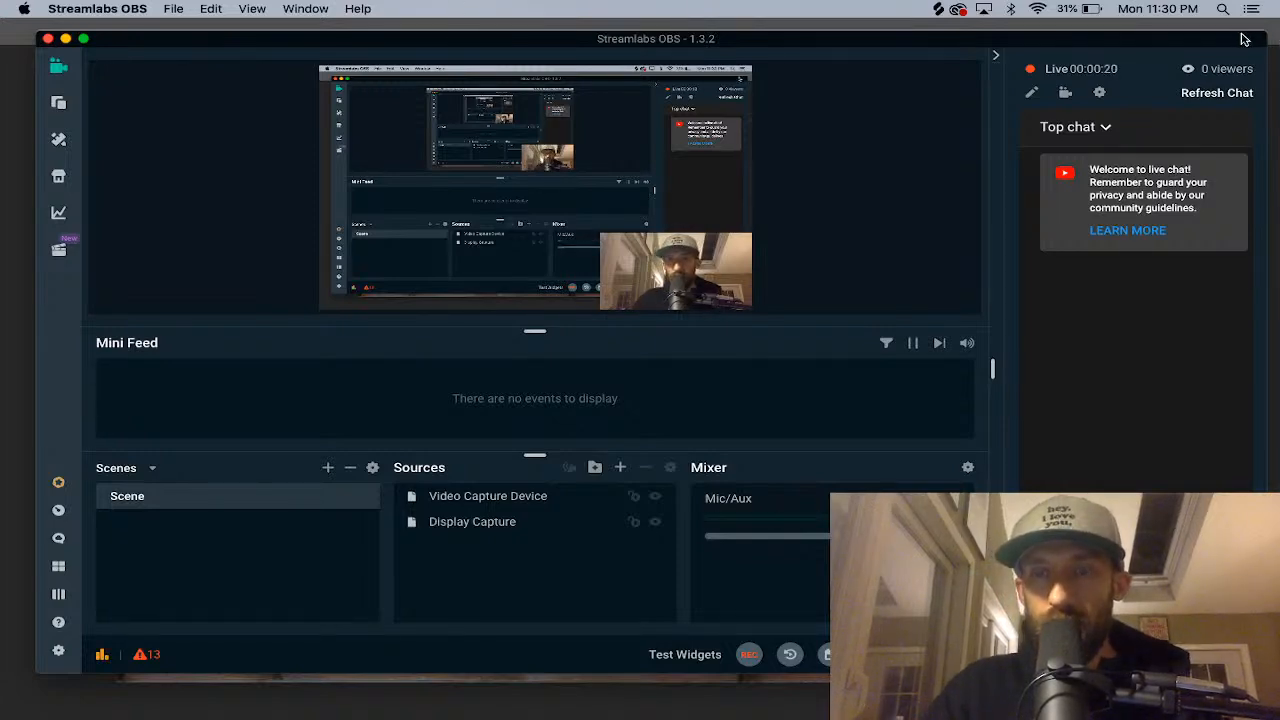
Minimize the Streamlabs OBS window and switch to the genesis.psd portrait document in Photoshop.
mouse_move(1222, 40)
left_mouse_down()
mouse_move(1222, 140)
mouse_move(1220, 36)
left_mouse_up()
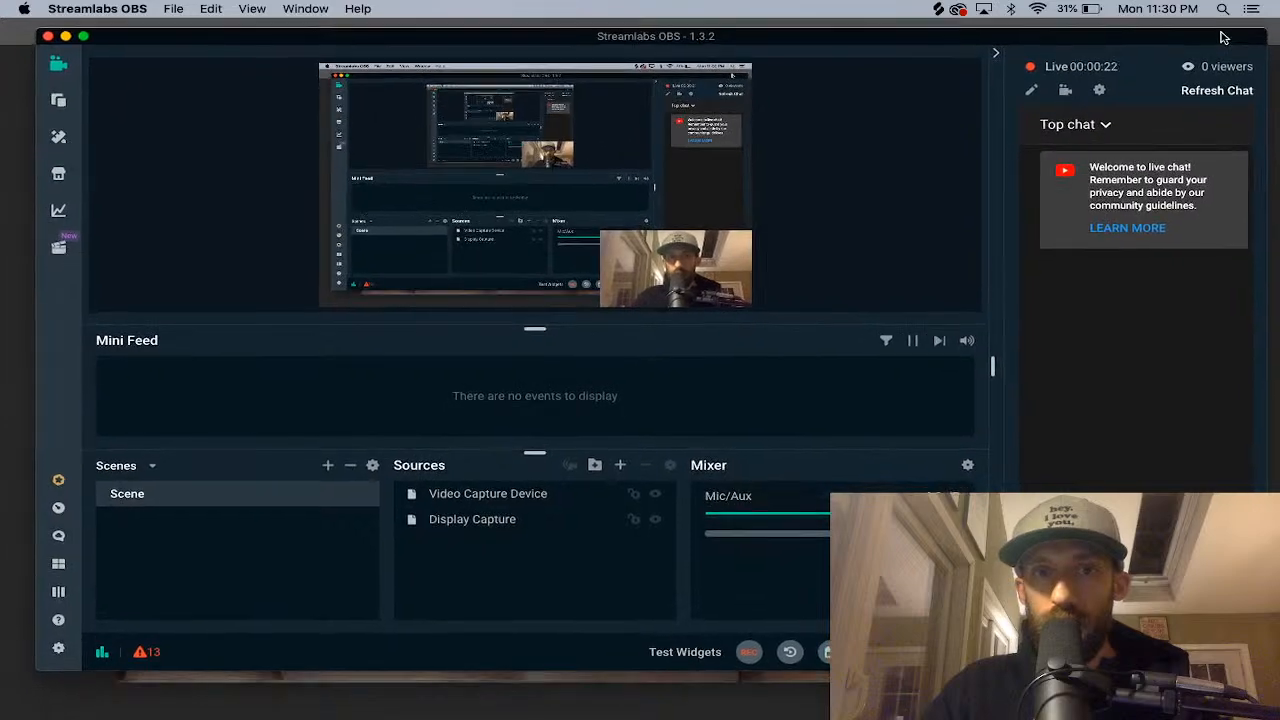
left_click(67, 37)
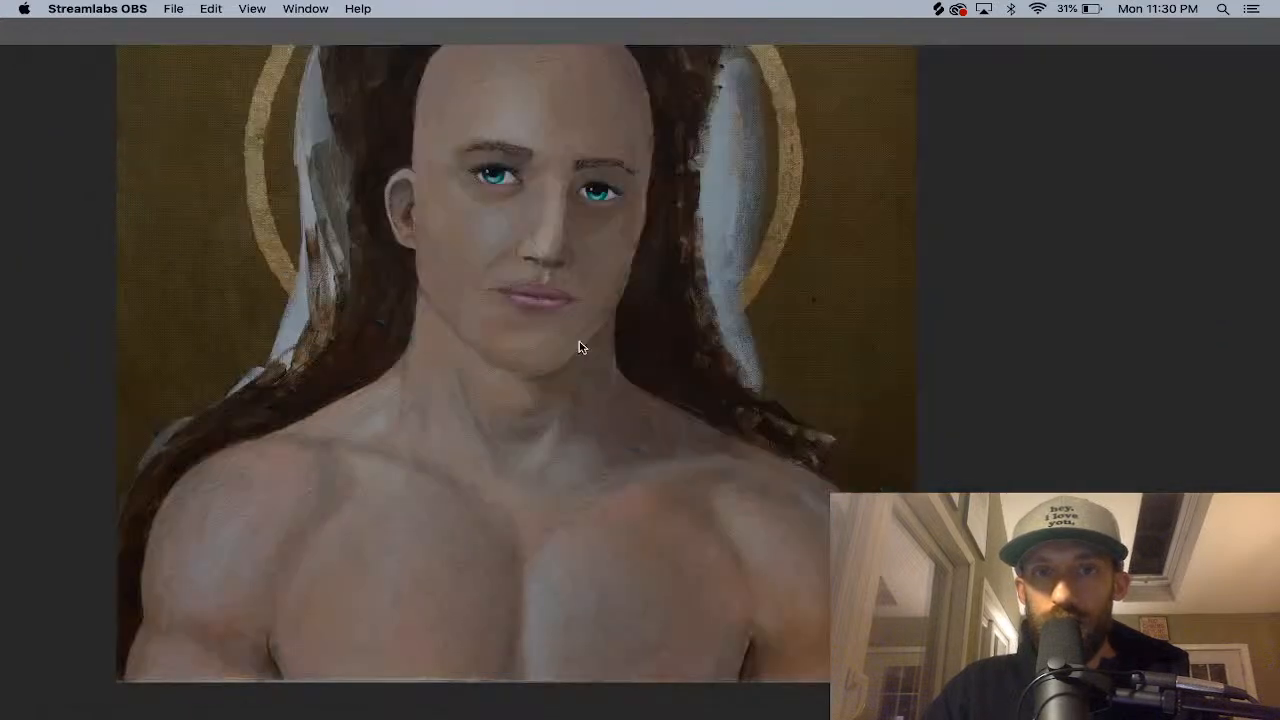
left_click(648, 364)
key("space")
left_click_drag(616, 360, 712, 424)
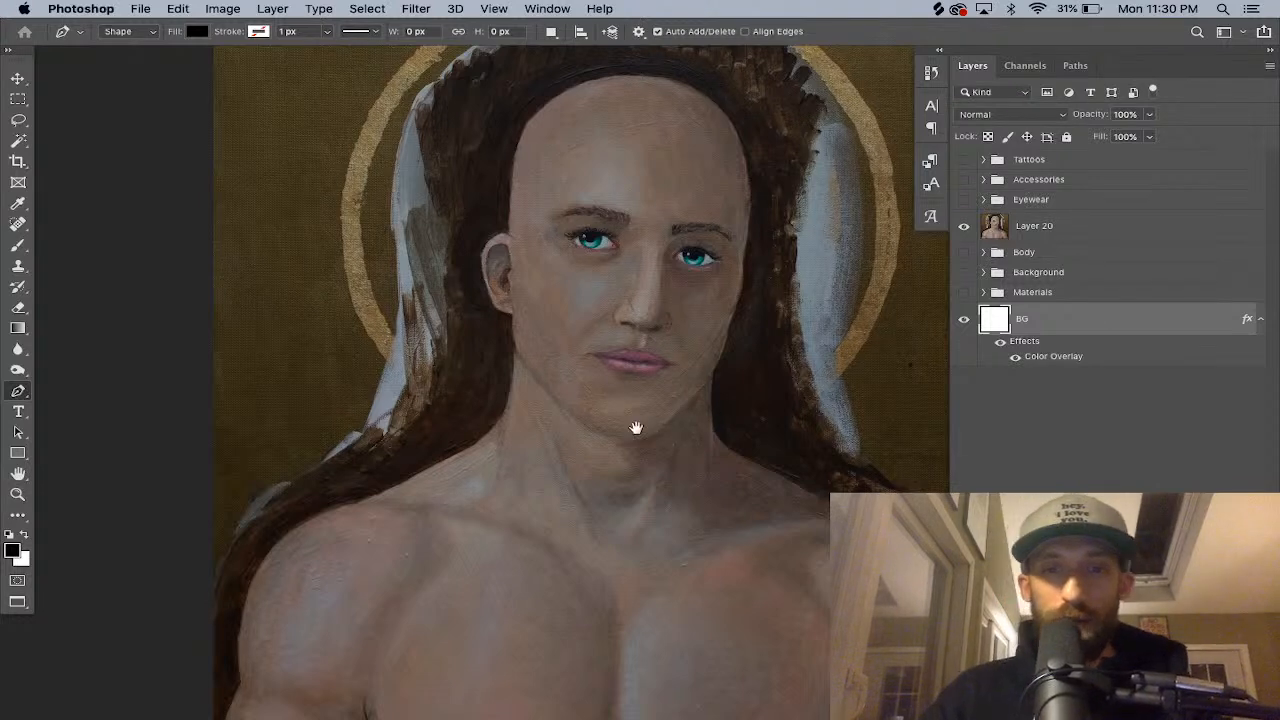
left_click_drag(636, 428, 573, 402)
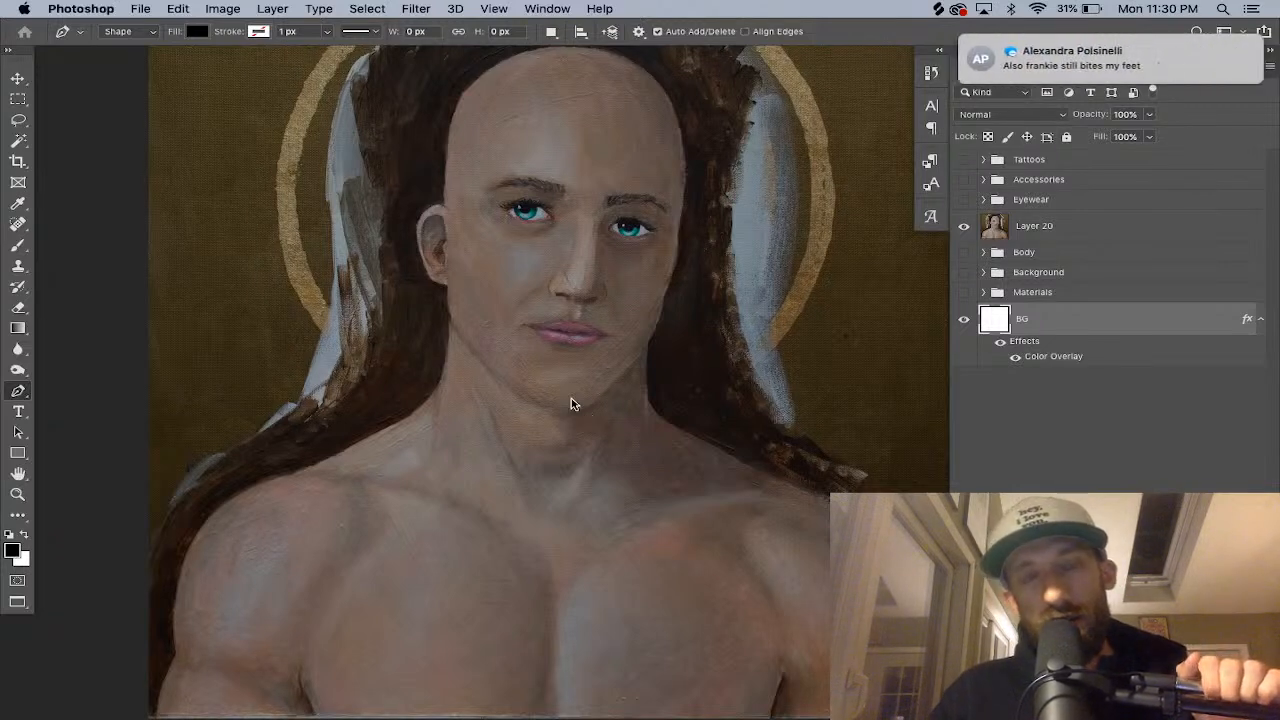
left_click(1222, 47)
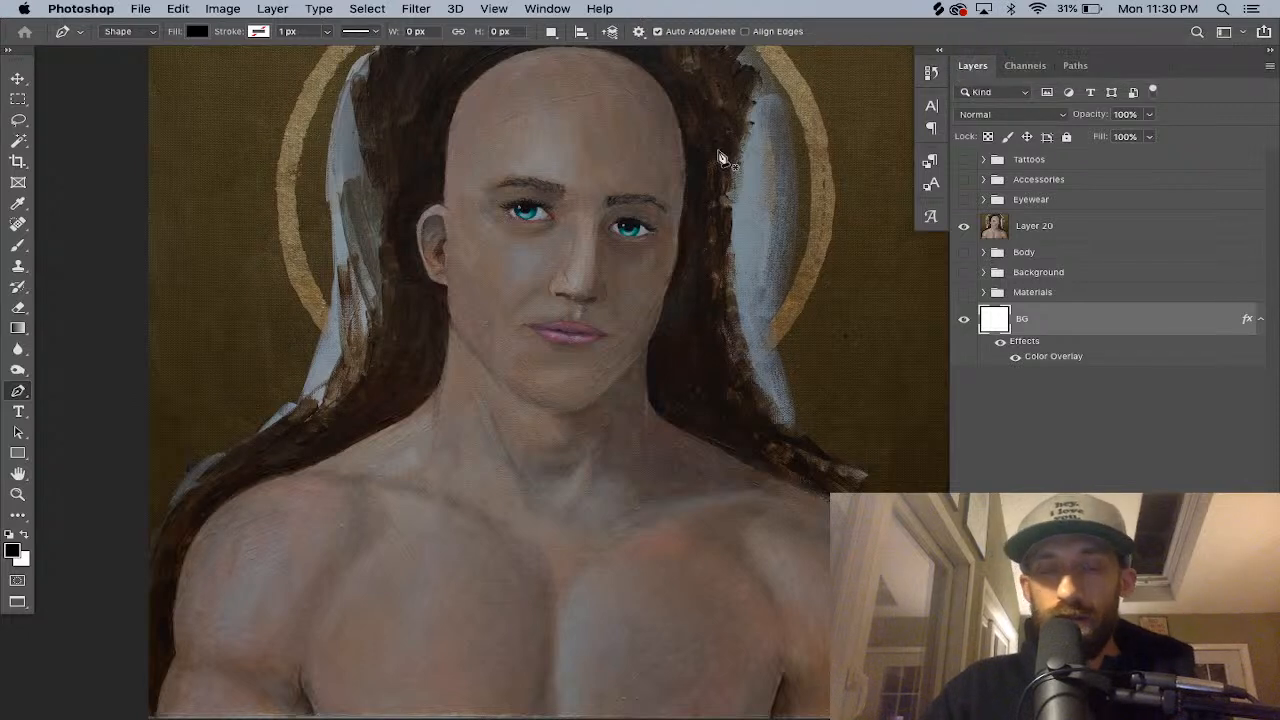
scroll(280, 414, "down", 1)
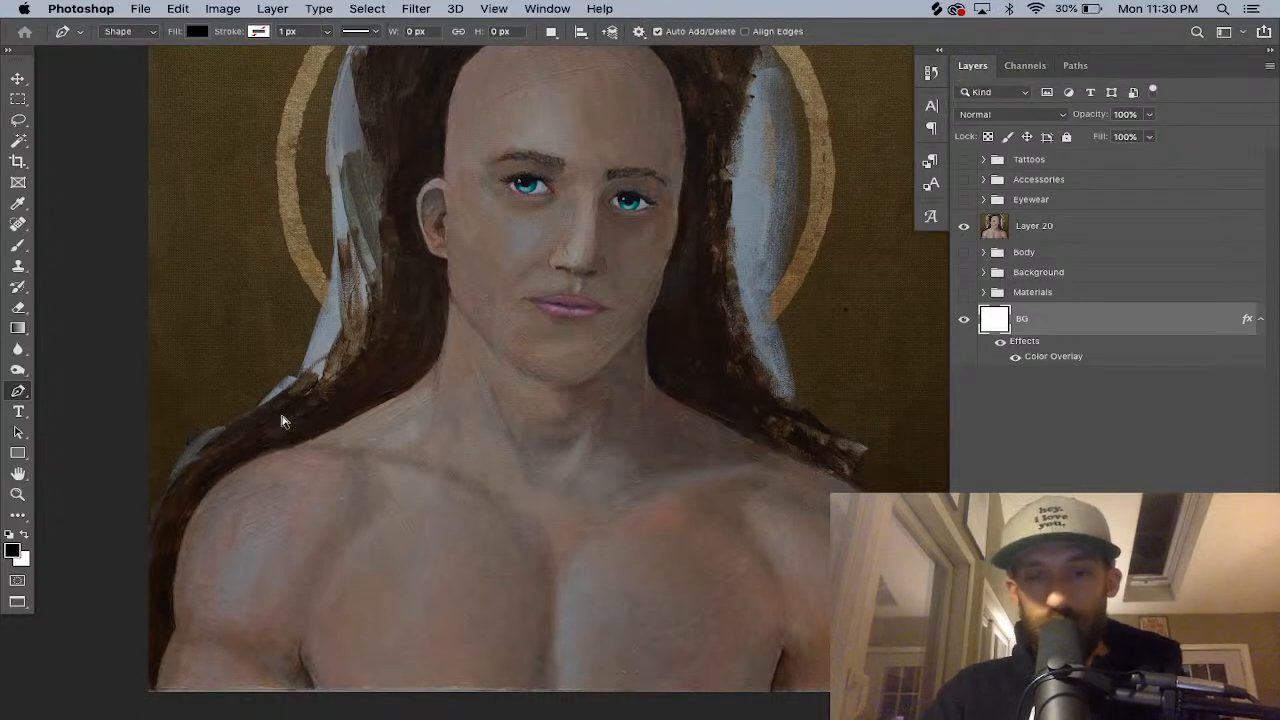
key("super+plus")
key("f")
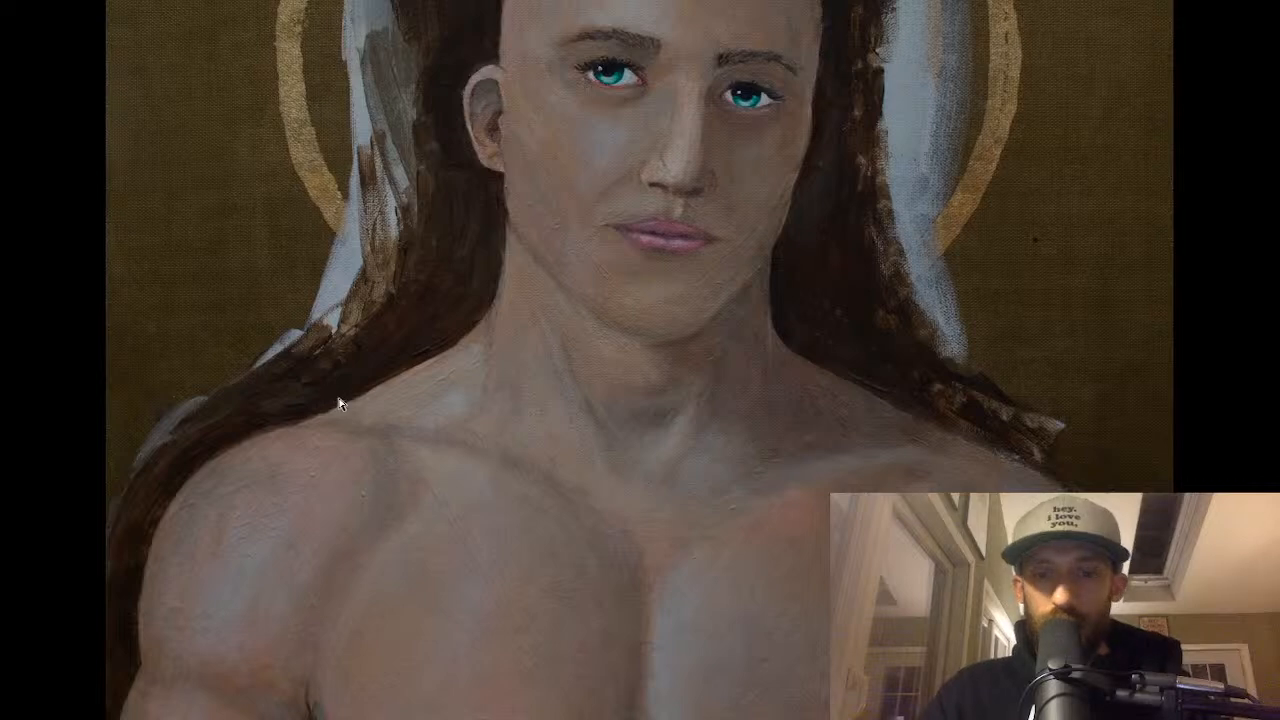
key("super+minus")
key("f")
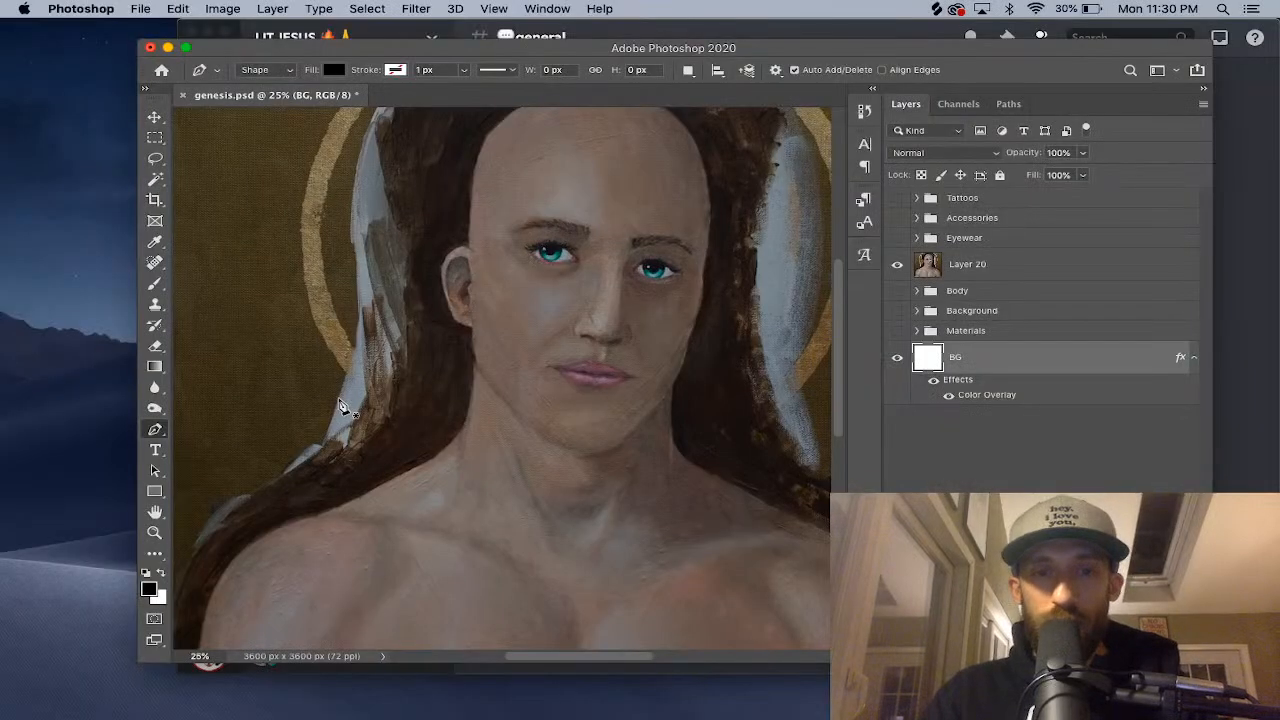
key("f")
mouse_move(537, 420)
left_mouse_down()
mouse_move(437, 456)
mouse_move(403, 509)
mouse_move(377, 495)
left_mouse_up()
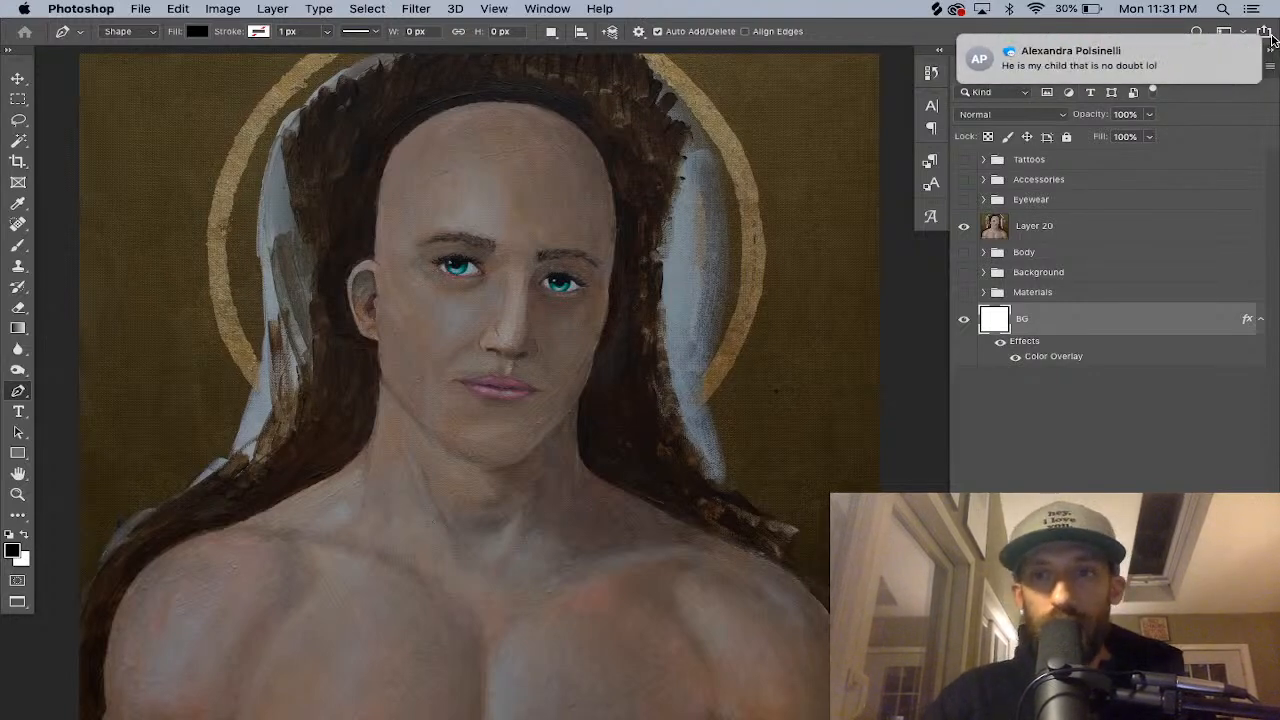
left_click(1234, 50)
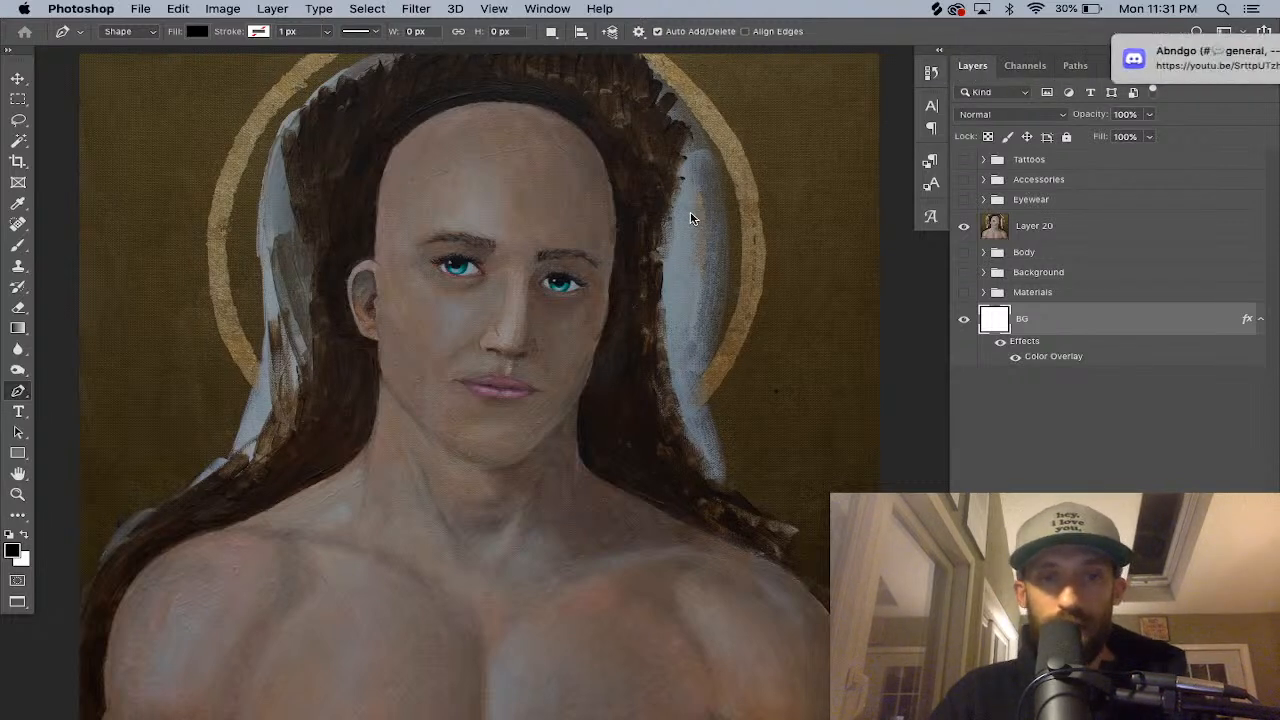
mouse_move(591, 366)
left_mouse_down()
mouse_move(643, 343)
mouse_move(631, 316)
left_mouse_up()
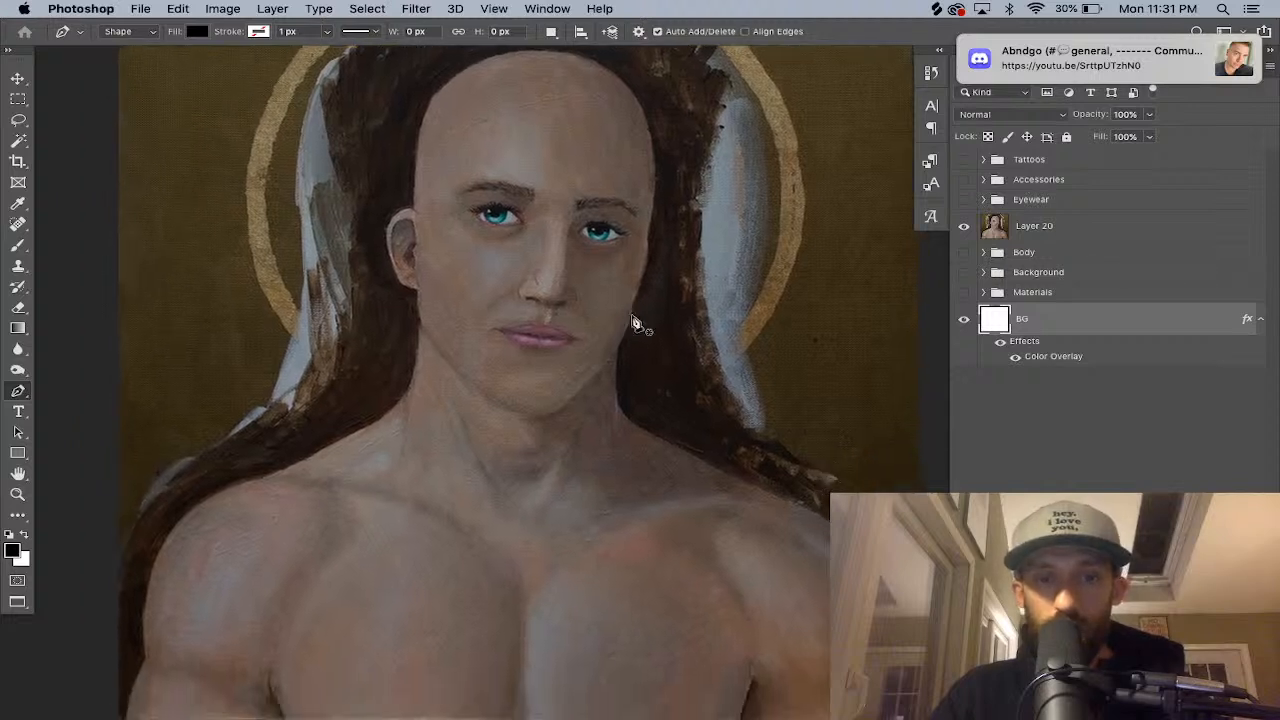
scroll(611, 337, "down", 2)
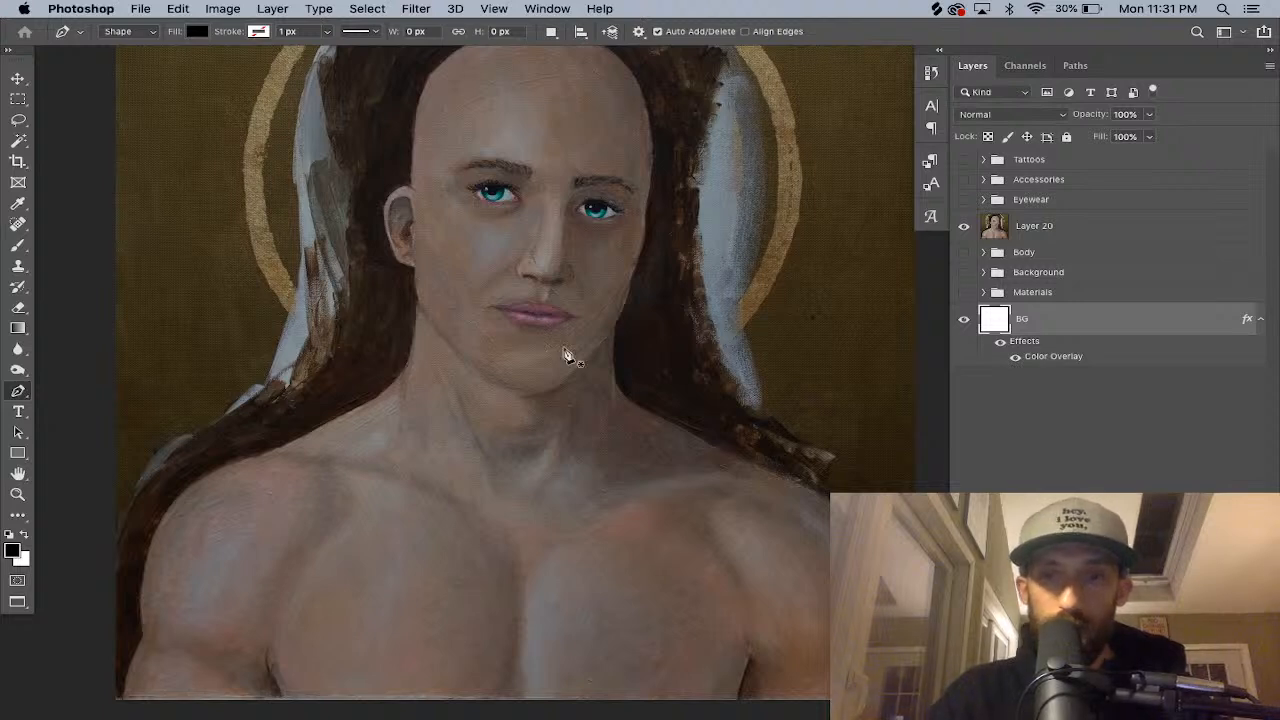
Rename the portrait painting's layer to "Base Jesus".
double_click(1036, 226)
type("Base Je")
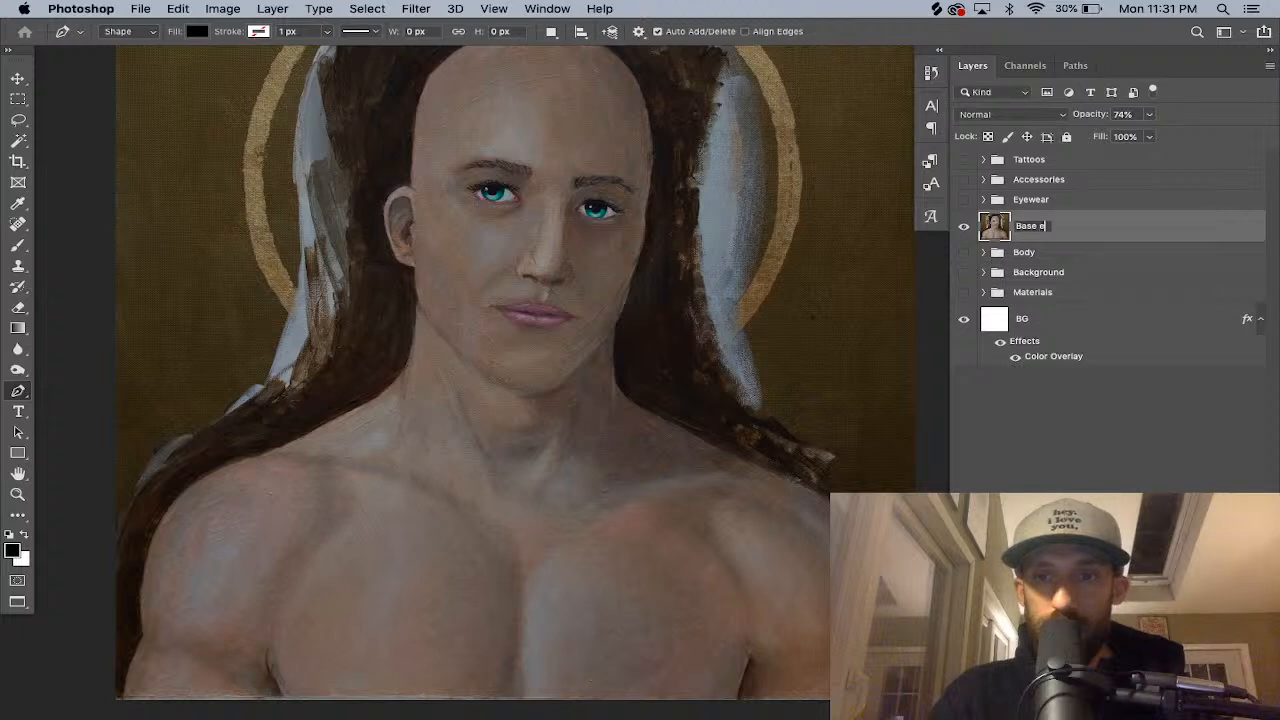
type("sus")
key("Return")
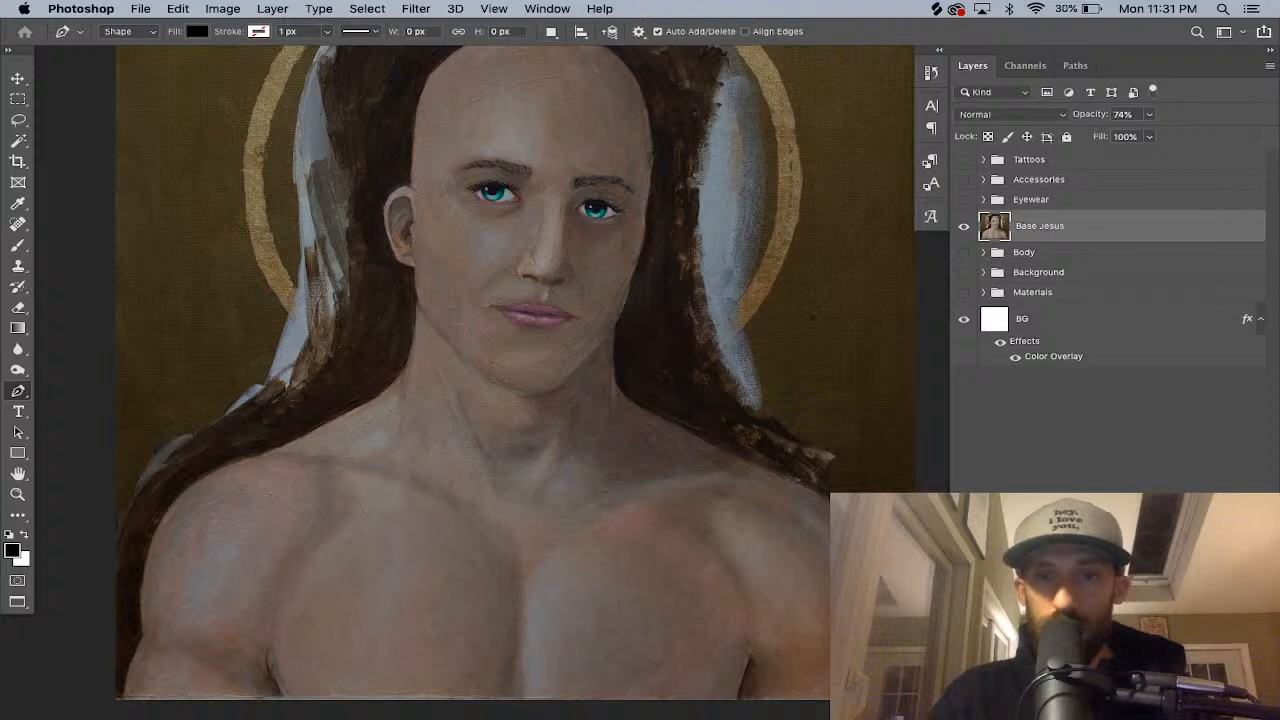
Start a Pen shape at the painting's lower-left corner below the arm and rotate the canvas view by about 30°.
left_click_drag(578, 347, 624, 343)
key("super+plus")
left_click_drag(518, 350, 671, 157)
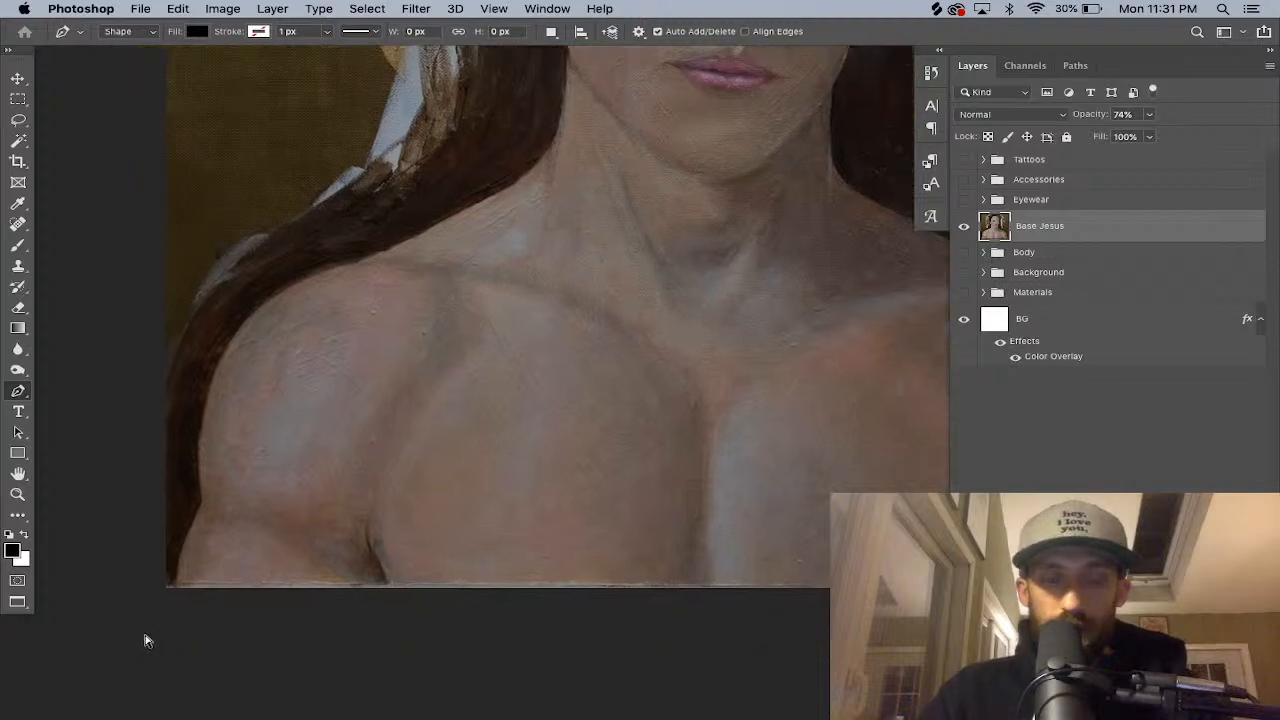
key("super+plus")
left_click_drag(214, 567, 497, 449)
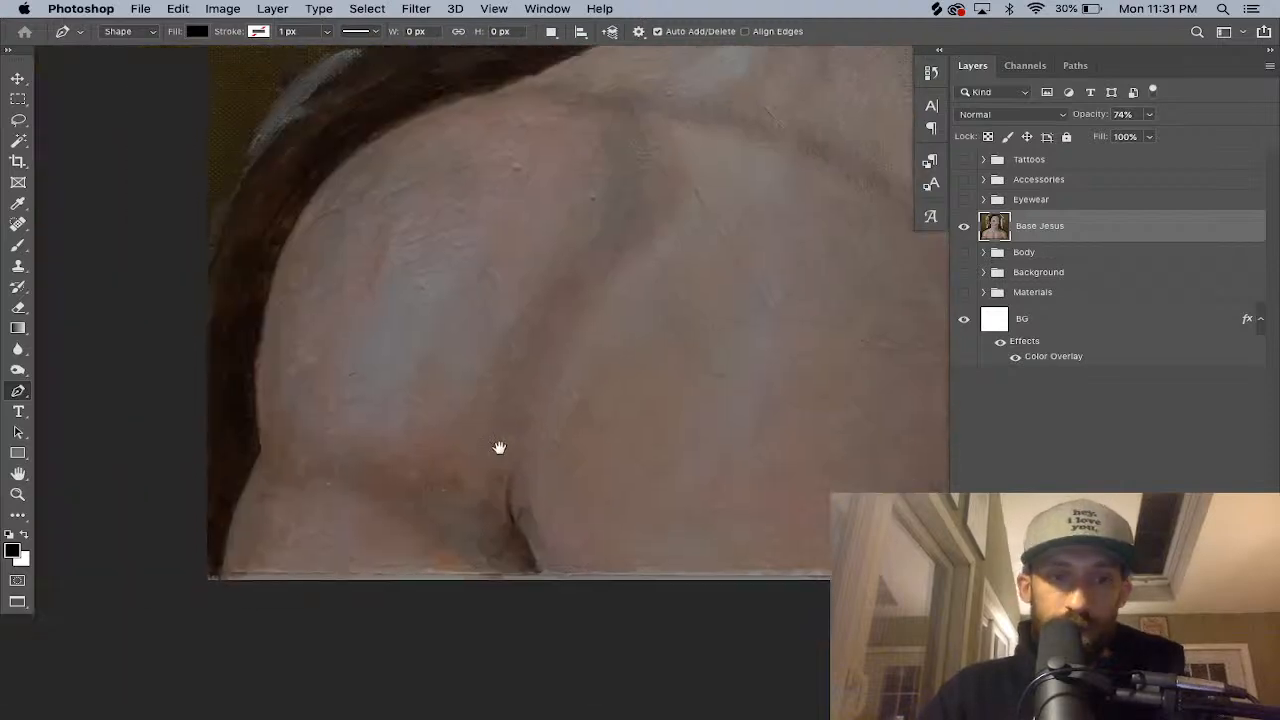
left_click(219, 583)
key("super+plus")
left_click_drag(256, 550, 460, 440)
key("r")
mouse_move(306, 486)
left_mouse_down()
mouse_move(303, 314)
mouse_move(318, 409)
left_mouse_up()
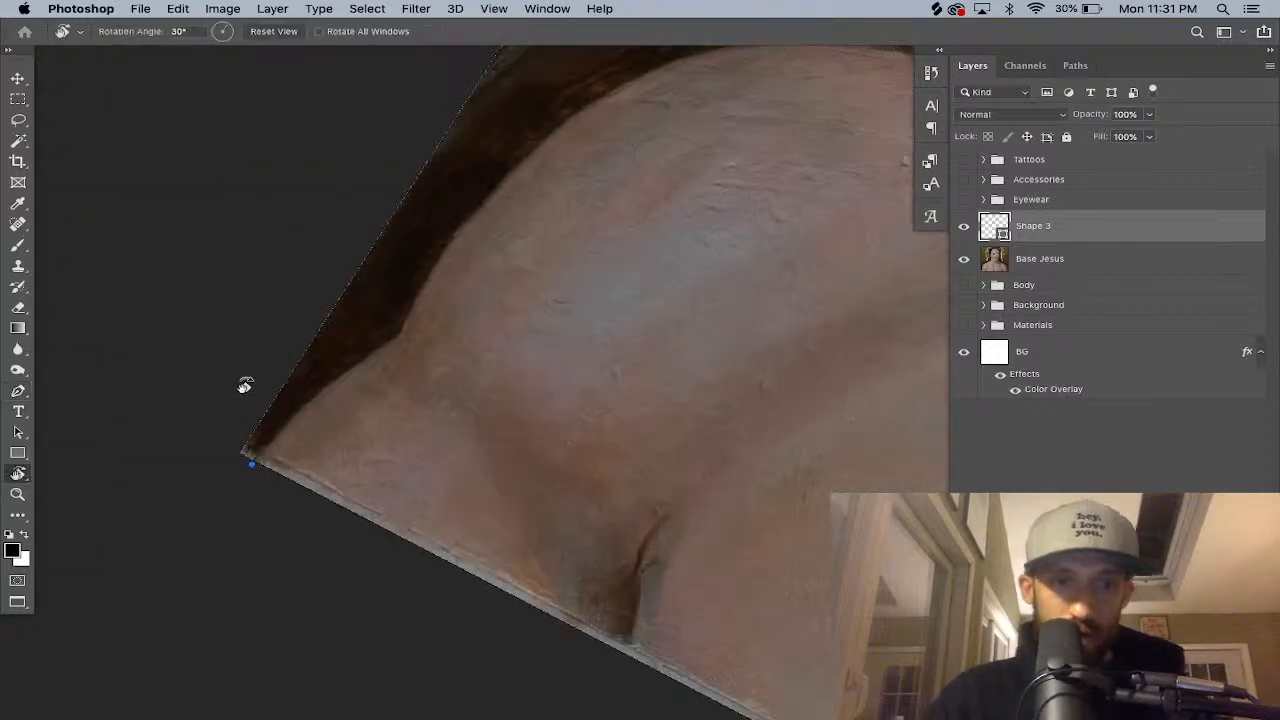
key("v")
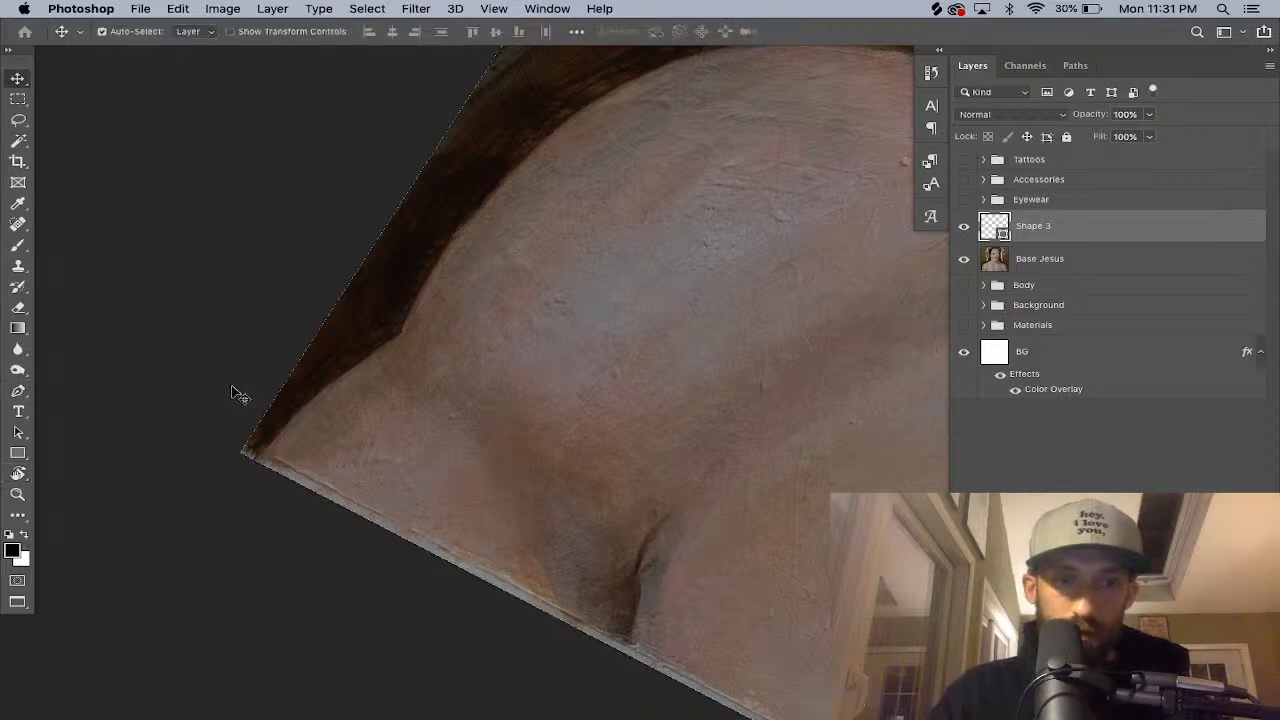
key("p")
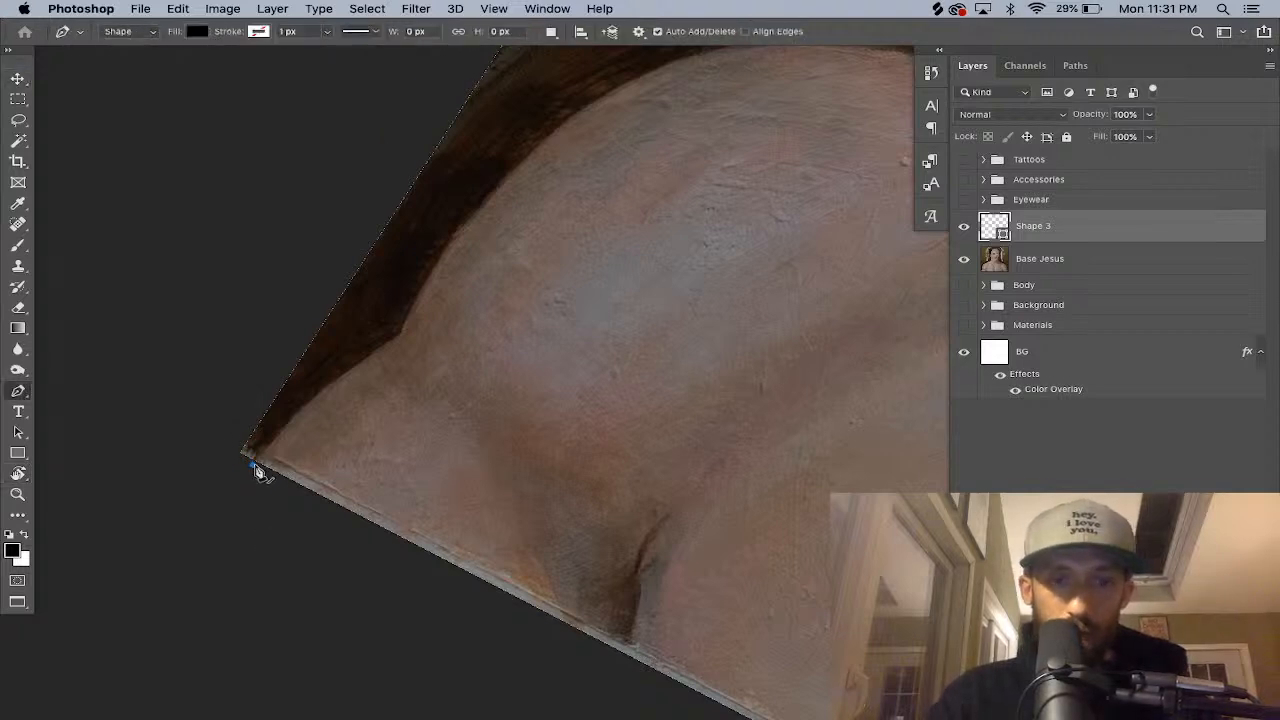
Draw a short first curve of the outline along the lower arm's outer edge and fine-tune its anchors and handle.
mouse_move(297, 420)
left_mouse_down()
mouse_move(308, 410)
mouse_move(281, 436)
left_mouse_up()
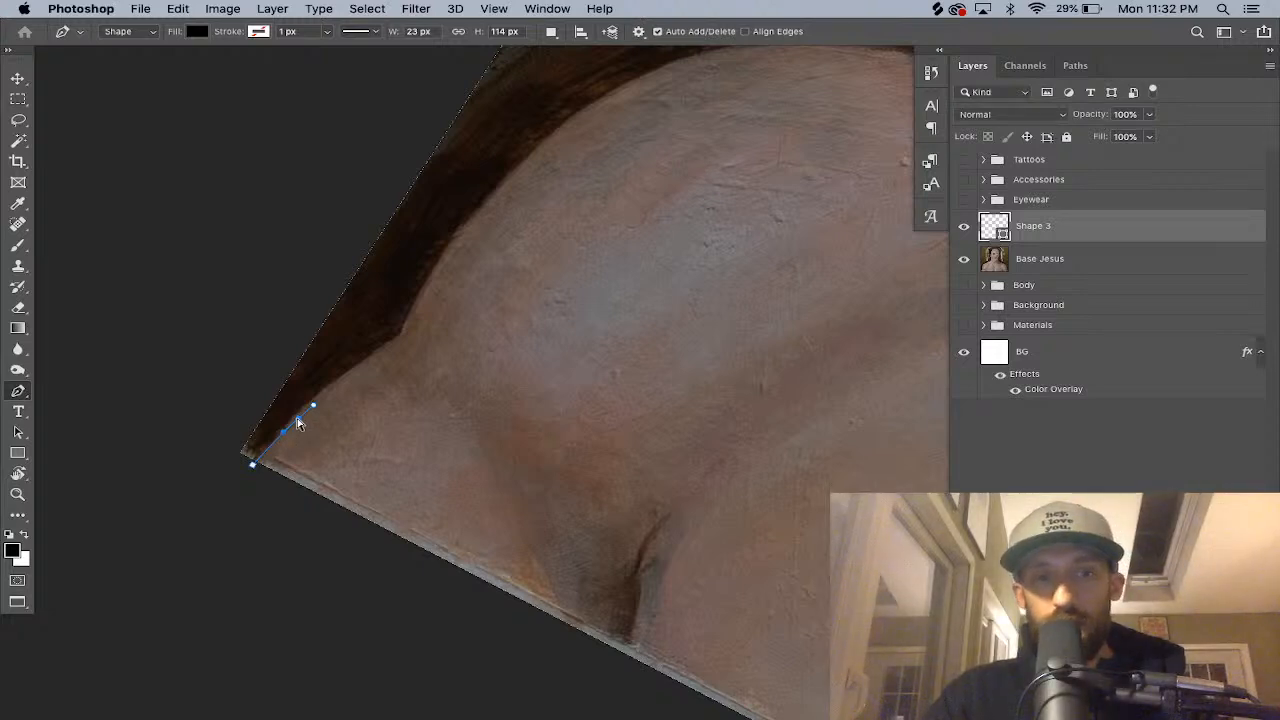
left_click(296, 422)
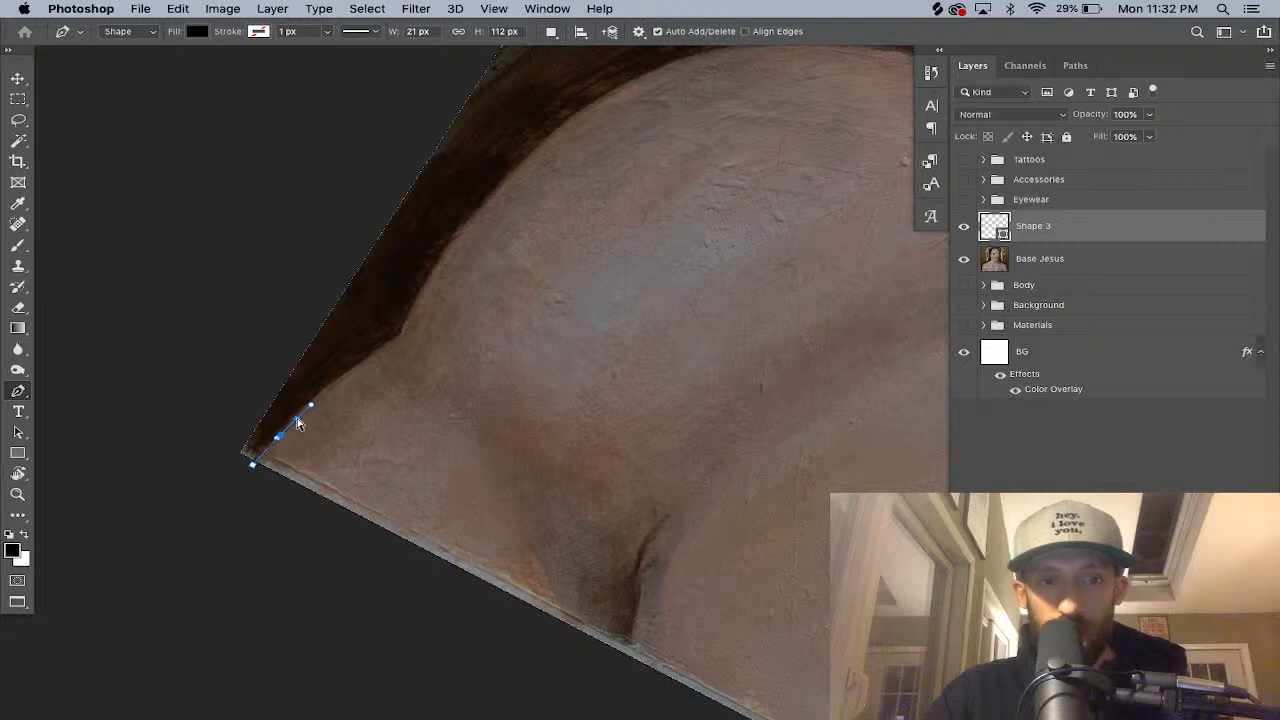
left_click_drag(297, 420, 259, 466)
left_click(253, 464, "super")
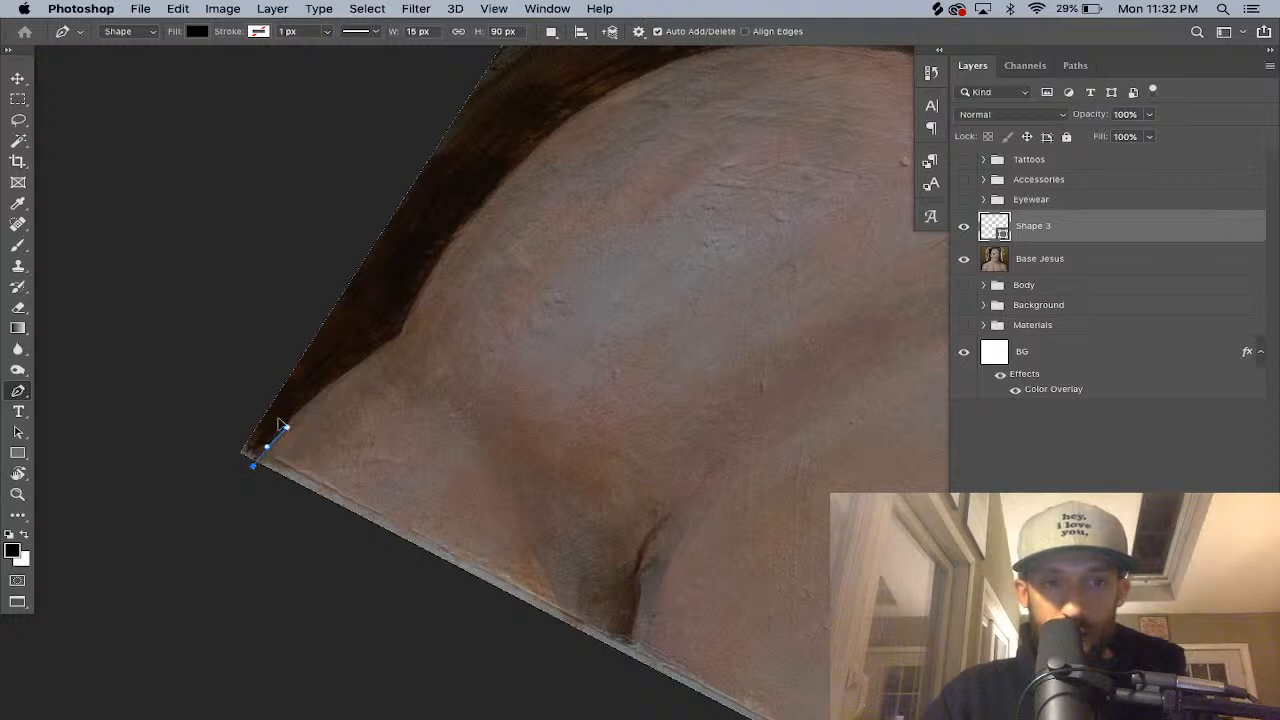
left_click(287, 429, "super")
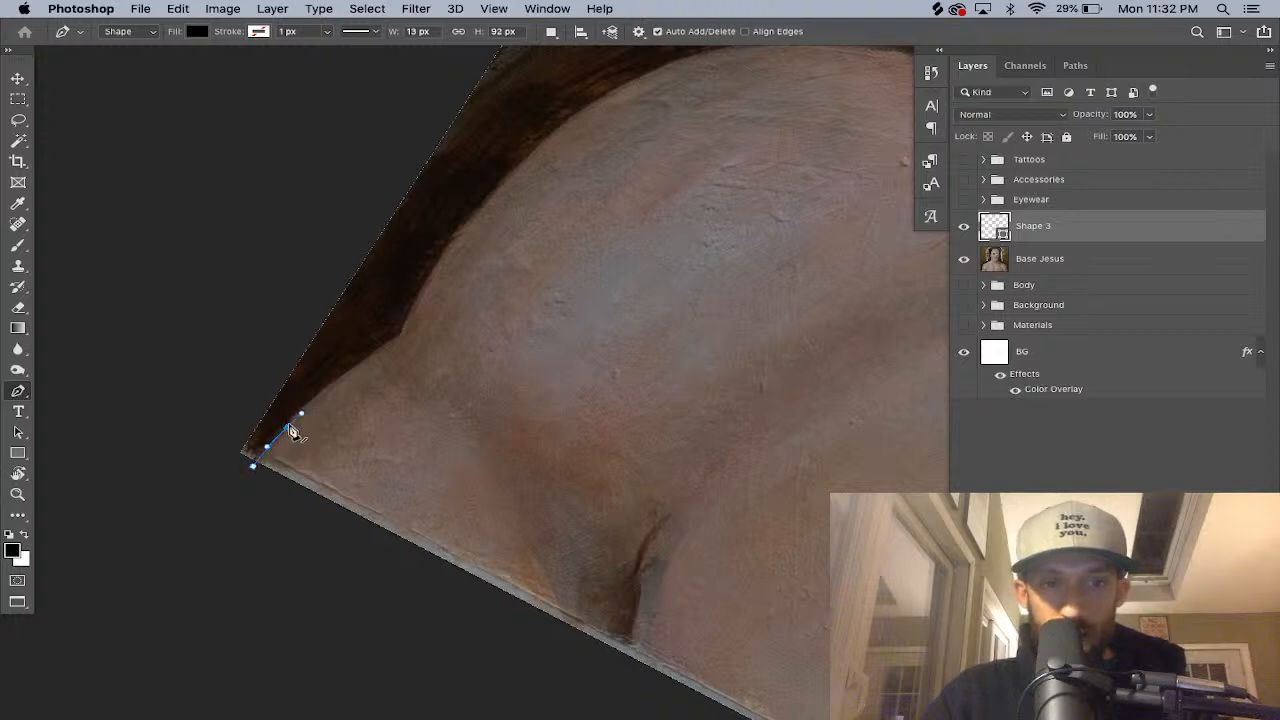
Extend the outline up the lower arm with another curved anchor and shift both anchors onto the hair's edge.
left_click_drag(343, 379, 693, 323)
key("super+plus")
key("super+plus")
left_click_drag(469, 320, 715, 320)
left_click_drag(247, 434, 398, 426)
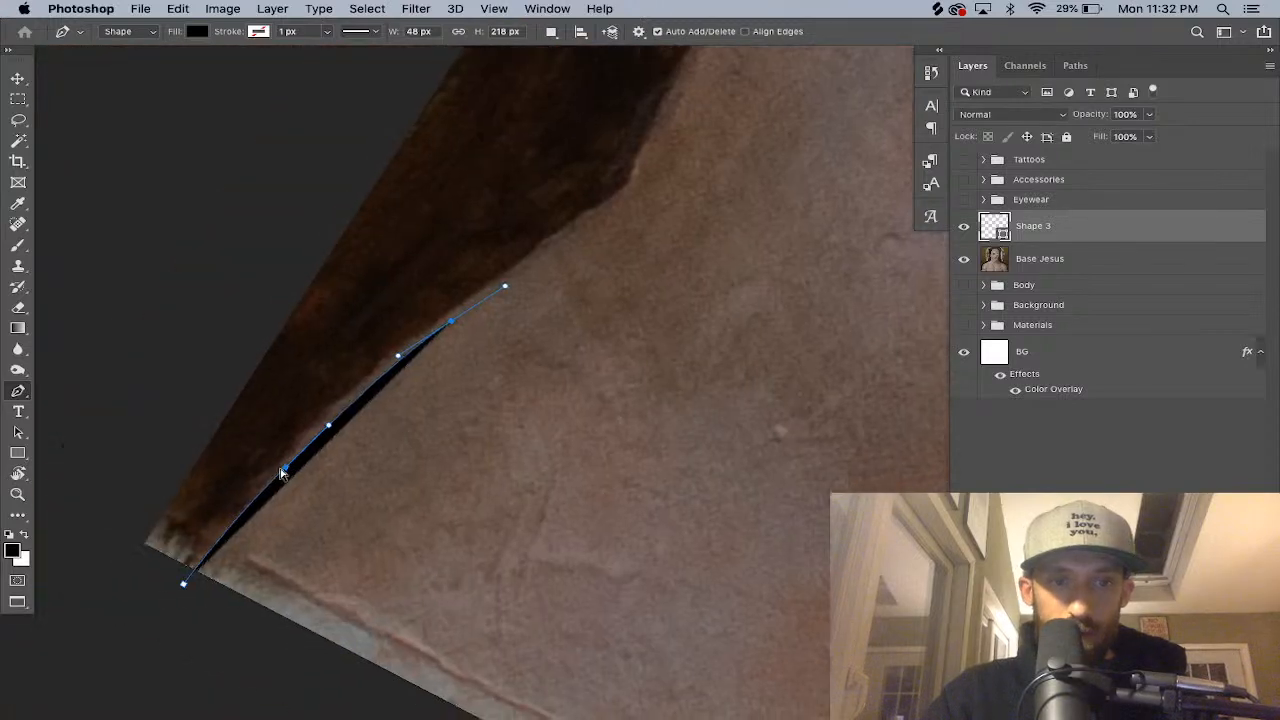
left_click_drag(285, 467, 298, 452)
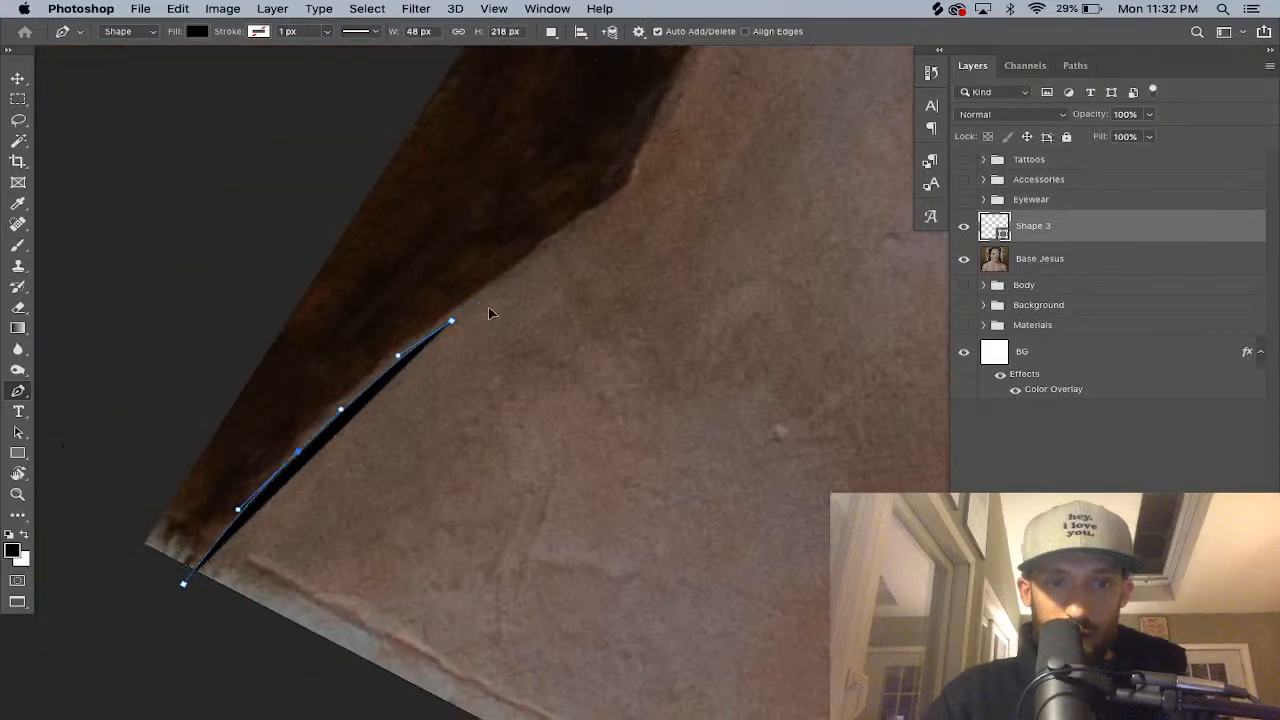
left_click_drag(450, 325, 459, 314)
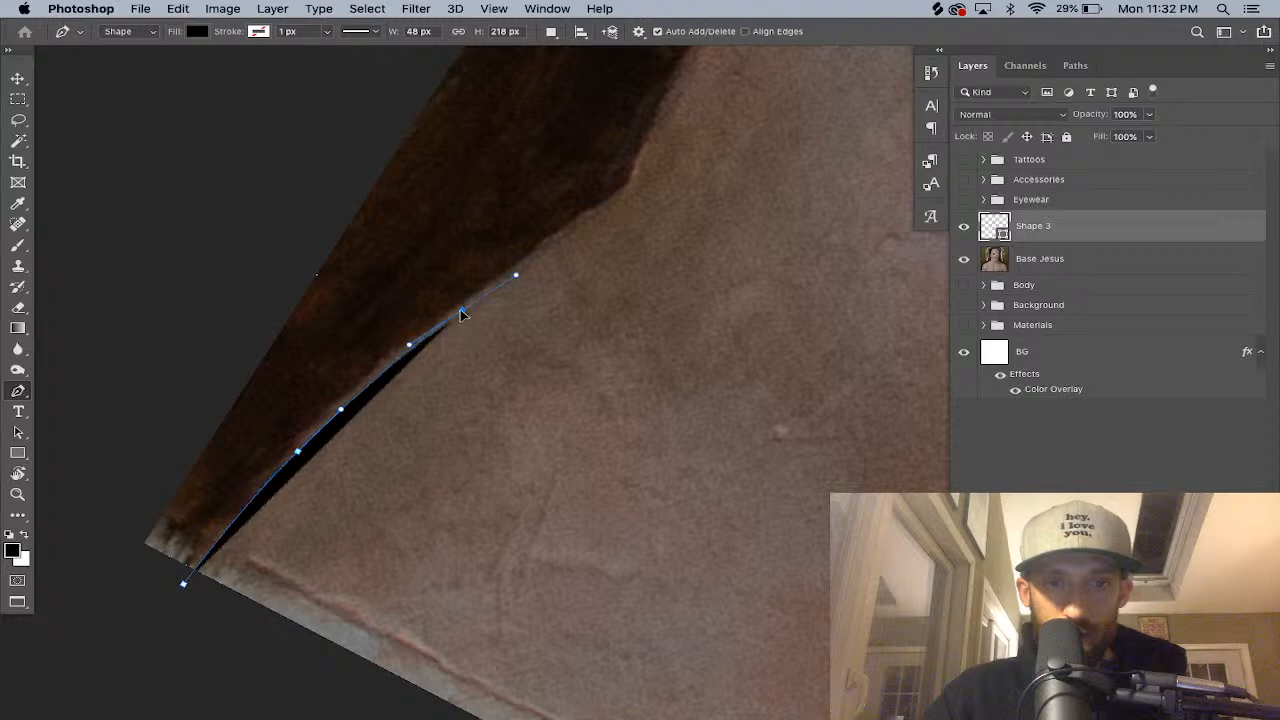
Add an anchor at the notch where the arm's outer edge bends and adjust the curve point before it.
scroll(563, 330, "up", 3)
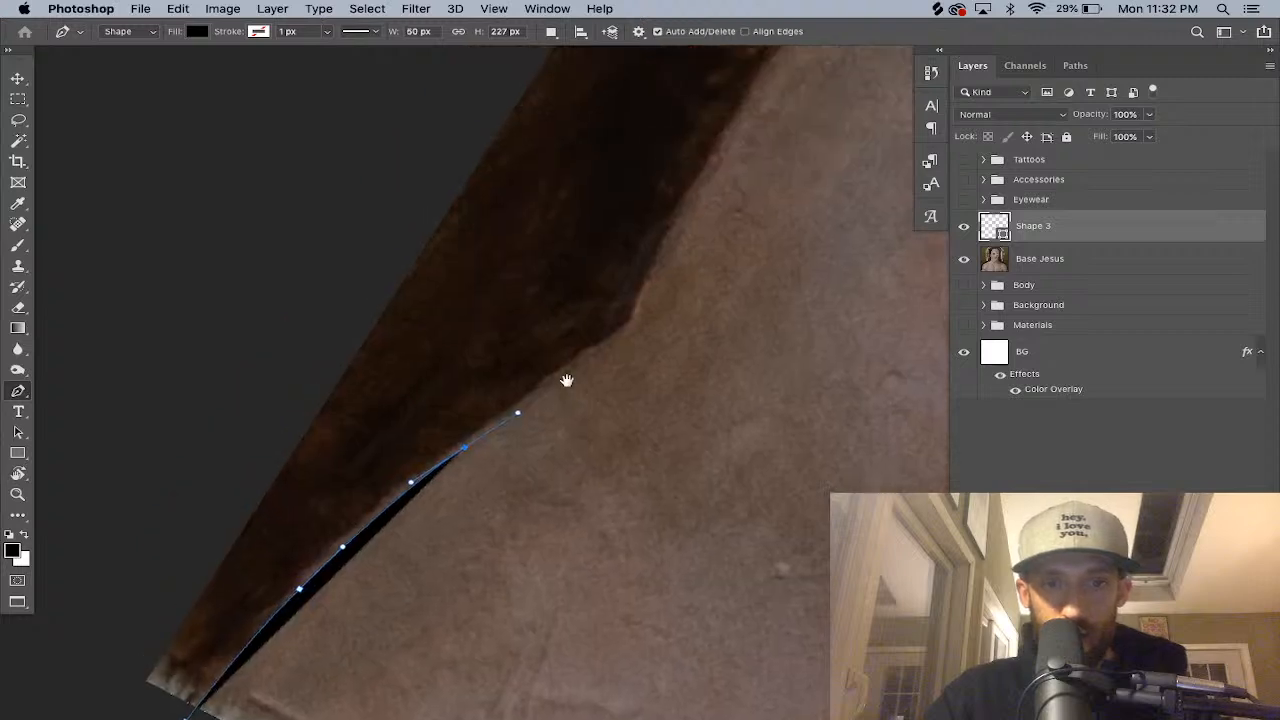
left_click(629, 327)
left_click_drag(635, 323, 635, 323)
left_click_drag(464, 447, 463, 445)
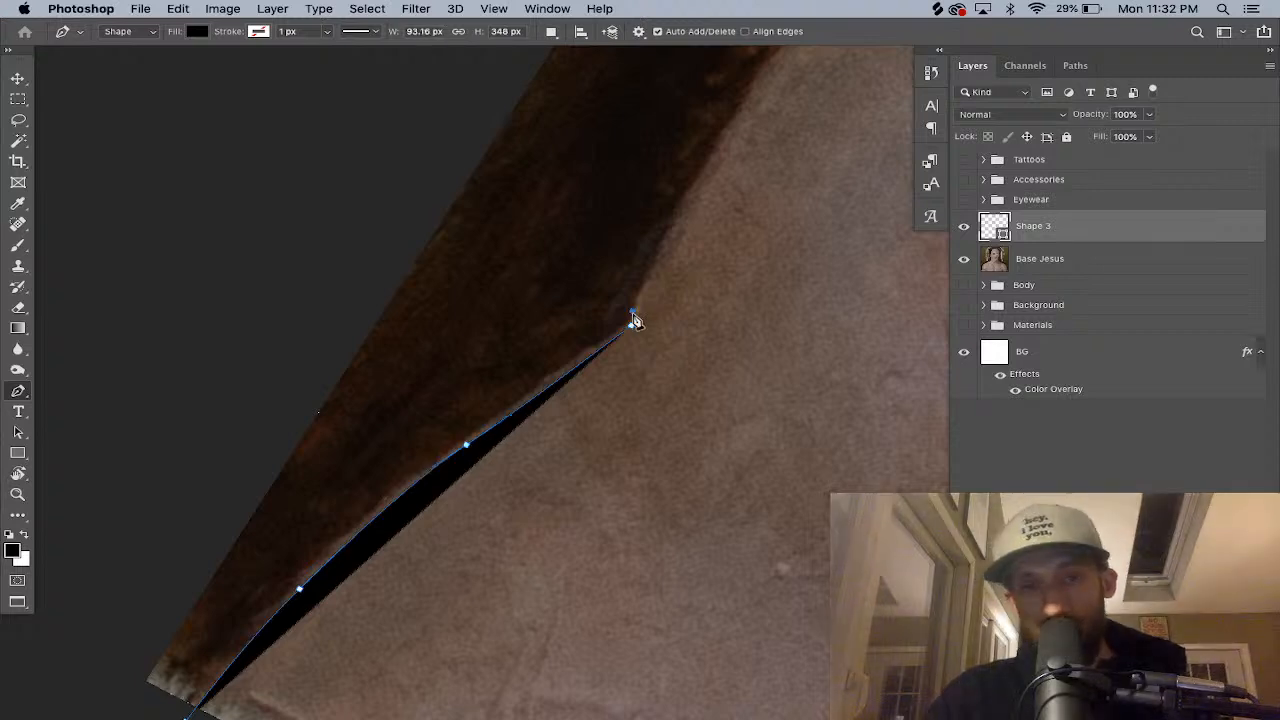
left_click_drag(633, 320, 635, 334)
key("super+z")
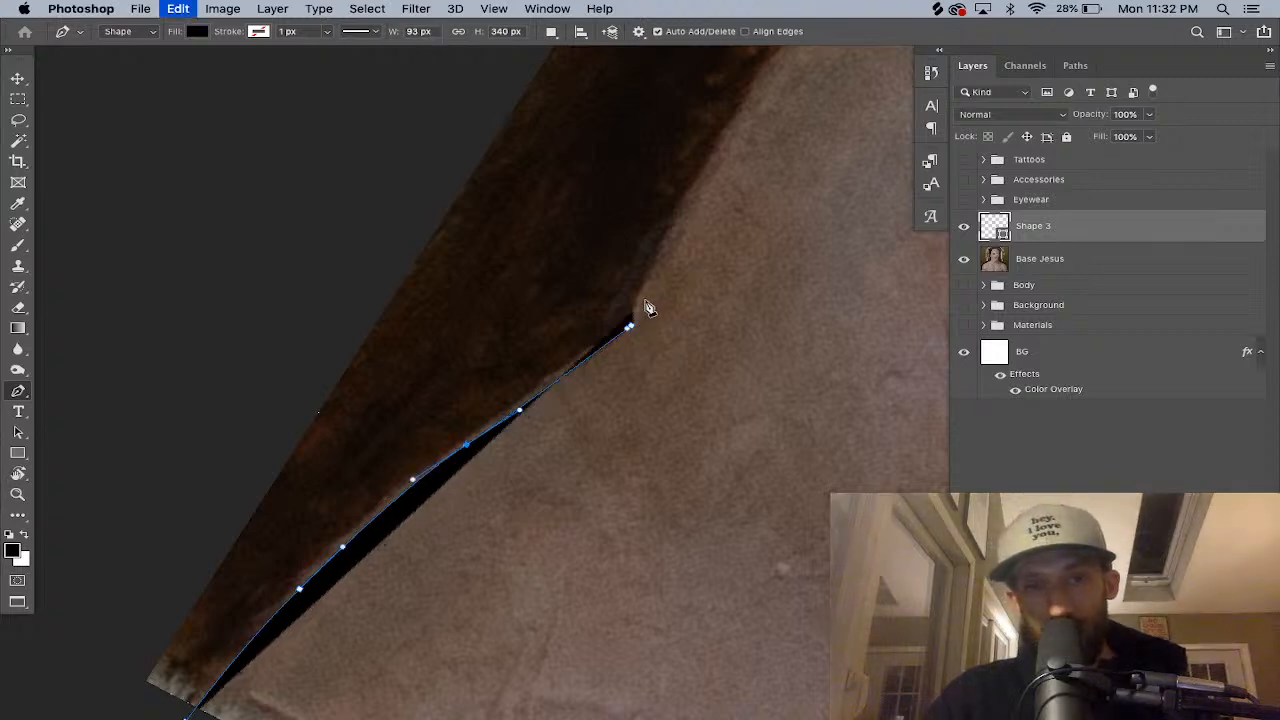
left_click_drag(636, 313, 640, 298)
key("super+z")
Set the outline shape layer's fill to 0%.
left_click_drag(1149, 136, 988, 170)
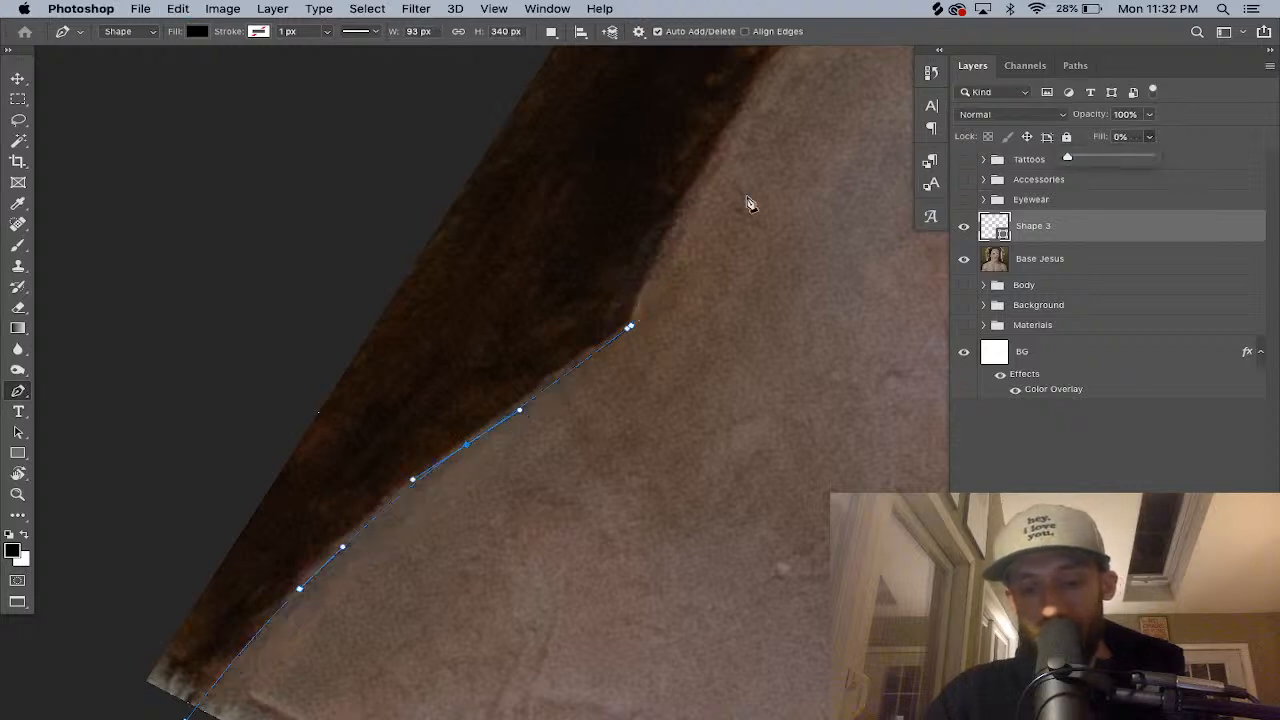
mouse_move(630, 327)
left_mouse_down()
mouse_move(603, 361)
mouse_move(628, 324)
left_mouse_up()
left_click(637, 304)
left_click(653, 273)
left_click(669, 246)
key("super+z")
key("super+z")
key("super+z")
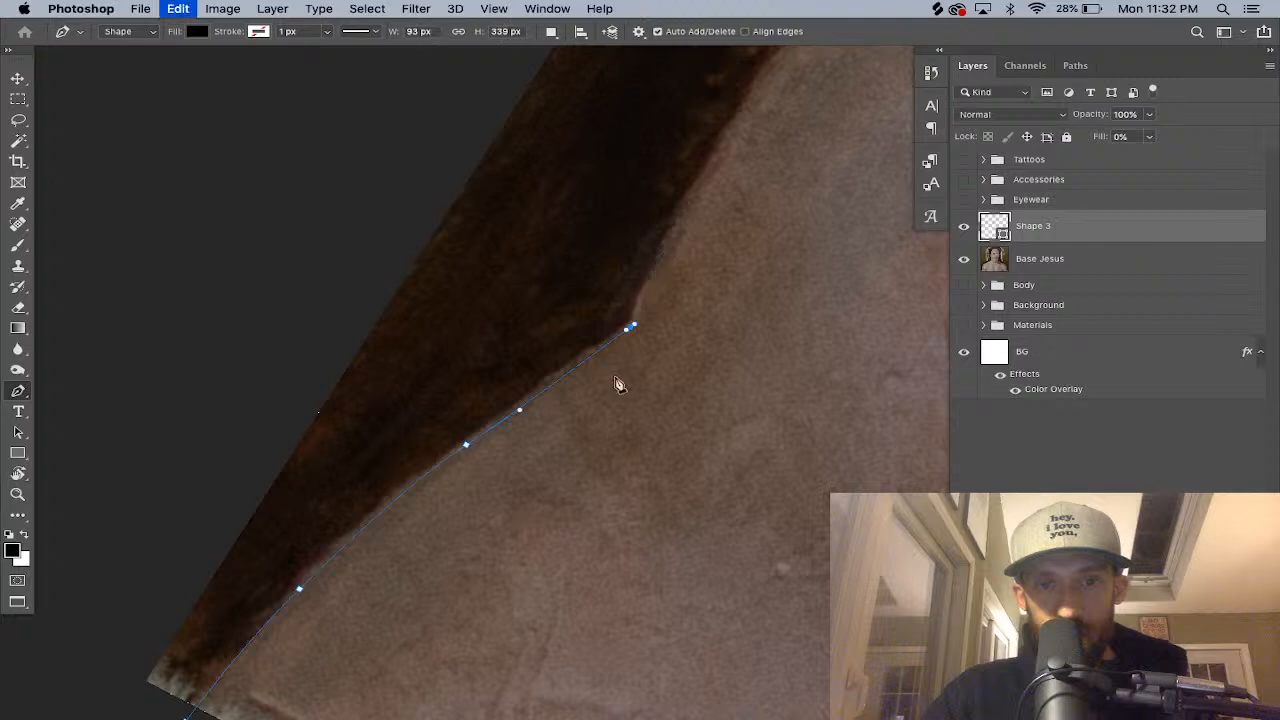
key("super+z")
Refine the anchor at the arm's notch and continue the outline up the outer arm with two more anchors.
left_click_drag(630, 326, 625, 331)
left_click(643, 288)
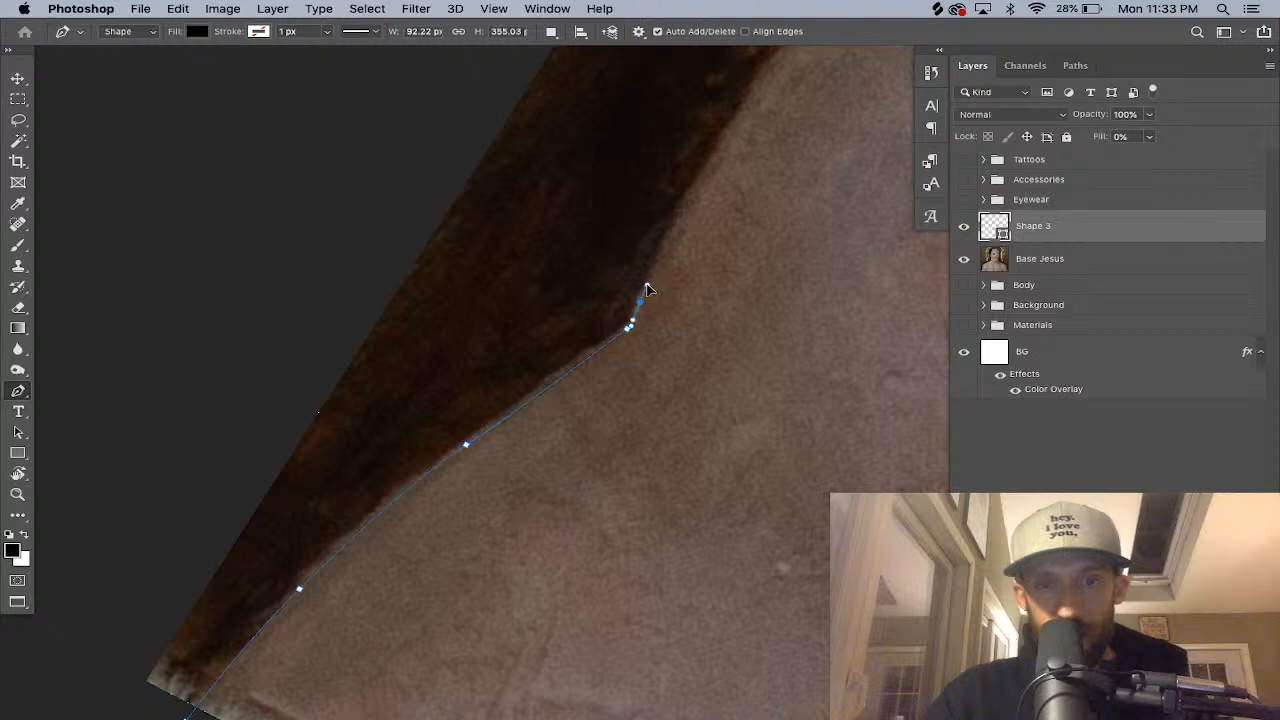
scroll(648, 282, "up", 5)
scroll(648, 282, "right", 5)
left_click_drag(550, 302, 573, 278)
key("super+z")
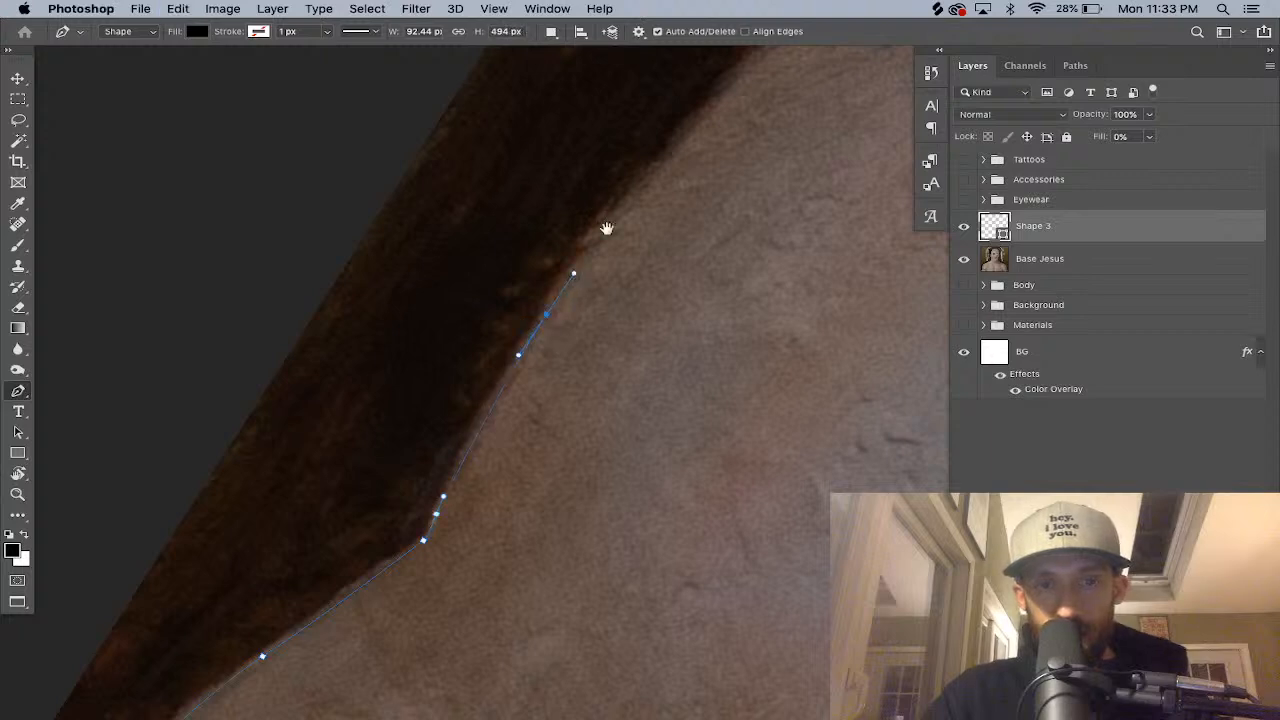
Extend the outline along the shoulder's outer curve with a smooth anchor on the hair's edge.
left_click_drag(606, 229, 423, 384)
left_click(572, 213)
key("super+z")
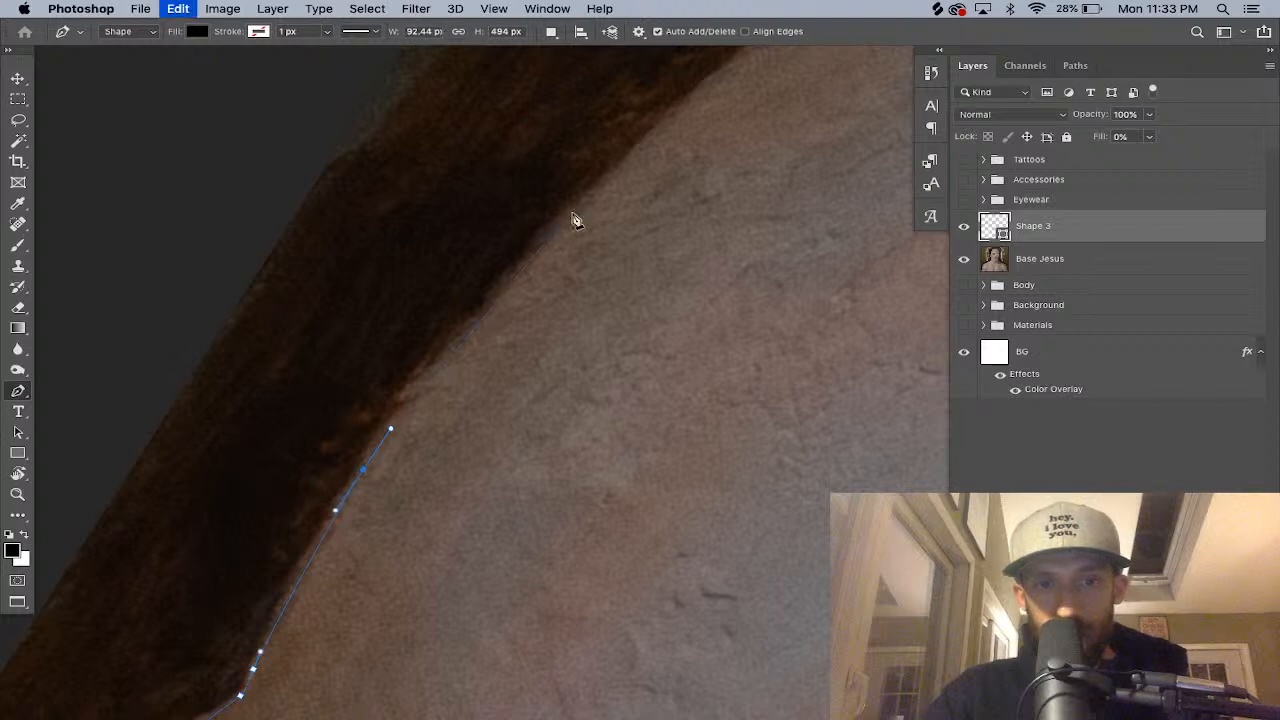
left_click_drag(572, 214, 633, 156)
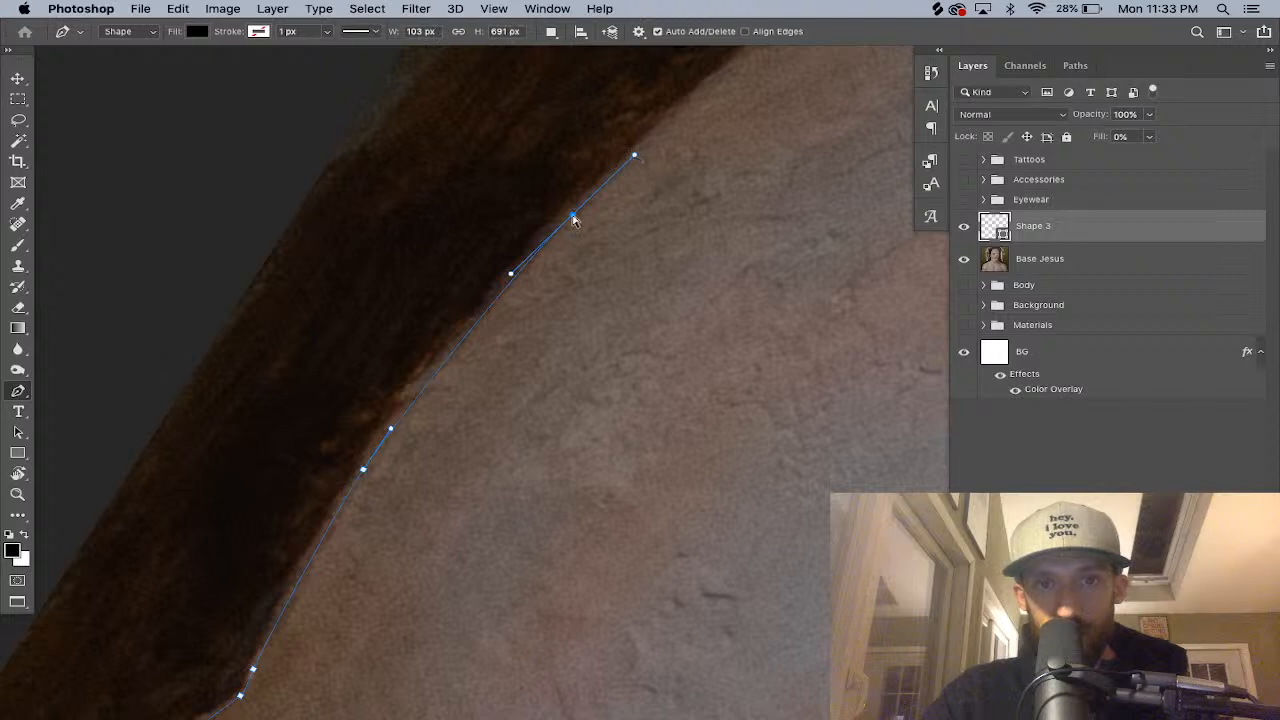
Continue the outline along the shoulder's outer curve with a smooth anchor and nudge it onto the skin's edge.
scroll(572, 220, "up", 5)
scroll(572, 220, "right", 5)
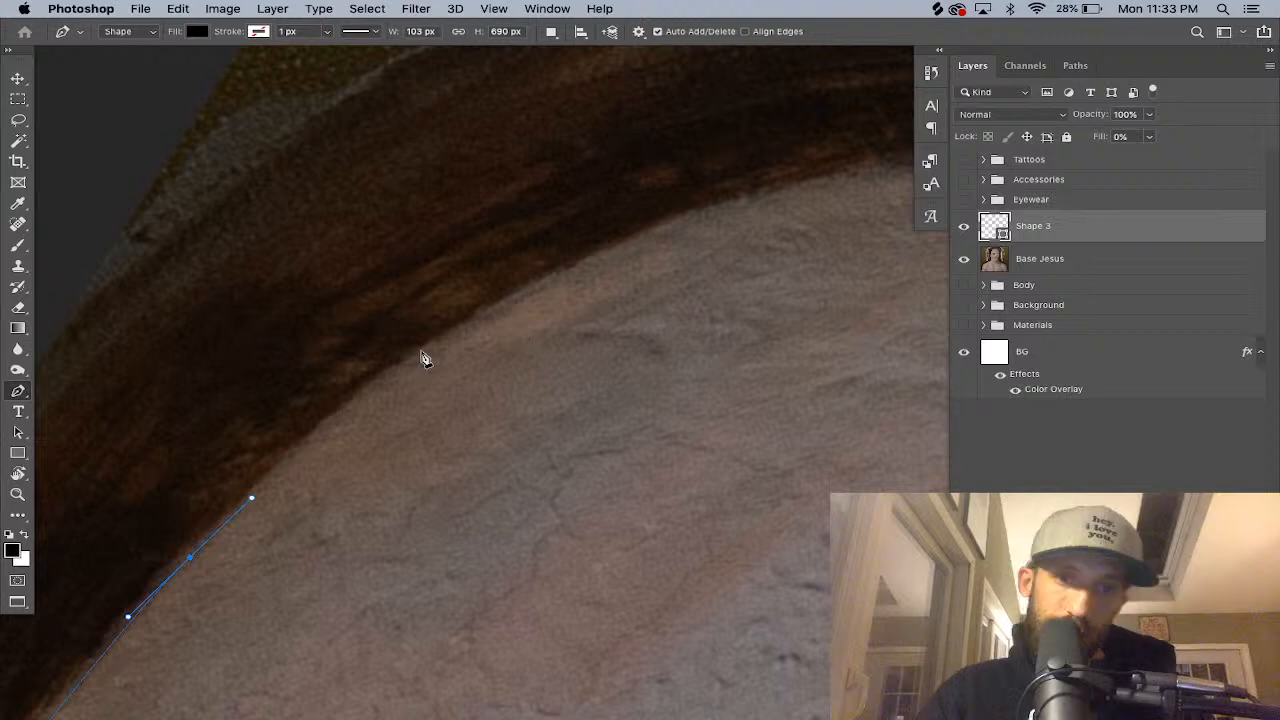
left_click_drag(426, 352, 521, 298)
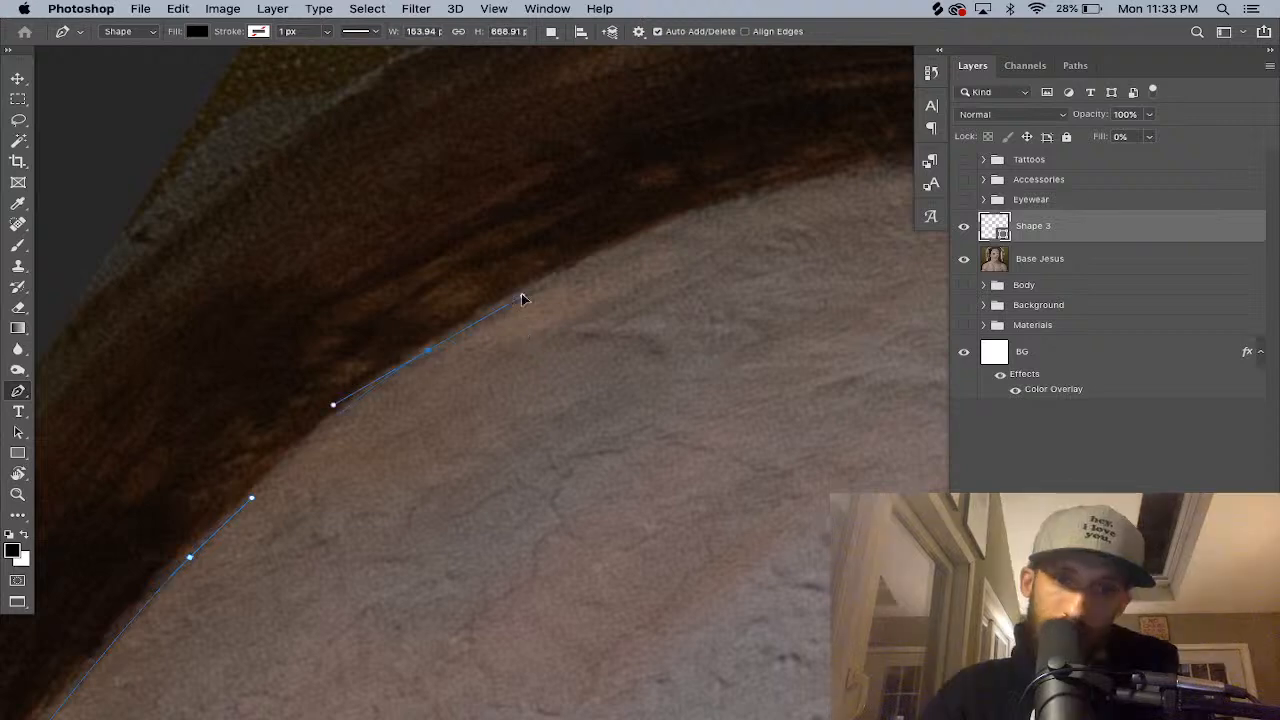
left_click_drag(428, 350, 440, 346)
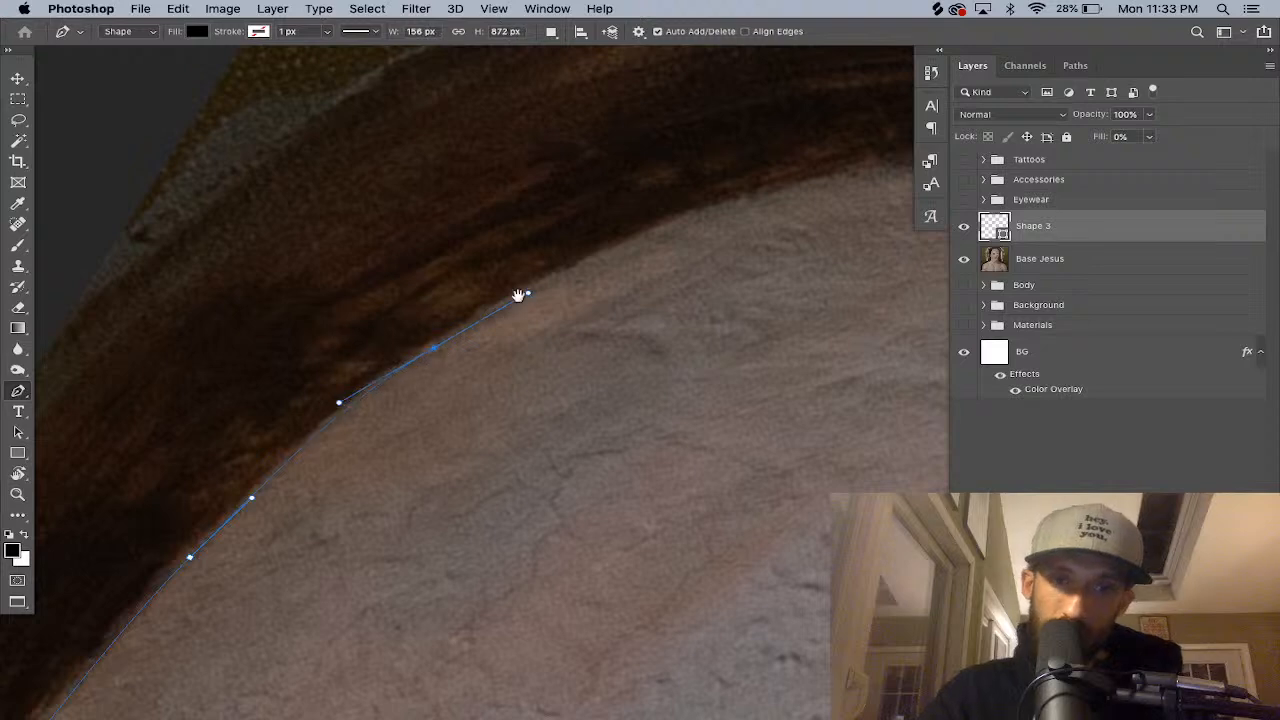
Extend the outline over the rounded top of the shoulder with a longer curved segment and refine its anchor position.
left_click_drag(528, 294, 165, 413)
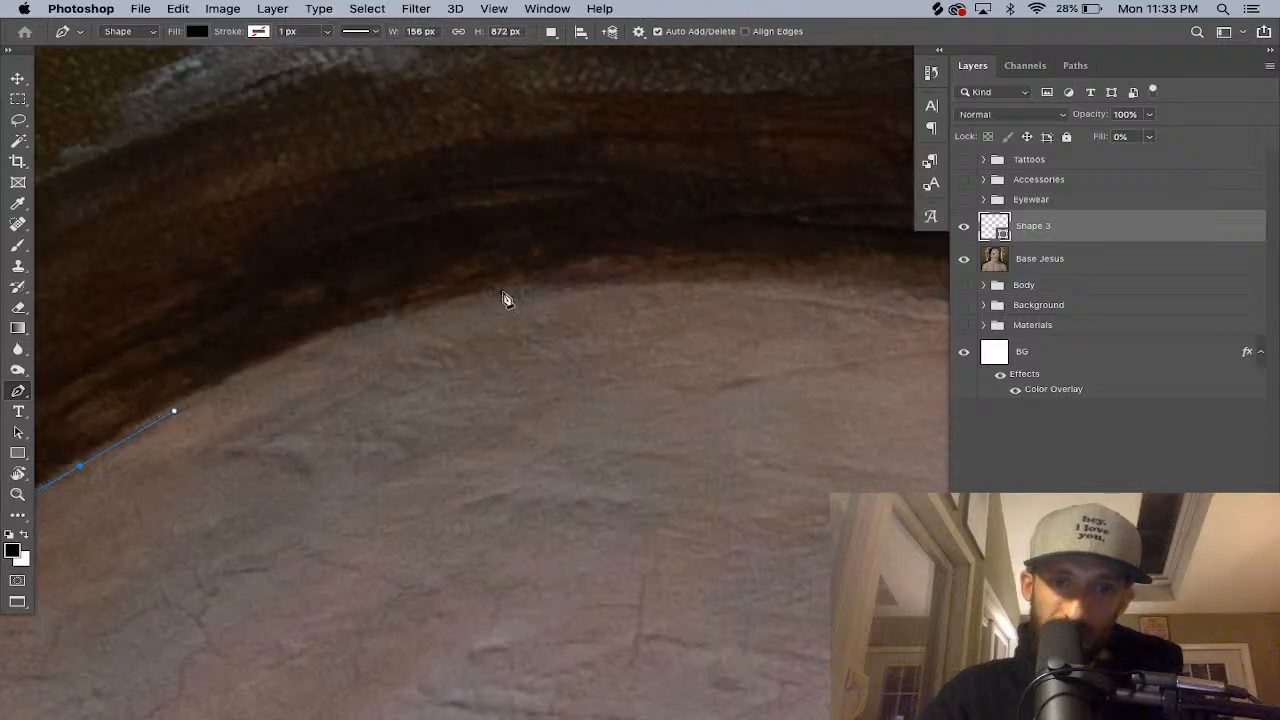
left_click_drag(506, 295, 657, 285)
left_click_drag(507, 293, 503, 296)
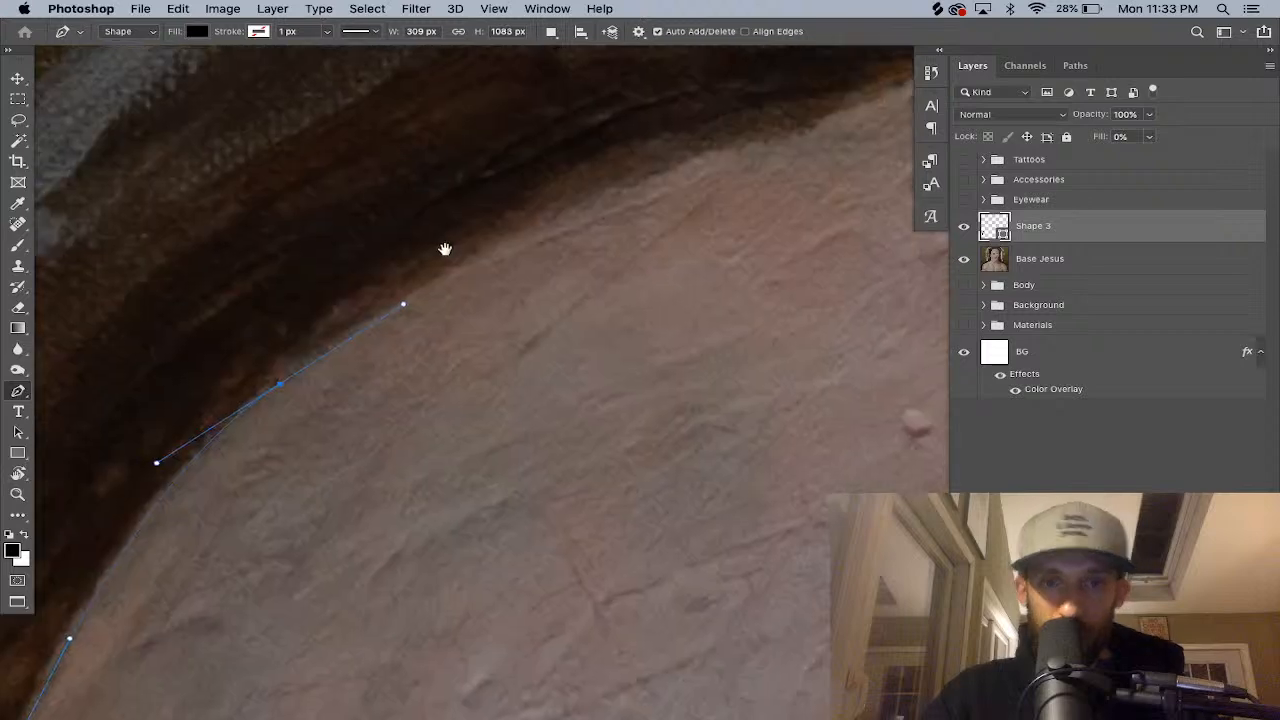
Add a smooth anchor further along the shoulder top and adjust the previous anchor's handle to fit the skin's edge.
left_click_drag(445, 249, 443, 251)
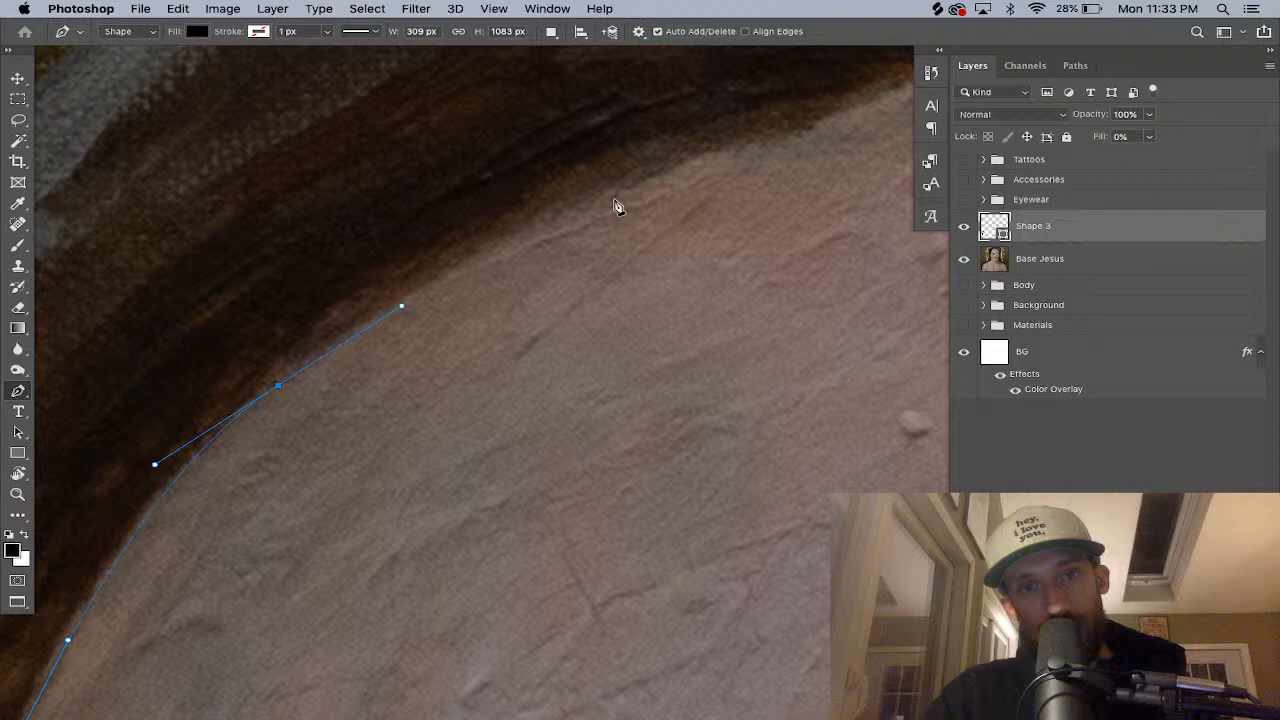
left_click_drag(613, 198, 676, 173)
left_click_drag(401, 305, 391, 301)
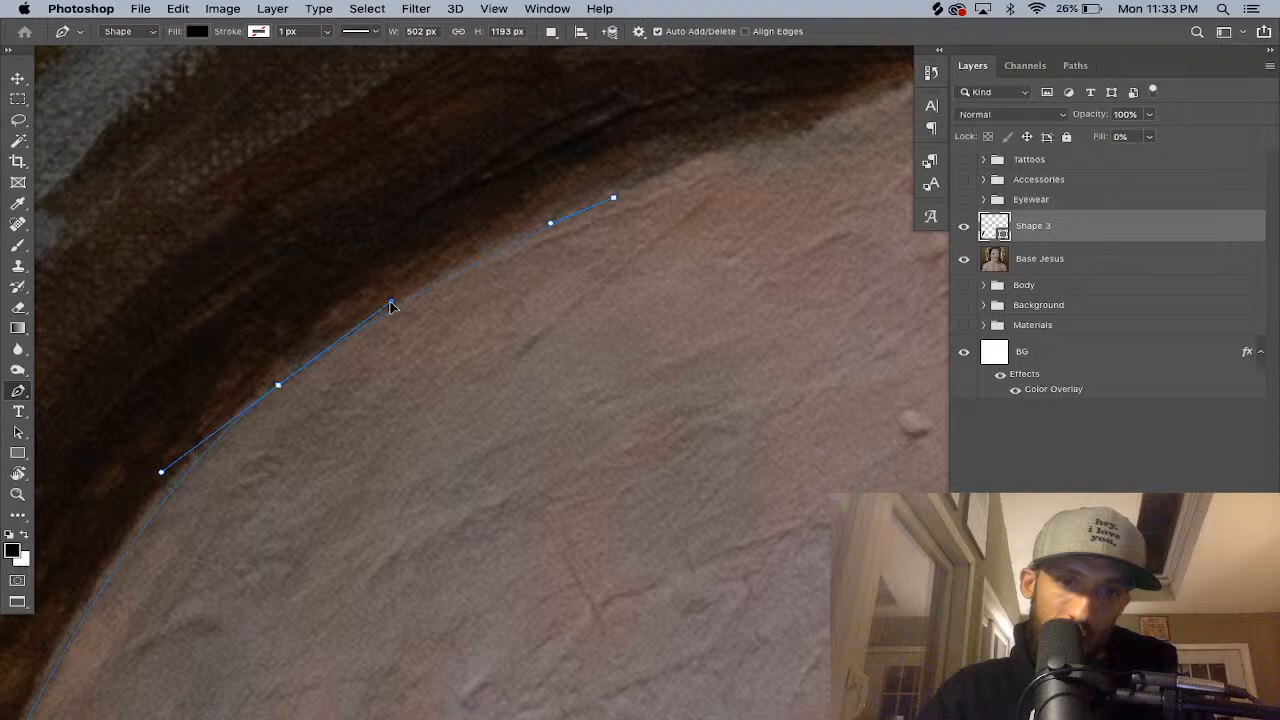
left_click(683, 203, "super")
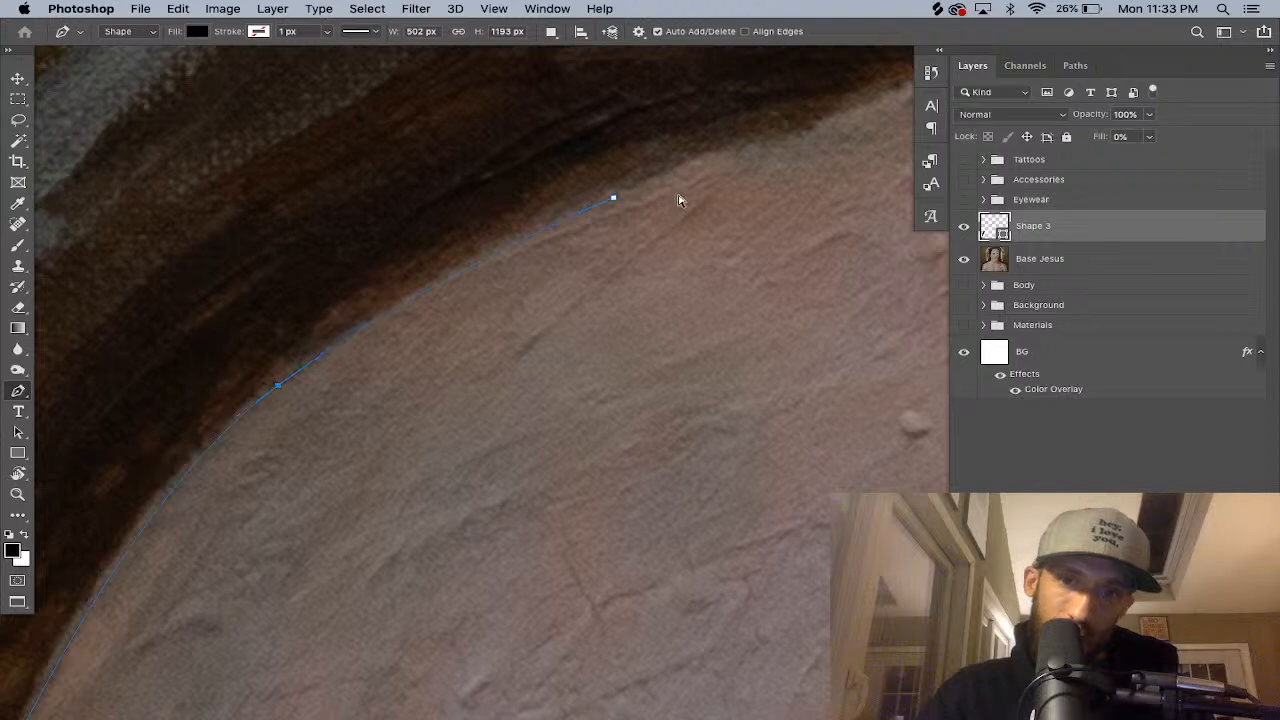
left_click(613, 197, "super")
Undo the last path edits and carry the outline up the shoulder slope with smooth anchors, refining the newest curve's handle.
left_click_drag(657, 197, 377, 346)
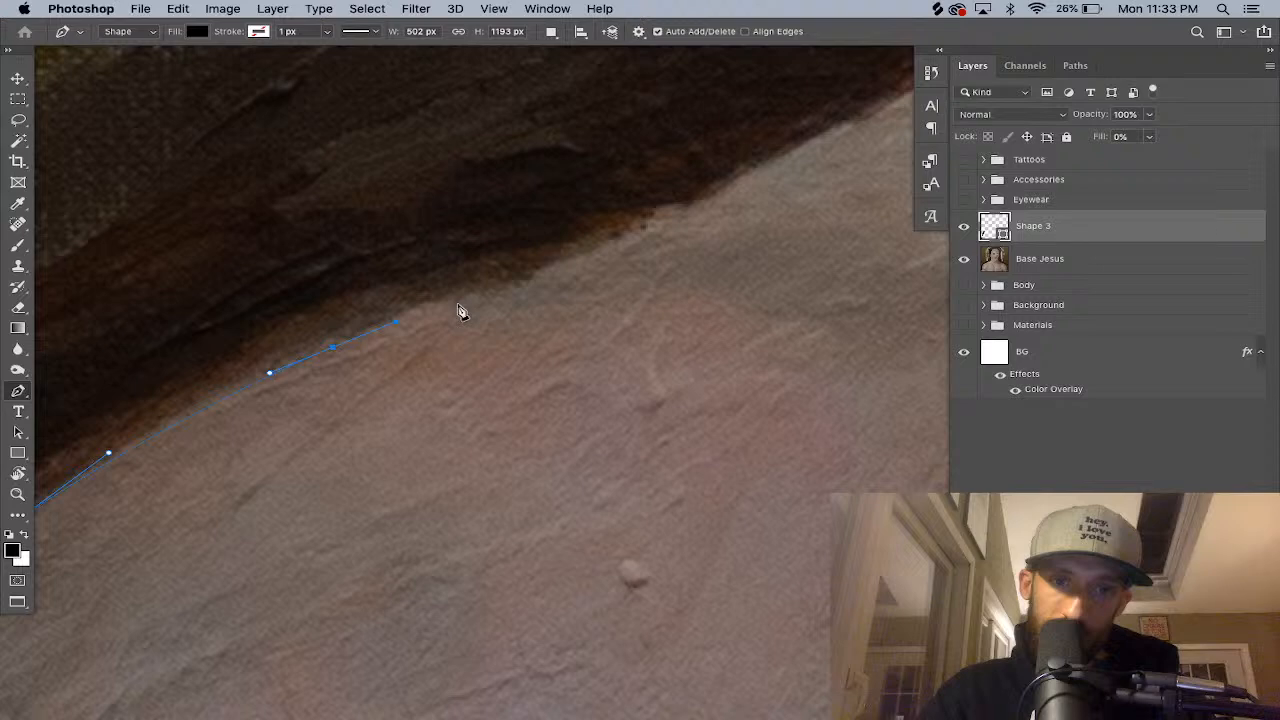
key("super+z")
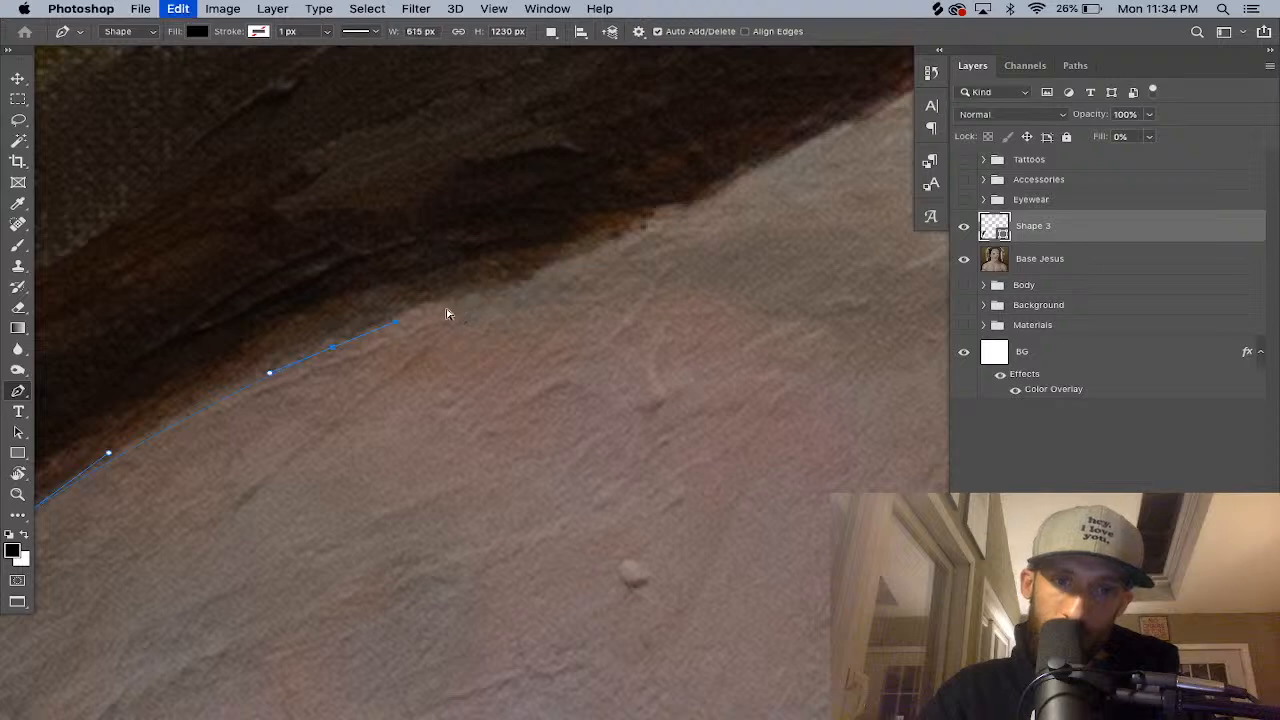
key("super+z")
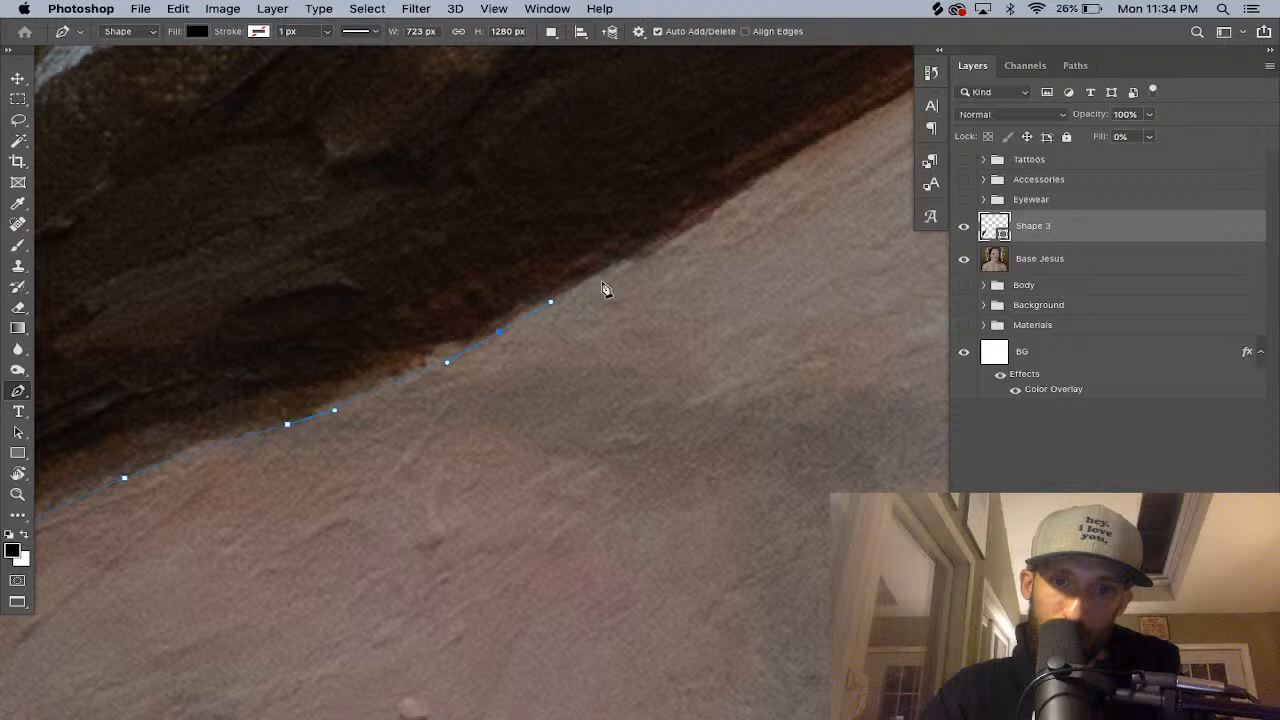
left_click_drag(602, 284, 418, 370)
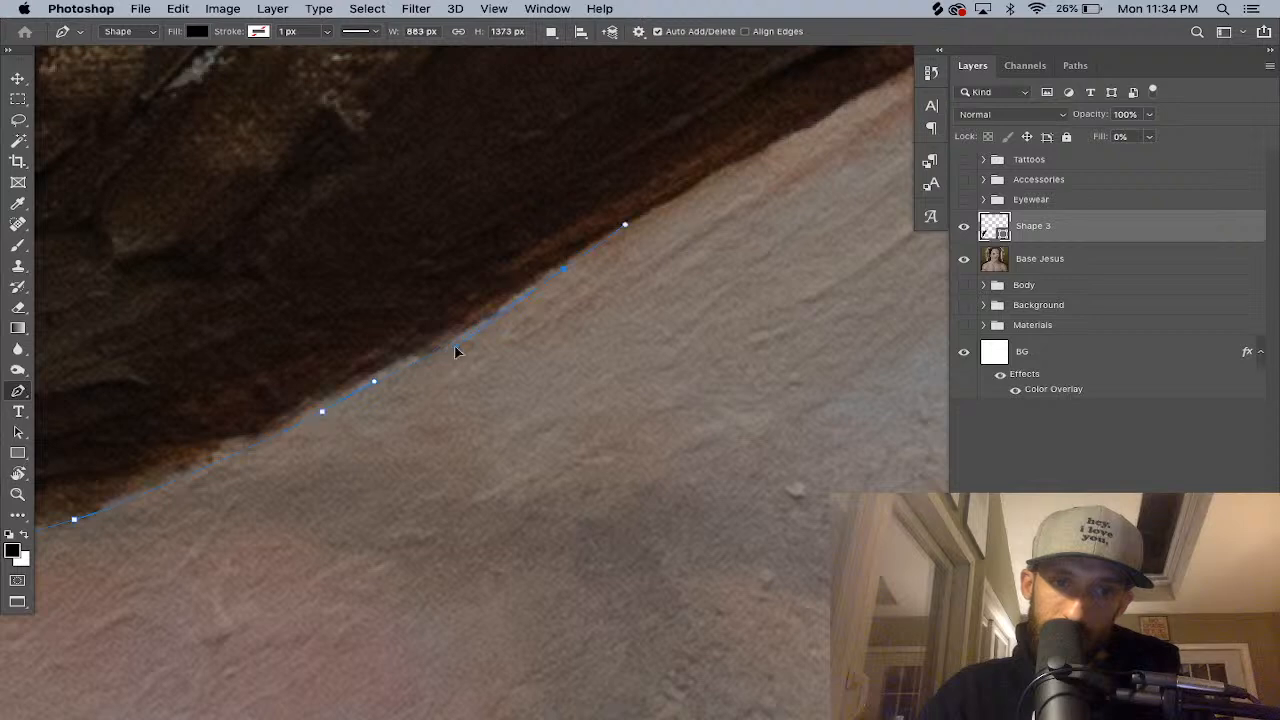
left_click(435, 352)
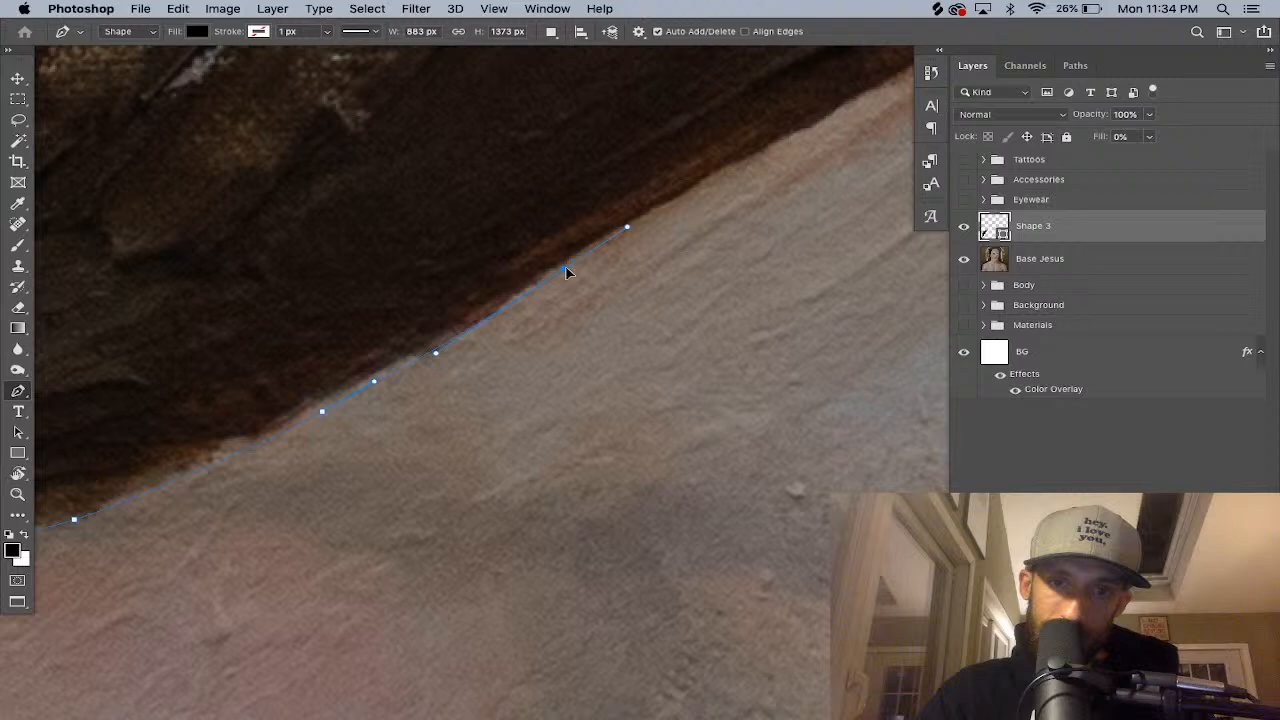
Trace the shoulder slope toward the base of the neck with short, closely spaced smooth anchors along the hair's edge.
scroll(565, 272, "down", 2)
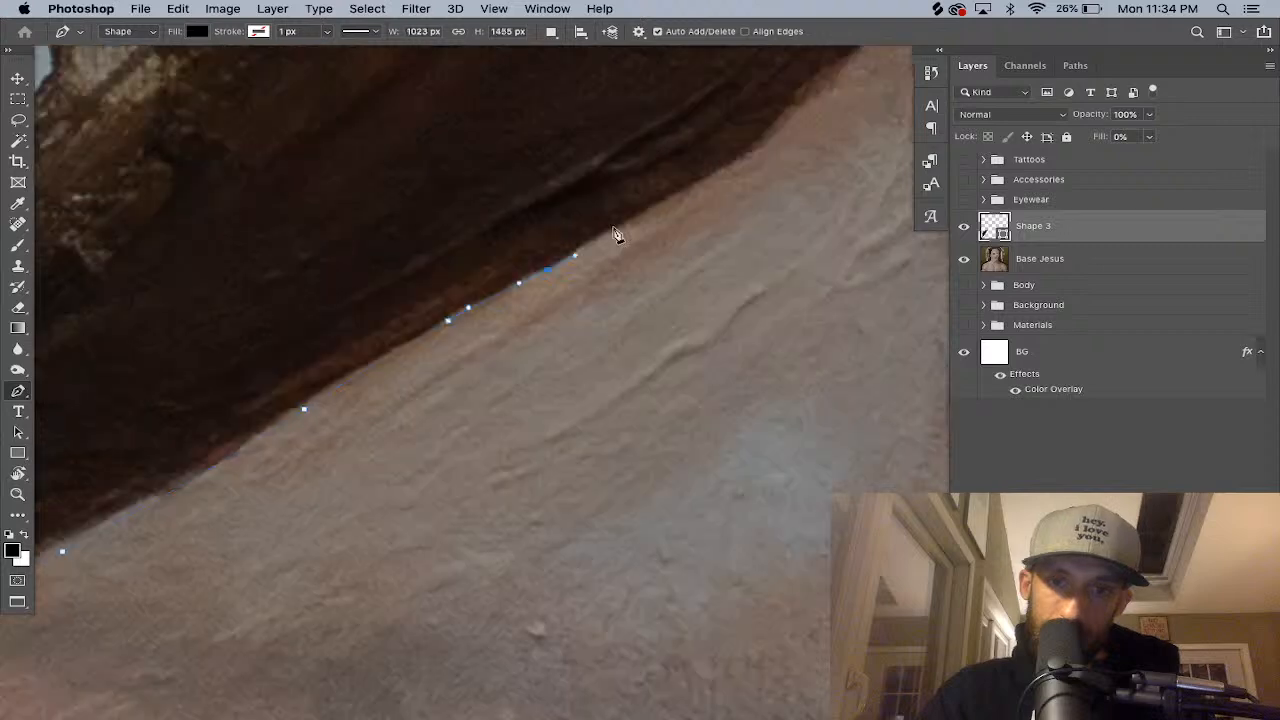
left_click(546, 269, "alt")
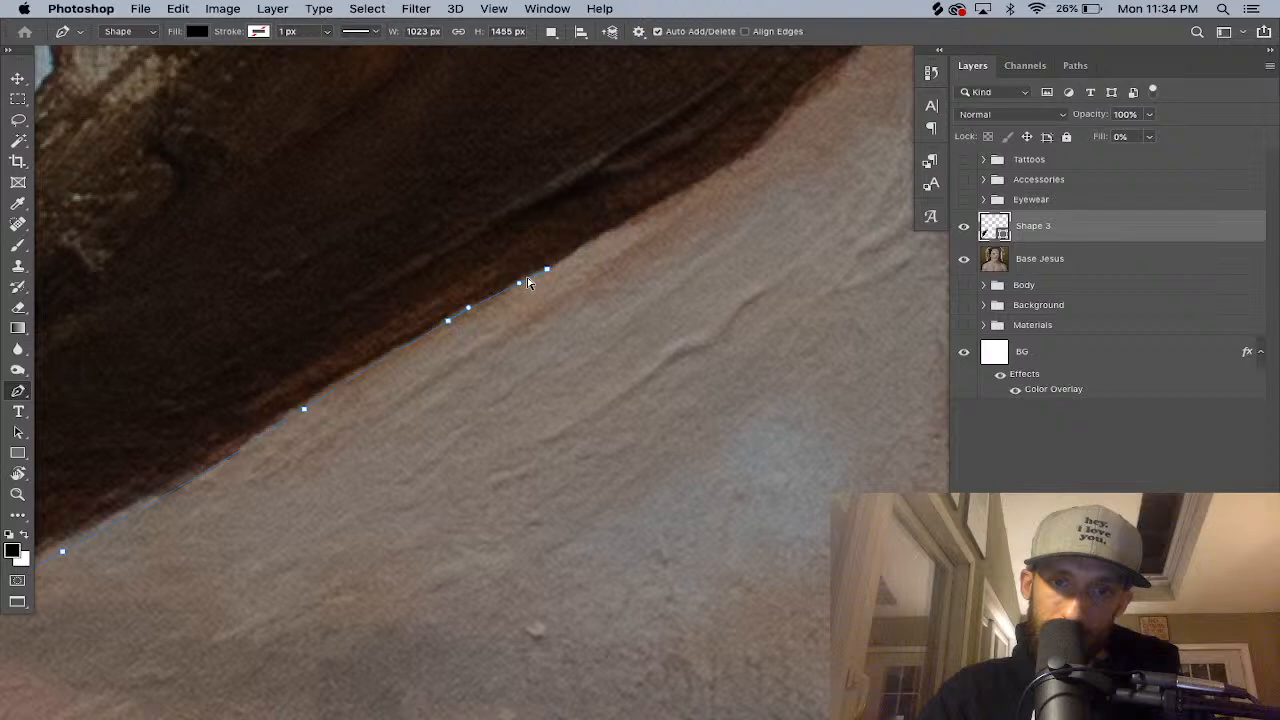
left_click_drag(624, 229, 642, 220)
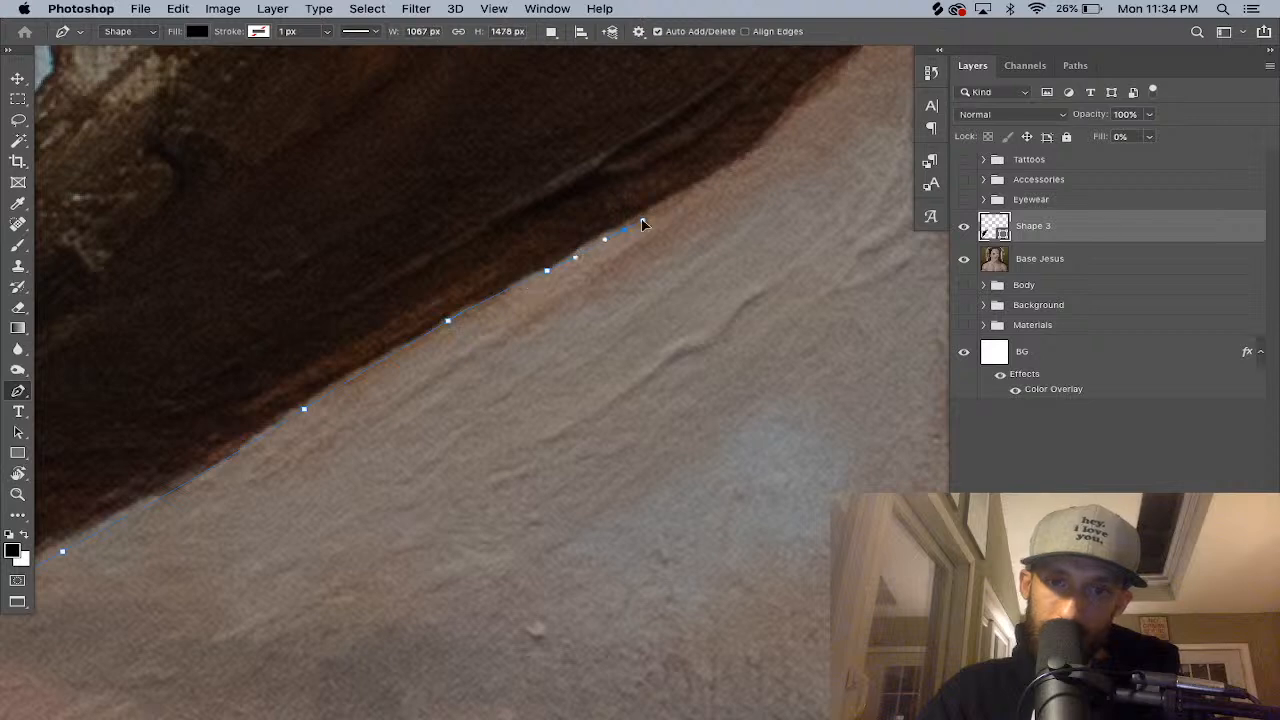
left_click_drag(643, 224, 477, 396)
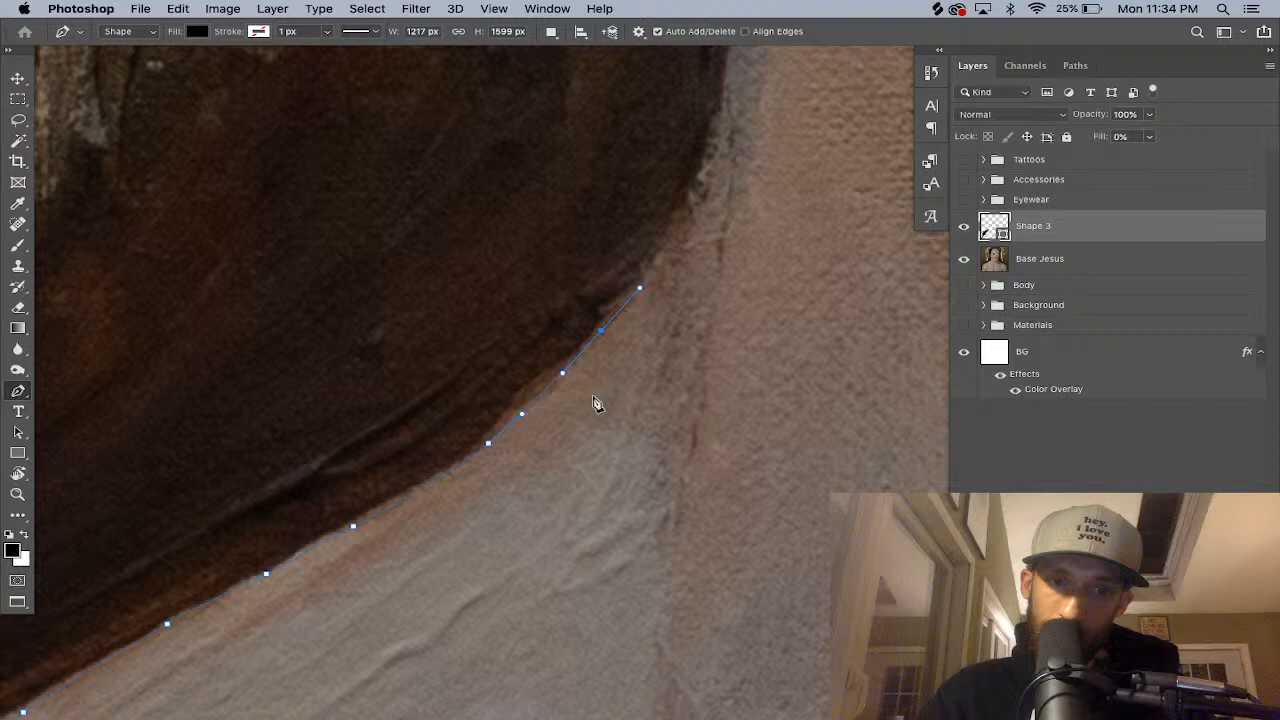
Turn the outline up the side of the neck and shift the new anchor onto the hair's edge.
scroll(594, 403, "up", 5)
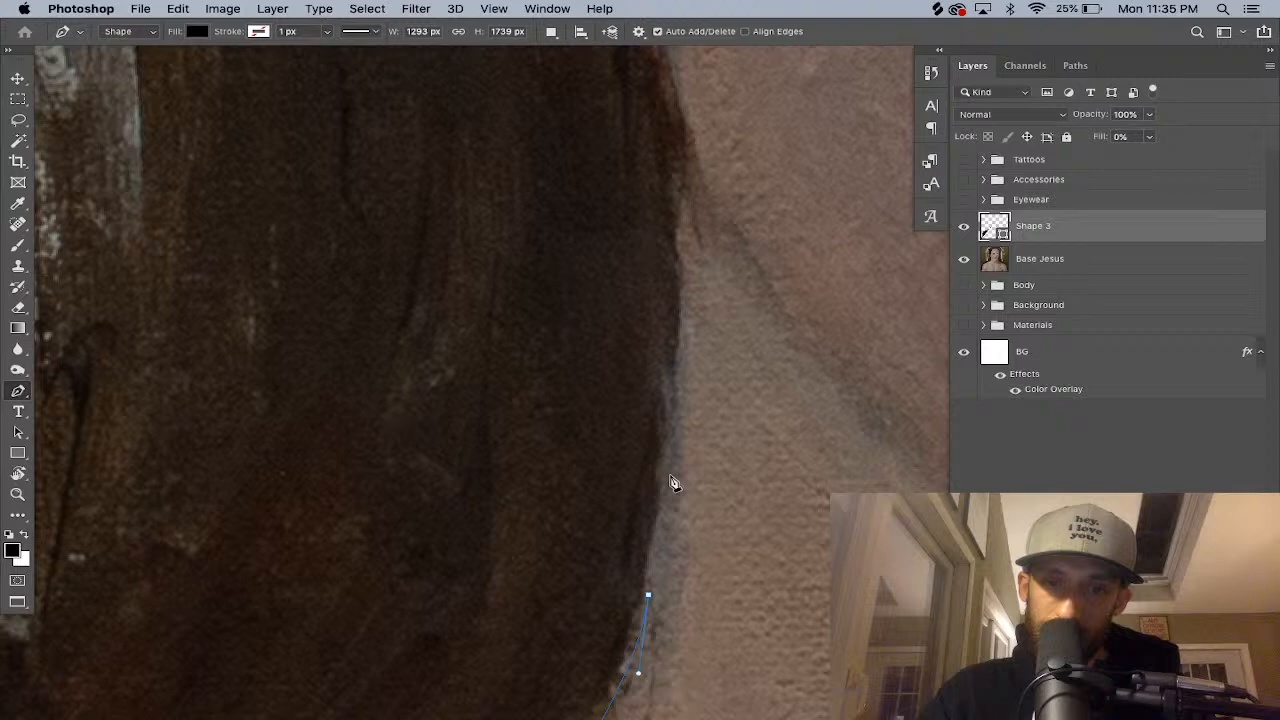
left_click_drag(664, 466, 667, 436)
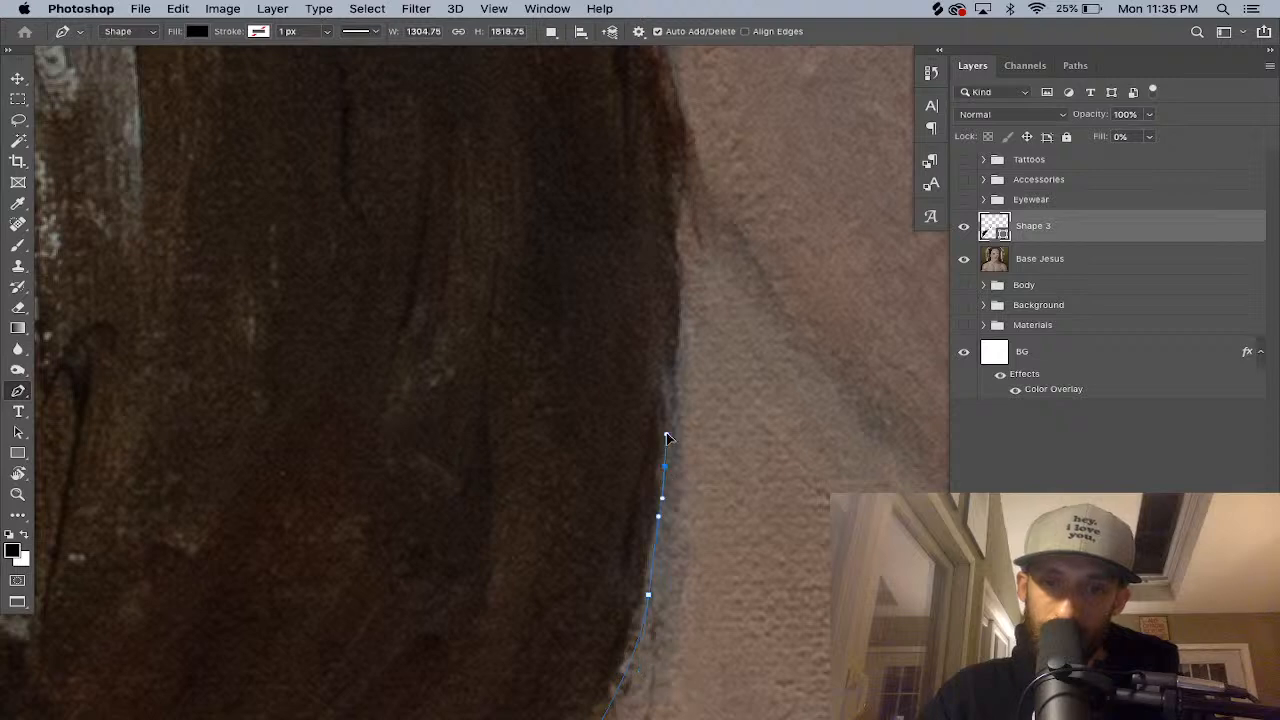
left_click_drag(664, 466, 672, 446)
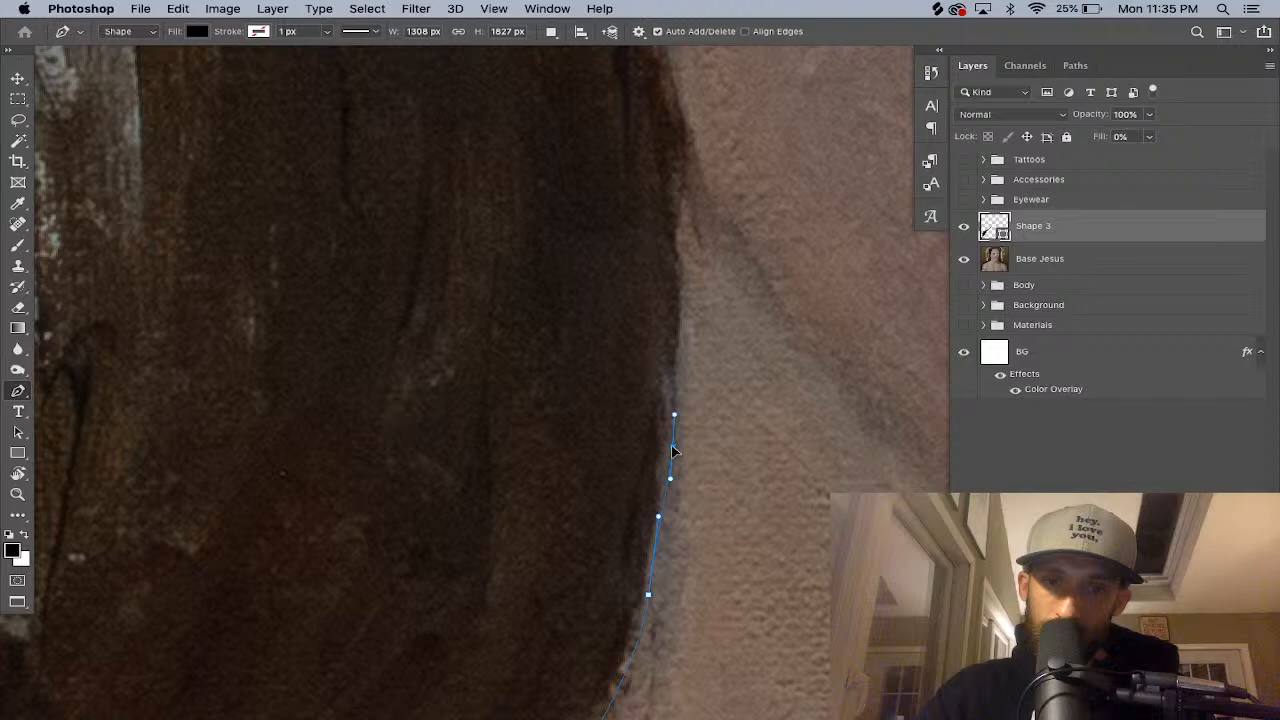
left_click_drag(672, 451, 671, 568)
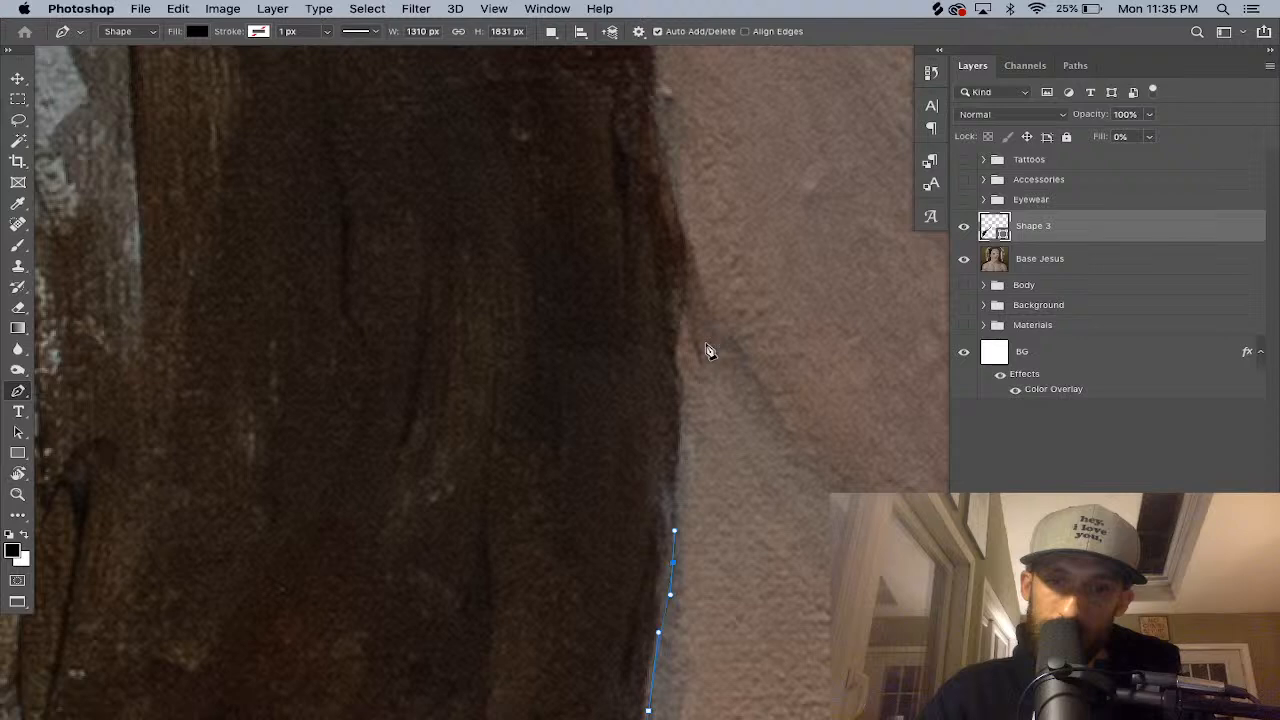
Trace the hair's edge up the neck and jaw with smooth anchors, ending in a corner anchor below the earlobe.
left_click_drag(719, 517, 716, 489)
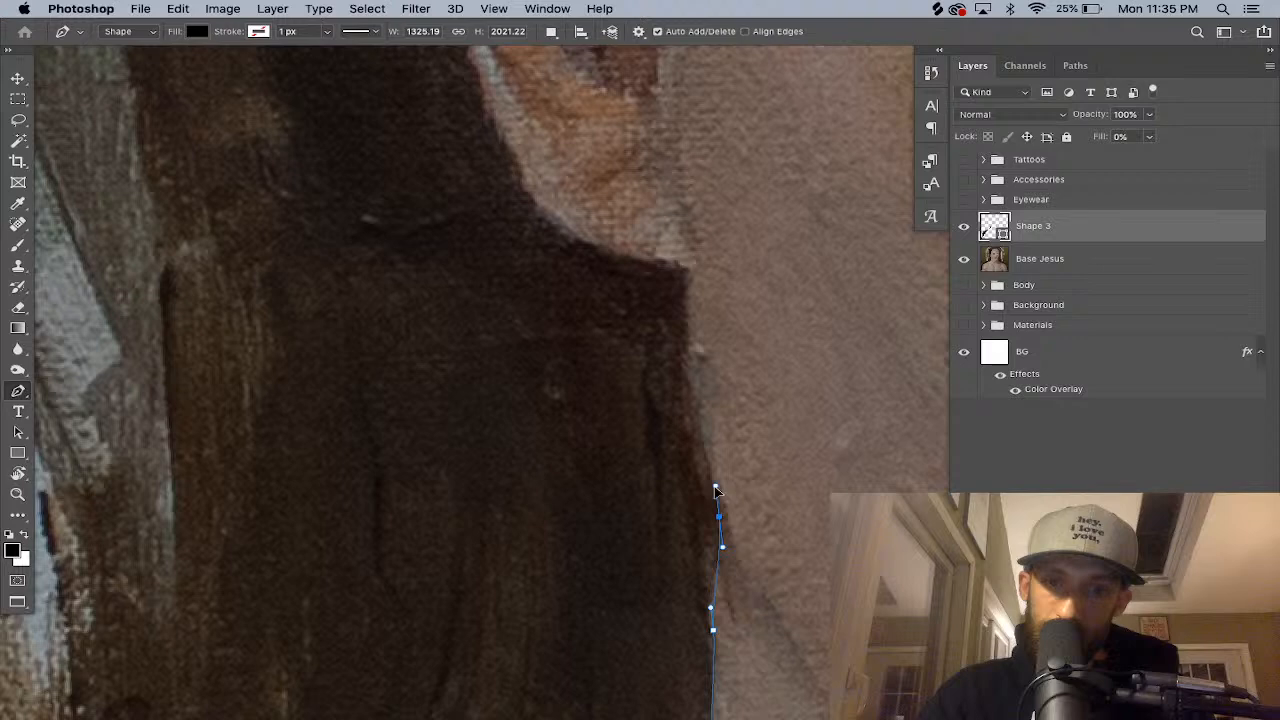
left_click_drag(686, 343, 688, 313)
left_click(687, 268)
Trace around the earlobe and up the ear's outer rim with smooth anchors, adjusting the one near the upper rim.
left_click_drag(699, 308, 463, 520)
key("r")
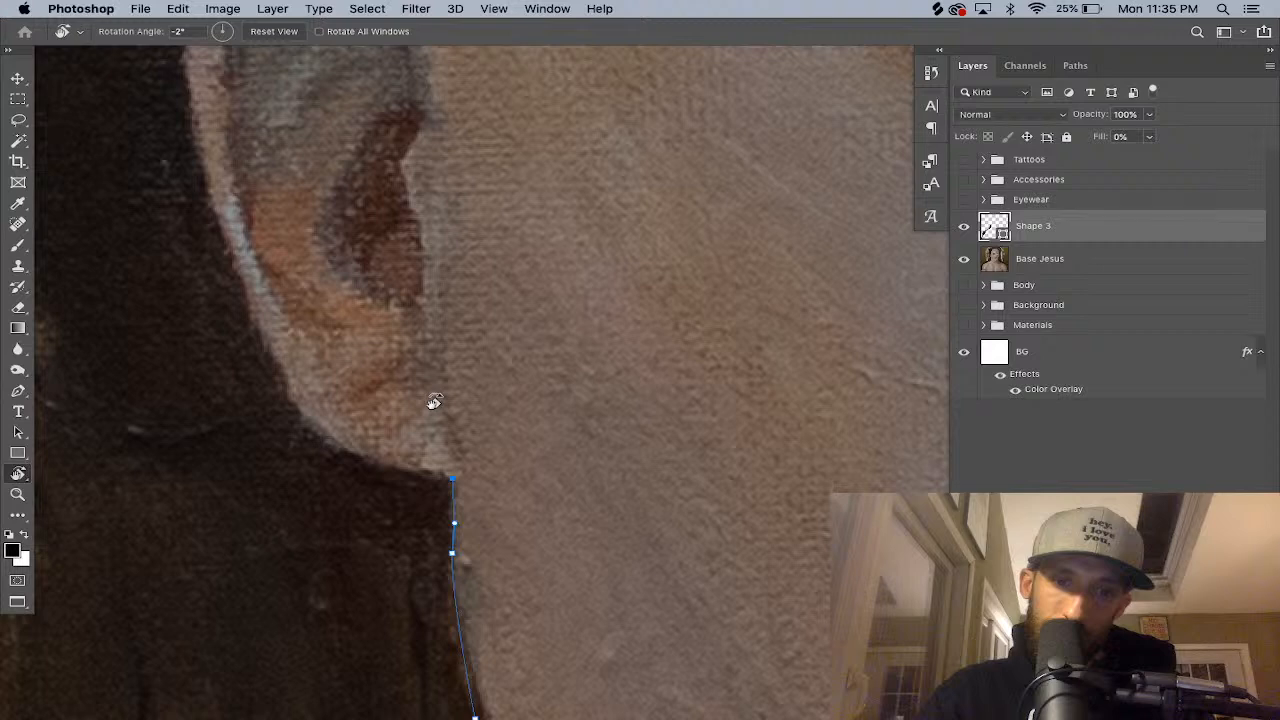
left_click_drag(406, 476, 393, 437)
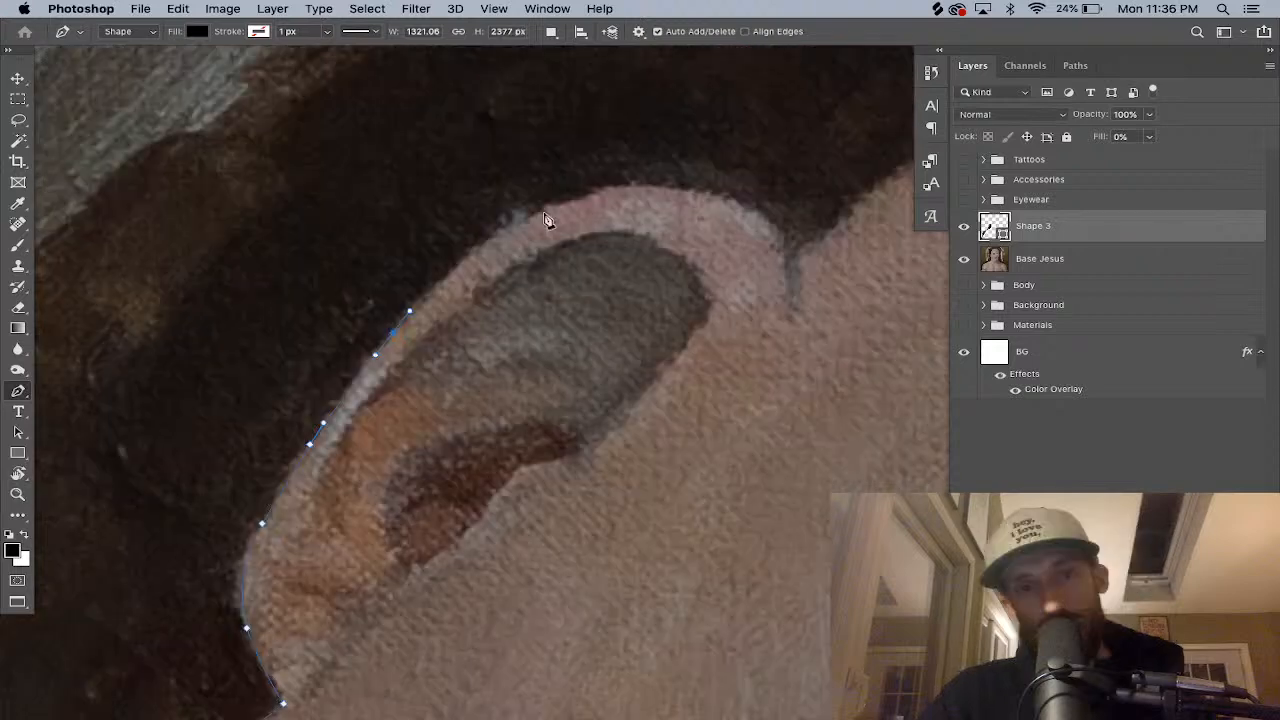
left_click(490, 224)
left_click(613, 188)
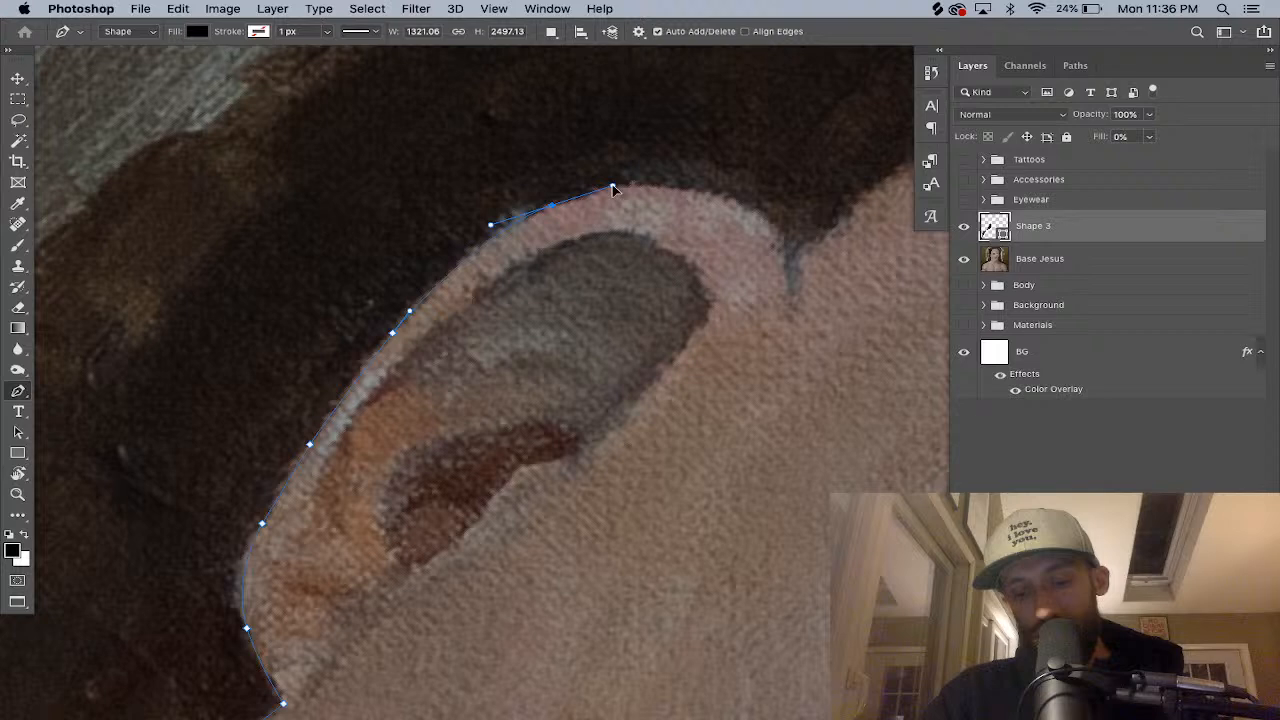
left_click_drag(553, 206, 560, 205)
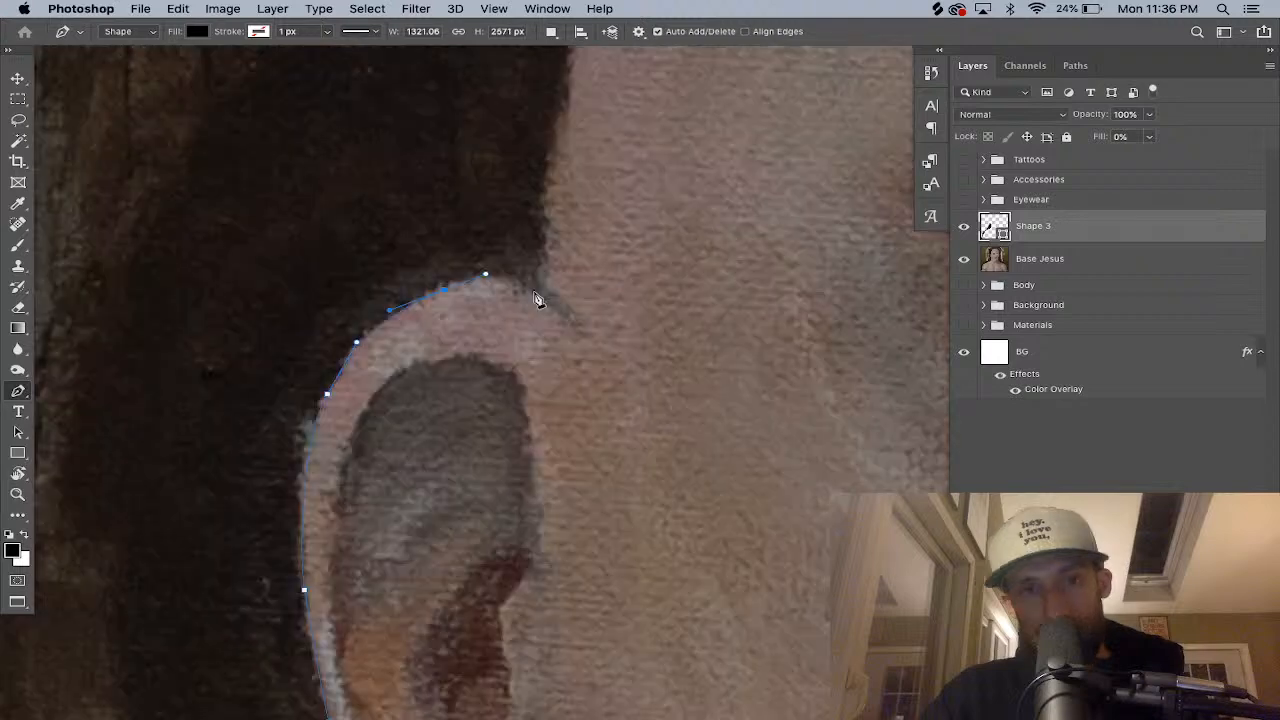
Close off the ear's top with a smooth anchor where it meets the hair and redirect its handle up the hairline.
left_click_drag(535, 296, 560, 307)
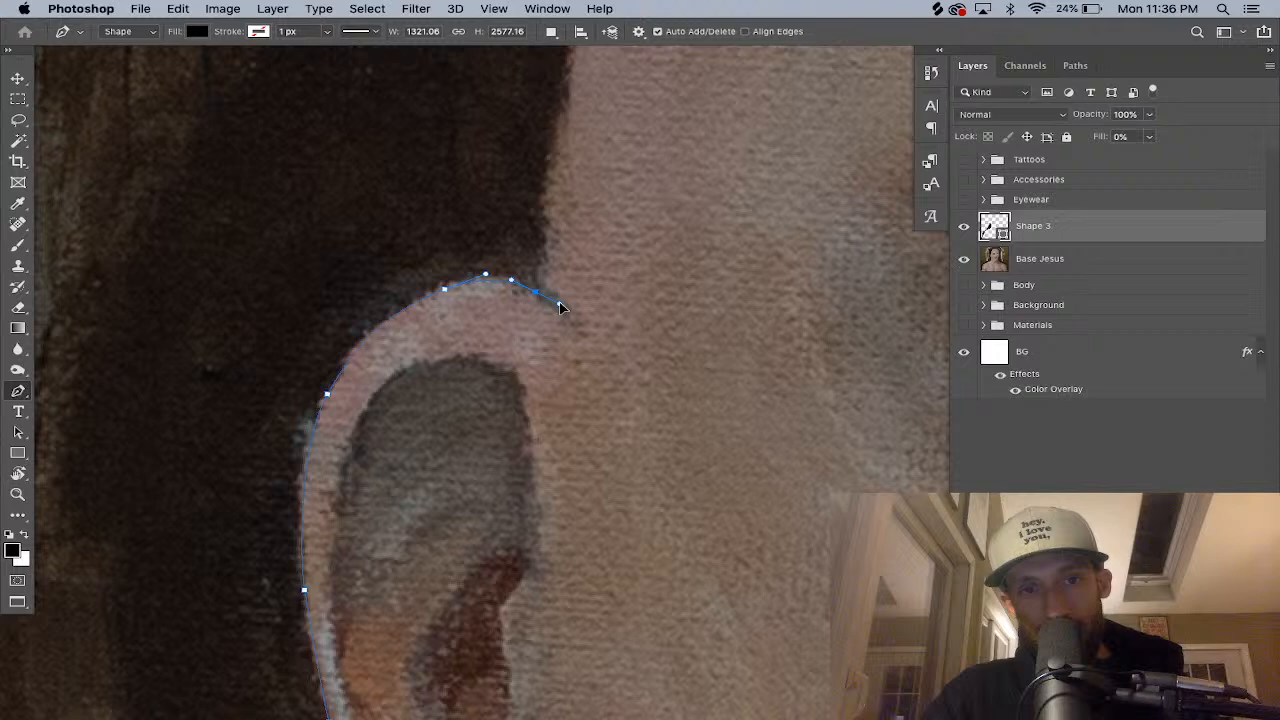
left_click_drag(560, 307, 569, 306)
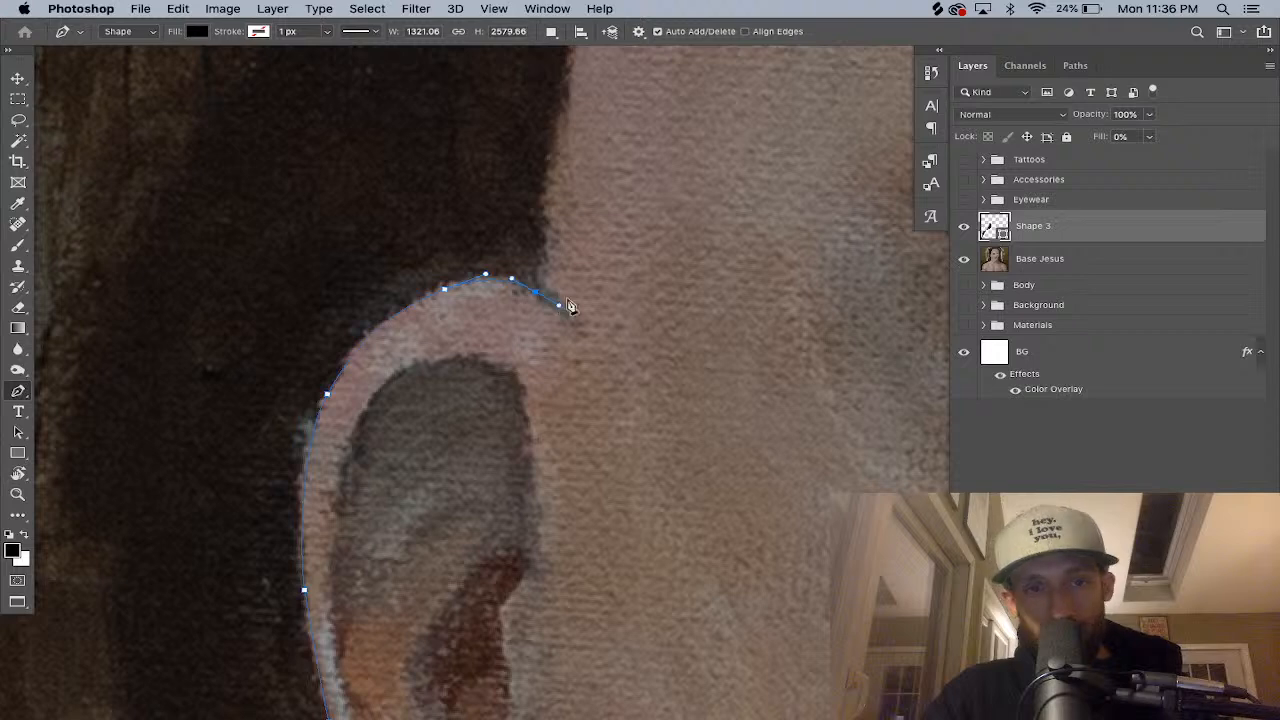
key("r")
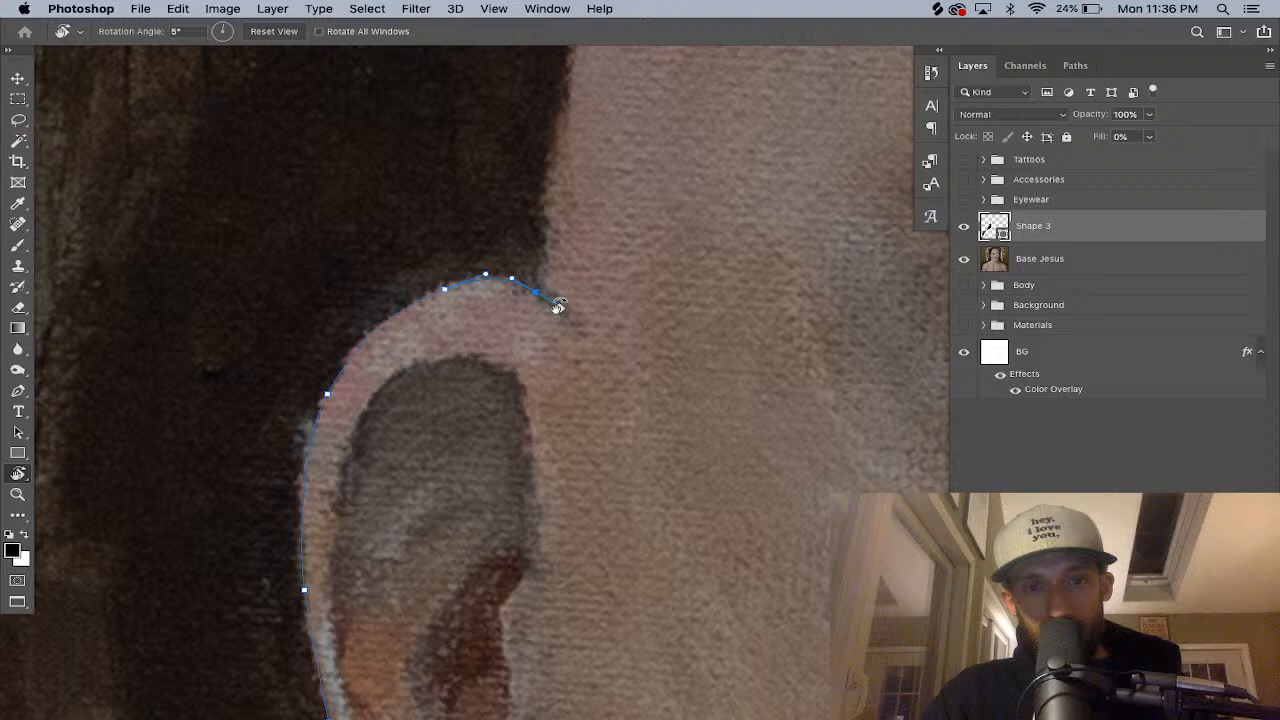
key("v")
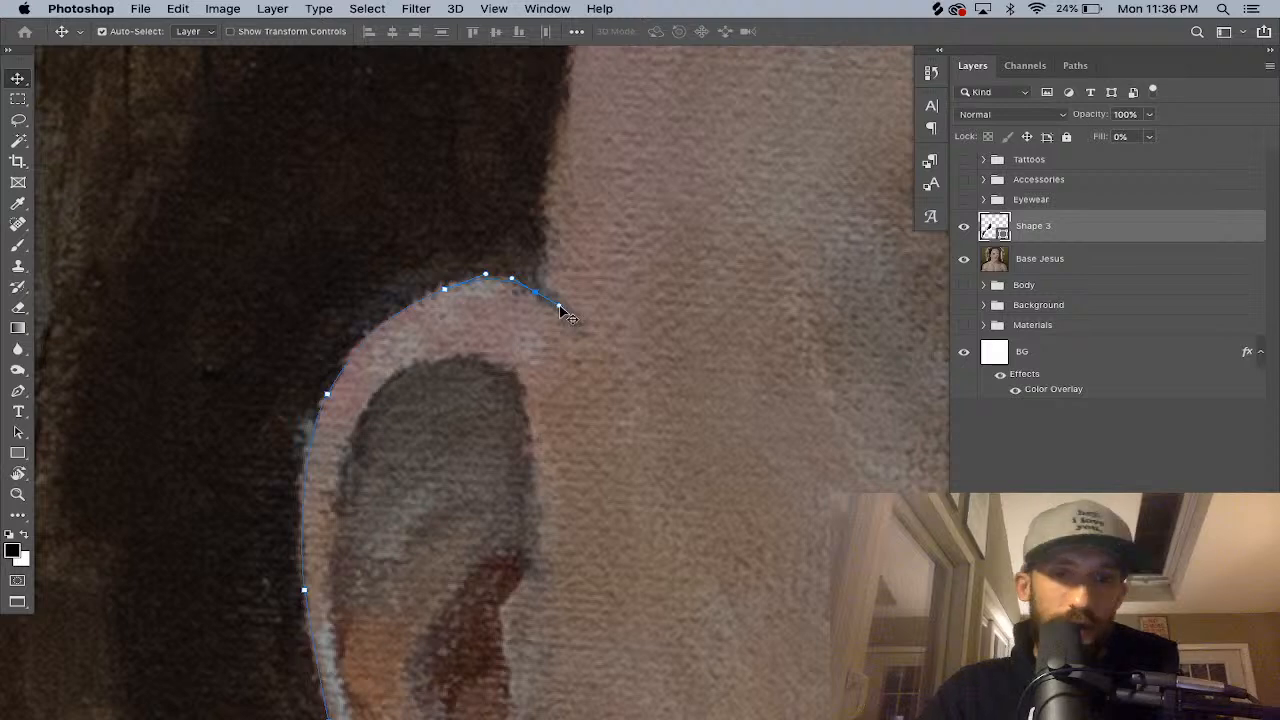
key("p")
left_click_drag(560, 307, 558, 262)
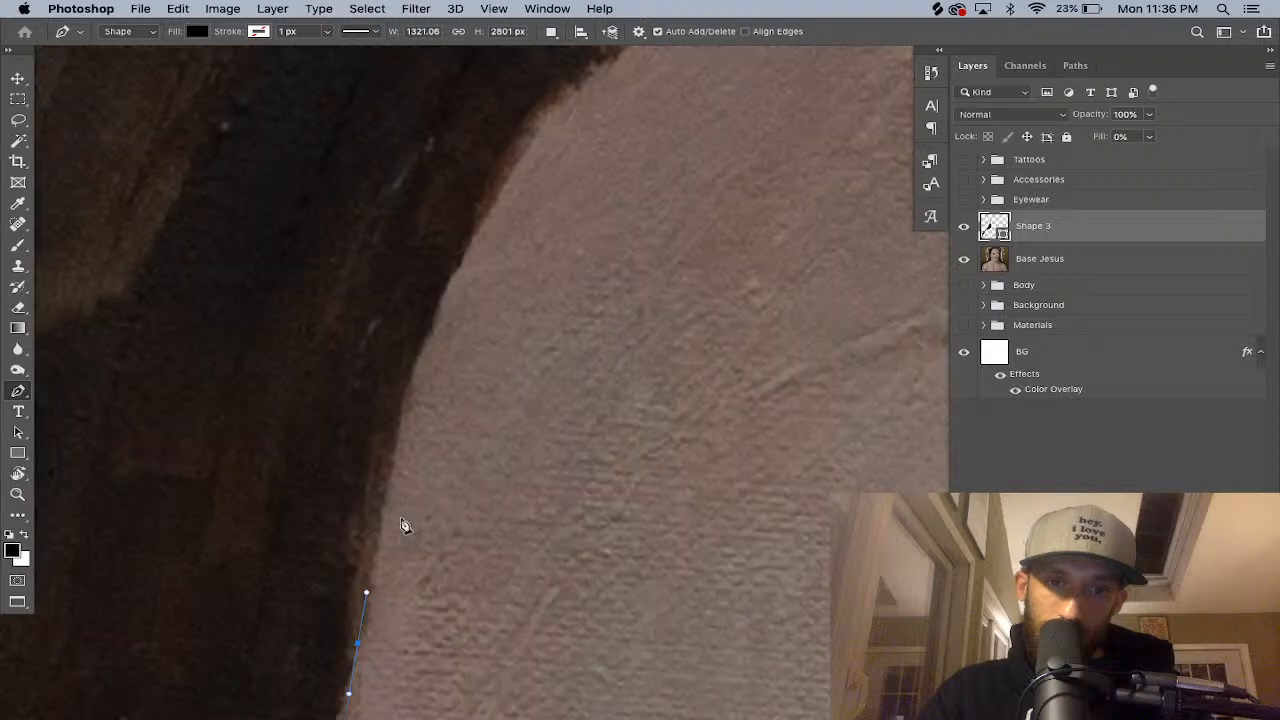
Trace the hairline around the side and top of the forehead with smooth anchors, adjusting the handles to match the curve.
left_click_drag(410, 382, 431, 331)
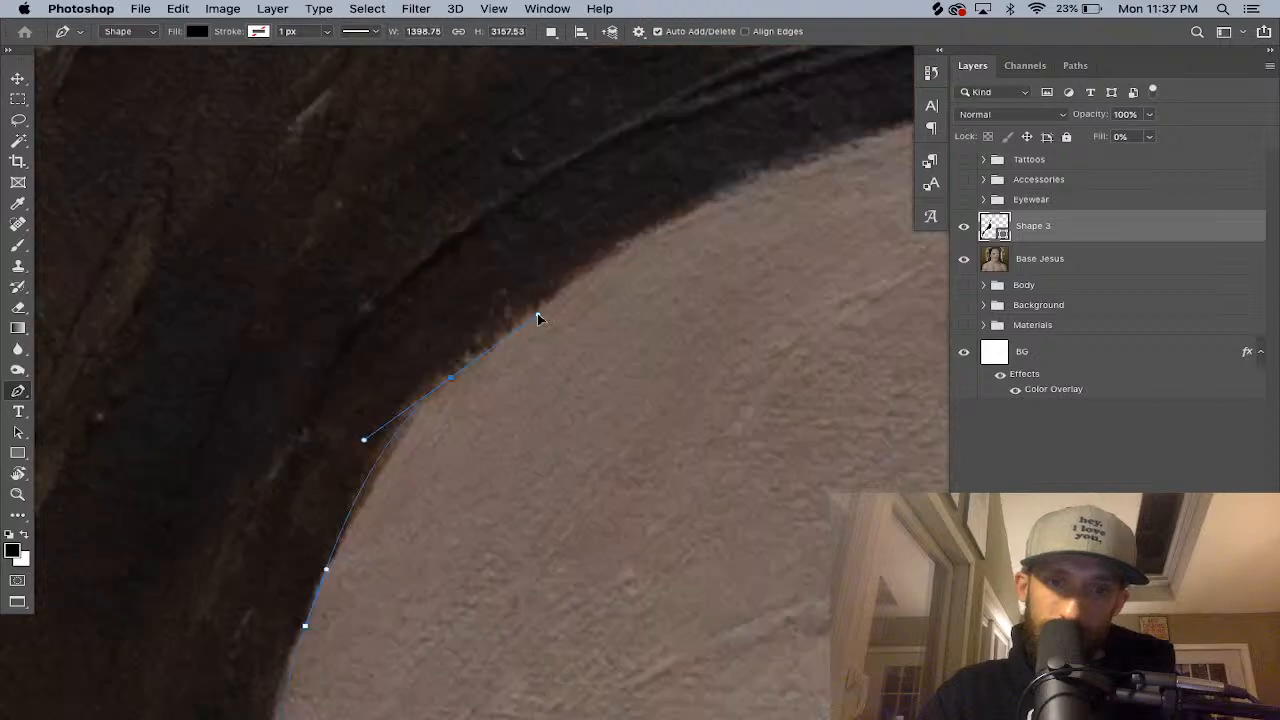
left_click_drag(537, 318, 529, 300)
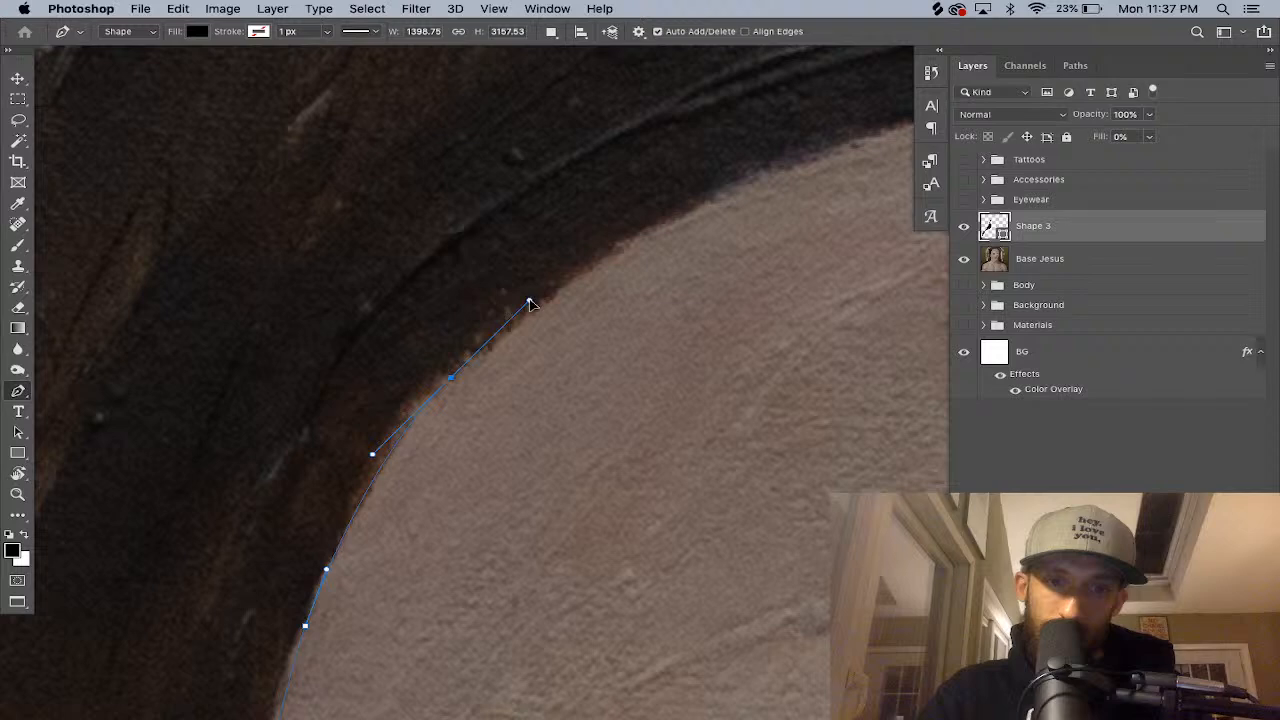
key("super+minus")
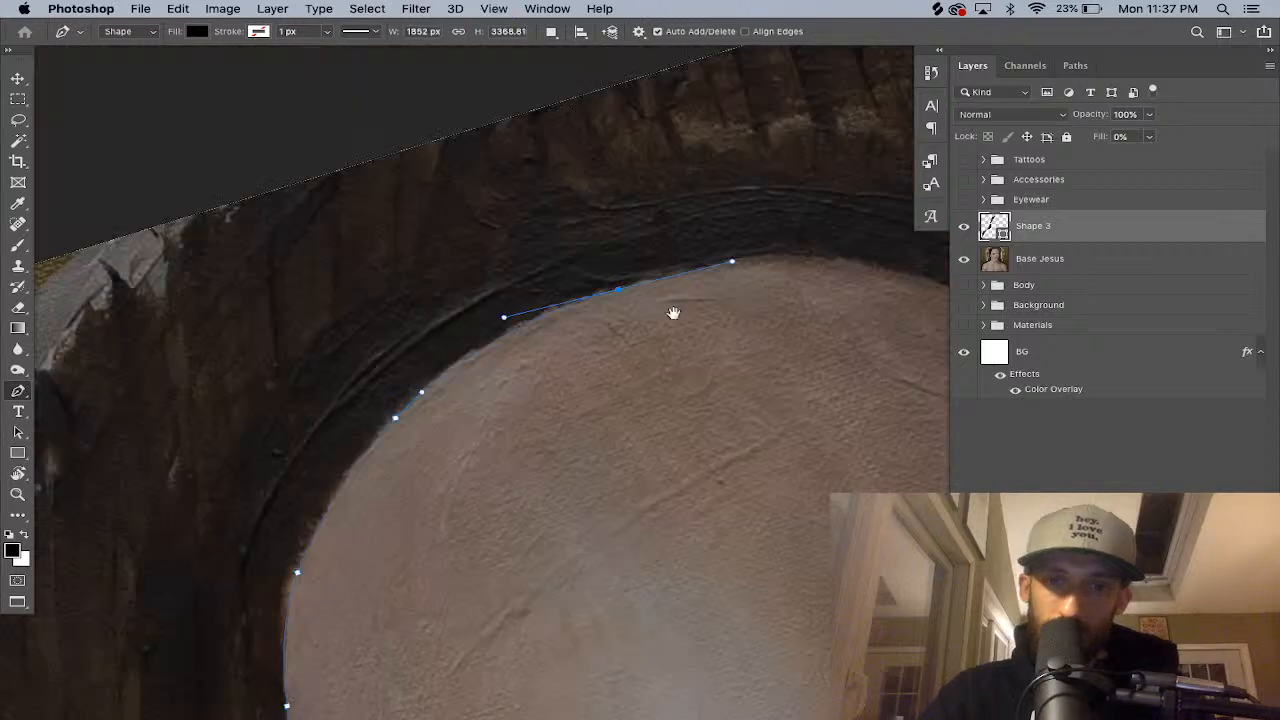
left_click_drag(673, 313, 474, 312)
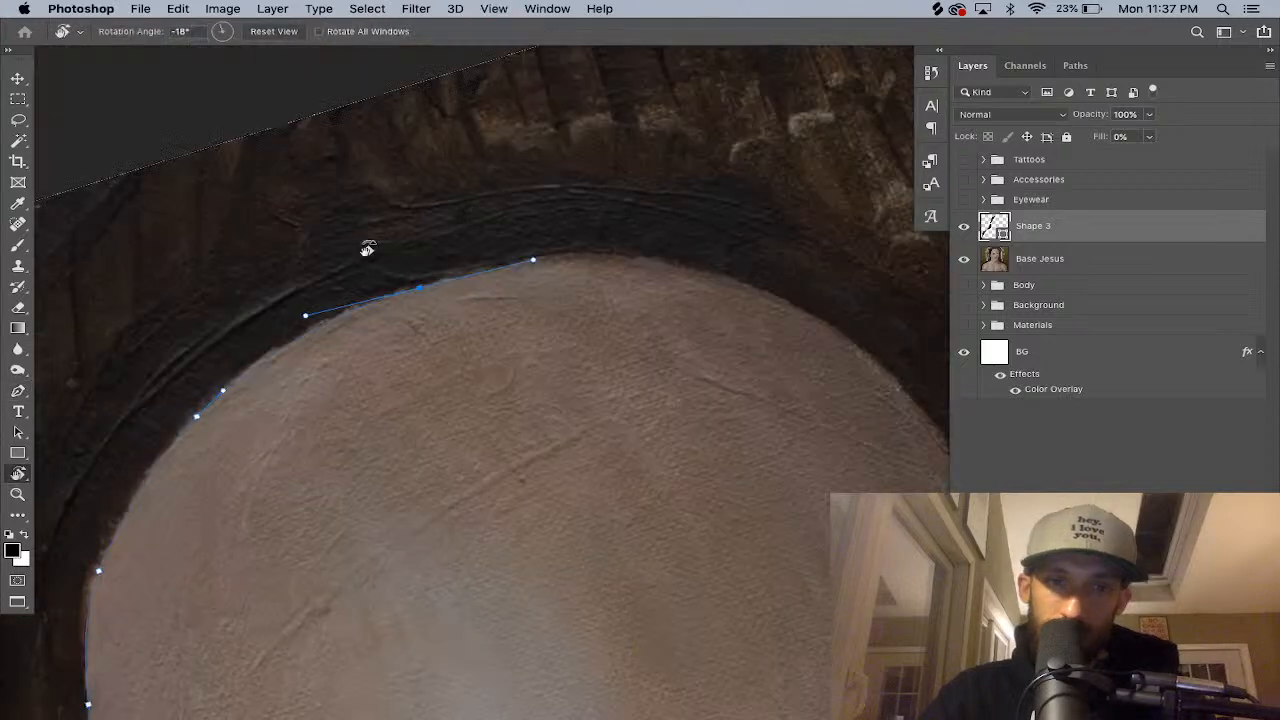
Continue the hairline with smooth anchors over the top of the forehead and down to the temple opposite the ear.
left_click_drag(367, 249, 208, 556)
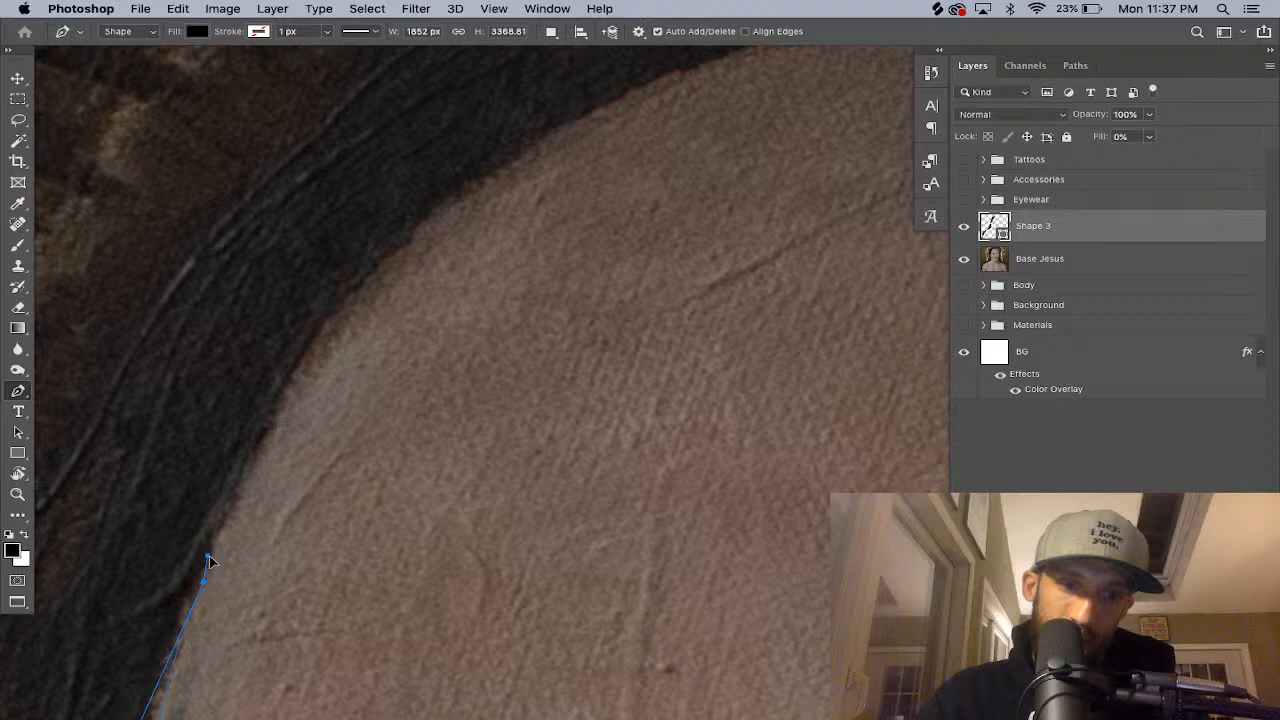
key("super+0")
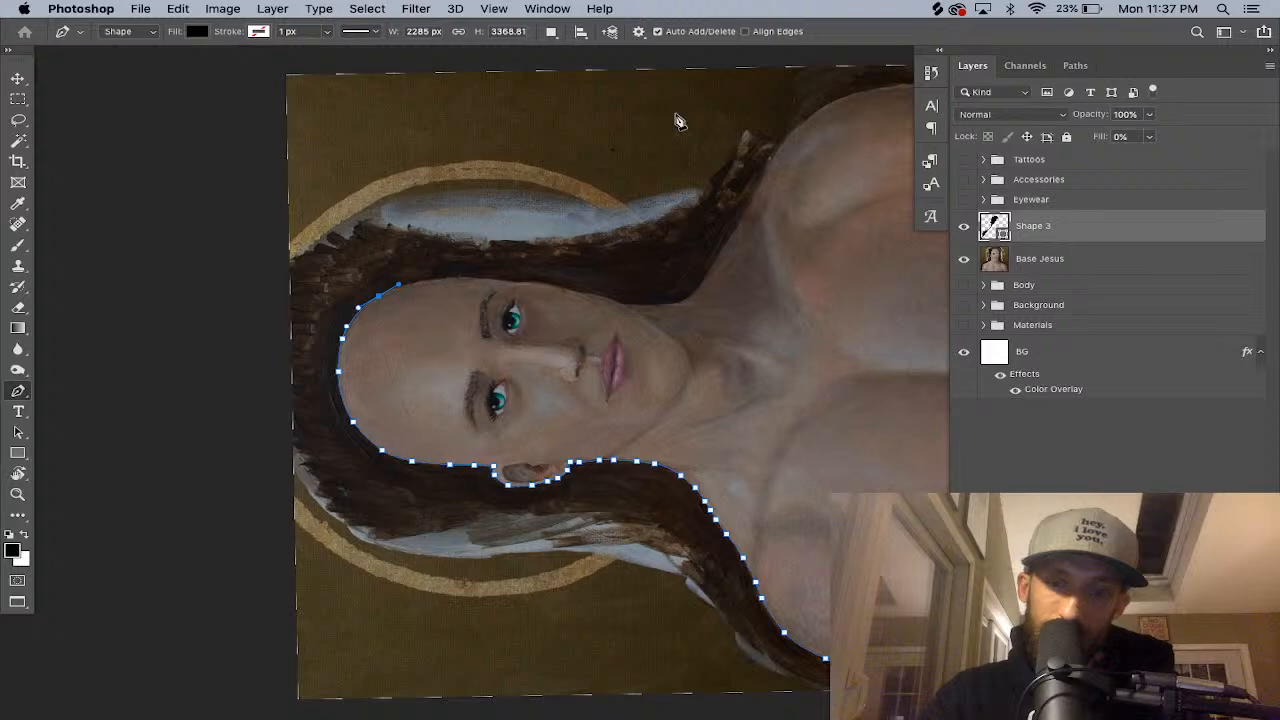
left_click_drag(337, 382, 457, 309)
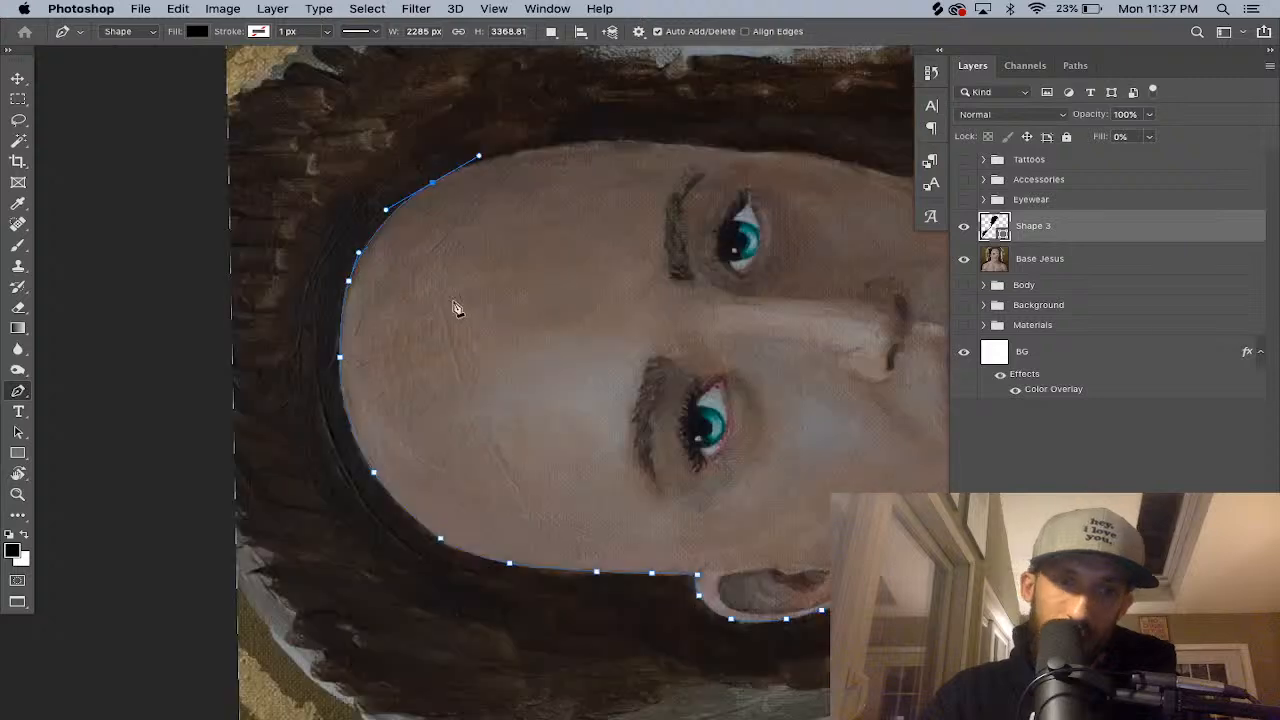
key("super+plus")
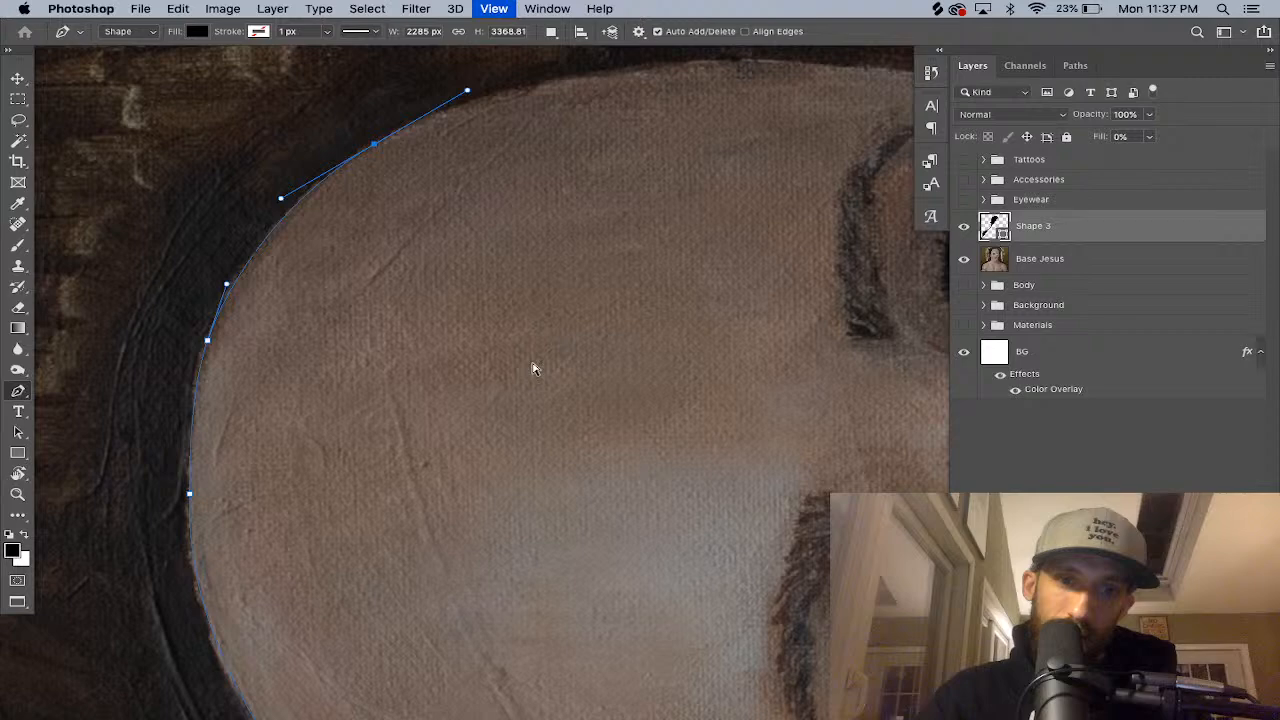
key("r")
left_click_drag(532, 369, 360, 163)
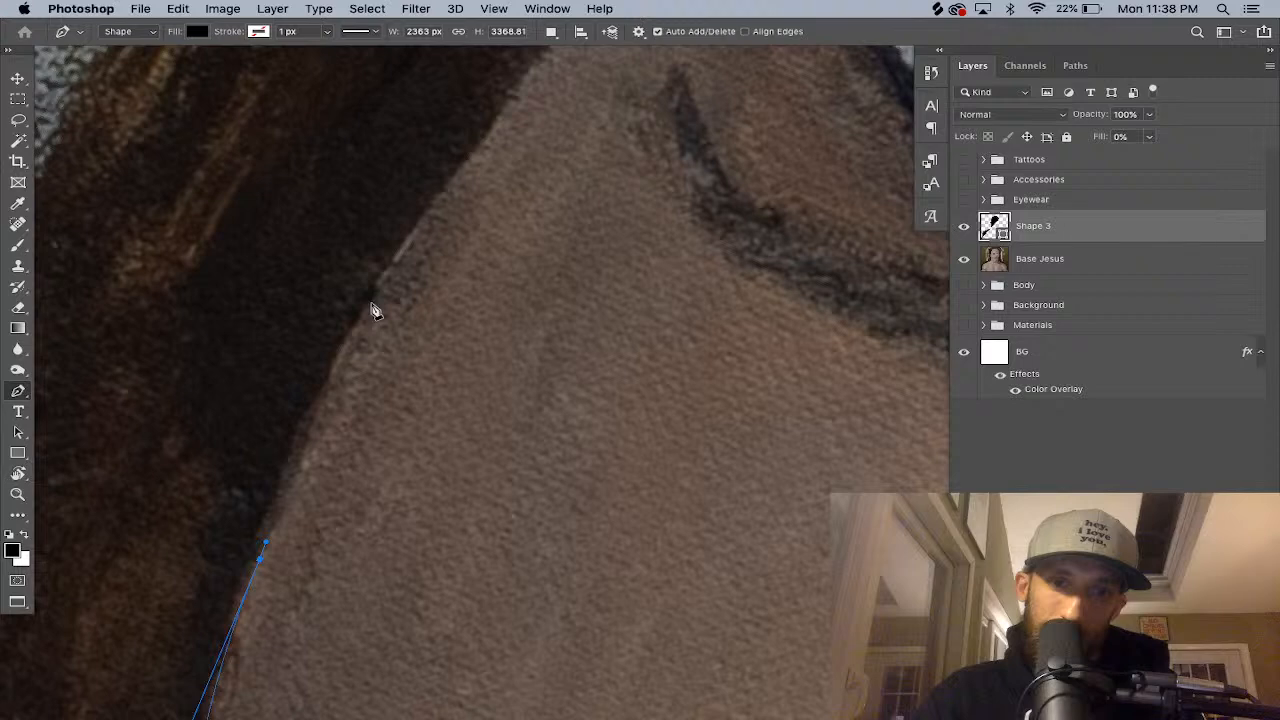
Trace the edge down the cheek and jaw opposite the ear with smooth anchors, continuing onto the neck.
left_click_drag(372, 302, 303, 435)
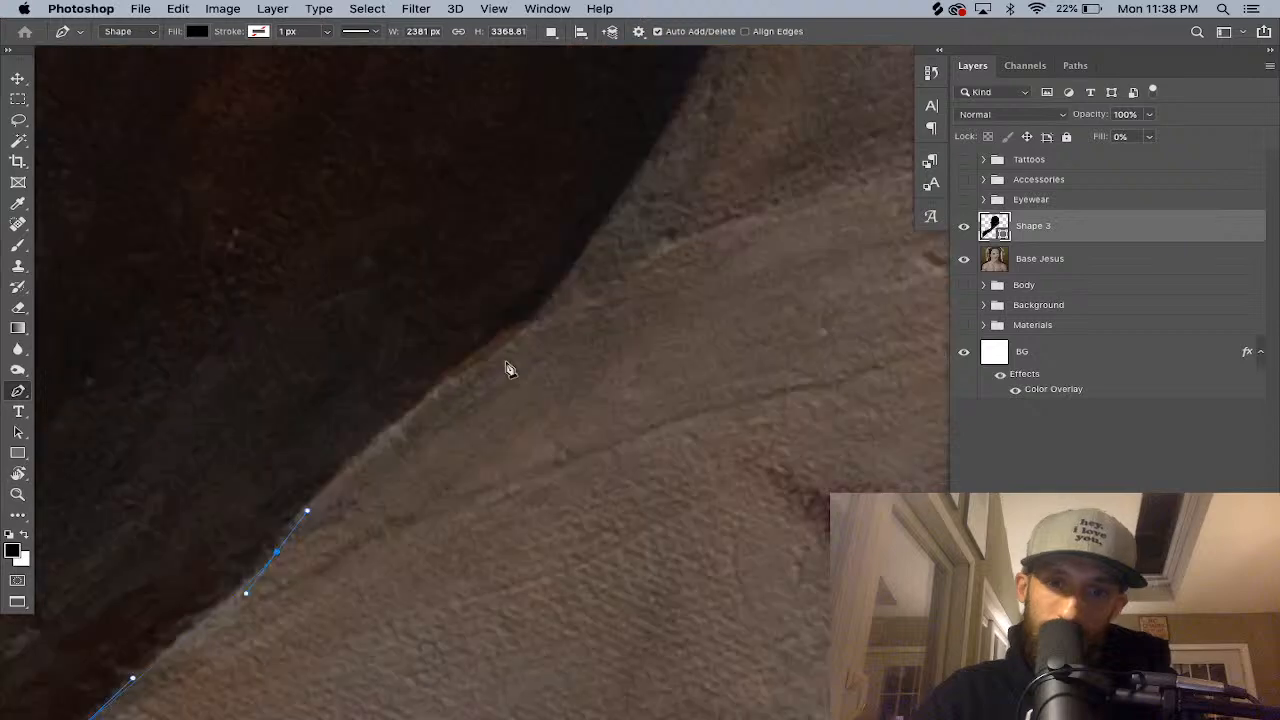
left_click(423, 400)
left_click(483, 357)
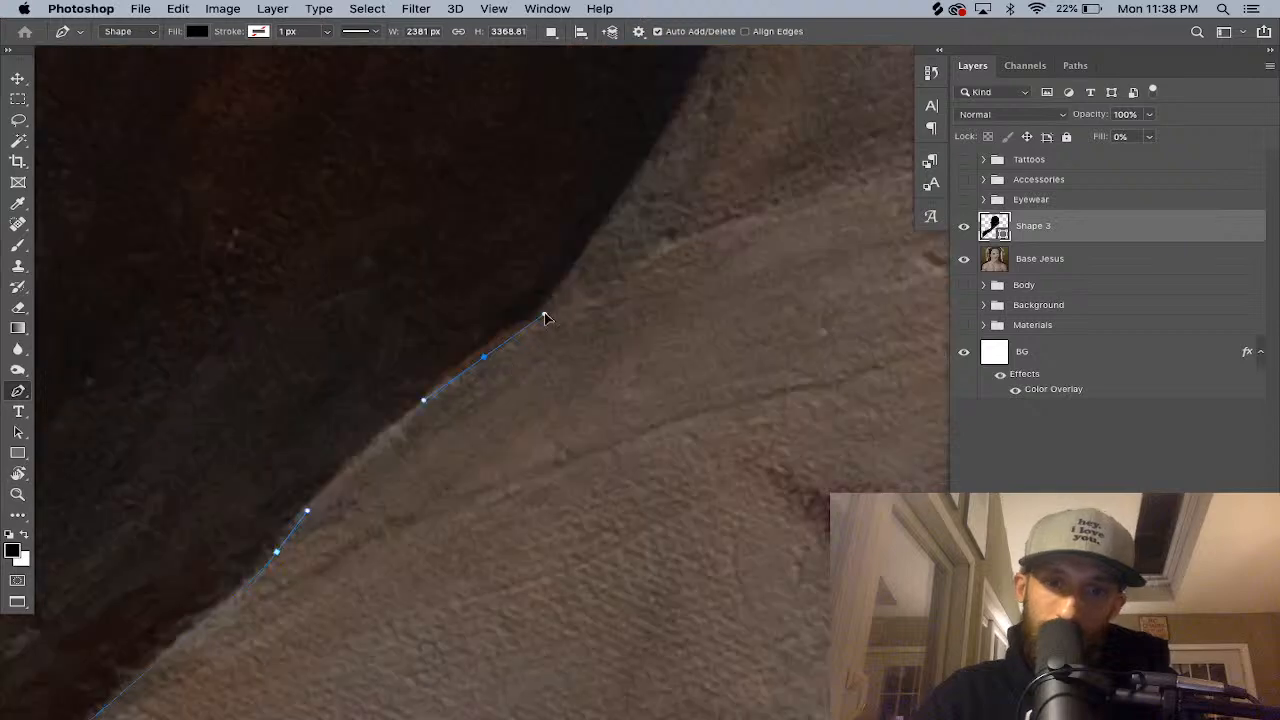
left_click(544, 318)
scroll(587, 390, "up", 3)
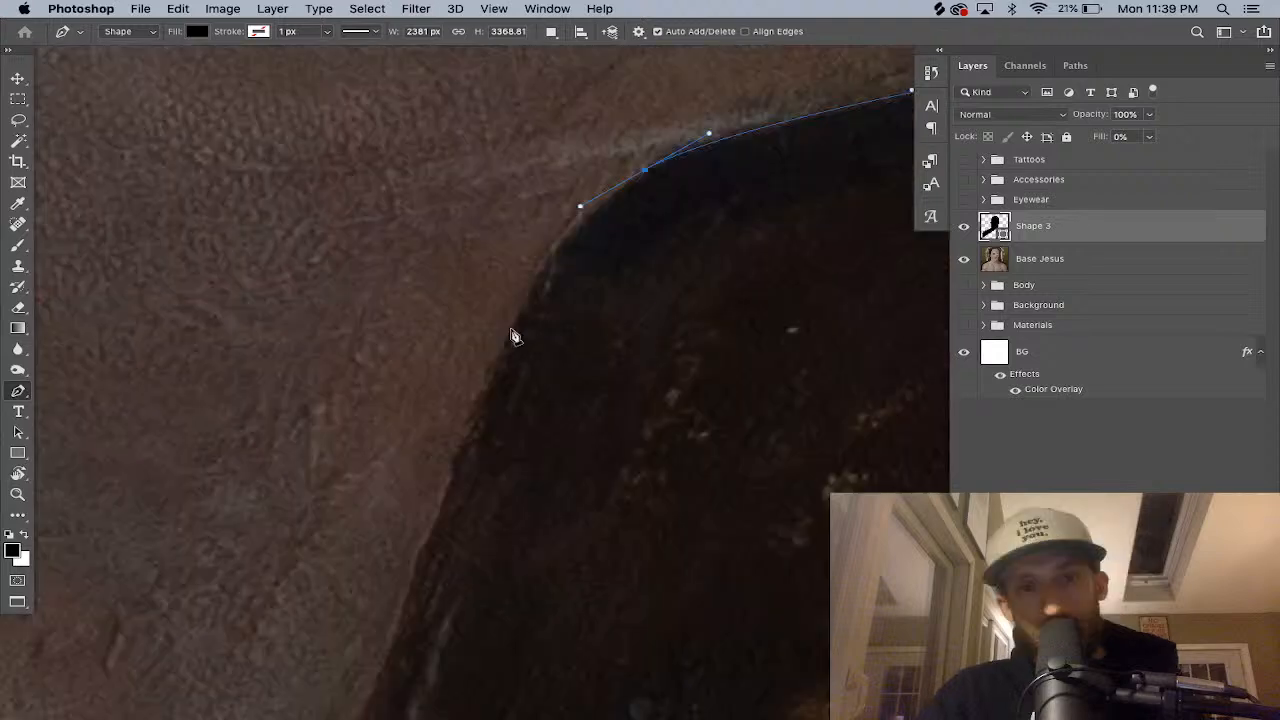
Trace the curve from the base of the neck up along the shoulder slope with smooth anchors where skin meets hair.
left_click(511, 329)
left_click(476, 398)
key("r")
left_click_drag(476, 398, 463, 549)
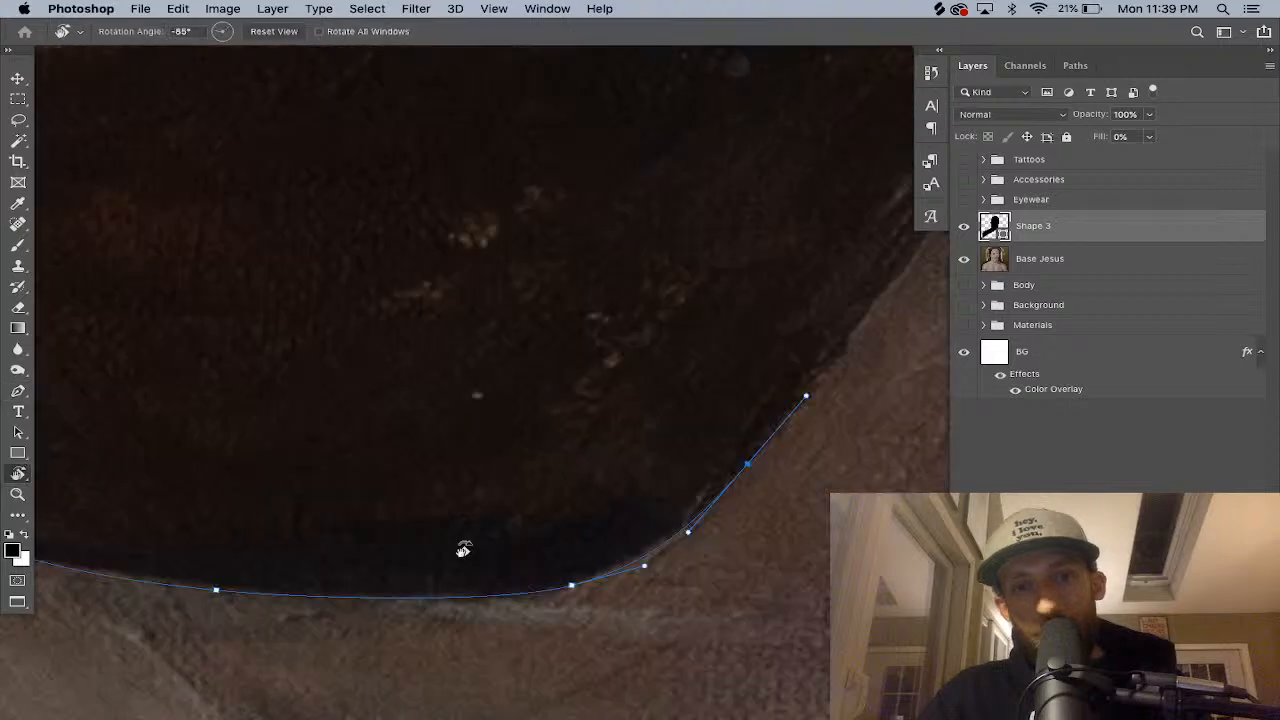
key("p")
scroll(517, 442, "right", 3)
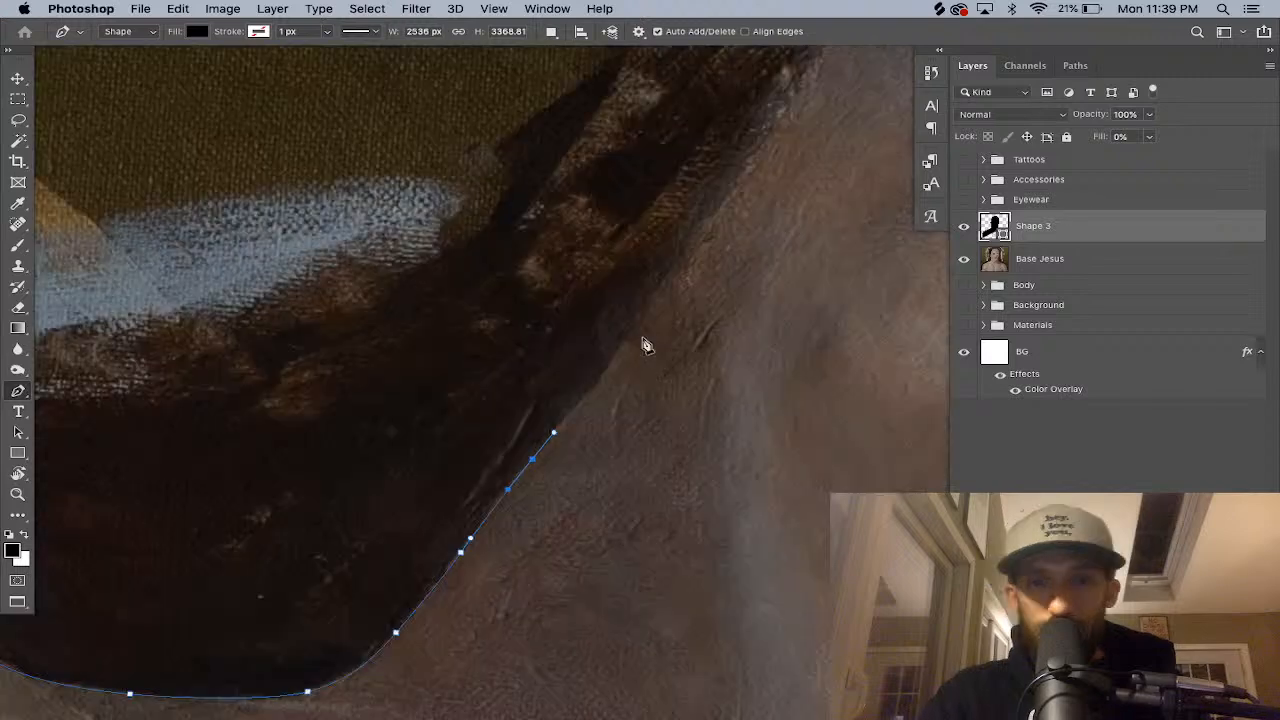
left_click_drag(627, 342, 520, 390)
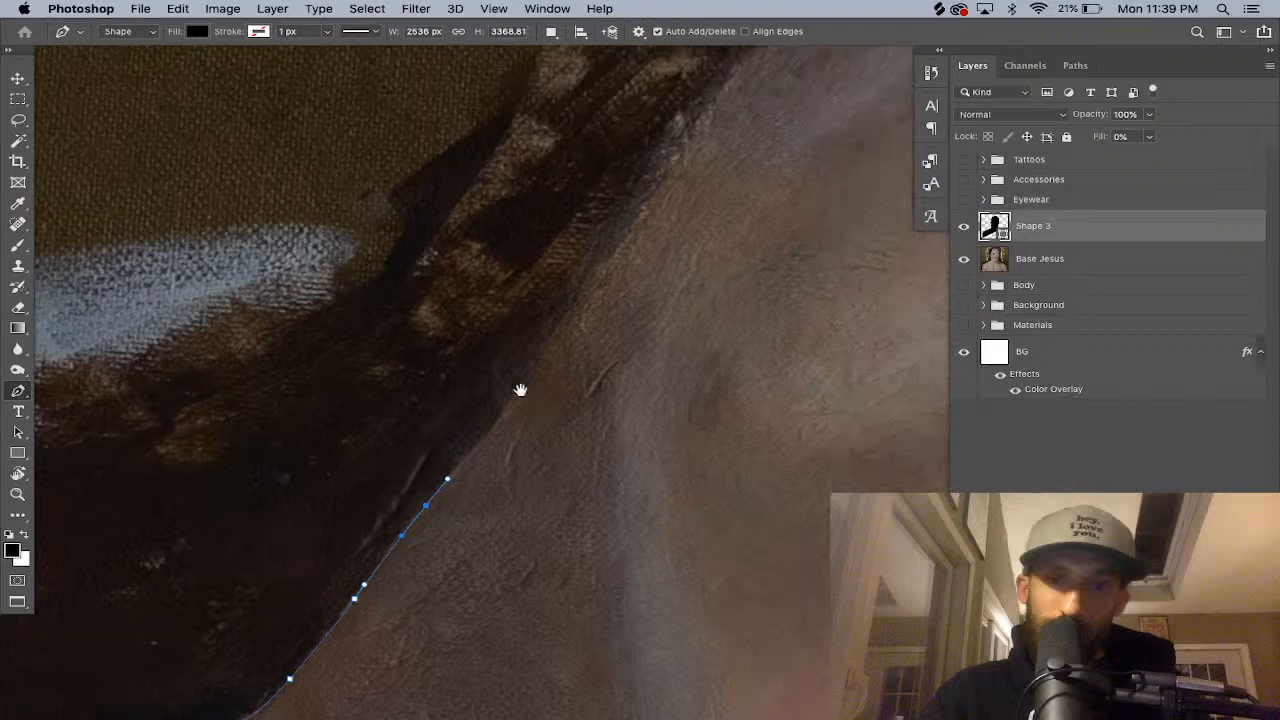
key("super+=")
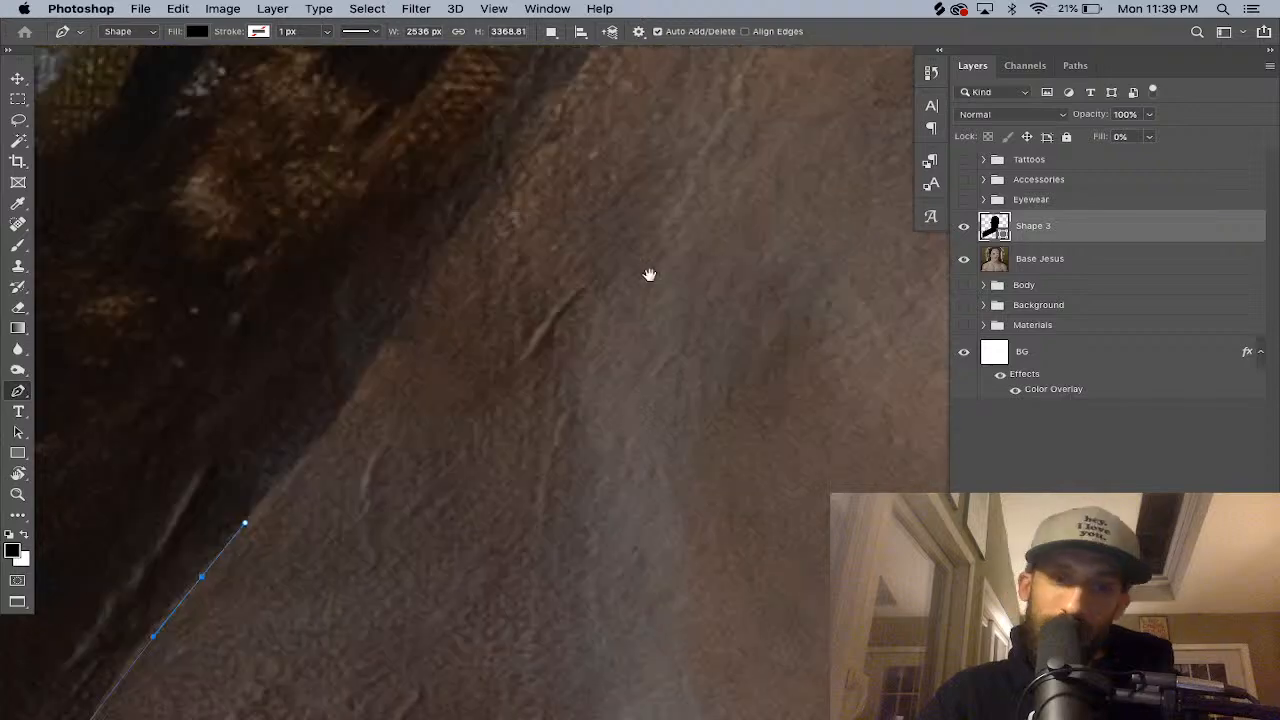
Trace the rounded outer edge of the shoulder with smooth anchors, following the boundary between skin and dark background.
key("super+minus")
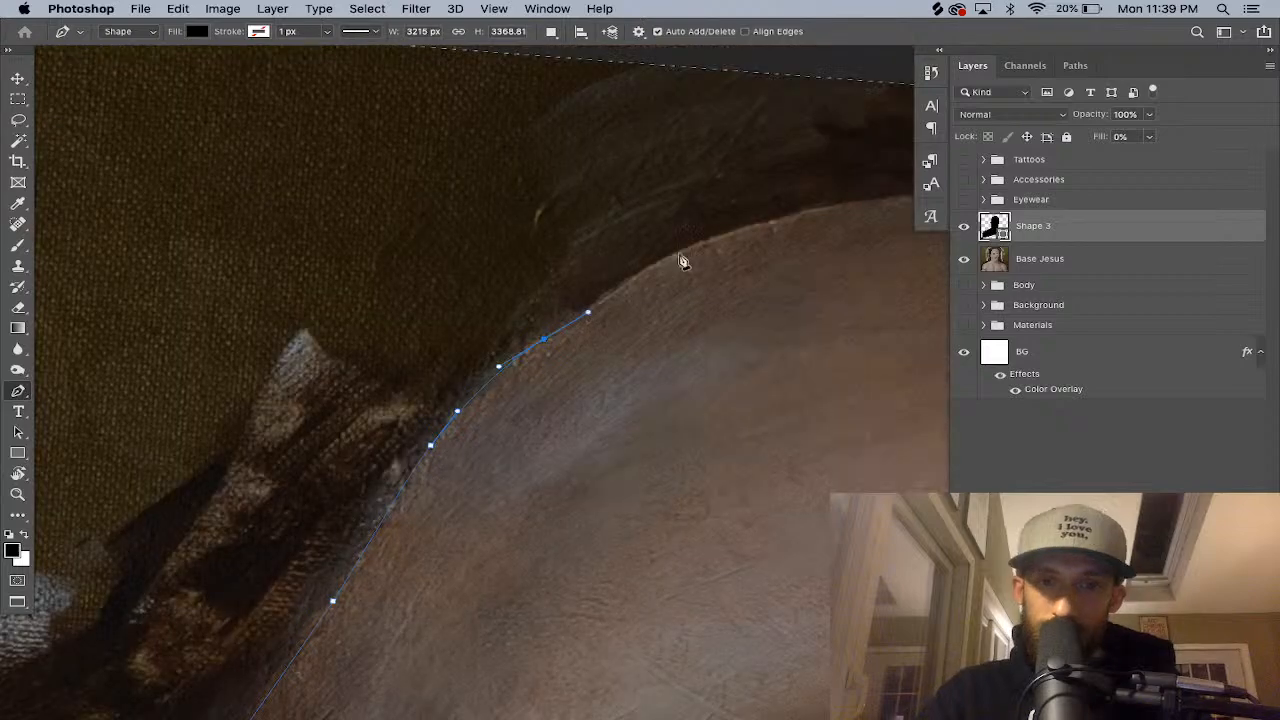
key("super+equal")
left_click_drag(712, 242, 459, 353)
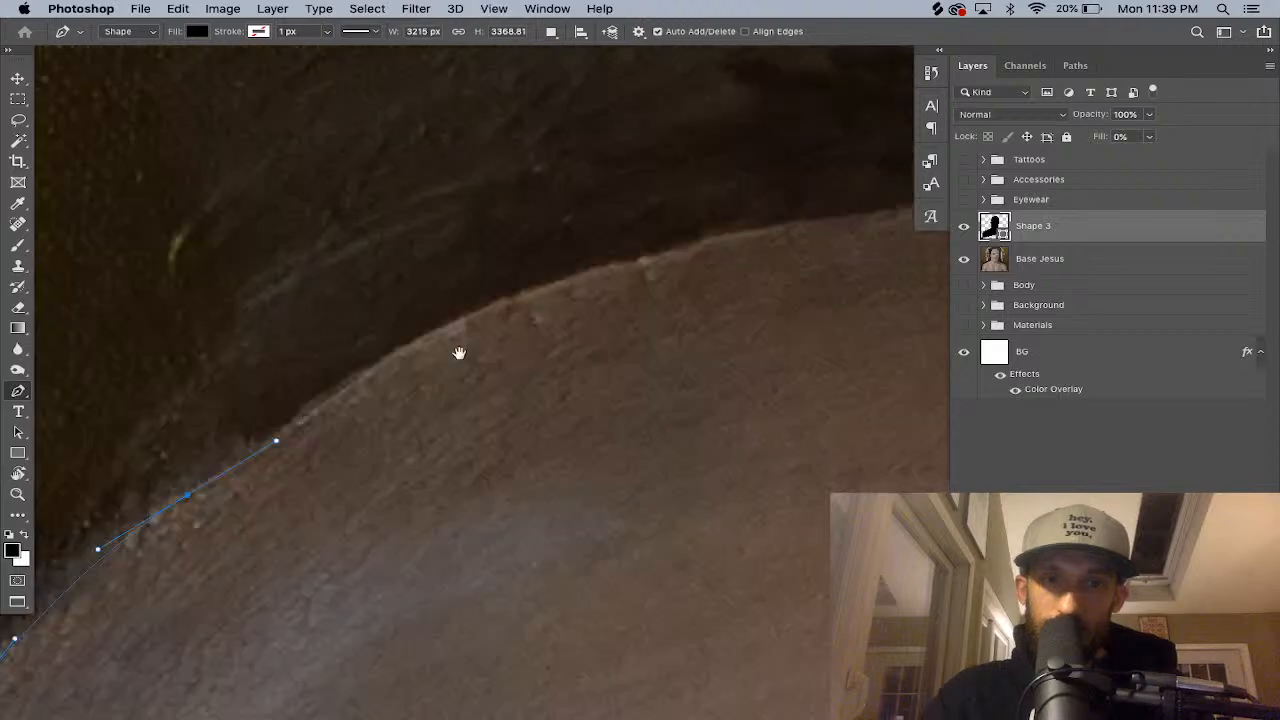
left_click(471, 317)
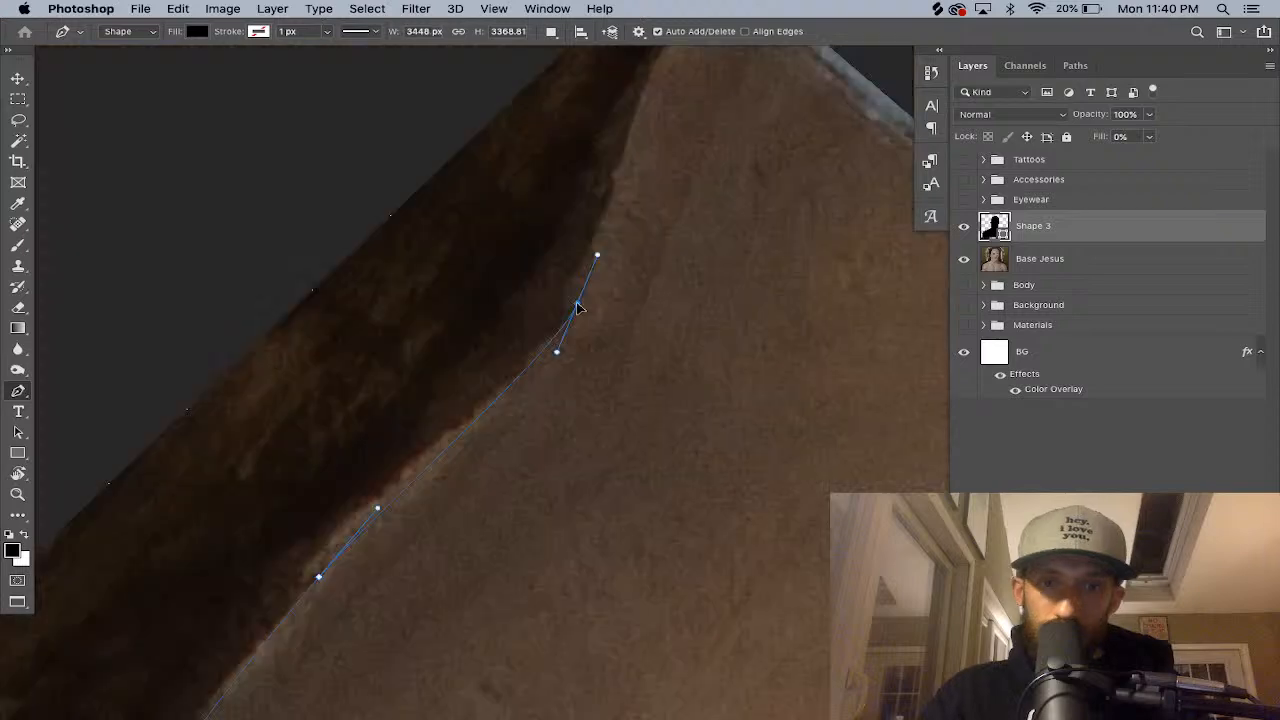
Trace the rest of the arm's outer edge with smooth anchors and close the shape around the background.
left_click(577, 306)
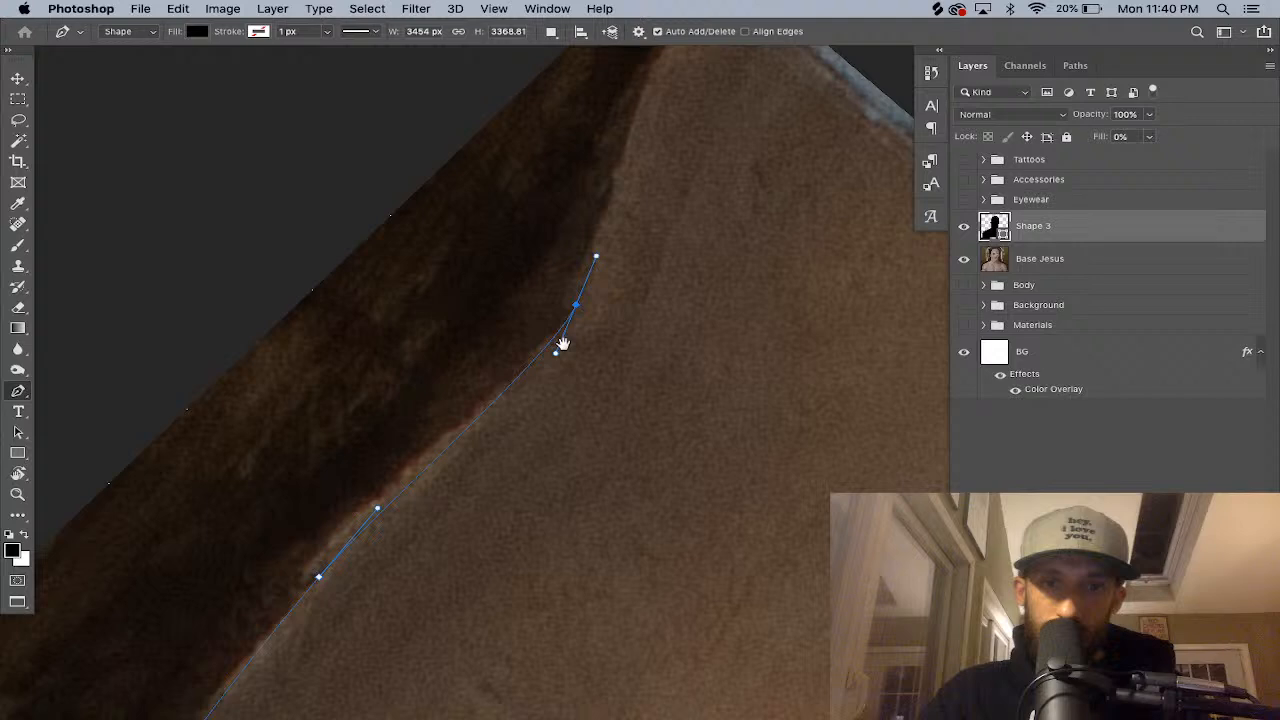
left_click_drag(563, 344, 444, 583)
mouse_move(517, 359)
left_mouse_down()
mouse_move(529, 322)
mouse_move(513, 336)
left_mouse_up()
left_click_drag(595, 200, 618, 182)
key("r")
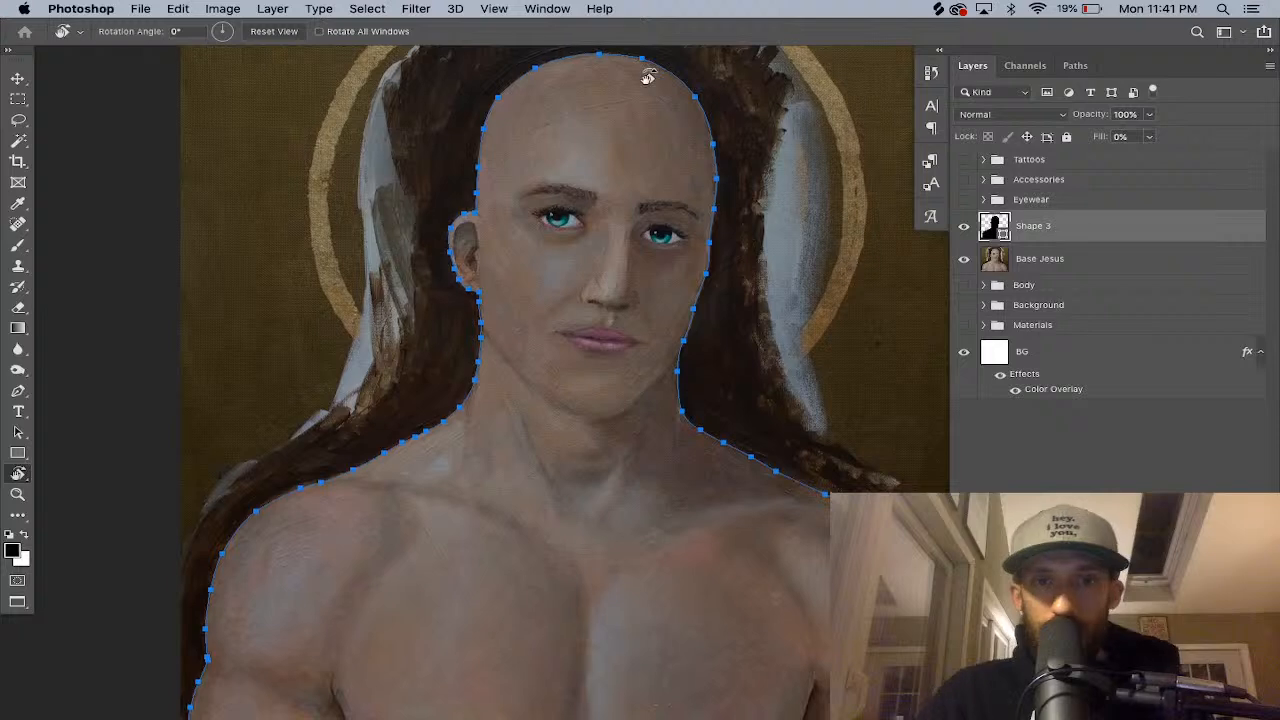
Try to shift the whole traced path slightly down from the top of the head.
scroll(648, 78, "up", 3)
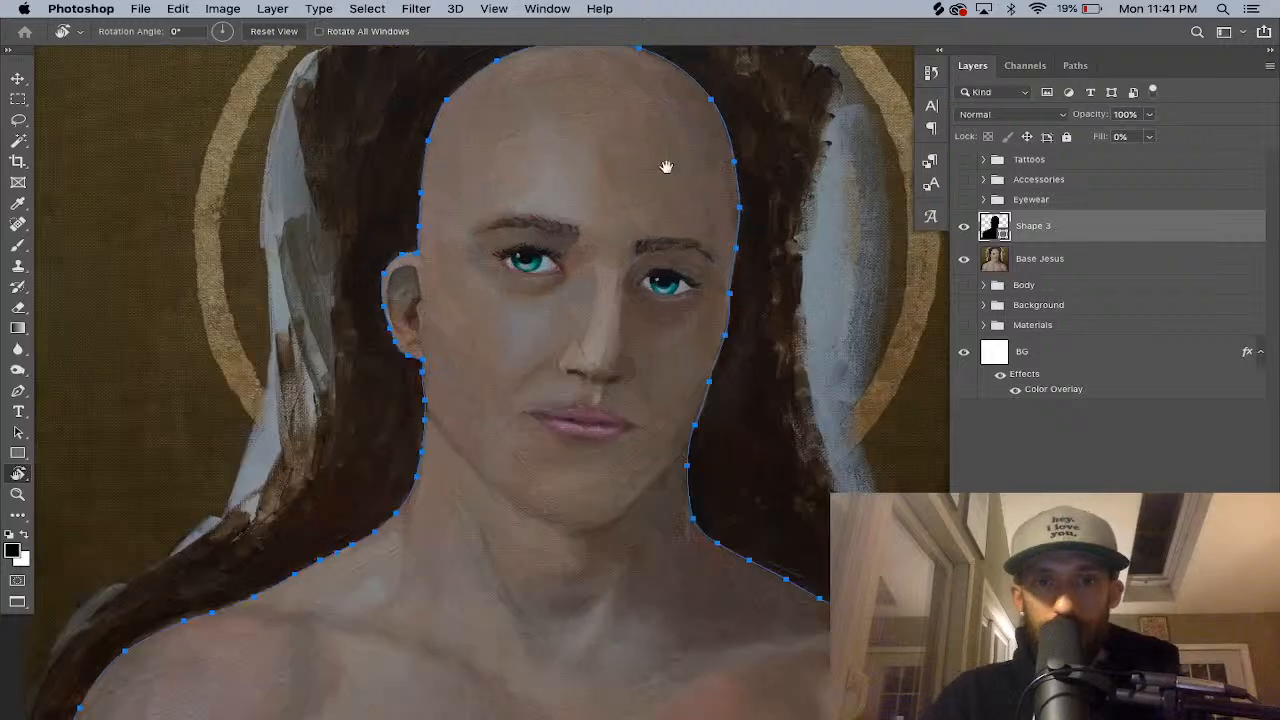
scroll(640, 163, "up", 3)
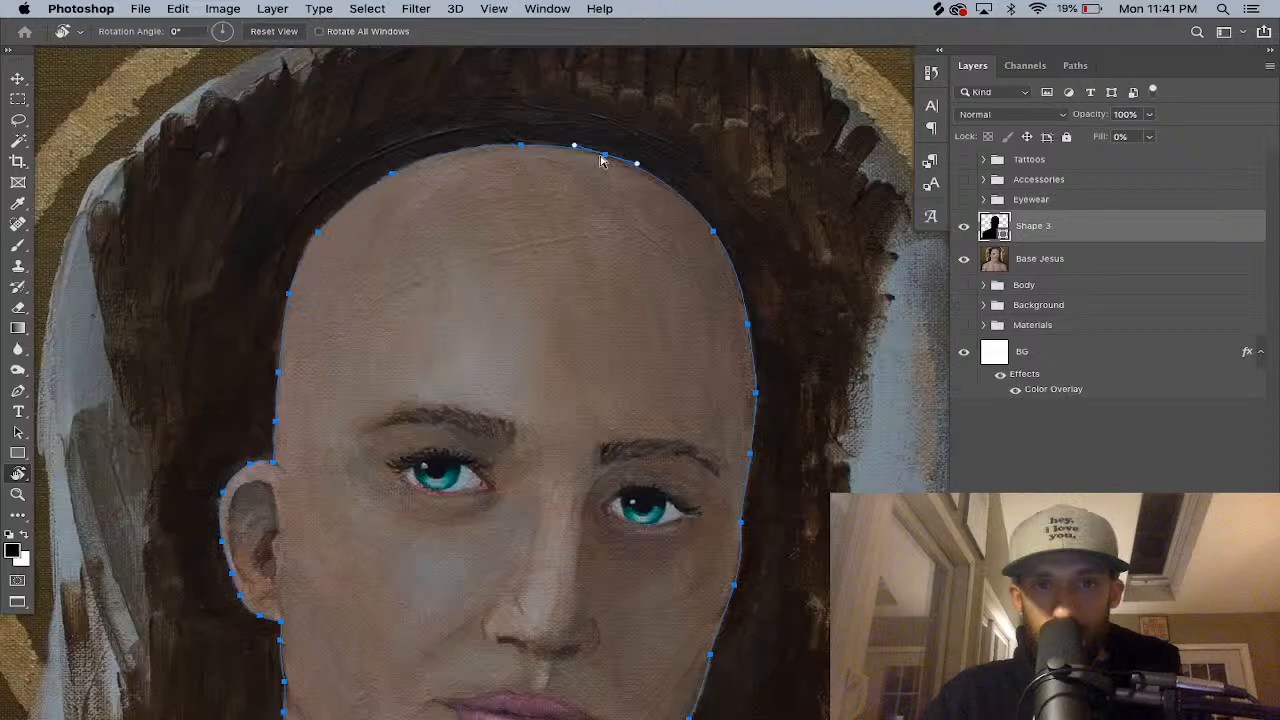
left_click_drag(604, 149, 600, 157)
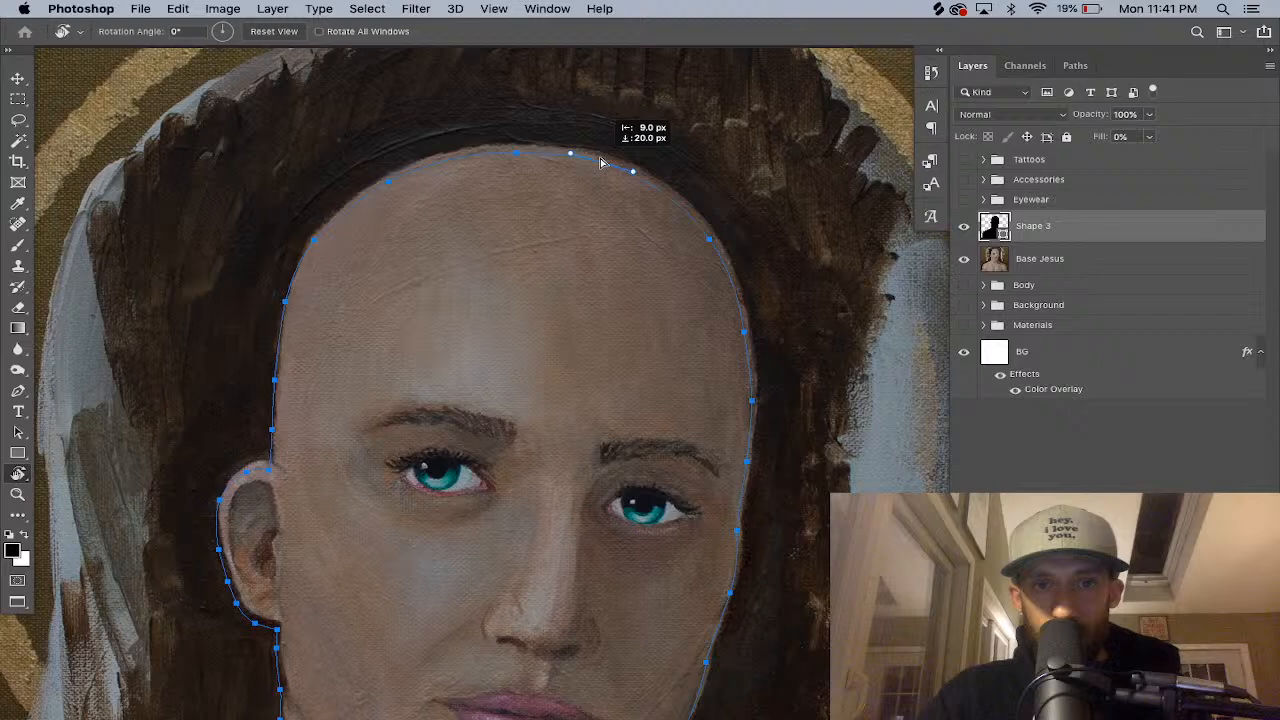
scroll(600, 162, "up", 3)
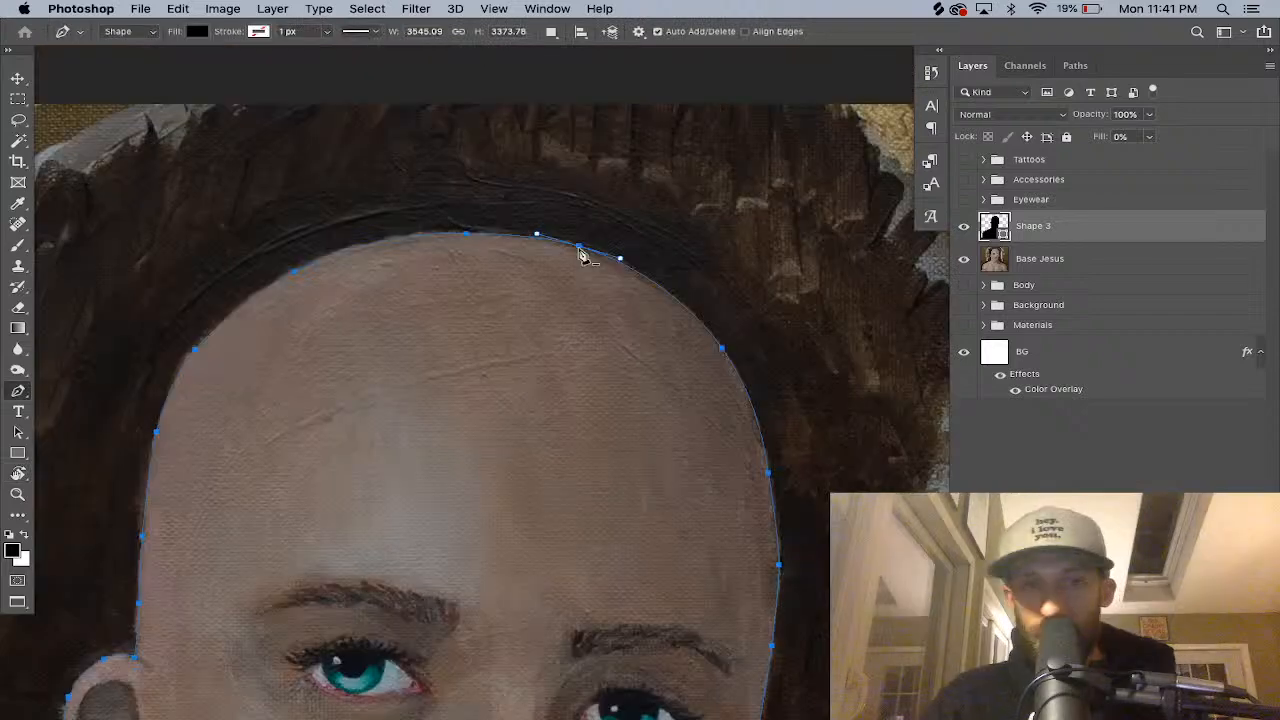
Make a selection from the traced path and copy the figure to a new layer above Base Jesus, hiding the original.
right_click(580, 252)
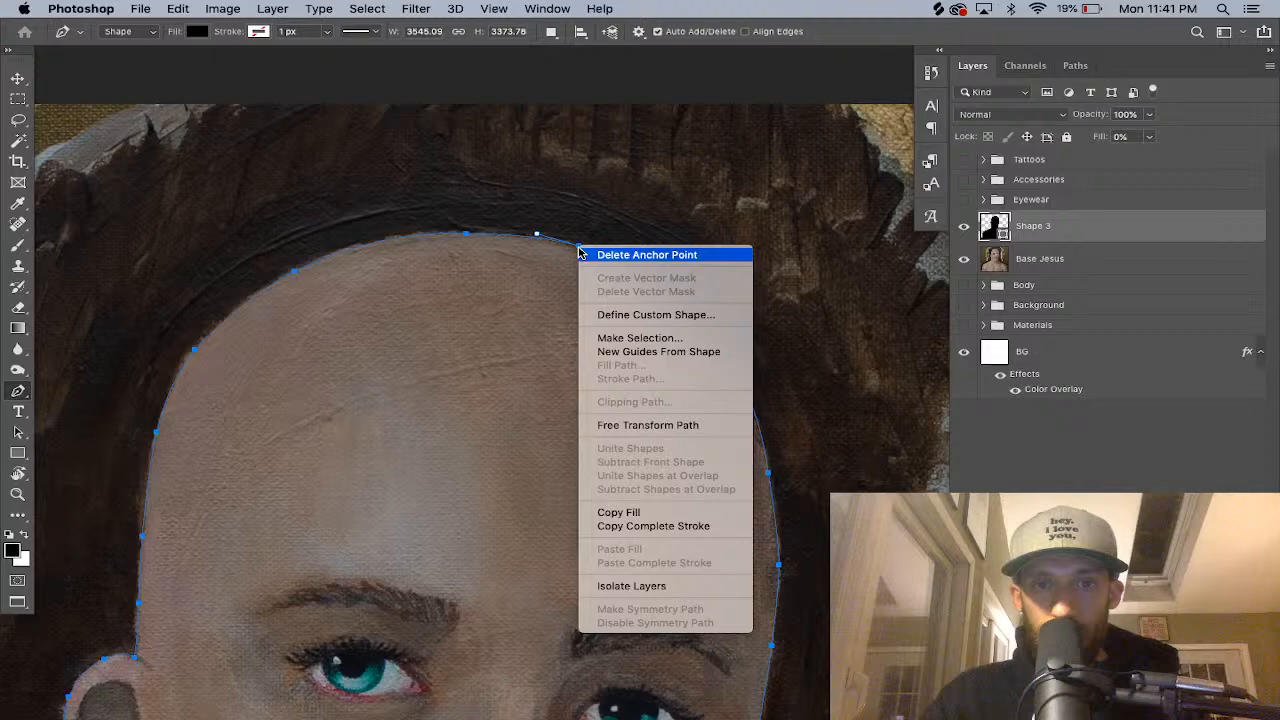
left_click(647, 339)
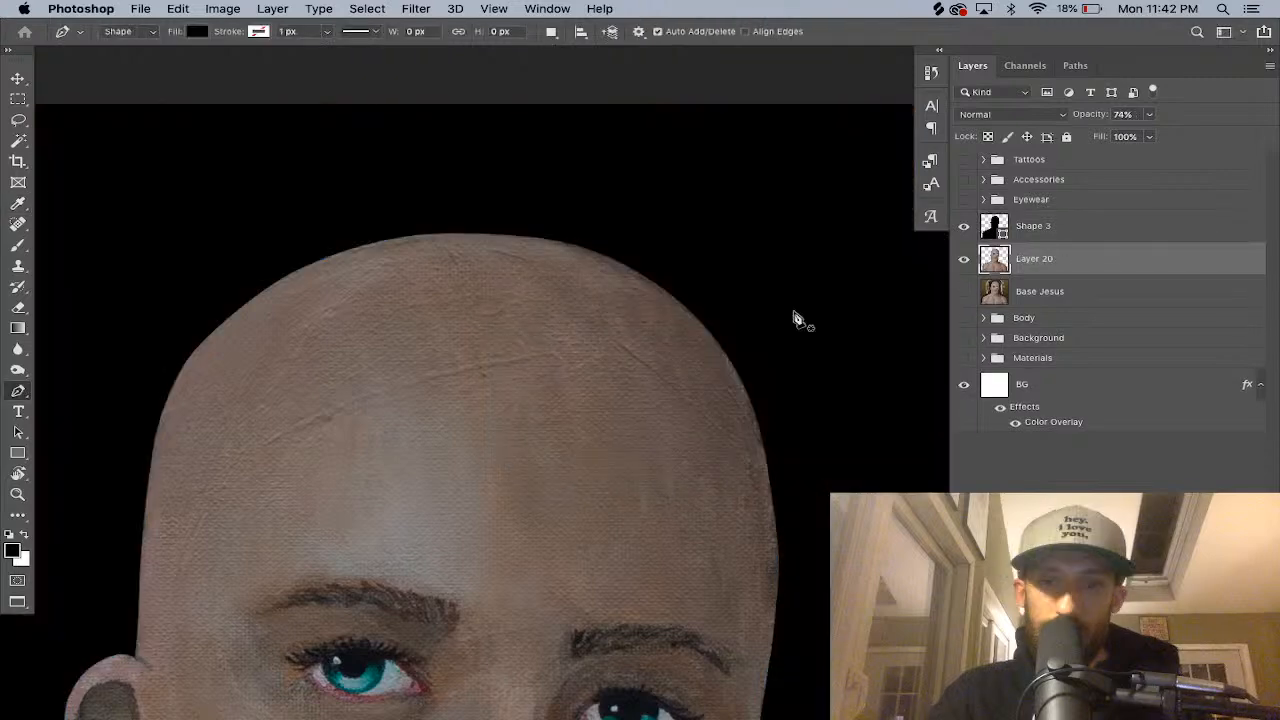
key("super+minus")
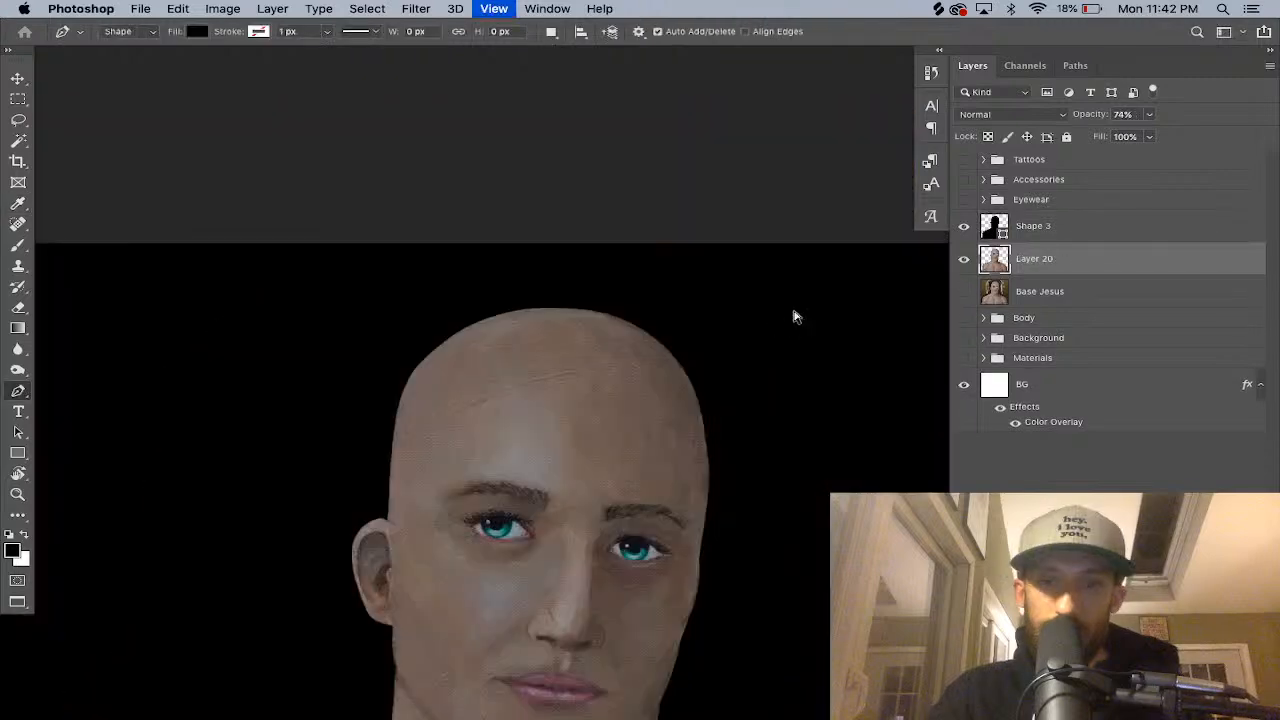
key("super+minus")
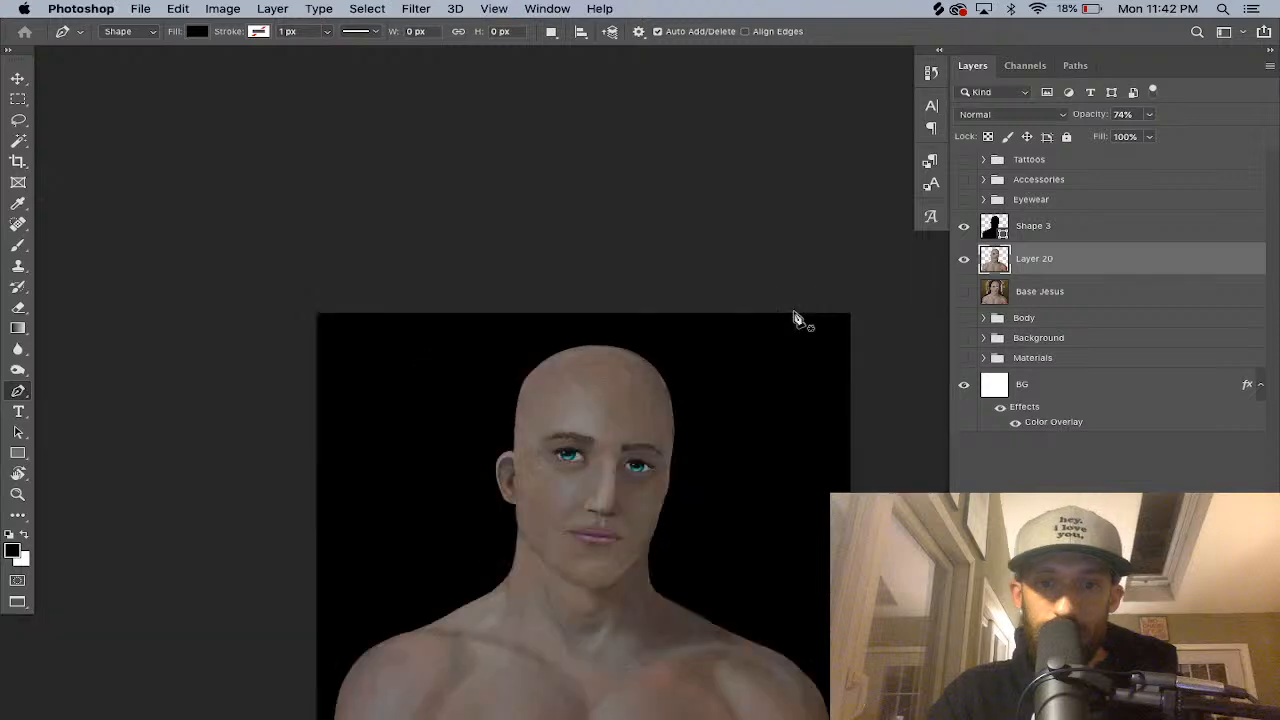
scroll(790, 300, "down", 5)
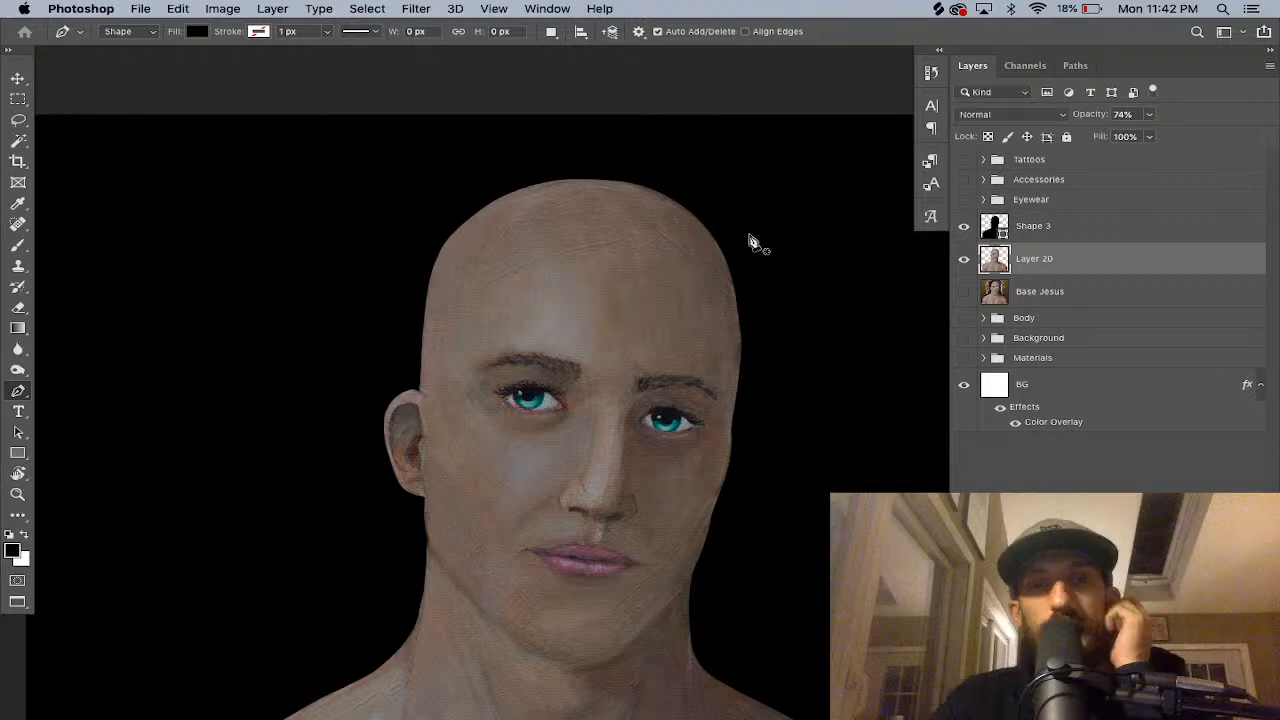
key("super+minus")
key("super+minus")
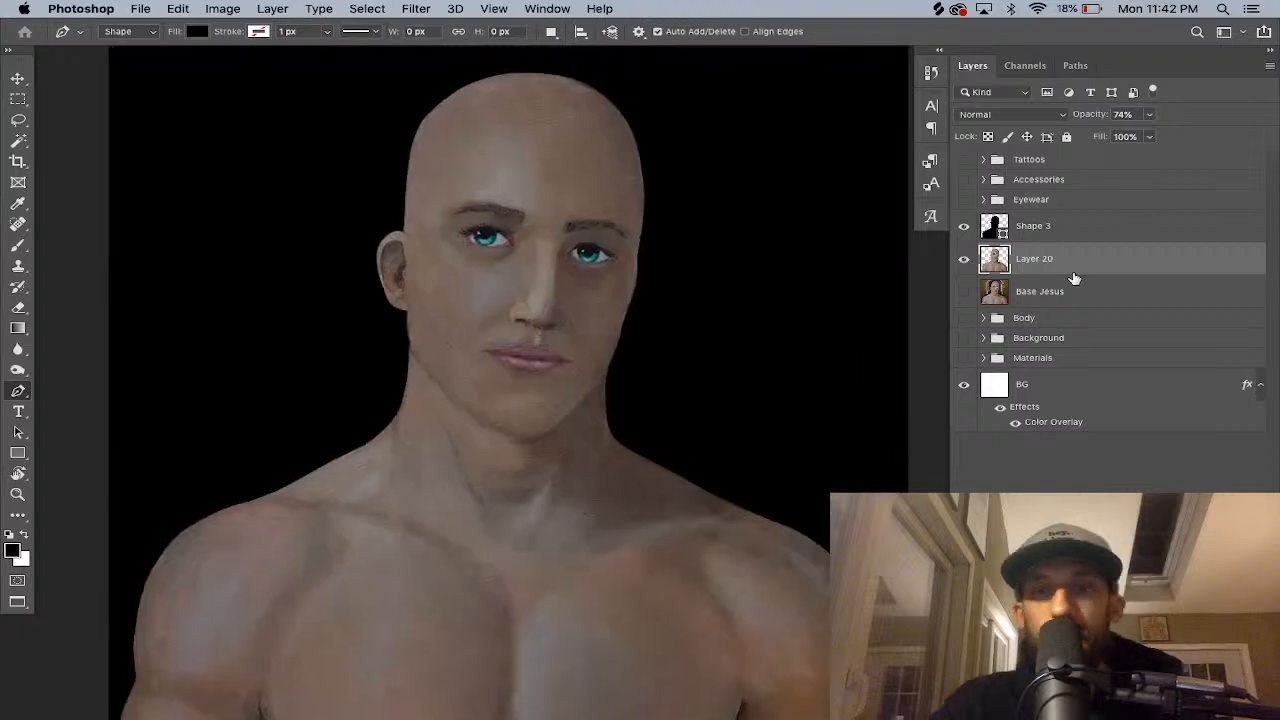
Hide the cutout layer, show Base Jesus, and select the visible Shape 3 layer for editing.
left_click(1065, 226)
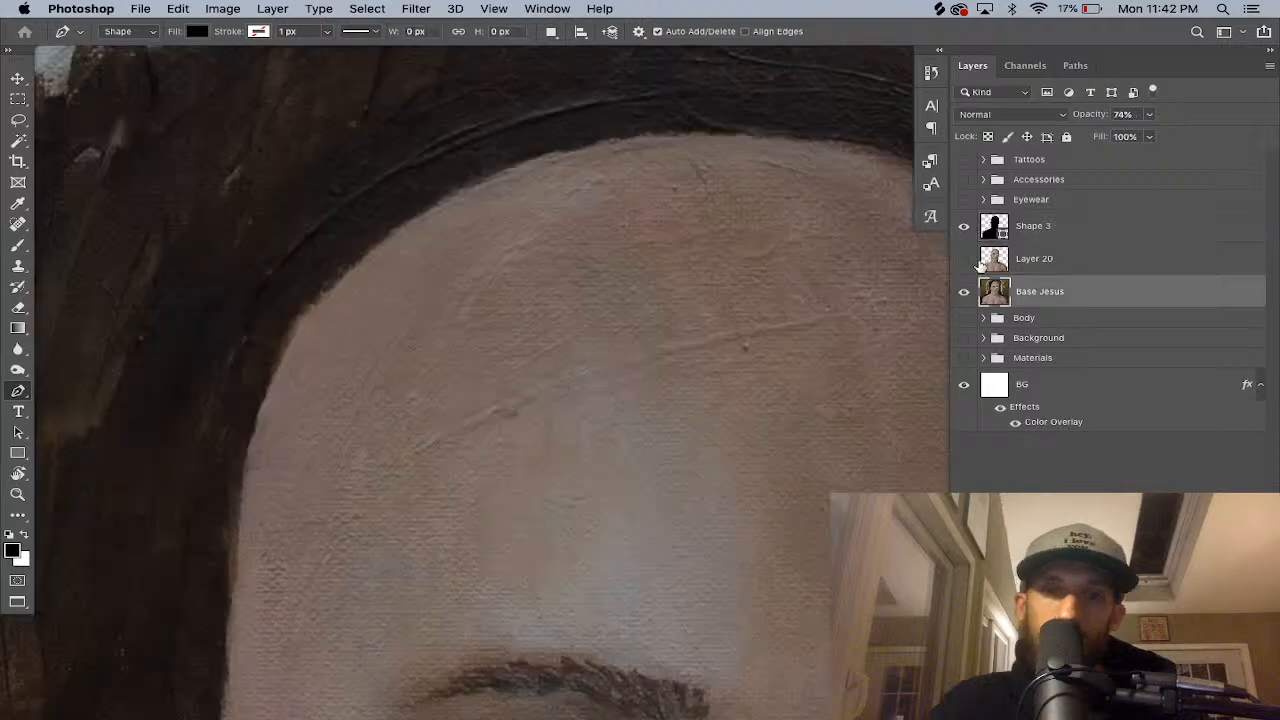
left_click(993, 230)
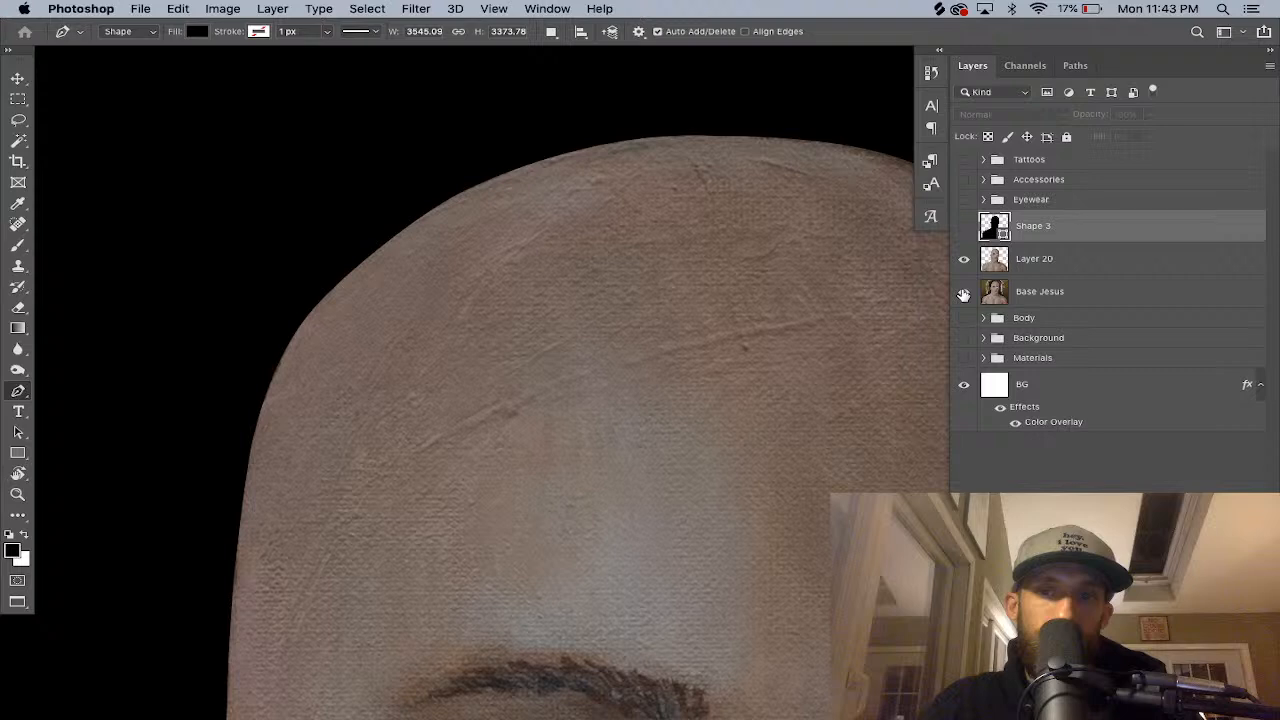
left_click(963, 294)
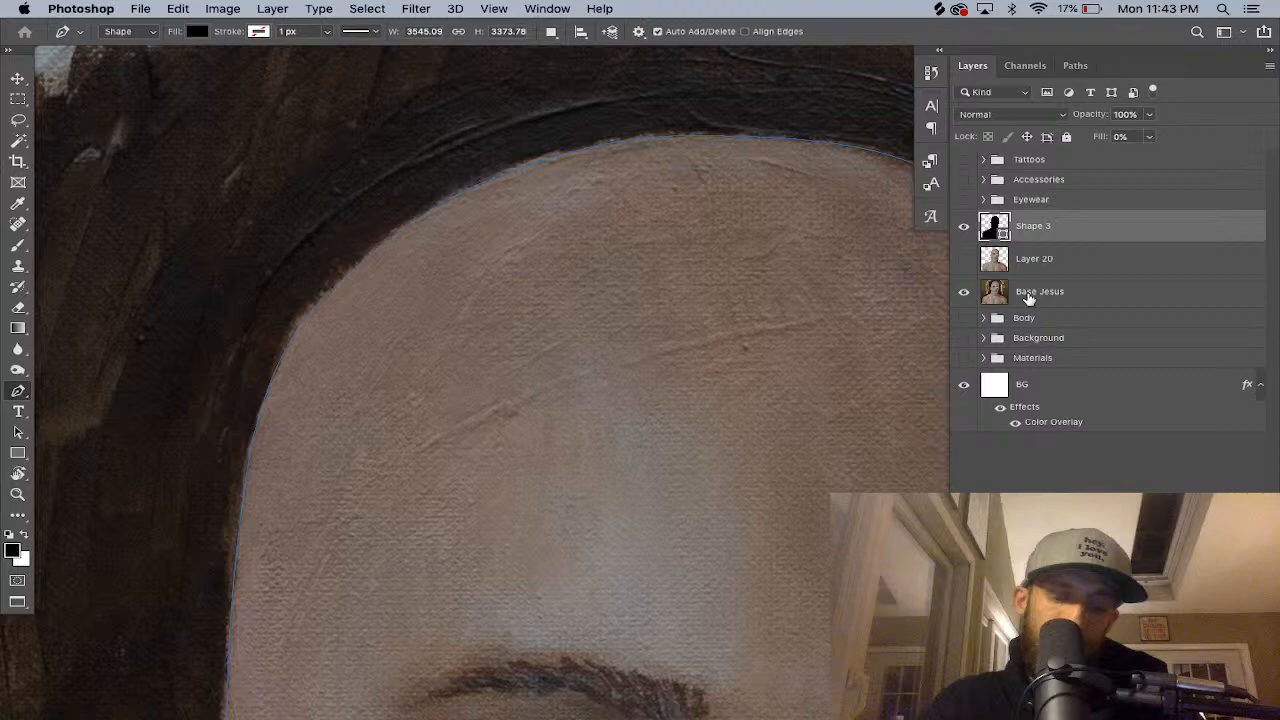
Nudge the Shape 3 path anchors along the left side of the forehead to follow the skin edge more closely.
scroll(620, 305, "up", 3)
key("super+minus")
key("super+minus")
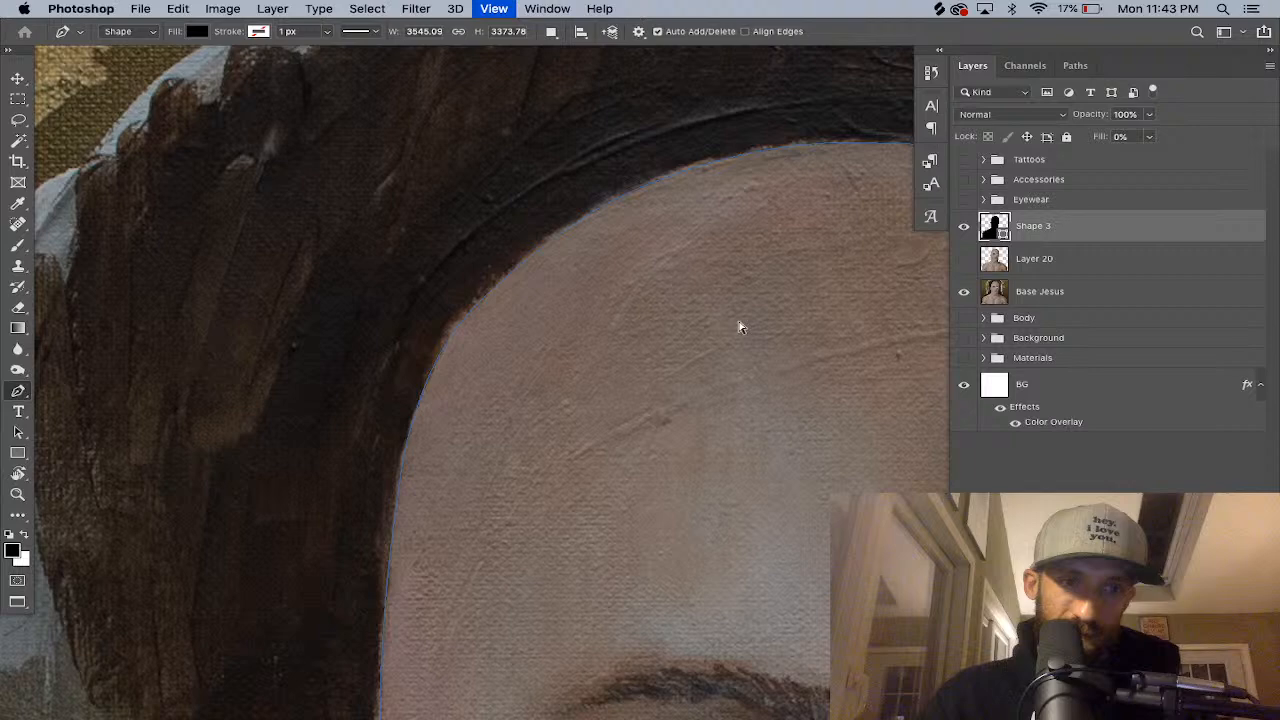
key("super+minus")
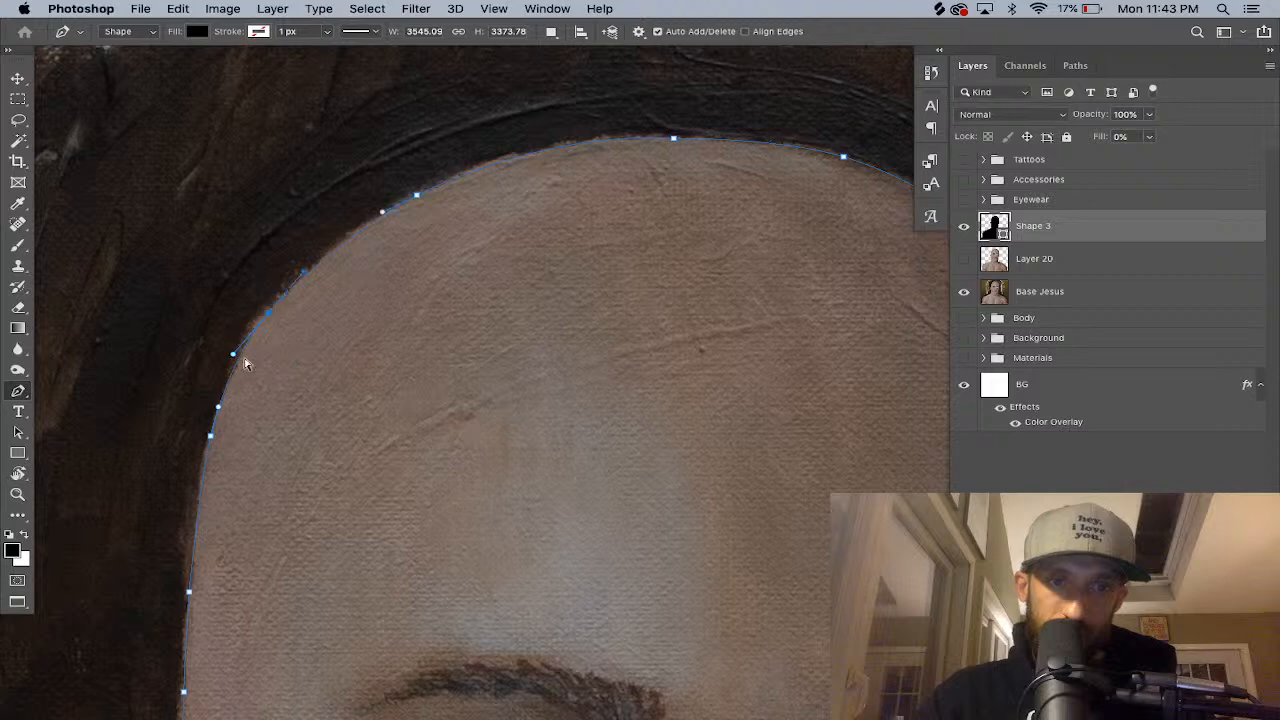
left_click(210, 437, "super")
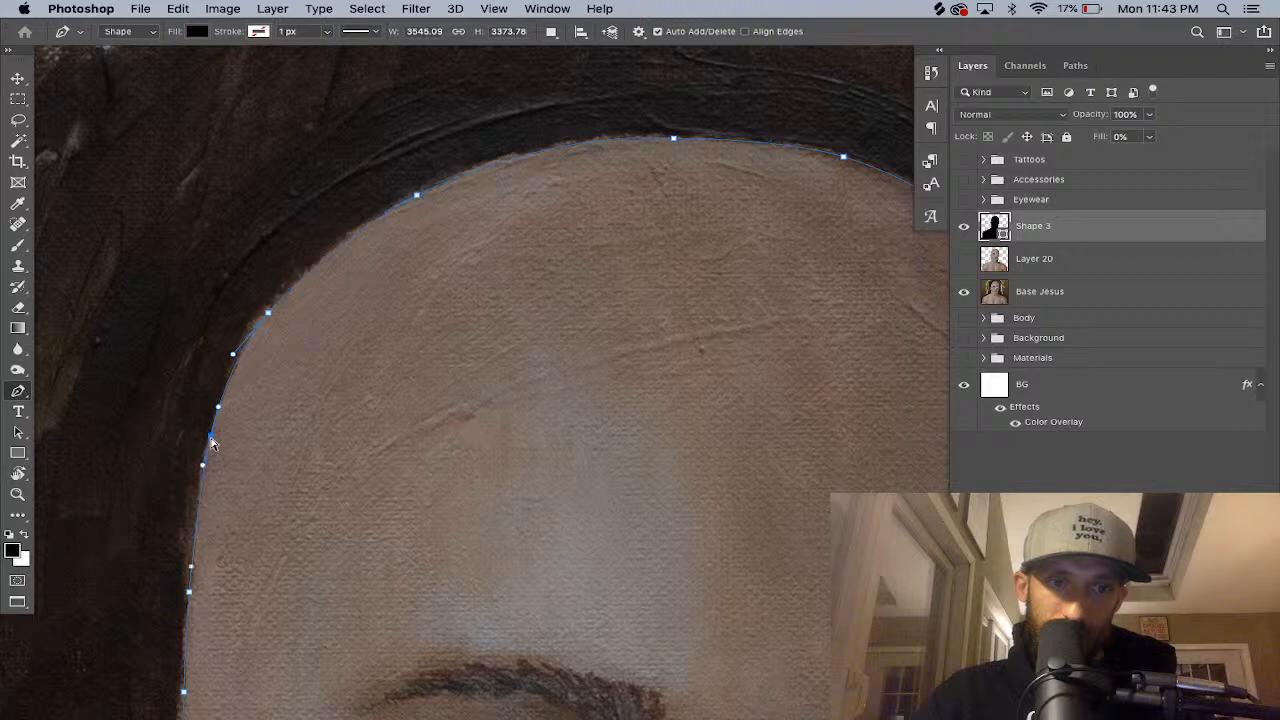
left_click(271, 313, "super")
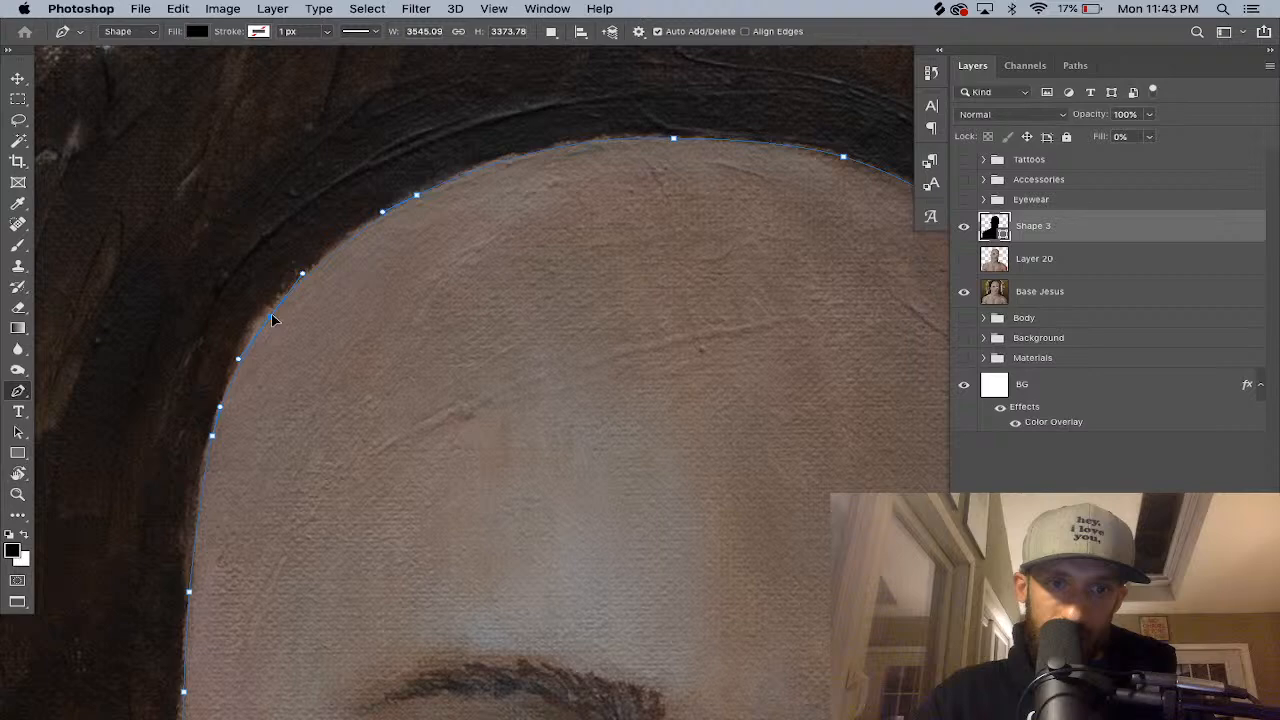
Adjust the path anchors at the crown and upper right of the head to hug the edge of the scalp.
left_click_drag(749, 334, 602, 361)
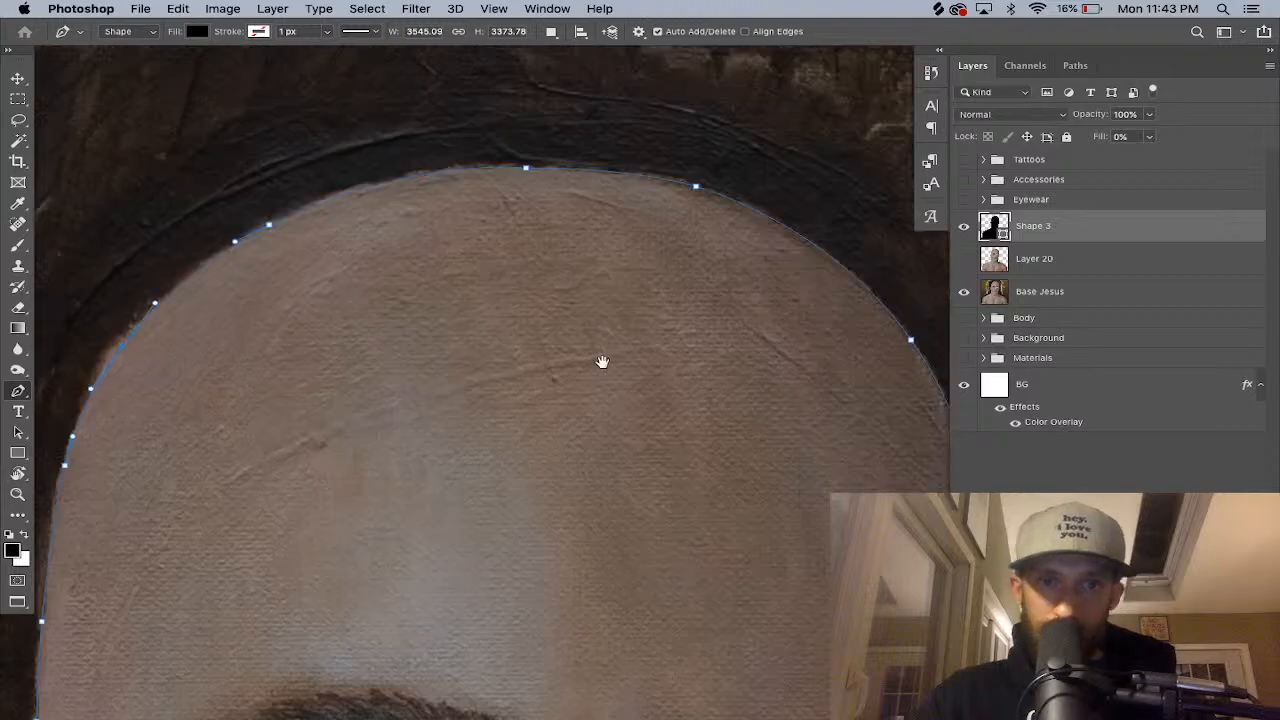
left_click(409, 166, "super")
left_click_drag(409, 166, 537, 170)
key("super+z")
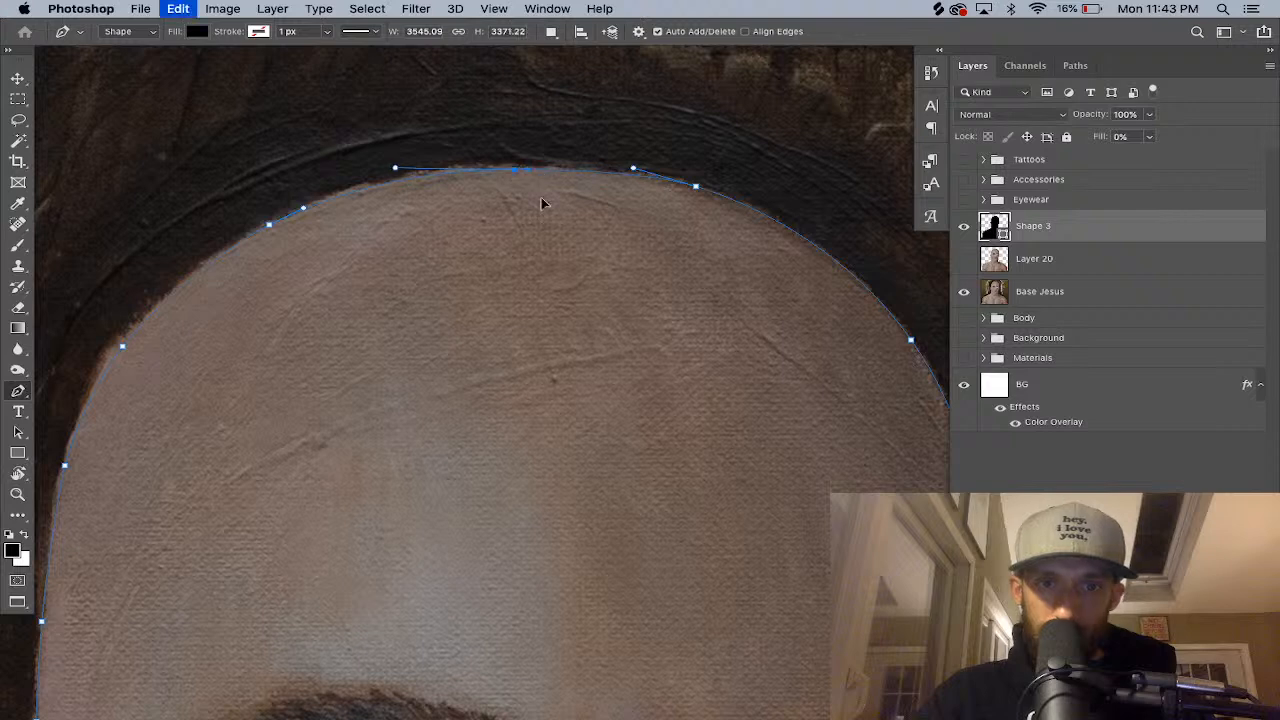
key("super+z")
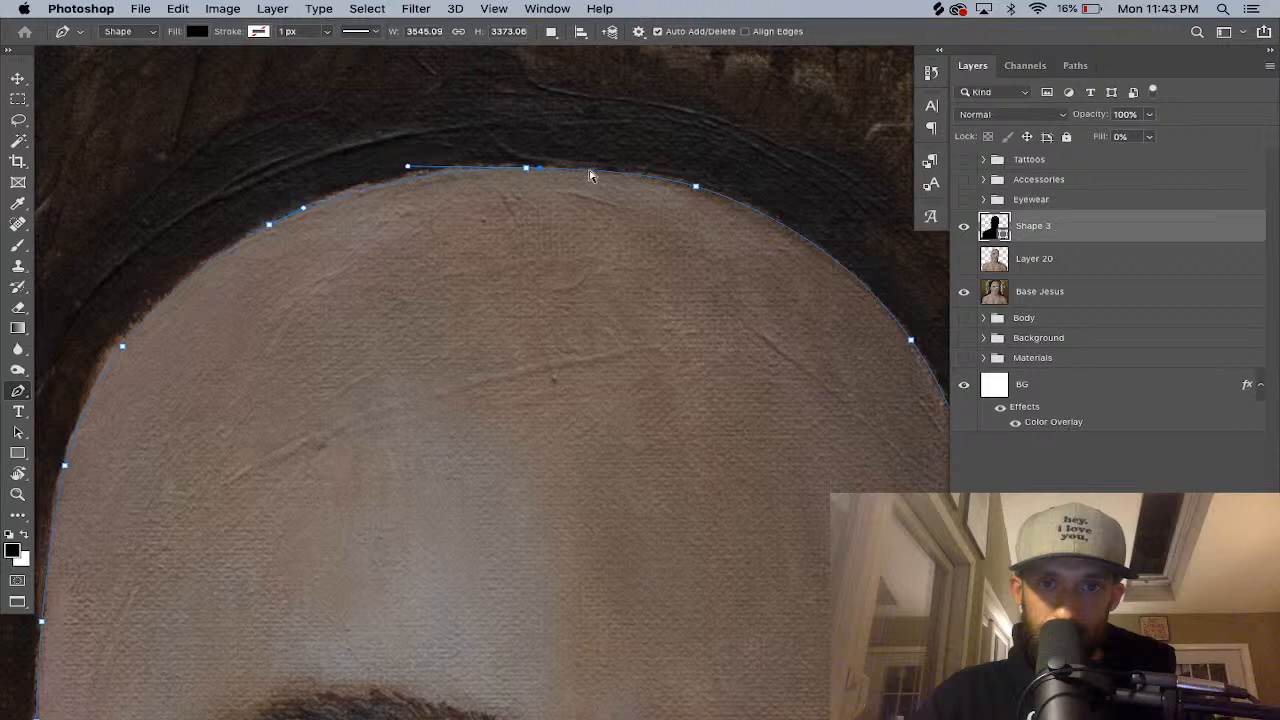
left_click(697, 187, "super")
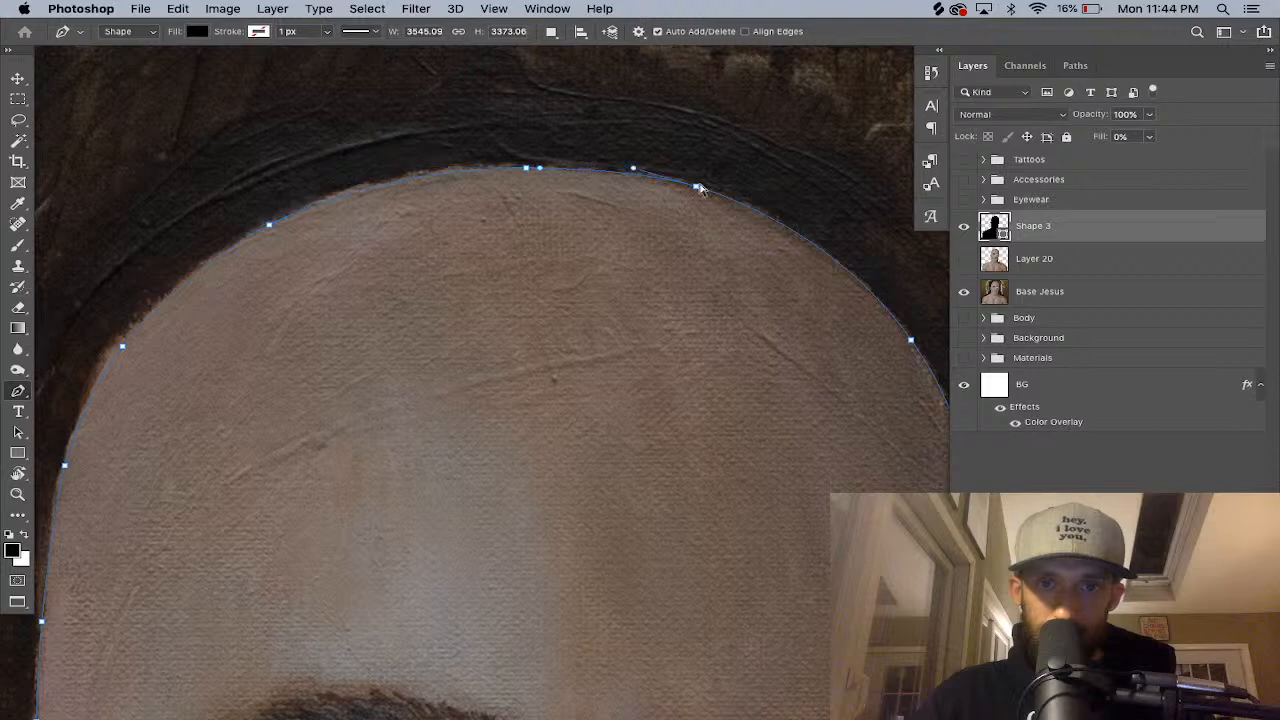
left_click(699, 190, "super")
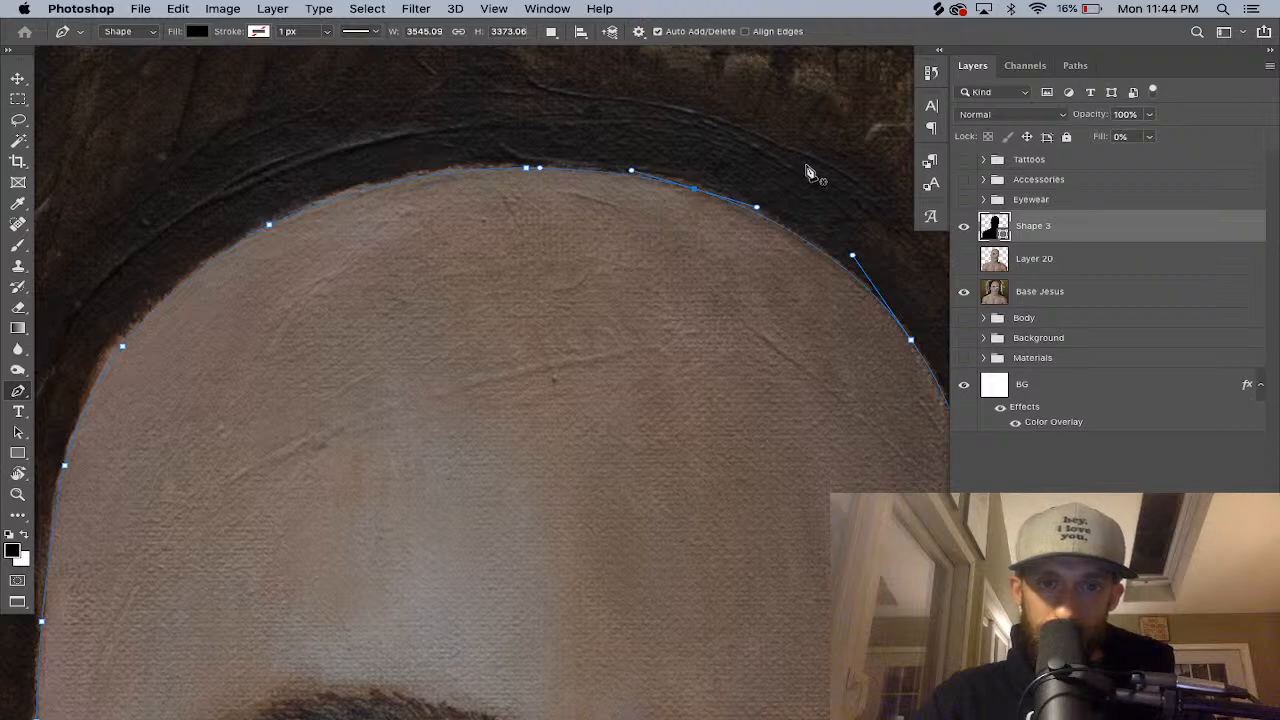
Nudge the path anchor at the right temple slightly to match the edge of the face.
key("super+minus")
left_click_drag(730, 391, 557, 200)
key("super+plus")
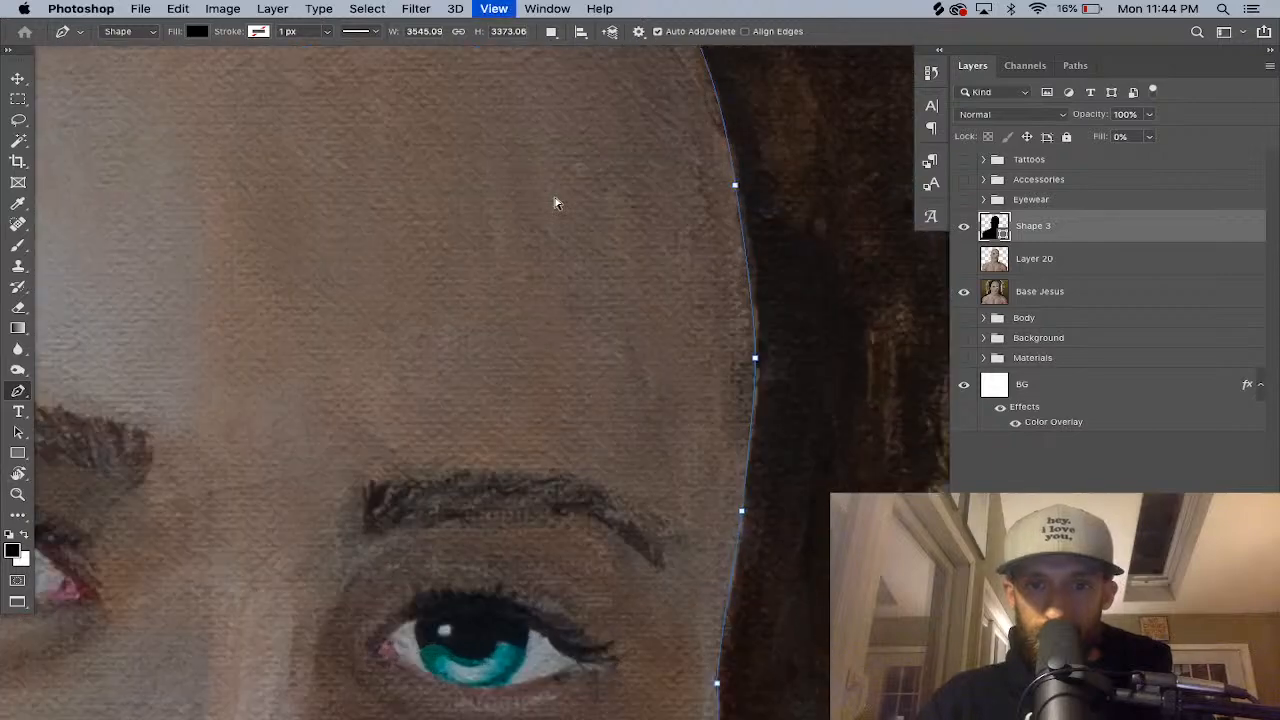
key("super+plus")
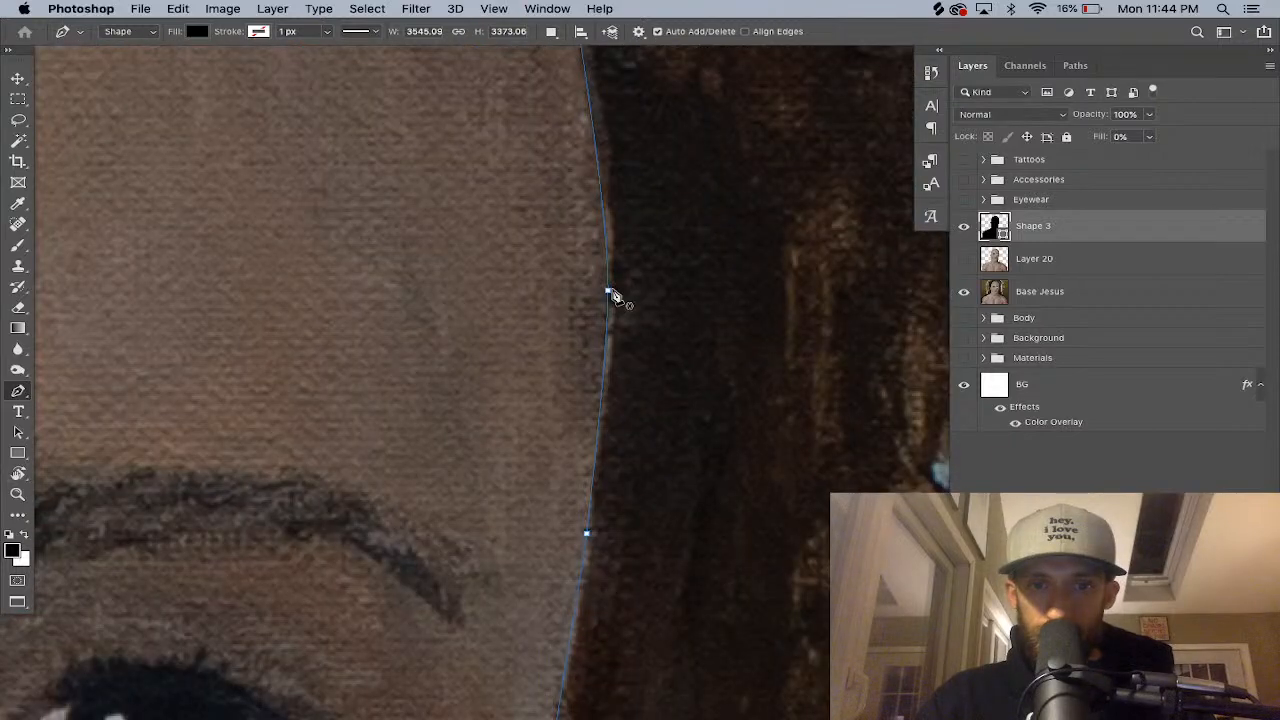
key("super+minus")
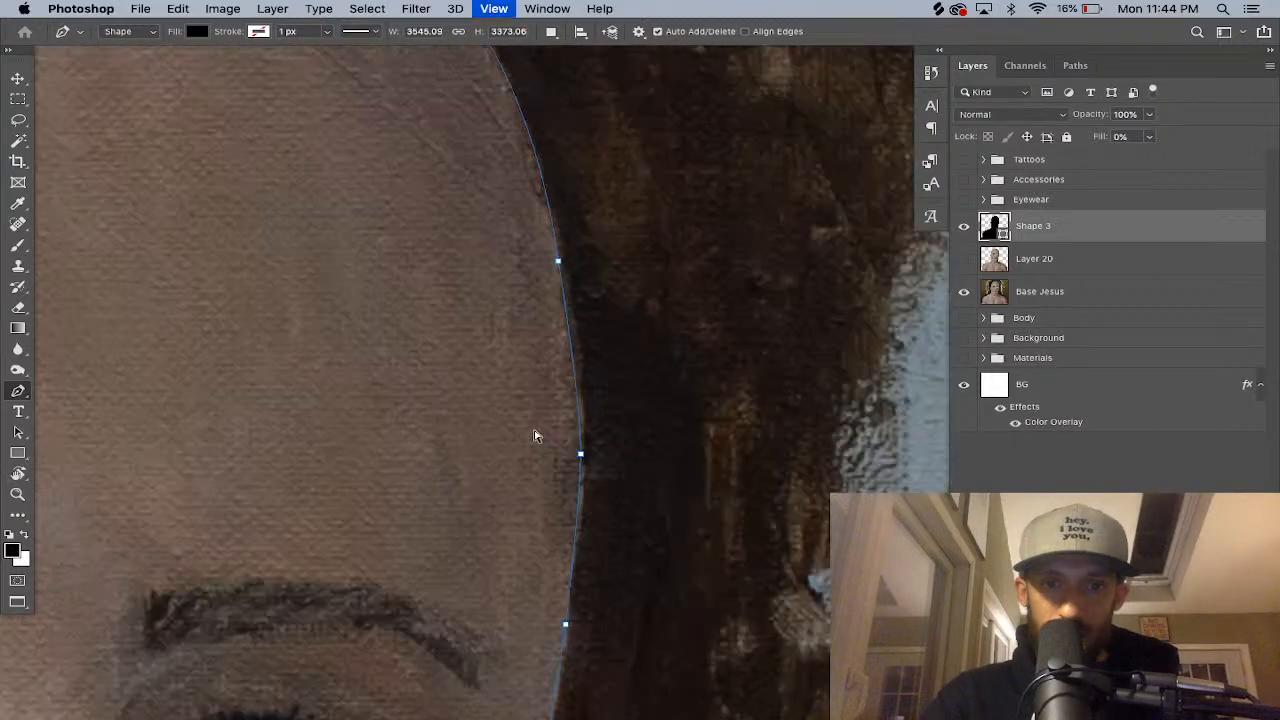
key("super+minus")
left_click_drag(598, 438, 596, 436)
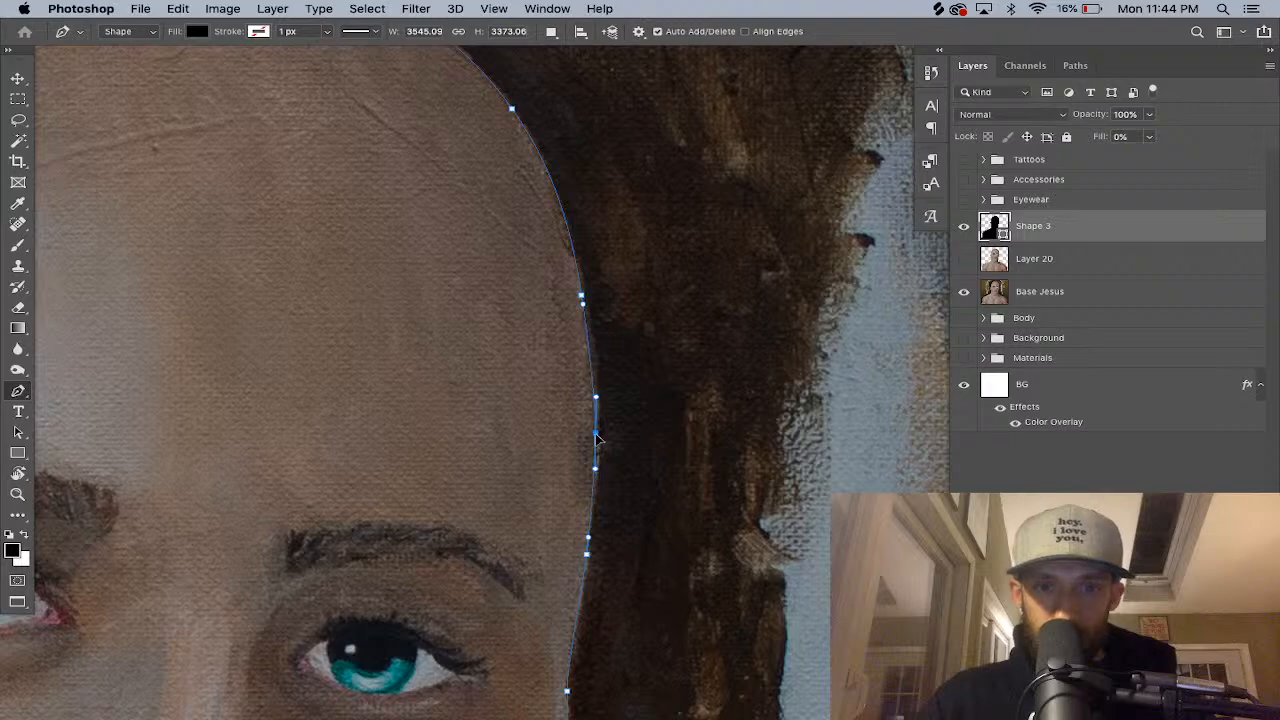
Hide Base Jesus and make a new anti-aliased selection from the refined path with a feather radius of 0 pixels.
key("super+minus")
key("super+minus")
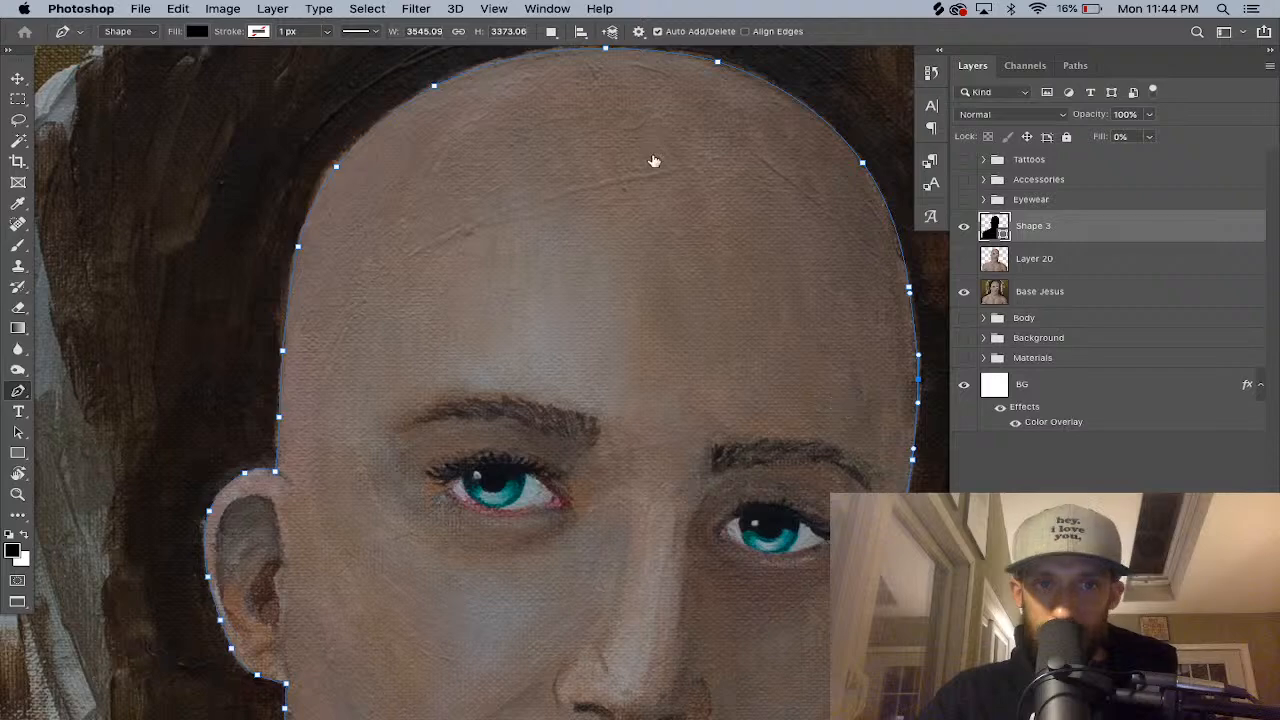
left_click_drag(417, 180, 417, 249)
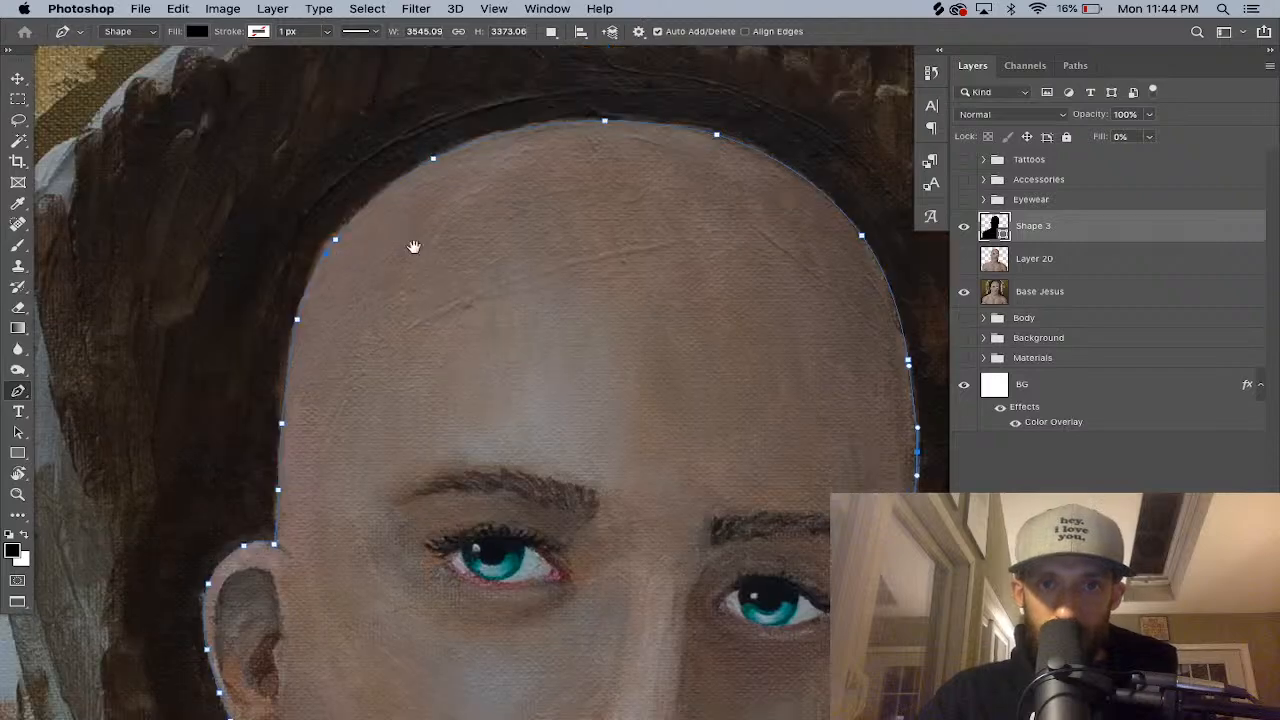
left_click(965, 294)
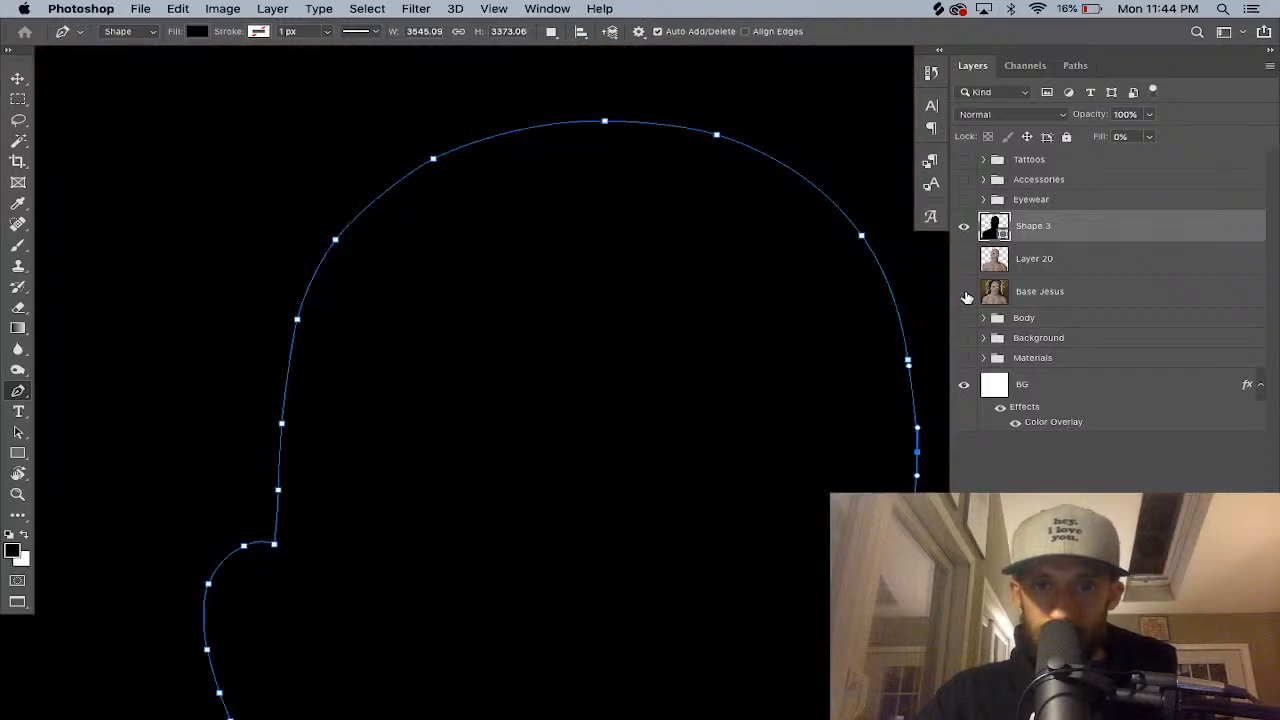
right_click(337, 244)
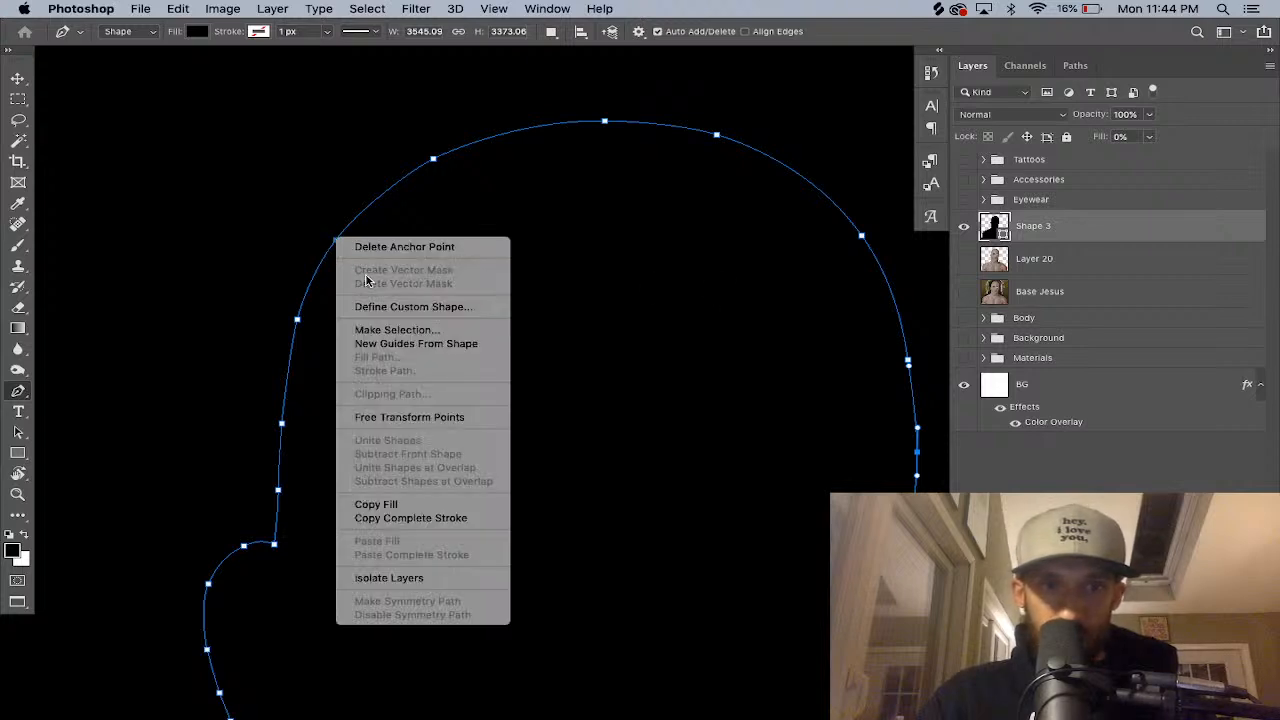
left_click(392, 335)
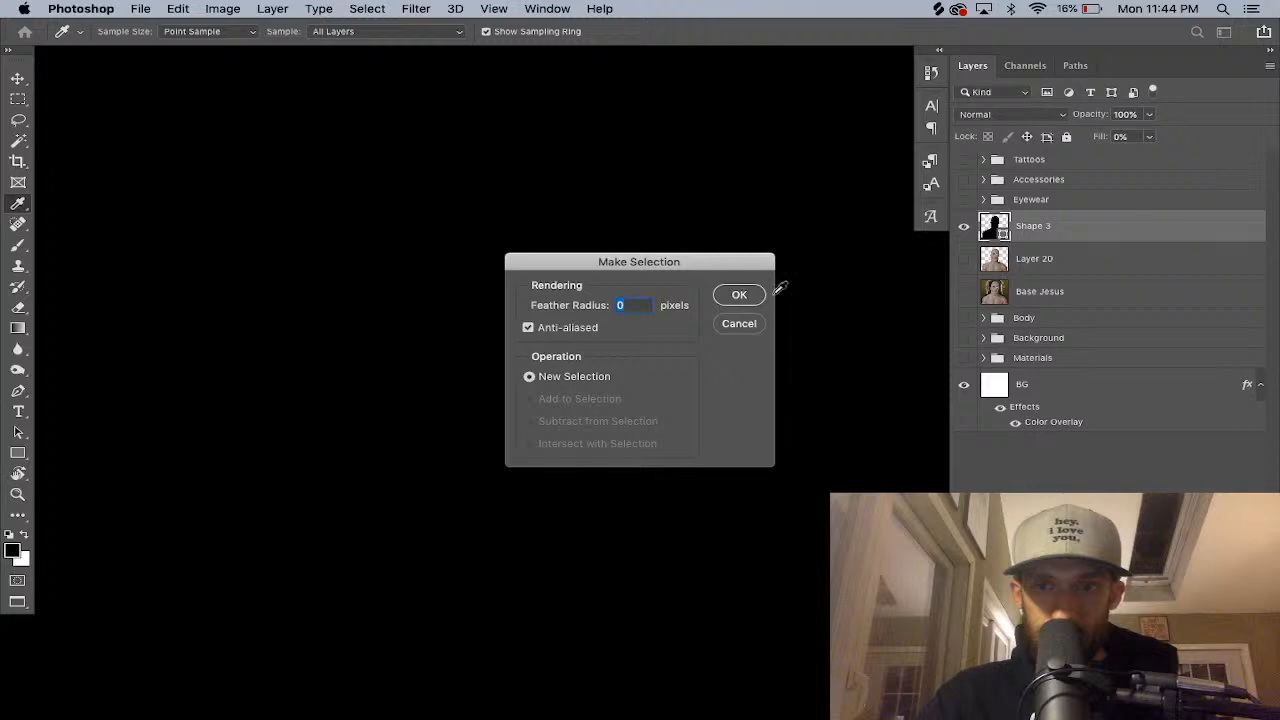
left_click(728, 302)
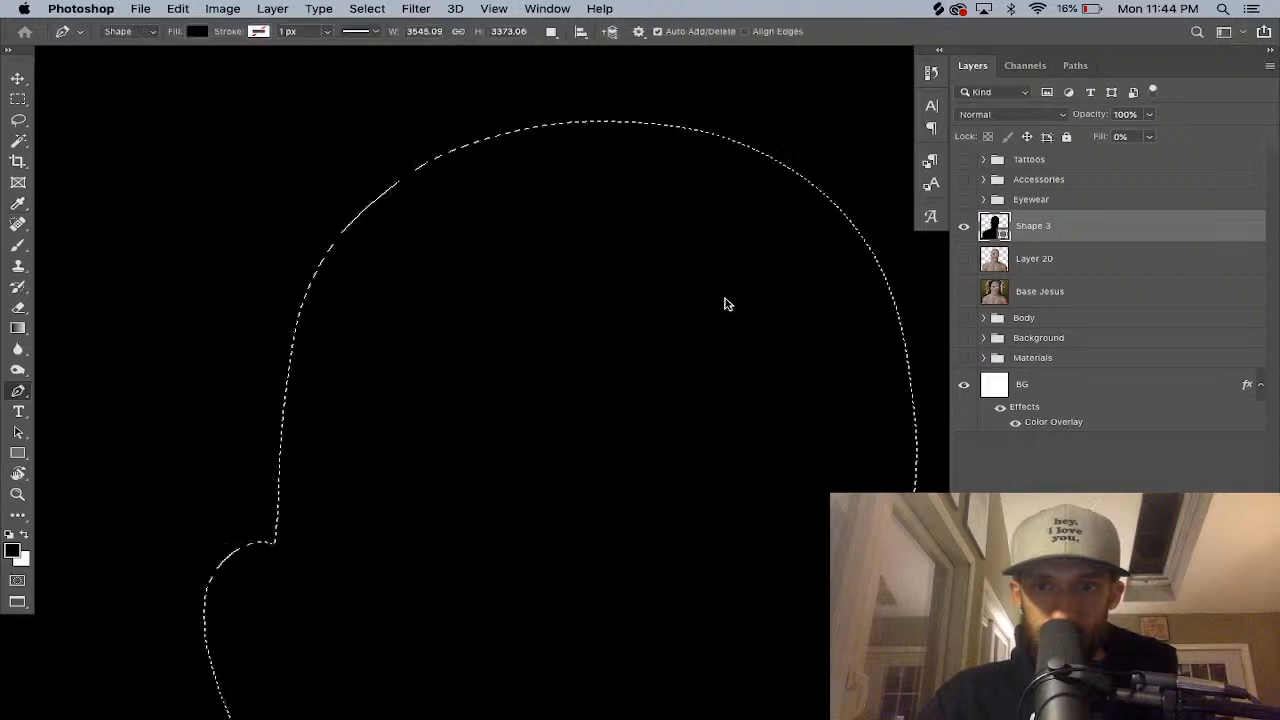
With Shape 3 hidden and Base Jesus visible, copy the selected figure from Base Jesus to a new layer.
left_click(1030, 258)
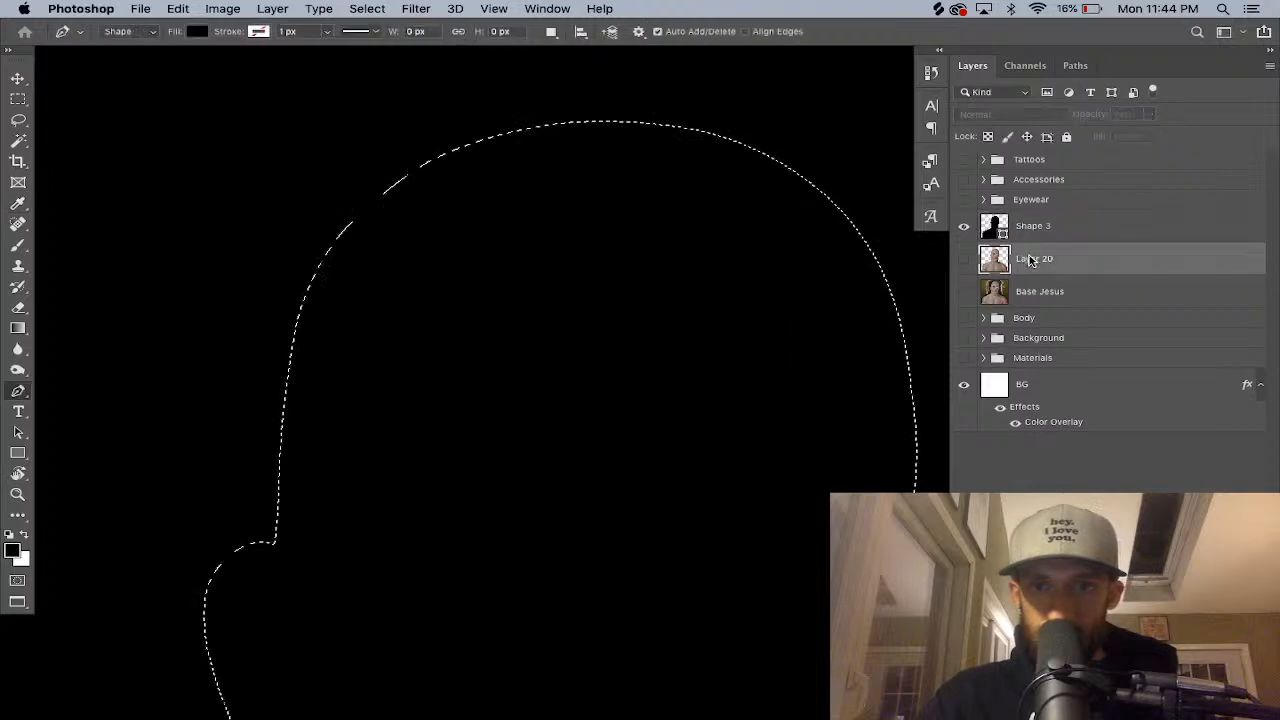
left_click(963, 259)
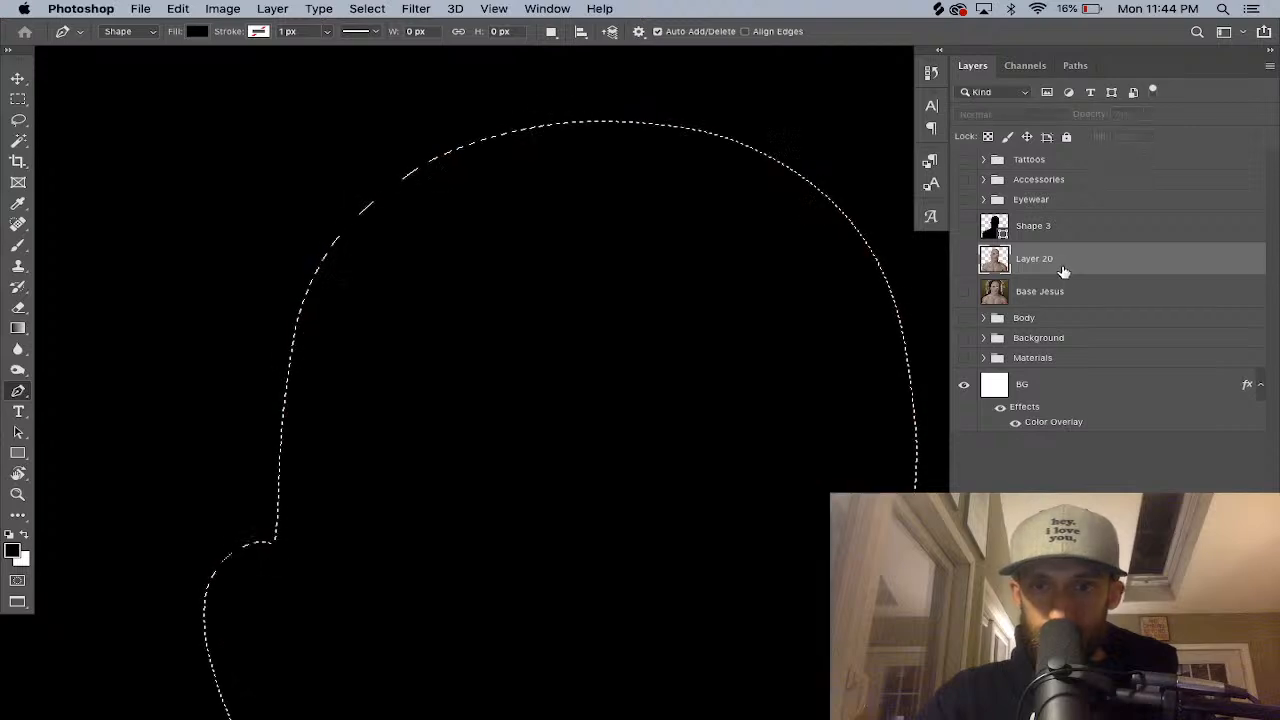
left_click(961, 262)
left_click(962, 259)
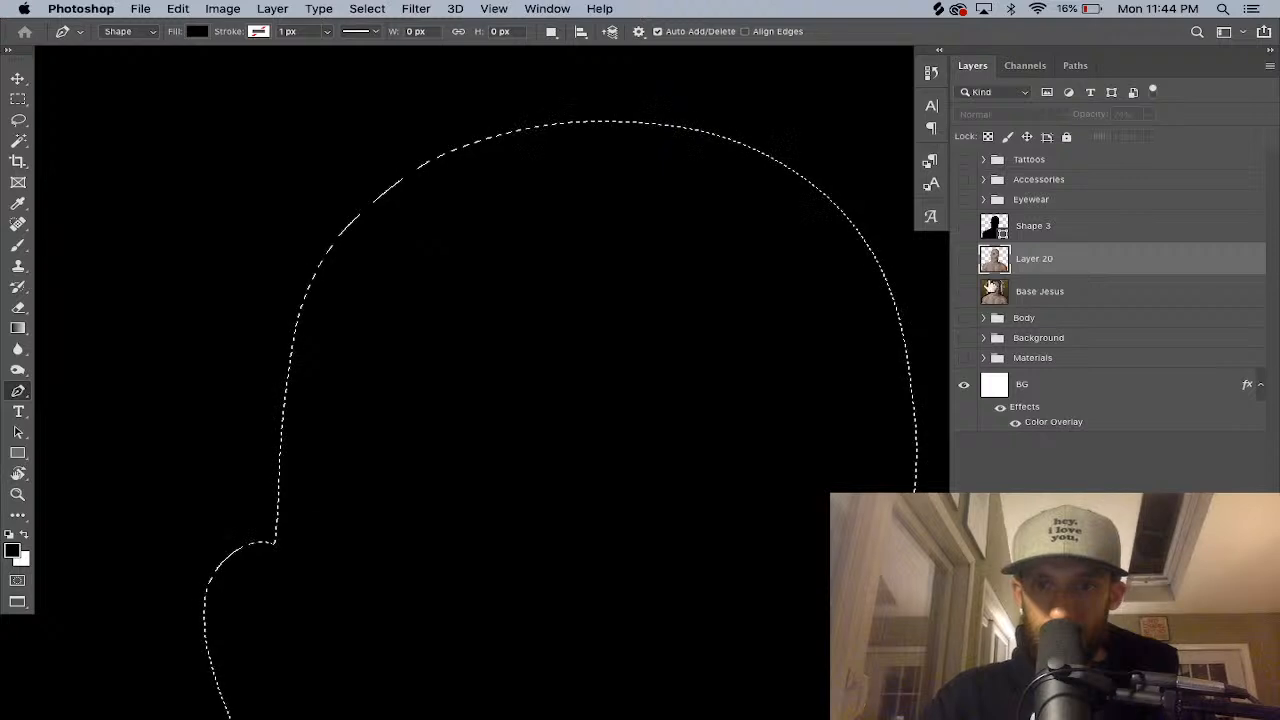
left_click(992, 288)
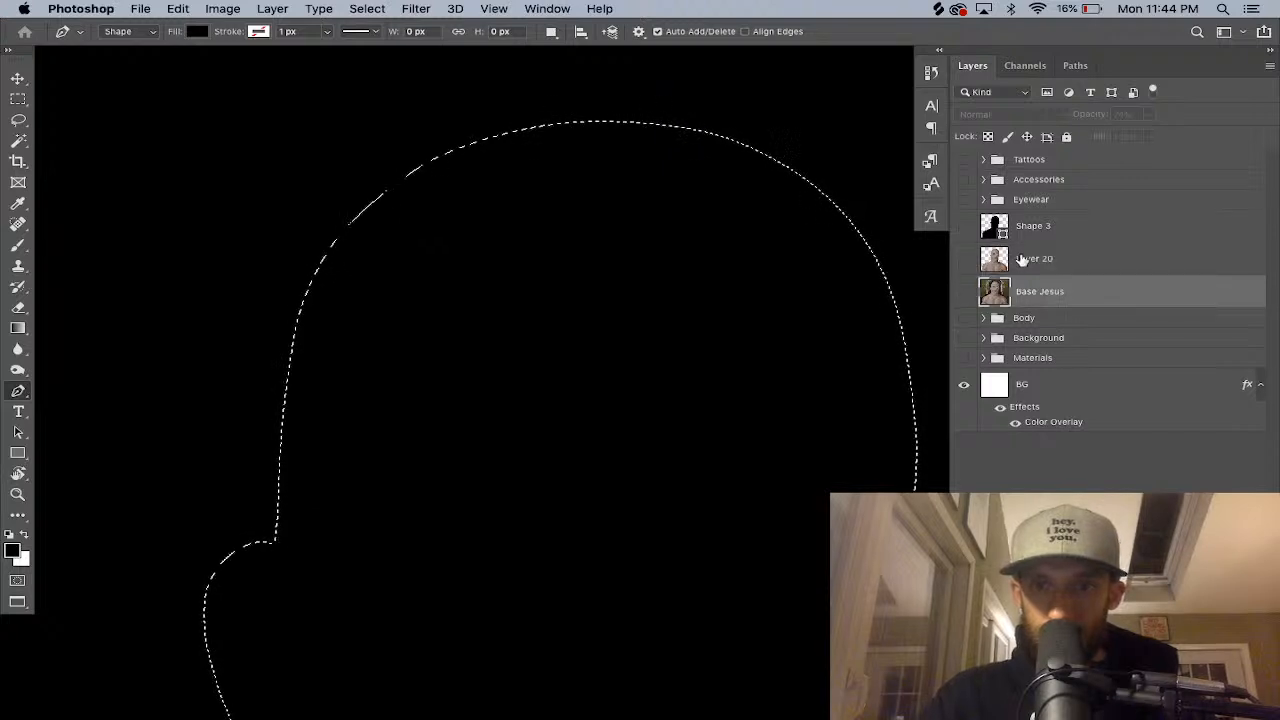
left_click(992, 258)
left_click(963, 291)
left_click(1012, 297)
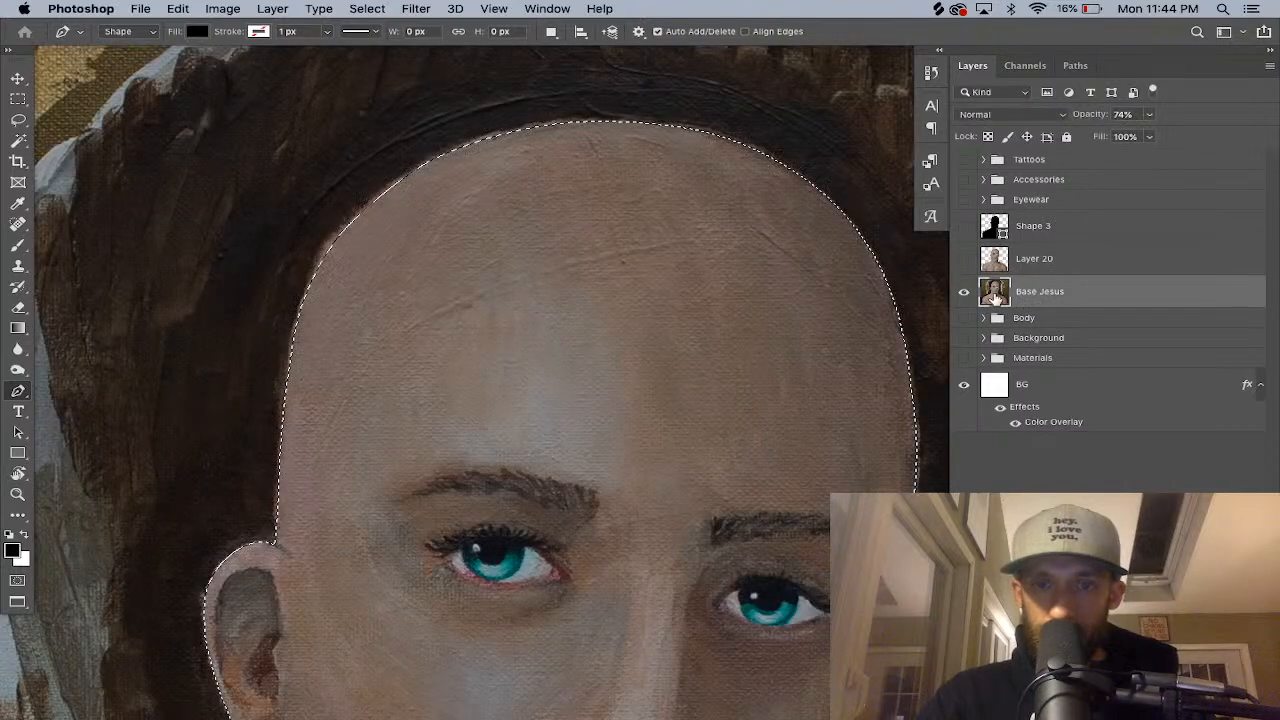
key("super+j")
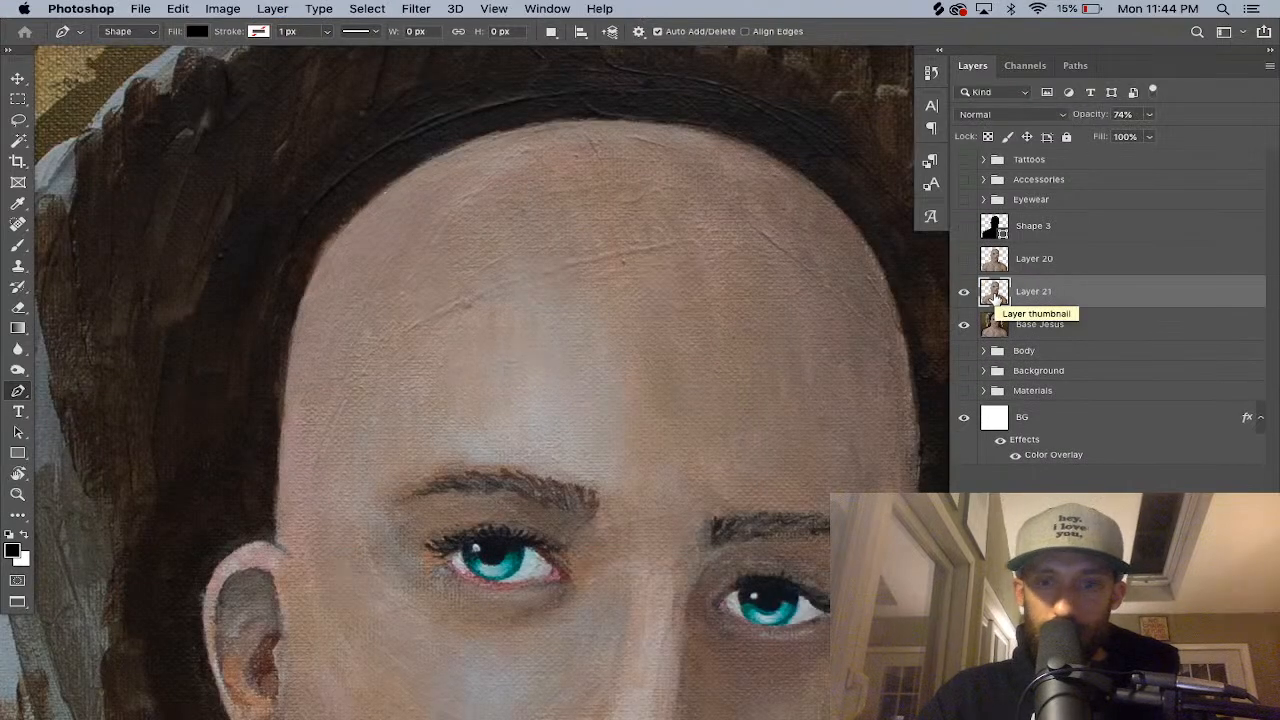
Hide Base Jesus and delete the old cutout, Layer 20.
left_click(962, 326)
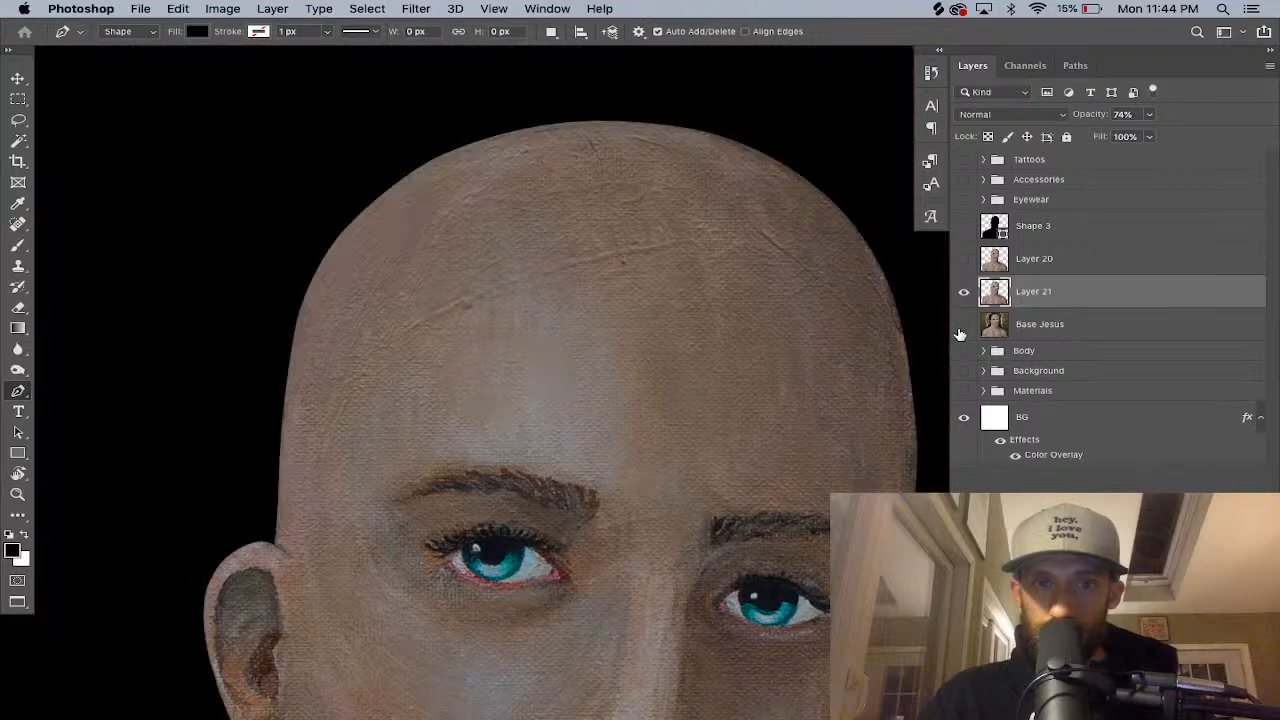
left_click(1071, 264)
key("Delete")
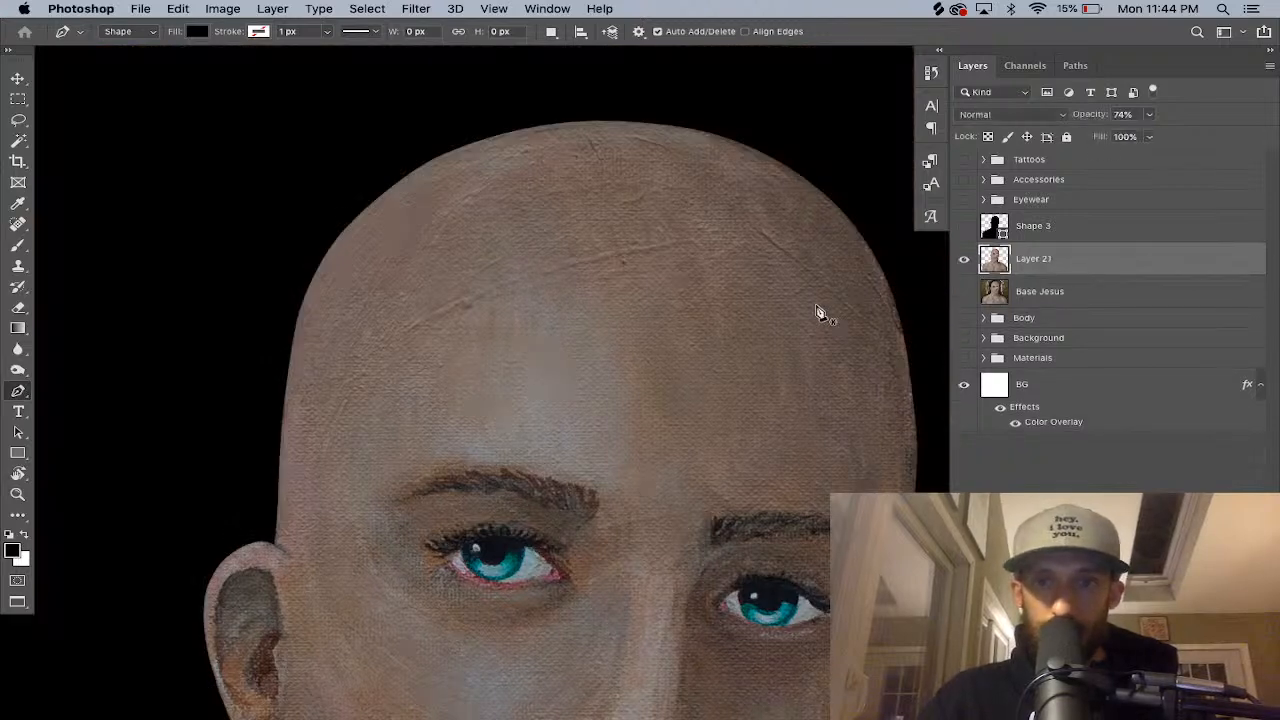
Make the Background group visible and delete the colourful Layer 14 from it.
key("super+minus")
key("super+minus")
key("super+minus")
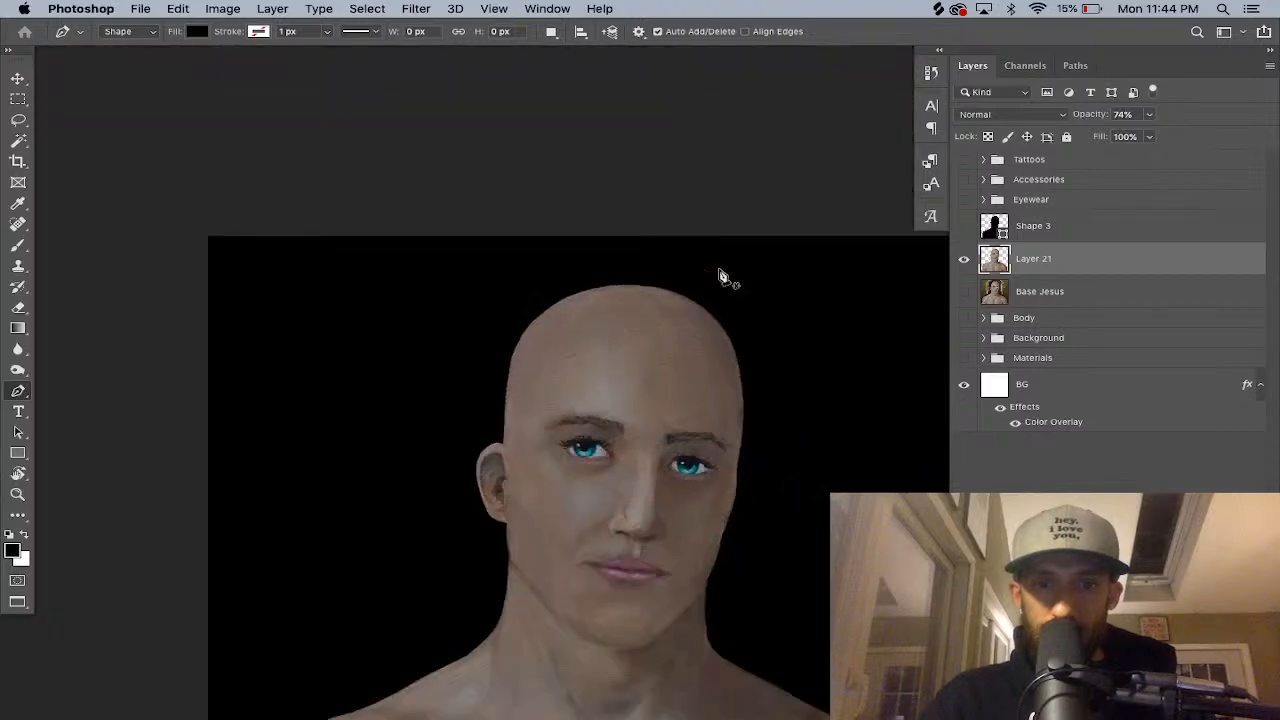
key("super+minus")
key("super+minus")
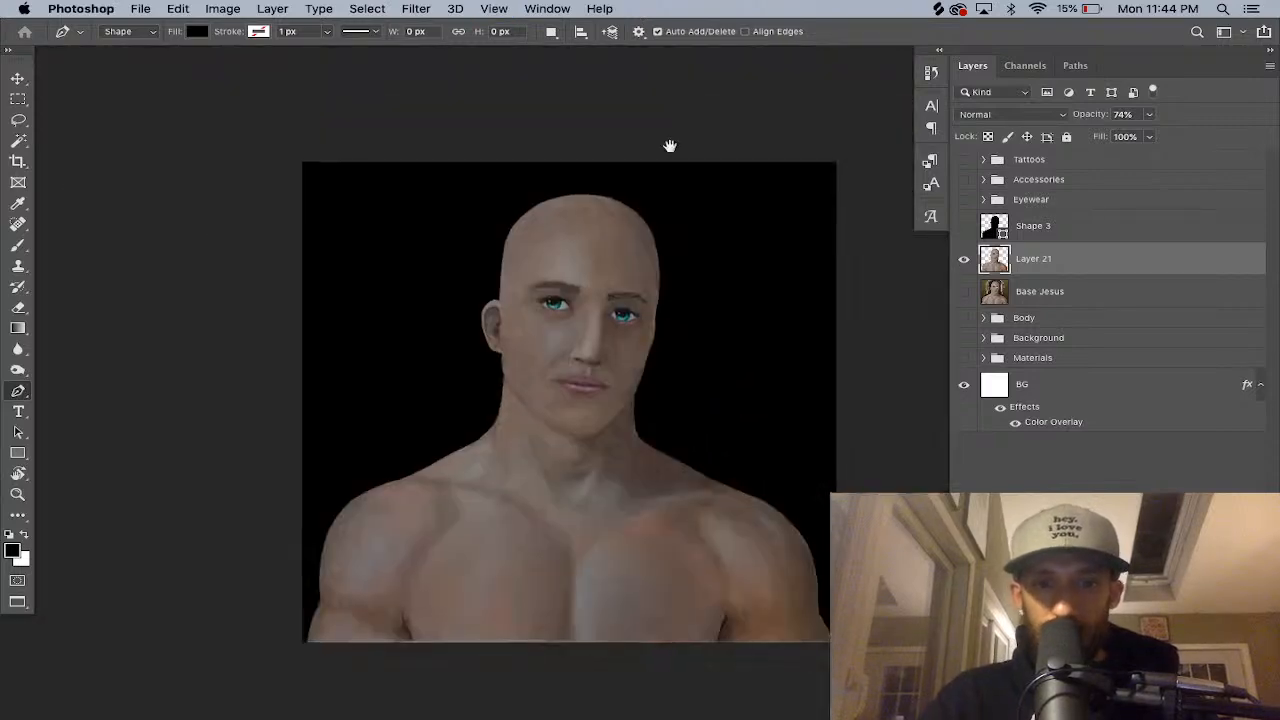
key("v")
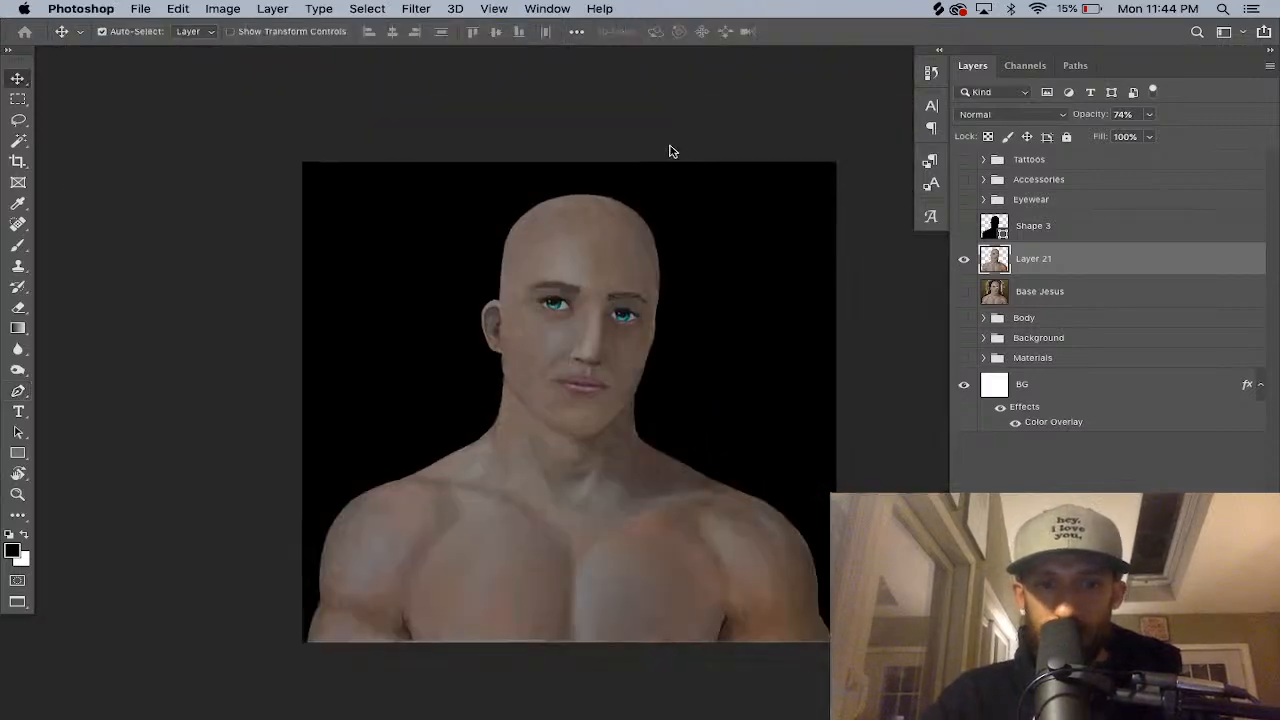
left_click(984, 339)
scroll(1105, 388, "down", 3)
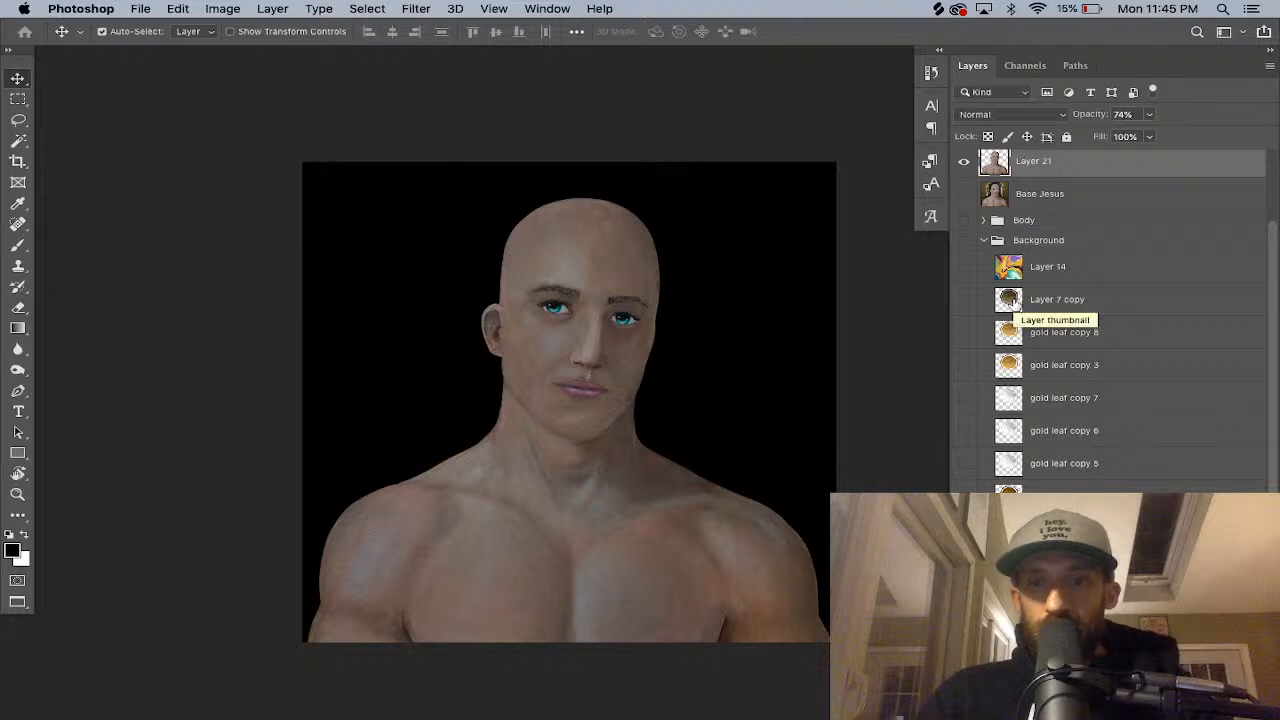
left_click(964, 268)
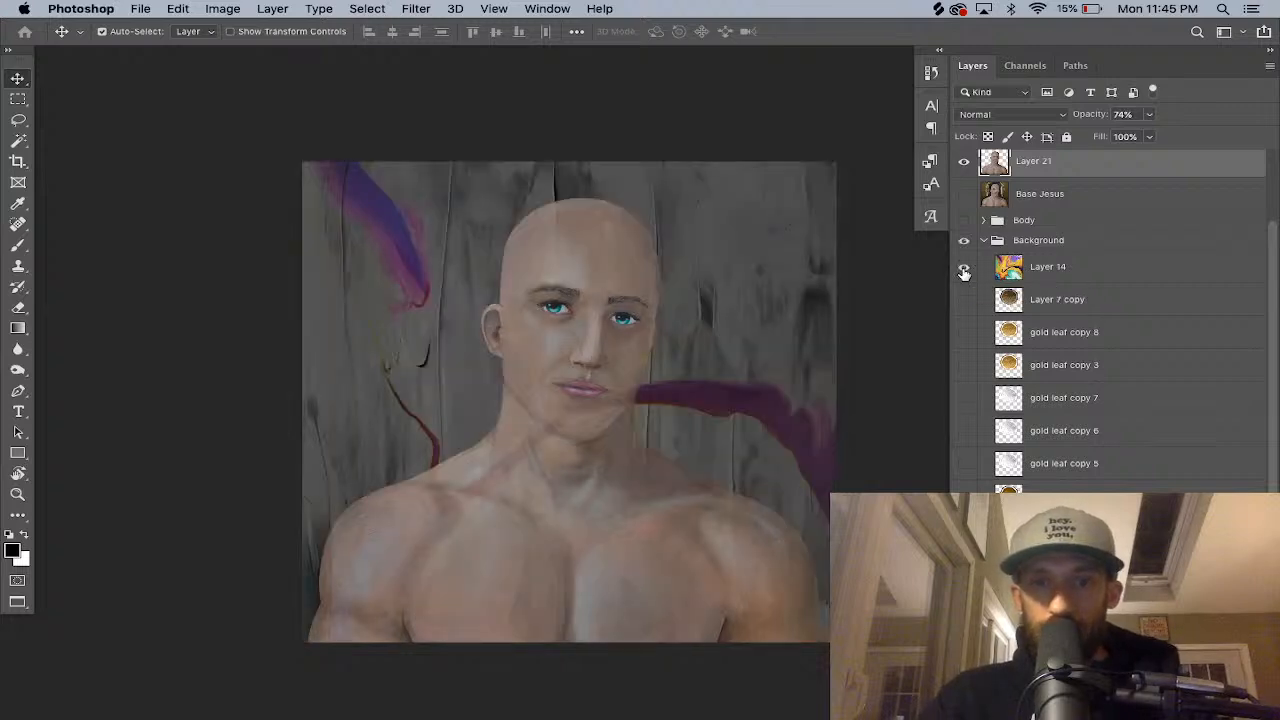
left_click(964, 272)
left_click(1068, 278)
key("BackSpace")
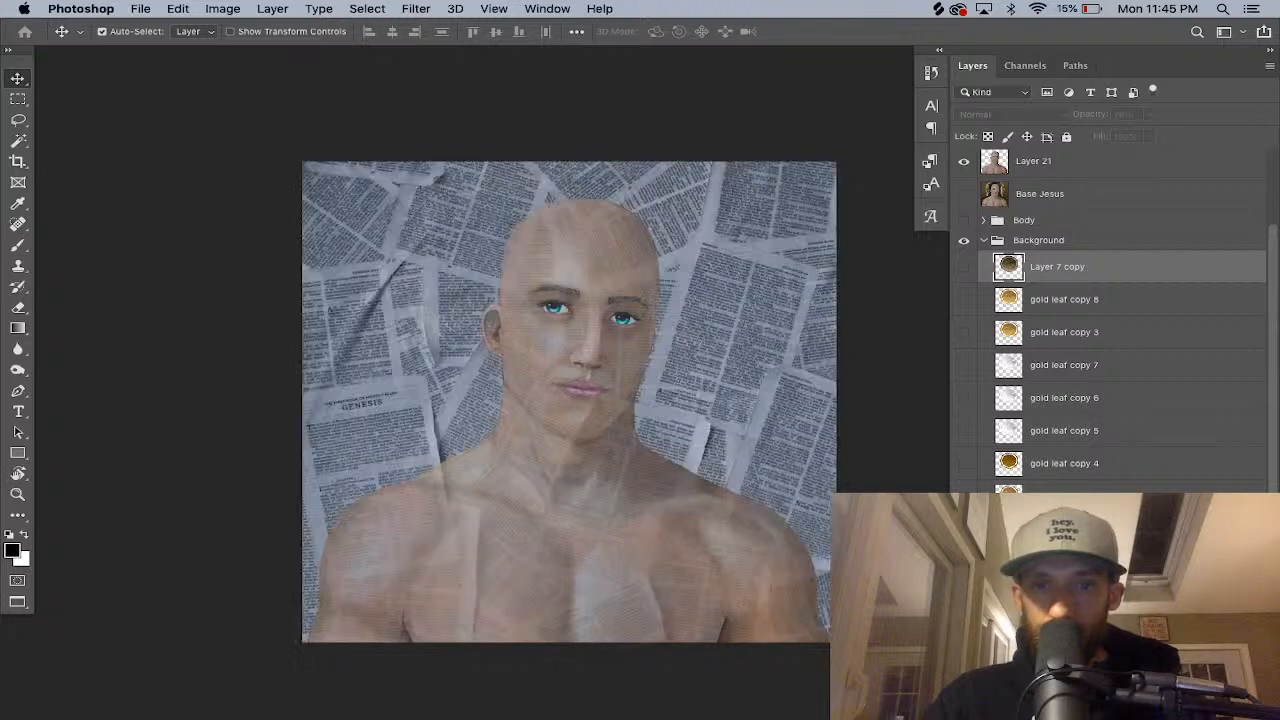
left_click(984, 240)
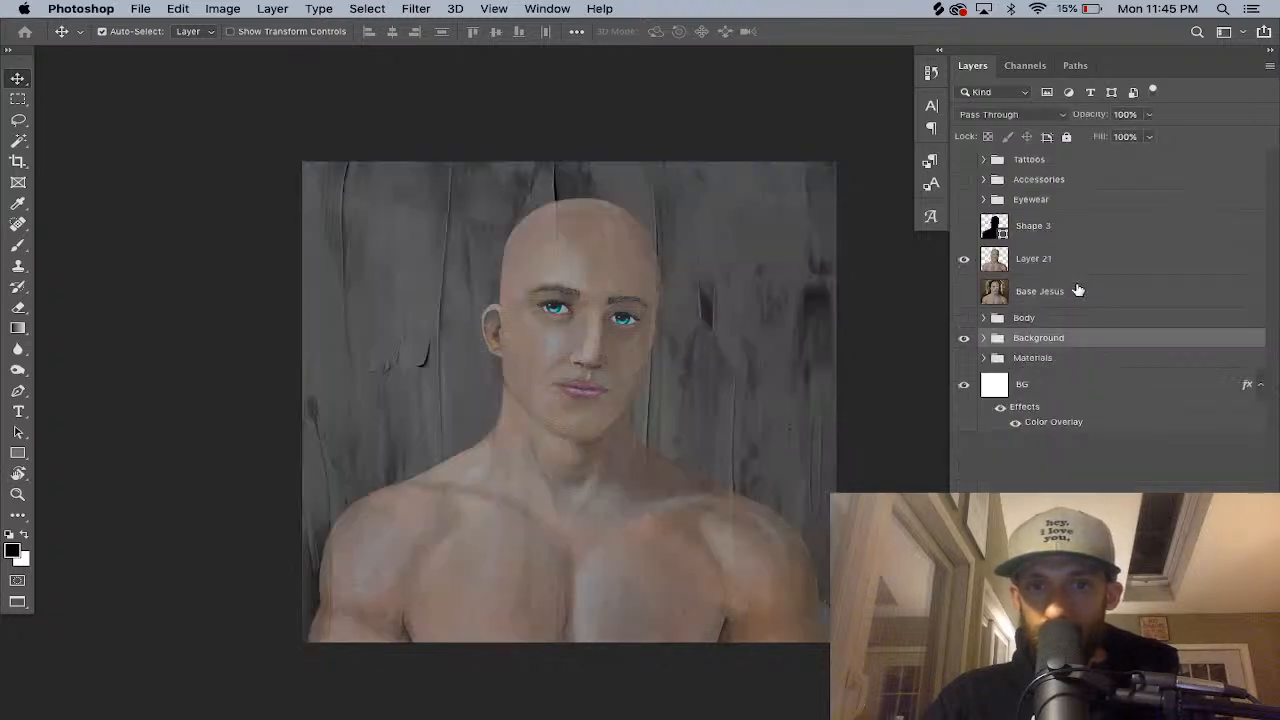
Raise the opacity of the figure cutout, Layer 21, to 100%.
left_click(1045, 268)
left_click_drag(1149, 114, 1150, 140)
left_click(1076, 263)
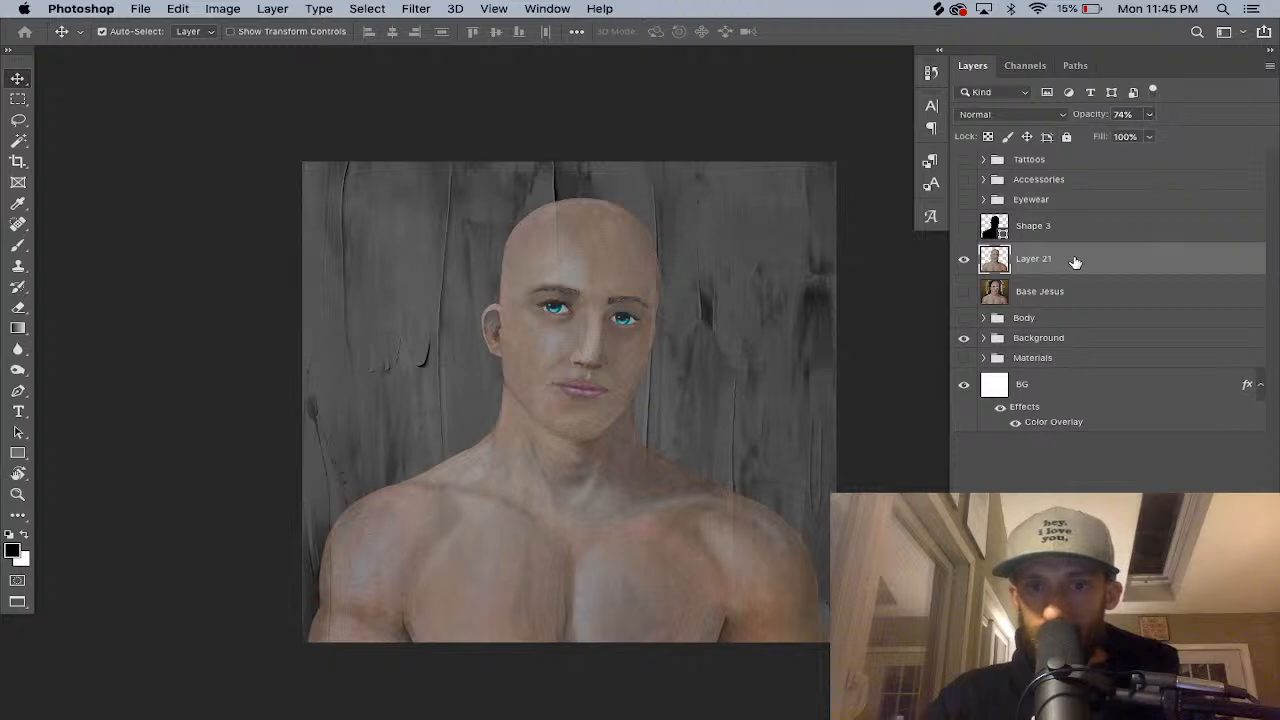
left_click(1149, 114)
left_click_drag(1148, 136, 1222, 162)
left_click(995, 320)
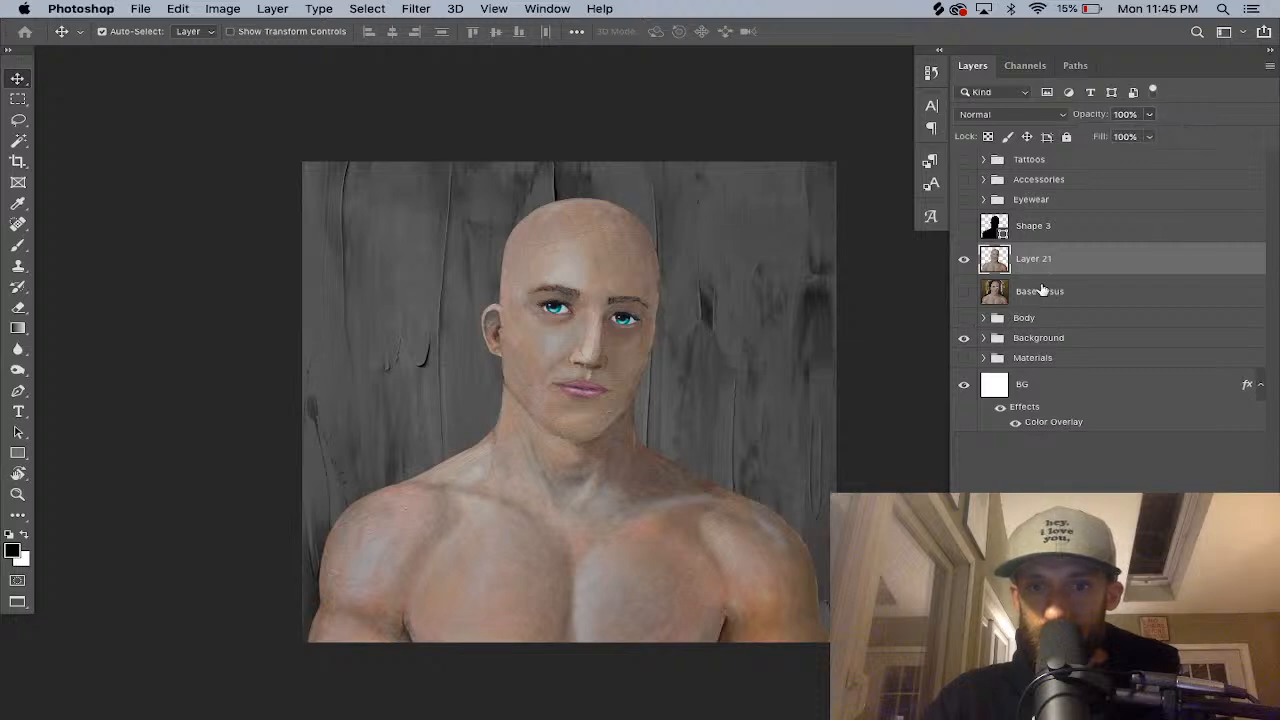
Move Layer 21 into the Body group, directly above Layer 1 copy.
left_click(983, 317)
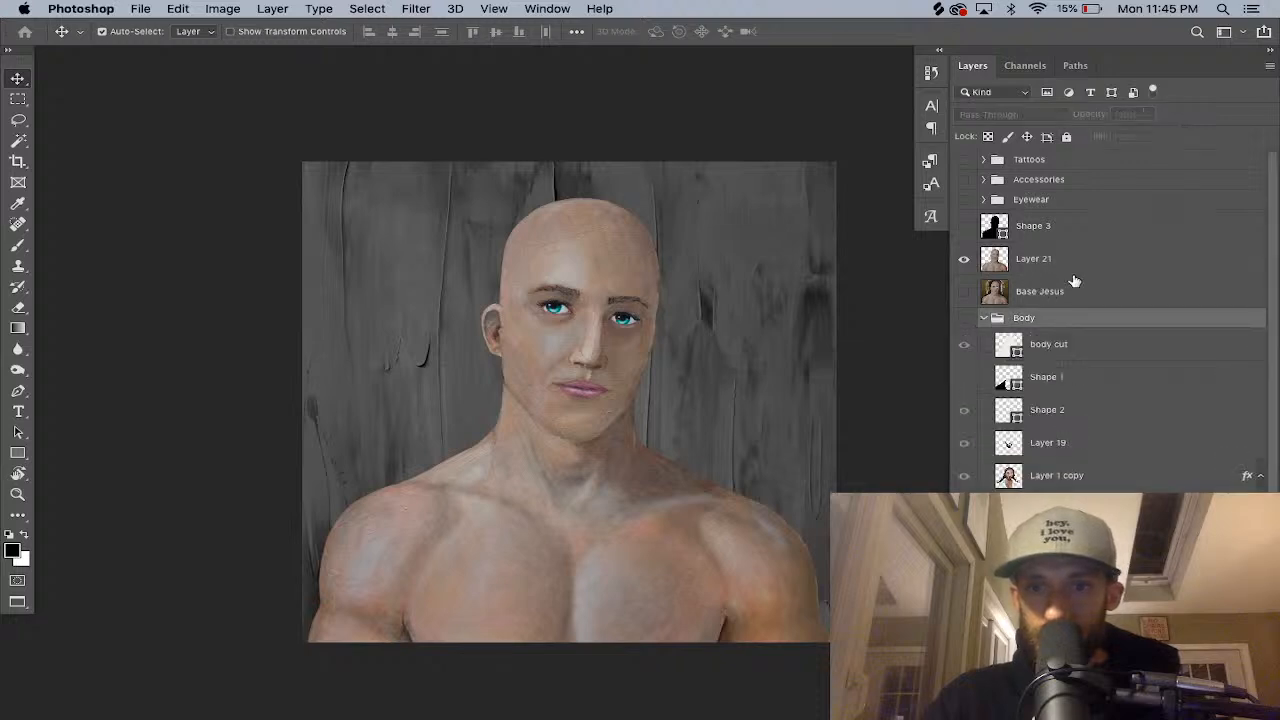
left_click(1041, 463)
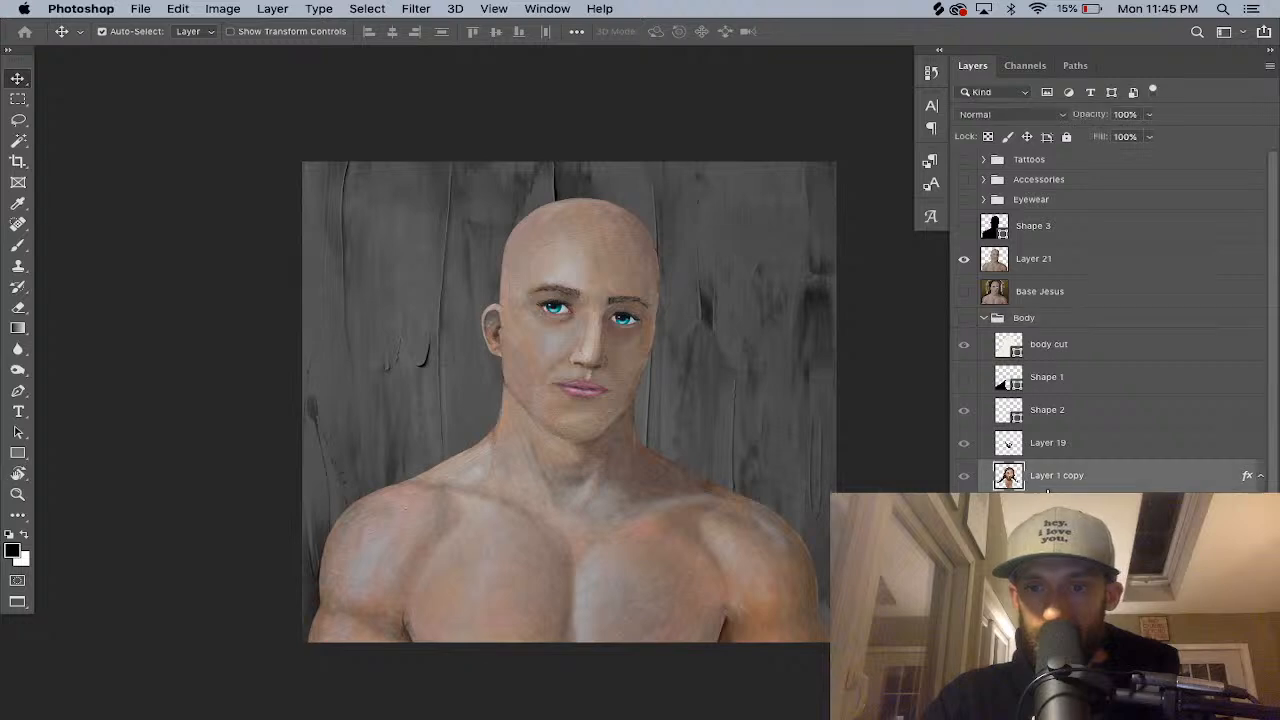
left_click_drag(1030, 262, 1068, 462)
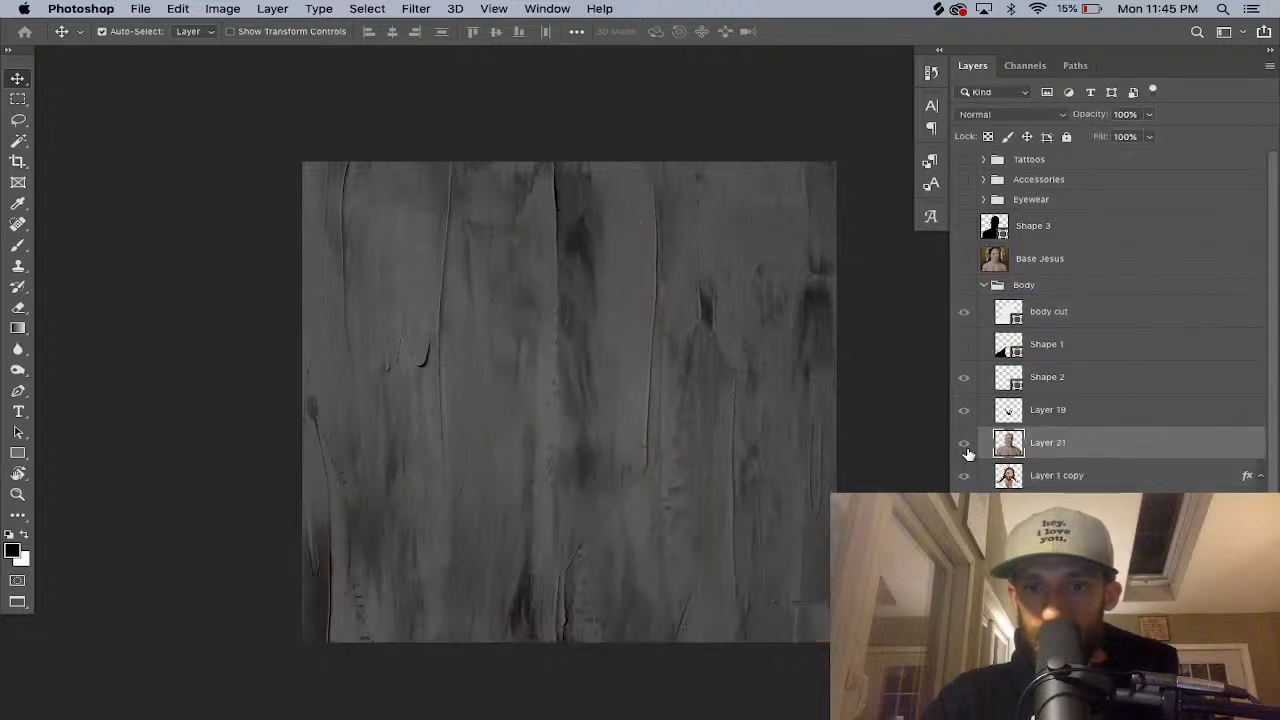
Make the Body group visible, with Shape 1 and Layer 21 hidden inside it.
left_click(964, 344)
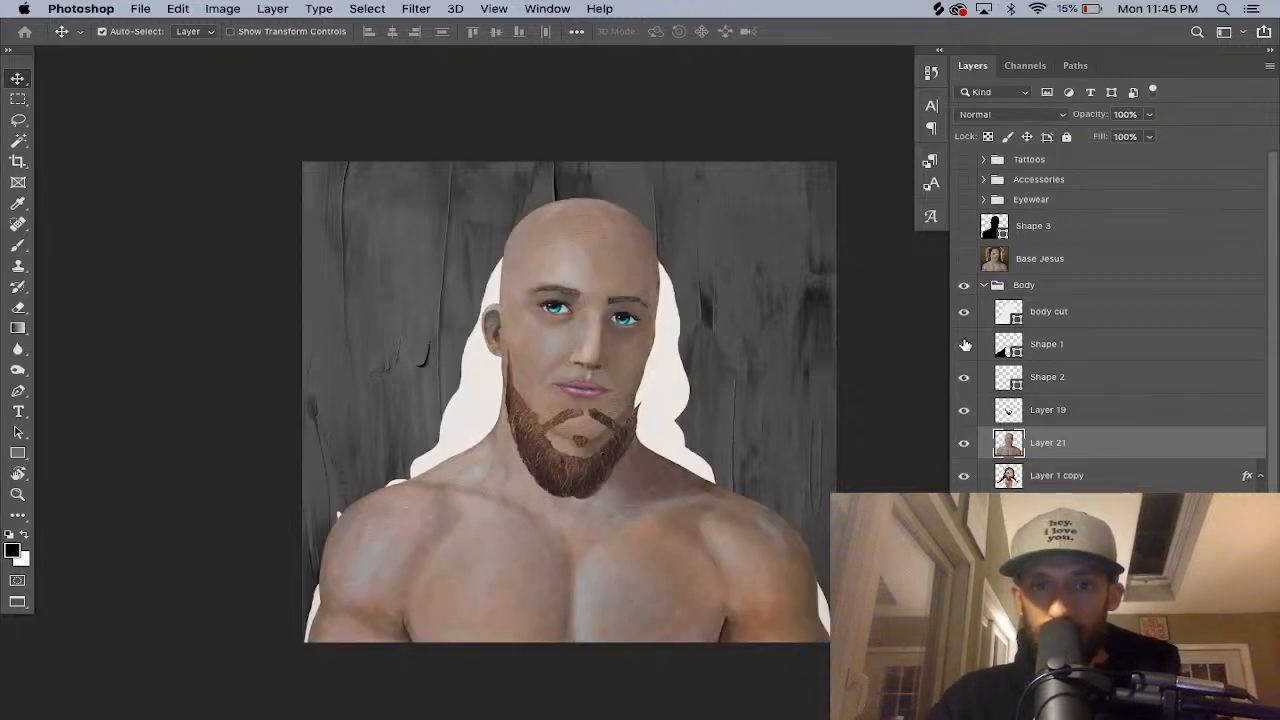
left_click(964, 344)
left_click(964, 442)
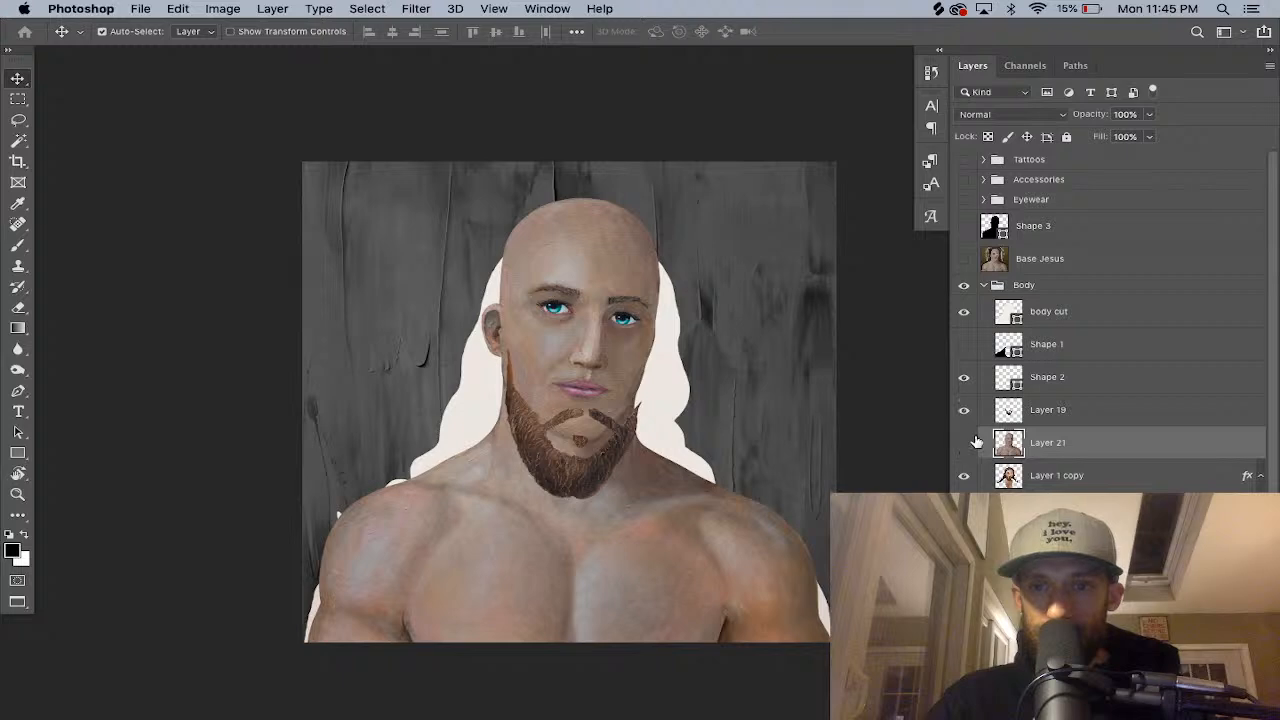
Move the Base Jesus layer into the Materials group and collapse the Body and Materials groups.
left_click(984, 286)
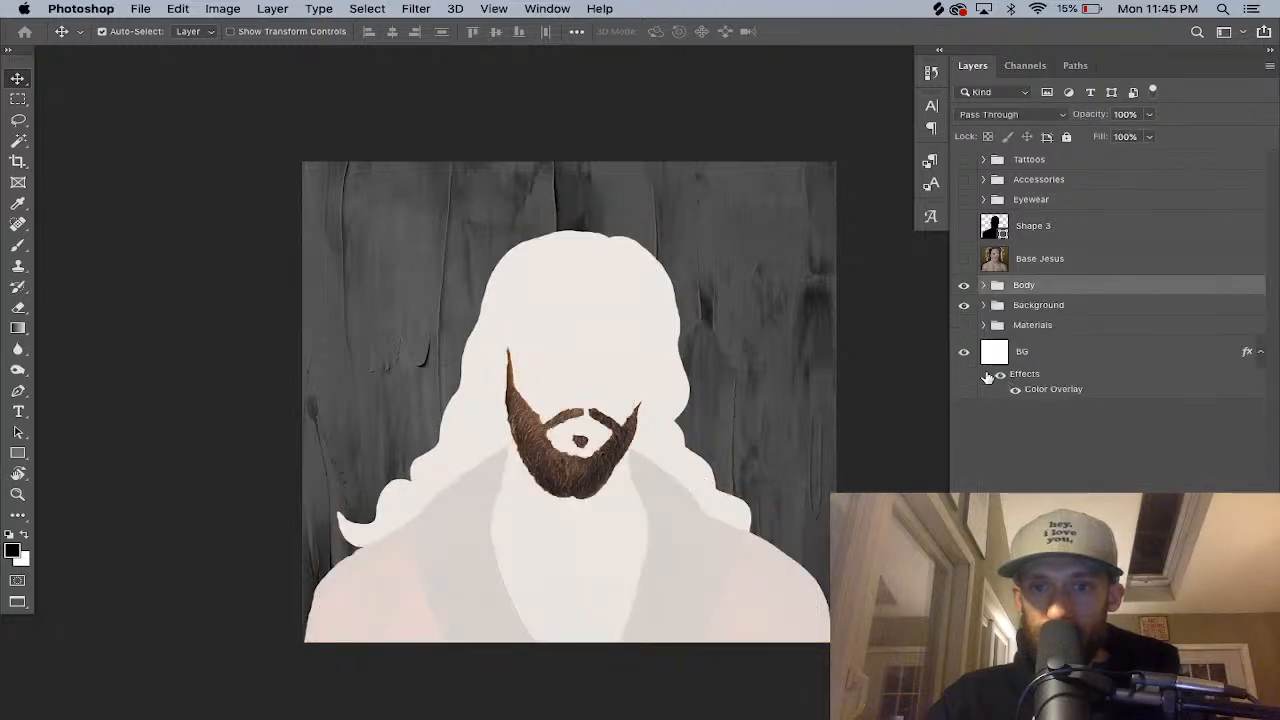
left_click(984, 325)
left_click_drag(1083, 258, 1065, 340)
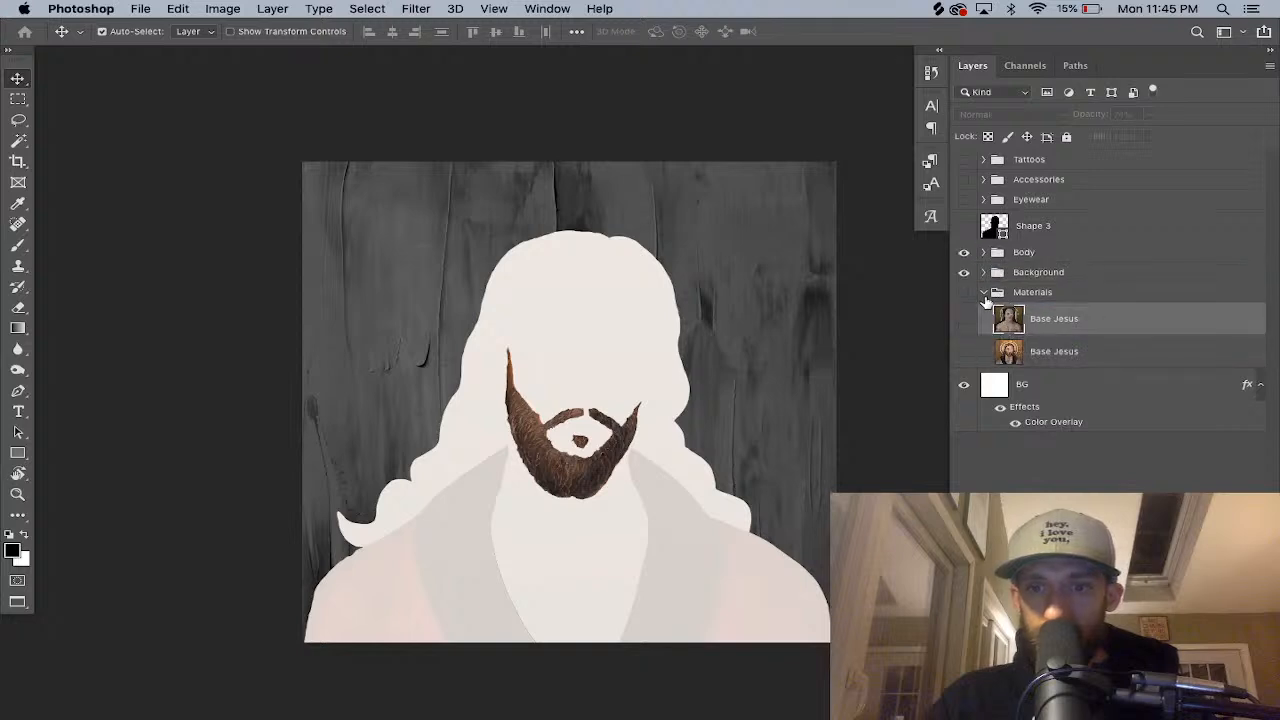
left_click(985, 299)
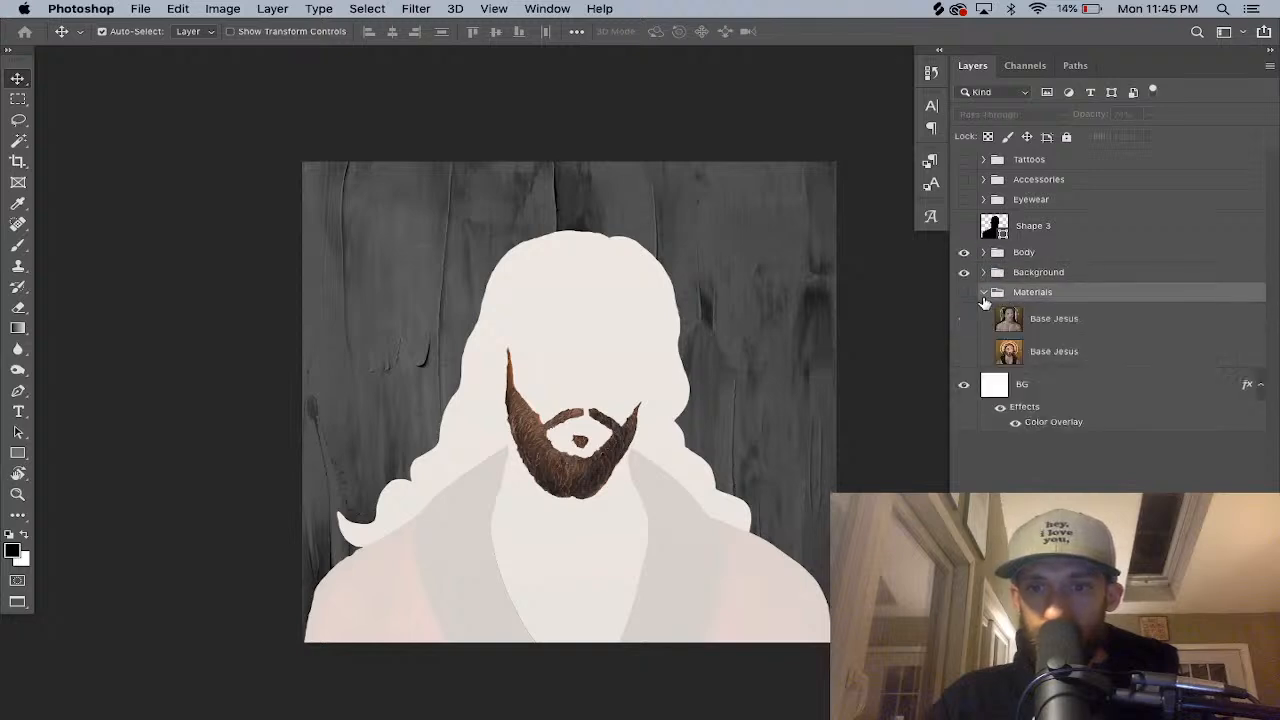
left_click(984, 294)
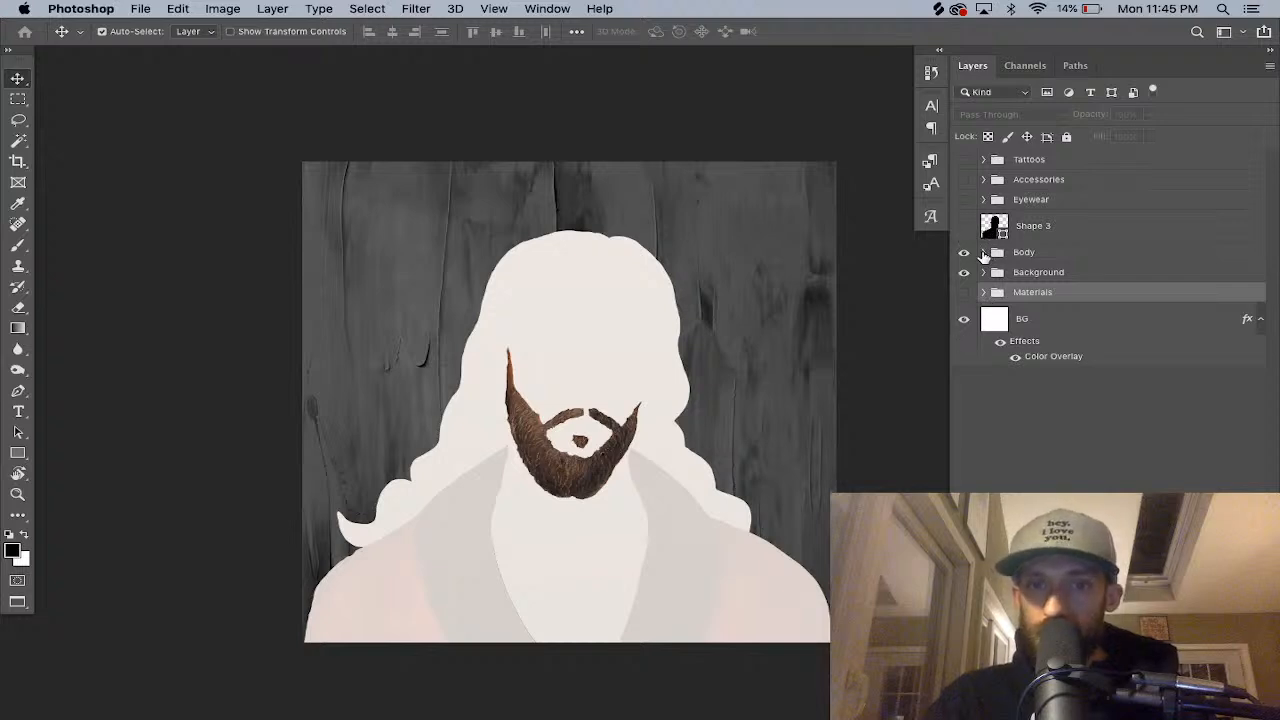
Expand the Body group and delete its body cut layer.
left_click(984, 253)
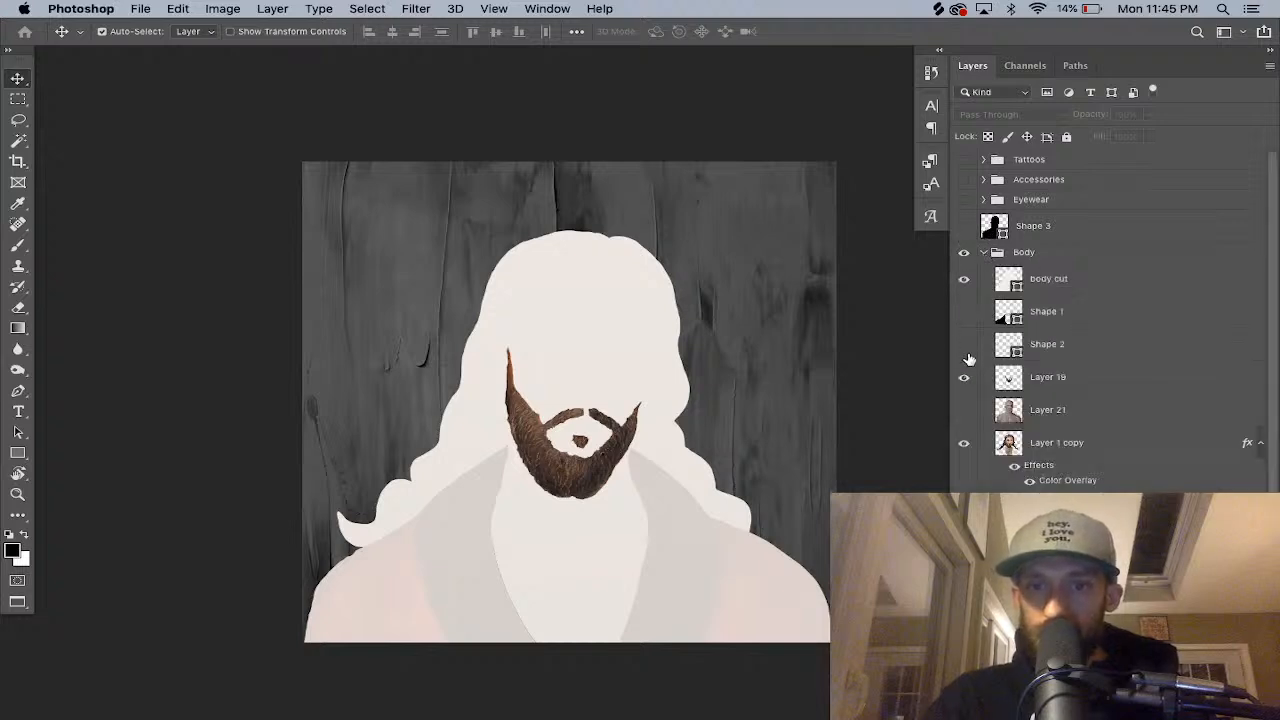
left_click(966, 281)
left_click(1100, 297)
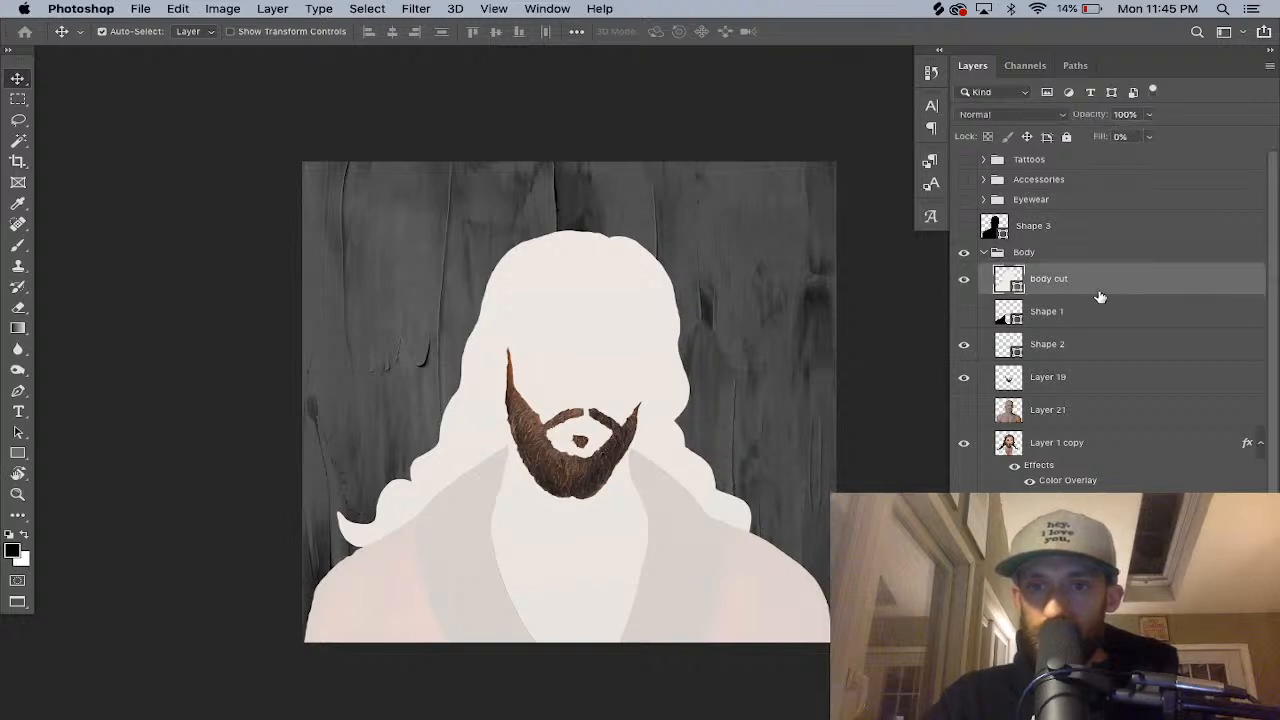
key("Delete")
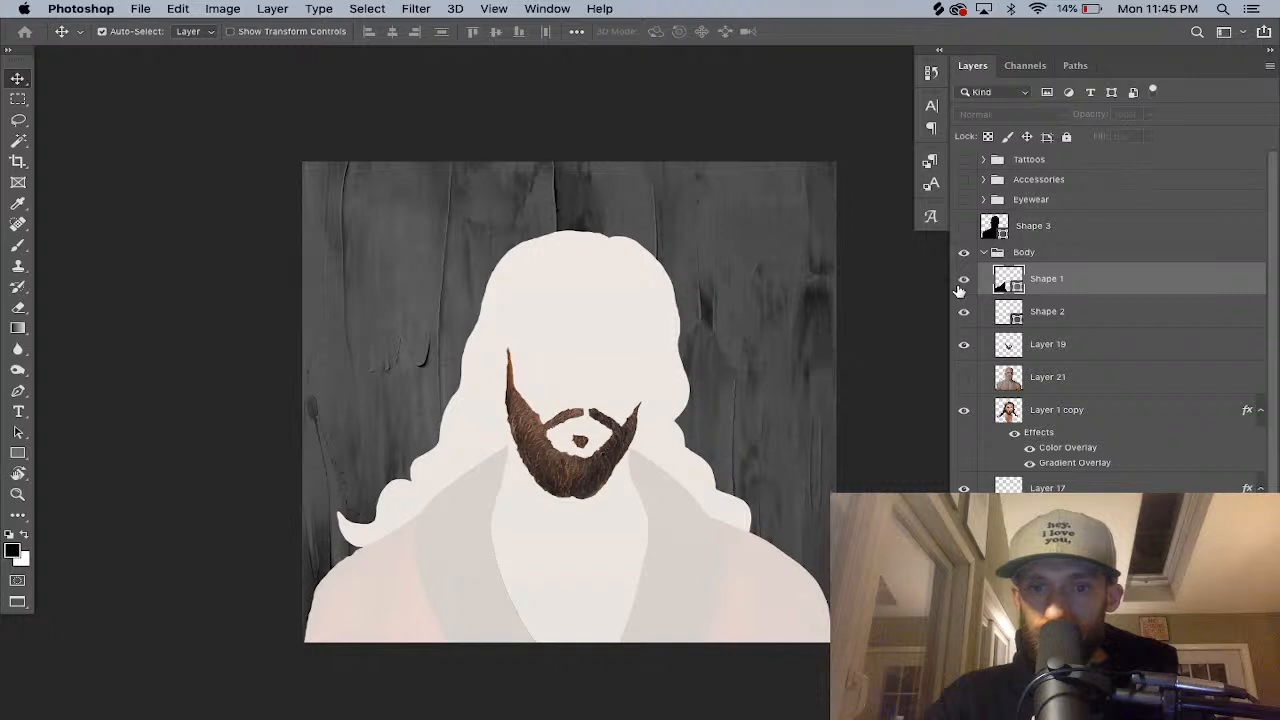
Hide Shape 1 in the Body group and rename Layer 19 as beard.
left_click(963, 284)
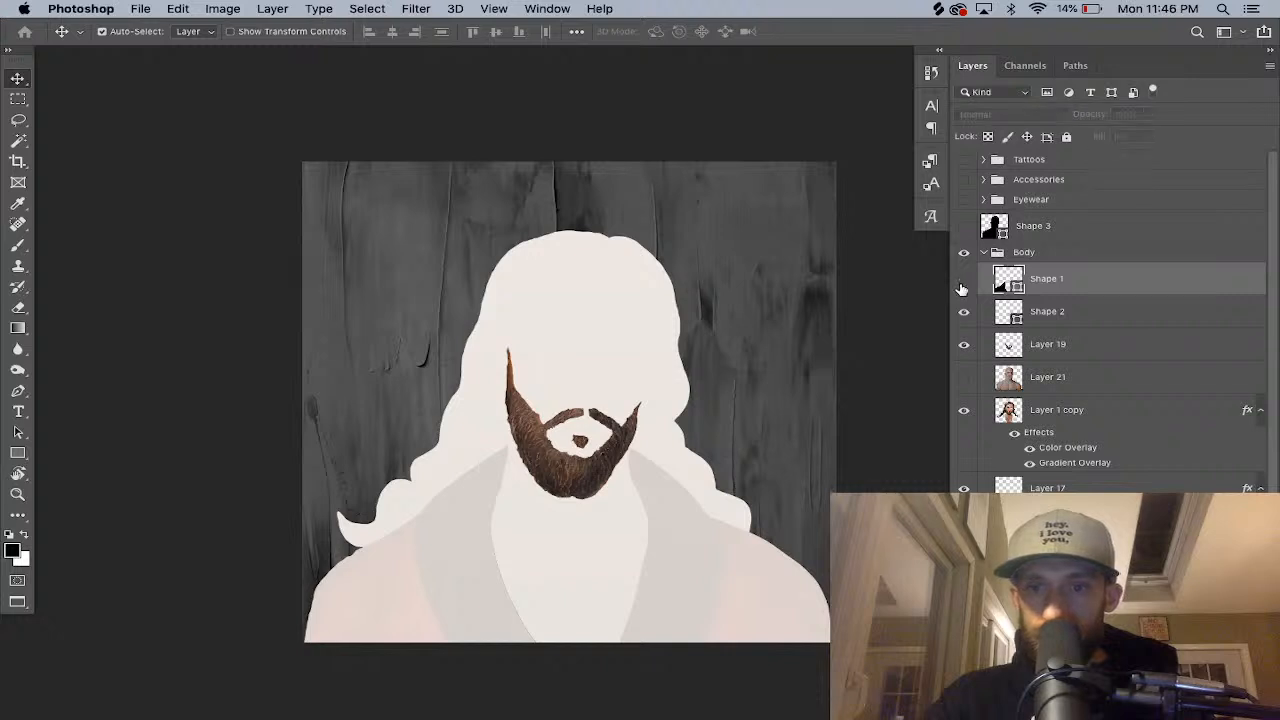
left_click(965, 413)
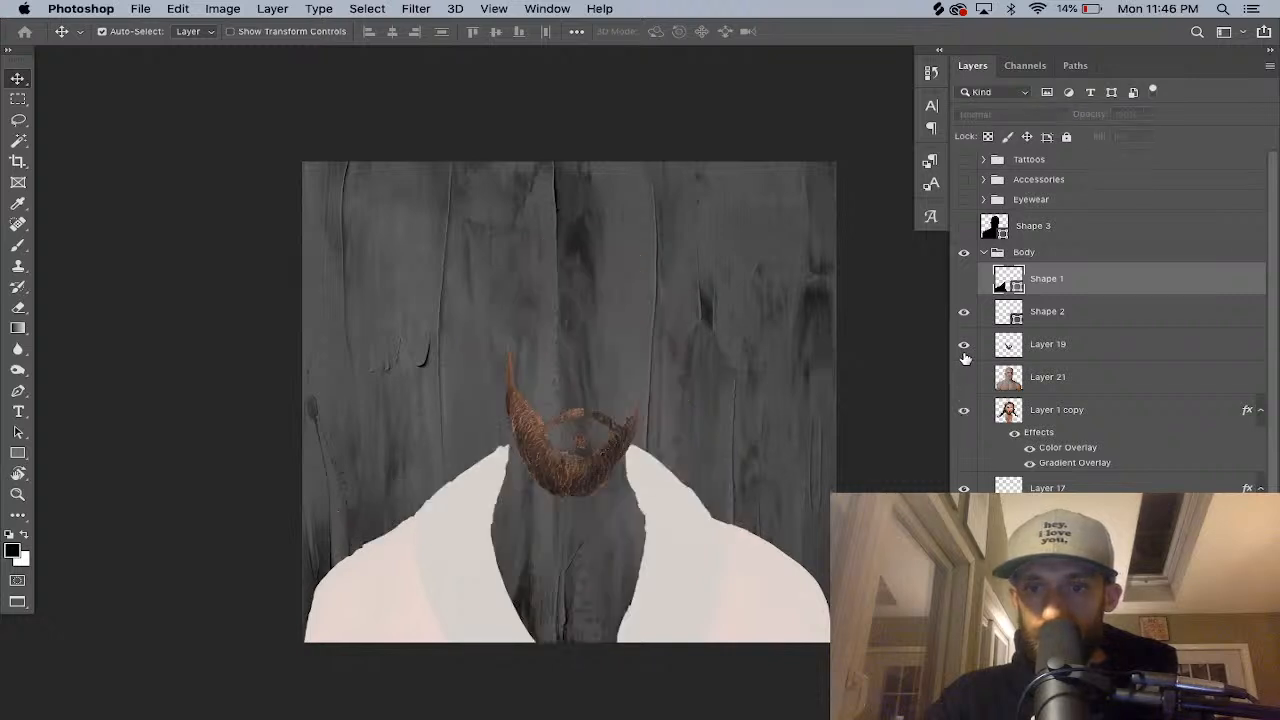
double_click(1045, 344)
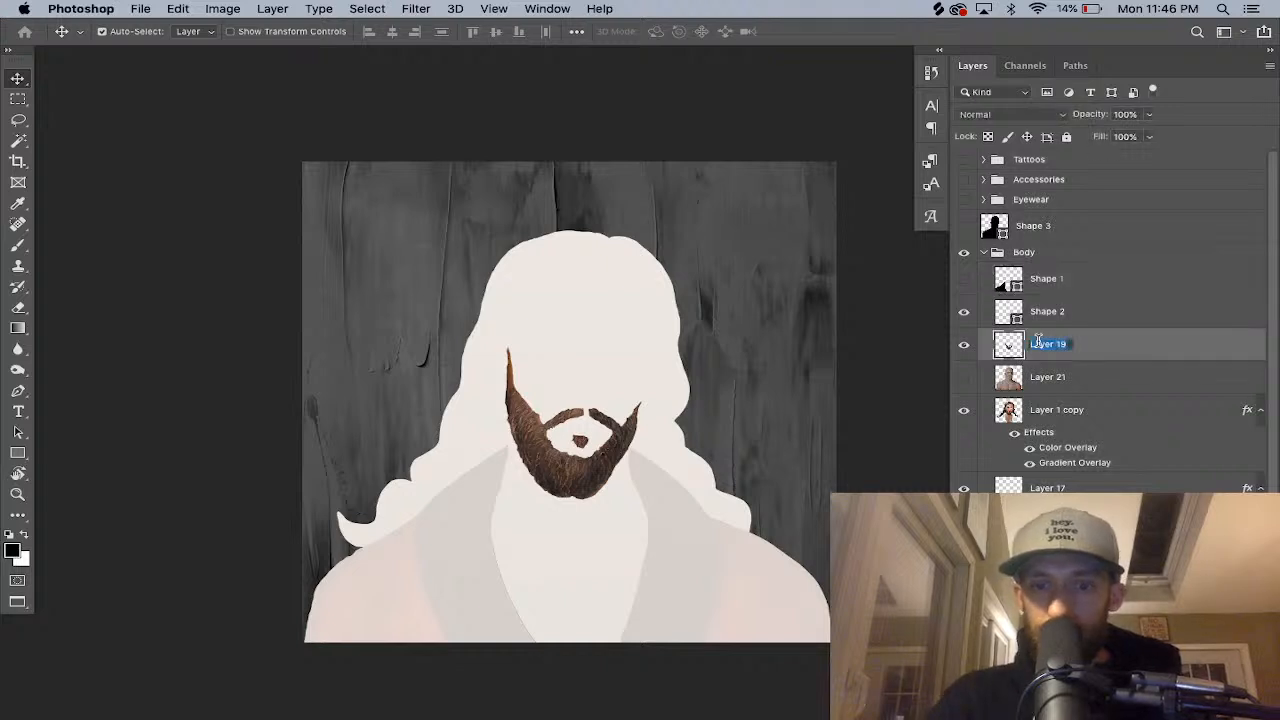
type("beard")
key("Return")
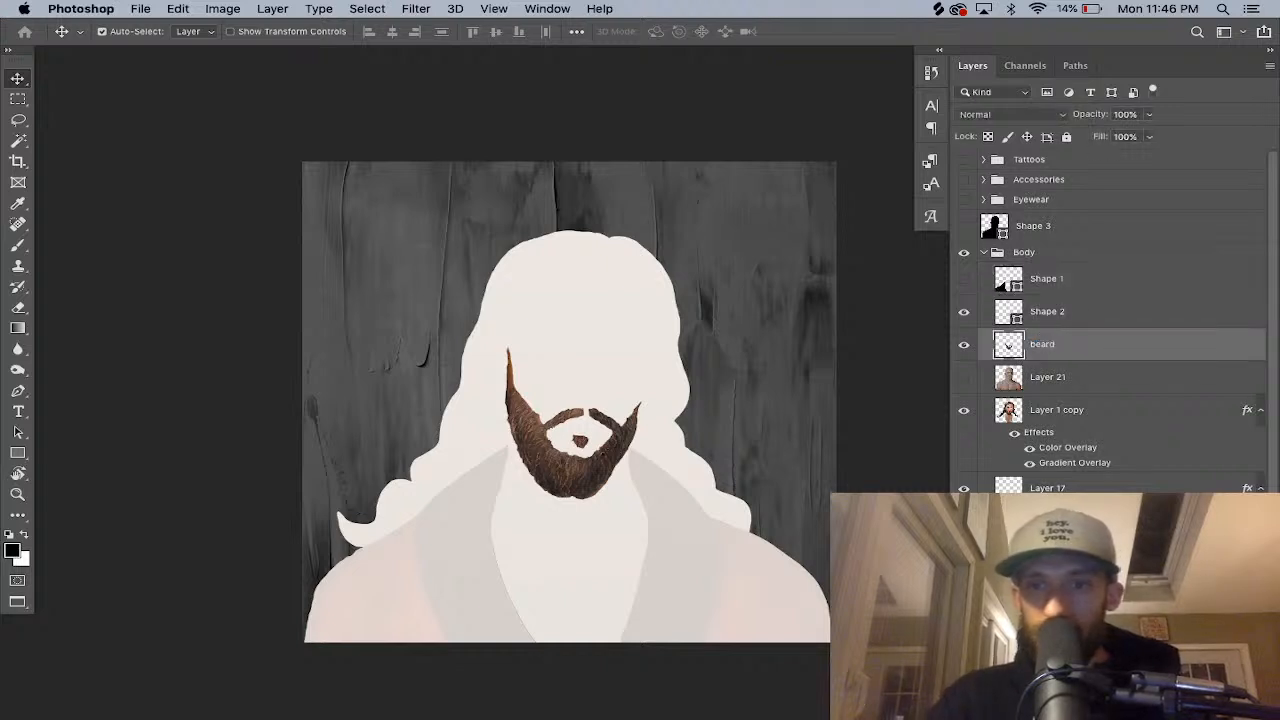
Hide the beard and Shape 2 layers and turn off the Color Overlay and Gradient Overlay effects on Layer 1 copy.
left_click(962, 345)
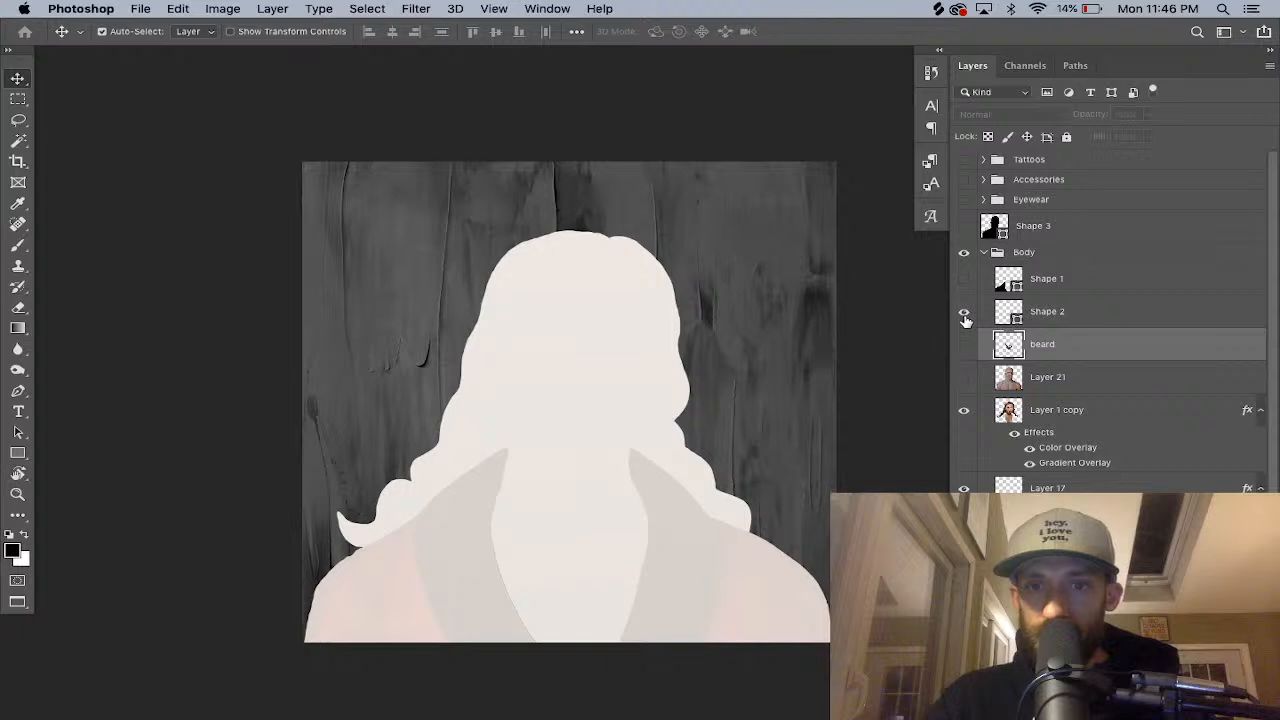
left_click(963, 410)
left_click(1029, 449)
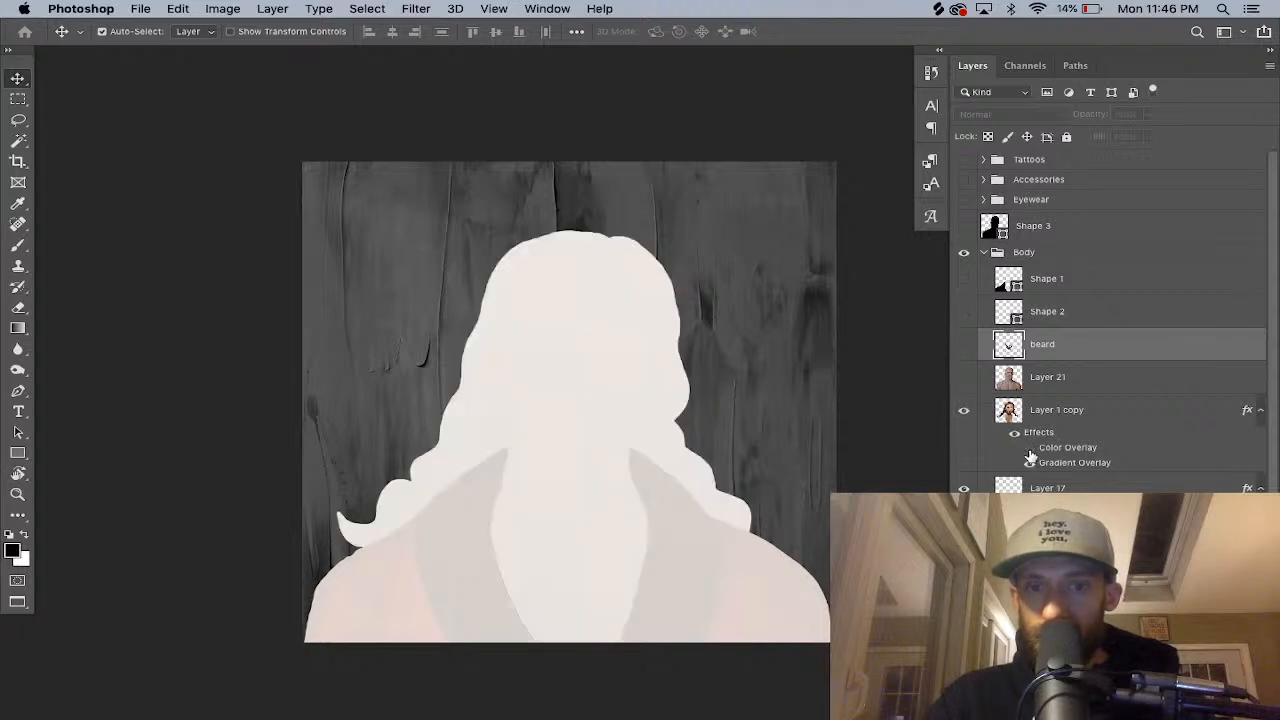
left_click(1029, 463)
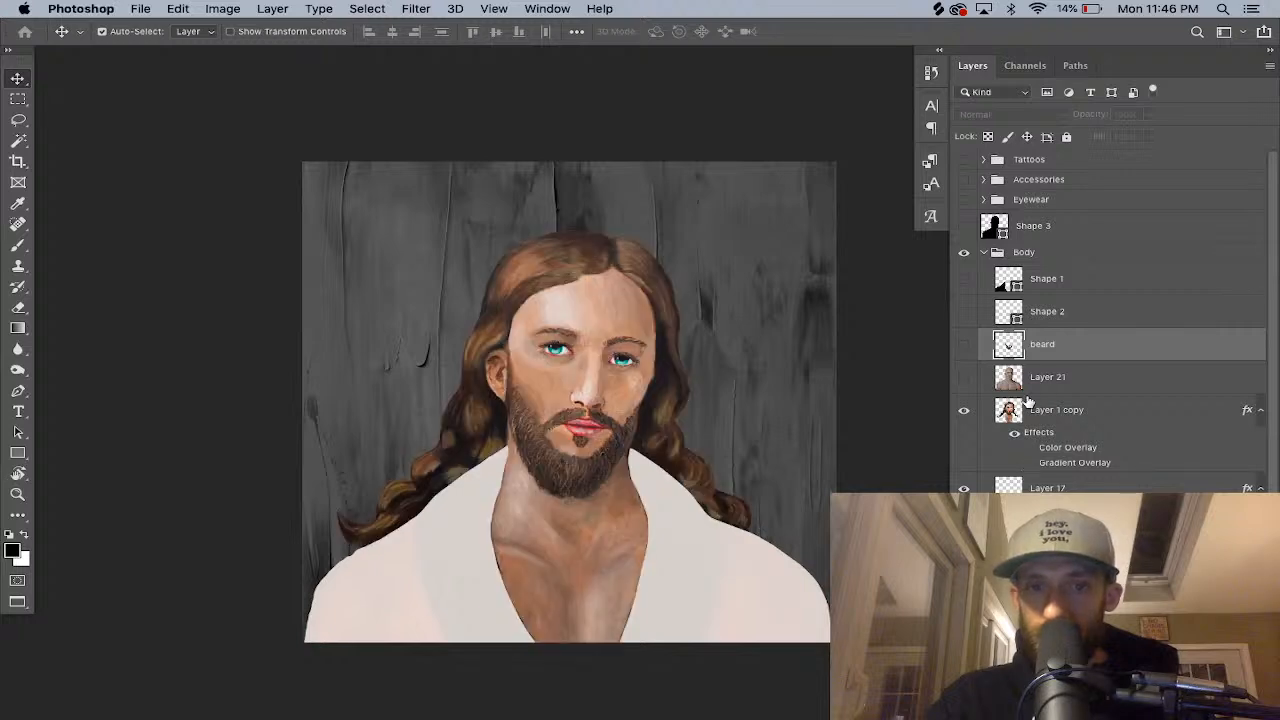
Show and select Layer 21, comparing its figure with the bearded one in Layer 1 copy.
left_click(964, 411)
left_click(964, 411)
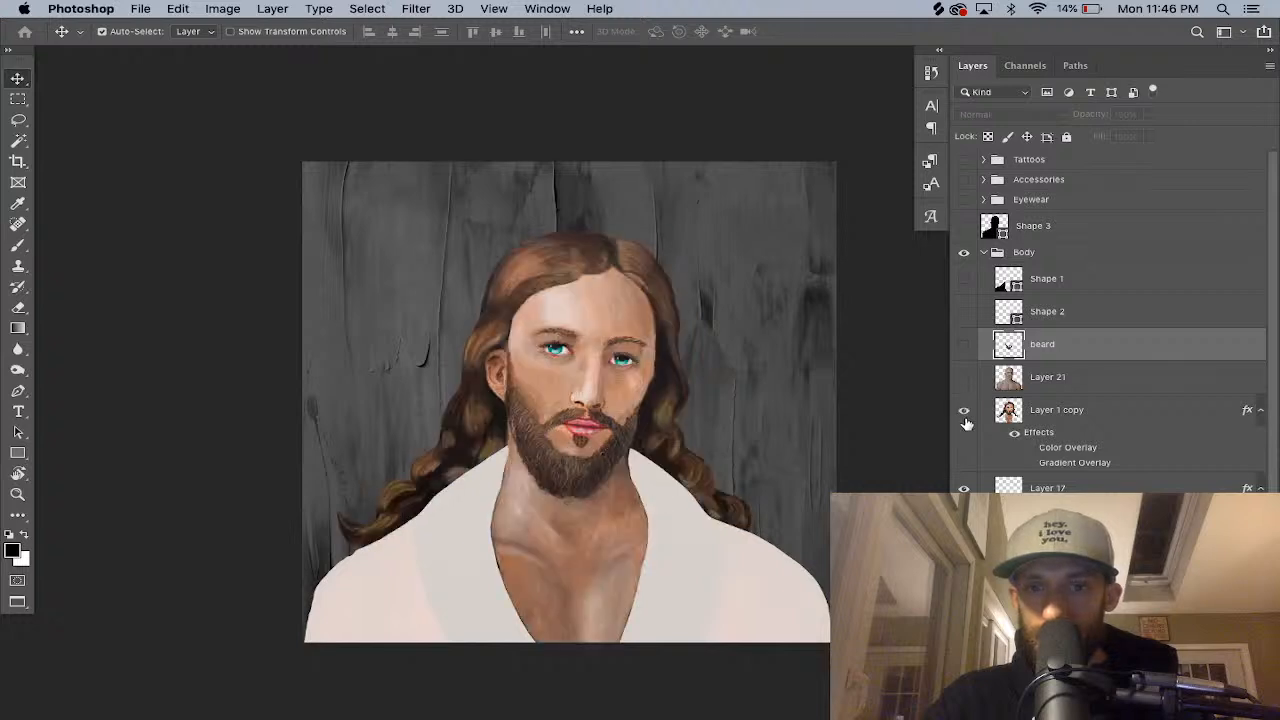
left_click(964, 378)
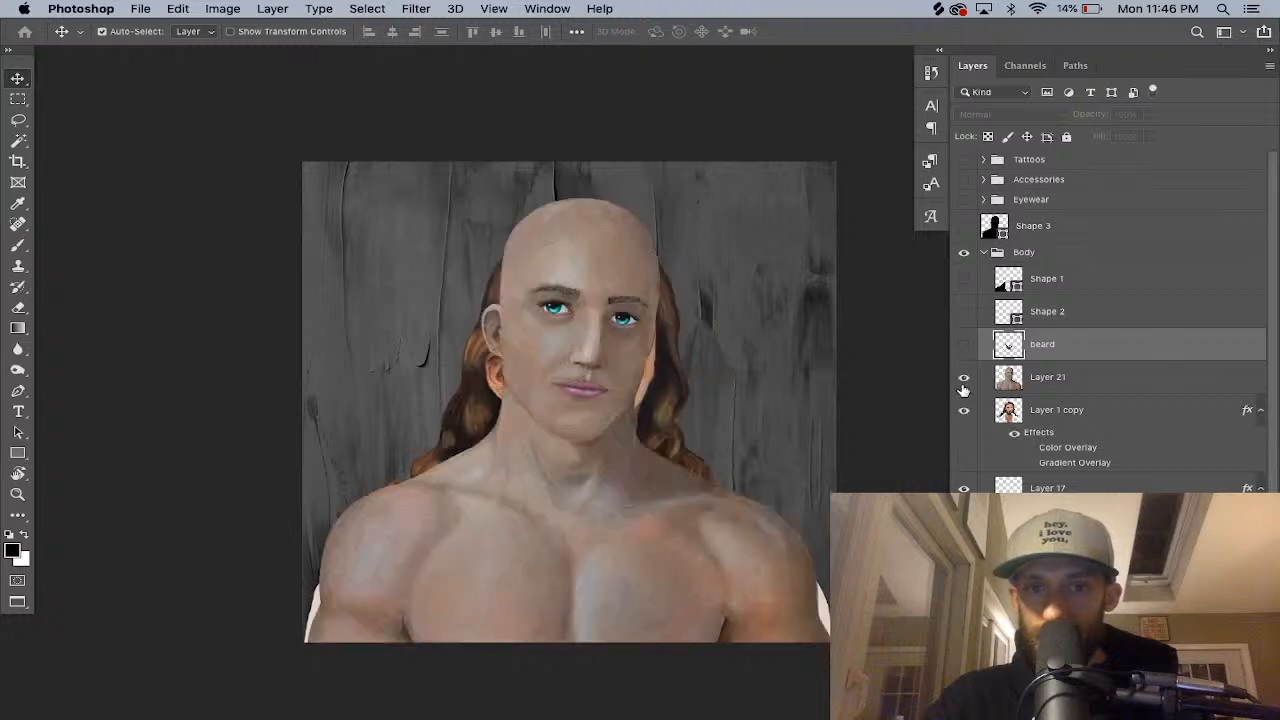
left_click(963, 388)
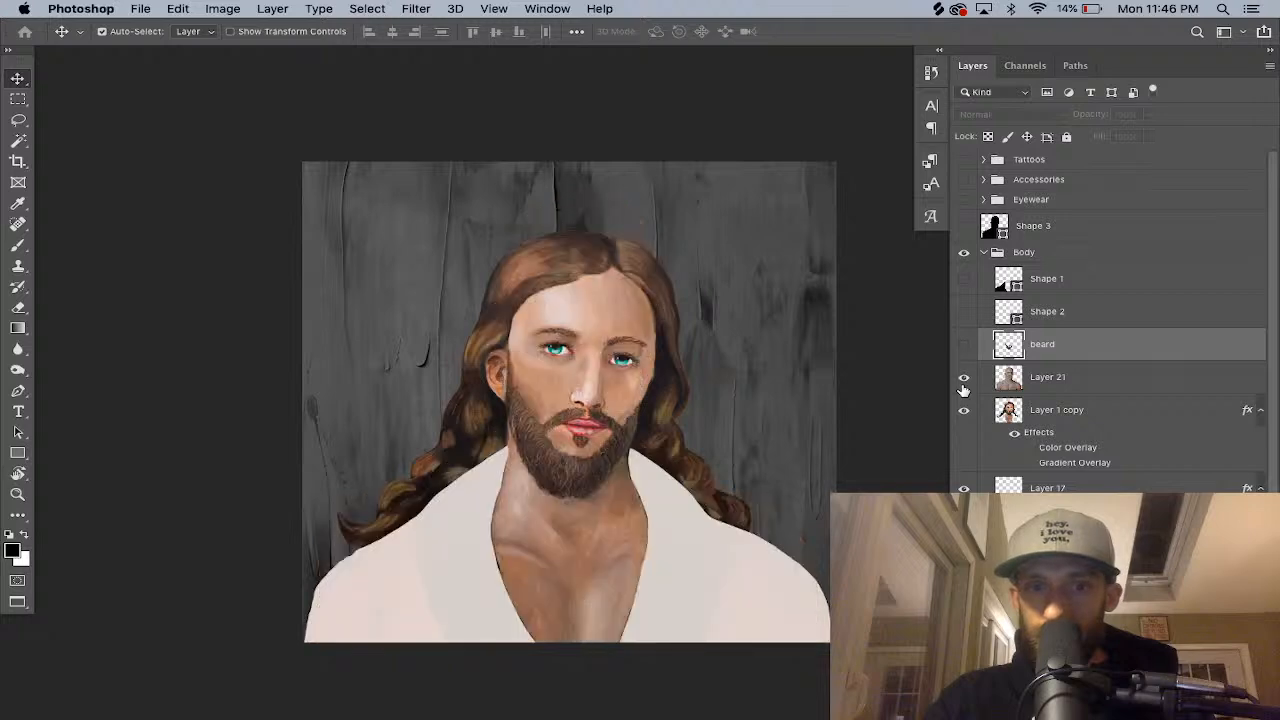
left_click(963, 386)
left_click(1083, 384)
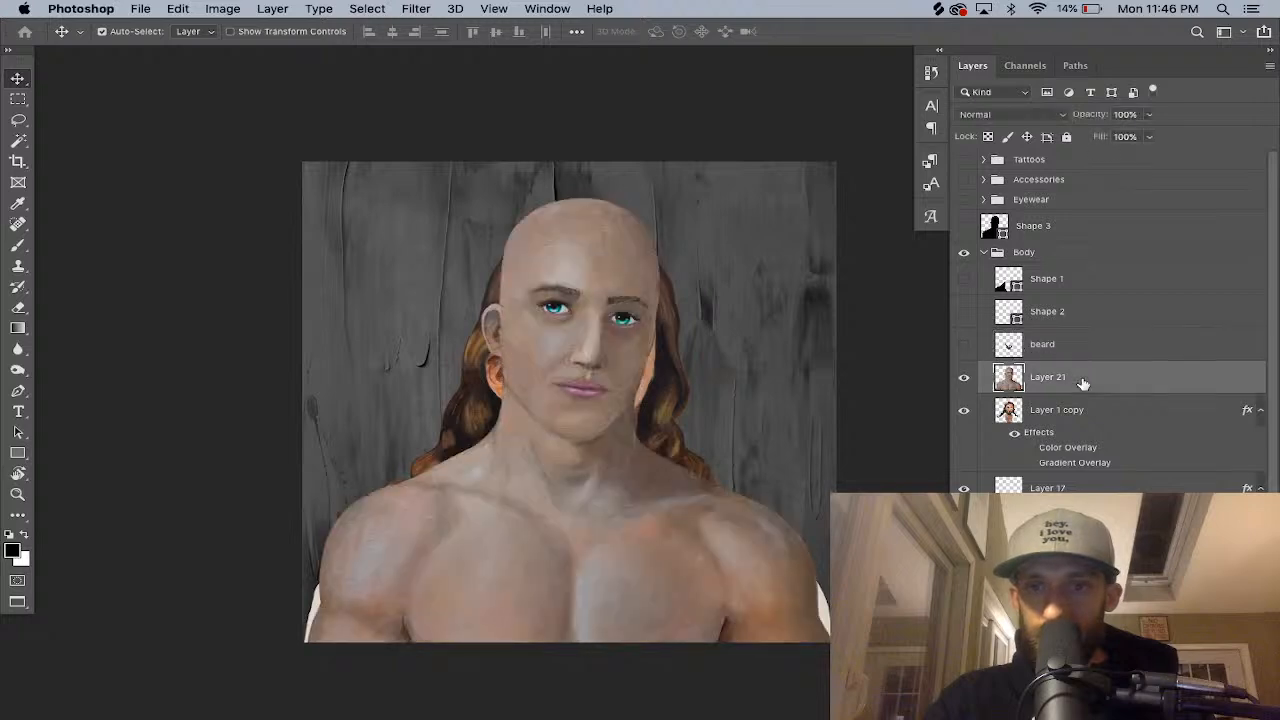
left_click(963, 385)
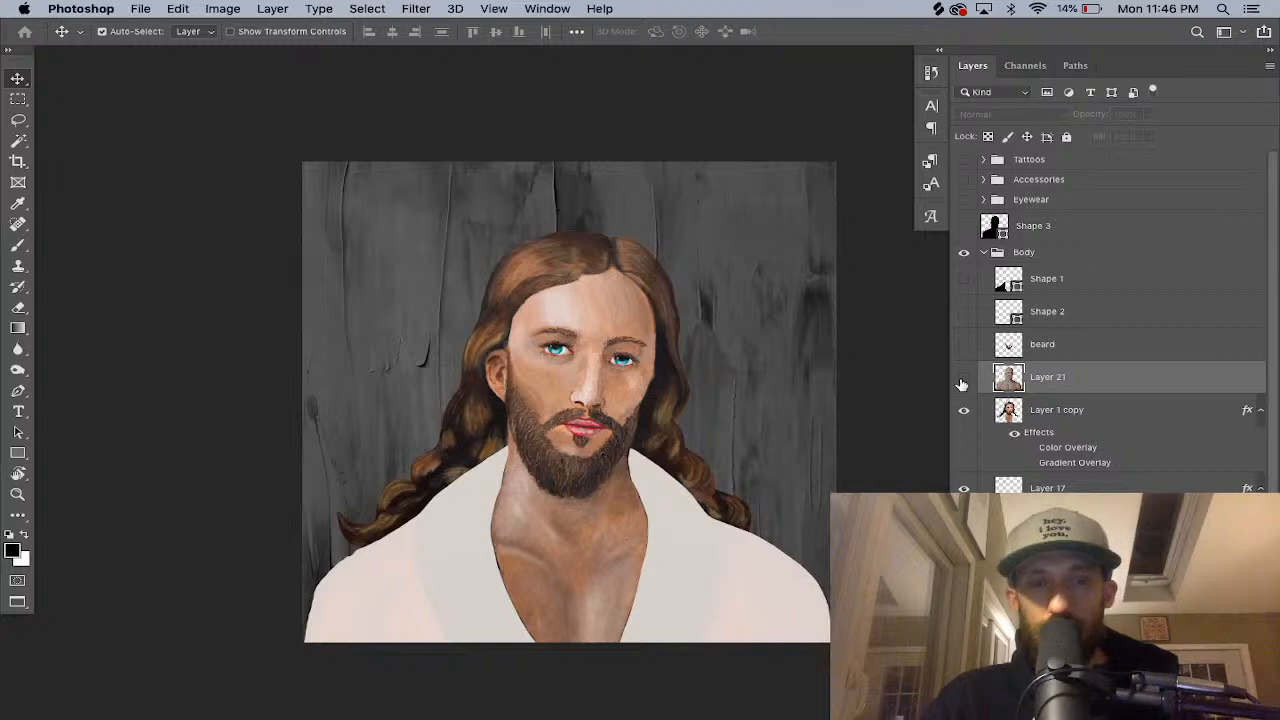
left_click(963, 385)
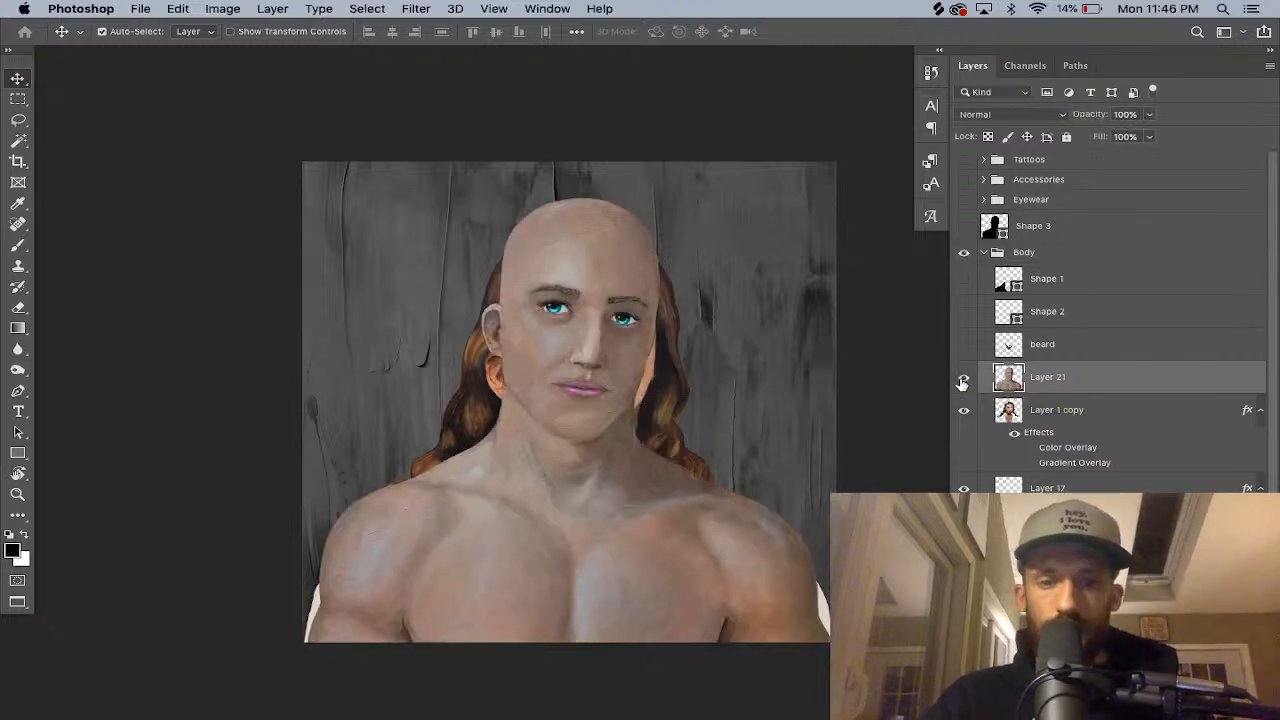
left_click(963, 385)
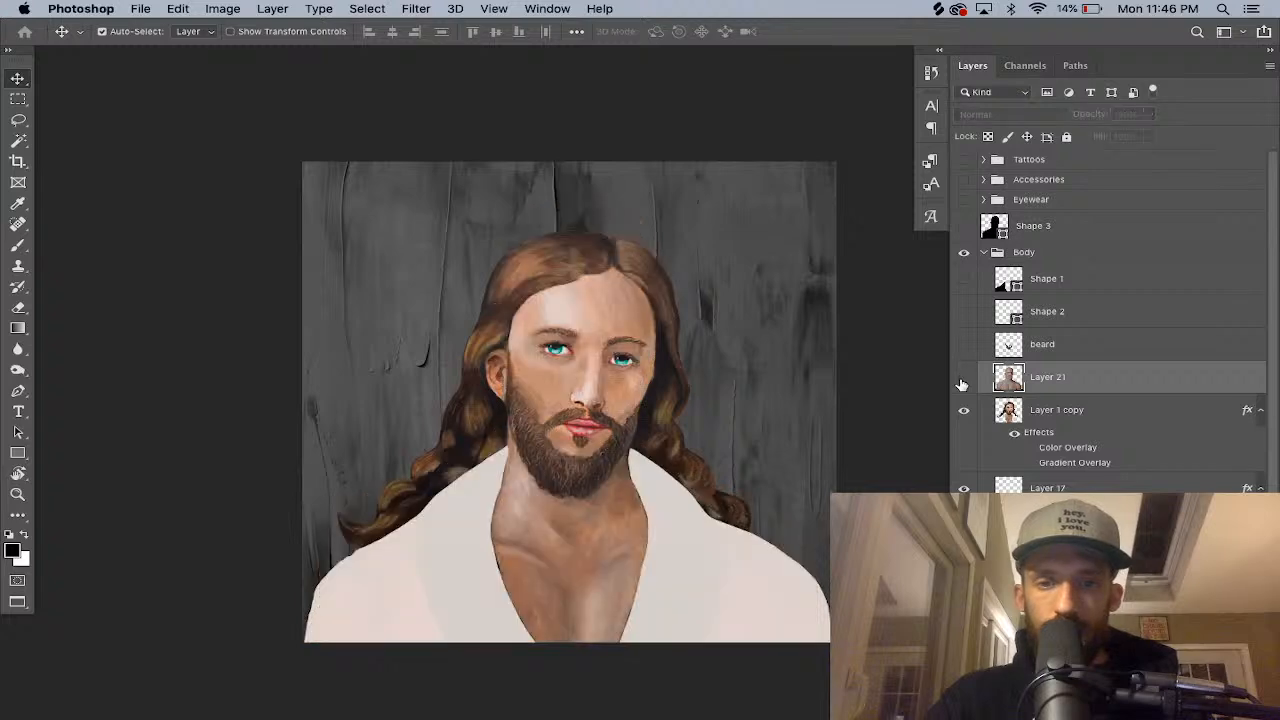
left_click(963, 385)
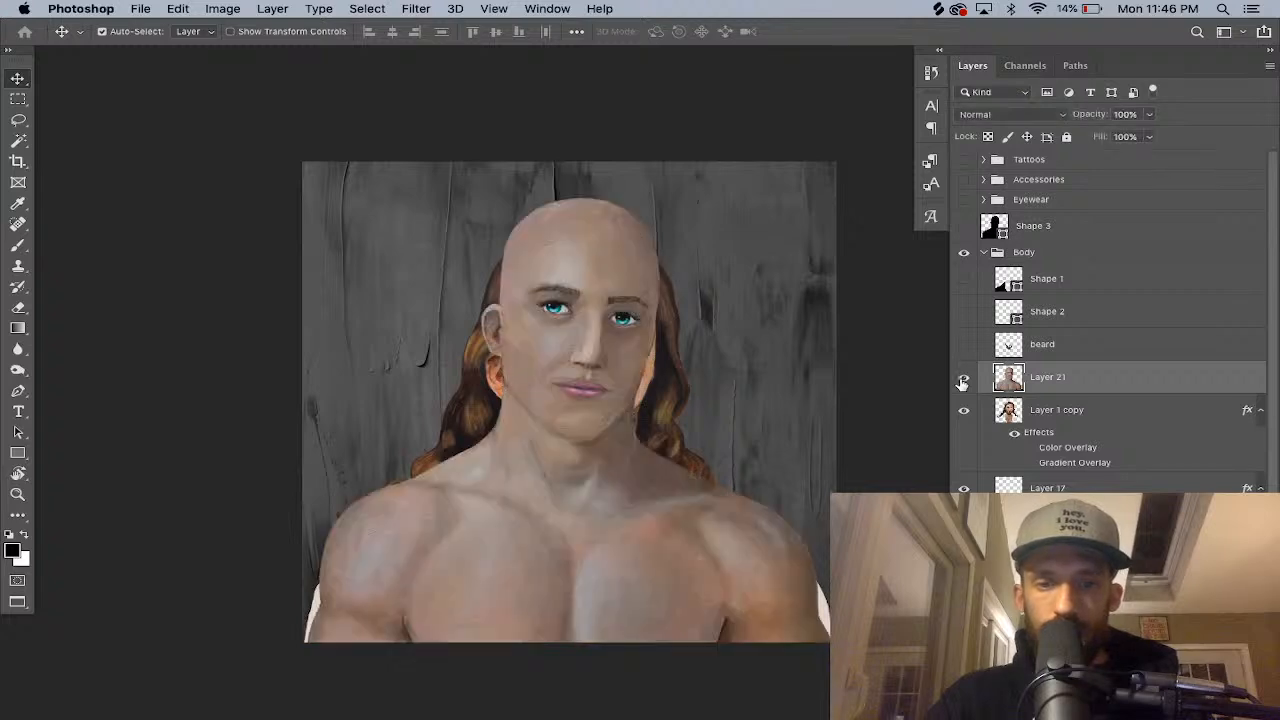
Try a Levels adjustment on Layer 21 with the output white level at 255.
key("super+l")
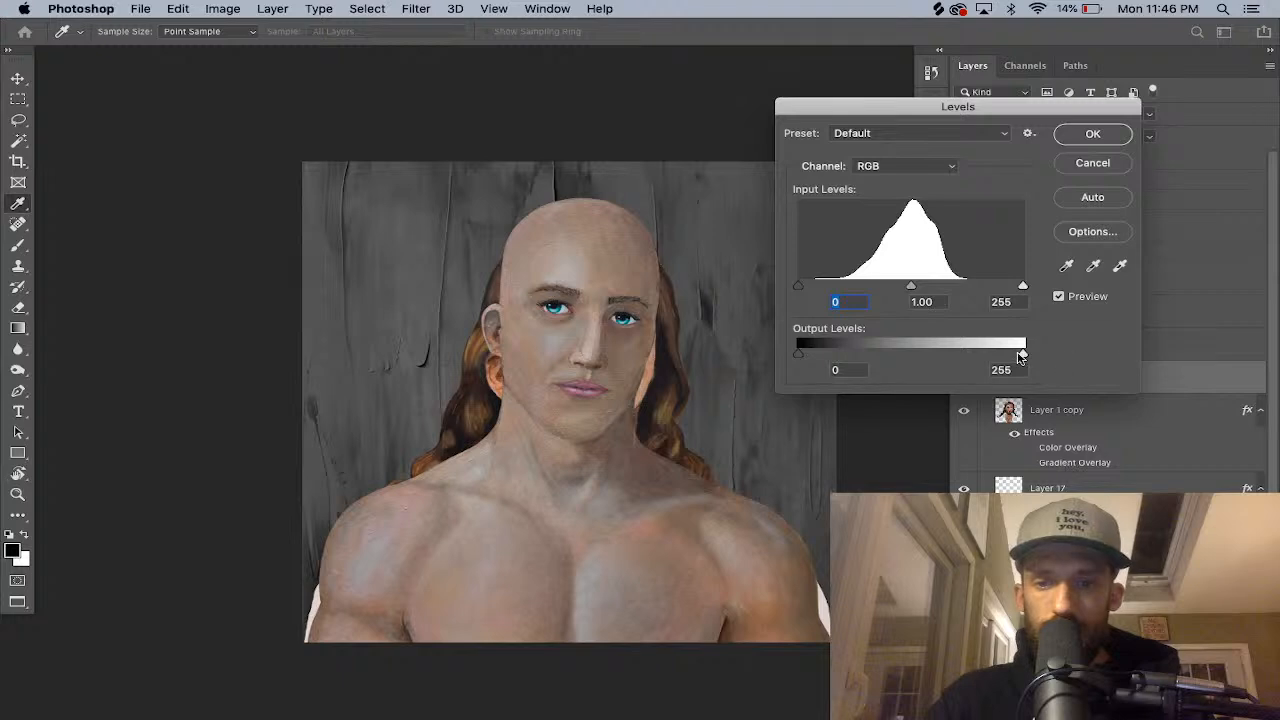
left_click_drag(1022, 356, 1063, 354)
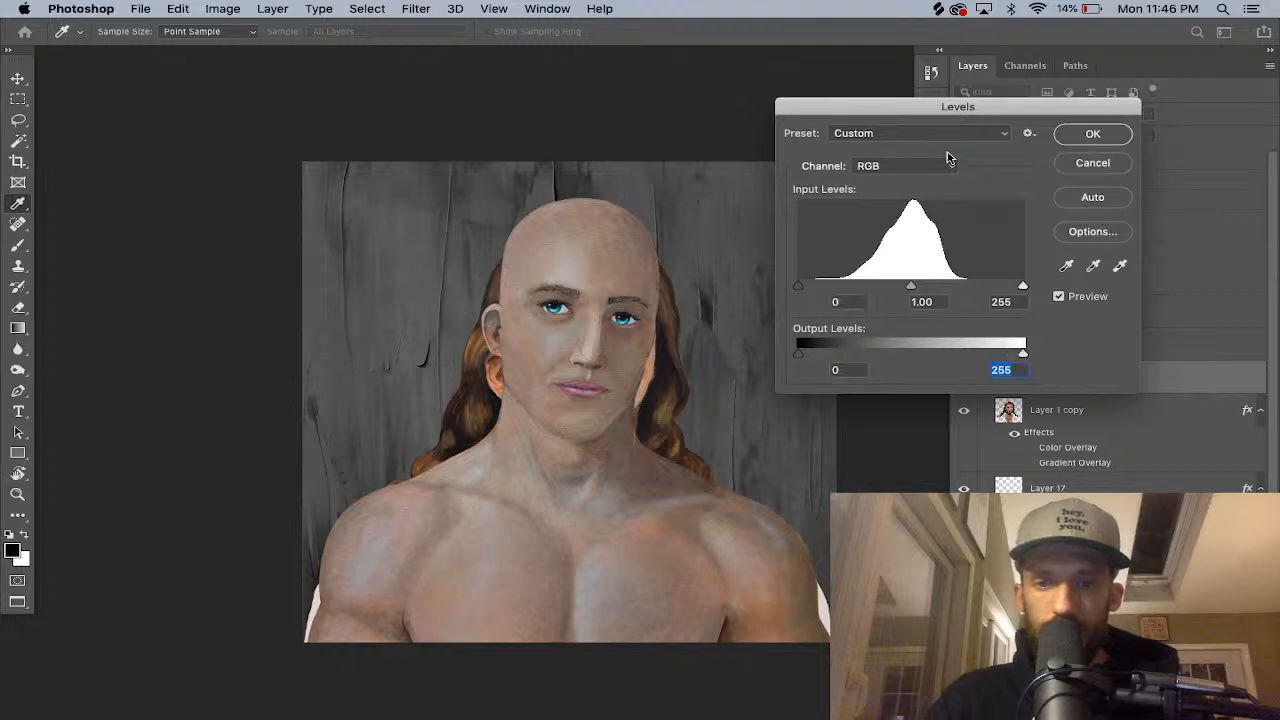
left_click(1087, 134)
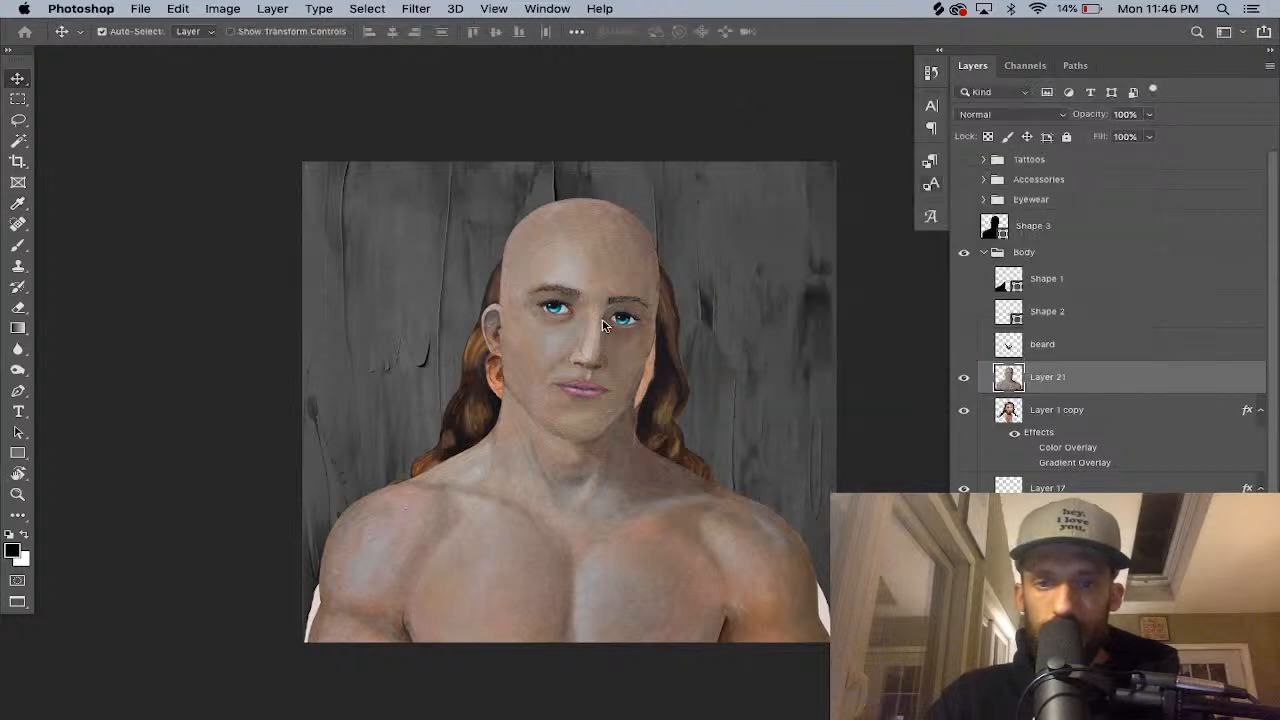
key("super+z")
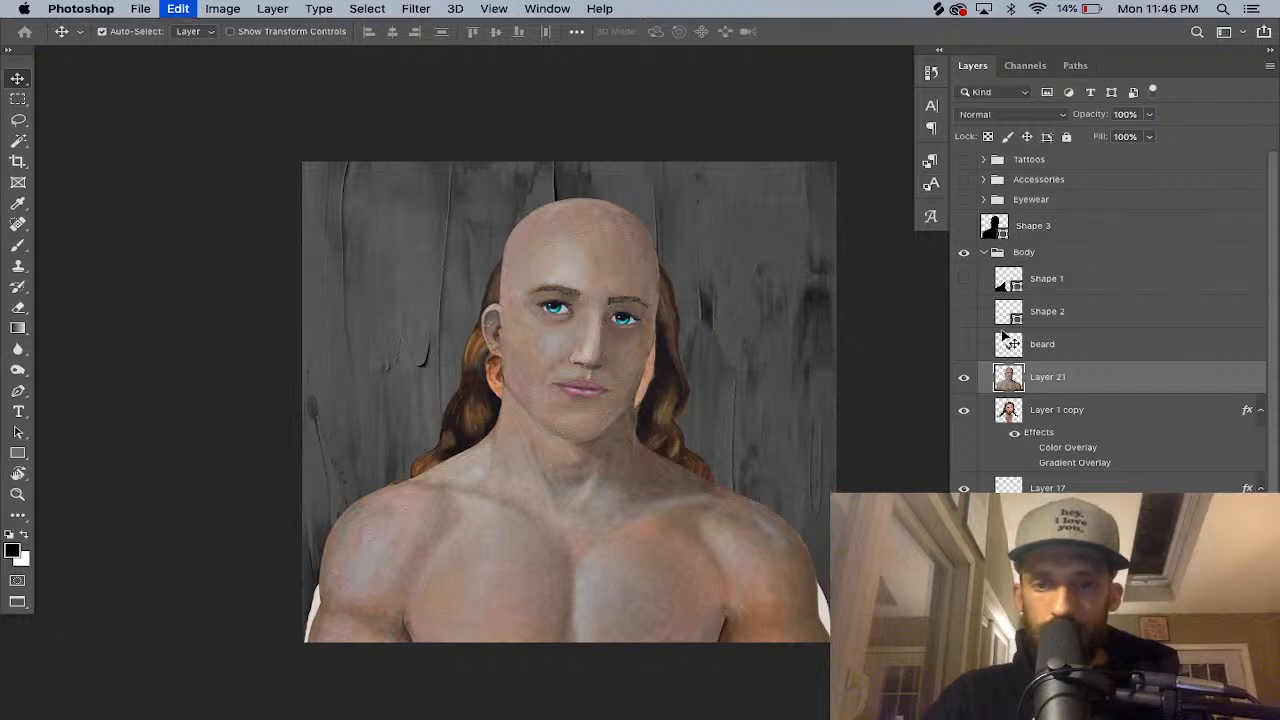
Check Layer 21 against the Layer 1 copy figure underneath by hiding and showing it once more.
left_click(965, 379)
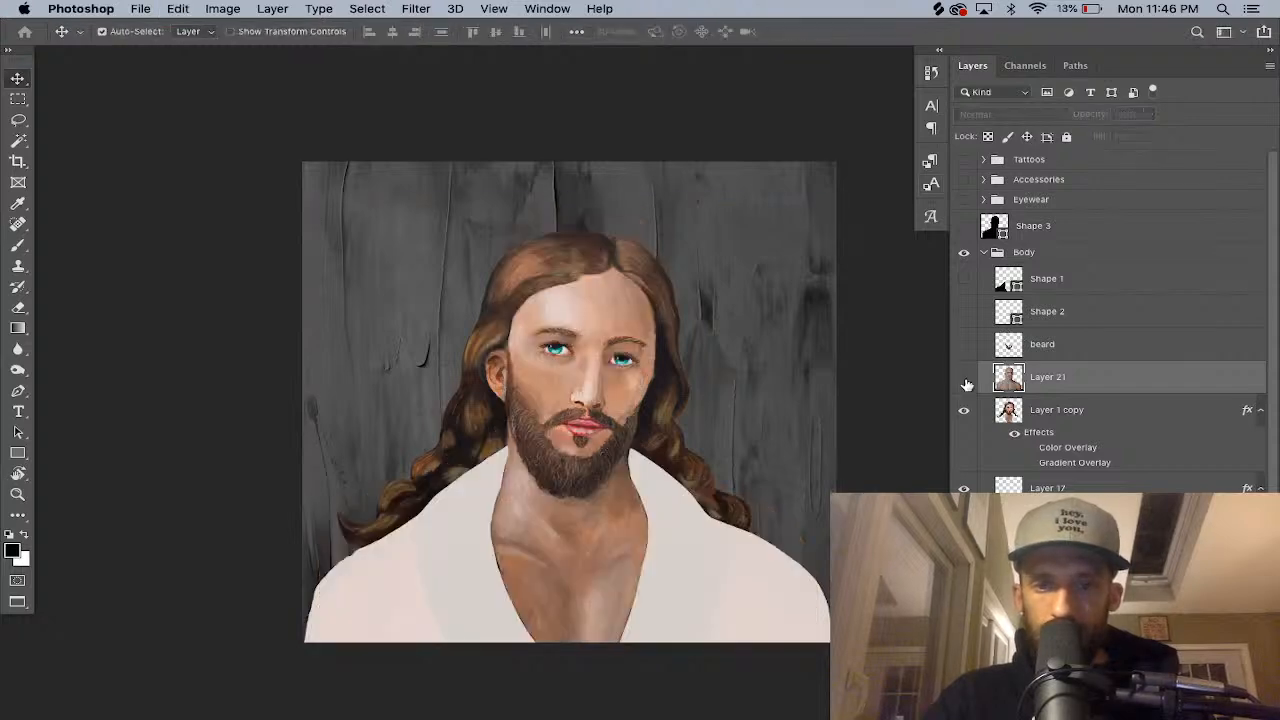
left_click(964, 377)
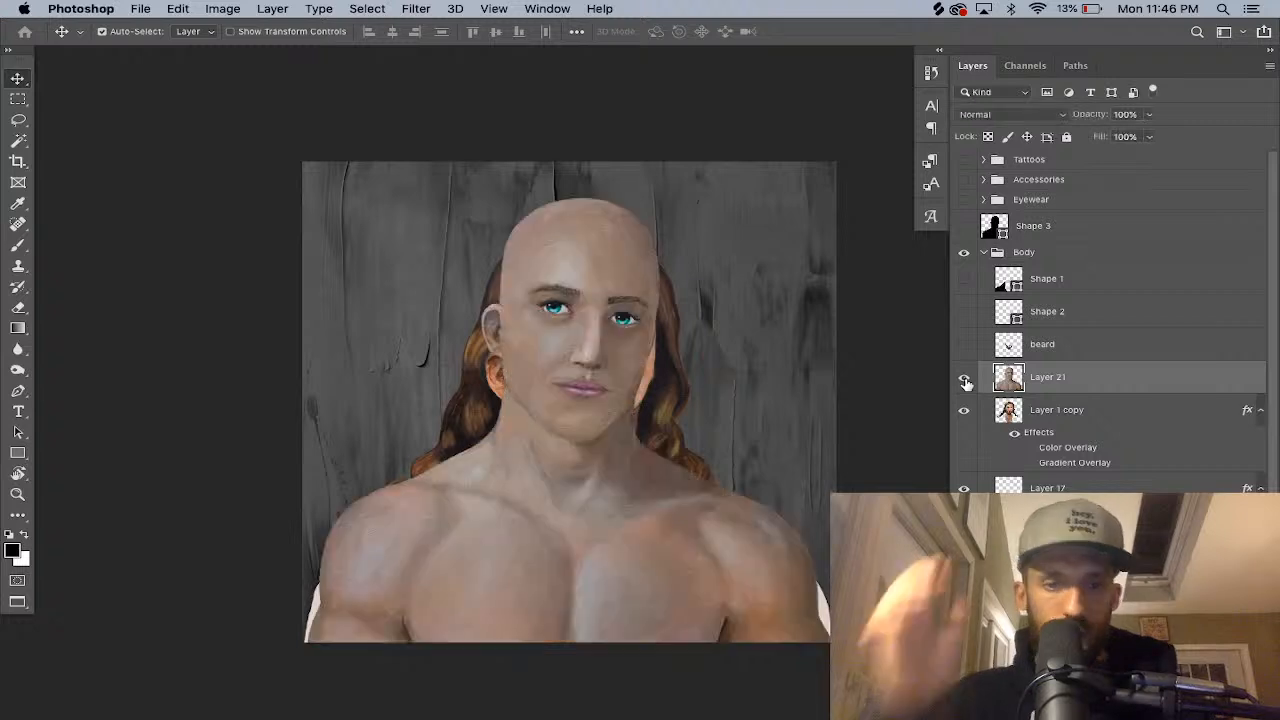
Apply a Levels adjustment to Layer 21 with the input black level at 4 and the input white level at 218.
key("super+l")
left_click_drag(1021, 289, 982, 289)
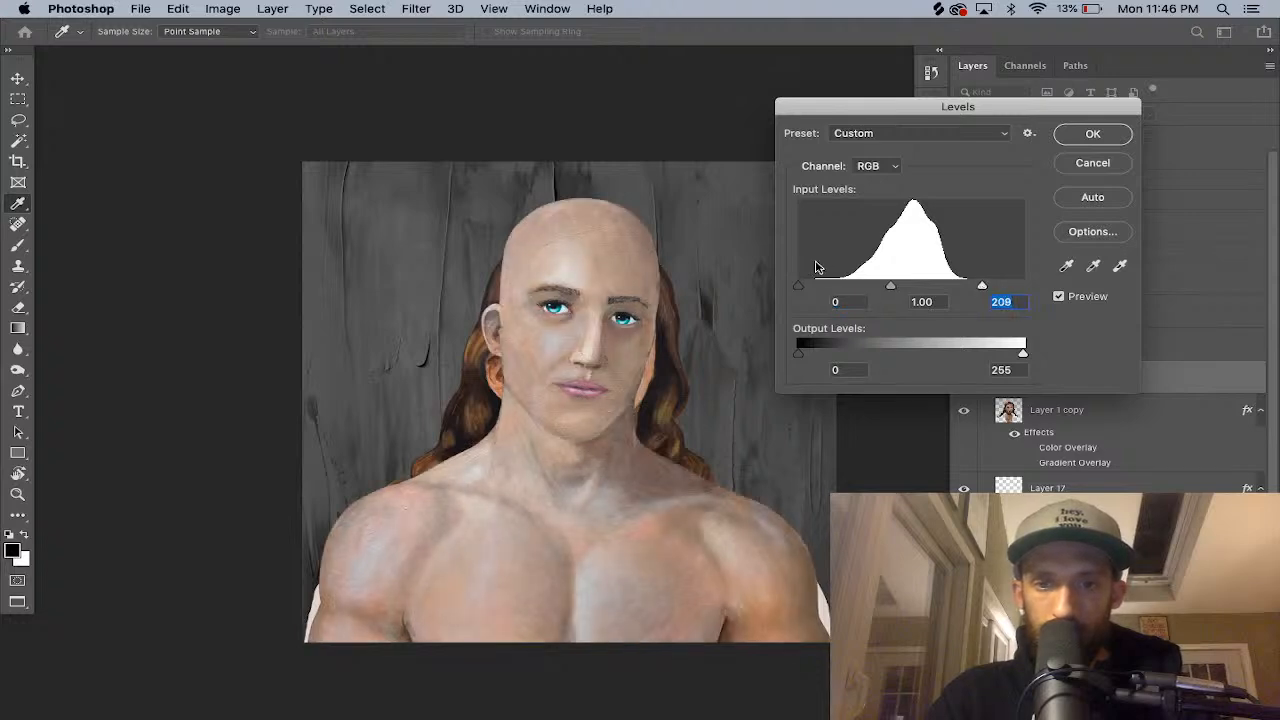
mouse_move(799, 288)
left_mouse_down()
mouse_move(815, 289)
mouse_move(801, 290)
left_mouse_up()
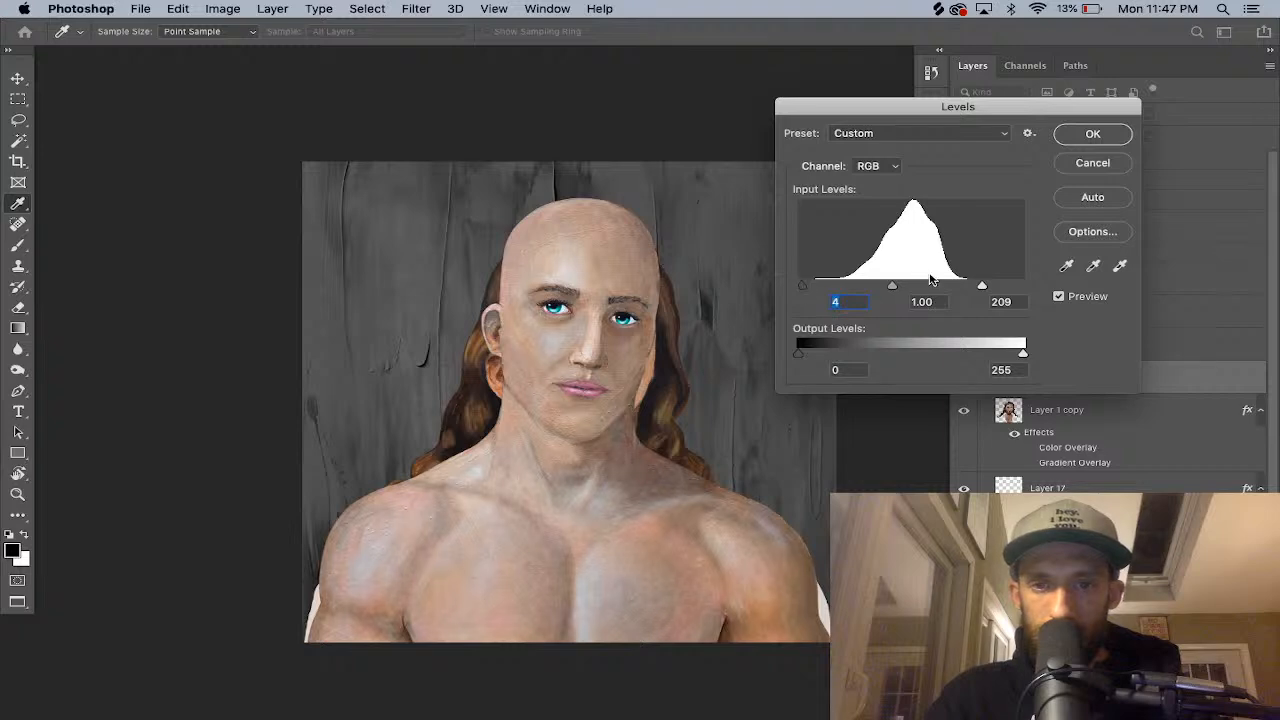
left_click(1059, 297)
left_click(1060, 298)
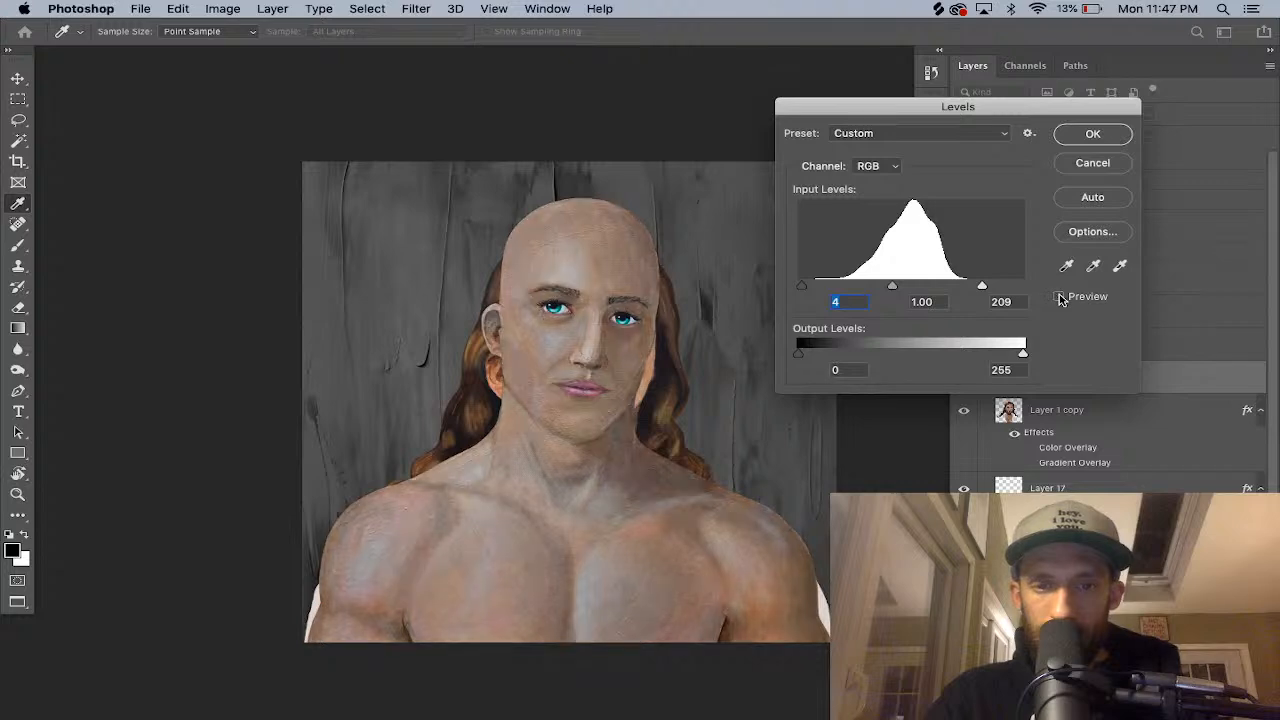
left_click(1060, 298)
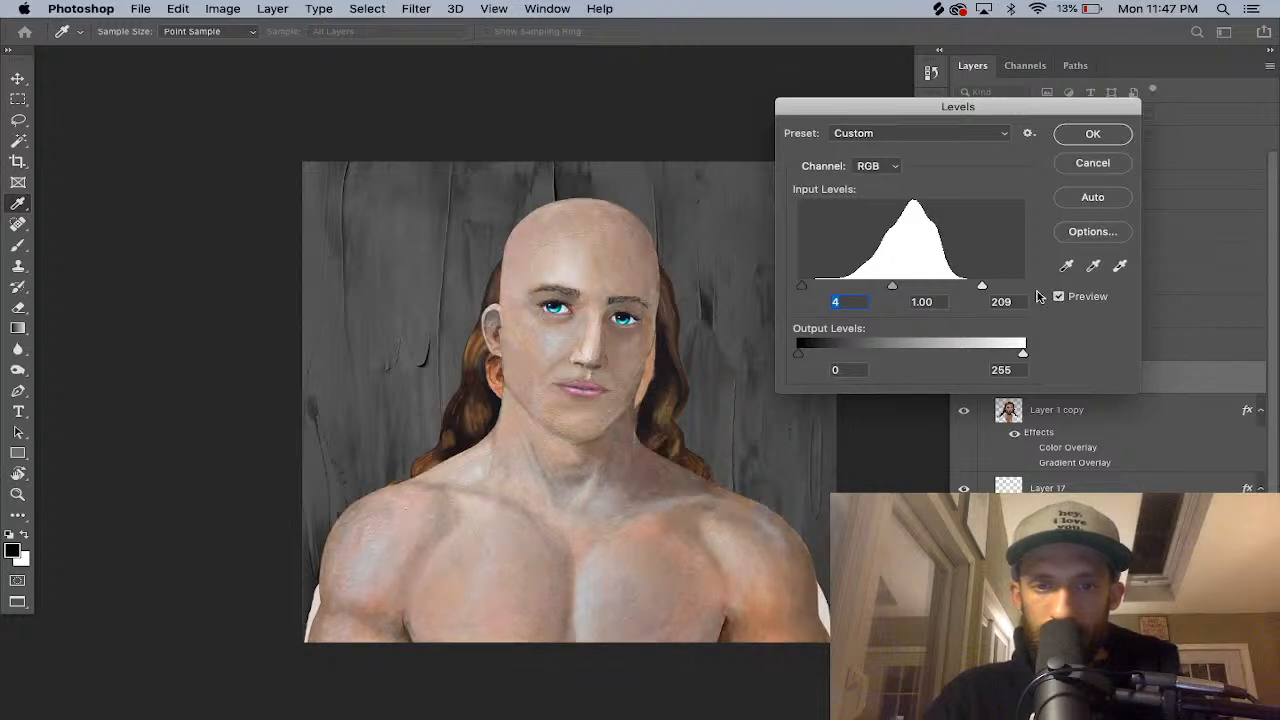
left_click_drag(983, 286, 991, 287)
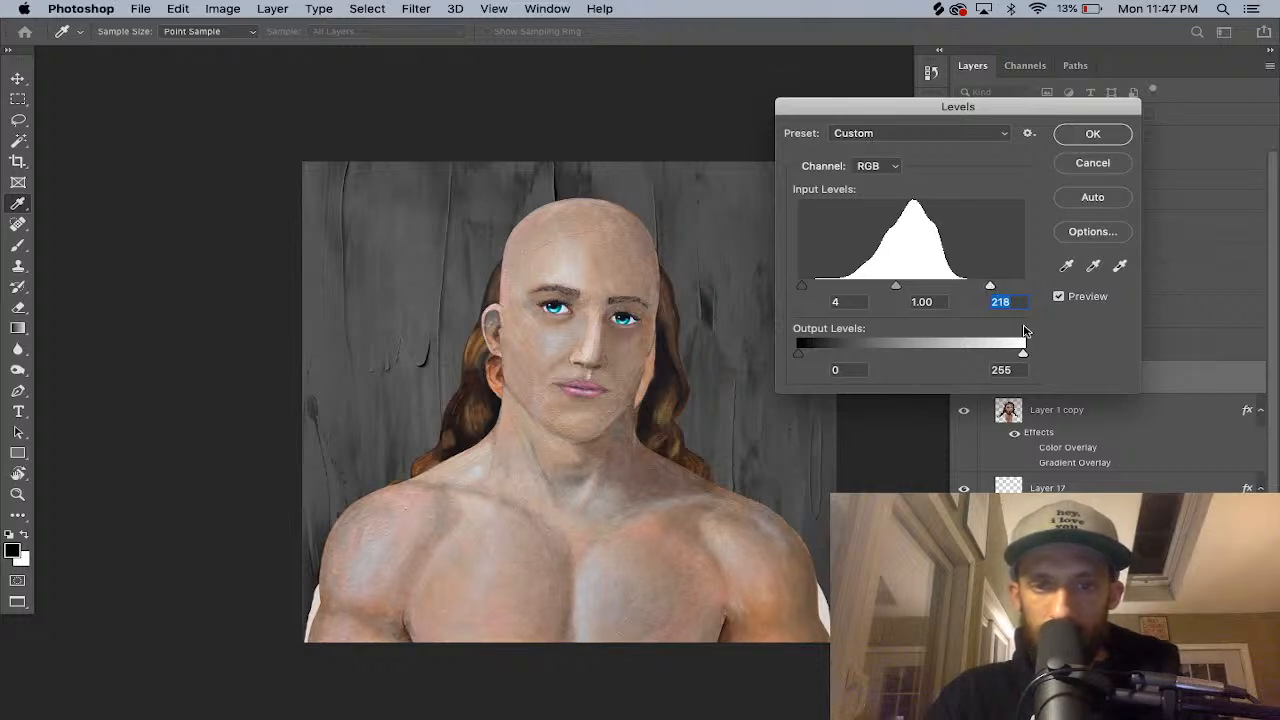
left_click(1086, 133)
Compare Layer 21's skin tone with the bearded figure, and raise Layer 21's saturation to +15 with Hue/Saturation.
left_click(964, 377)
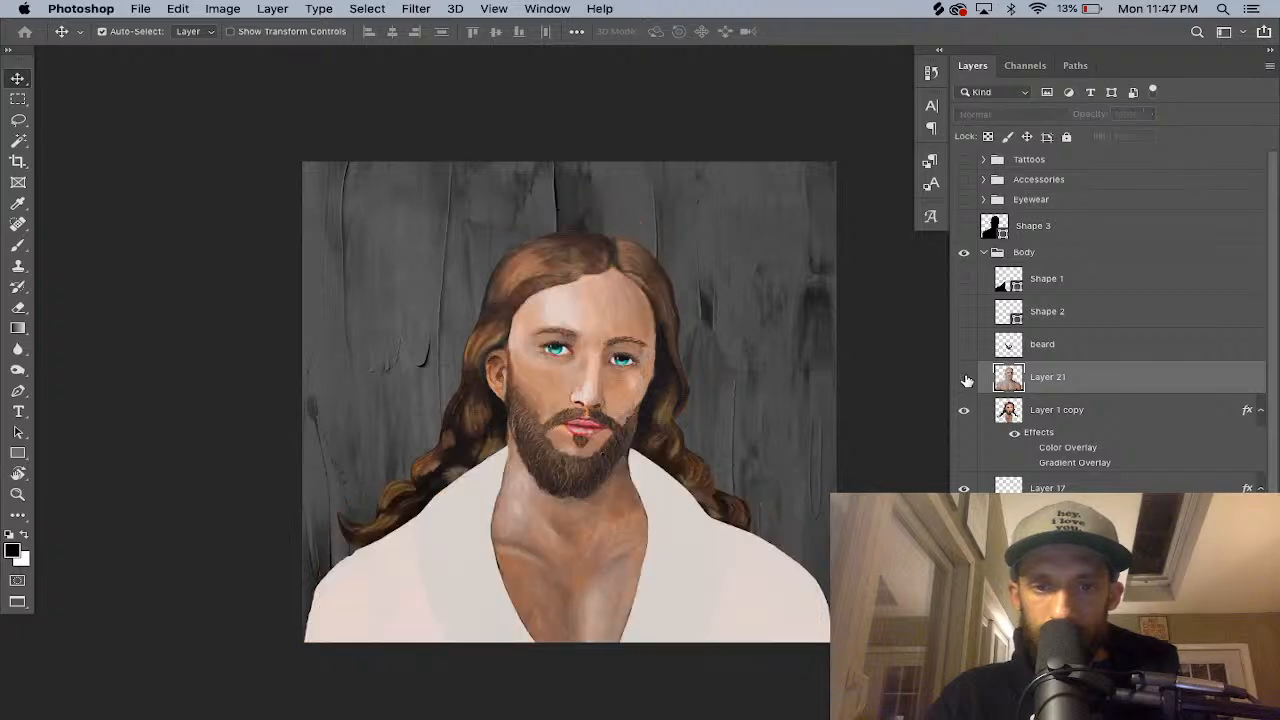
left_click(965, 378)
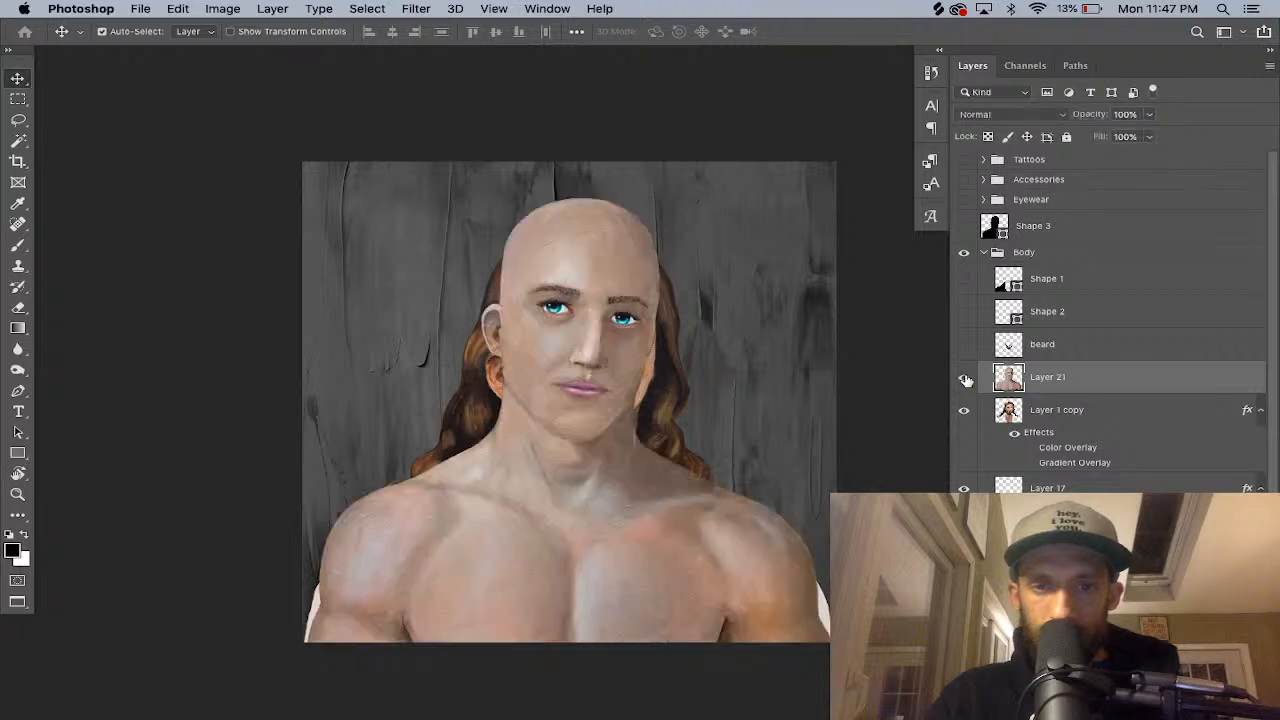
left_click(965, 378)
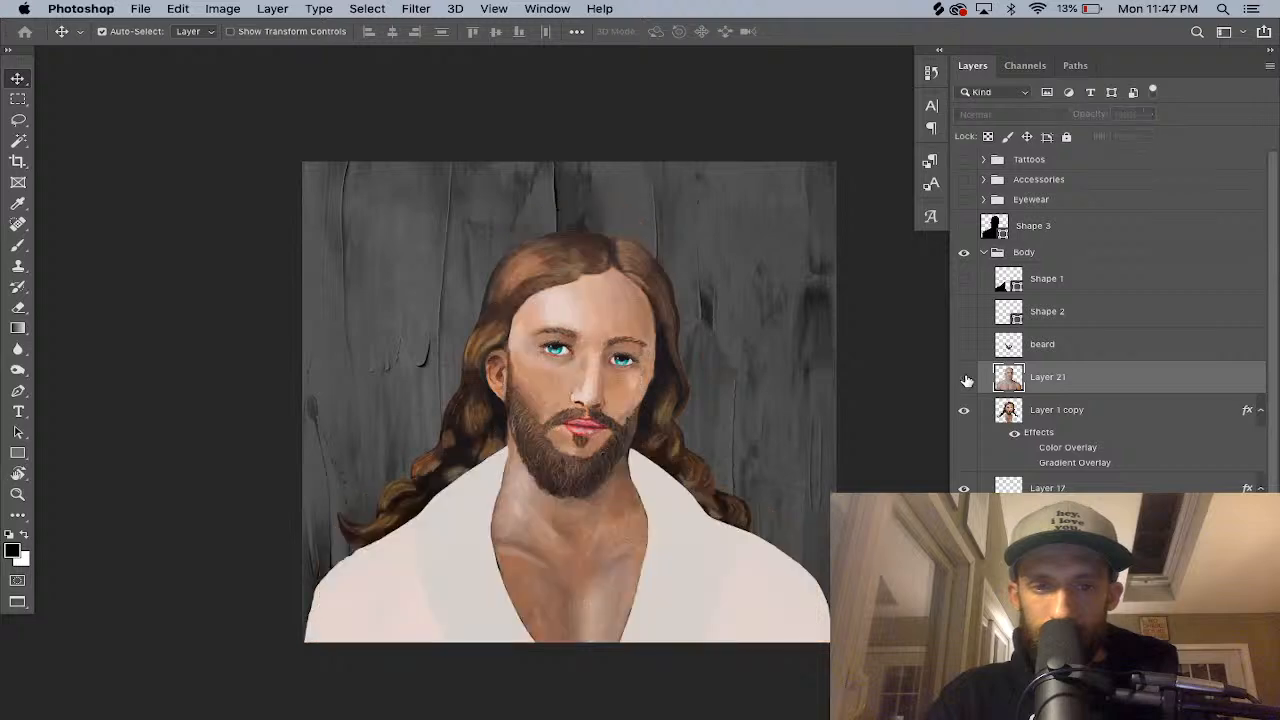
left_click(965, 378)
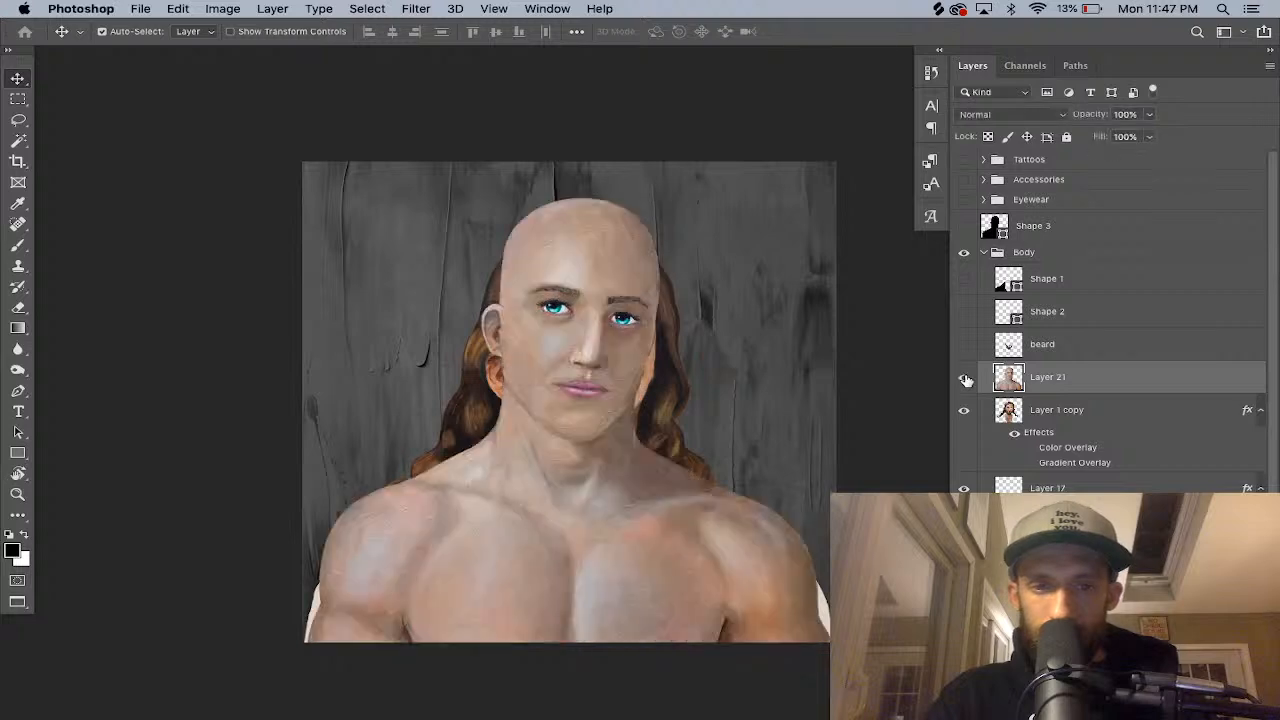
key("super+u")
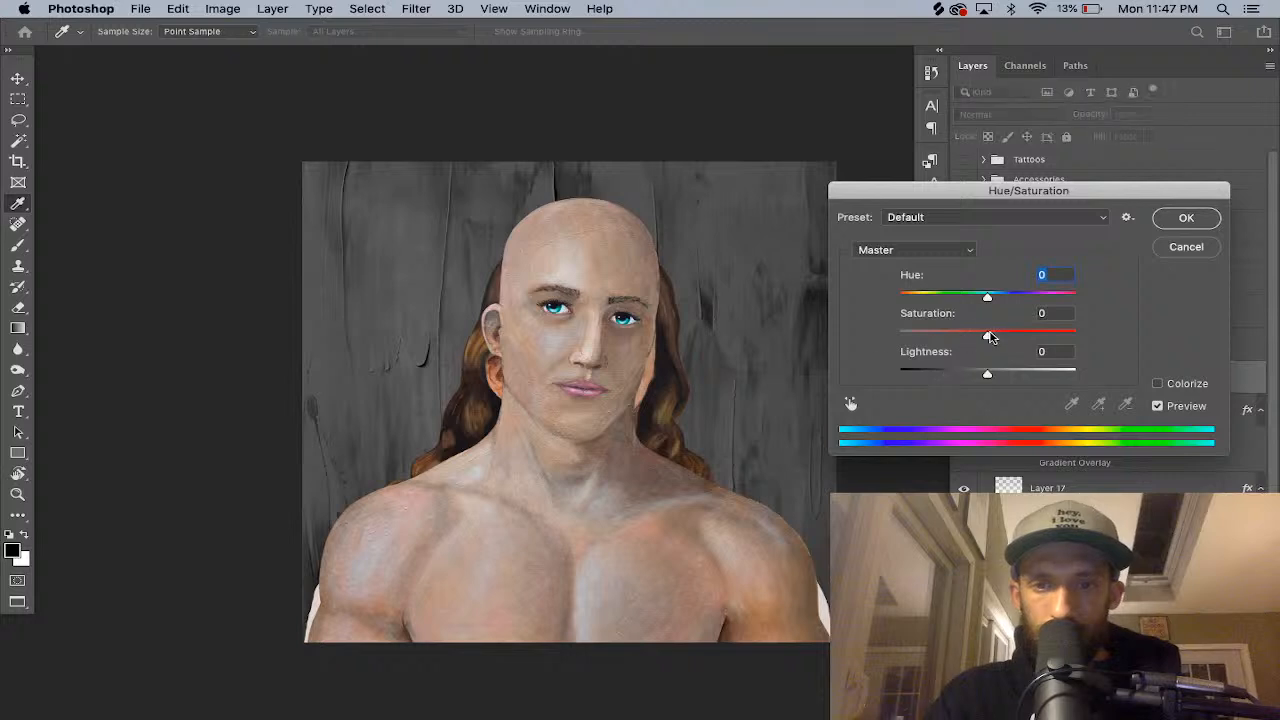
left_click_drag(988, 338, 1002, 339)
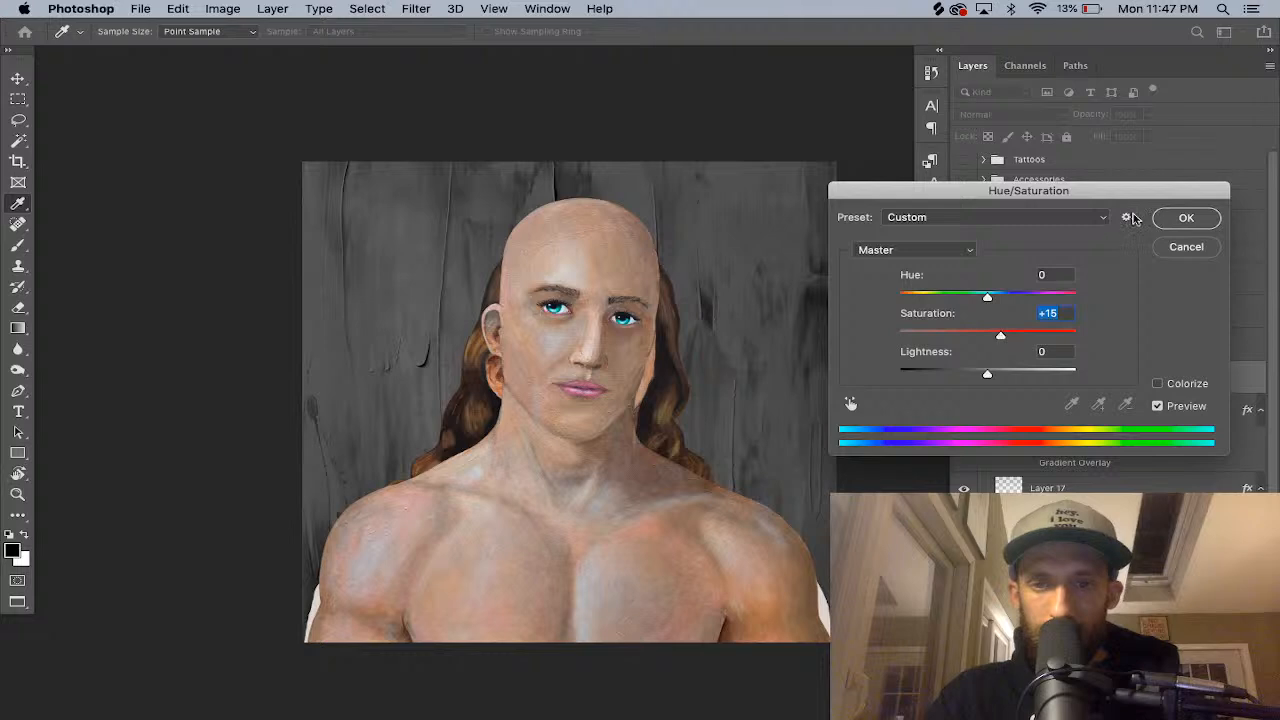
left_click(1165, 217)
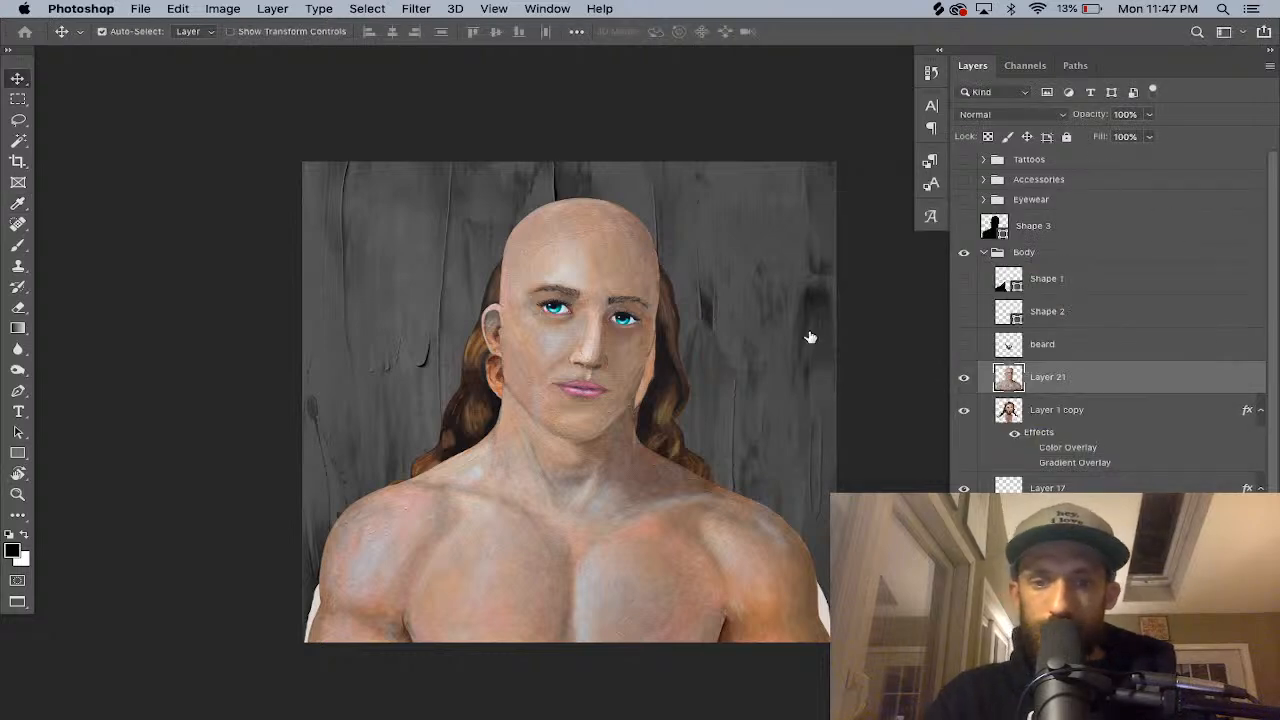
Move the bald figure on Layer 21 down over the bearded face in Layer 1 copy and nudge it sideways into alignment.
key("super+t")
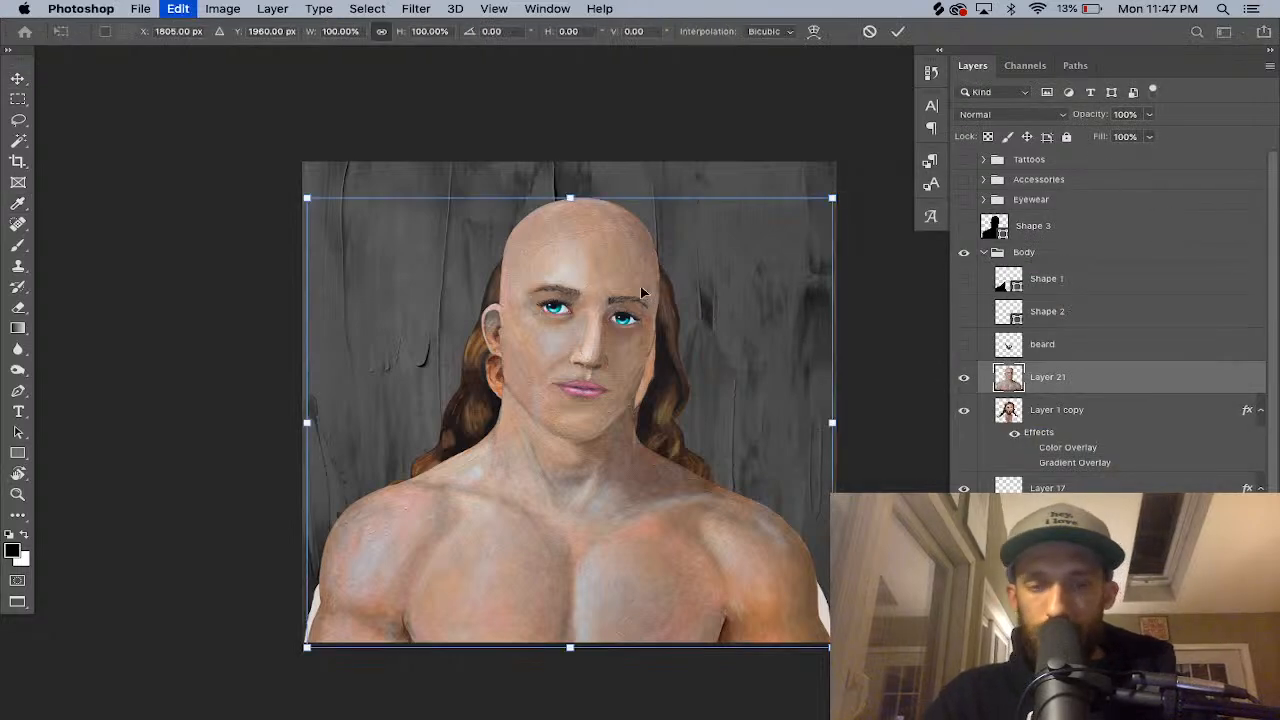
left_click_drag(630, 306, 625, 341)
key("Left")
key("Left")
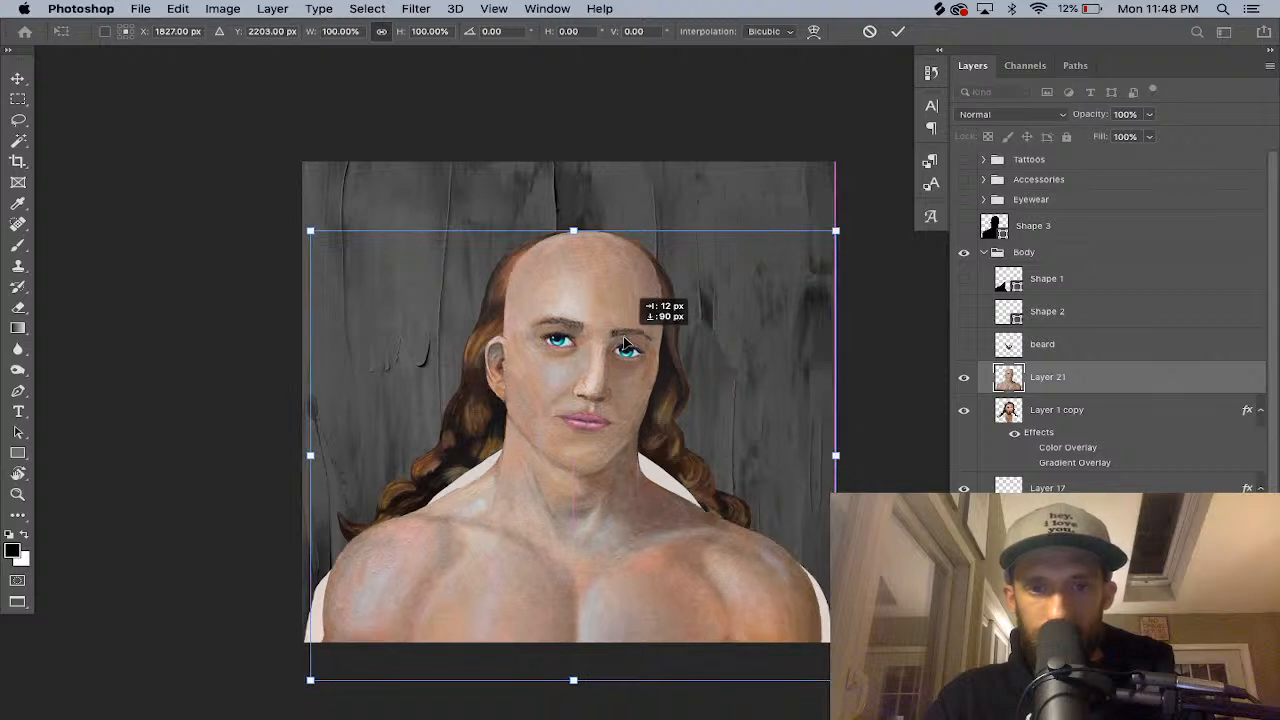
left_click_drag(625, 345, 624, 340)
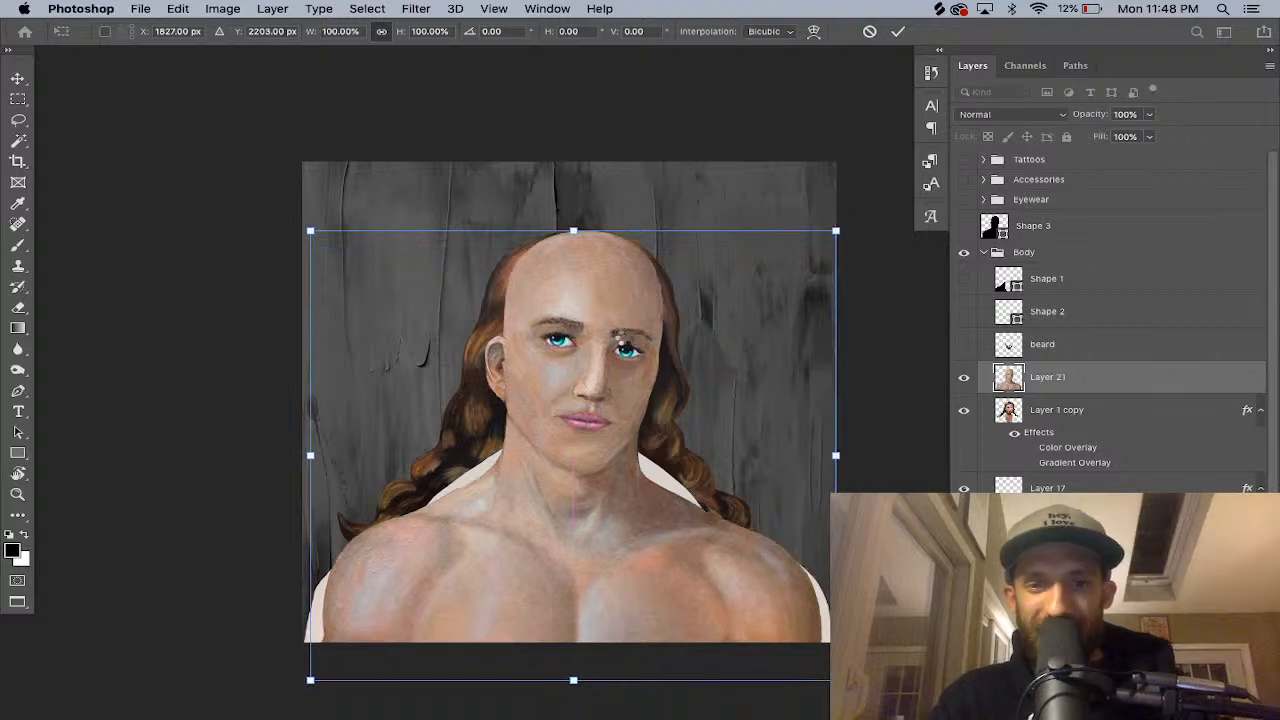
key("Return")
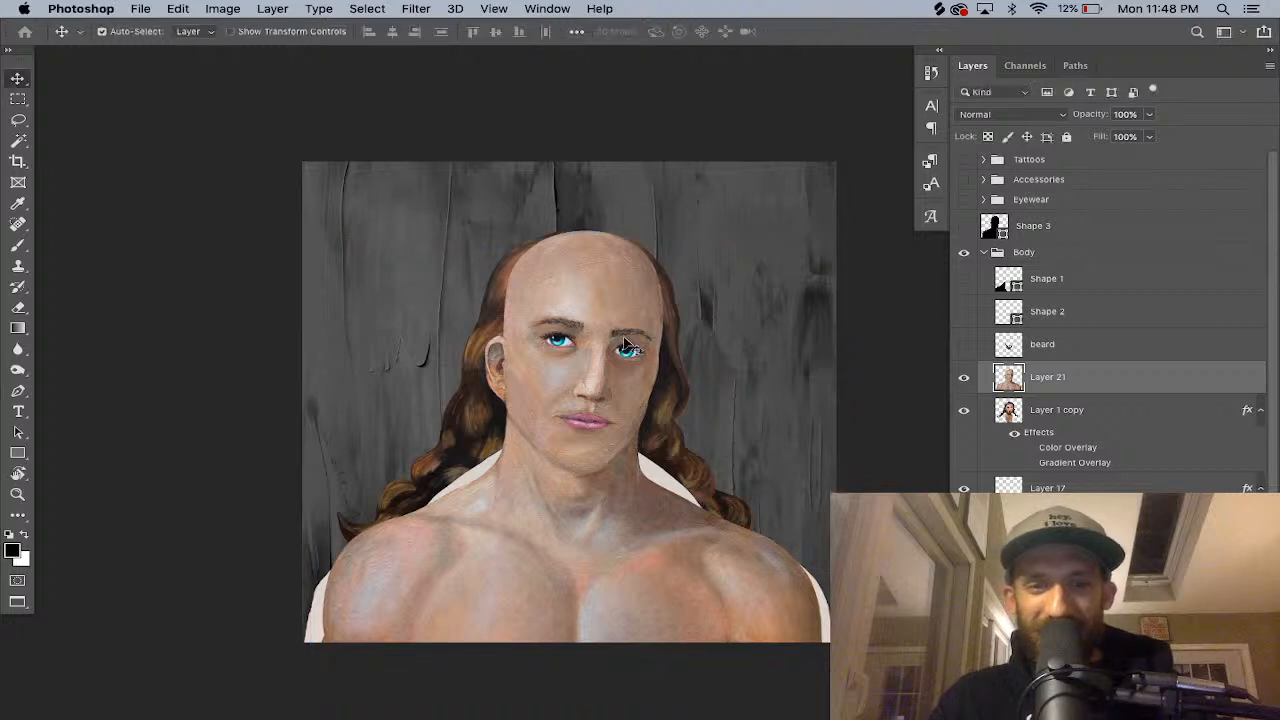
key("Right")
key("Right")
key("Right")
key("Right")
key("Right")
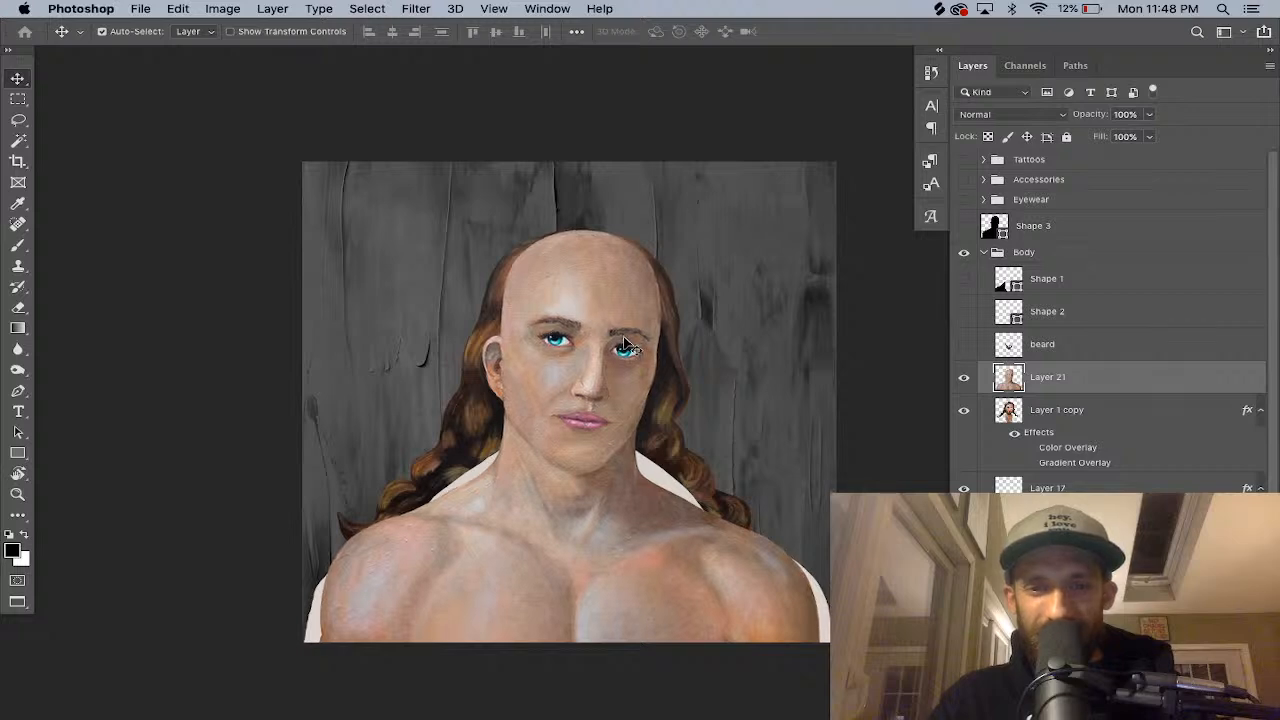
Hide Layer 1 copy and Layer 21 in the Body group.
left_click(962, 414)
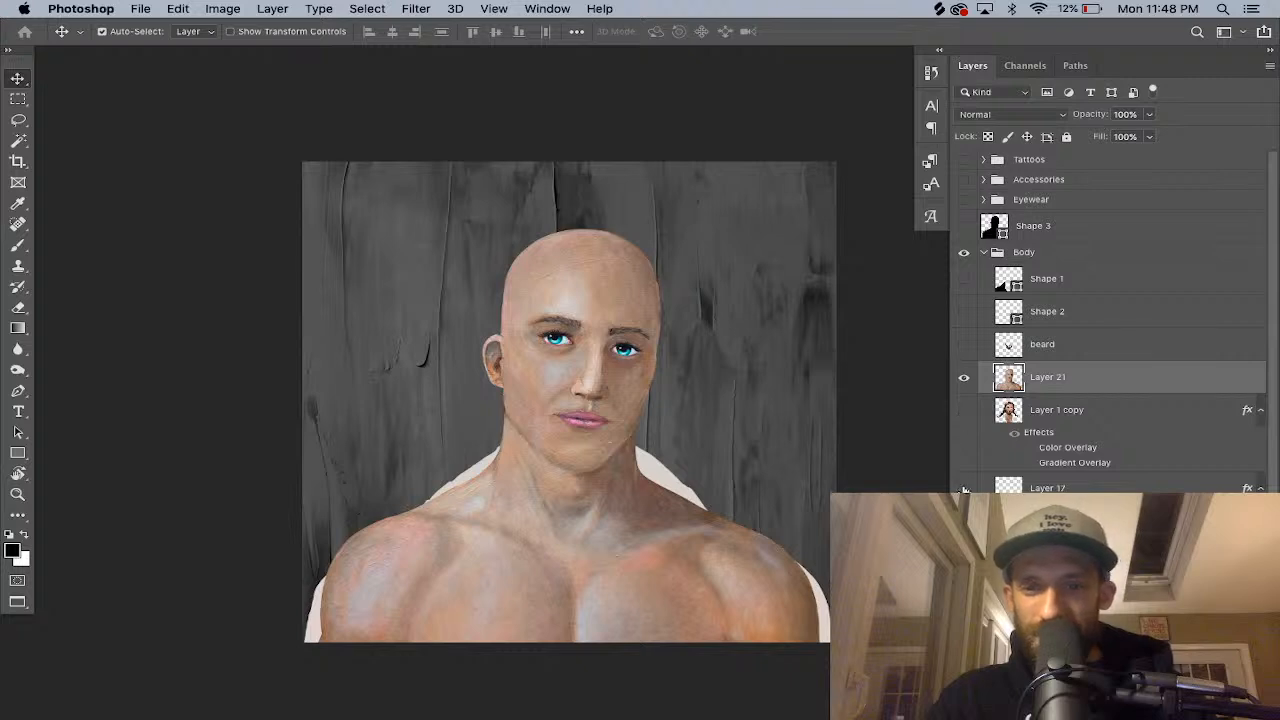
left_click(963, 488)
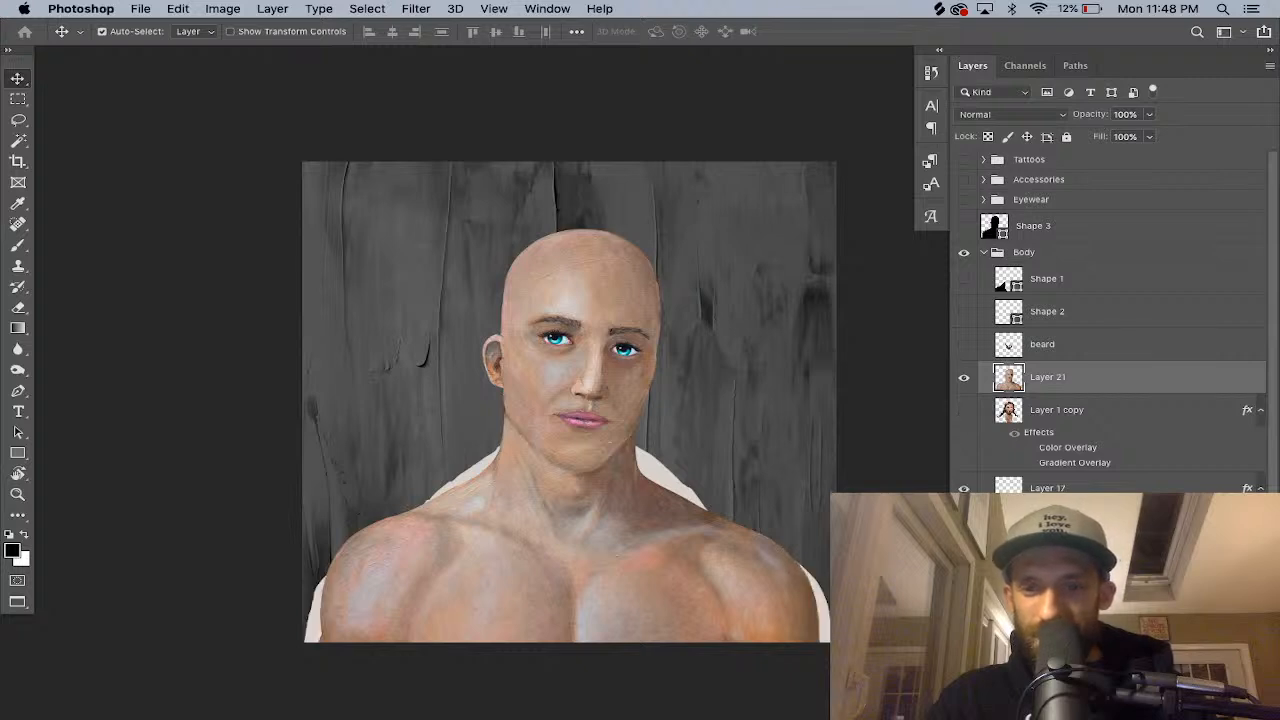
left_click(1047, 488)
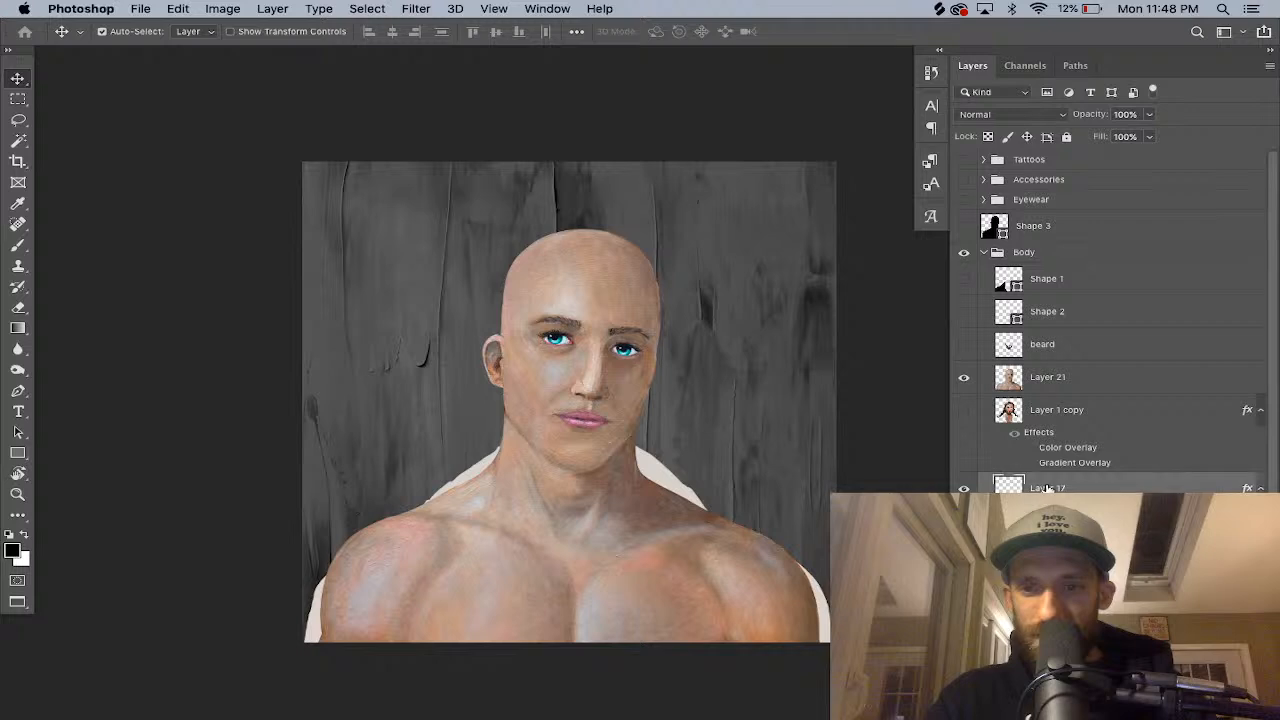
left_click(1050, 425)
left_click(964, 377)
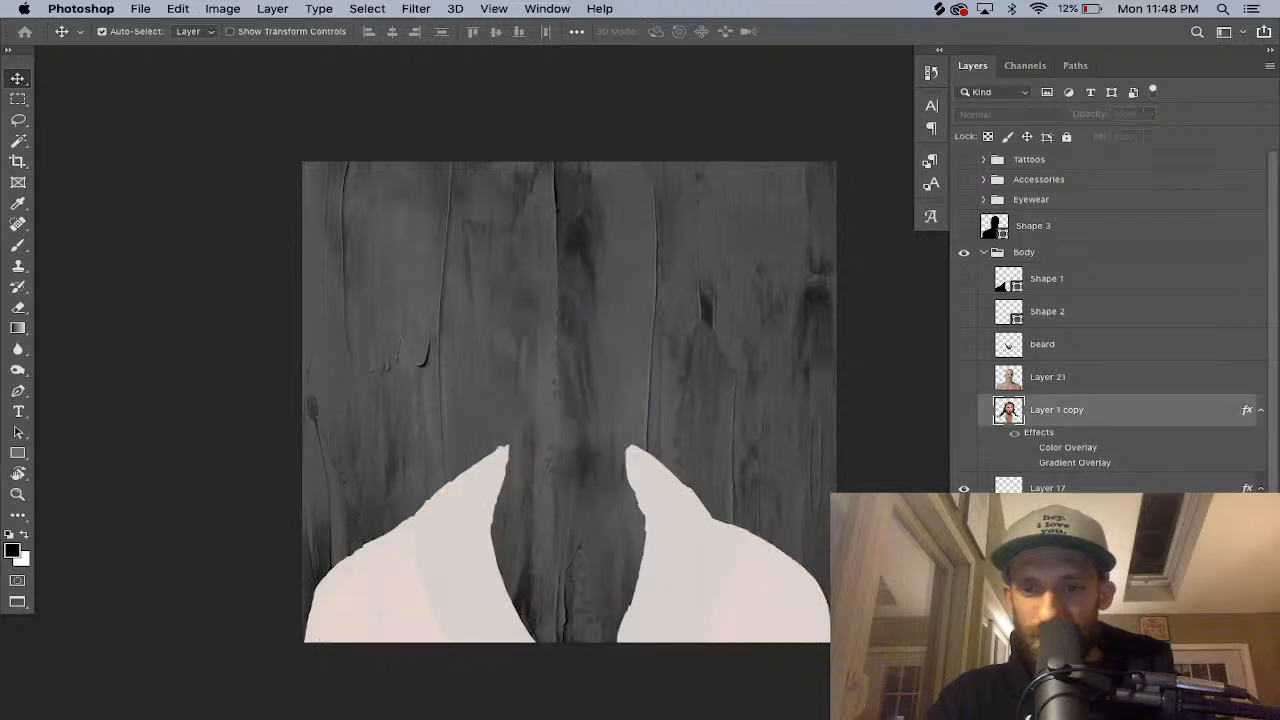
Check what Layer 17, the layers beneath it and the beard layer contain by toggling their visibility.
left_click(964, 488)
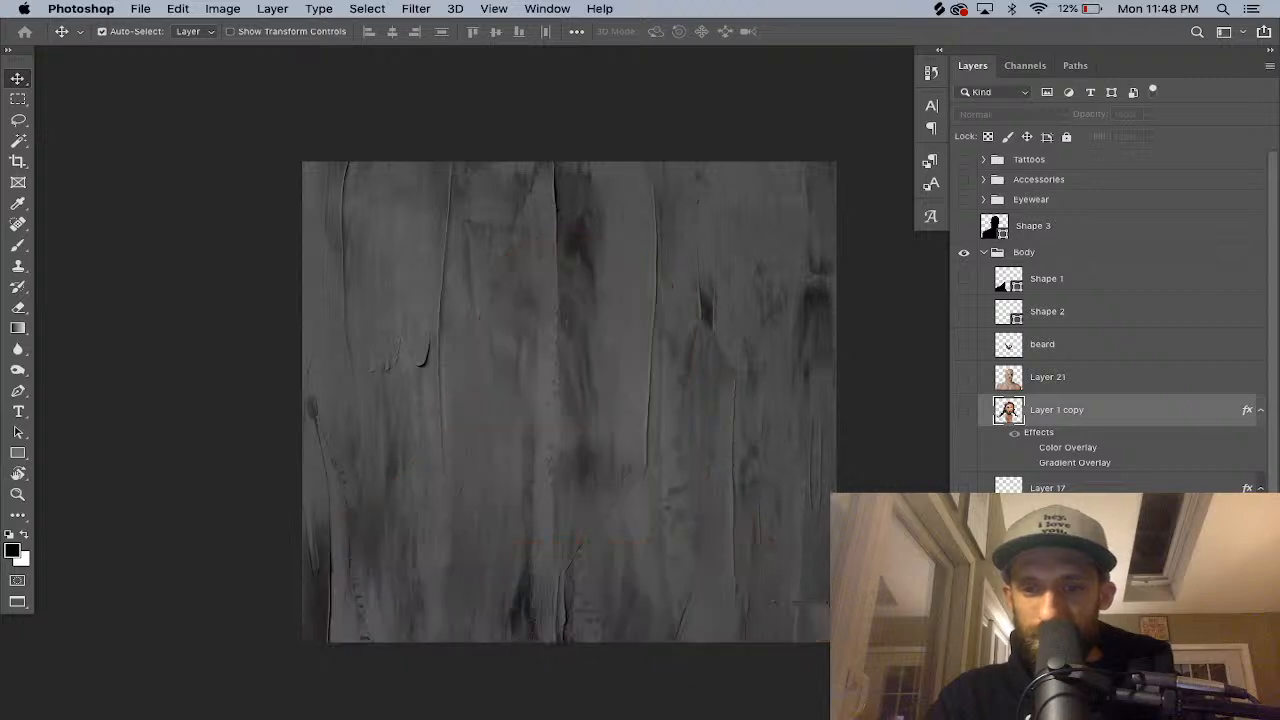
scroll(1110, 320, "down", 2)
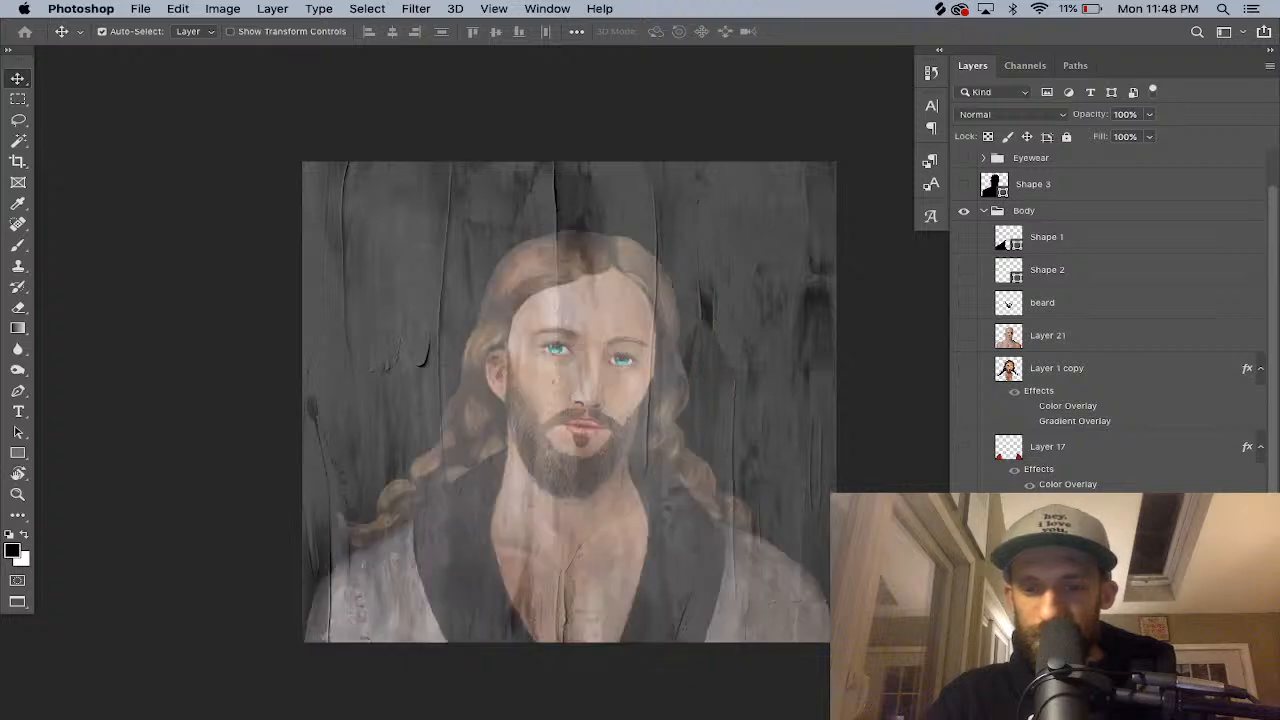
key("super+z")
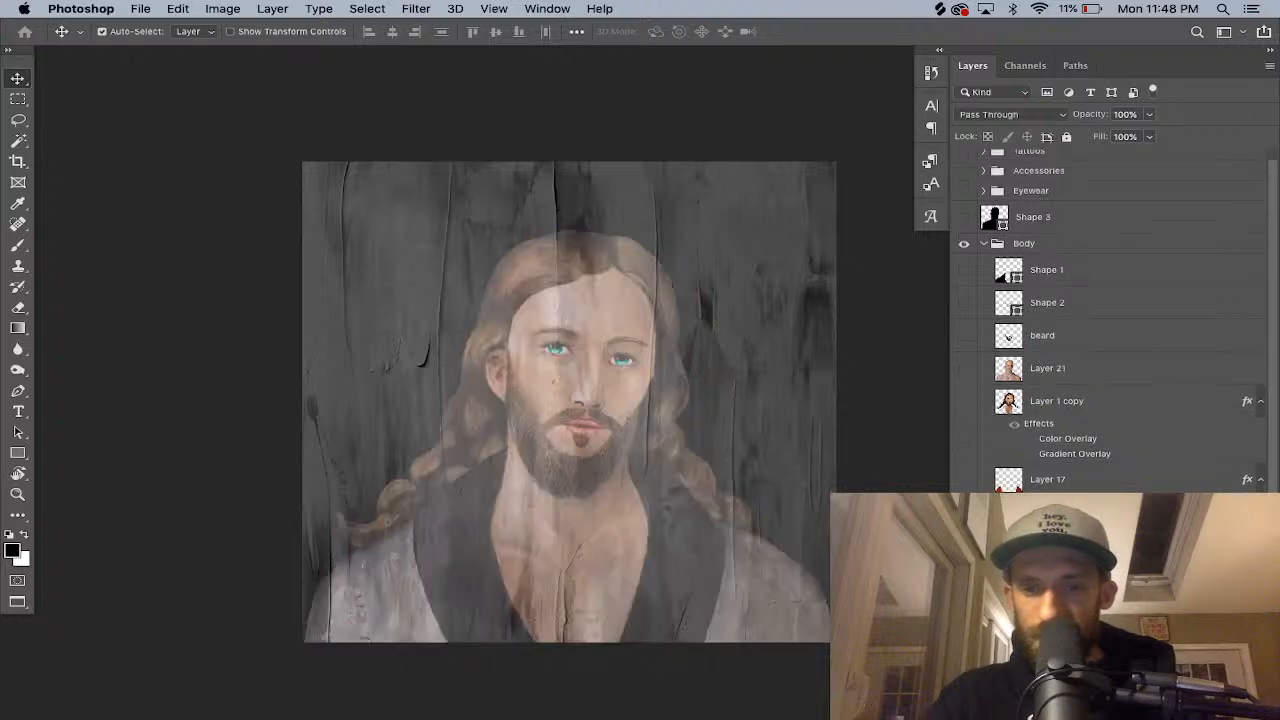
key("super+z")
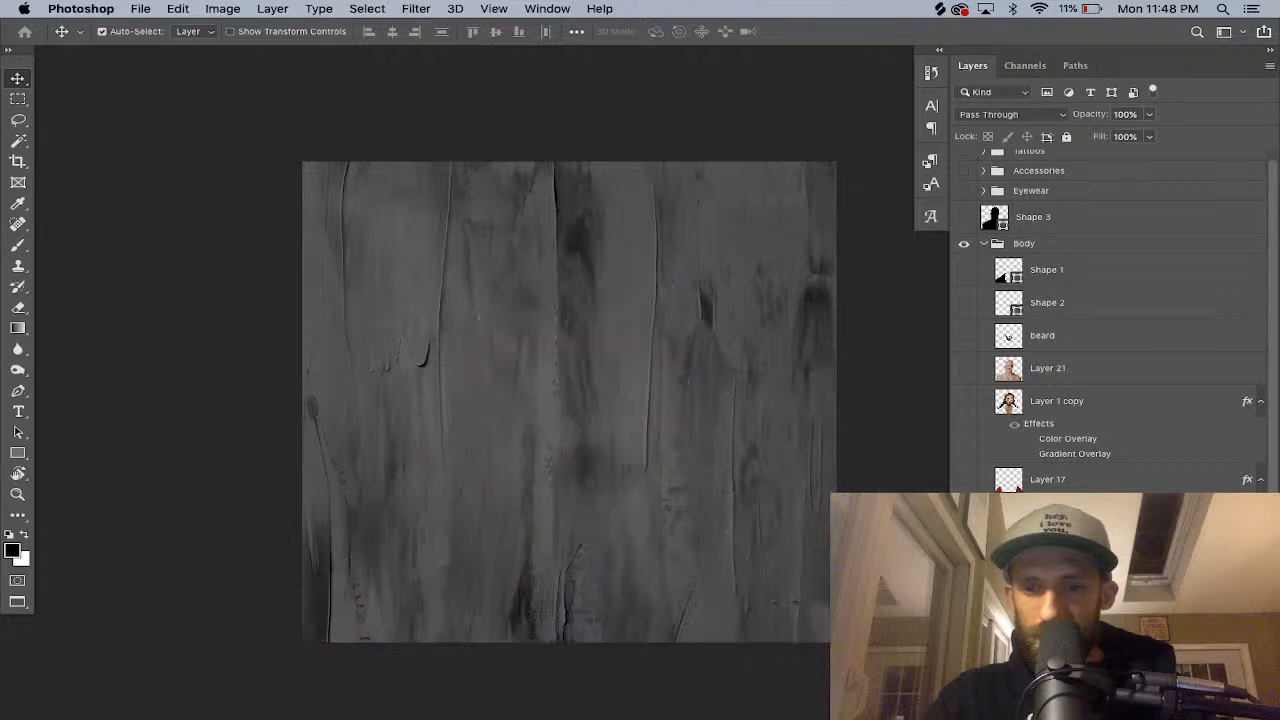
left_click(966, 479)
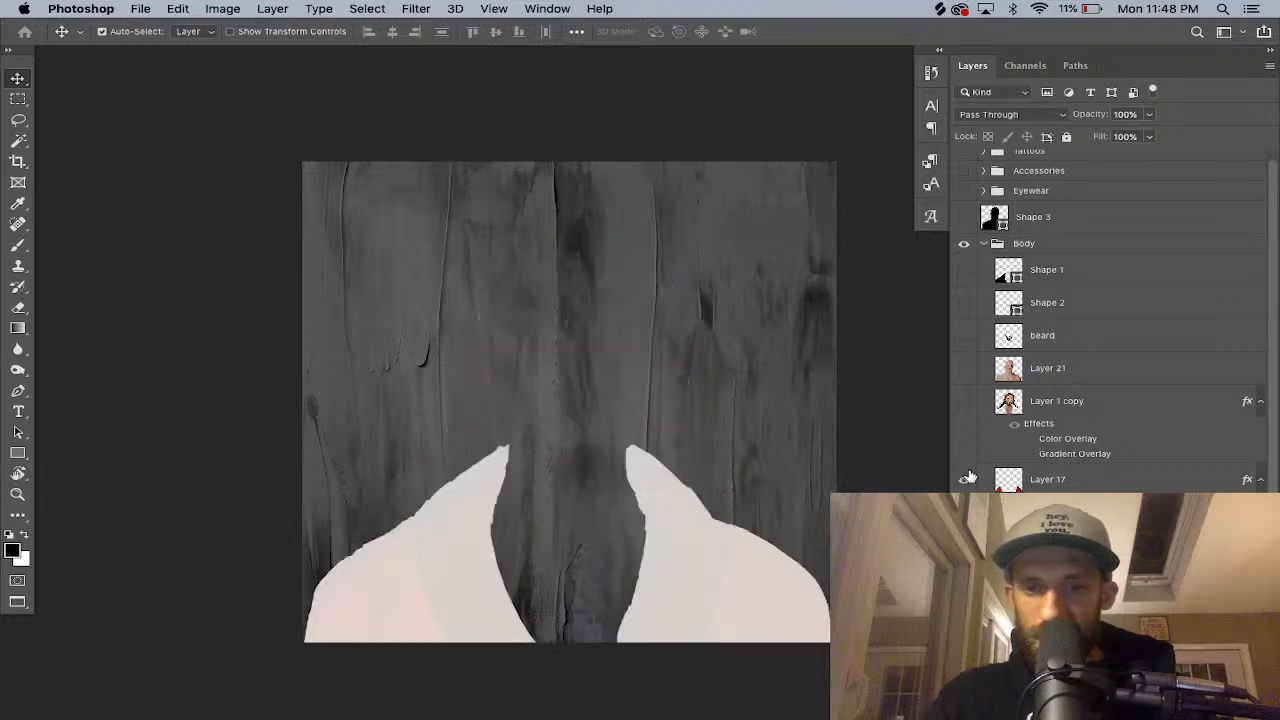
left_click(965, 338)
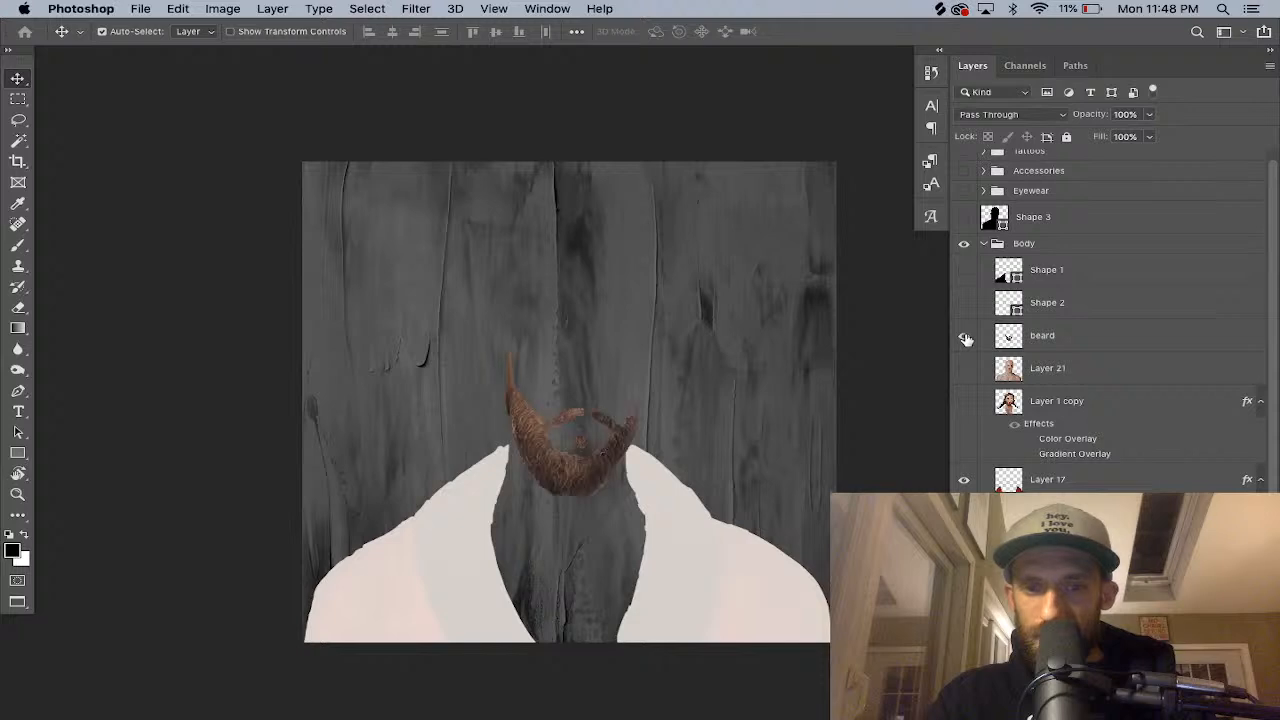
left_click(965, 338)
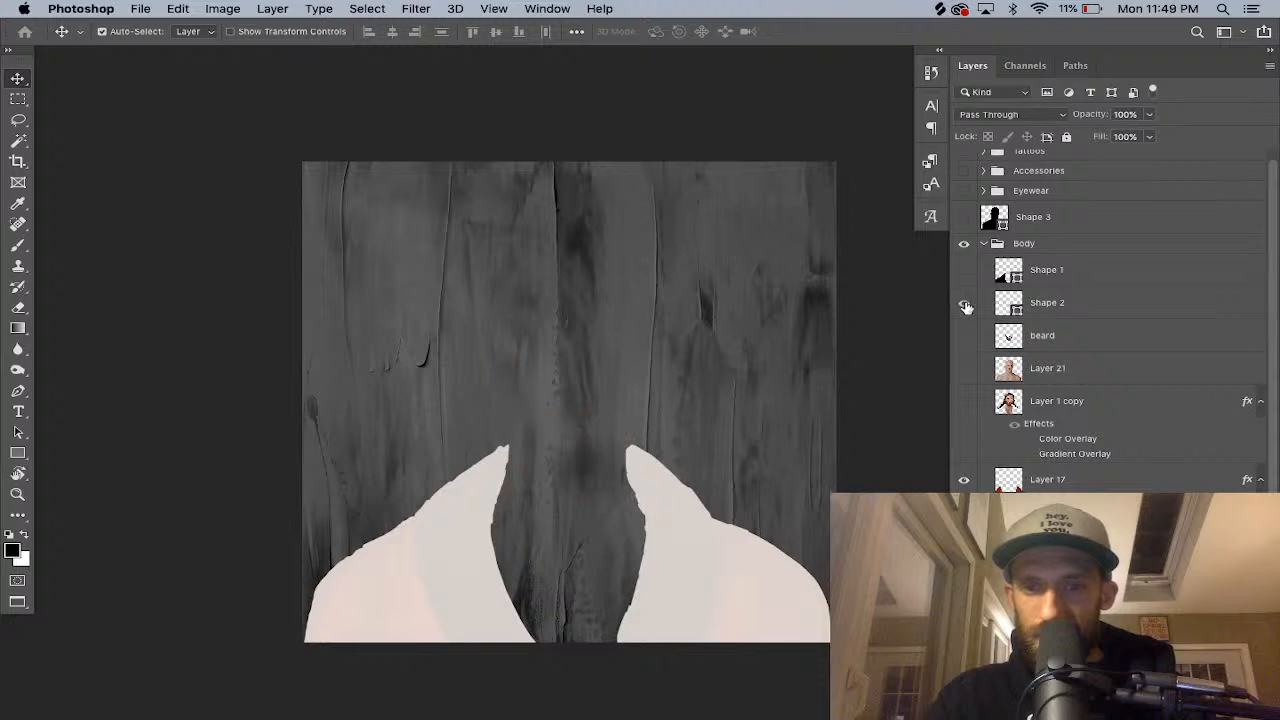
Rename the beard layer as Beard and move it out of the Body group to directly above it.
double_click(1040, 335)
type("Beard")
key("Return")
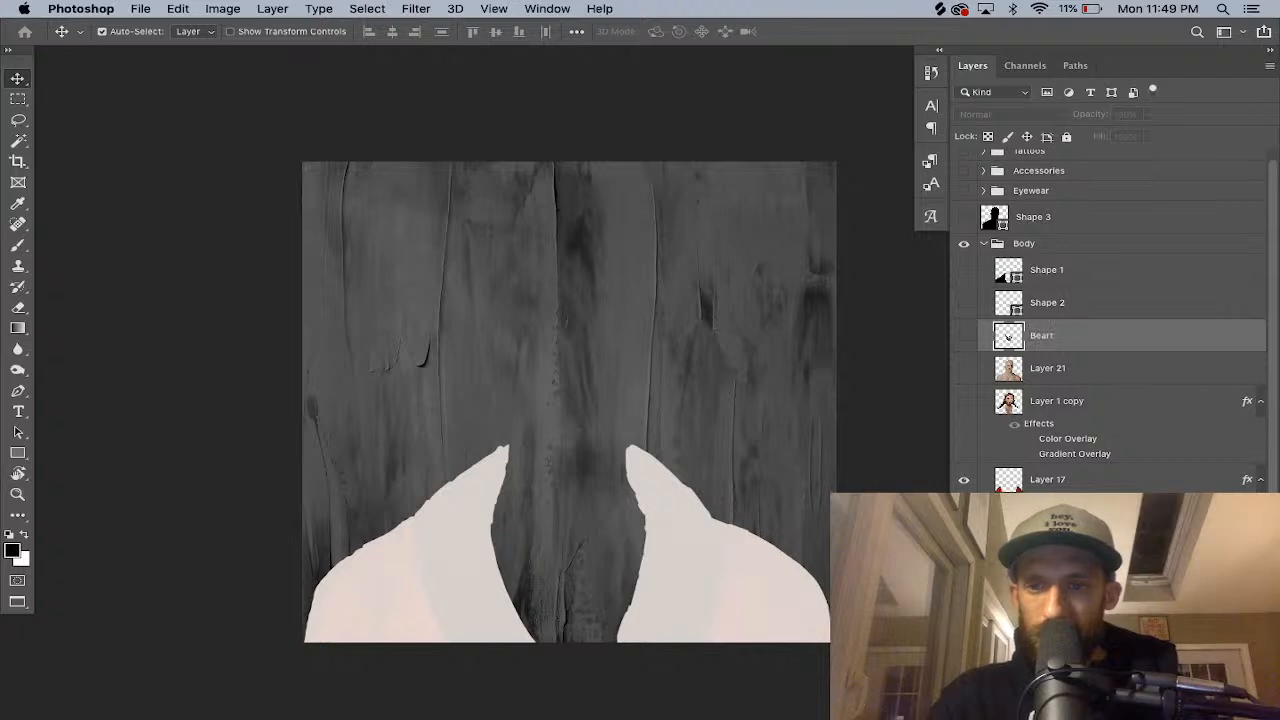
double_click(1039, 336)
type("Beard")
key("Return")
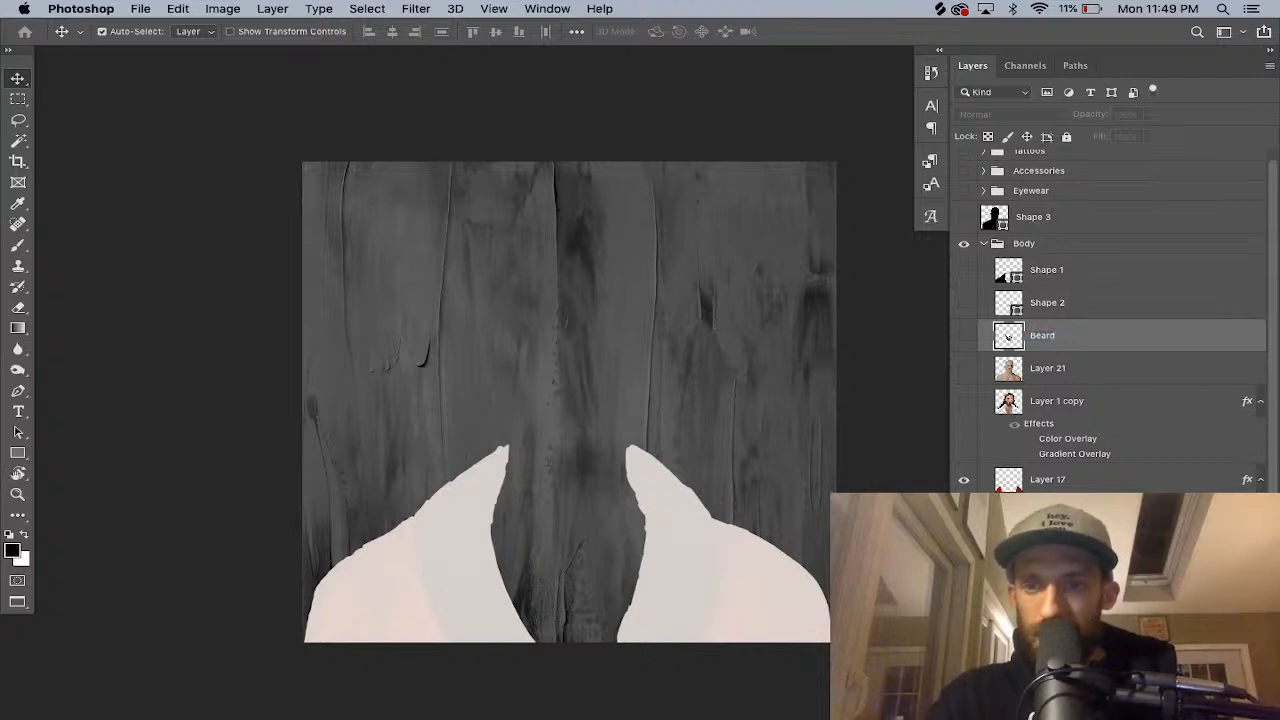
scroll(1039, 339, "up", 1)
left_click_drag(1055, 352, 1055, 242)
Rename the Shape 3 layer as Body Cut and move it to the top of the Body group.
left_click(1035, 226)
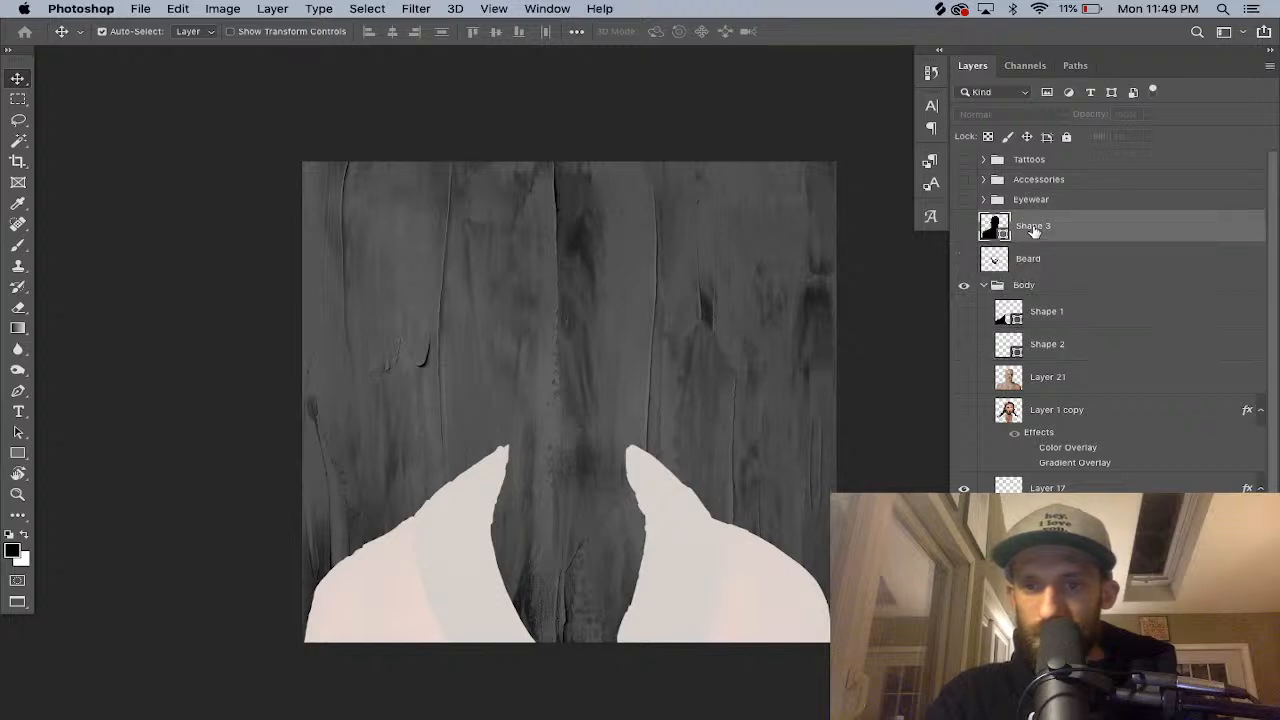
double_click(1033, 226)
type("Body Cut")
key("Return")
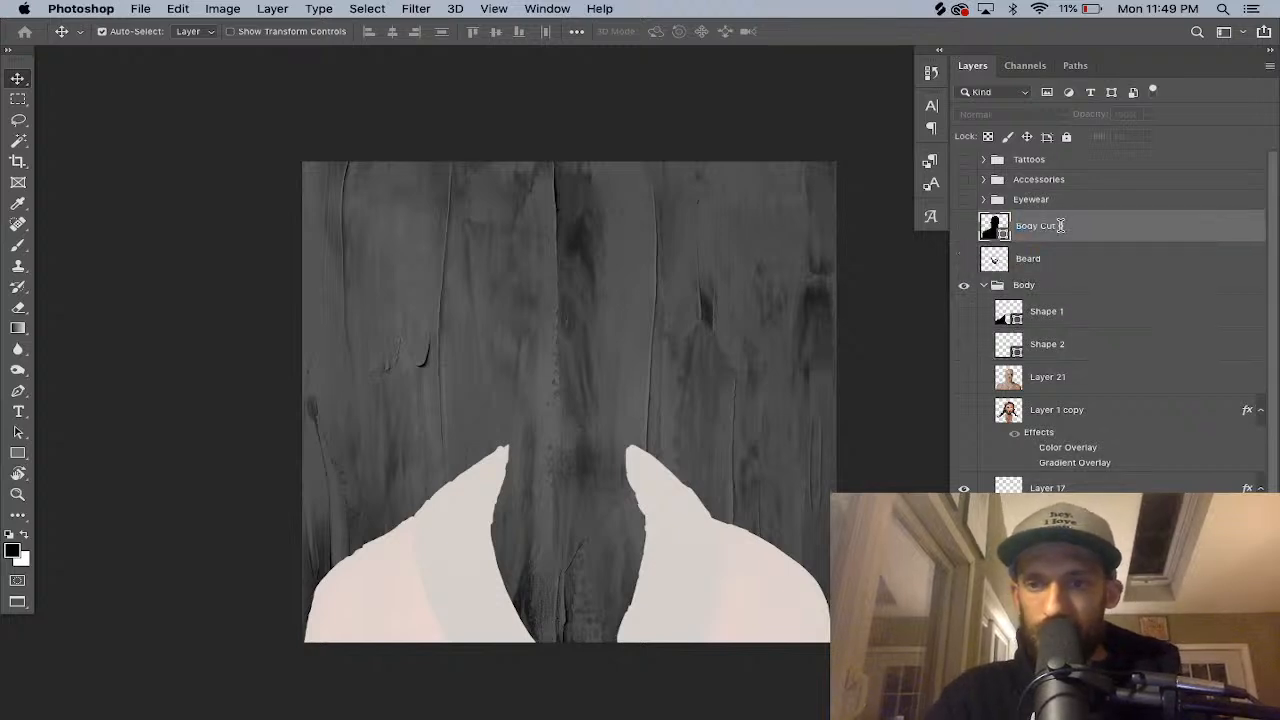
left_click_drag(1063, 230, 1088, 290)
Create a new group above the Beard layer and name it Facial Hair.
left_click(1035, 230)
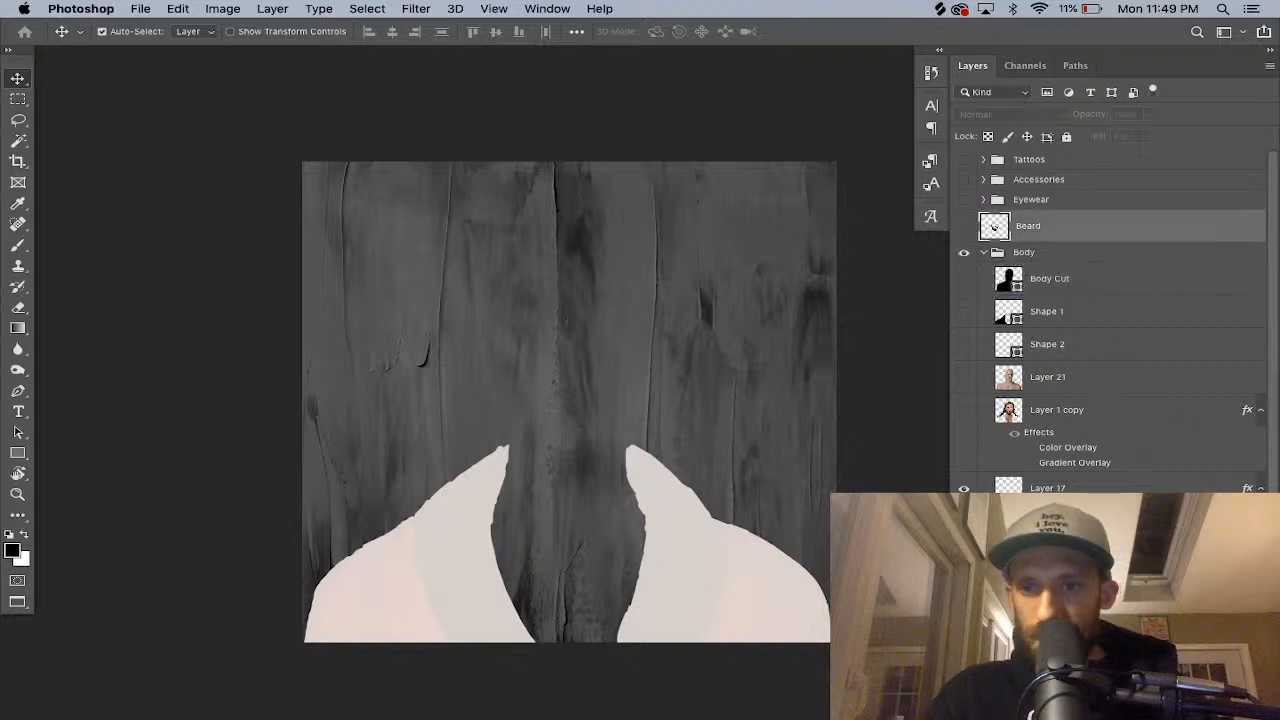
key("super+g")
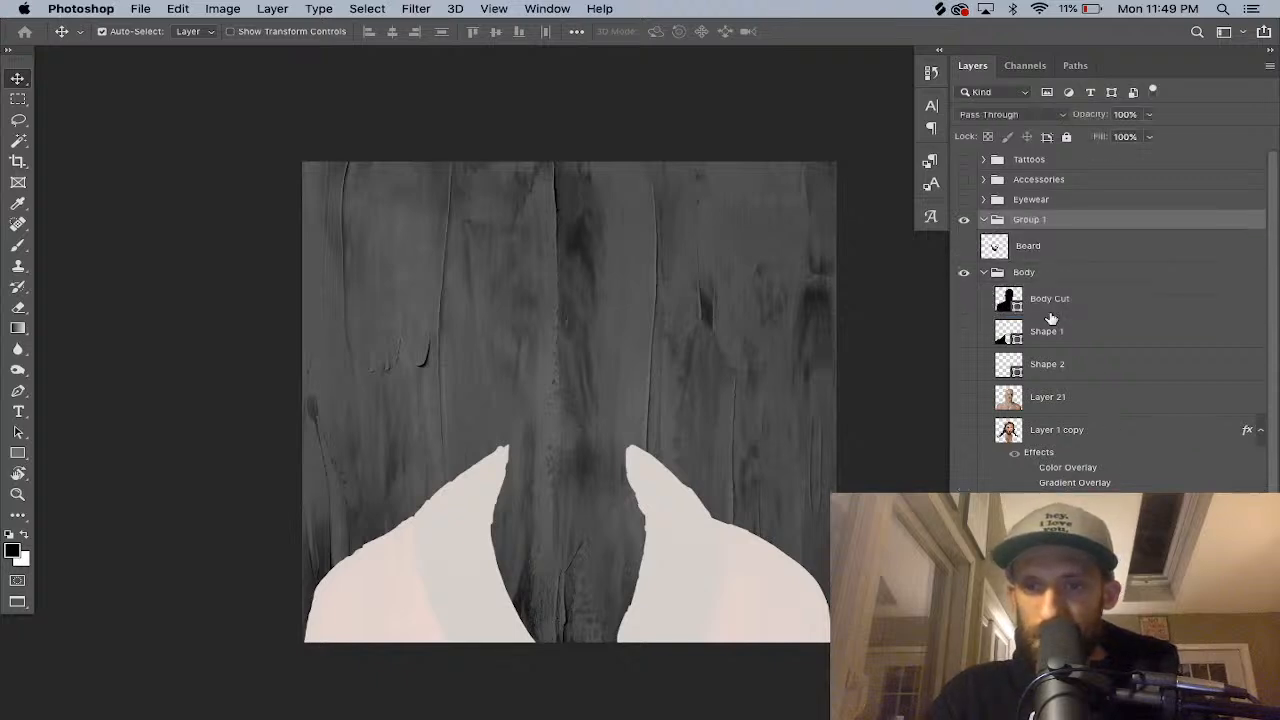
double_click(1030, 219)
type("Facial Hair")
key("Return")
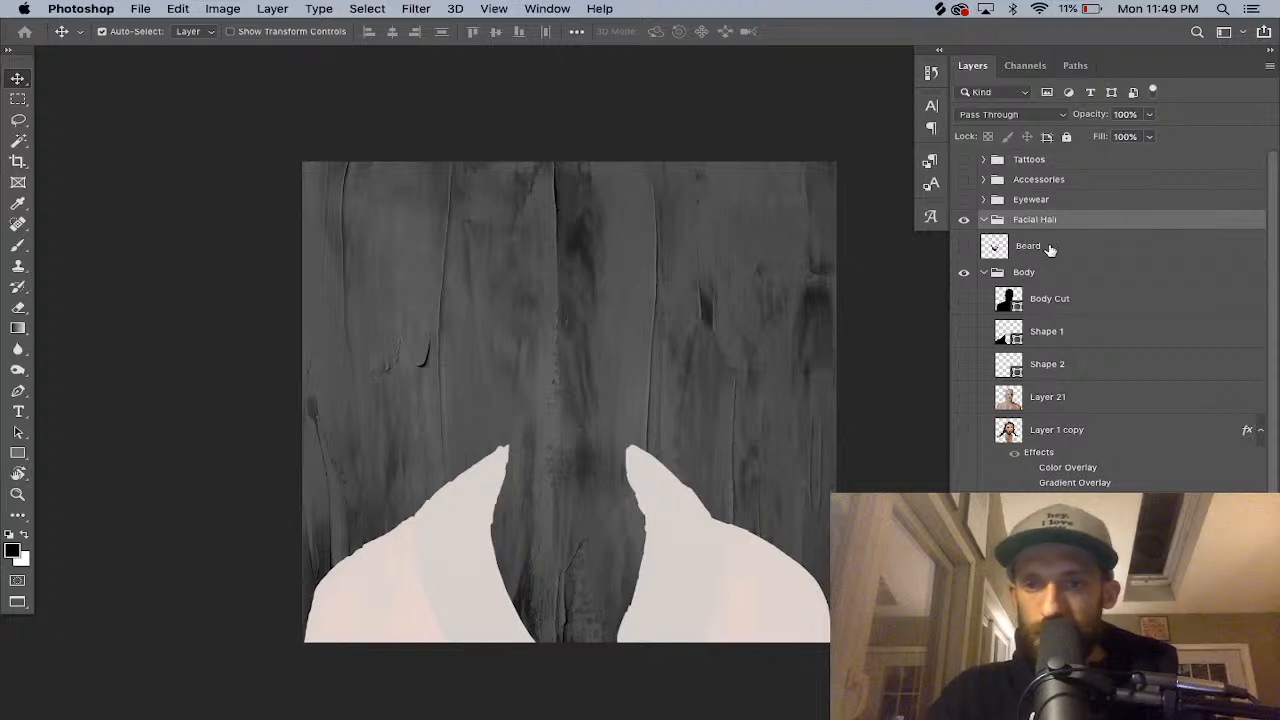
Collapse the Body group and move the Tattoos group from the top of the layer stack to directly above Body.
left_click(1048, 248)
left_click(984, 272)
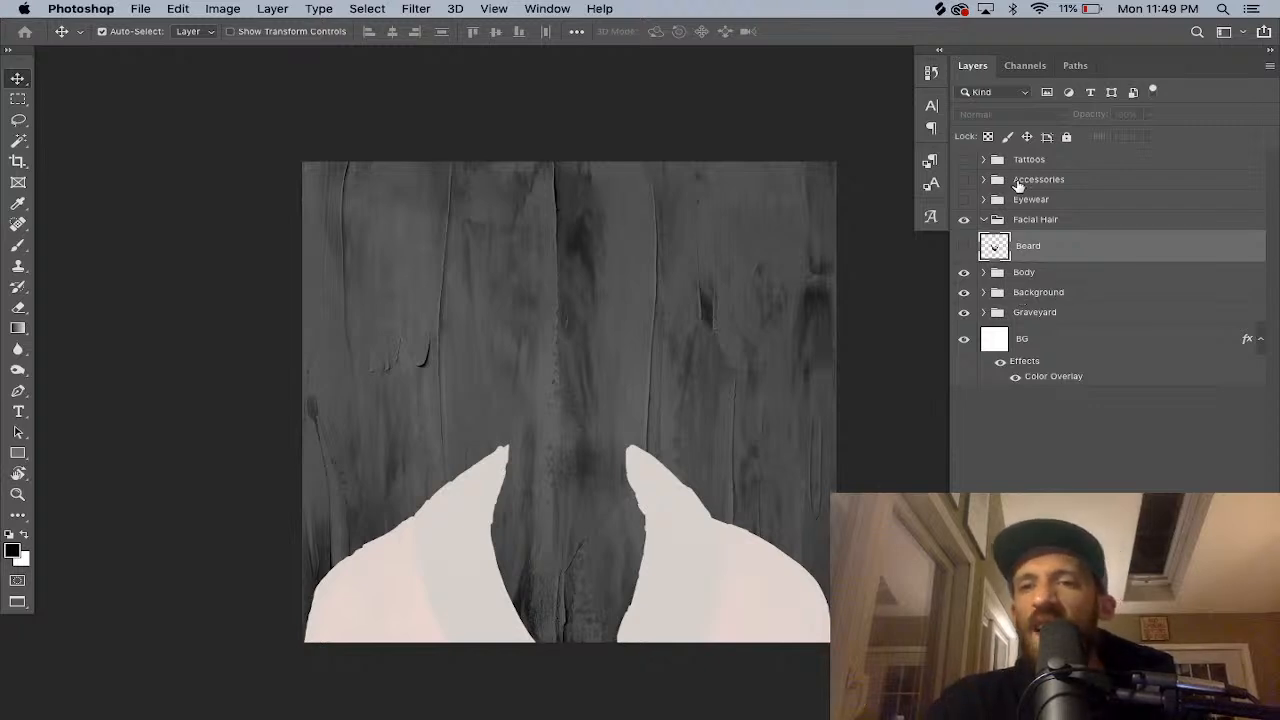
left_click(1059, 161)
left_click_drag(1059, 161, 1065, 264)
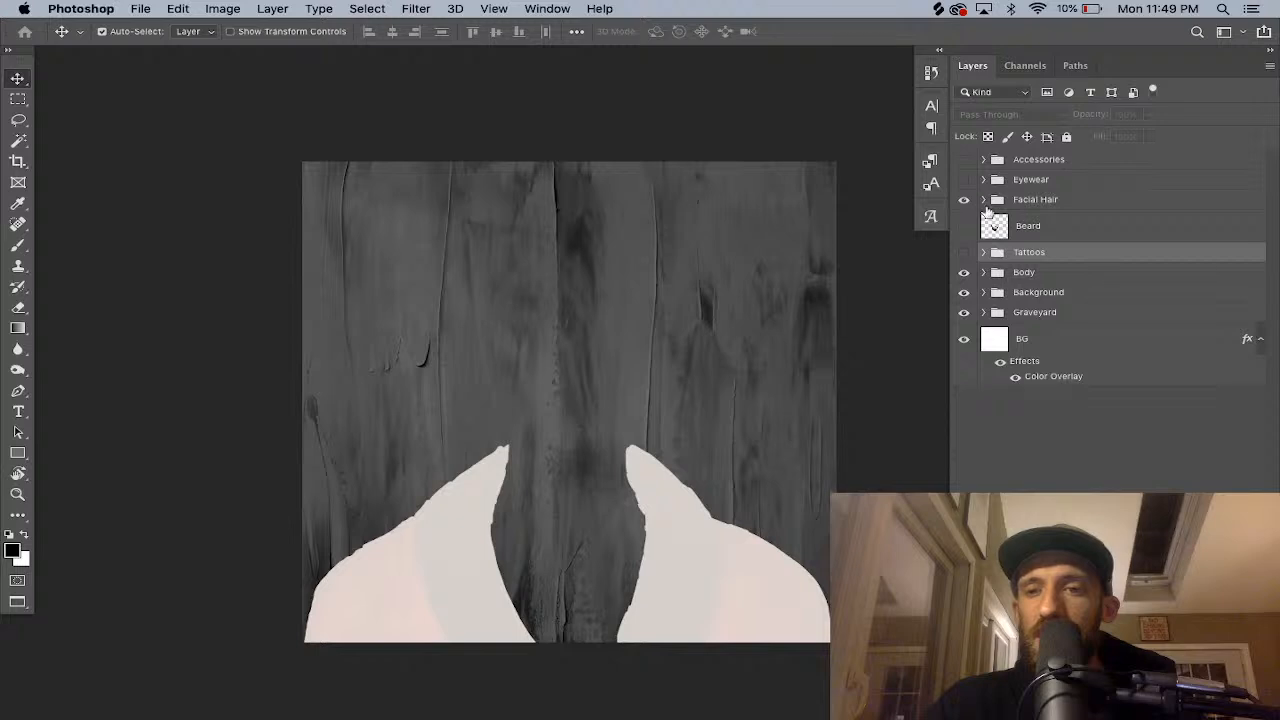
Create a new group directly above the Tattoos group and name it Clothes.
left_click(1180, 708)
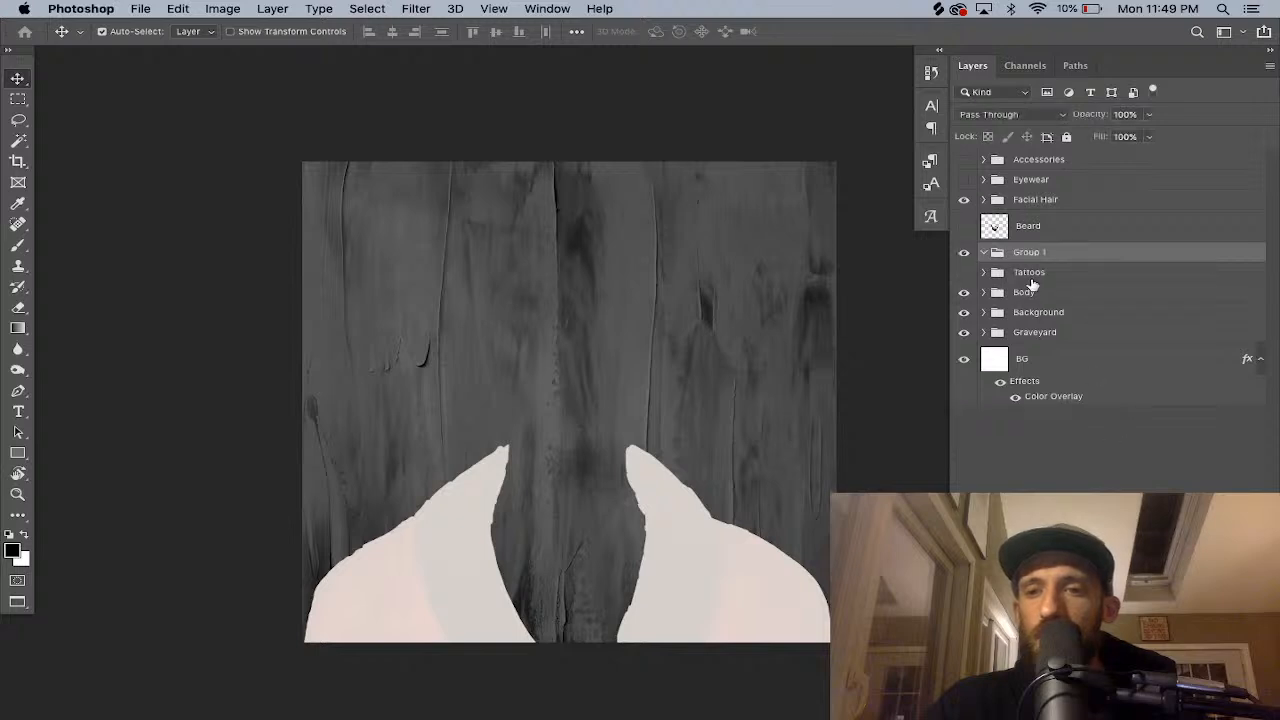
double_click(1025, 254)
type("Clothes")
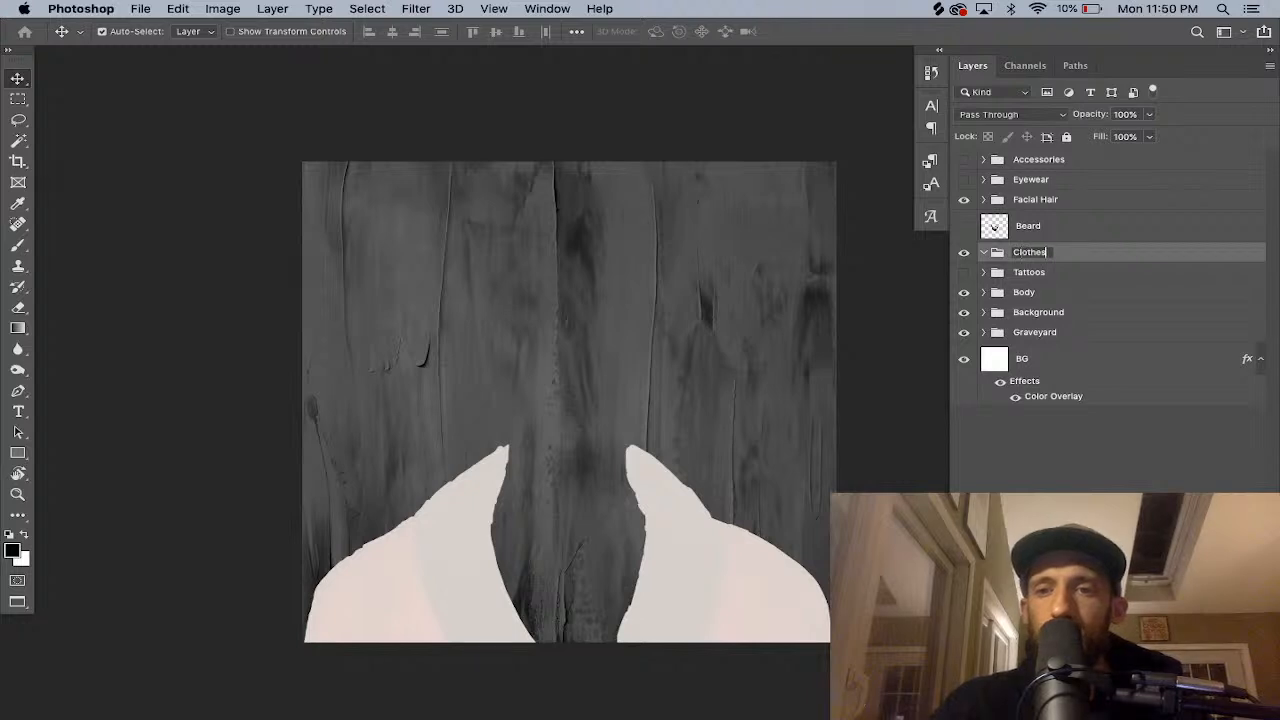
key("Return")
Delete the Shape 1 and Shape 2 layers from the Body group.
left_click(983, 292)
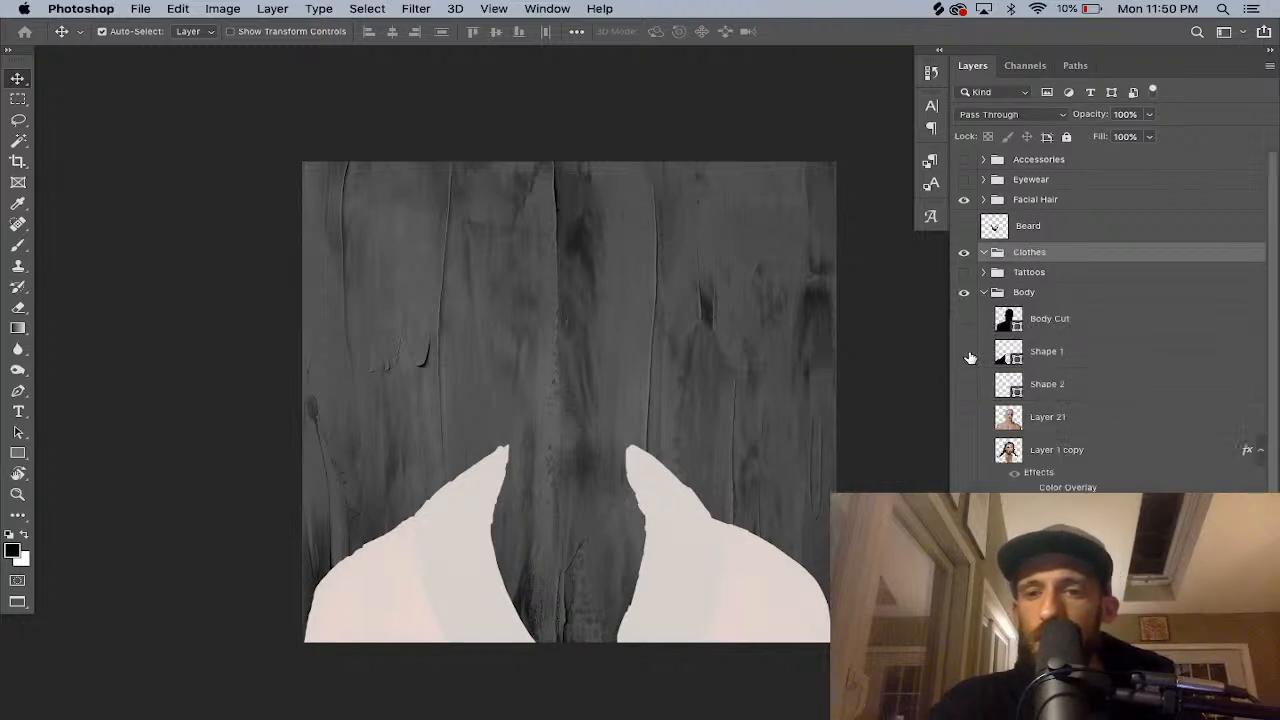
left_click(1082, 369)
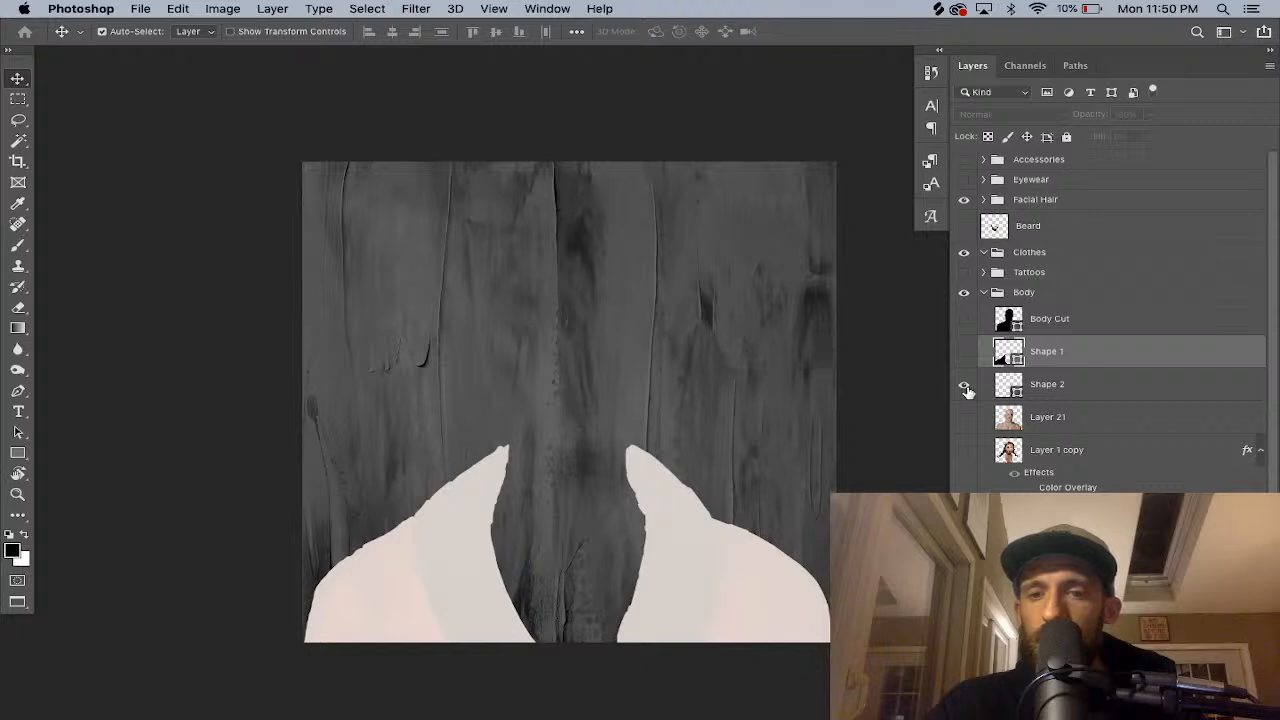
left_click(1012, 352, "super")
key("super+d")
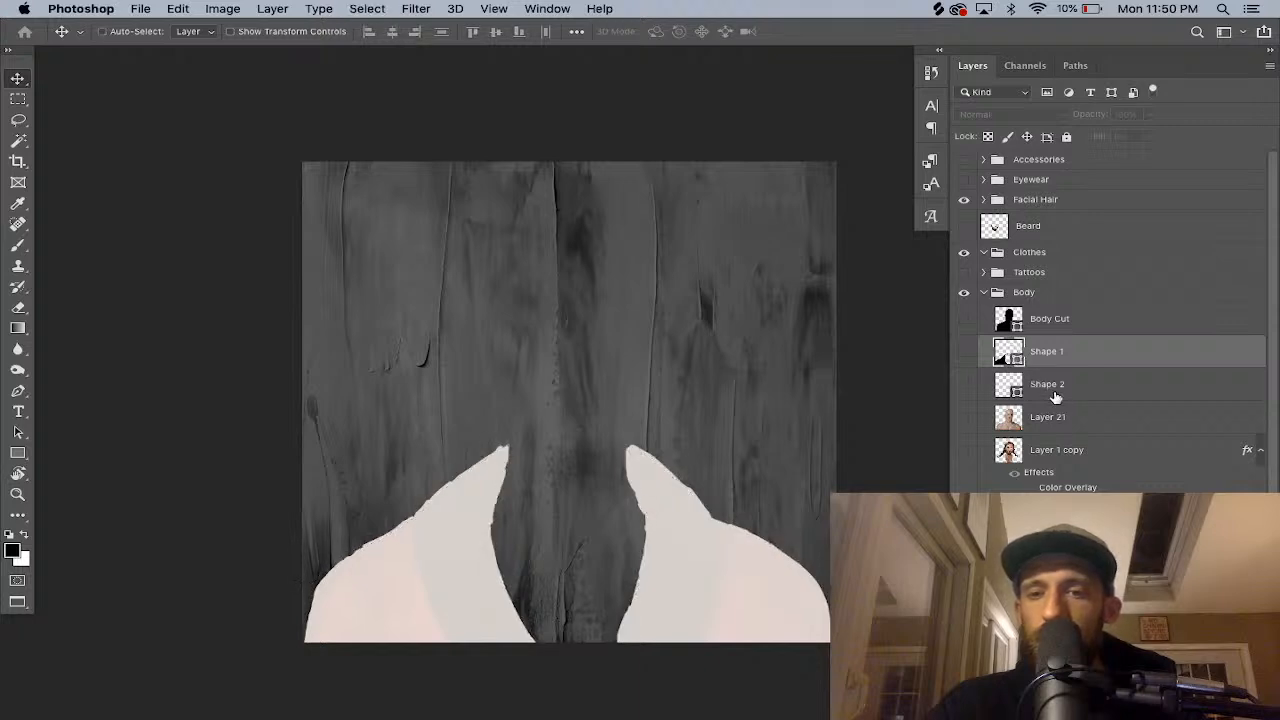
left_click(1052, 394, "shift")
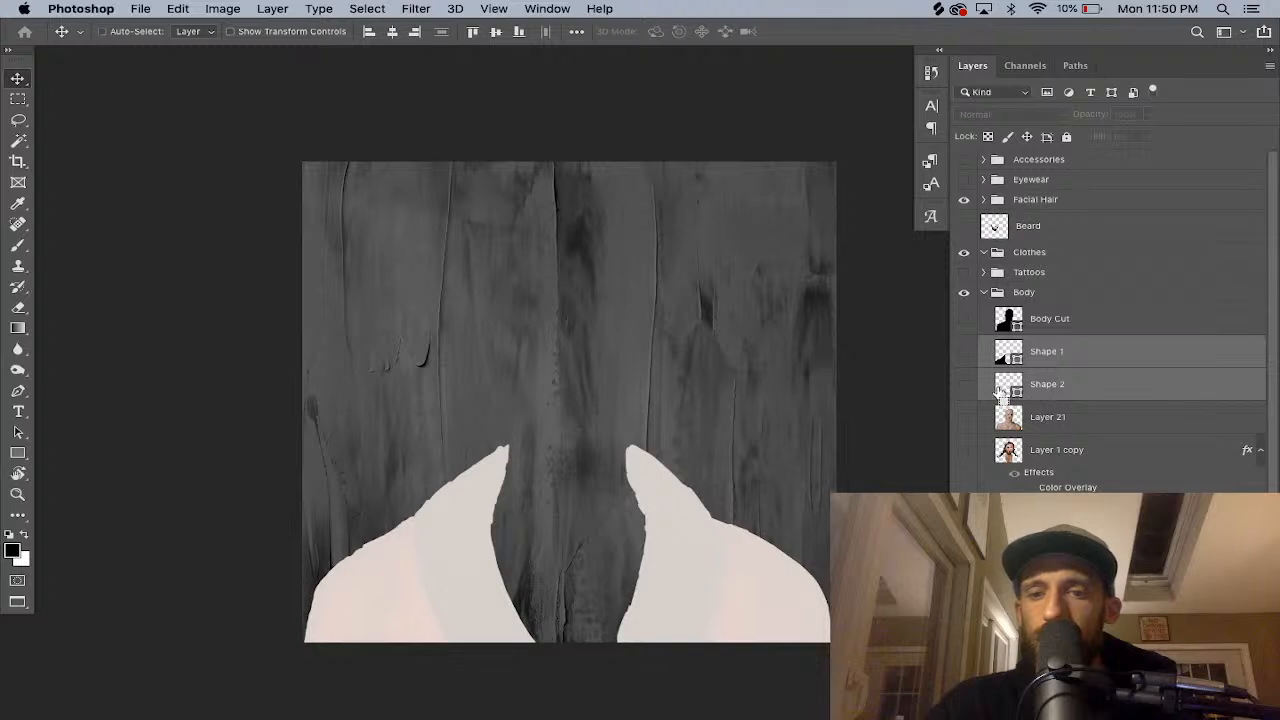
key("BackSpace")
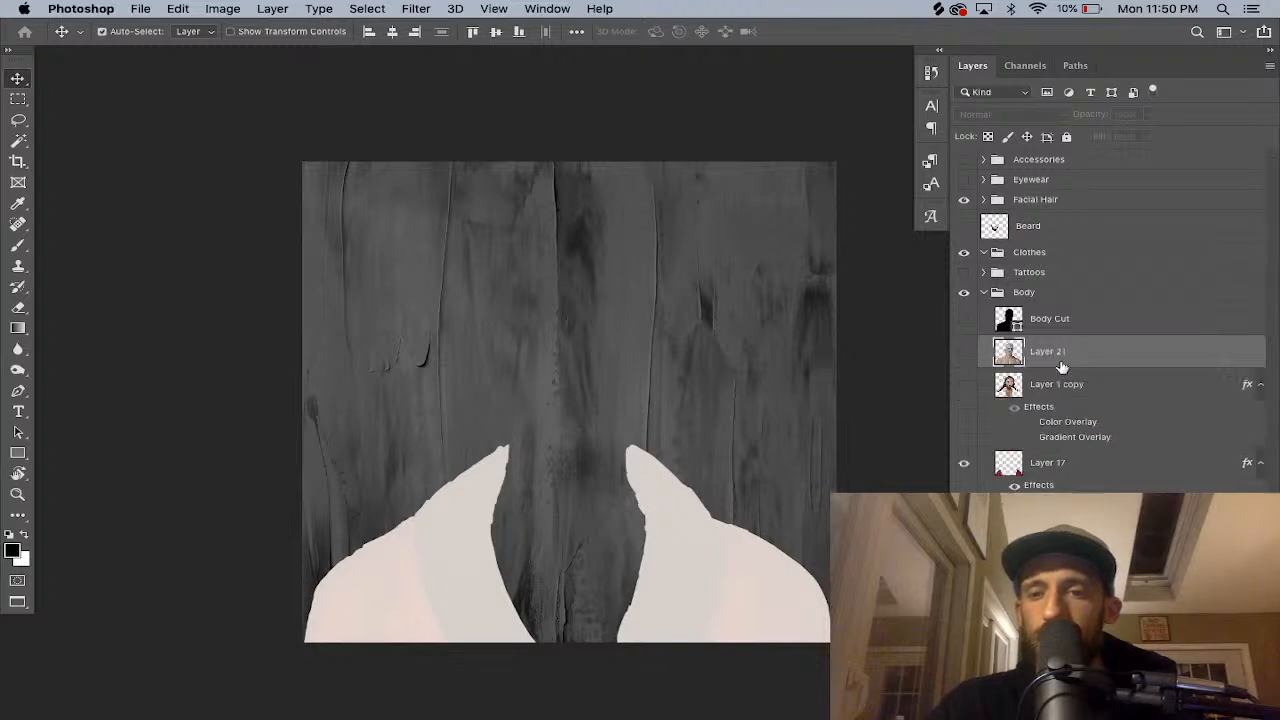
Move Layer 17 and Layer 18 from the Body group into Clothes and rename Layer 17 as Kimono Color.
left_click(1076, 468)
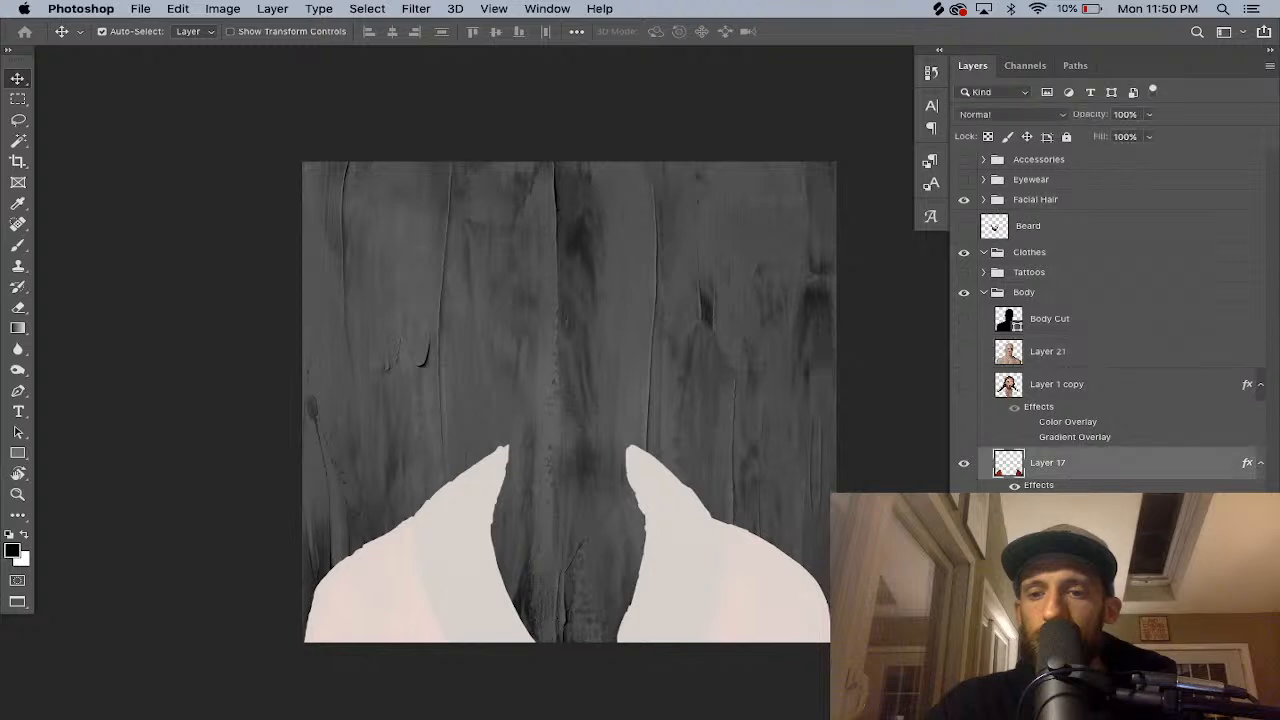
left_click_drag(1056, 462, 1032, 256)
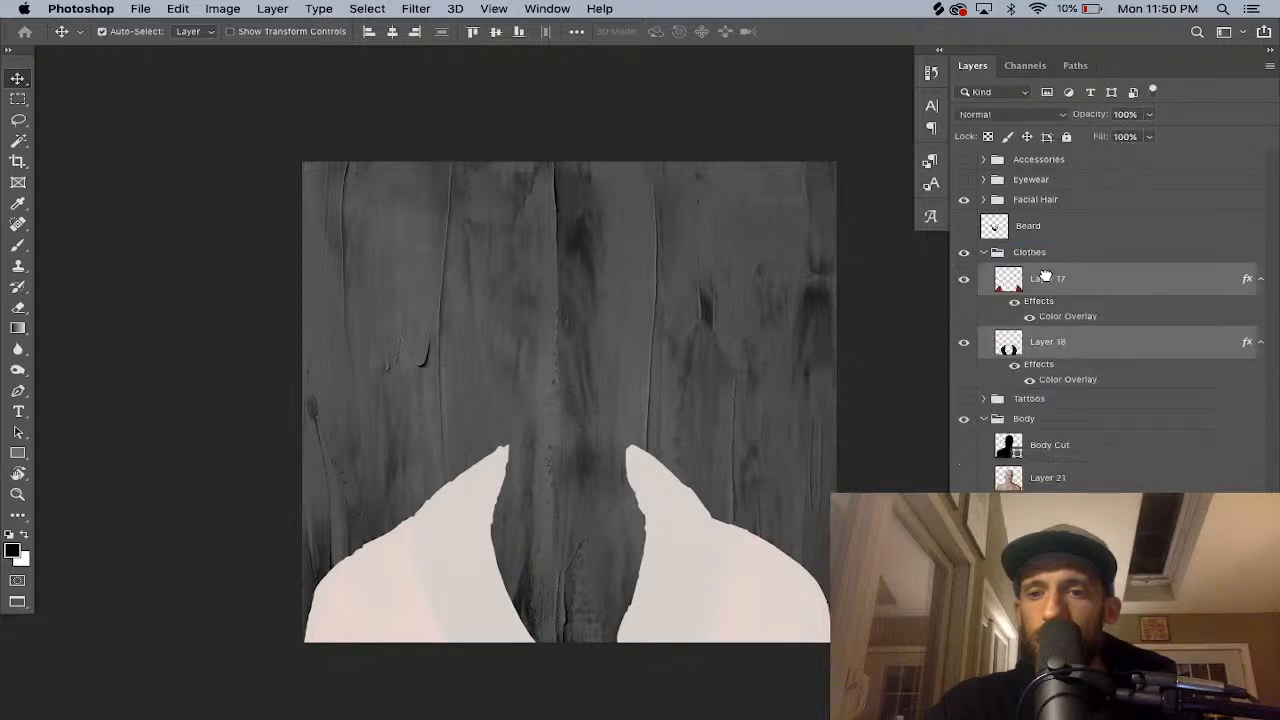
double_click(1048, 280)
type("Kimo")
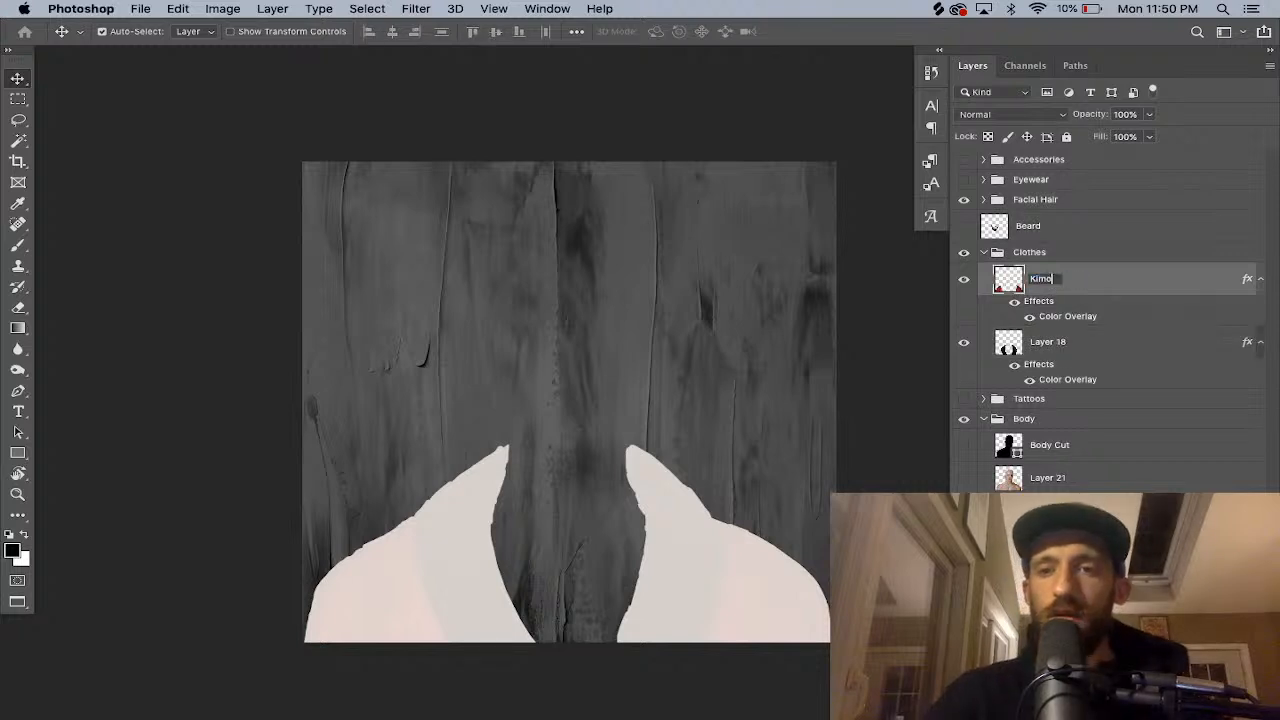
type("no Color")
key("Return")
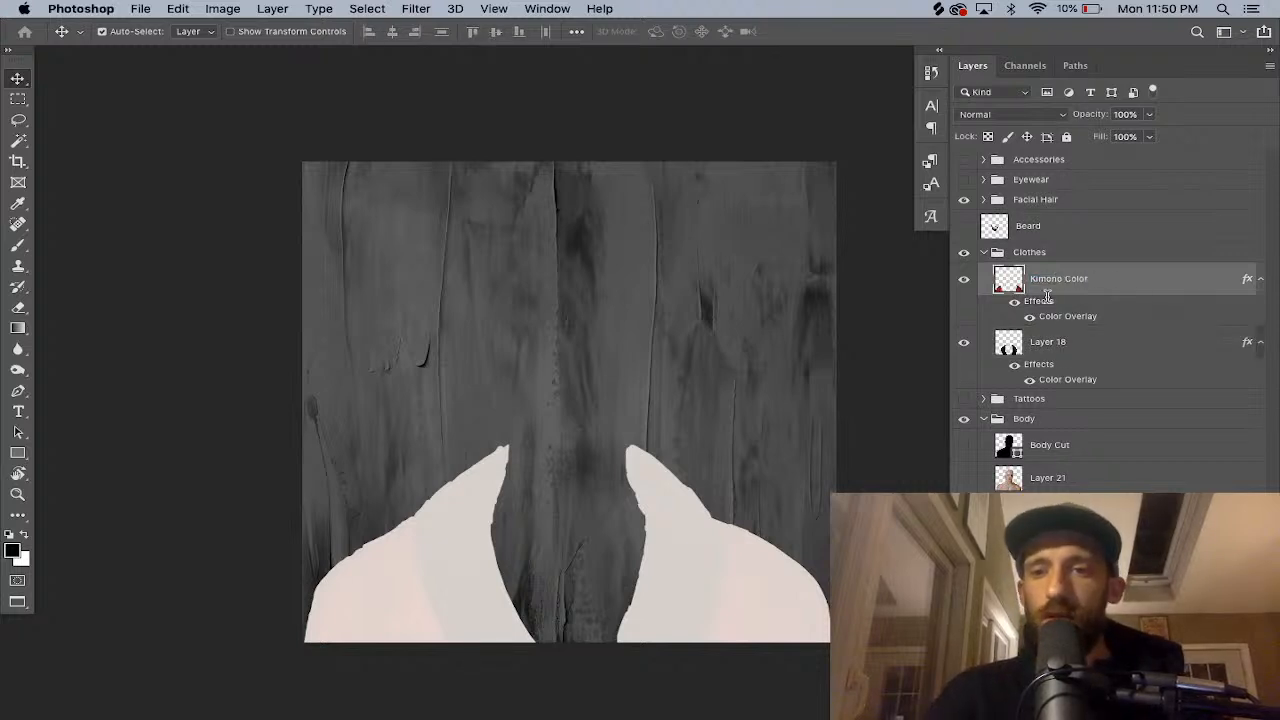
Rename Layer 18 in the Clothes group as Kimono Color too.
left_click(1041, 345)
double_click(1041, 345)
type("Kimono Color")
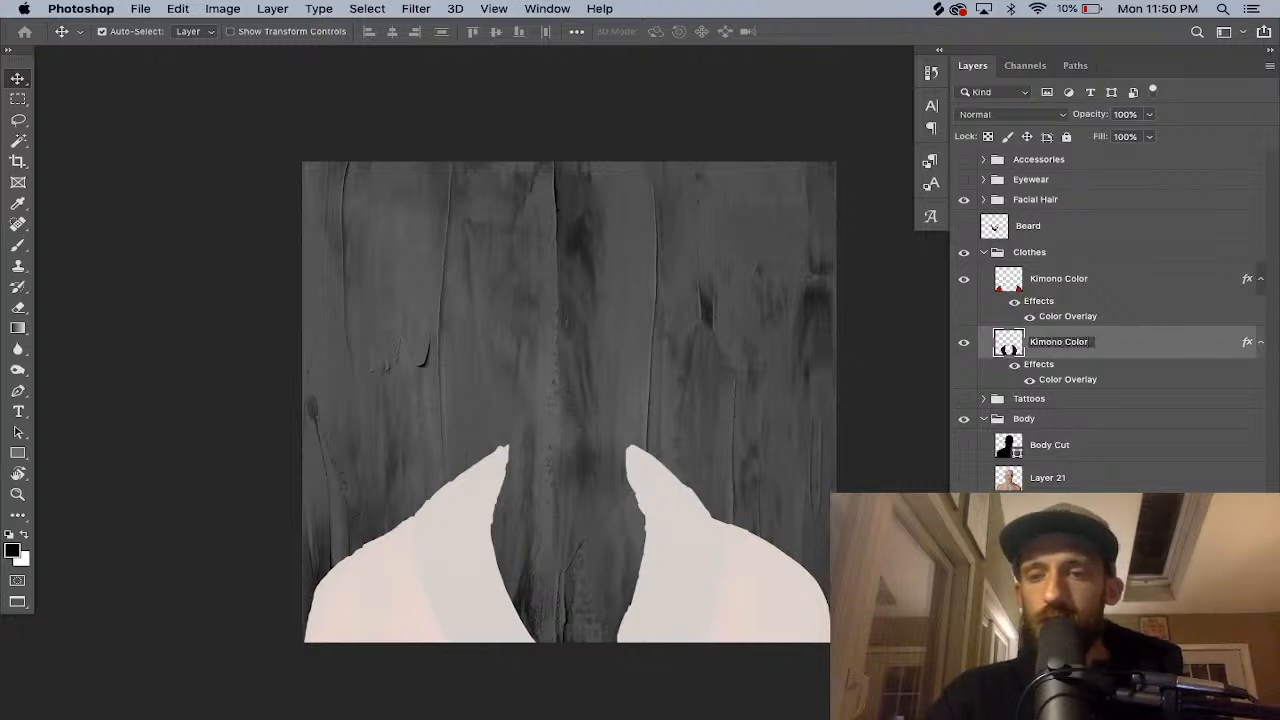
key("Return")
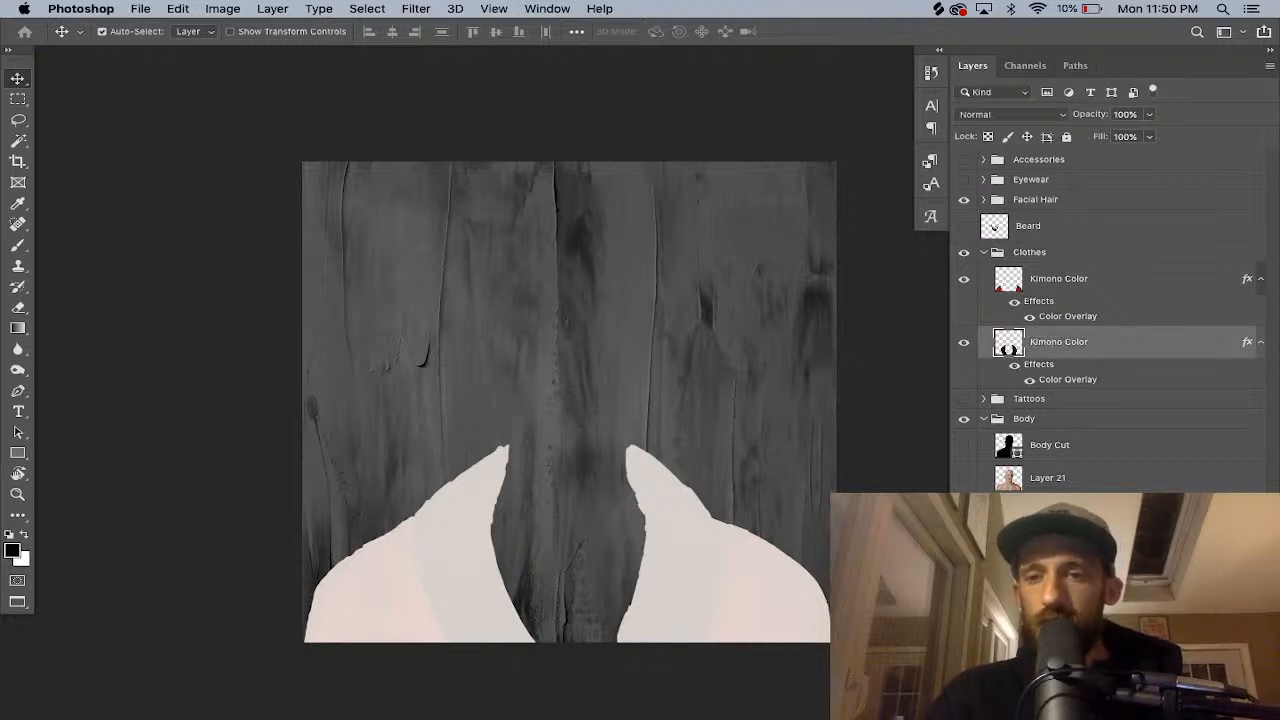
Group the two Kimono Color layers inside Clothes and name the group Kimono.
left_click(1090, 288, "shift")
key("ctrl+g")
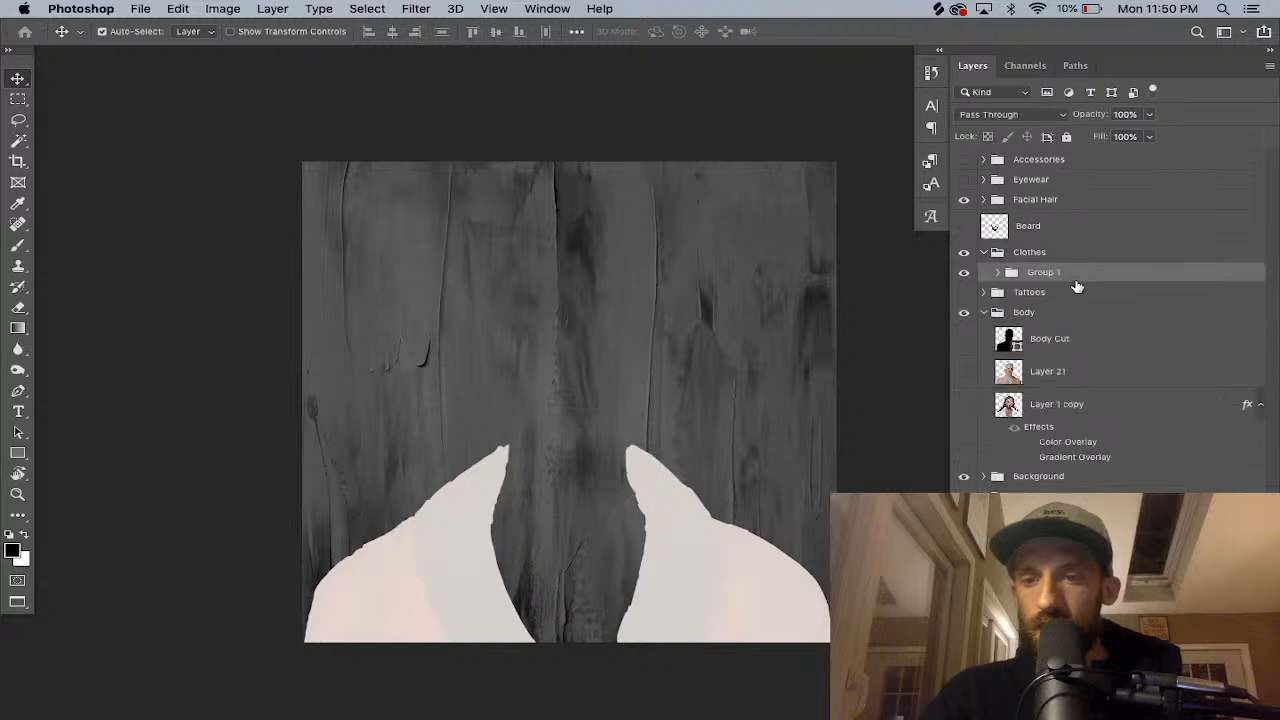
double_click(1045, 272)
type("Kimono")
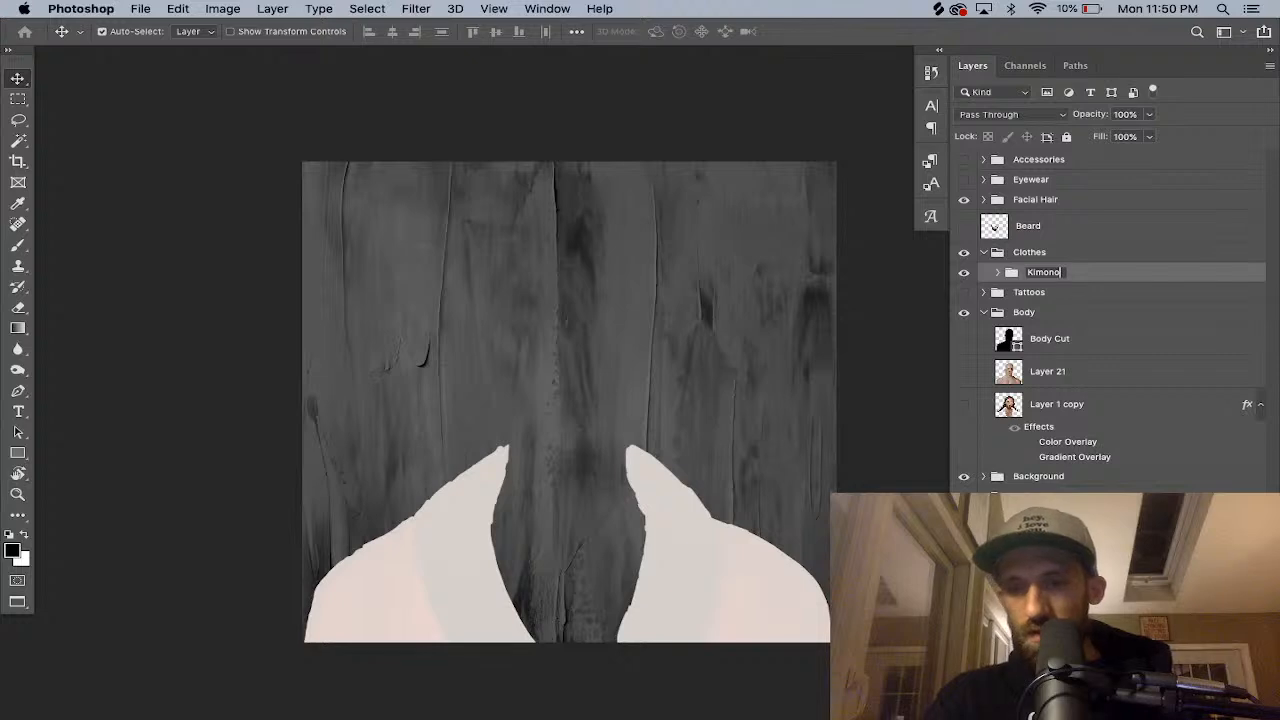
key("Return")
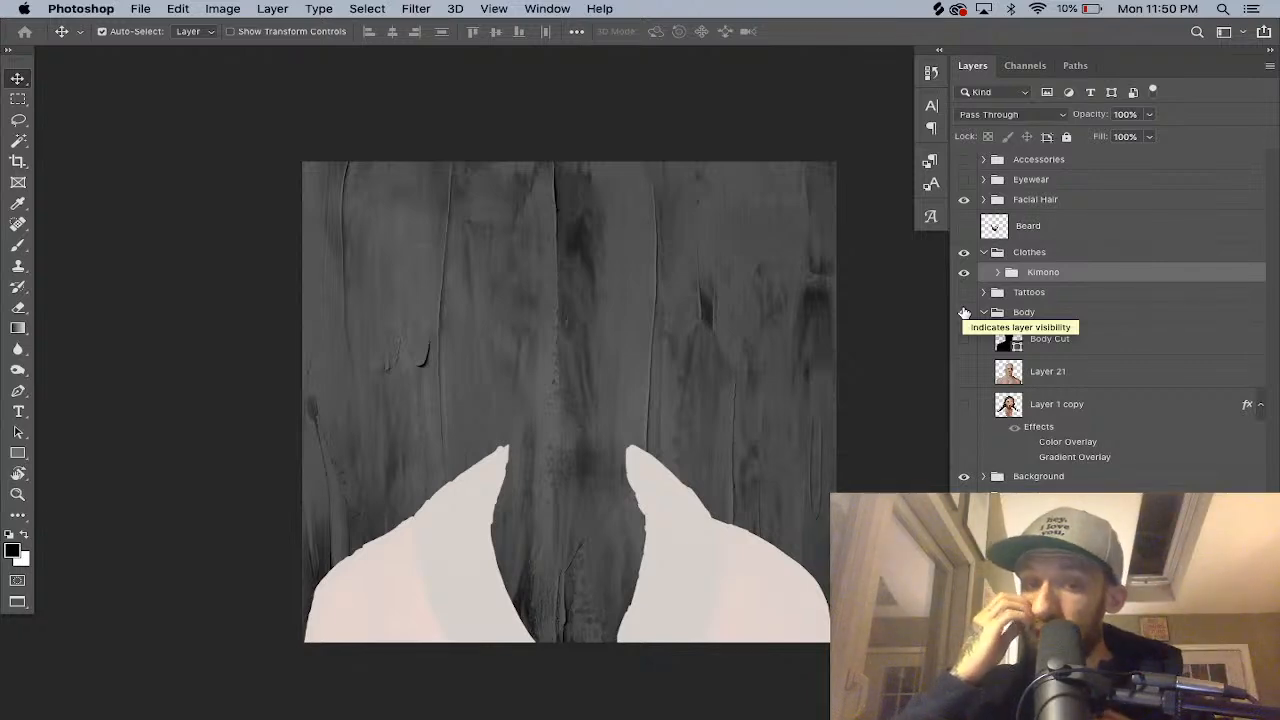
Check the Clothes group by toggling its visibility, and collapse the Clothes and Body groups.
left_click(963, 312)
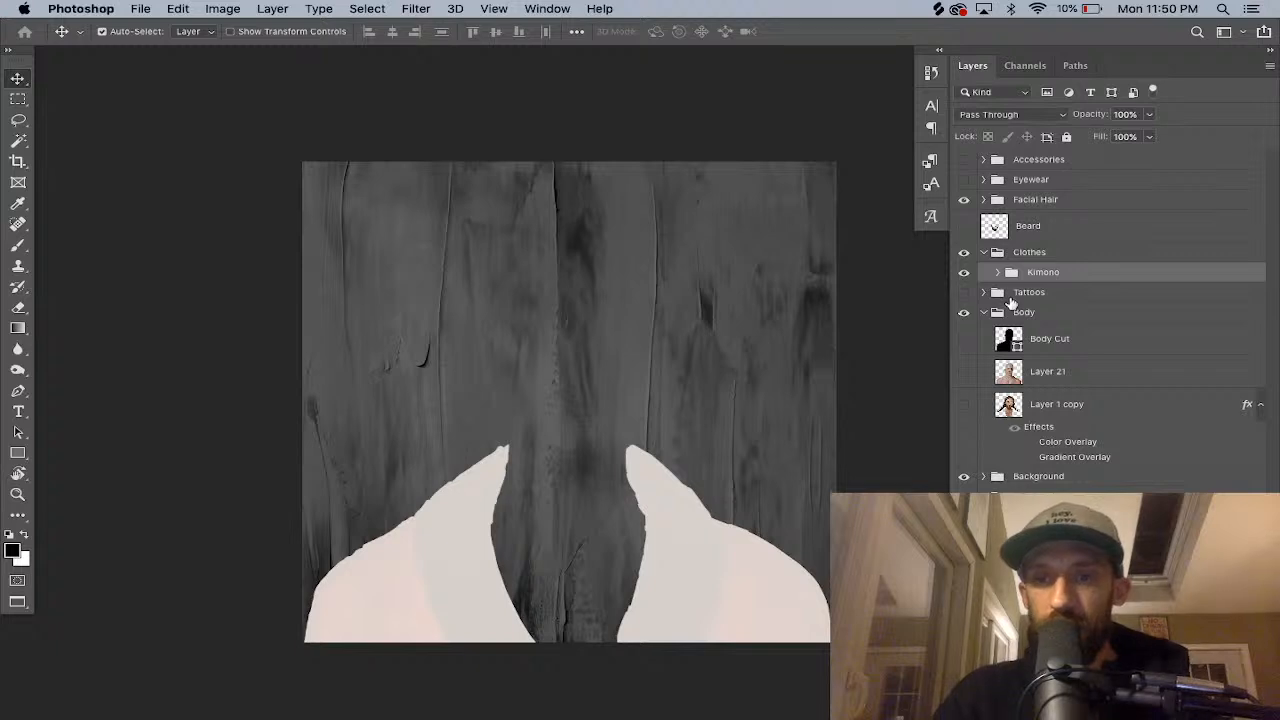
left_click(985, 252)
left_click(963, 252)
left_click(963, 252)
left_click(982, 293)
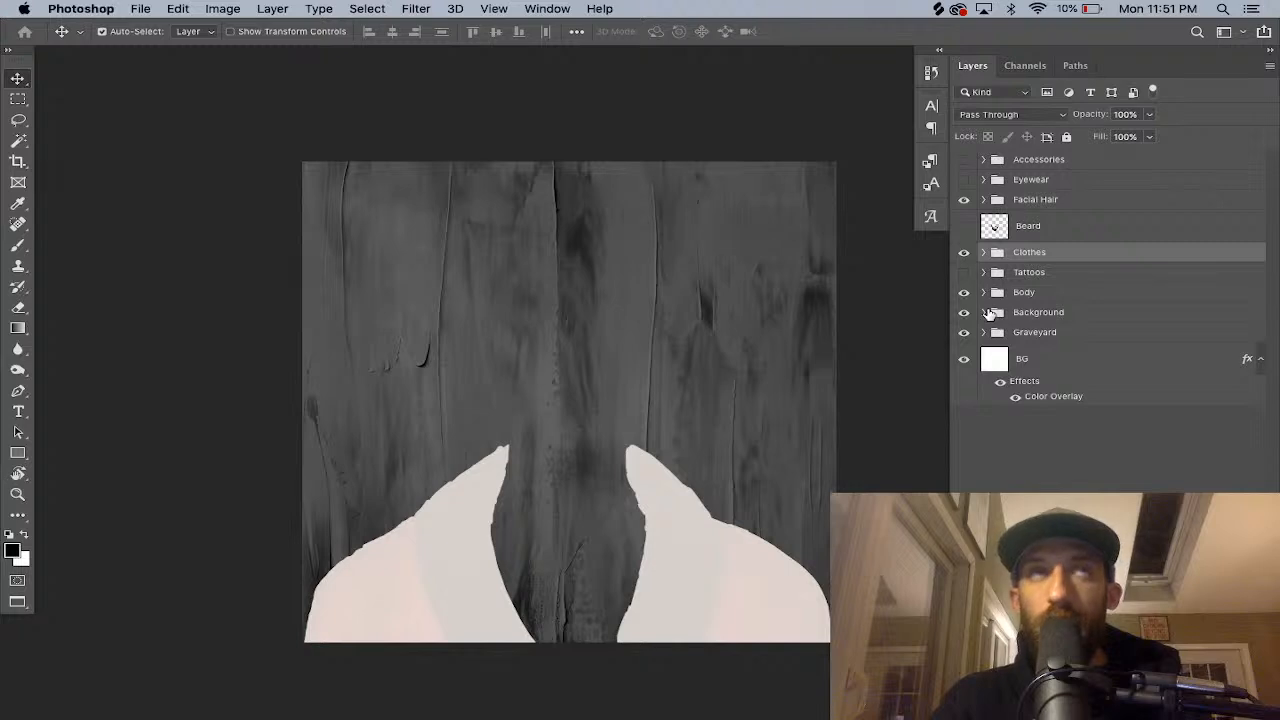
Create a new group directly above the Facial Hair group and name it Hair.
left_click(1055, 204)
key("super+g")
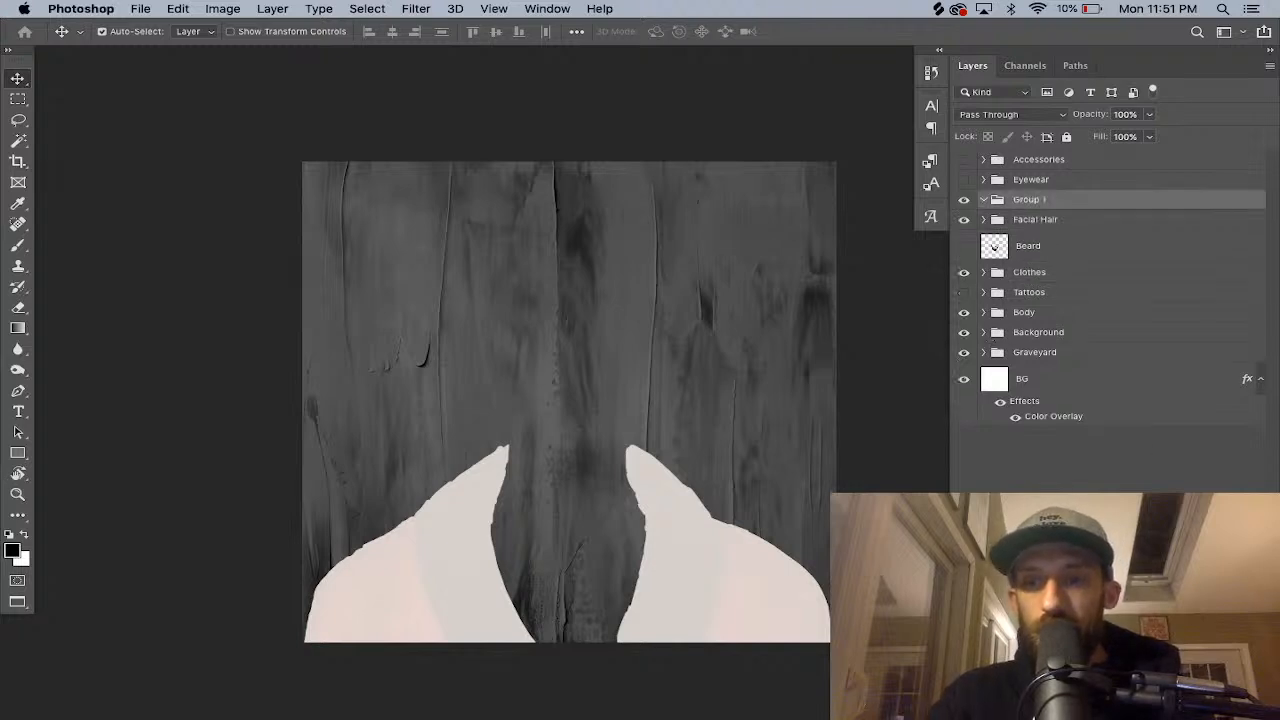
double_click(1030, 200)
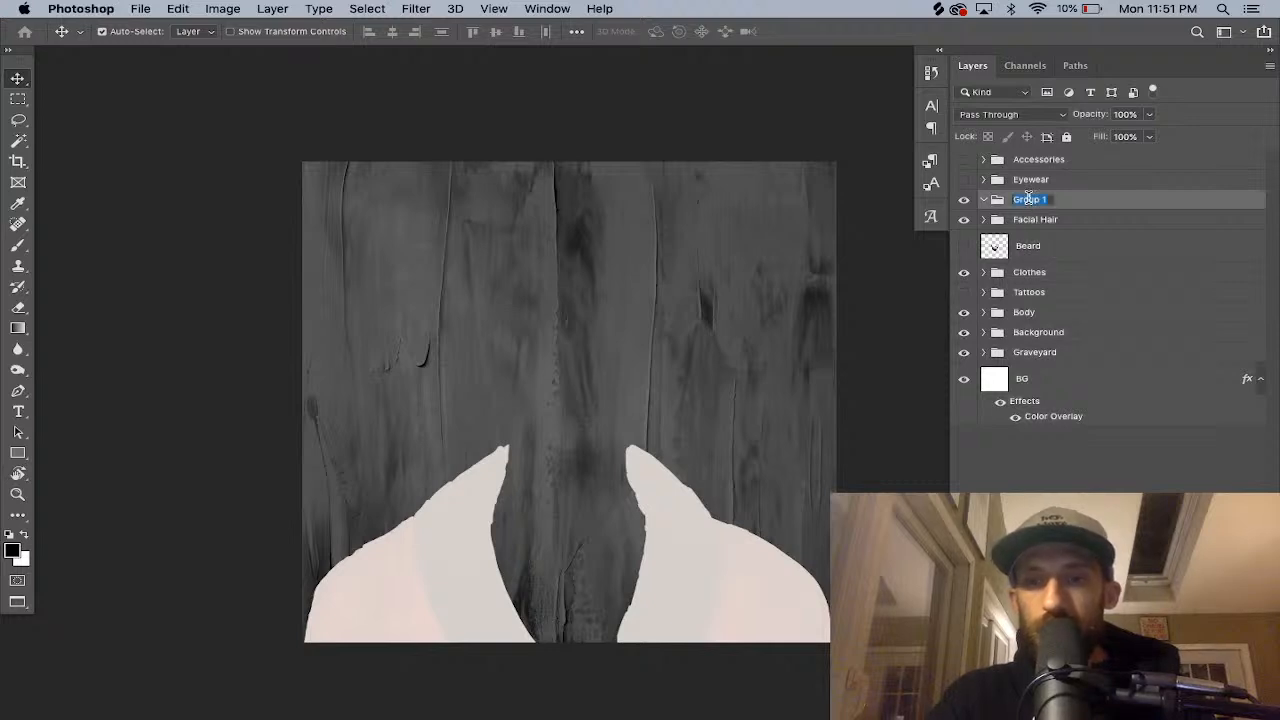
type("Hair")
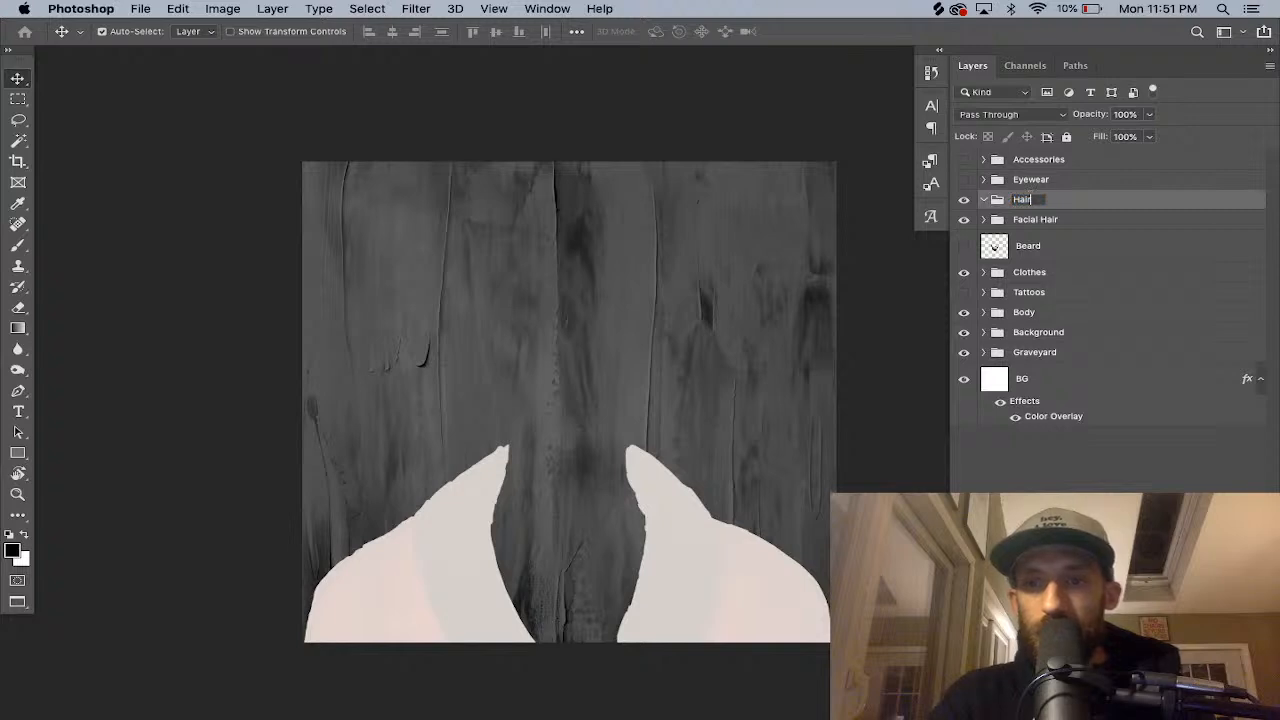
key("Return")
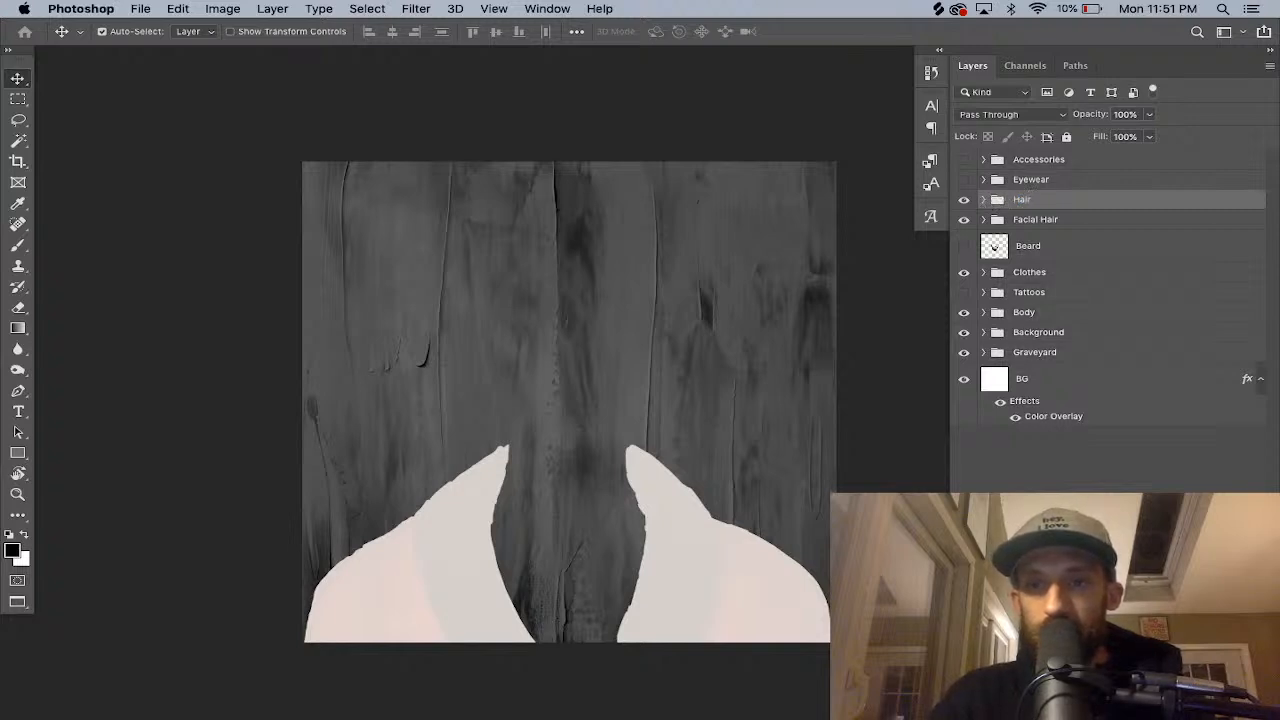
Create a new group directly above the Hair group and name it Headgear.
key("super+g")
double_click(1025, 200)
type("Headgear")
key("Return")
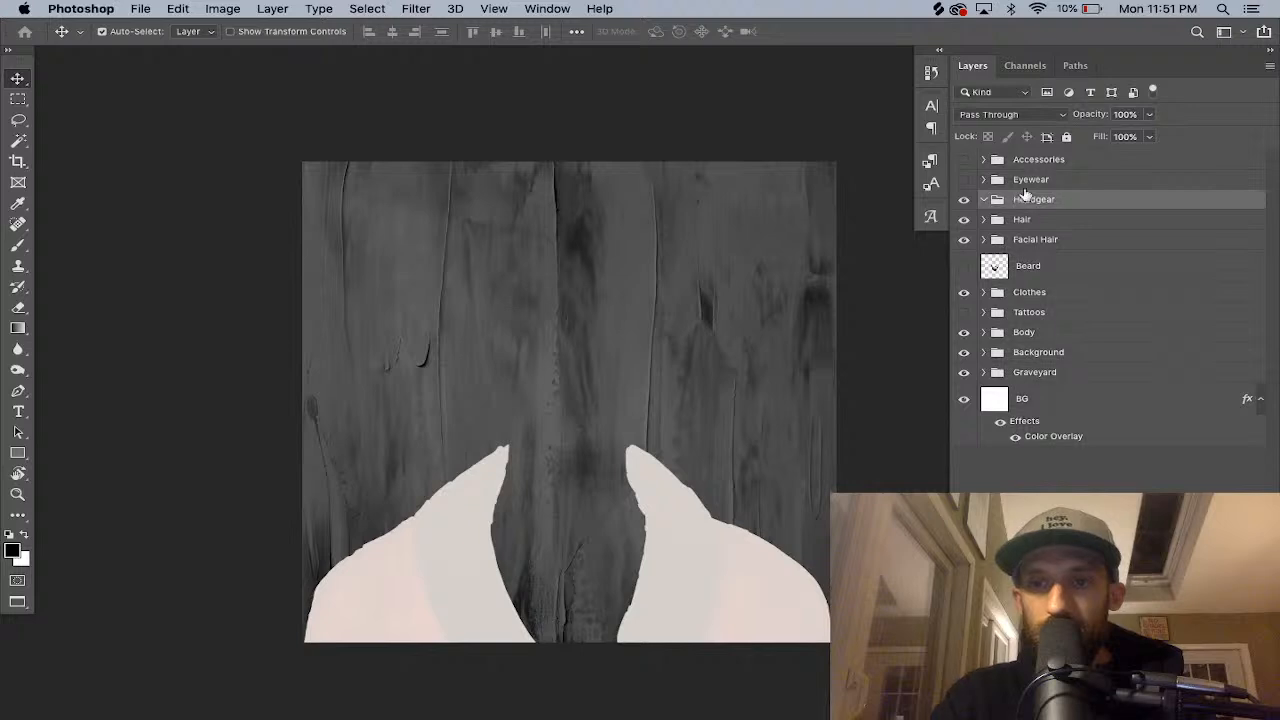
Move the Beard layer into the Facial Hair group and place the Eyewear group between Headgear and Hair.
left_click(1032, 180)
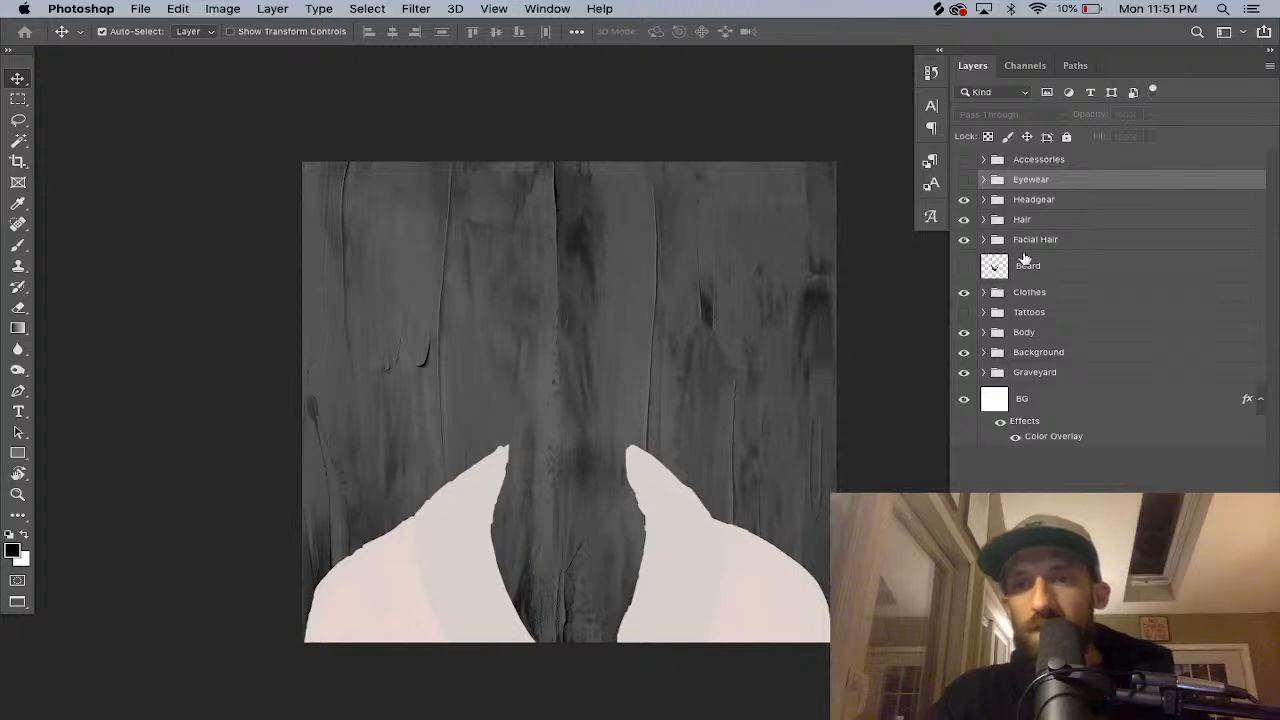
left_click_drag(1040, 265, 1060, 240)
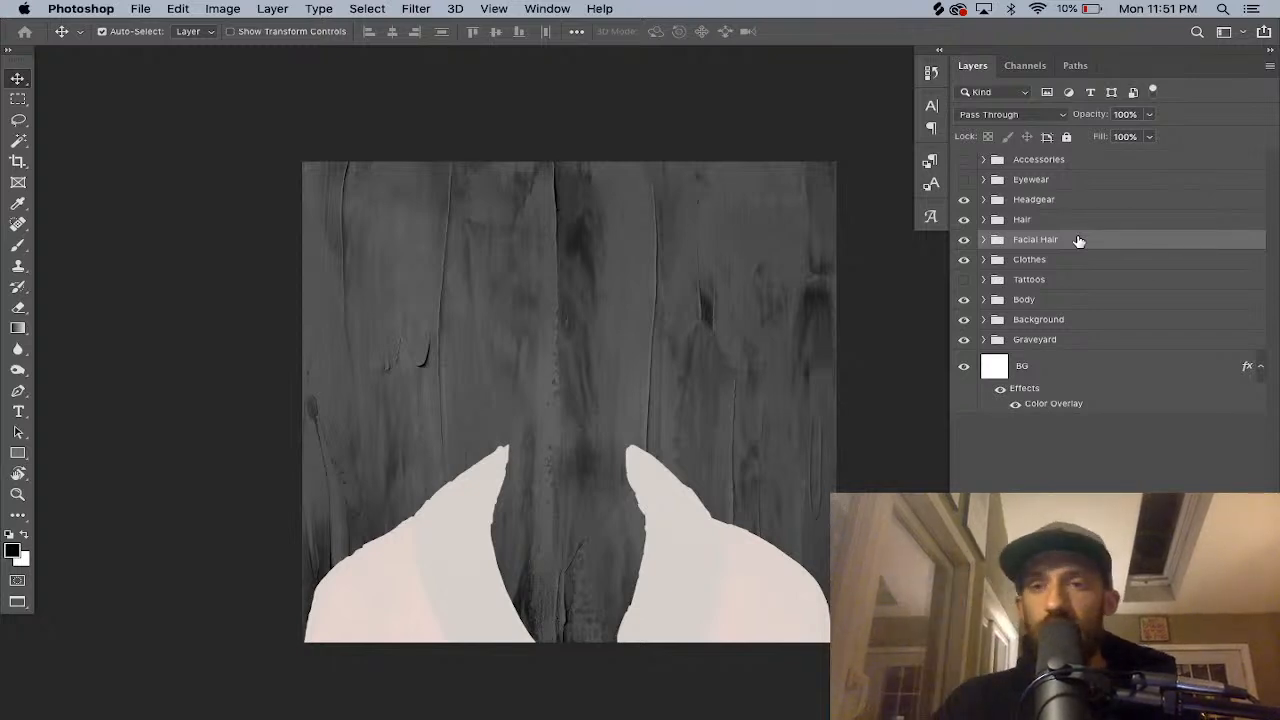
left_click_drag(1043, 183, 1085, 211)
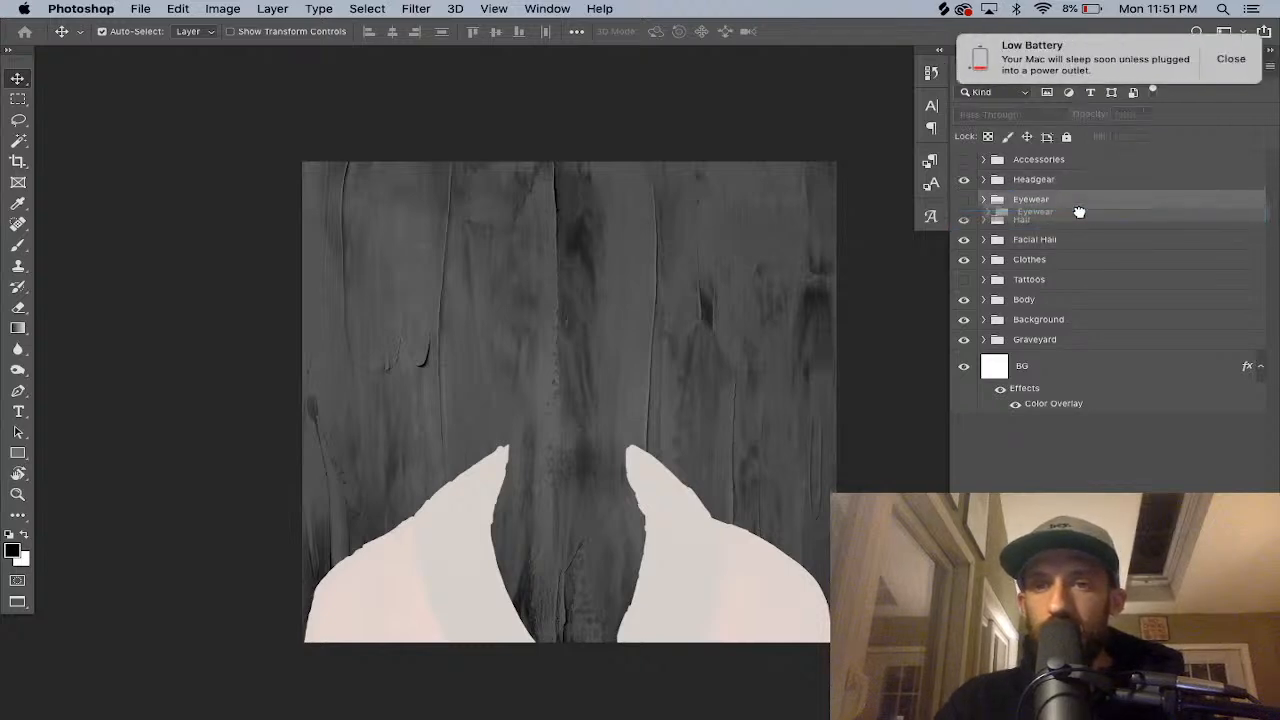
left_click(1231, 58)
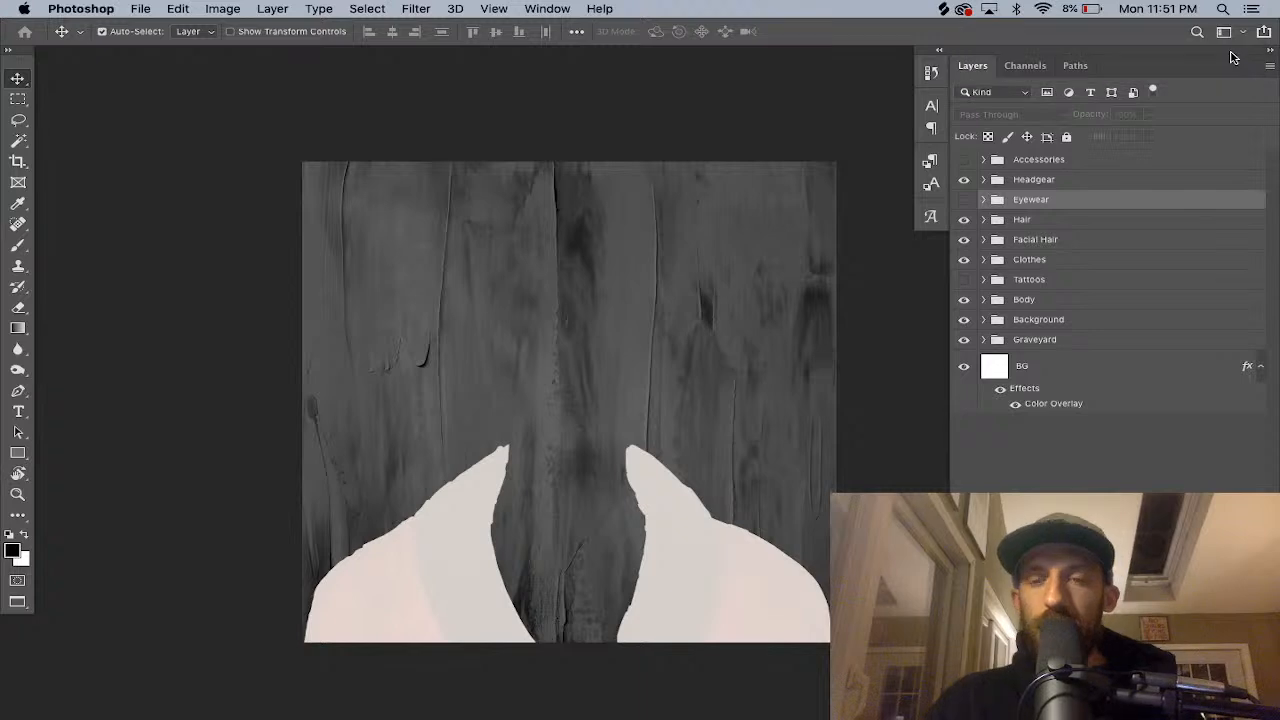
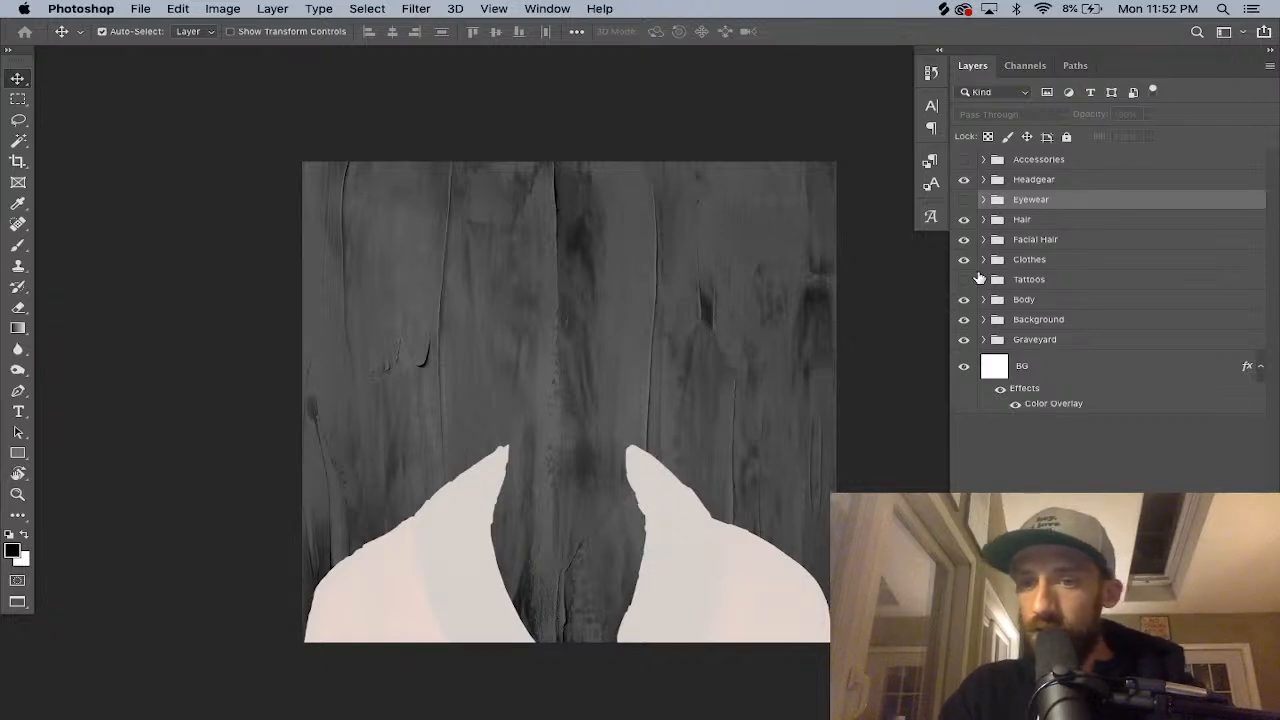
Show Layer 21 in the Body group and hide the Clothes group to reveal the bare figure.
left_click(995, 302)
left_click(983, 300)
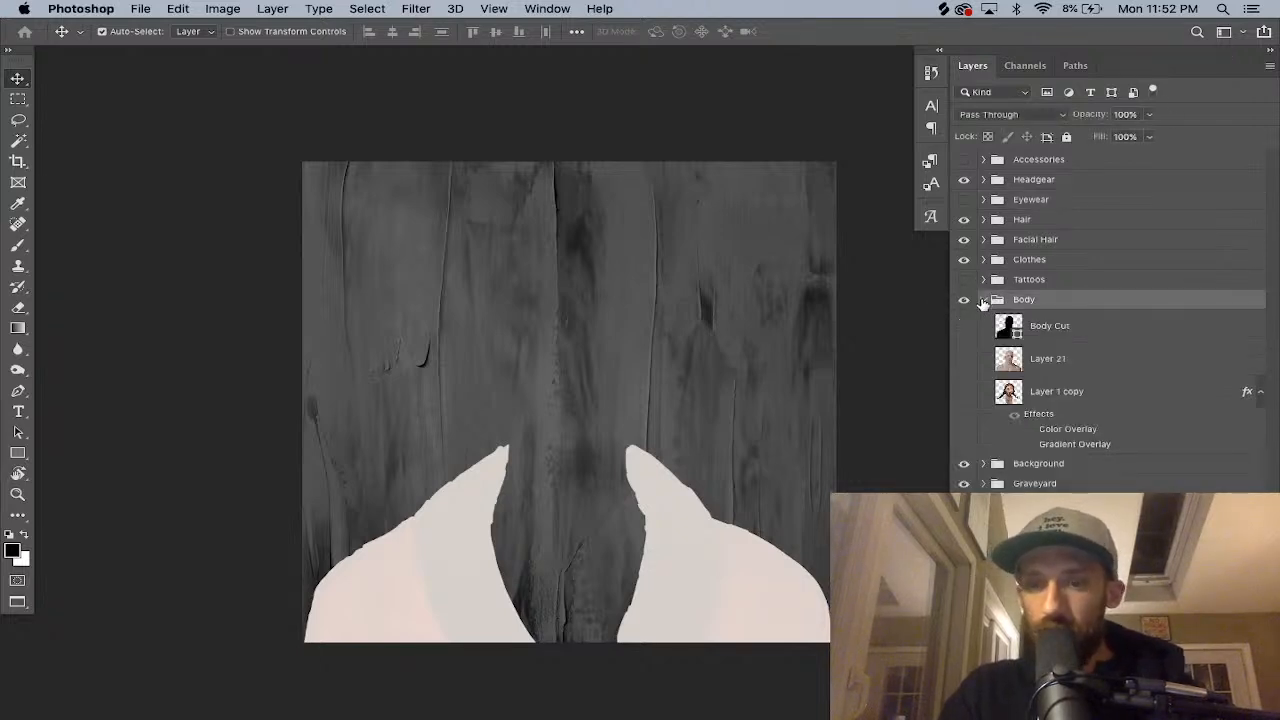
left_click(965, 358)
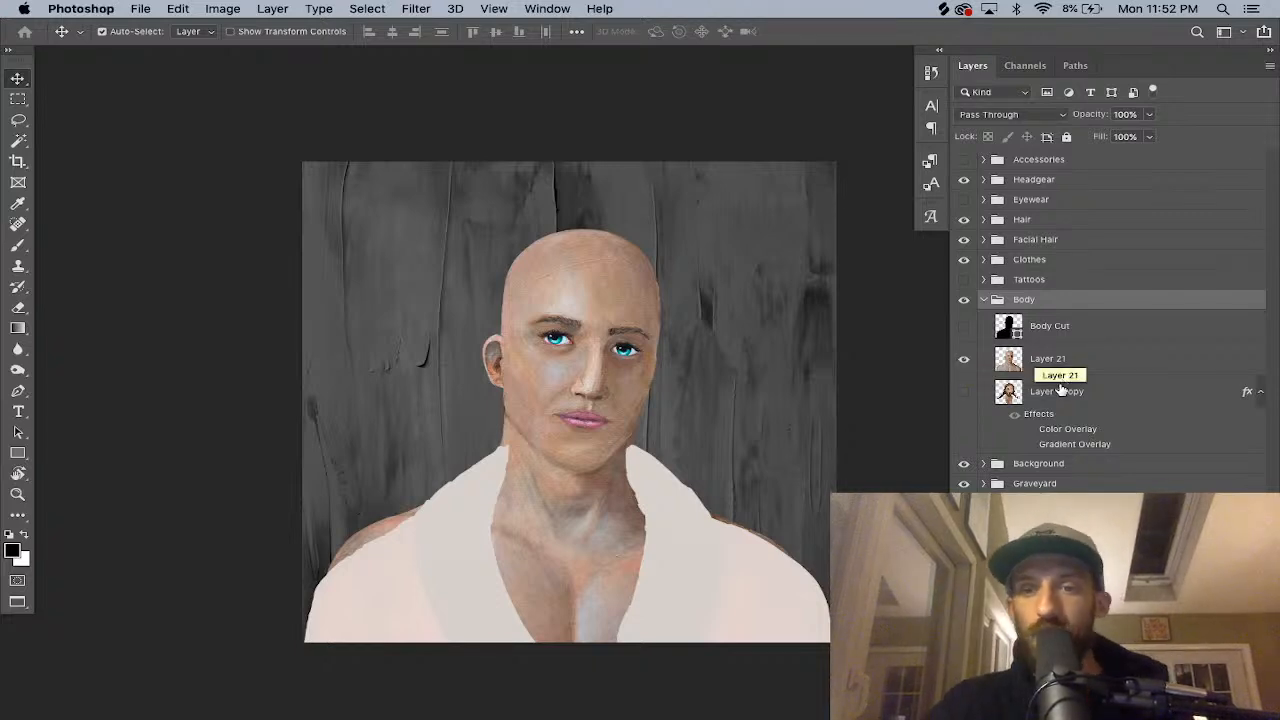
left_click(964, 260)
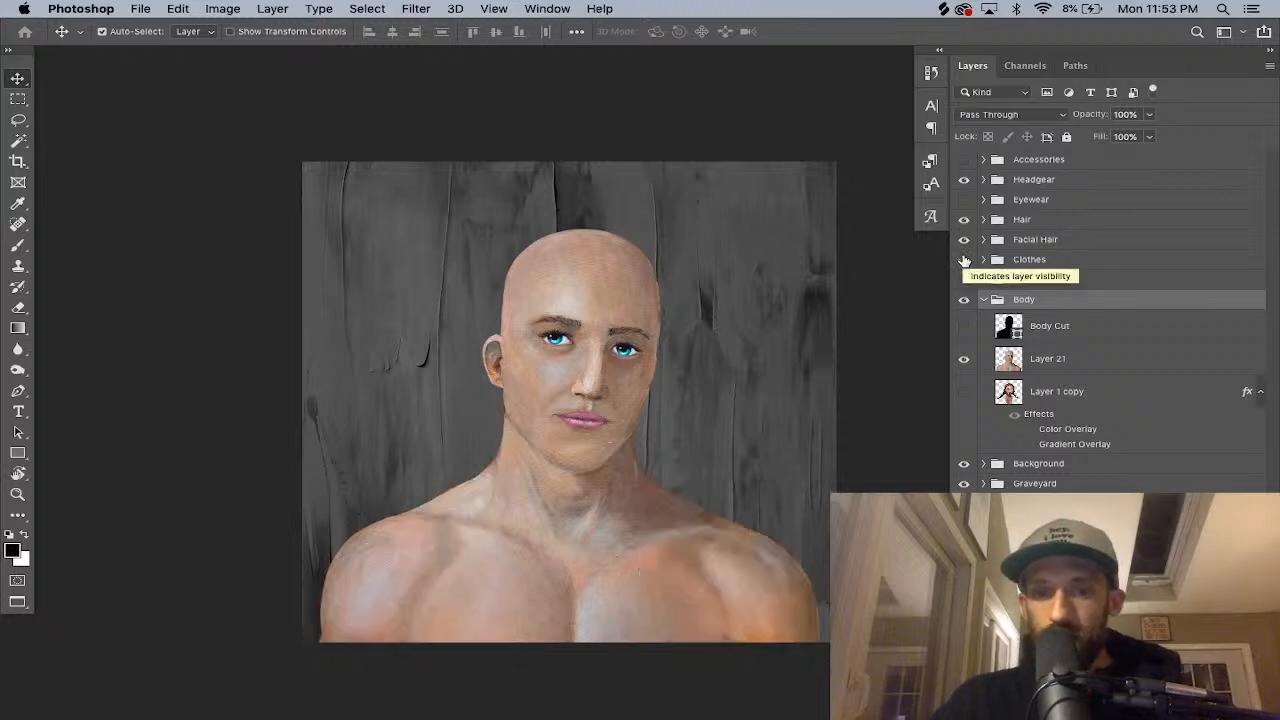
Expand the Background group, preview its halo layers, and show gold leaf copy 6 over the newspaper background.
left_click(983, 464)
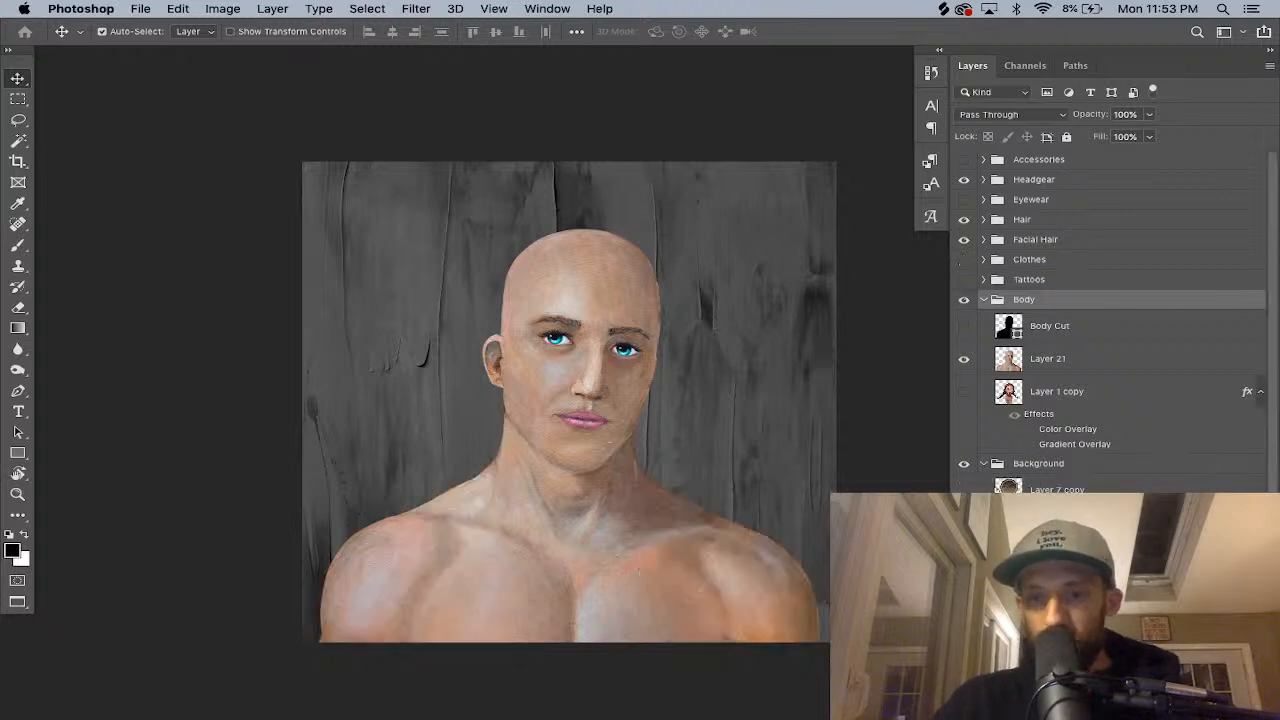
scroll(985, 470, "down", 5)
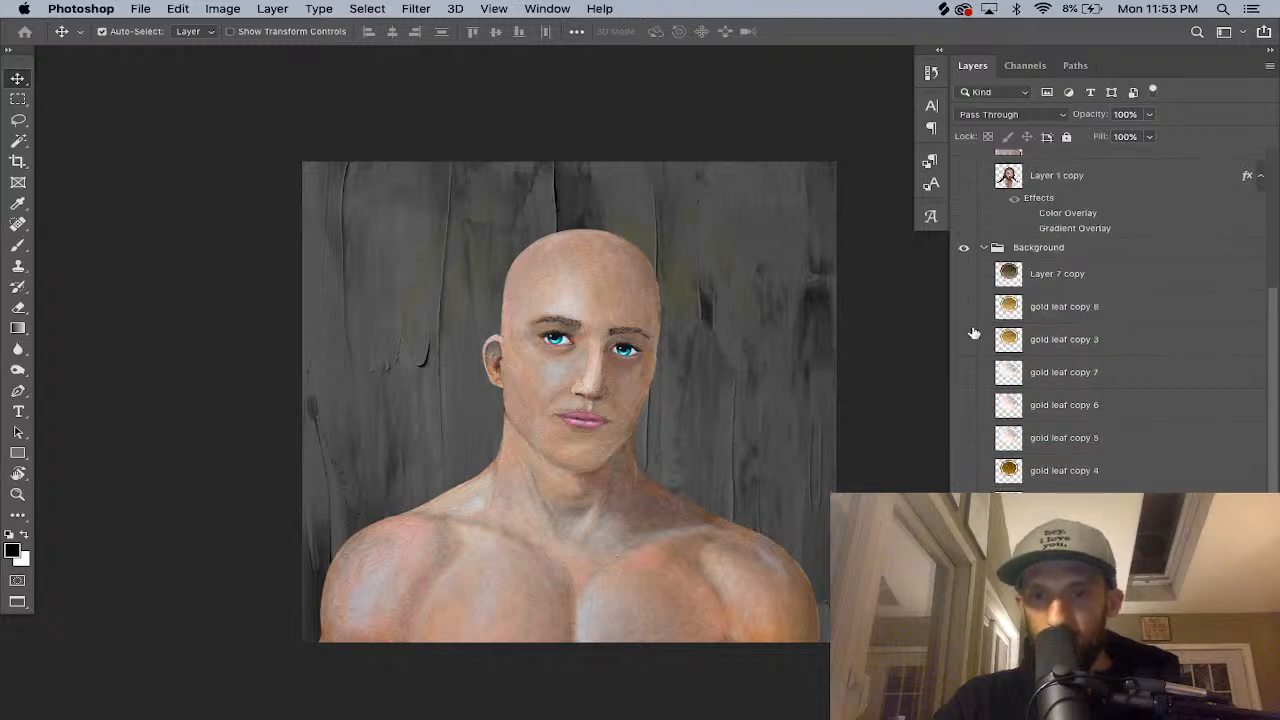
left_click(964, 276)
left_click(964, 279)
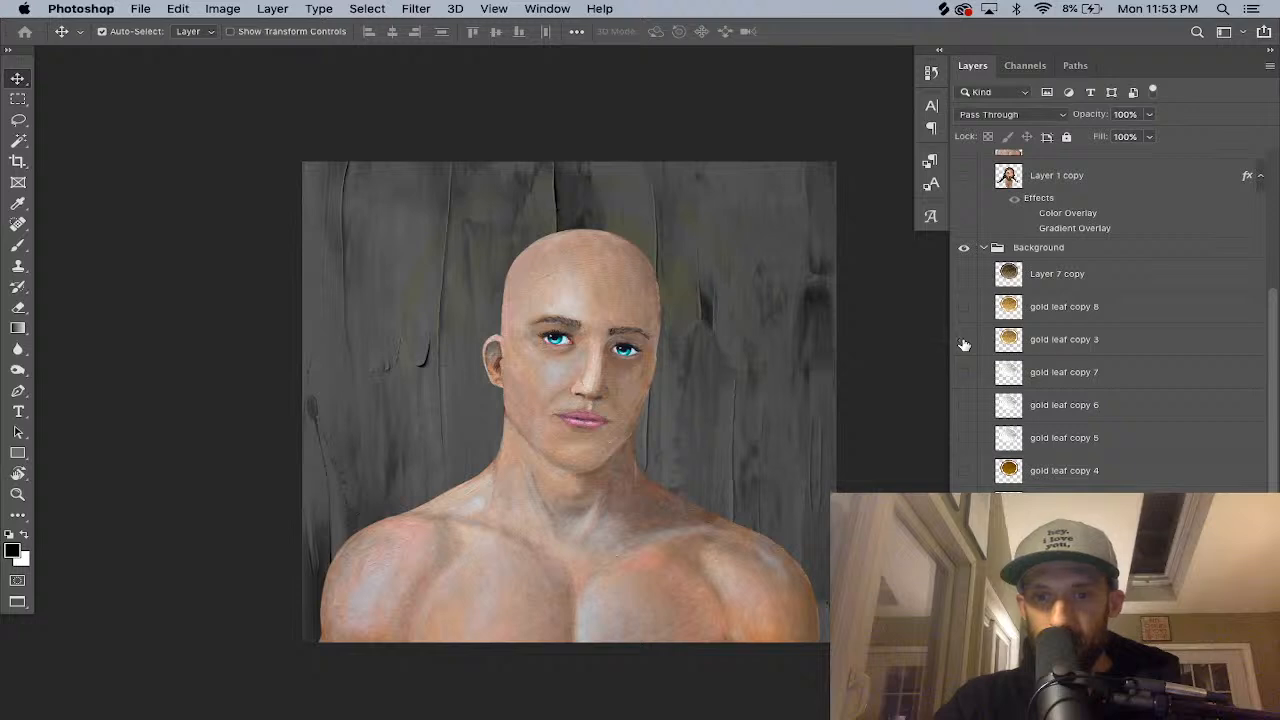
left_click(964, 371)
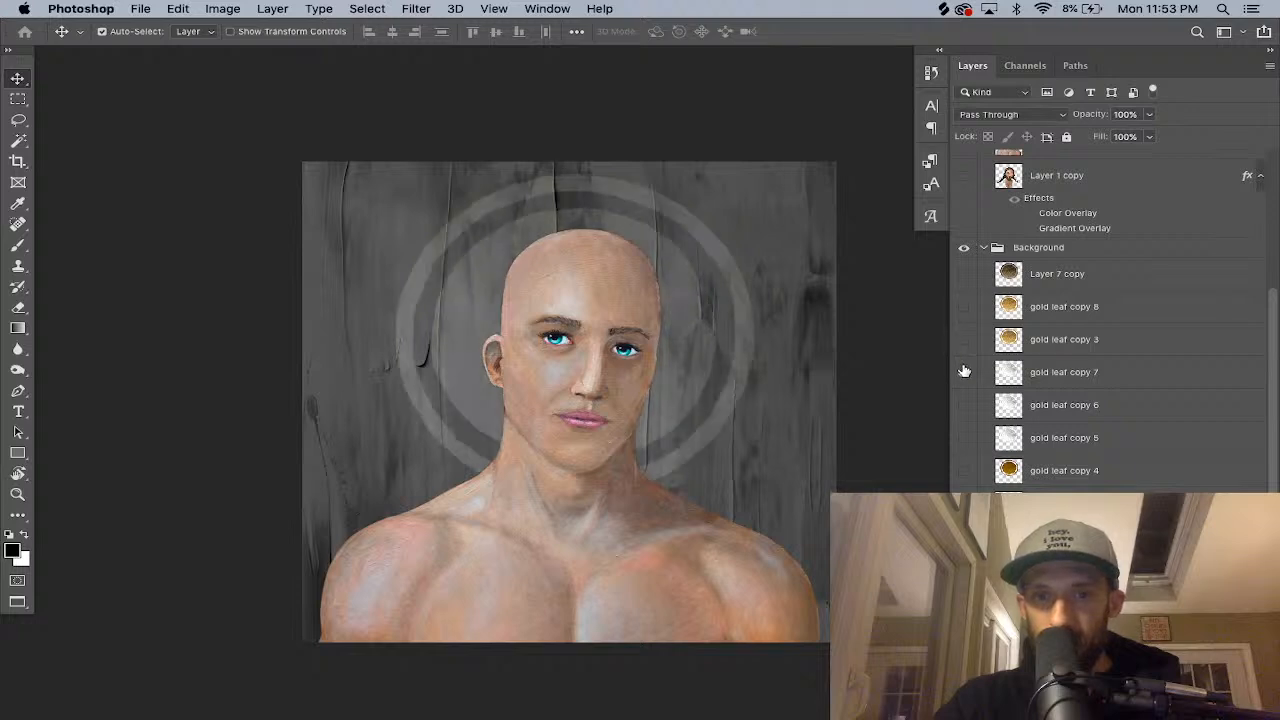
left_click(964, 371)
left_click(964, 408)
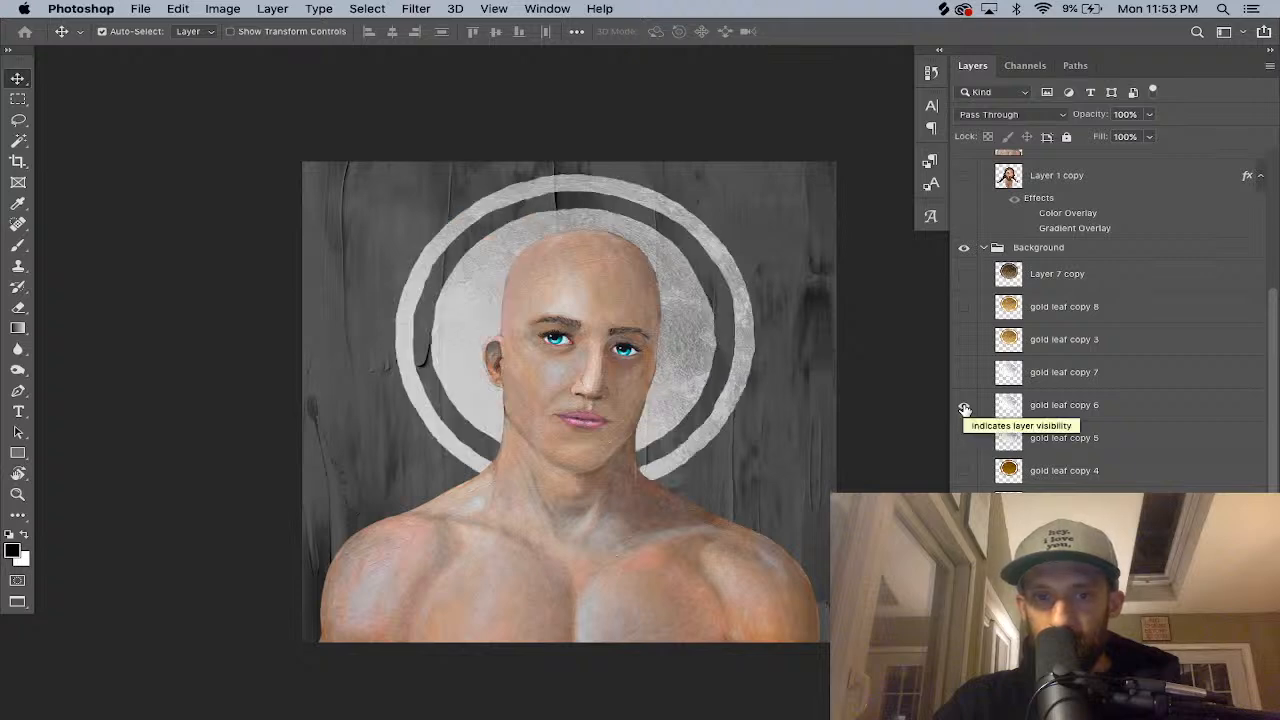
scroll(1110, 320, "down", 3)
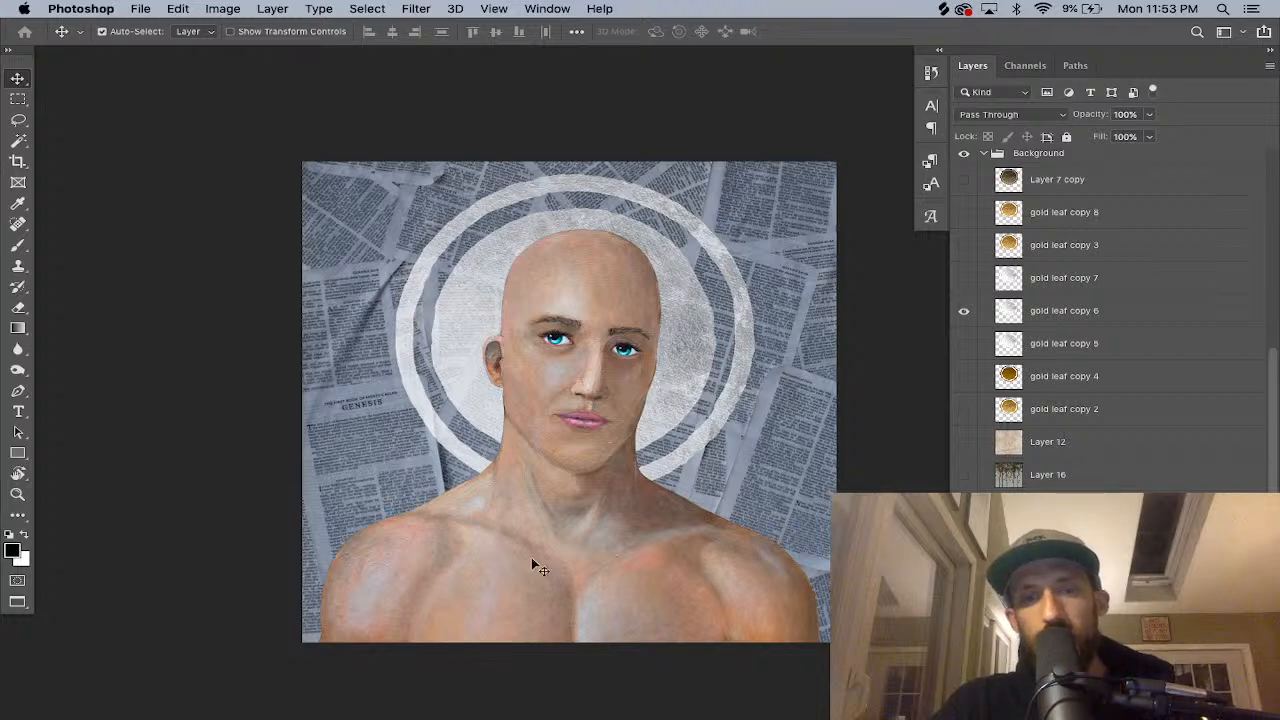
Examine the bald figure's head, ear, jaw and neck up close against the halo and newspaper background.
key("super+plus")
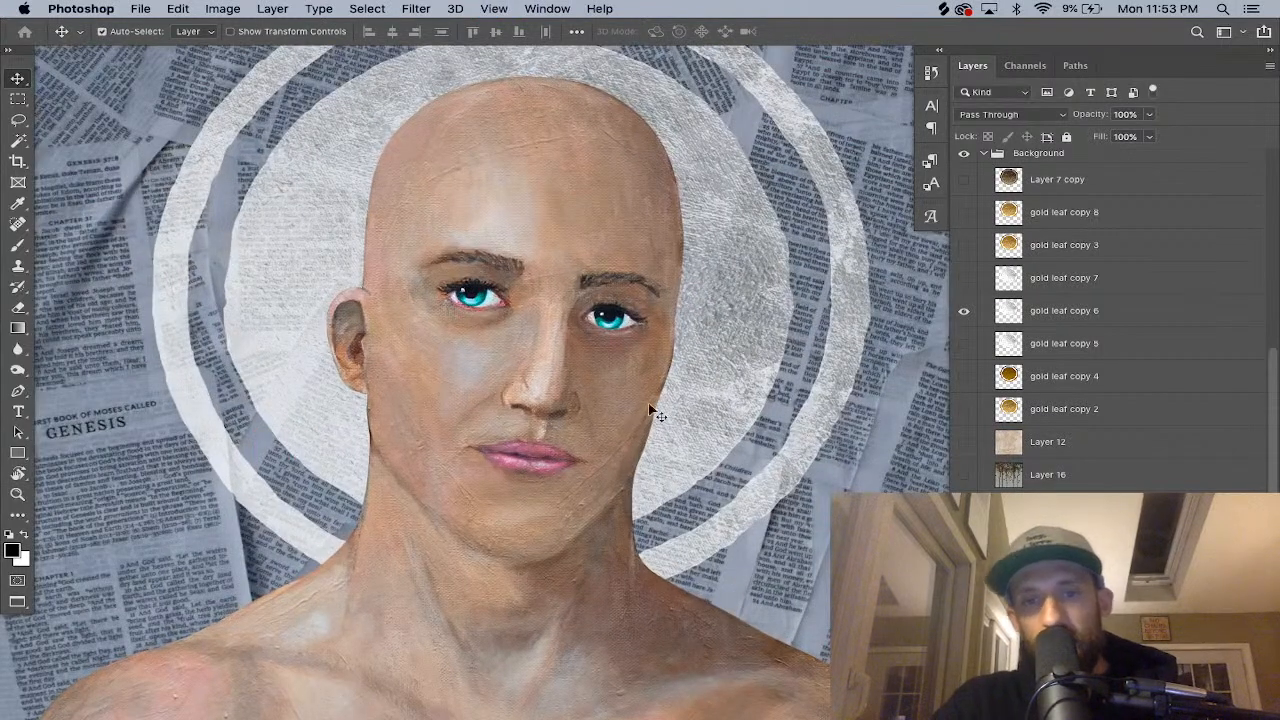
left_click_drag(678, 207, 700, 266)
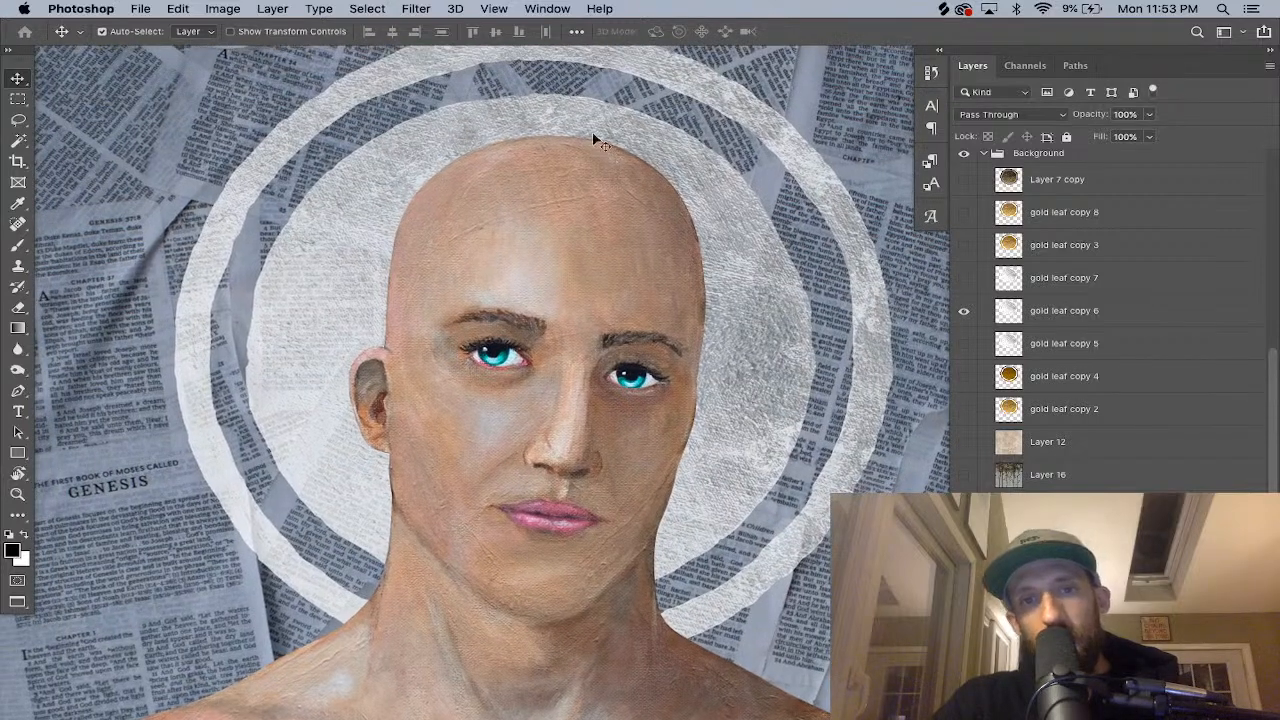
left_click_drag(491, 411, 487, 315)
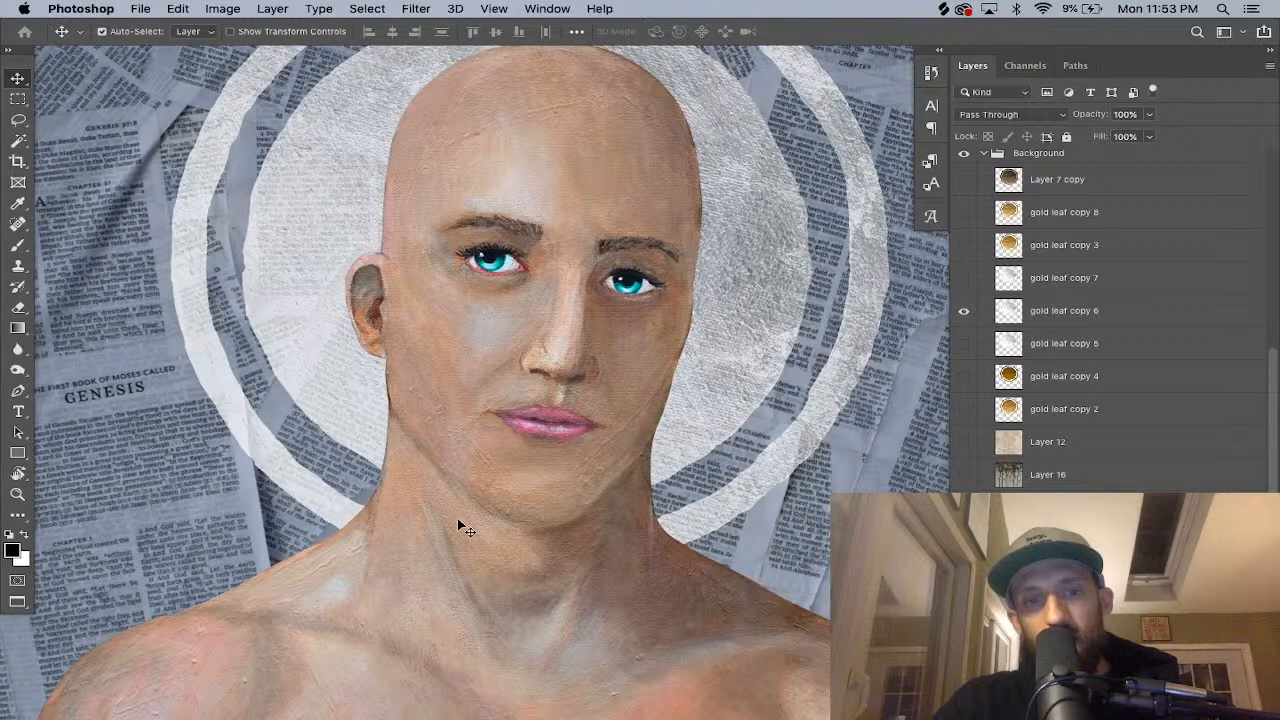
key("super+minus")
key("super+minus")
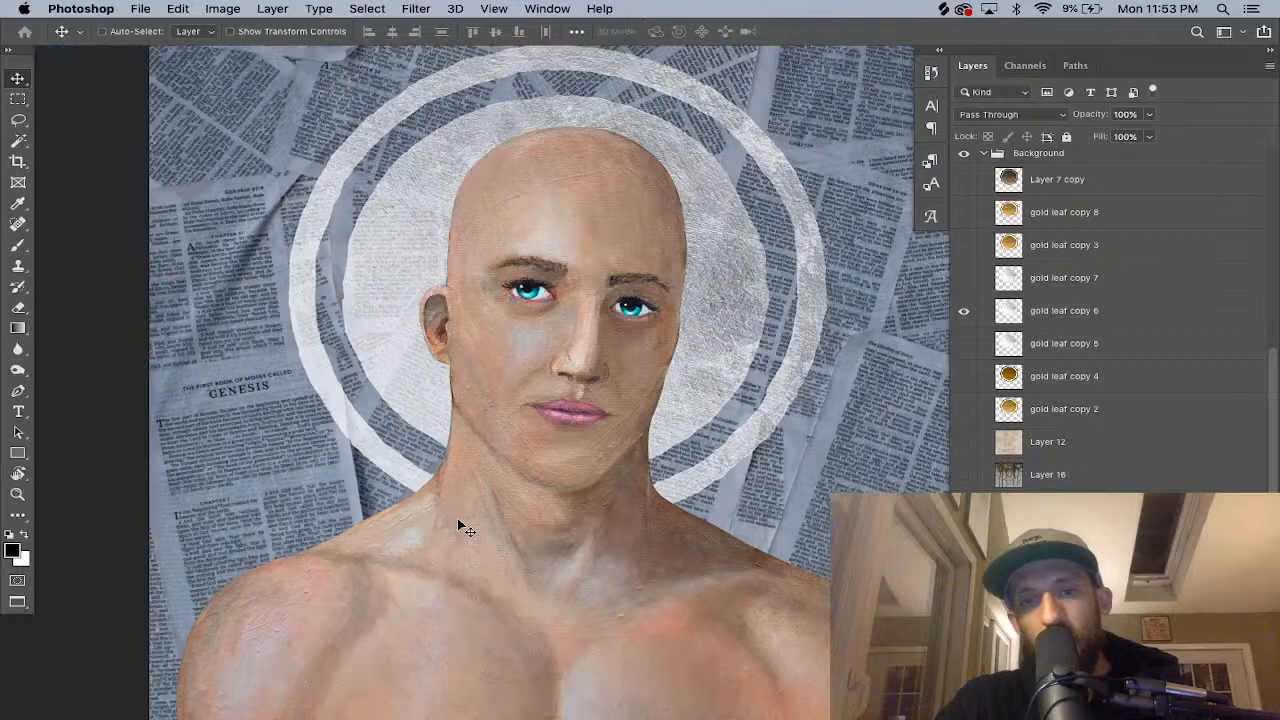
key("super+plus")
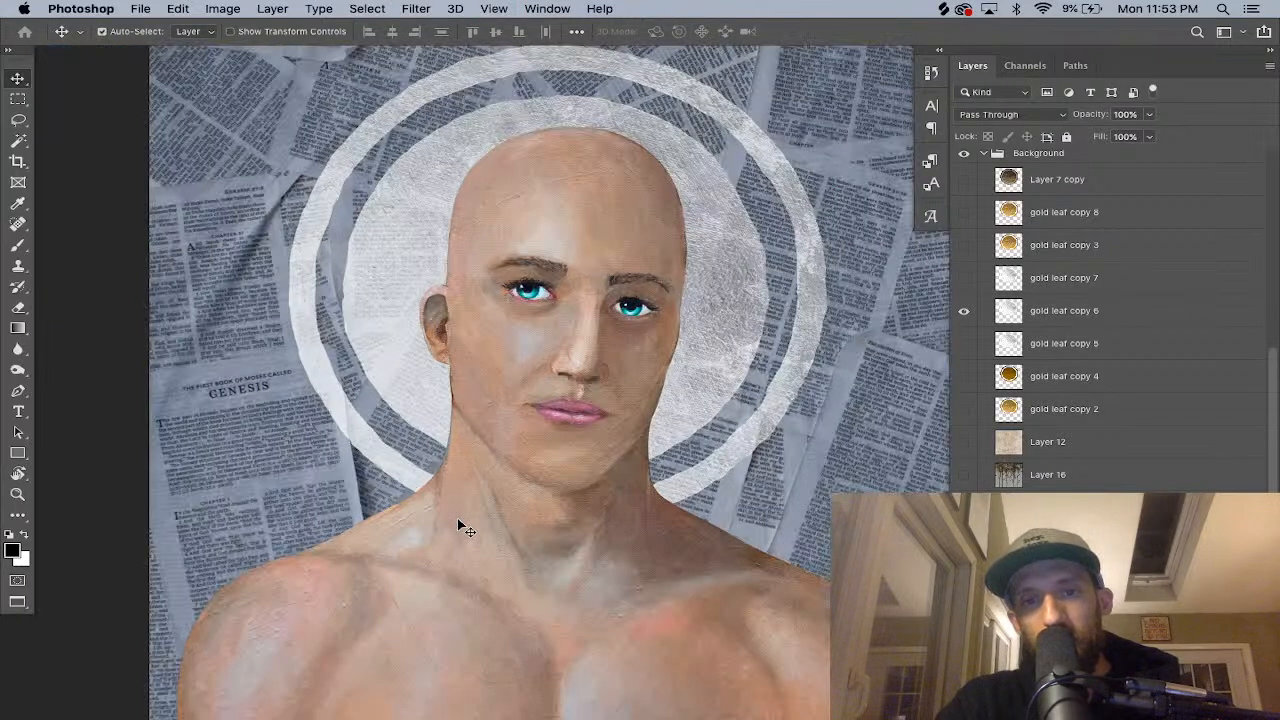
key("super+minus")
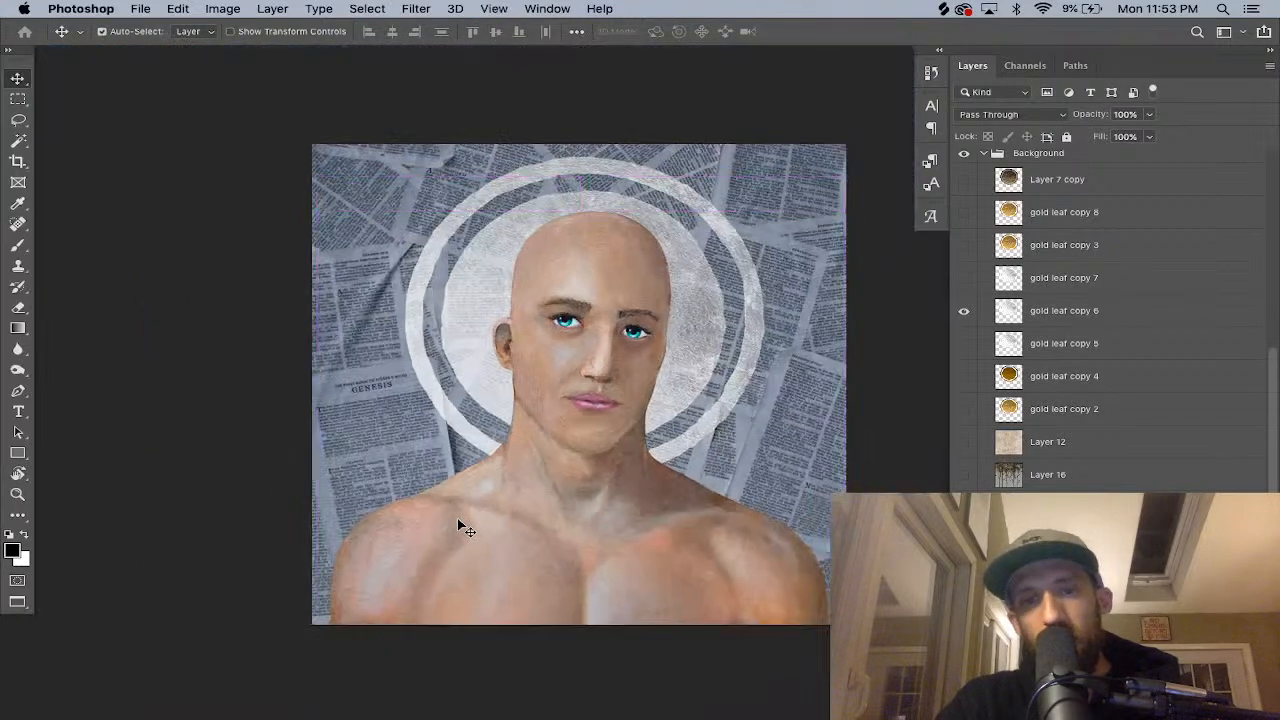
key("super+plus")
key("super+plus")
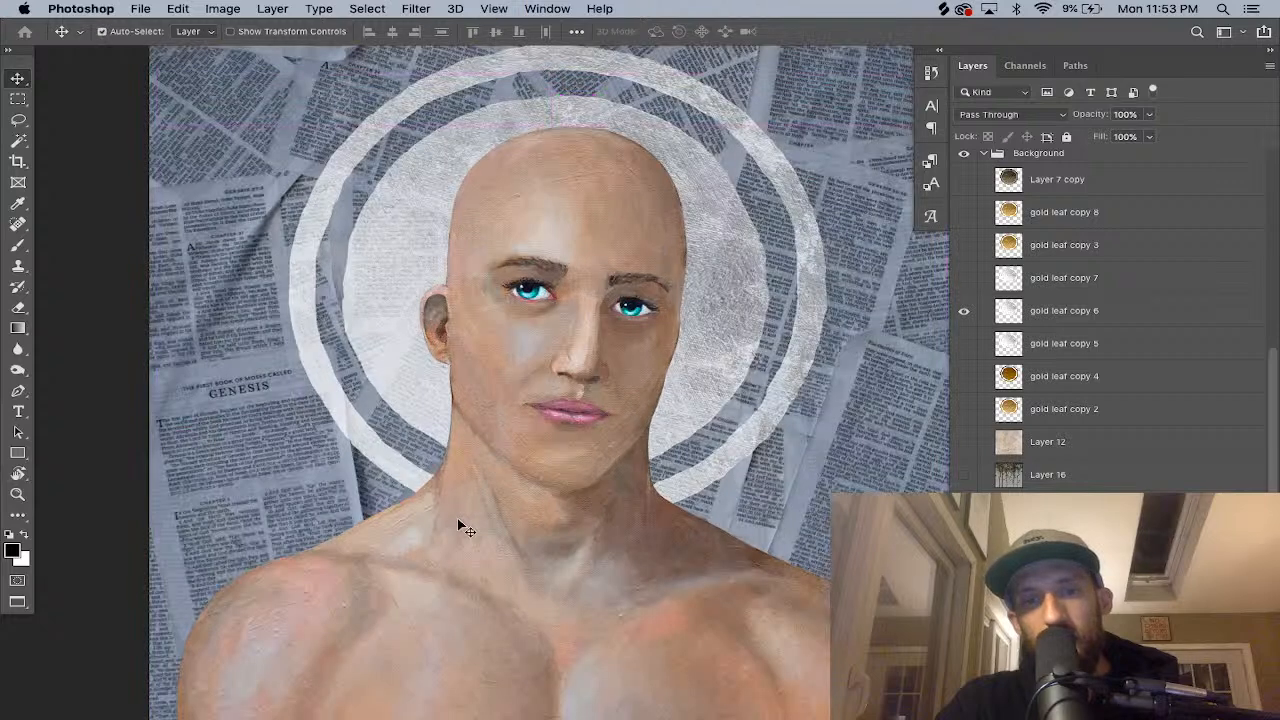
key("super+minus")
key("super")
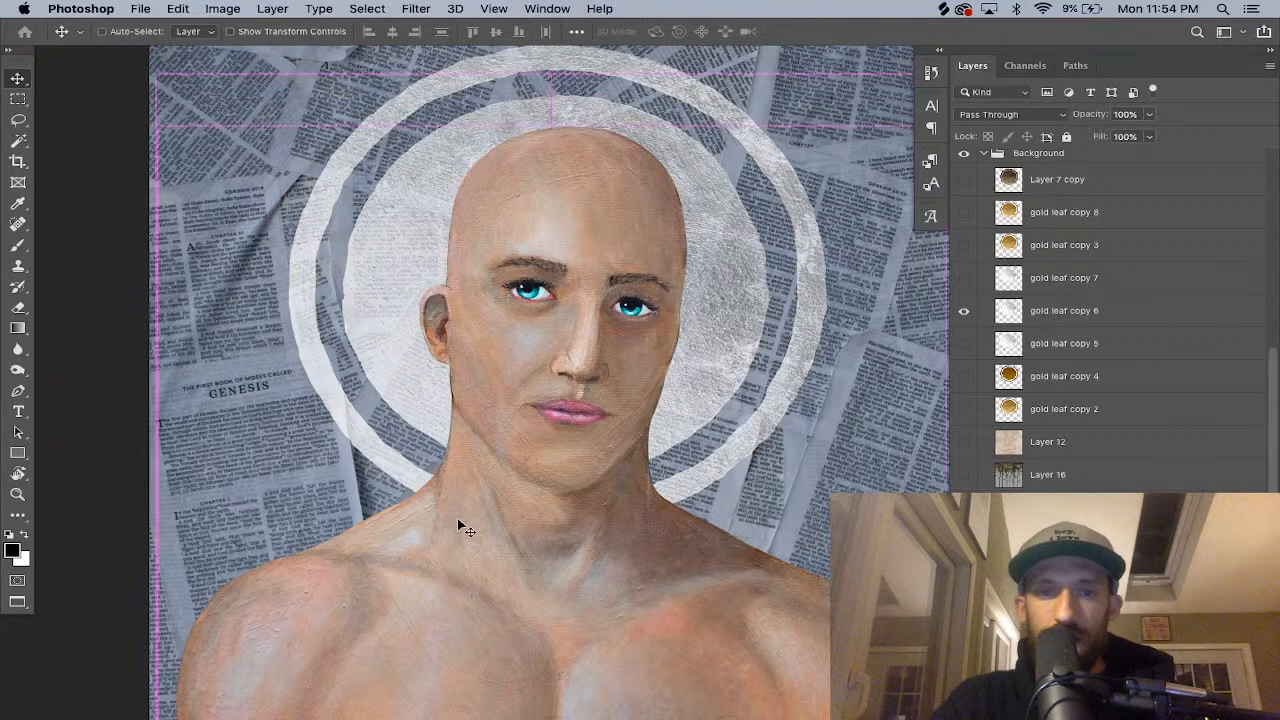
key("super+plus")
key("super+plus")
key("space")
left_click_drag(460, 525, 669, 500)
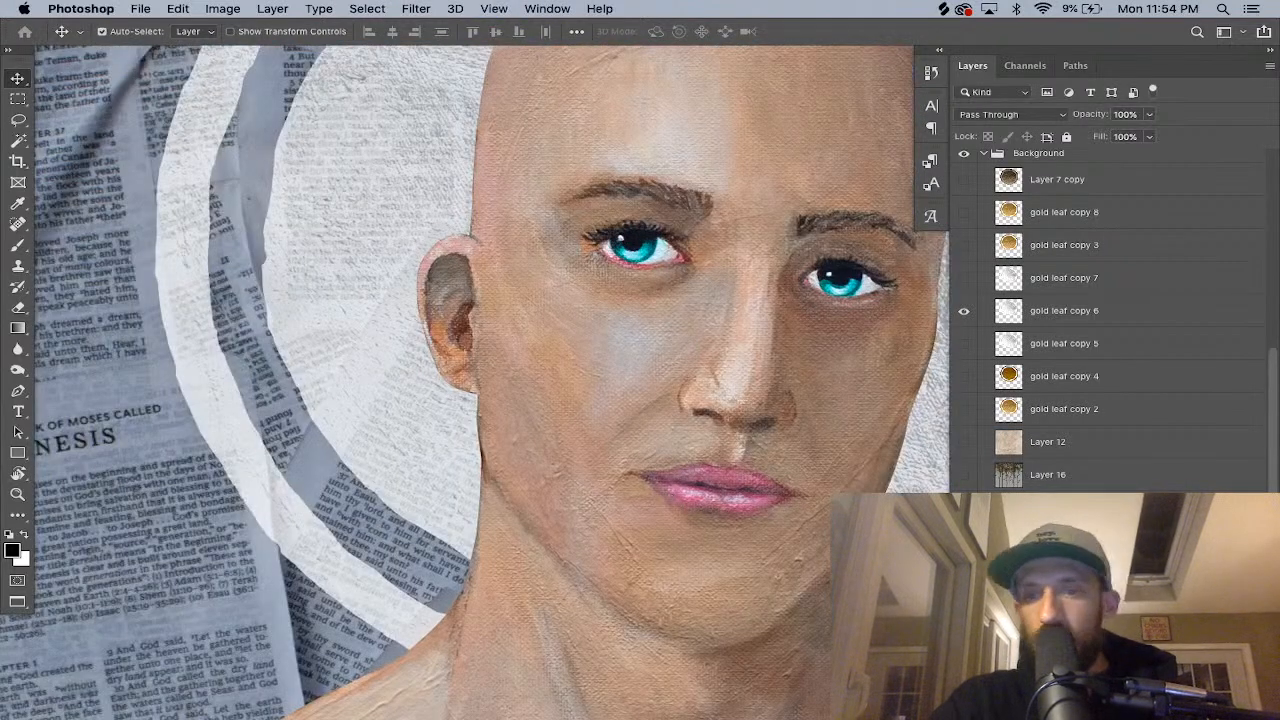
Select Layer 21 in the Body group and set up the Clone Stamp with a softer 45 px brush.
scroll(1066, 262, "up", 6)
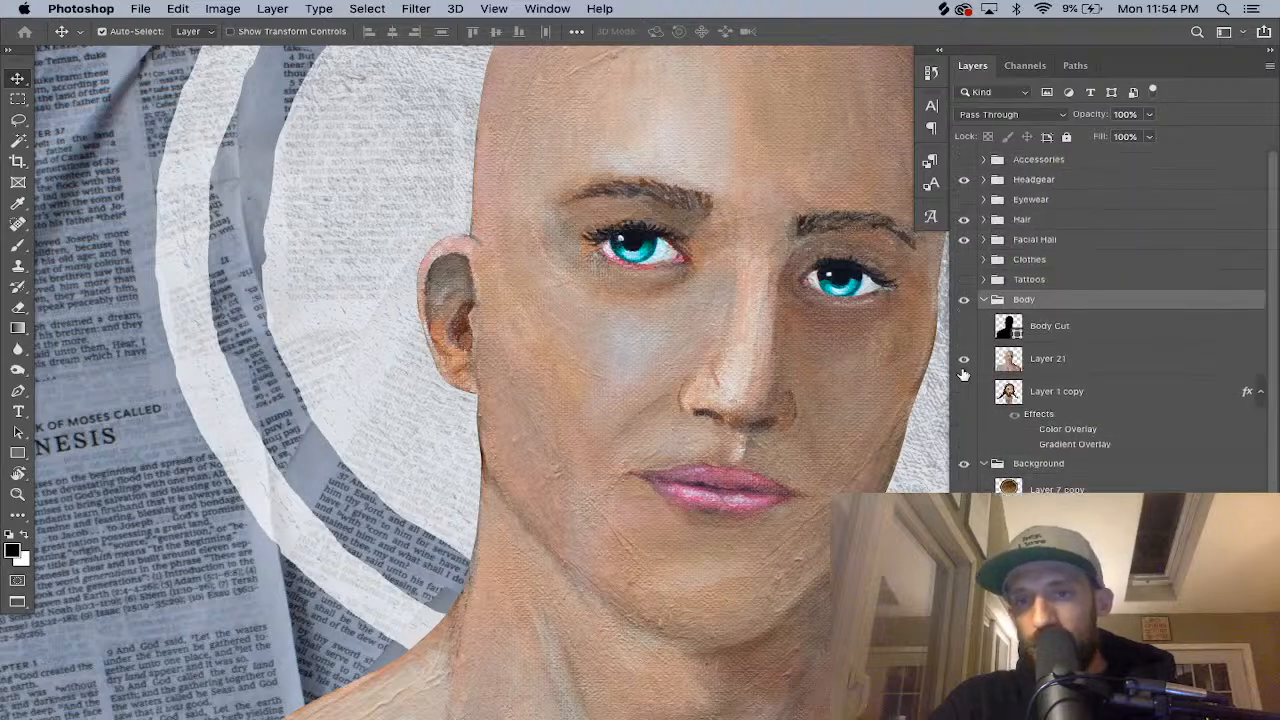
left_click(1062, 372)
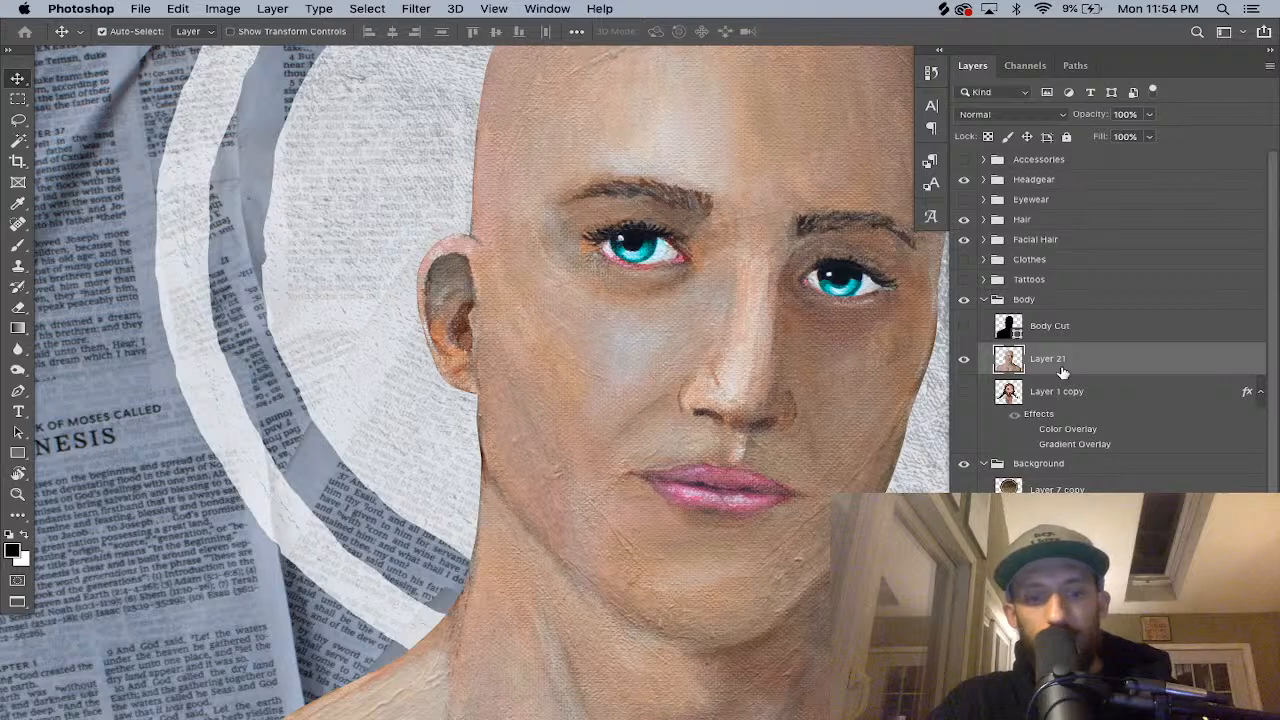
key("s")
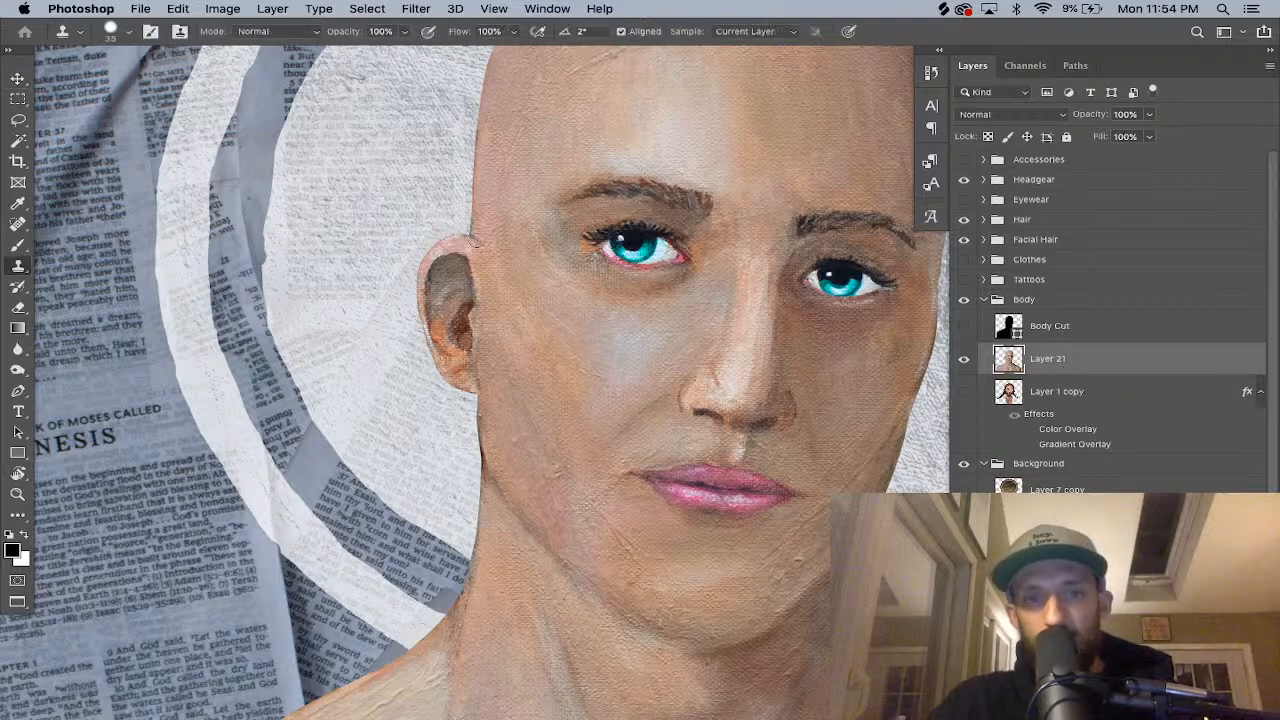
key("super+z")
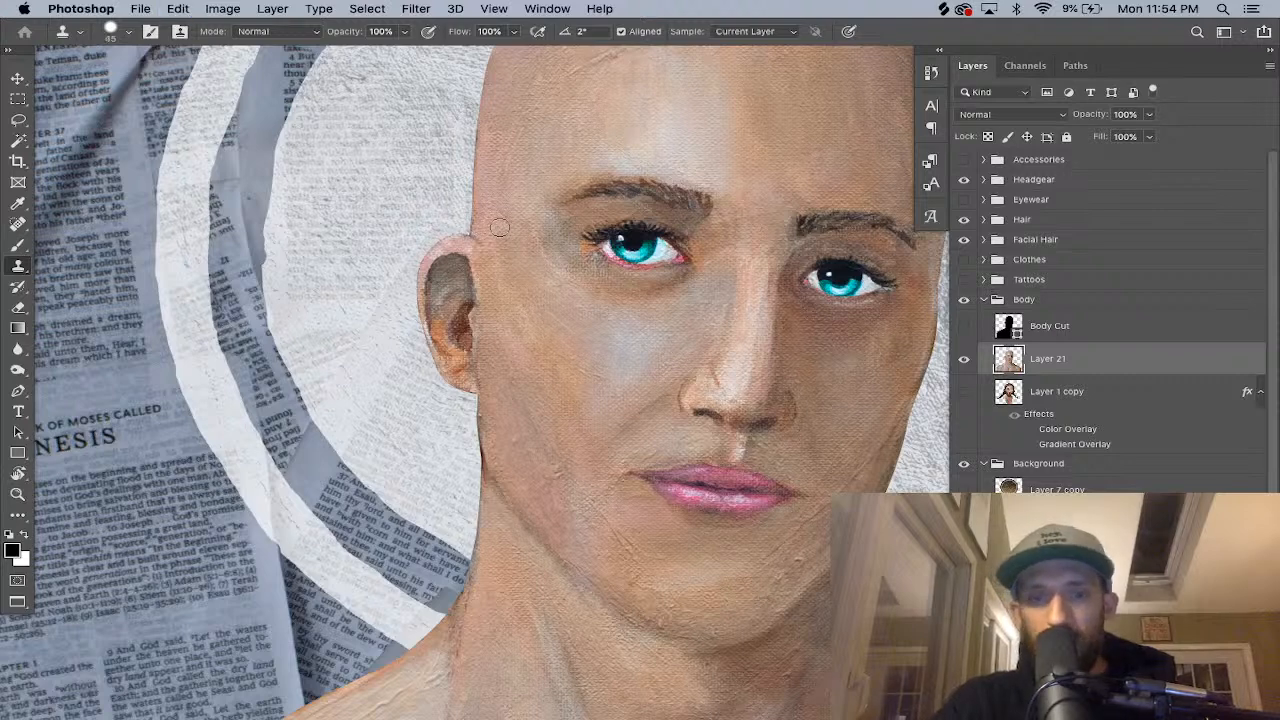
key("super+equal")
right_click(503, 229)
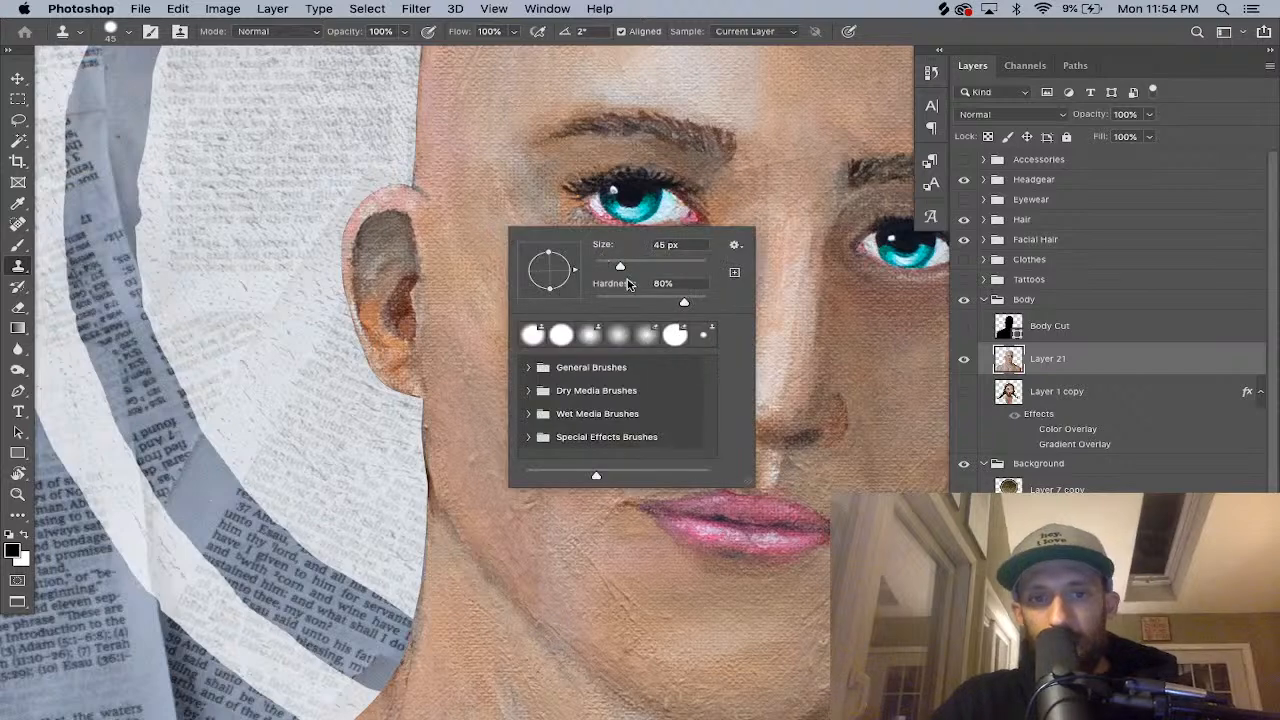
left_click_drag(670, 304, 650, 303)
Clone nearby skin over the edge of the head just above the ear, undoing the last stroke.
left_click(433, 169, "alt")
left_click(417, 194)
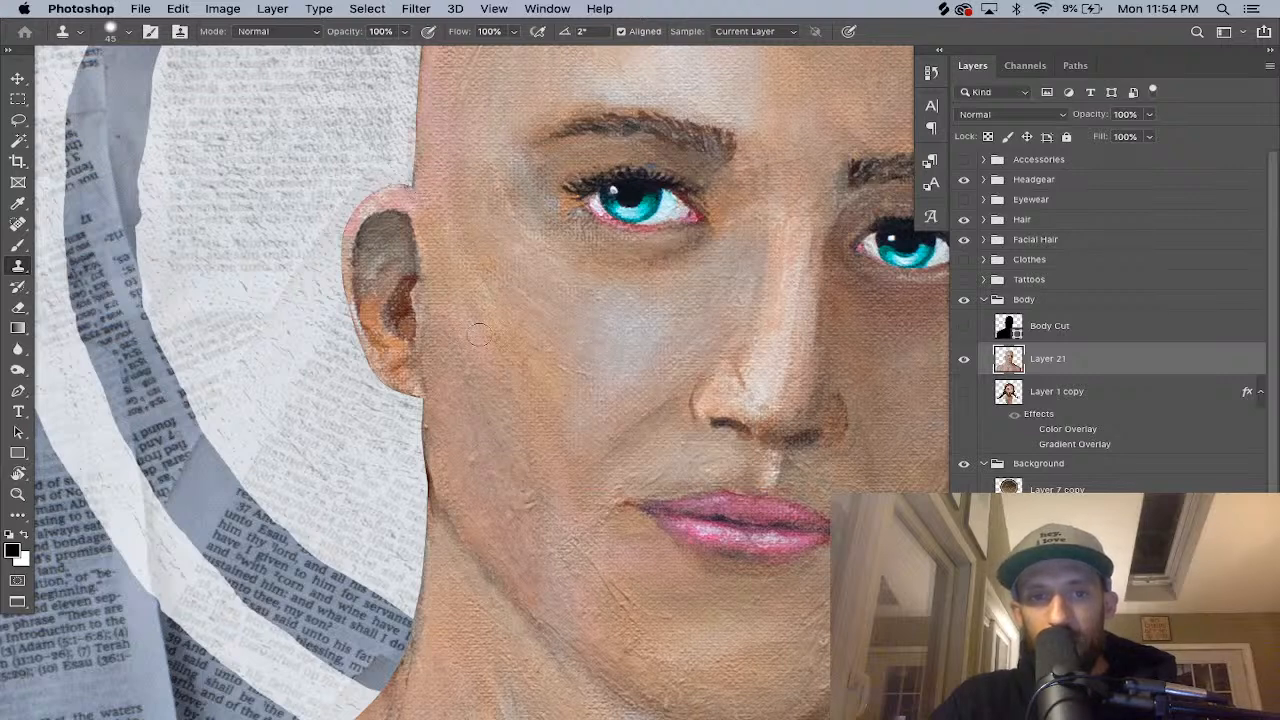
mouse_move(527, 344)
left_mouse_down()
mouse_move(487, 328)
mouse_move(411, 330)
mouse_move(354, 369)
left_mouse_up()
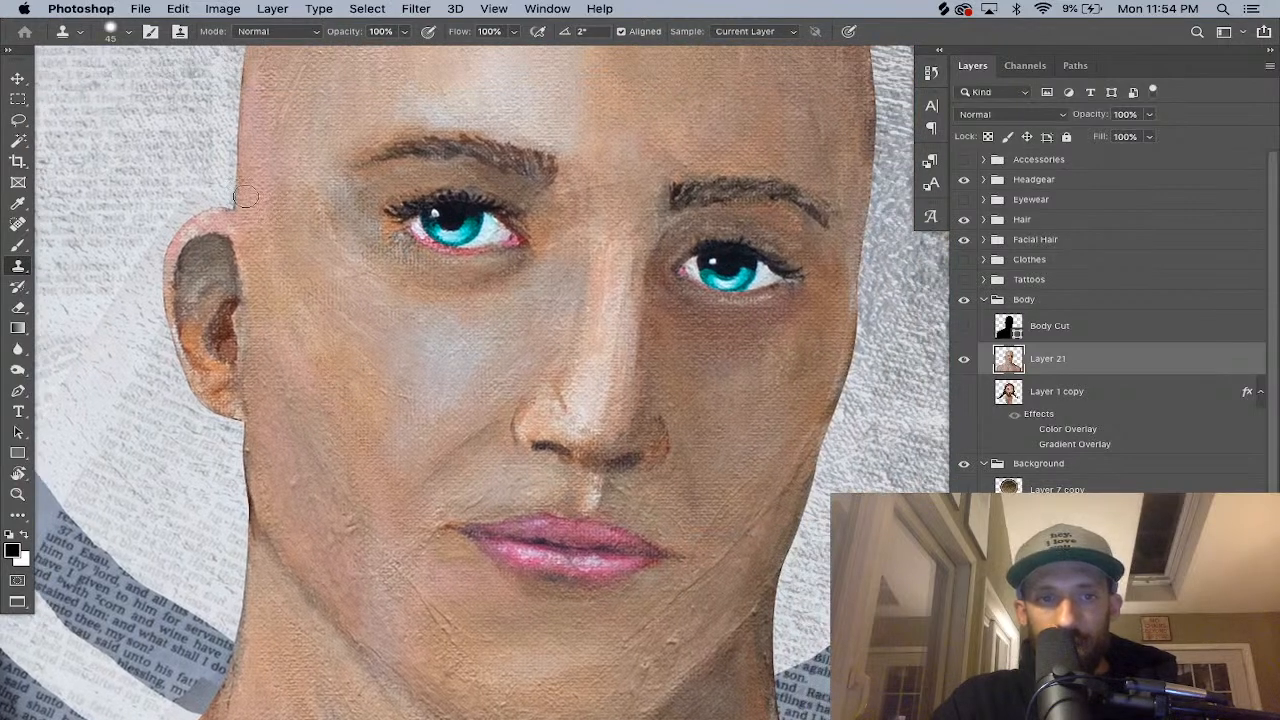
key("super+z")
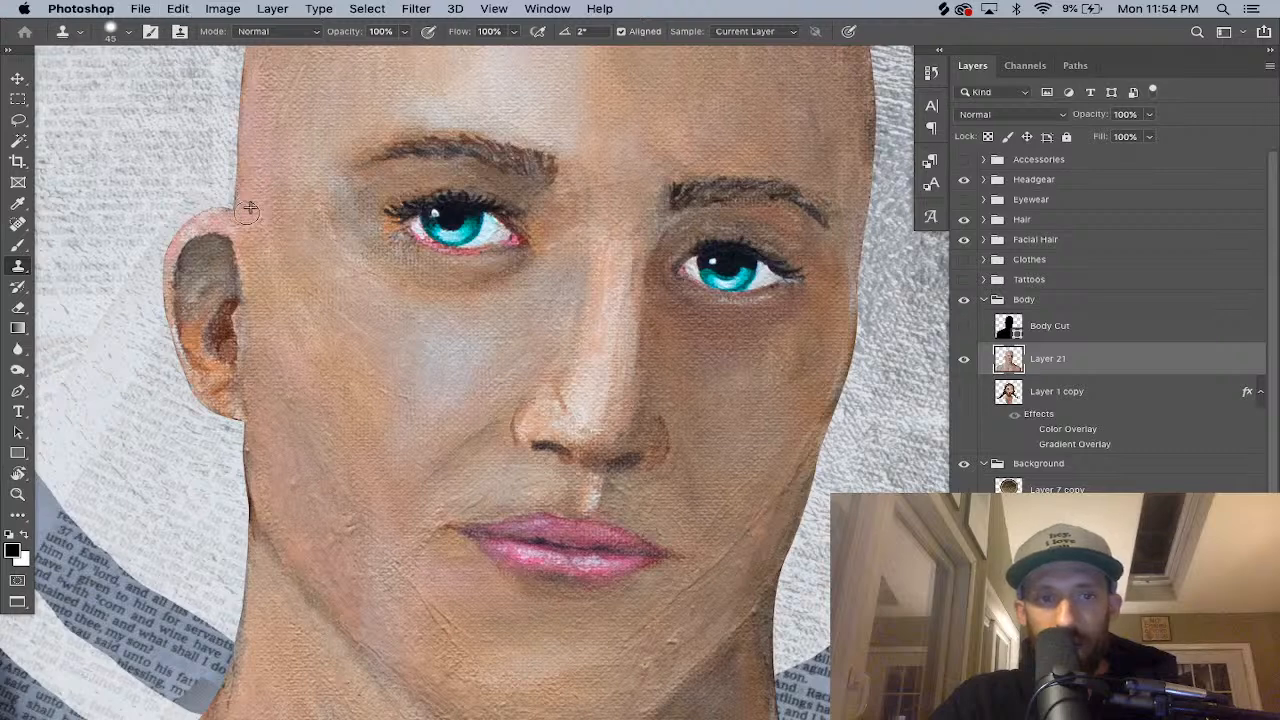
left_click_drag(349, 298, 288, 219)
Try to clone skin over the scratch on the chin with different brush sizes, and undo the strokes.
key("]")
key("]")
key("]")
left_click(405, 521, "alt")
mouse_move(359, 509)
left_mouse_down()
mouse_move(406, 565)
mouse_move(639, 350)
left_mouse_up()
key("super+z")
key("super+plus")
key("[")
key("[")
key("[")
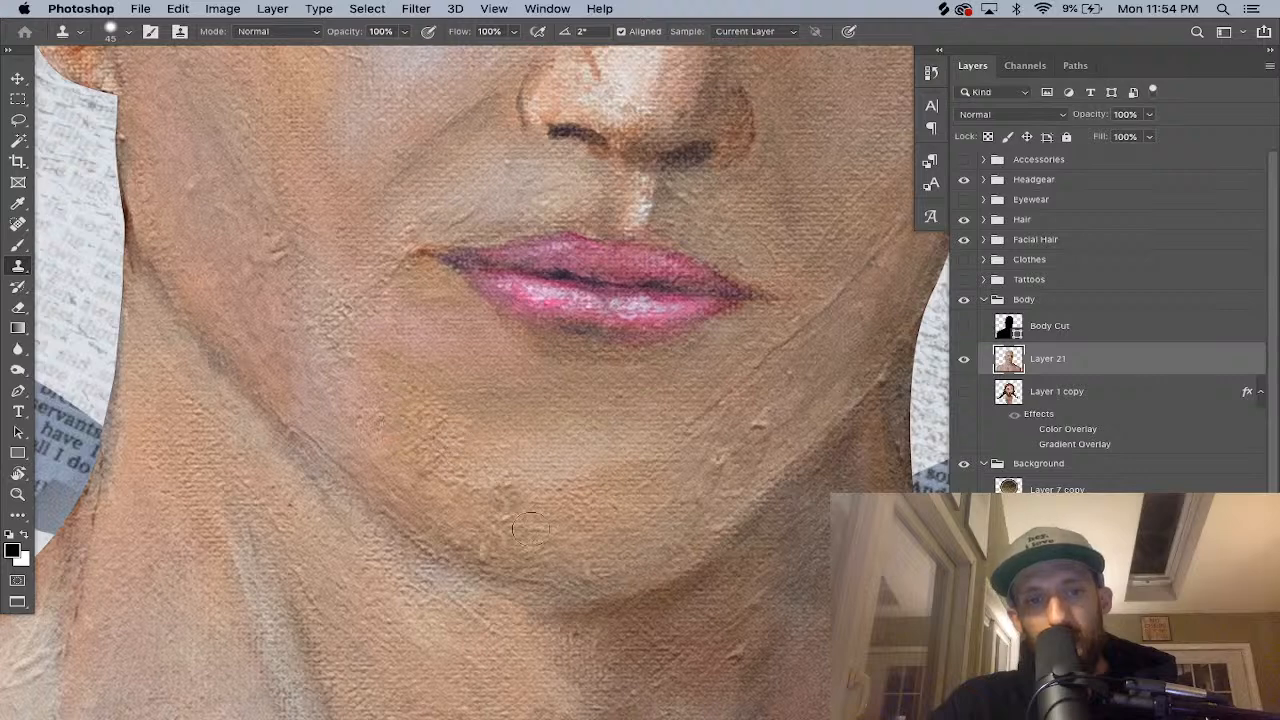
key("super+minus")
key("super+minus")
key("super+minus")
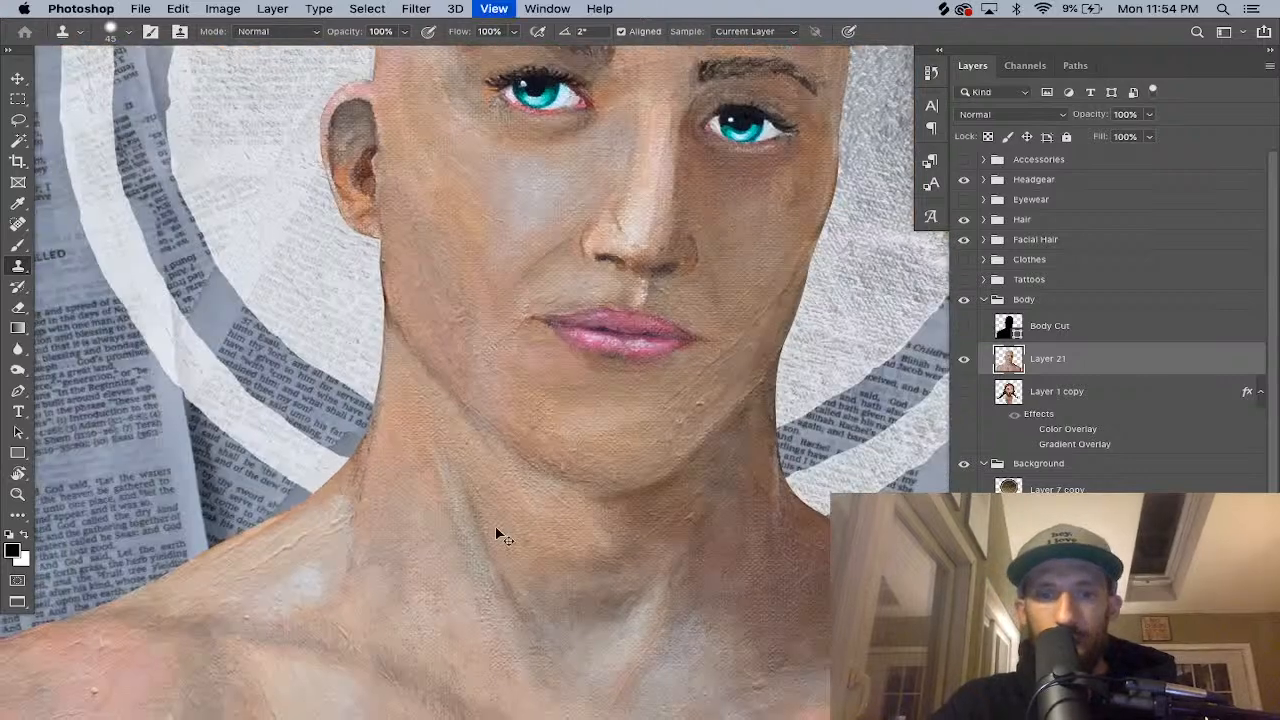
key("super+plus")
key("super+plus")
key("super+z")
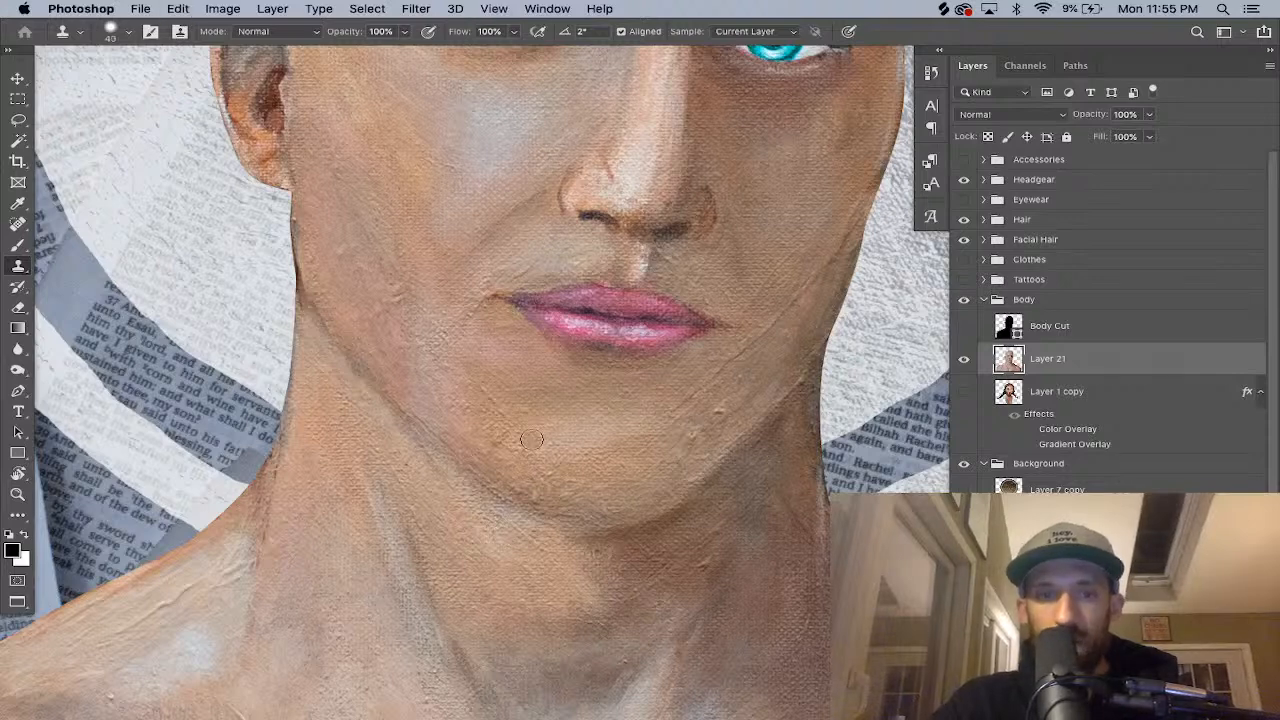
Set the Clone Stamp opacity to 82% and clone skin over the scratch between the mouth corner and chin.
left_click_drag(404, 31, 388, 54)
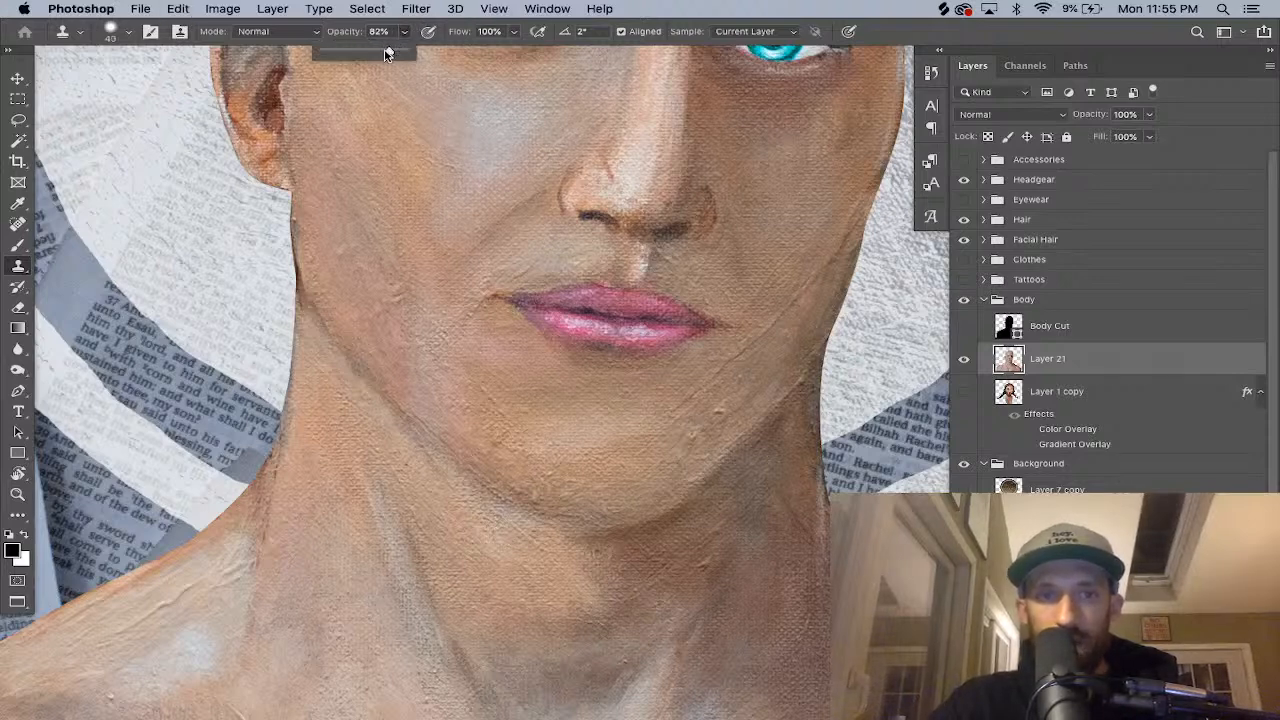
left_click(509, 397, "alt")
left_click(477, 404)
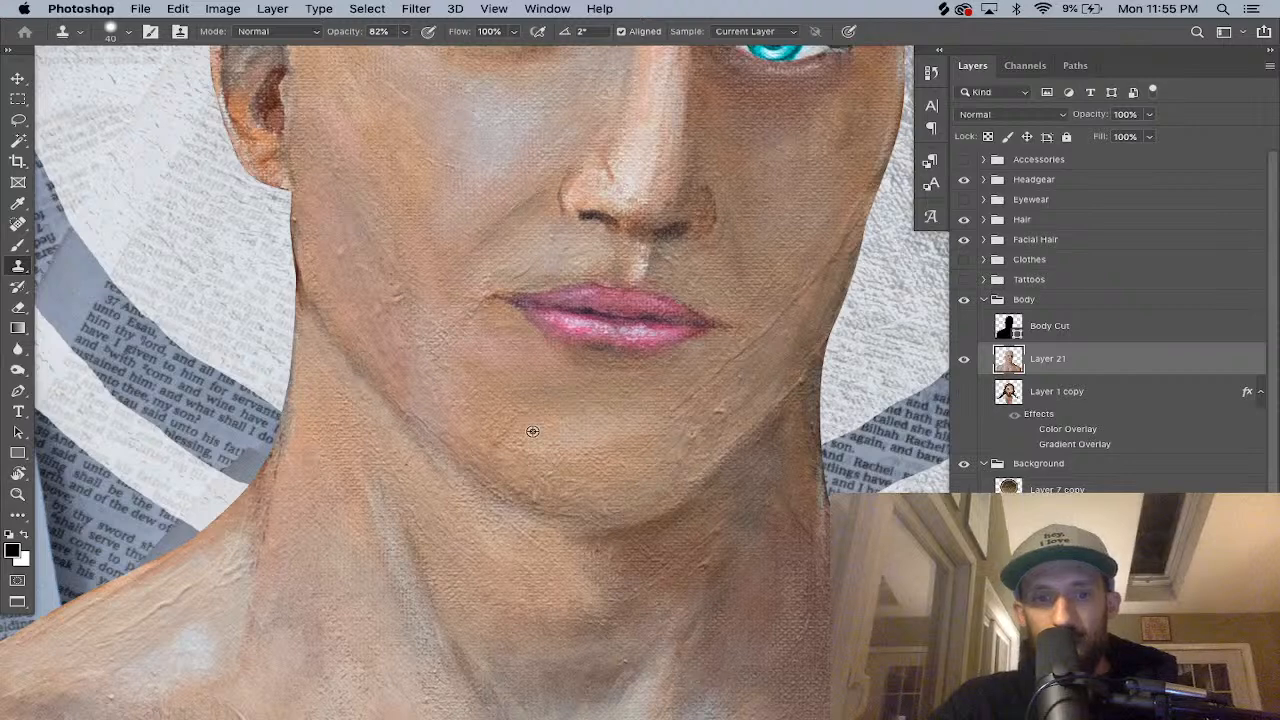
Try to clone skin over the diagonal crease between the mouth and jaw on the shaded cheek, using several brush sizes.
mouse_move(625, 455)
left_mouse_down()
mouse_move(466, 466)
mouse_move(434, 534)
left_mouse_up()
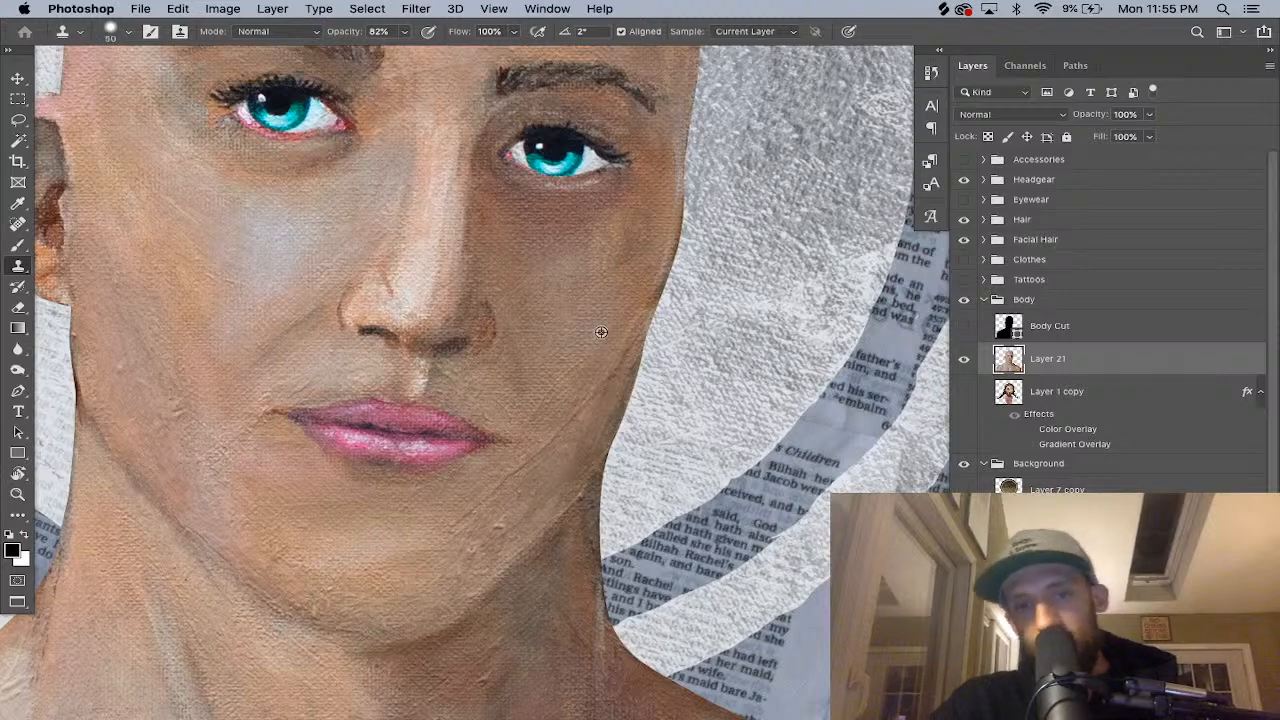
left_click_drag(608, 382, 566, 418)
key("super+z")
key("bracketright")
key("bracketright")
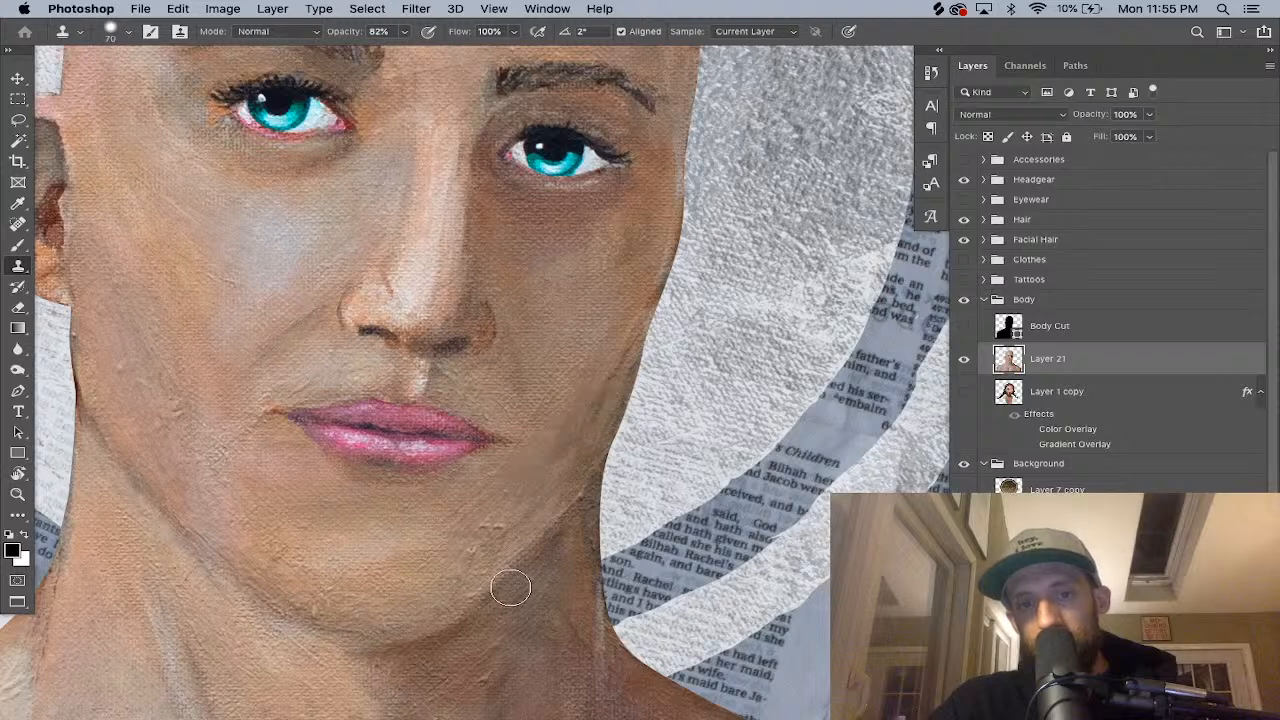
key("super+z")
key("bracketleft")
key("bracketleft")
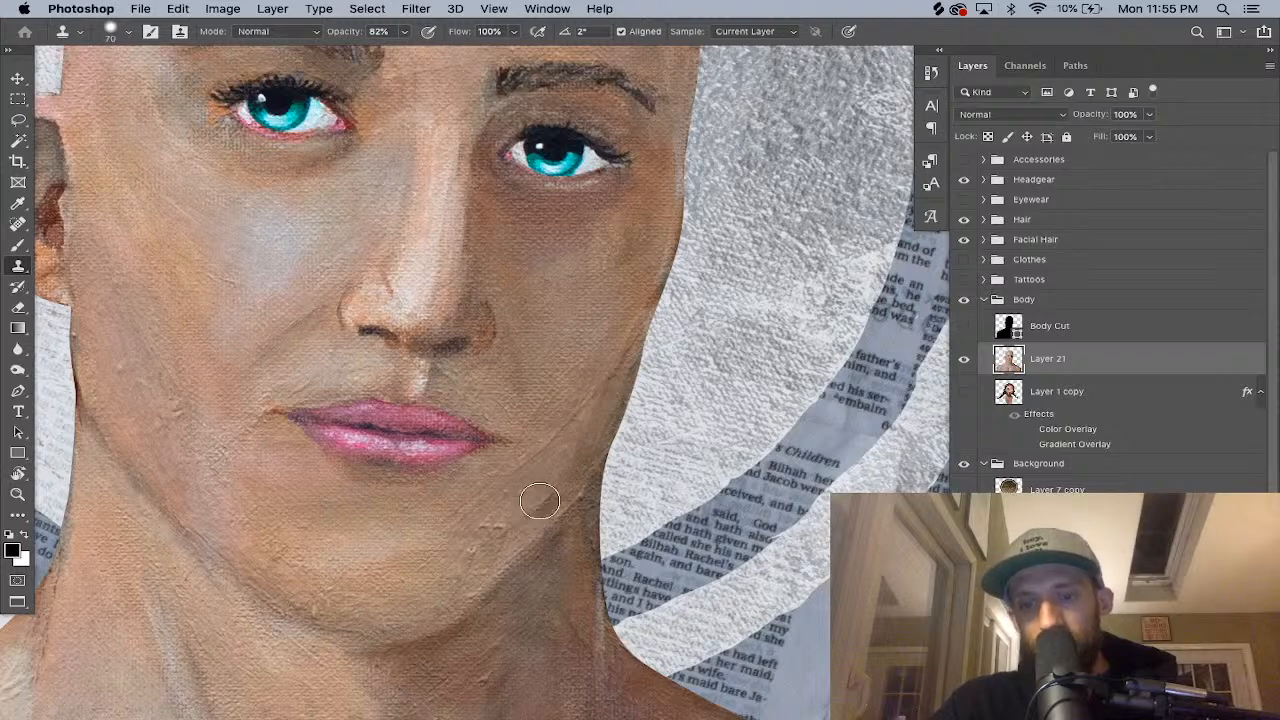
key("bracketleft")
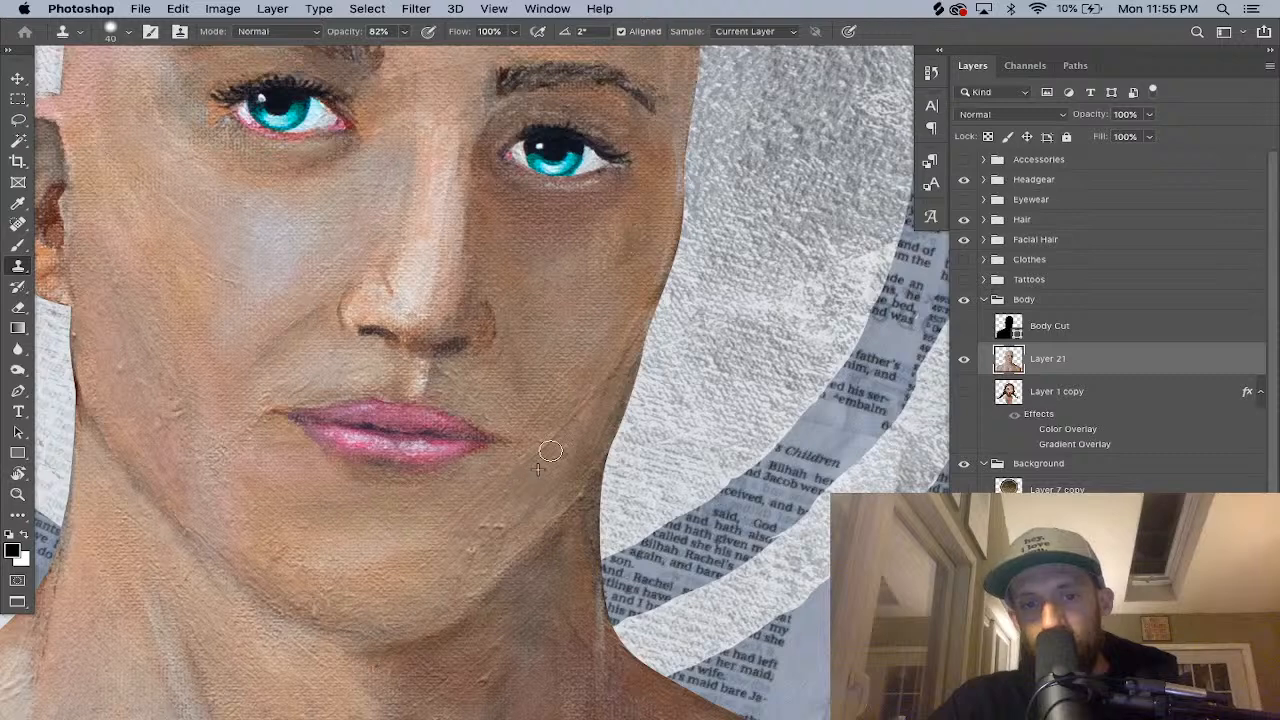
key("super+z")
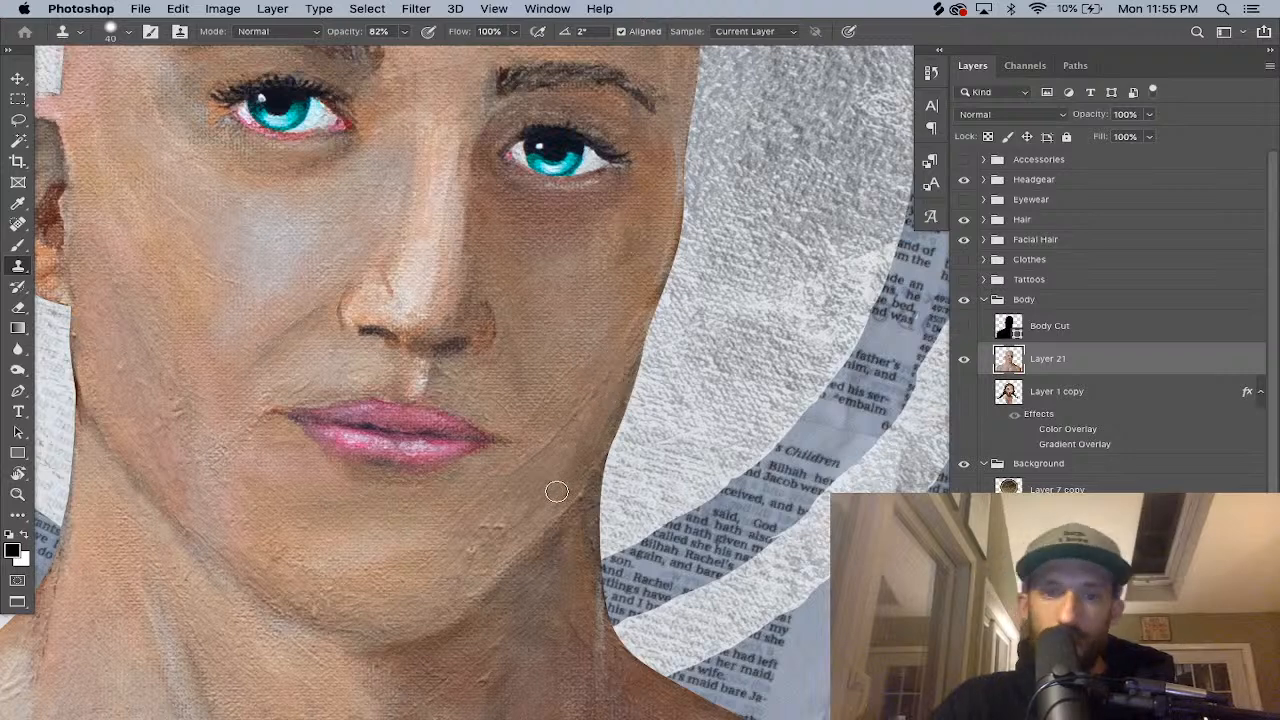
Try to clone cheek skin down along the jaw edge on the shaded side of the face, and undo the strokes.
left_click(627, 365, "alt")
left_click_drag(632, 374, 608, 415)
key("super+z")
key("super+z")
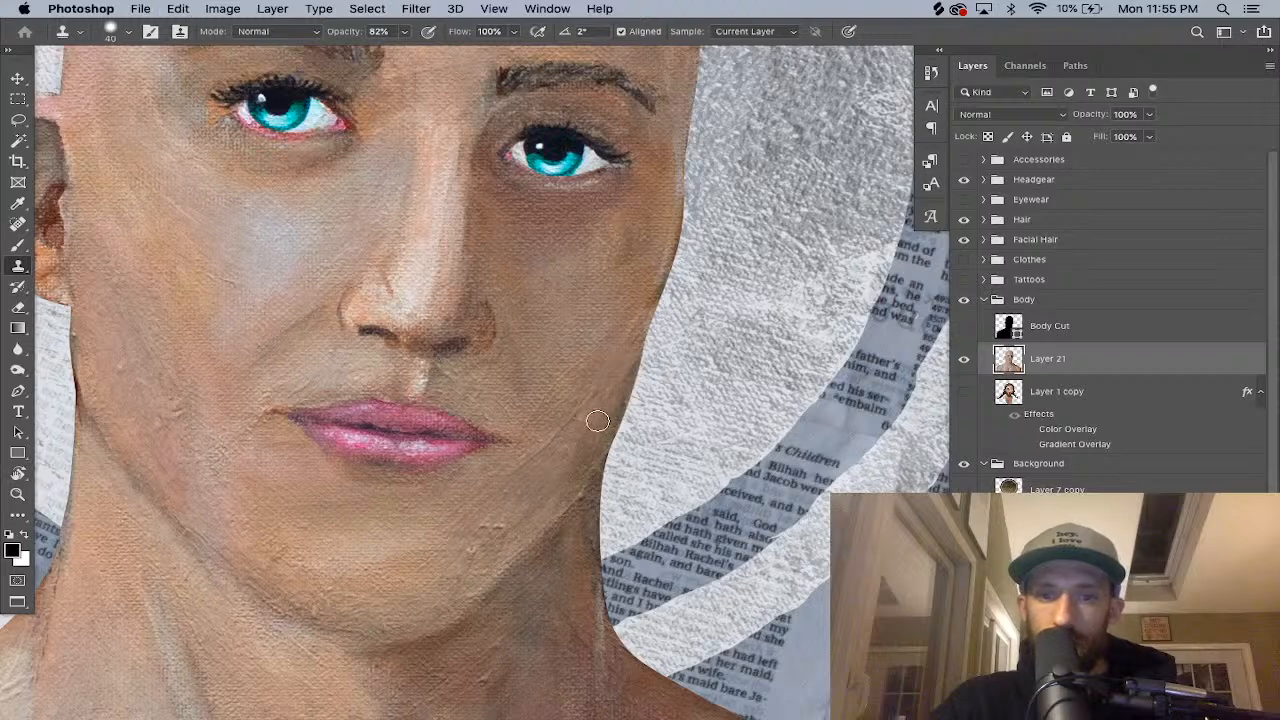
Set the Clone Stamp to size 45 and 42% opacity, and try cloning skin over the shaded cheek crease, undoing unwanted strokes.
key("bracketright")
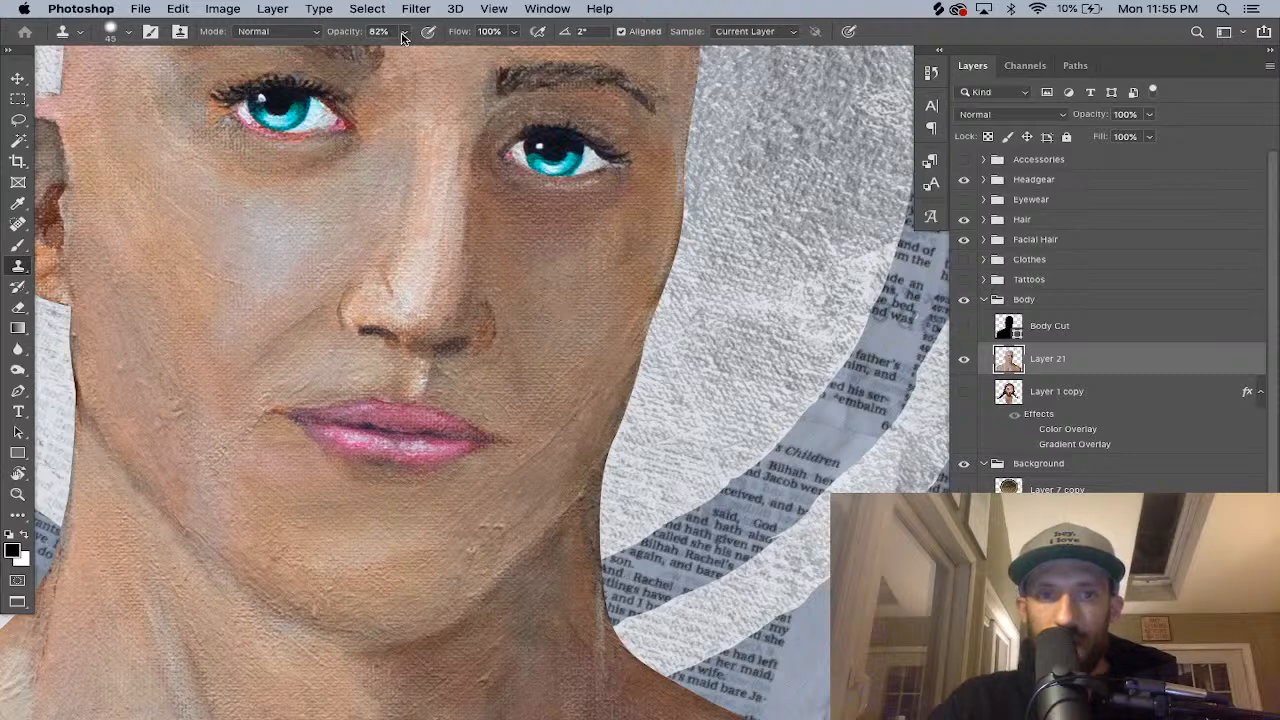
left_click_drag(404, 37, 383, 53)
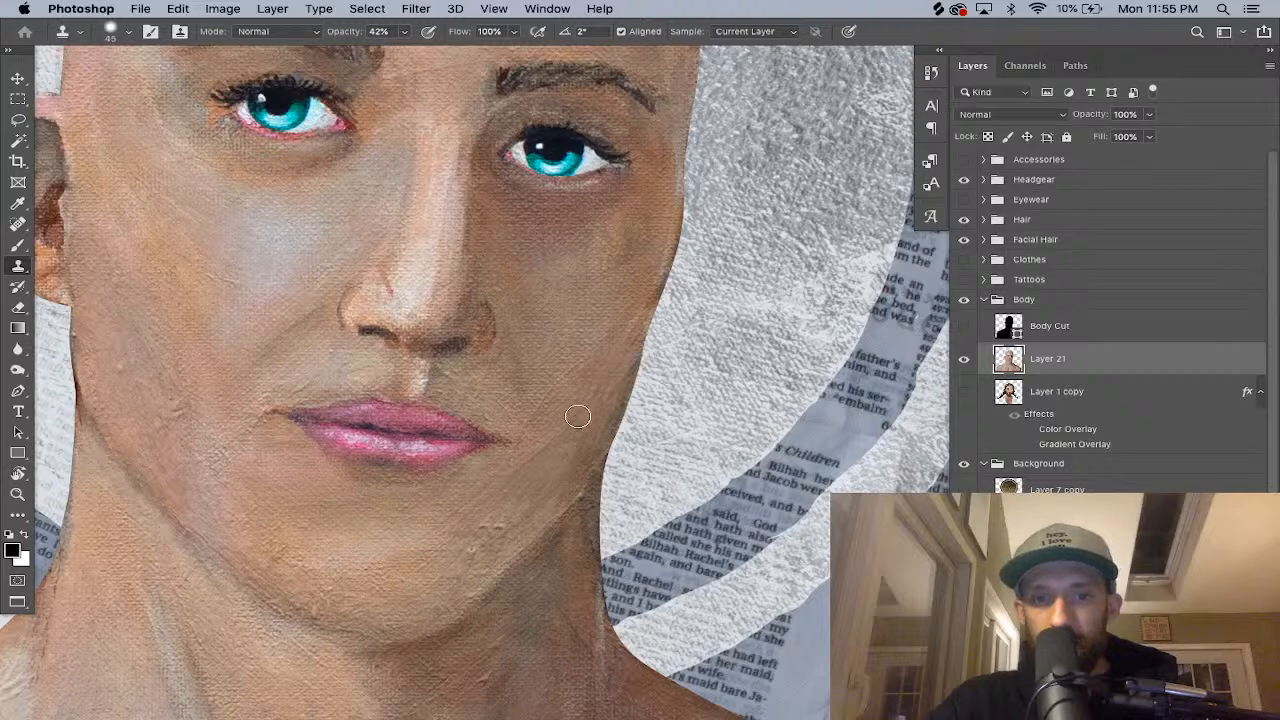
key("super+z")
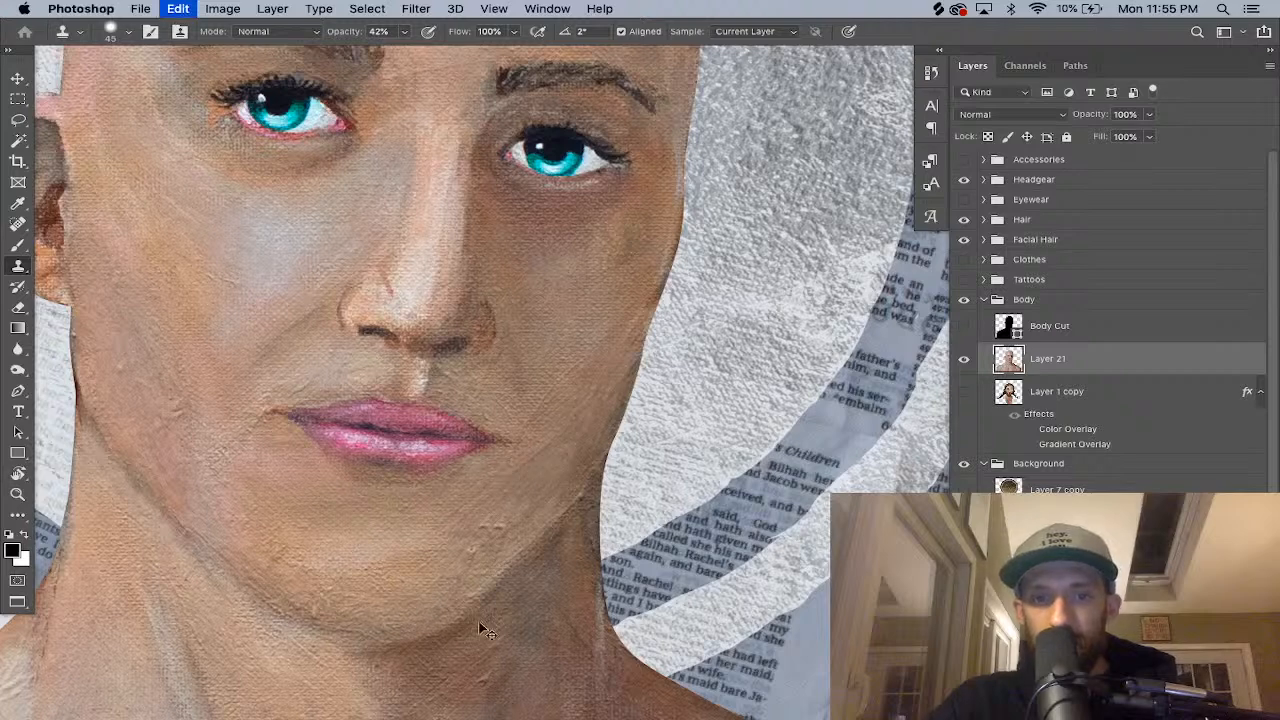
right_click(572, 372)
left_click(751, 447)
left_click(523, 470)
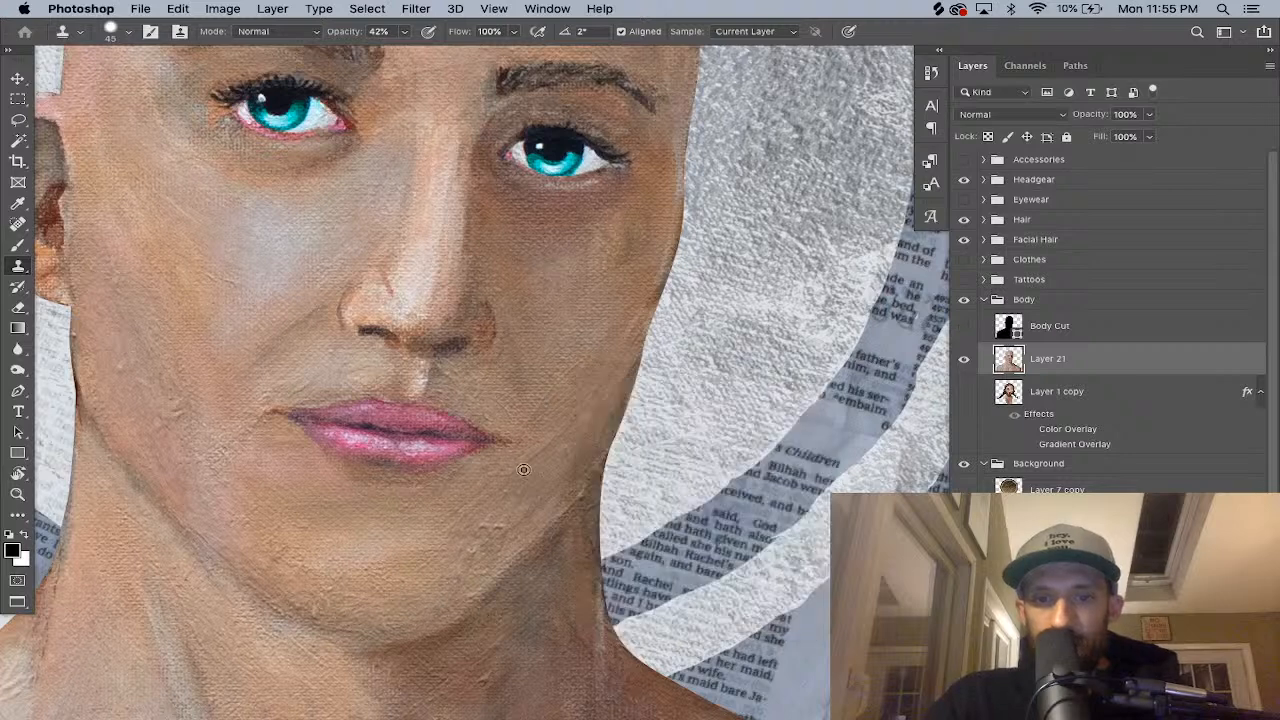
left_click(576, 399)
left_click(566, 359, "alt")
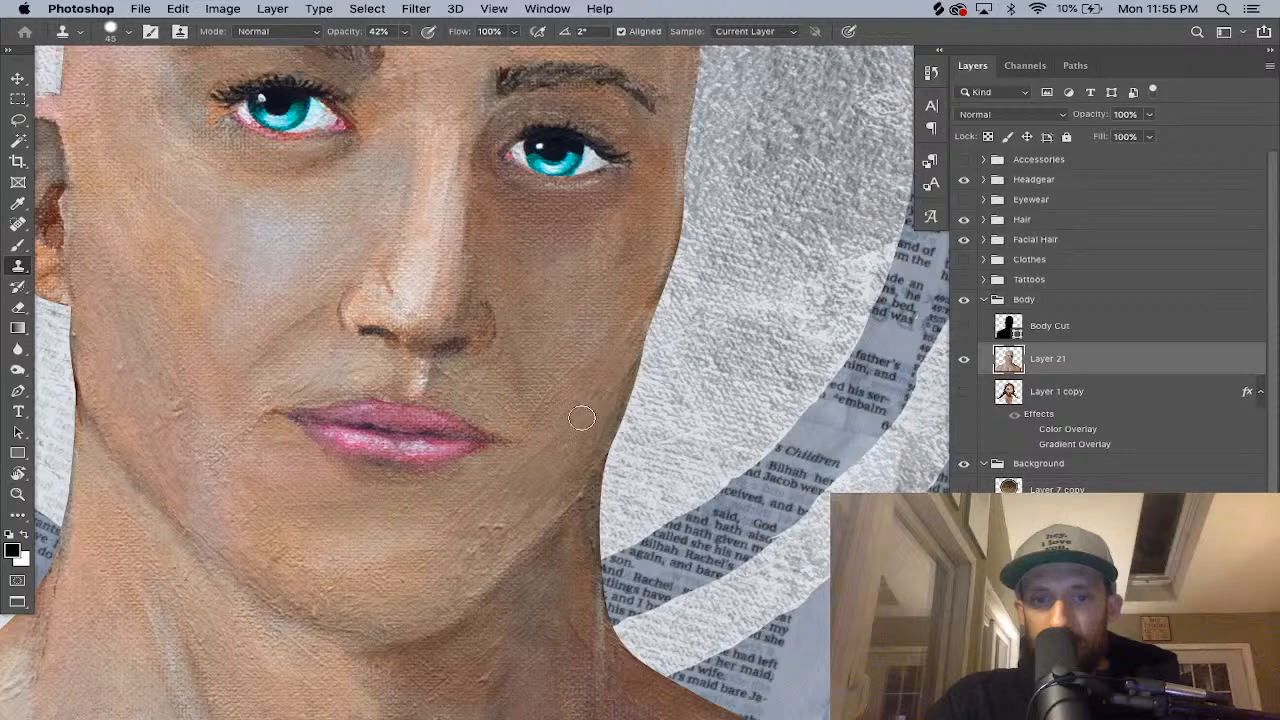
key("super+z")
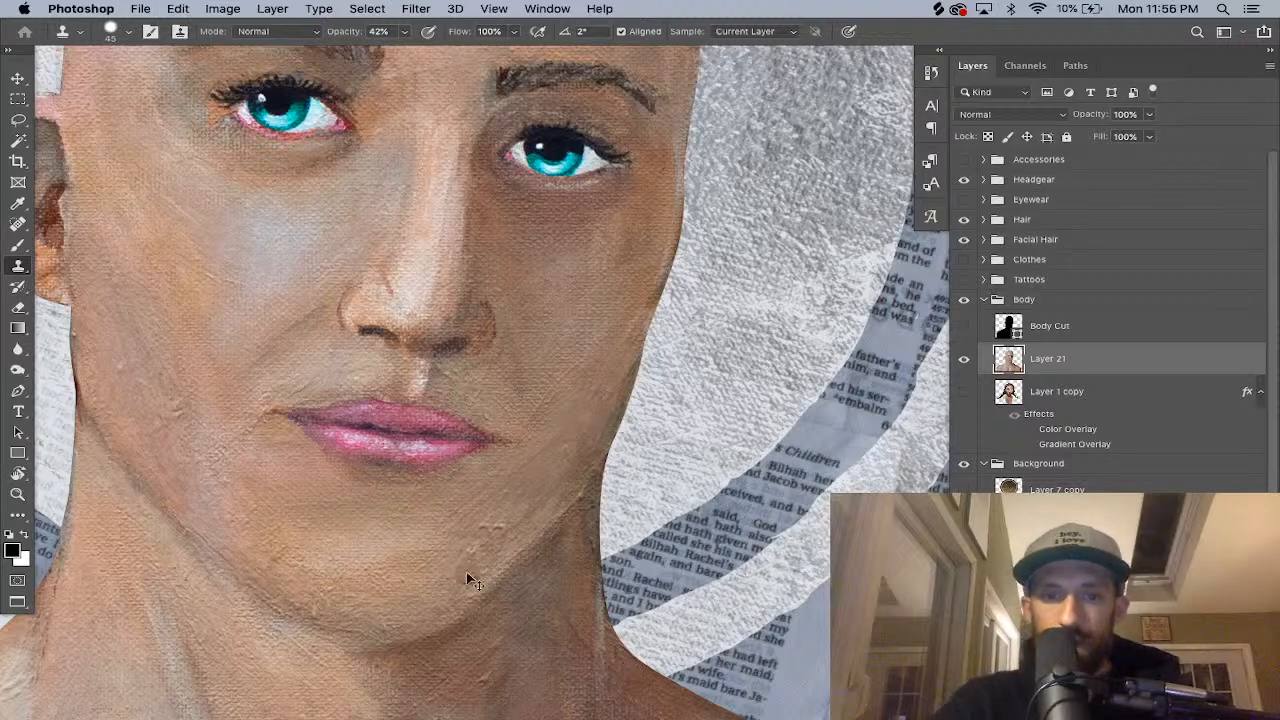
Clone nearby skin over the rough texture between the mouth and the shaded jaw with a size 50 brush.
key("super+minus")
key("super+minus")
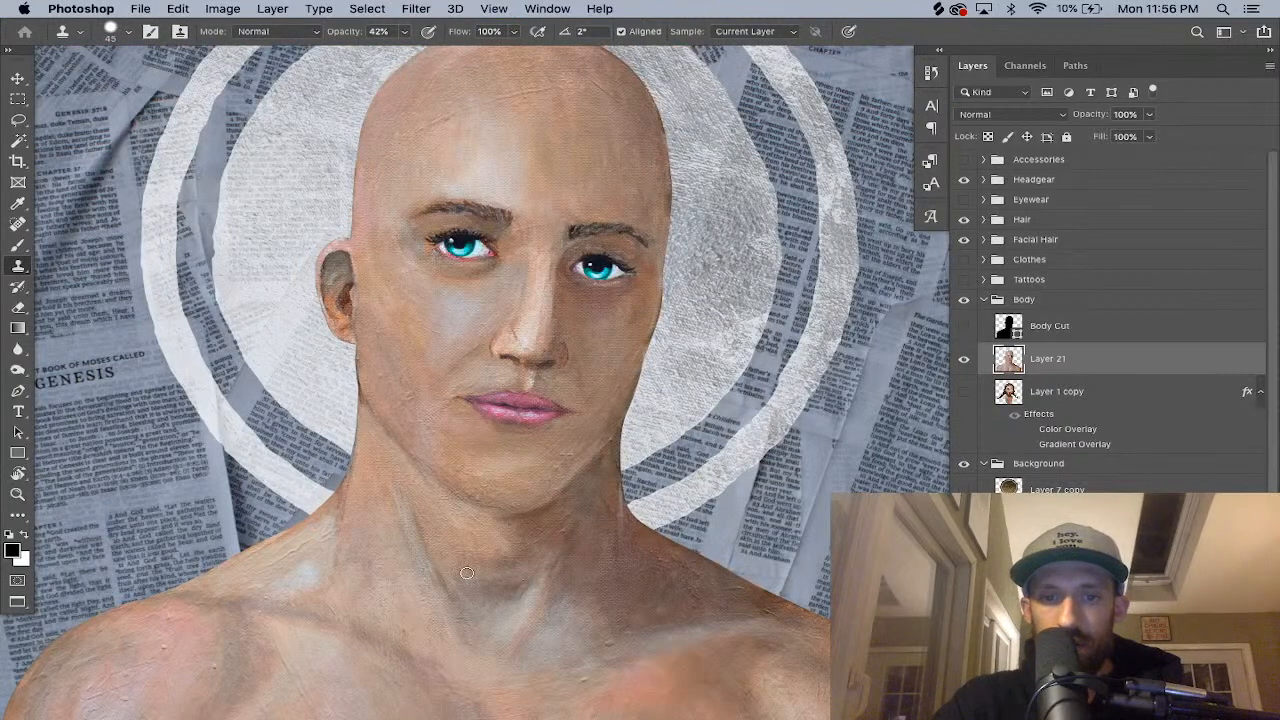
key("super+plus")
key("super+plus")
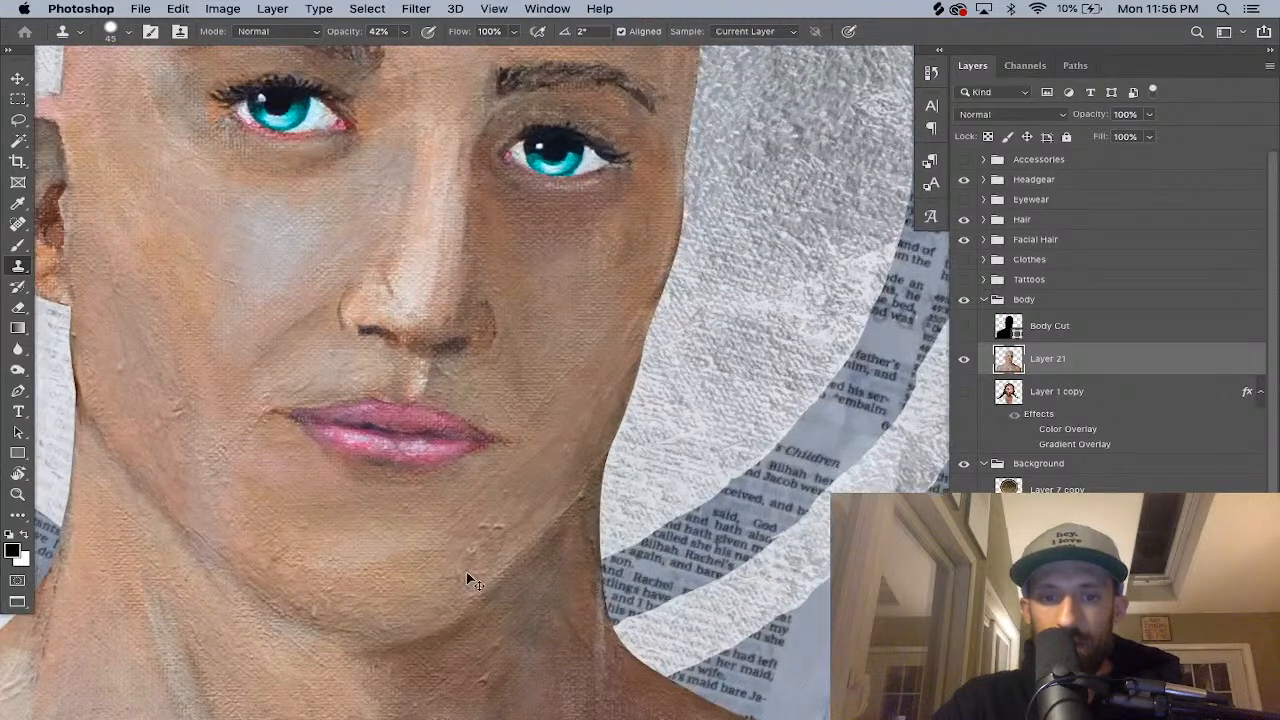
key("]")
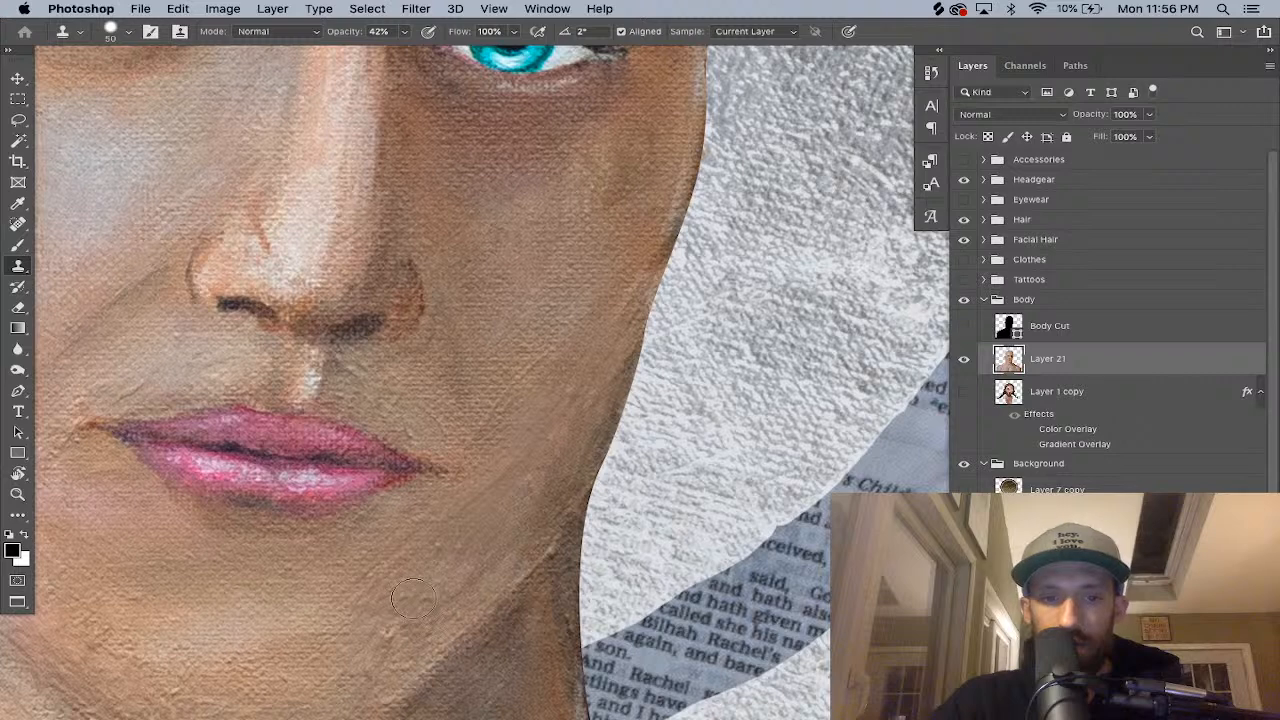
left_click_drag(450, 628, 620, 463)
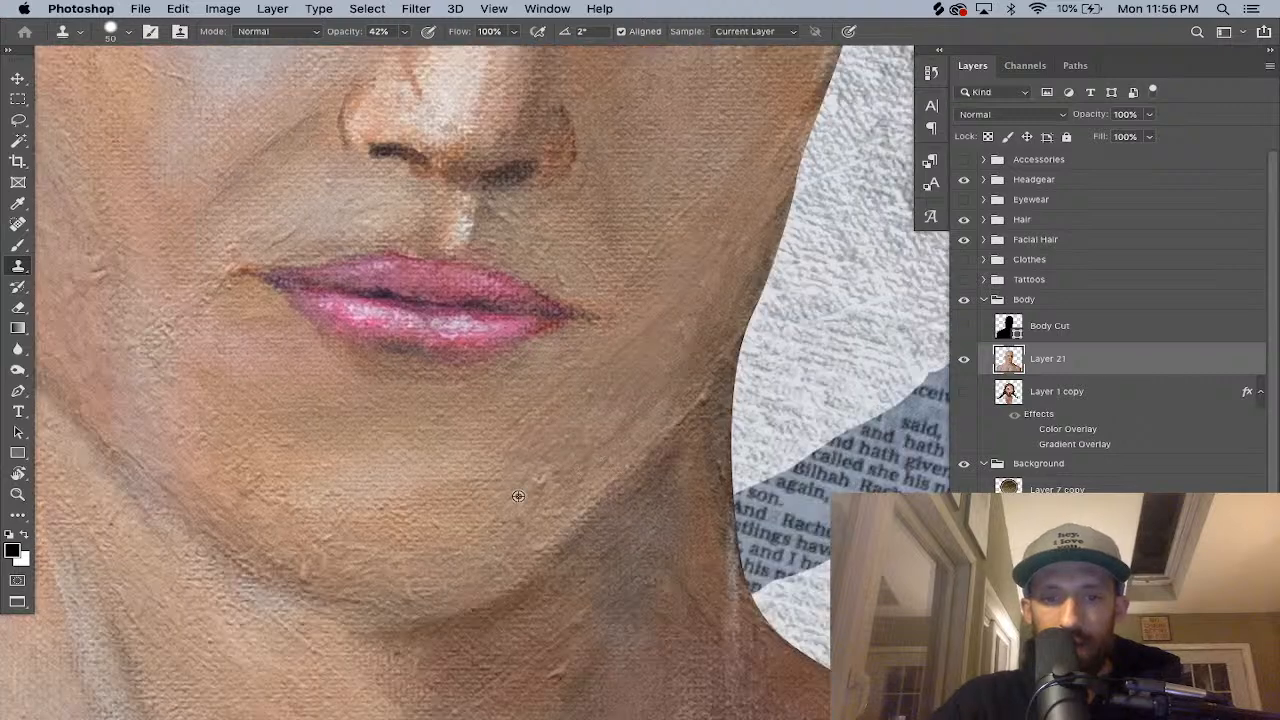
left_click(501, 462, "alt")
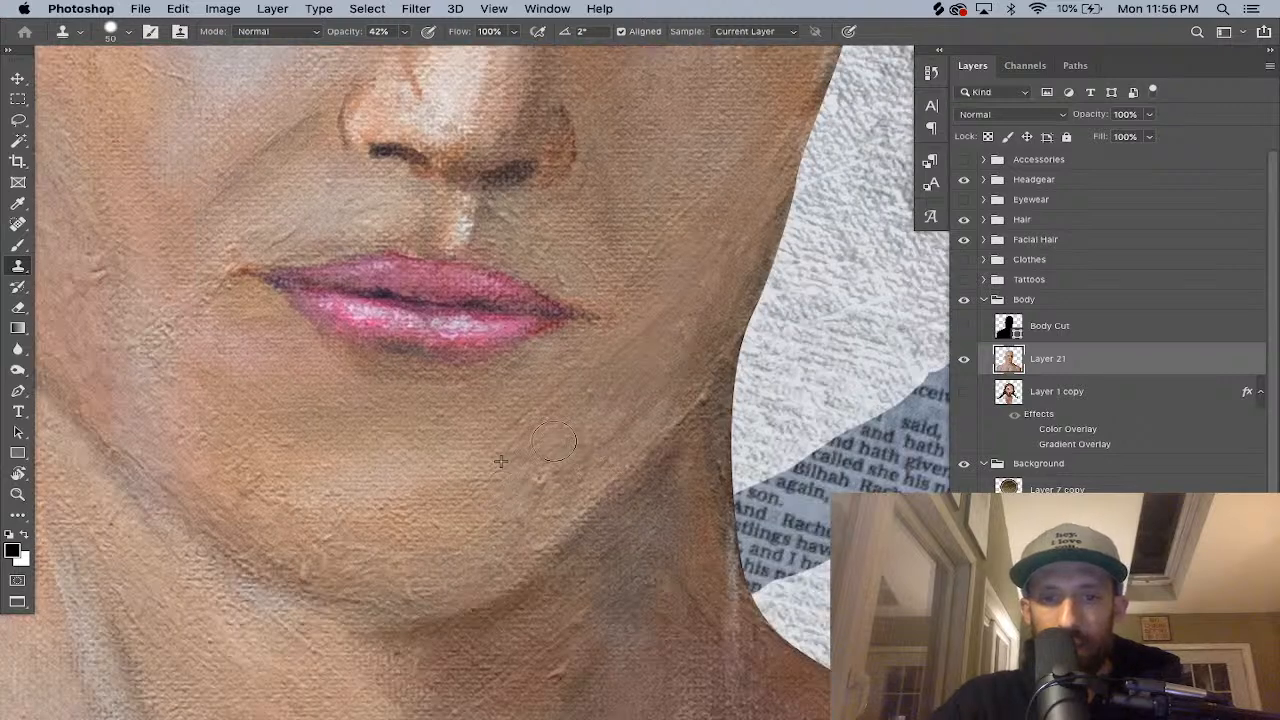
key("super+minus")
key("super+minus")
key("super+minus")
key("super+minus")
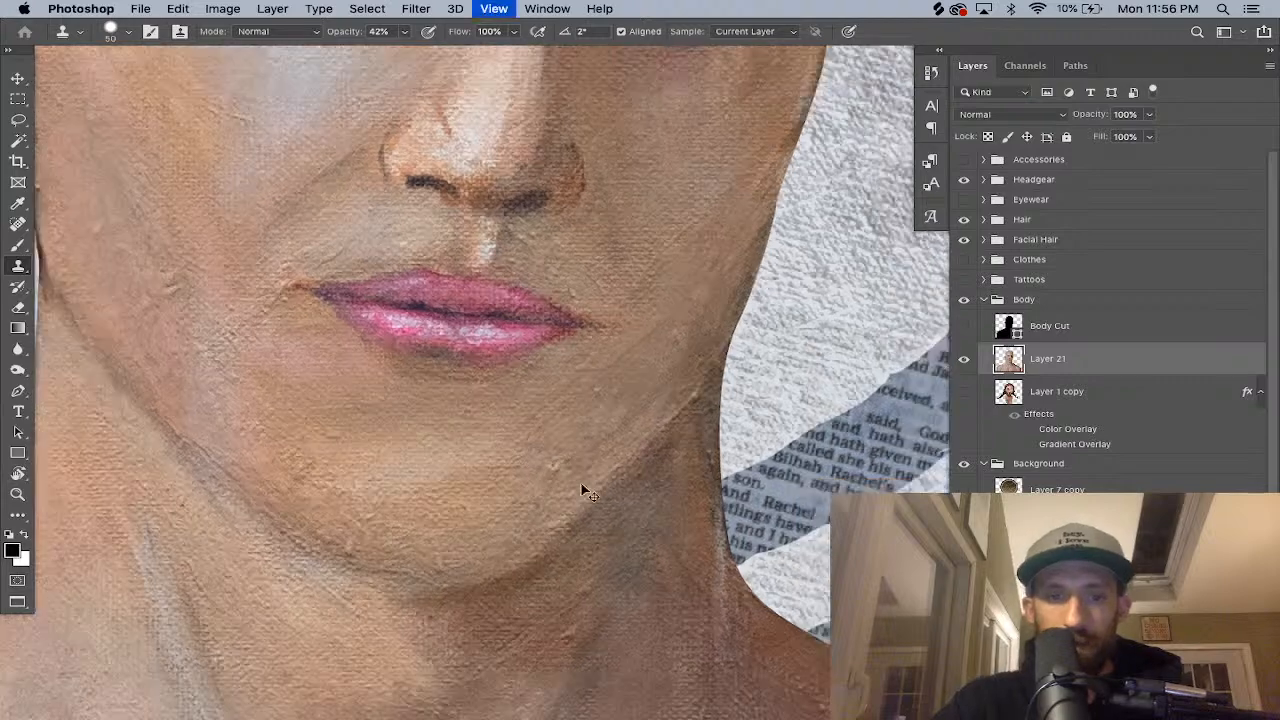
Try to clone skin from the shaded cheek toward the mouth corner with a size 60 brush, and undo the stroke.
key("super+plus")
key("super+plus")
key("super+plus")
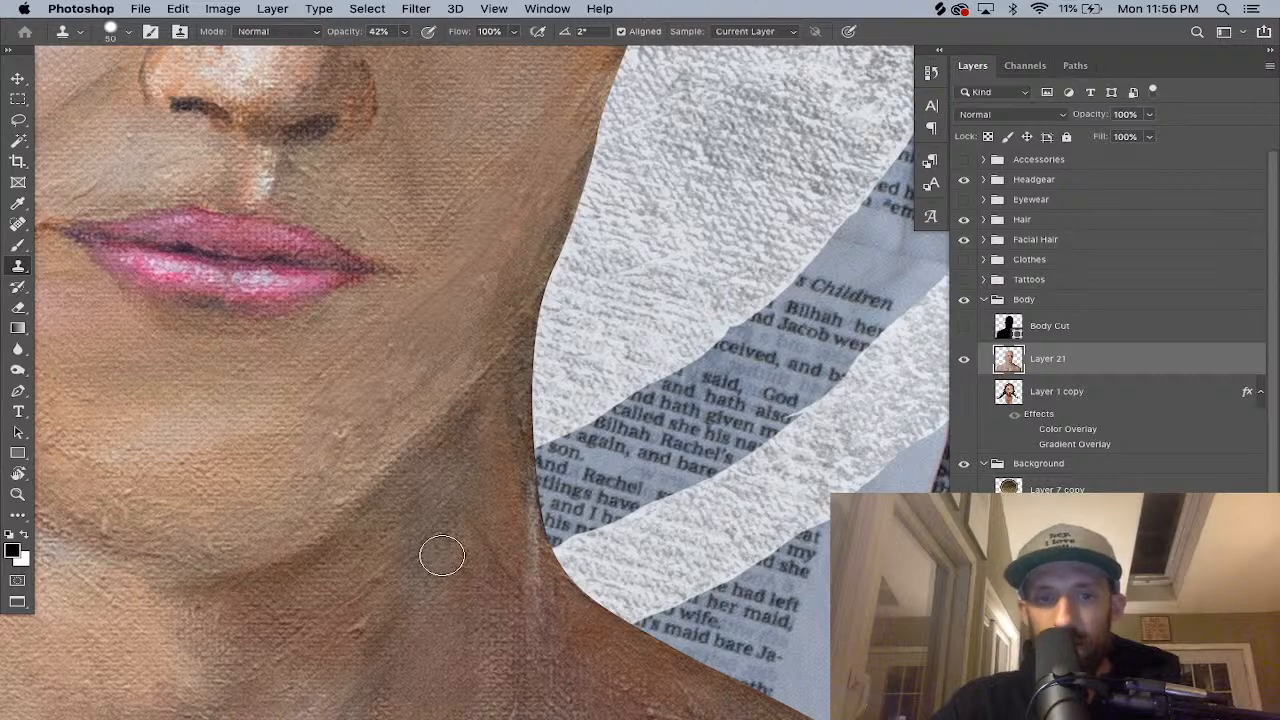
key("super+minus")
key("super+minus")
key("super+minus")
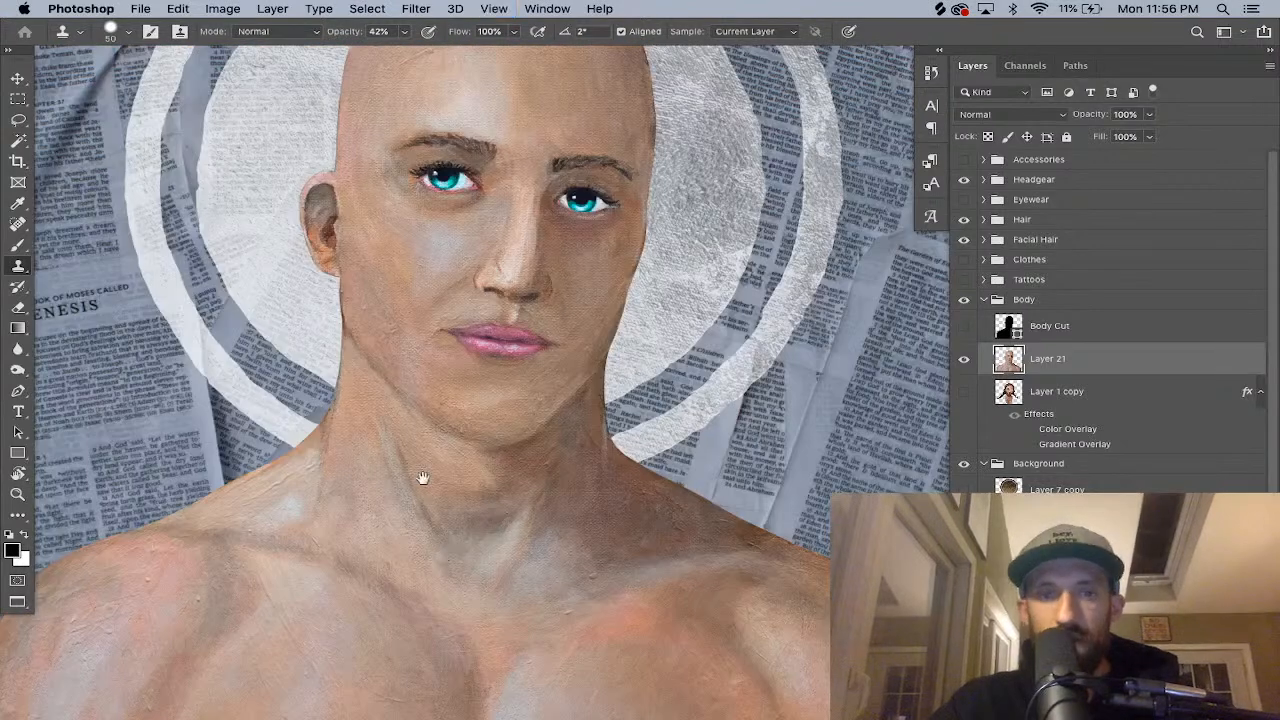
left_click_drag(423, 477, 444, 614)
key("super+plus")
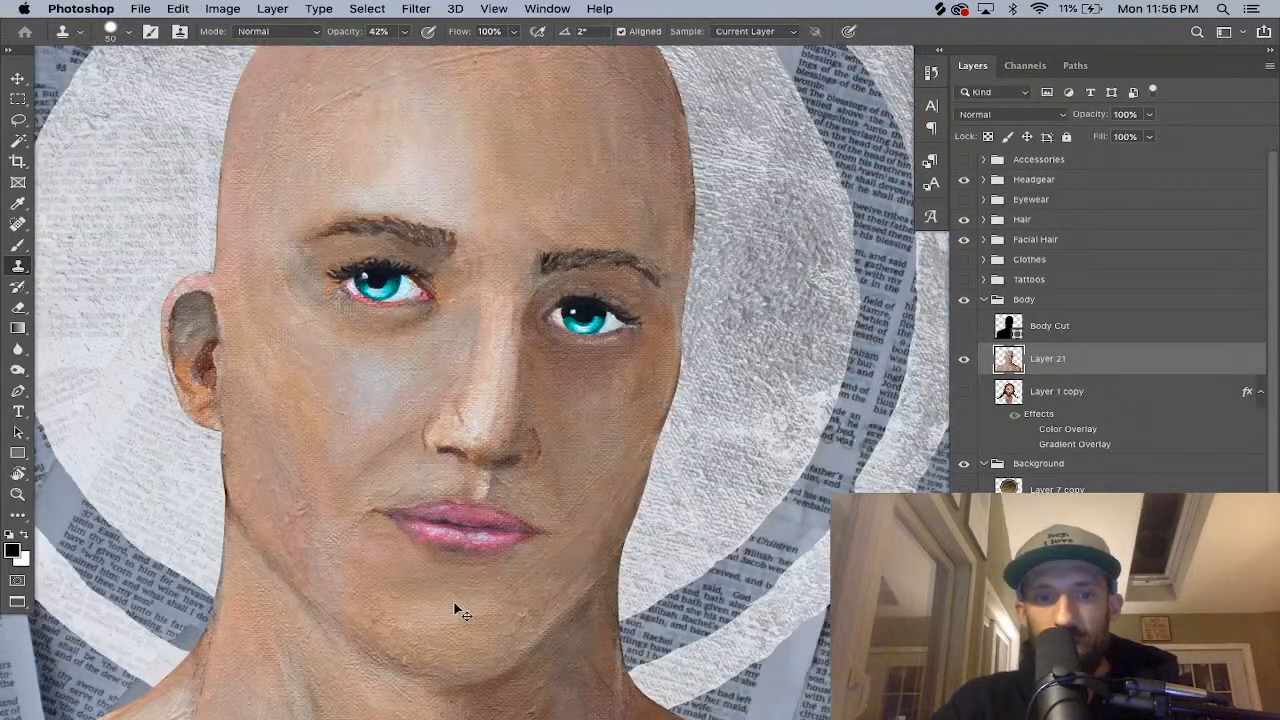
left_click(584, 475, "alt")
key("]")
left_click_drag(594, 491, 550, 536)
key("super+z")
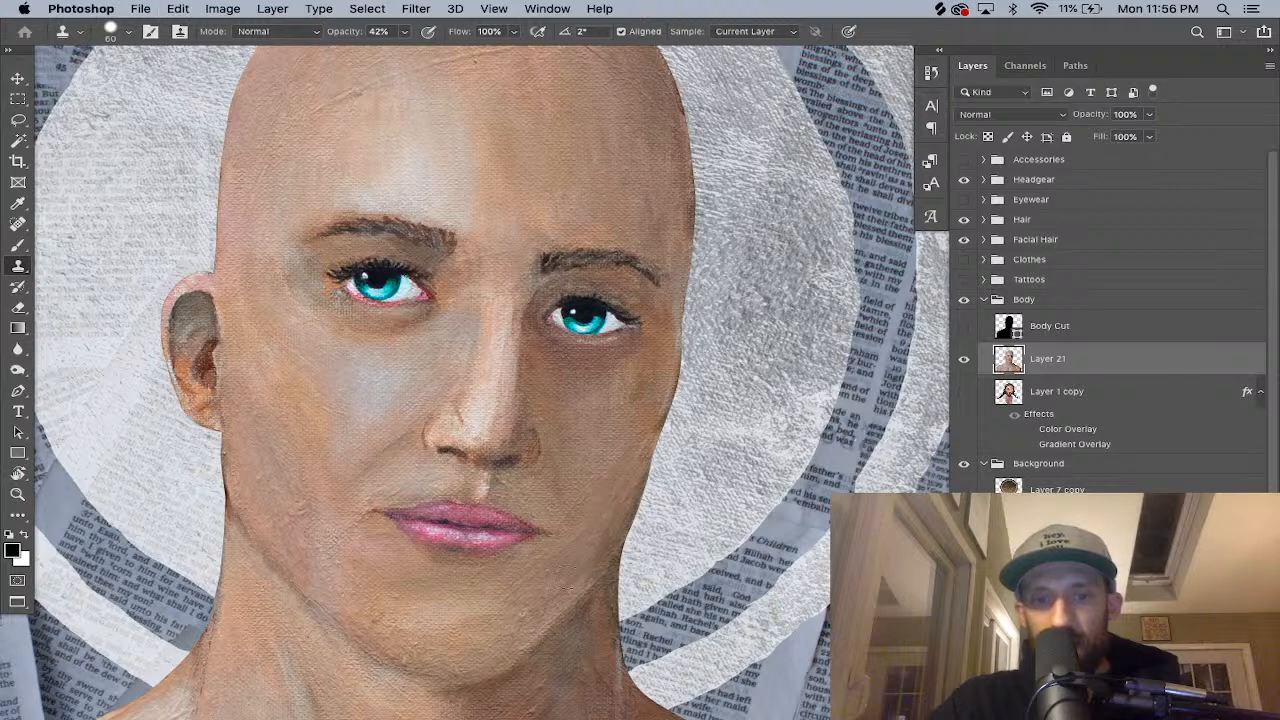
Clone skin over the long scratches across the upper forehead with a size 90 brush, undoing one stroke.
left_click_drag(568, 544, 583, 667)
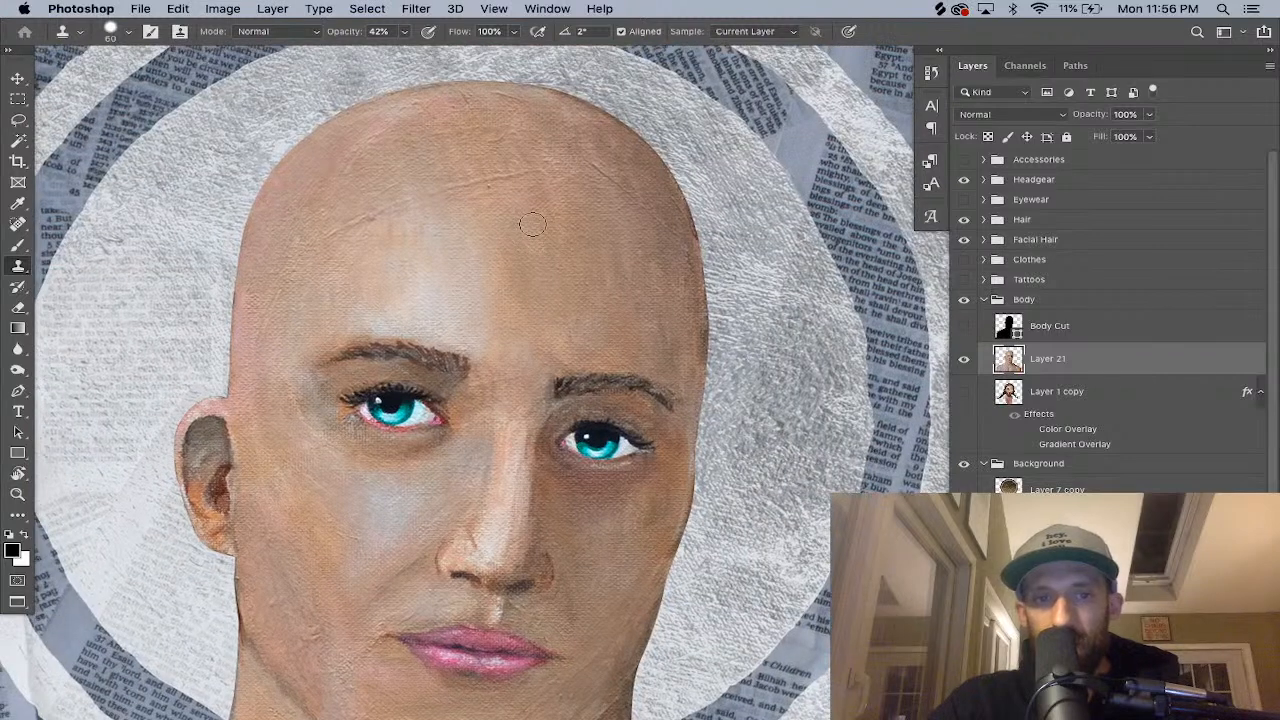
key("bracketright")
key("bracketright")
key("bracketright")
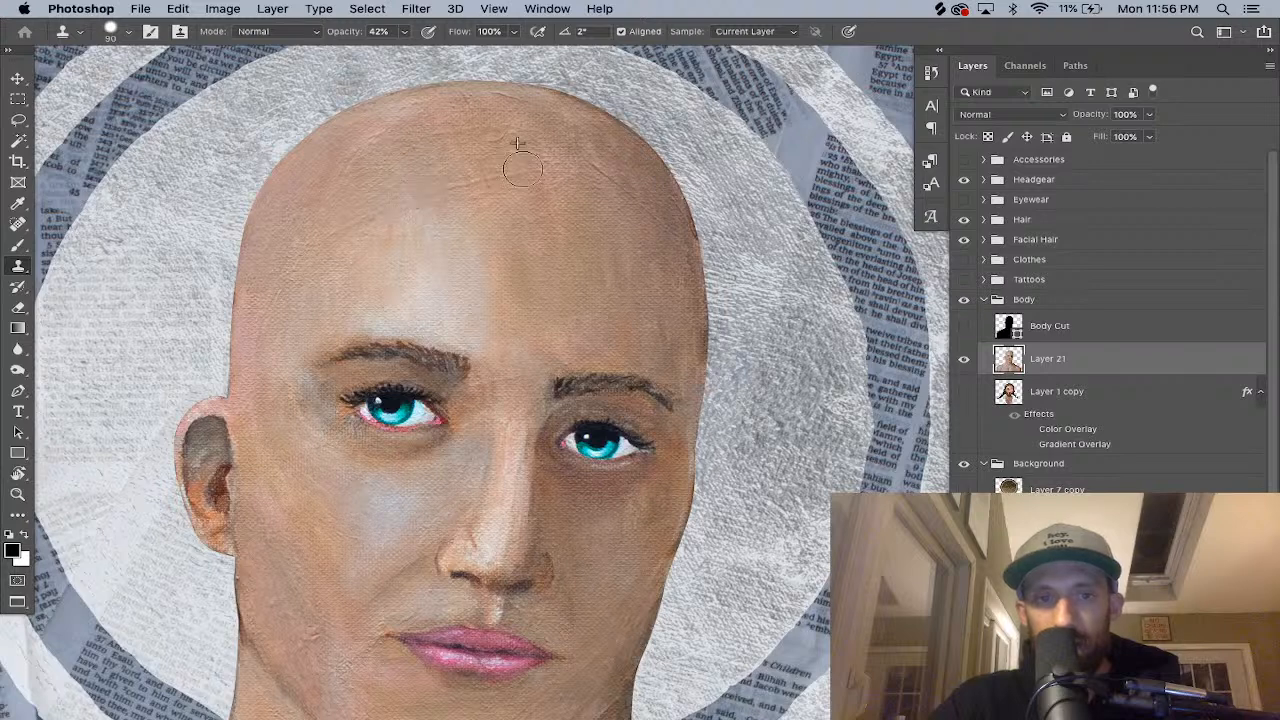
key("super+z")
left_click_drag(459, 189, 436, 197)
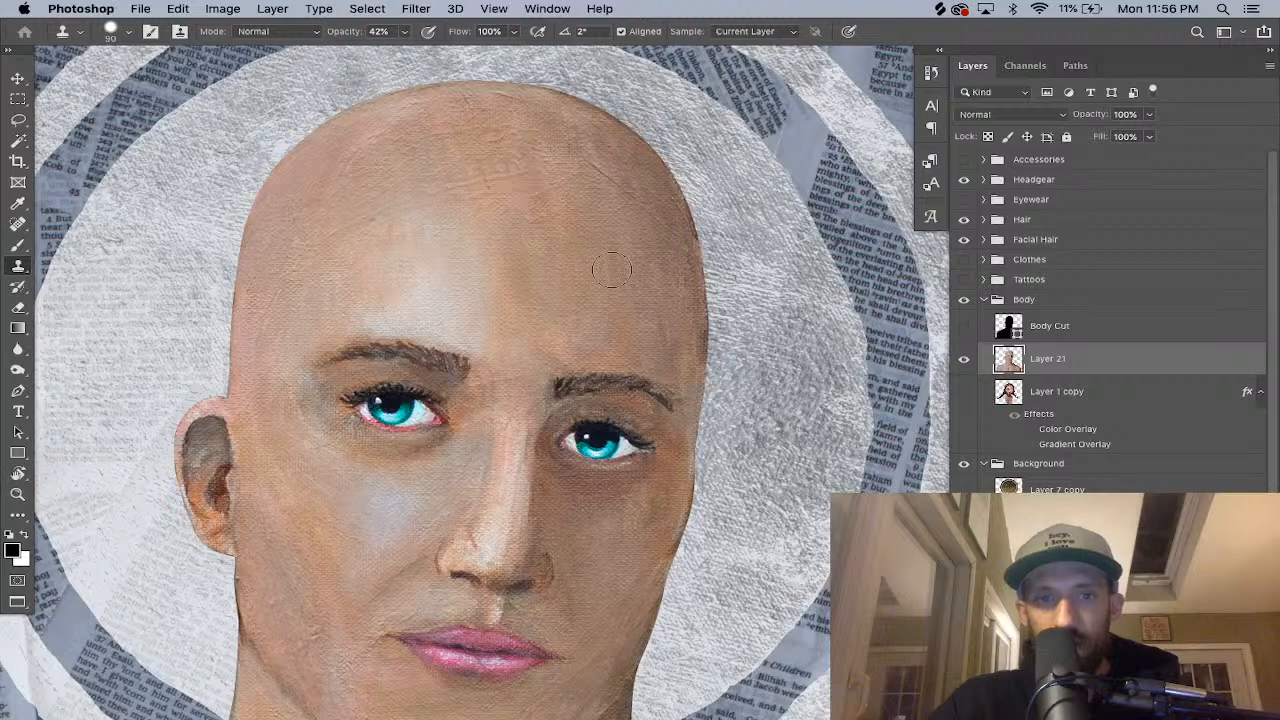
Clone nearby skin over the diagonal scratch near the top of the head on the shaded side.
left_click(606, 157, "alt")
left_click_drag(592, 160, 650, 201)
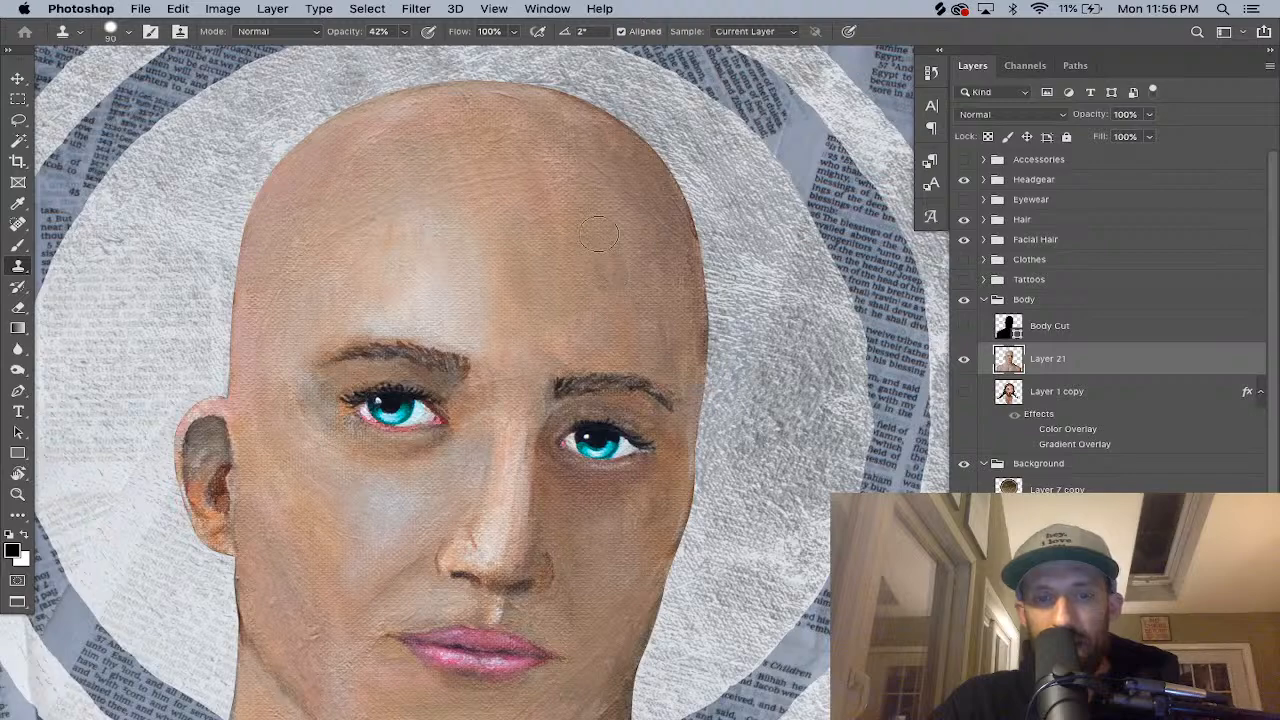
key("super+minus")
key("super+minus")
key("super+plus")
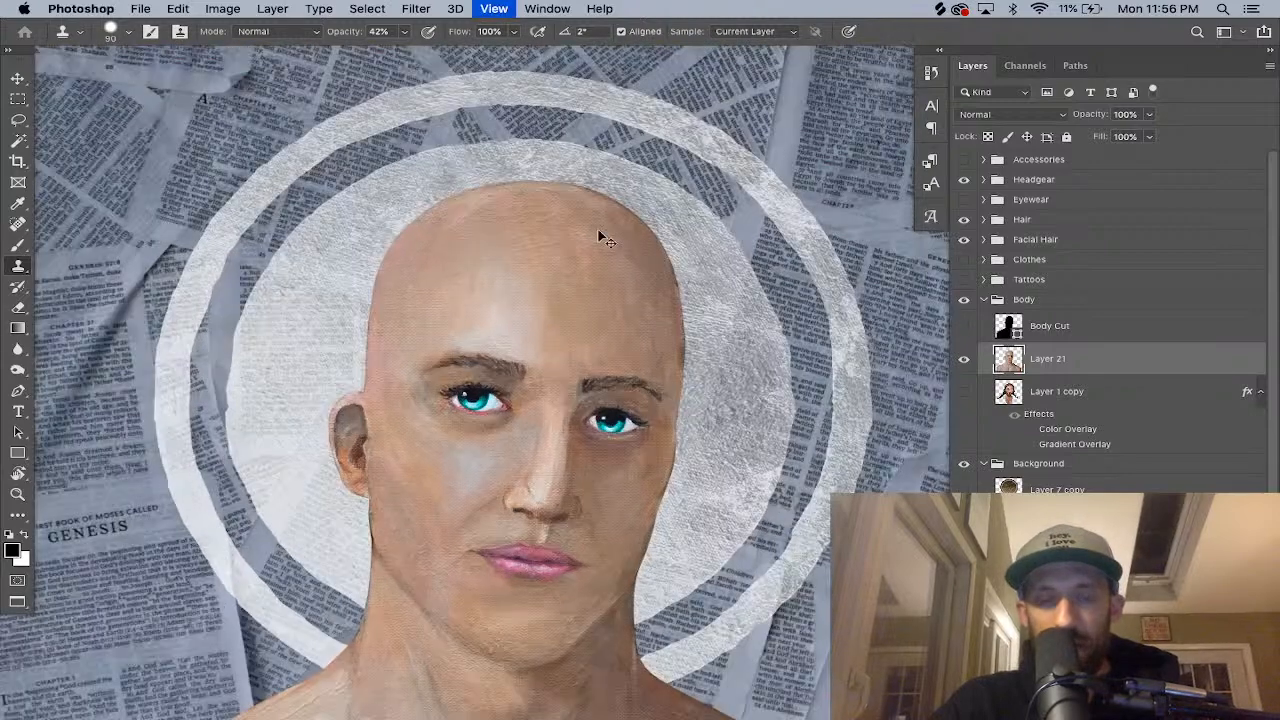
Clone nearby skin over the blemish on the shadowed side of the jaw with a 35 px Clone Stamp.
key("super+plus")
left_click_drag(594, 229, 671, 136)
left_click_drag(637, 314, 555, 181)
key("super+plus")
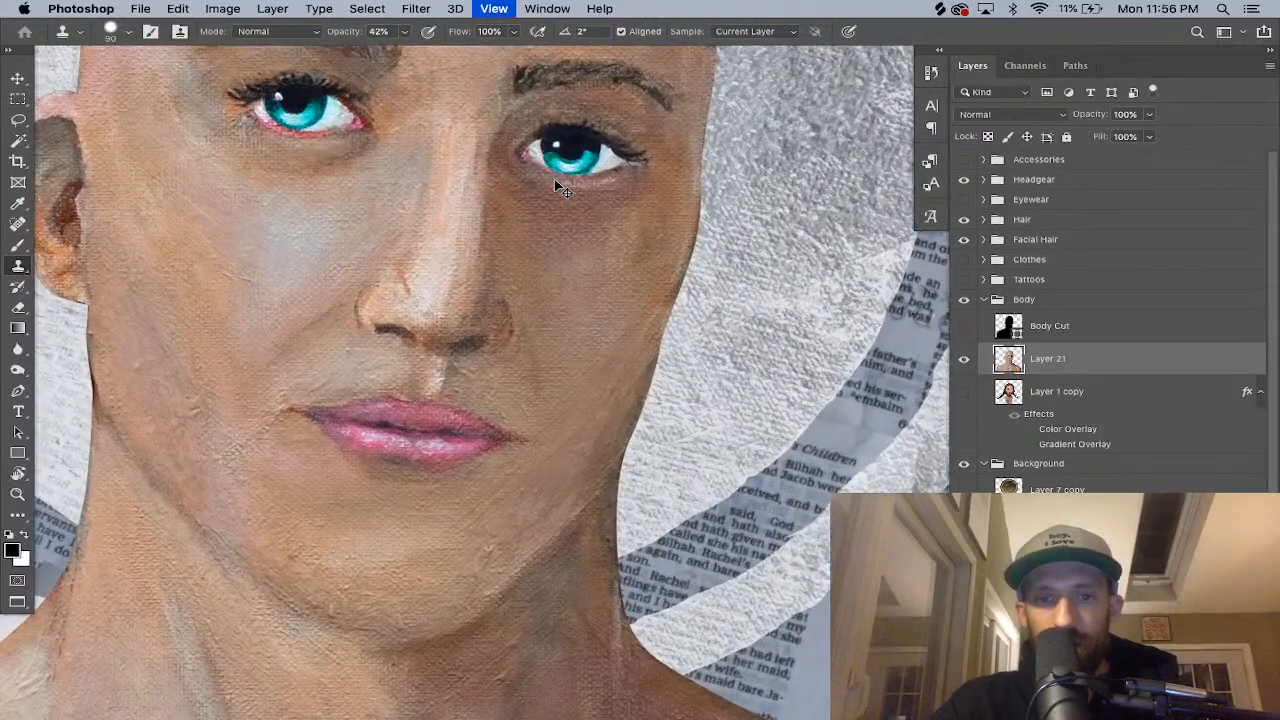
key("super+plus")
key("bracketleft")
key("bracketleft")
key("bracketleft")
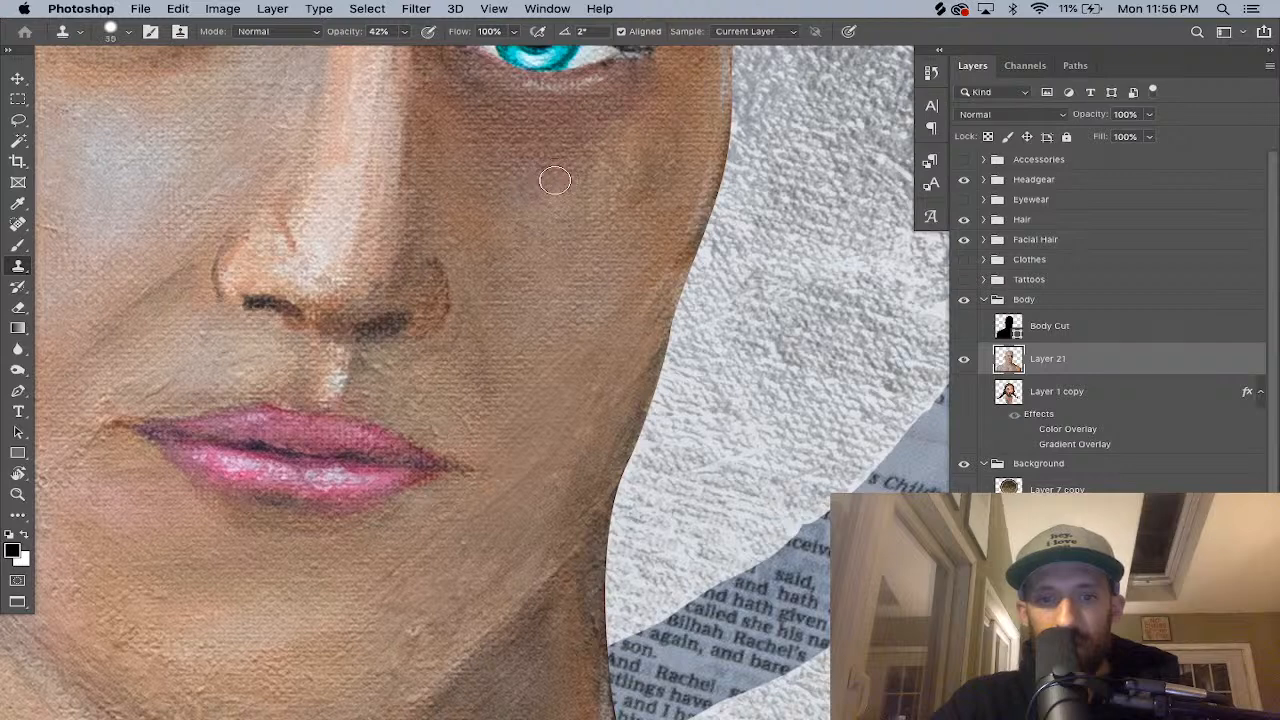
left_click(578, 475, "alt")
left_click_drag(561, 485, 556, 482)
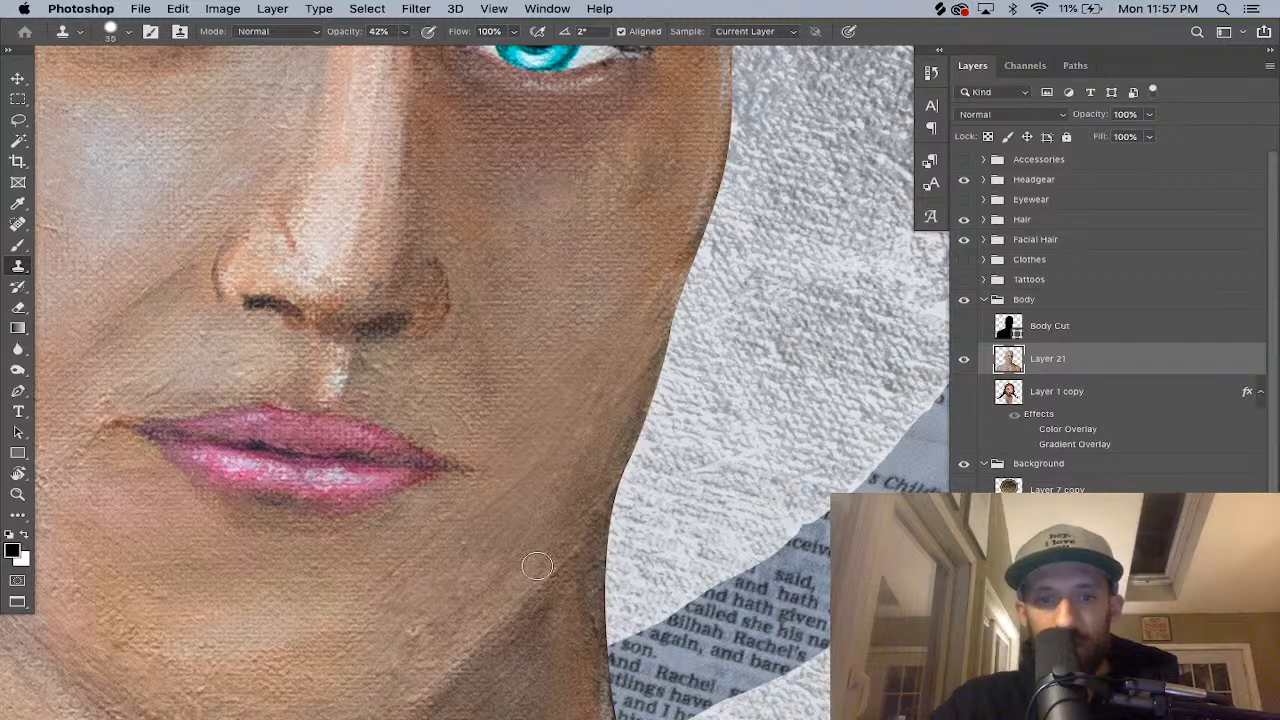
key("super+minus")
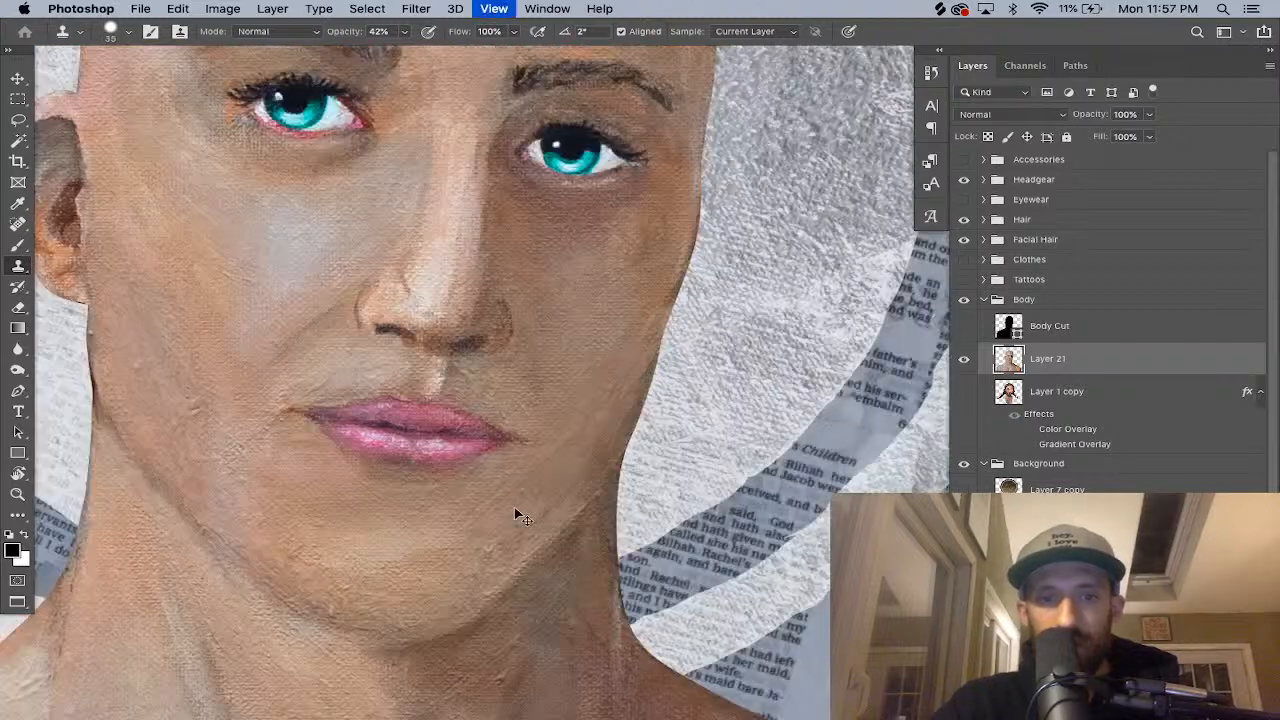
key("super+minus")
key("super+minus")
key("super+minus")
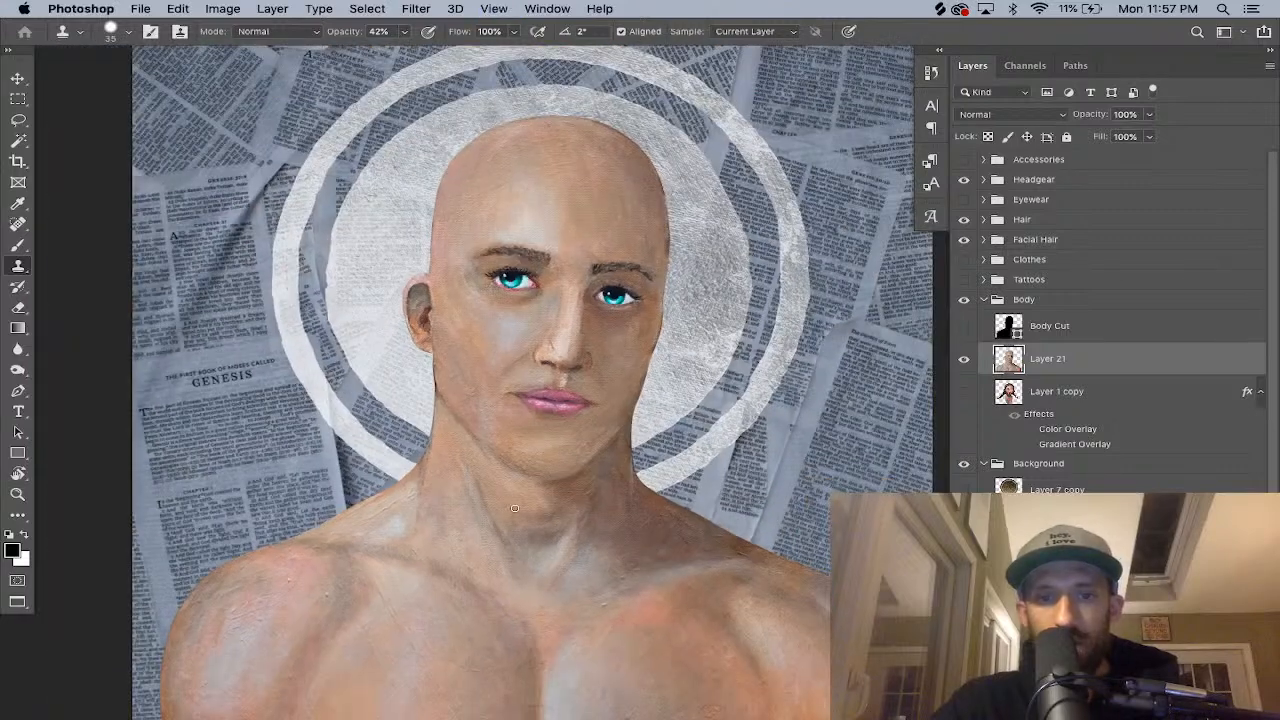
key("super+minus")
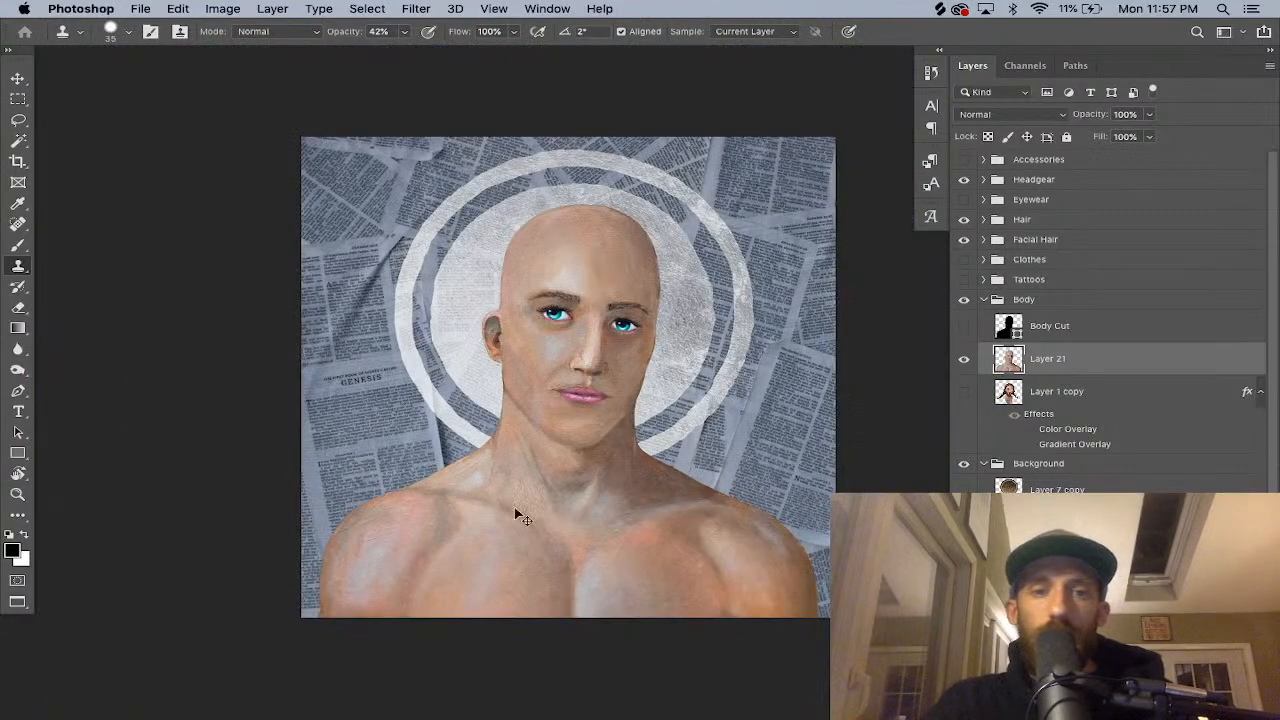
Try to erase the dark fringe along the jaw edge below the ear with a 25 px eraser at 94% hardness.
key("super+plus")
key("super+plus")
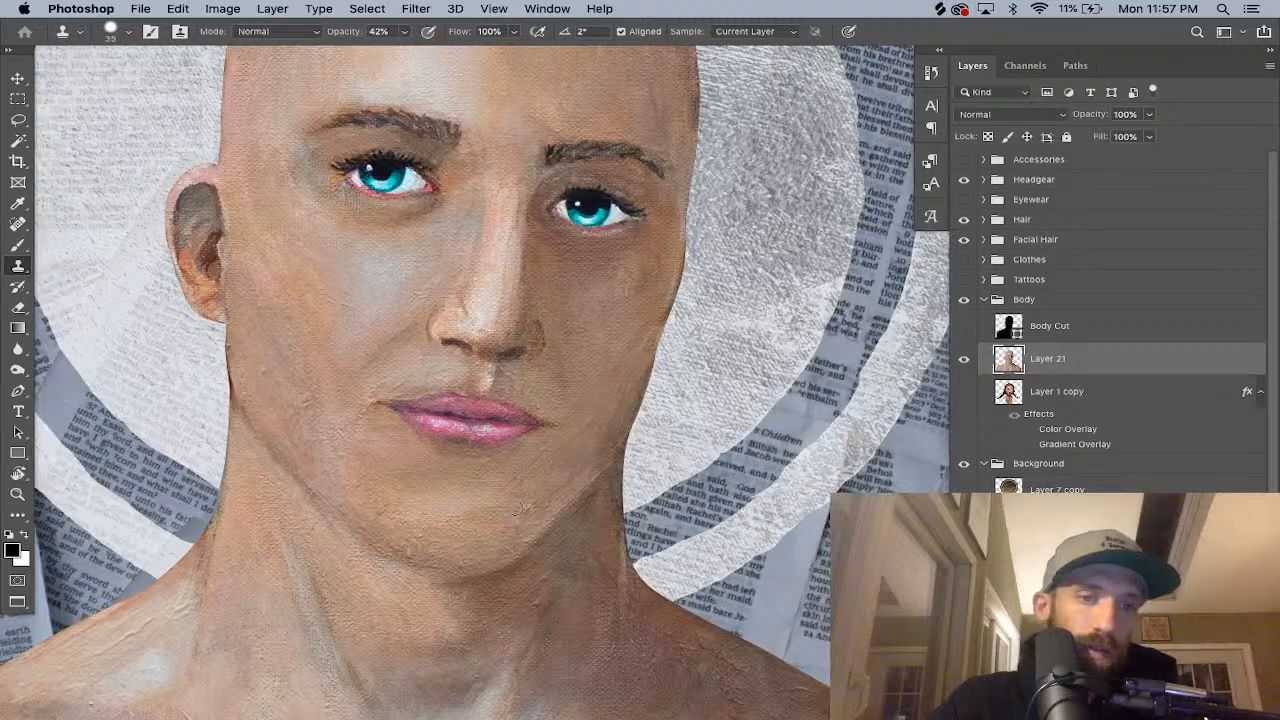
key("r")
mouse_move(419, 372)
left_mouse_down()
mouse_move(377, 586)
mouse_move(543, 600)
mouse_move(746, 523)
left_mouse_up()
key("s")
left_click_drag(741, 459, 605, 285)
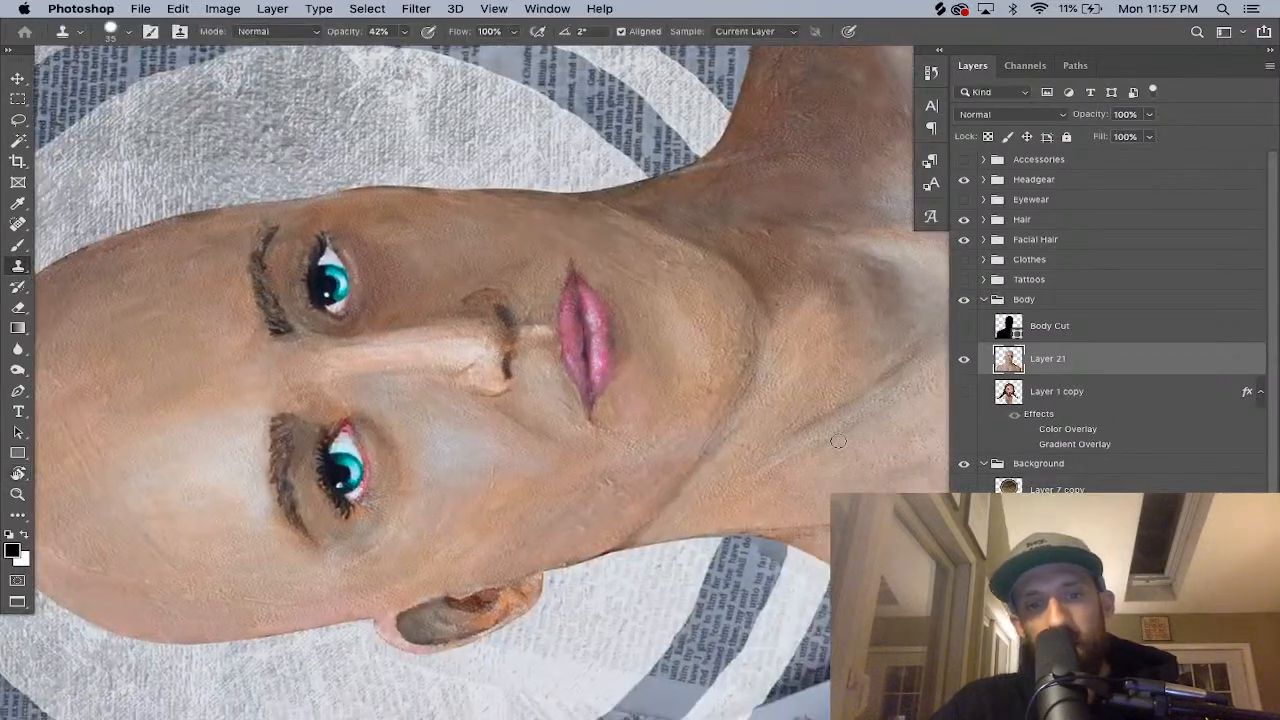
key("r")
left_click_drag(838, 441, 826, 315)
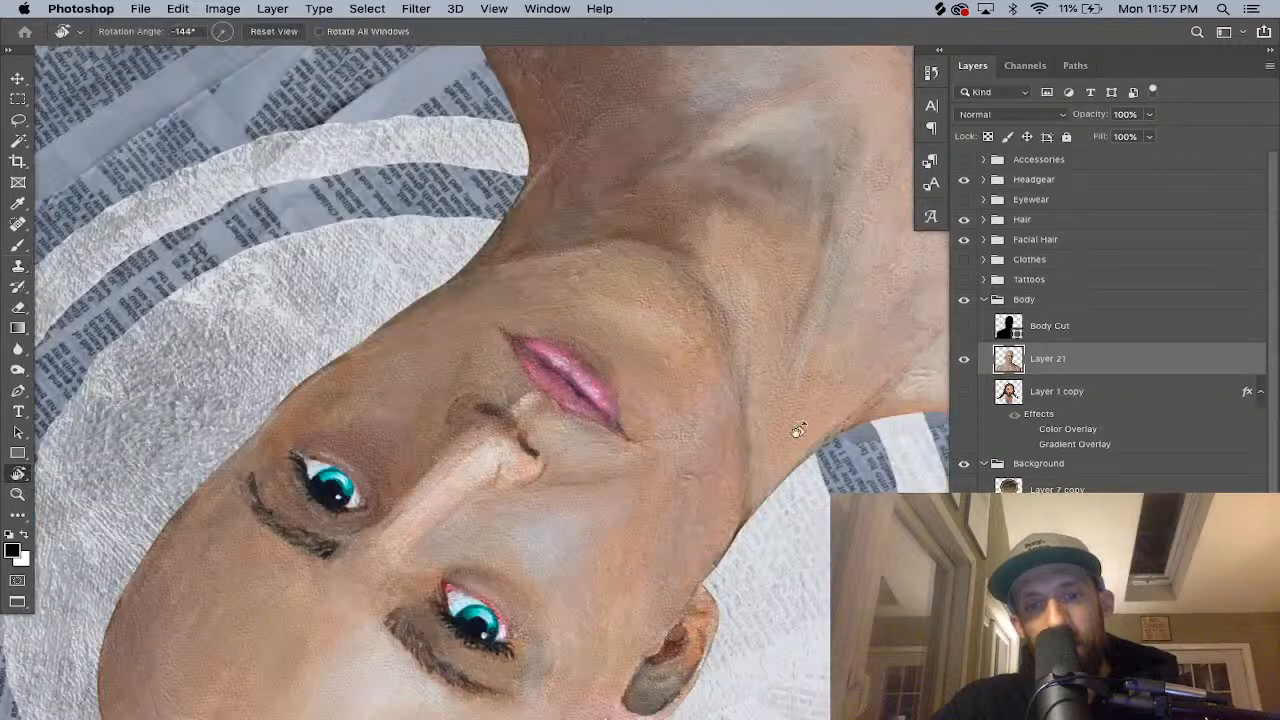
key("s")
scroll(786, 464, "up", 3)
left_click_drag(774, 497, 651, 285)
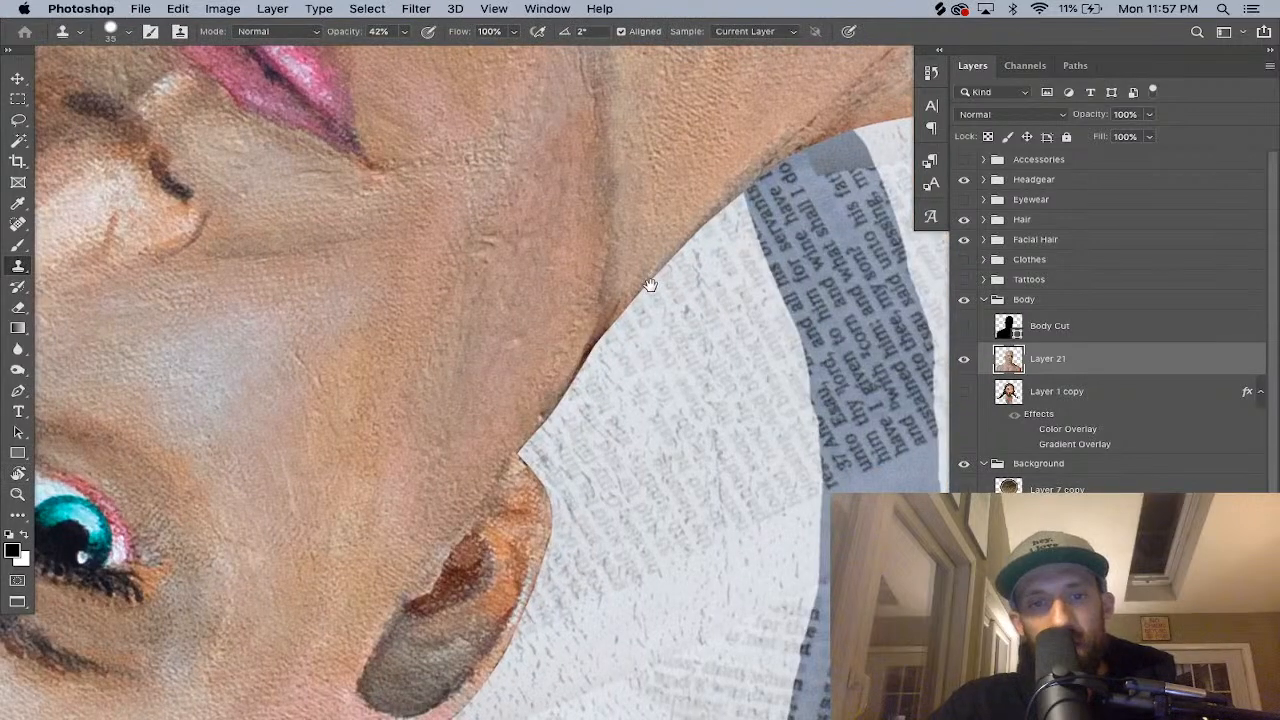
key("e")
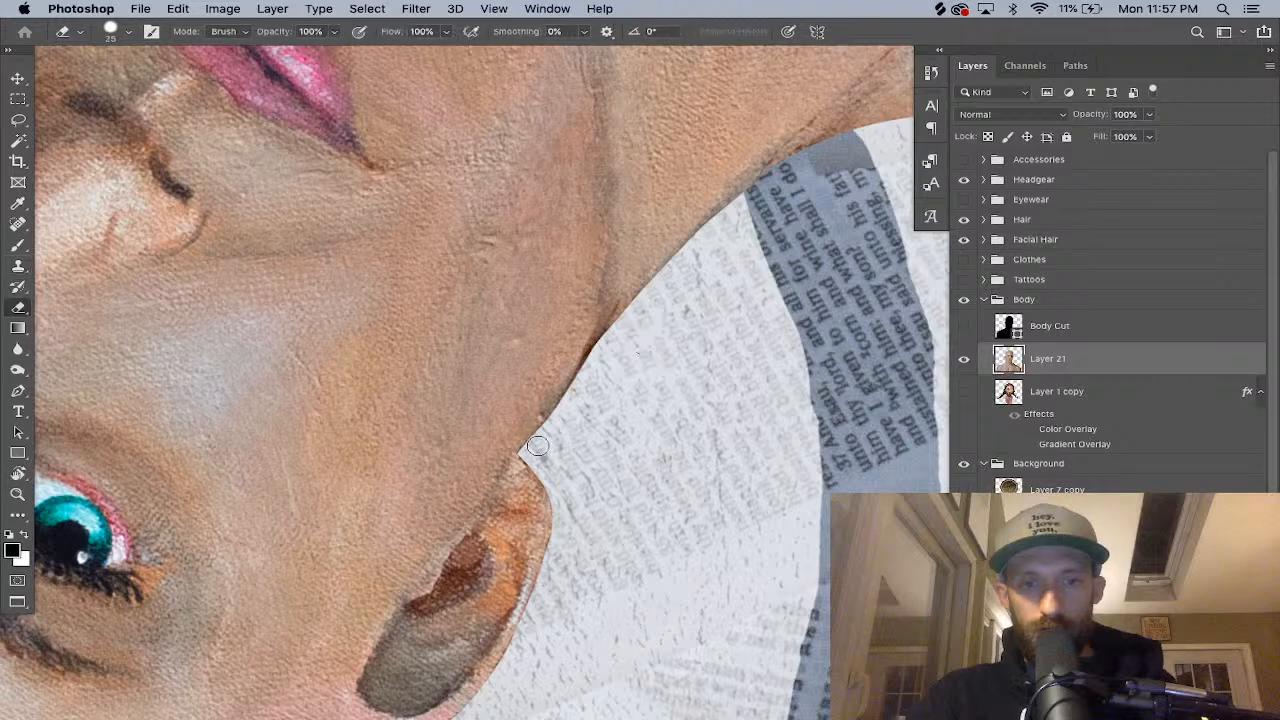
right_click(591, 368)
left_click(823, 459)
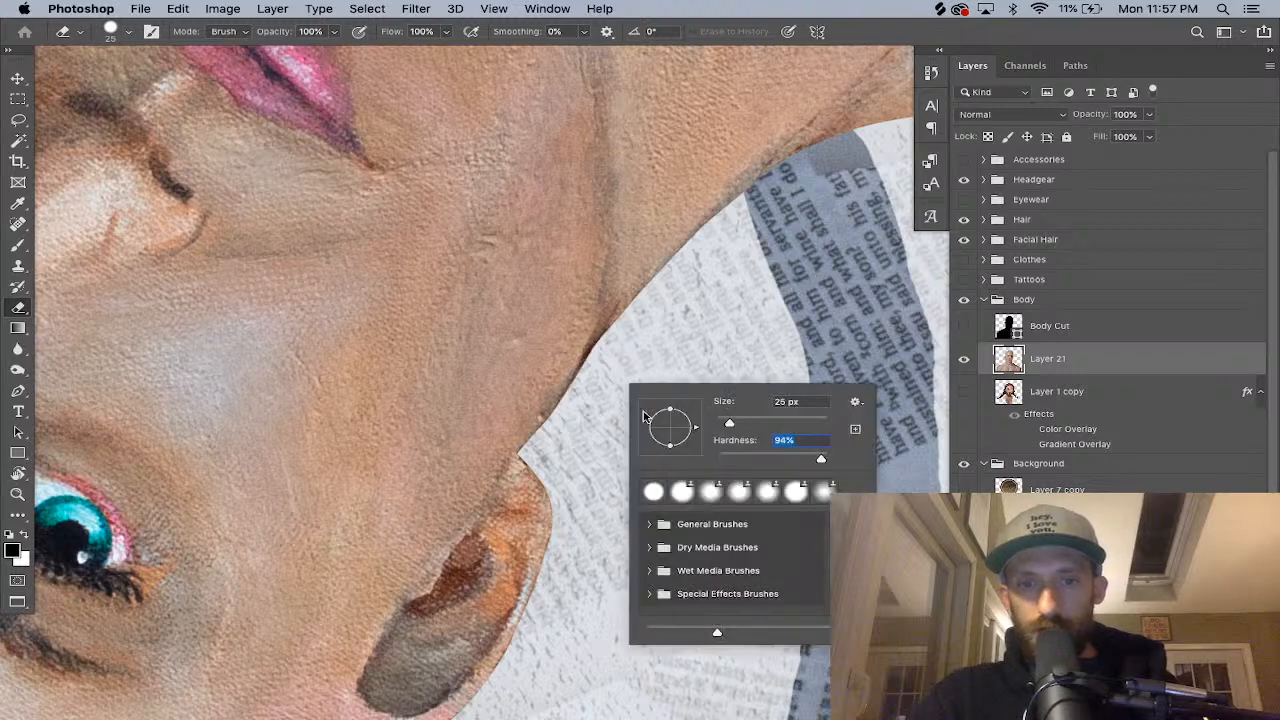
left_click_drag(572, 398, 620, 332)
key("super+z")
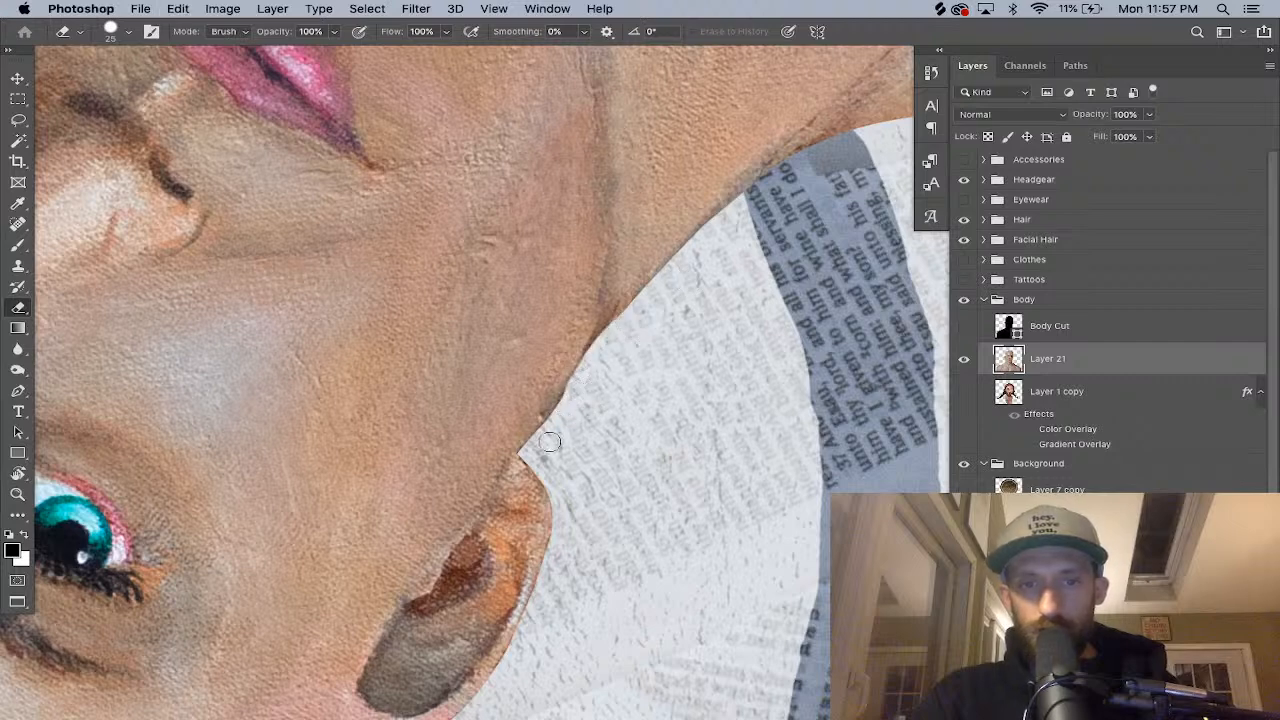
left_click_drag(541, 435, 601, 364)
Try to trim the edge of the earlobe where it meets the jaw with a 9 px eraser.
key("r")
mouse_move(551, 434)
left_mouse_down()
mouse_move(668, 147)
mouse_move(449, 280)
mouse_move(763, 394)
left_mouse_up()
key("e")
key("super+minus")
key("super+plus")
key("super+plus")
key("super+plus")
key("super+plus")
key("bracketleft")
key("bracketleft")
key("bracketleft")
key("bracketleft")
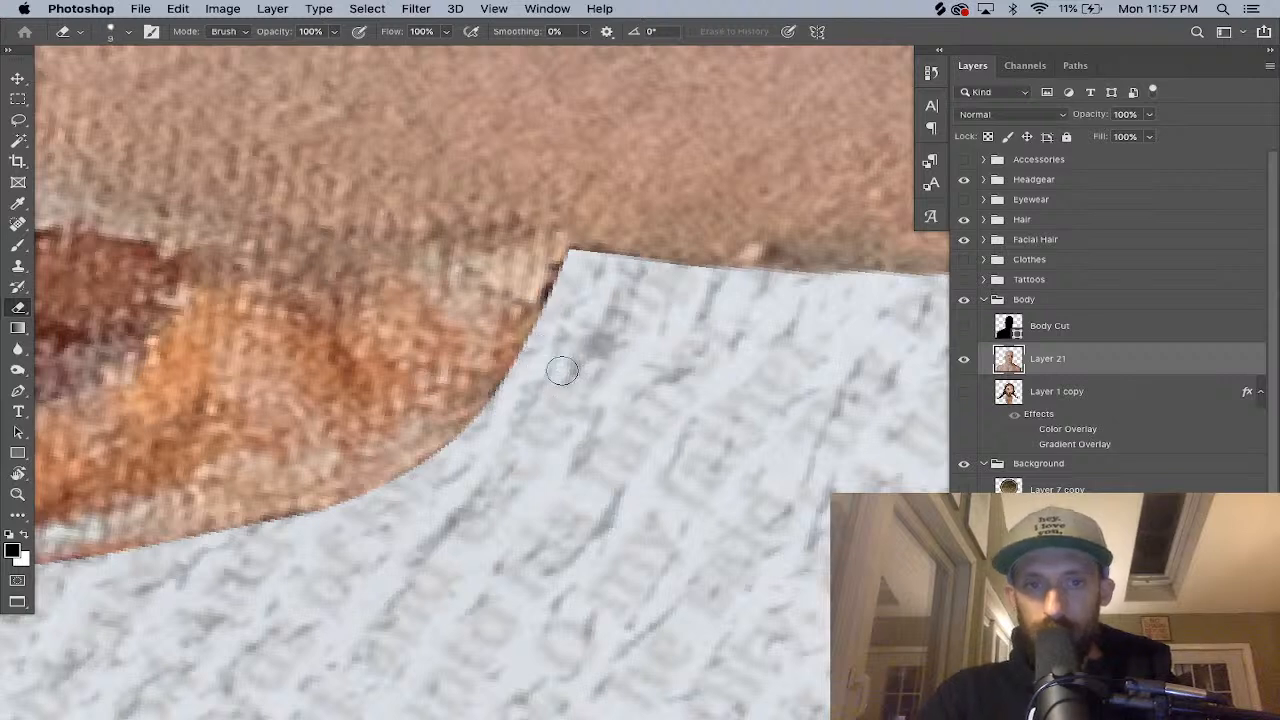
key("super+z")
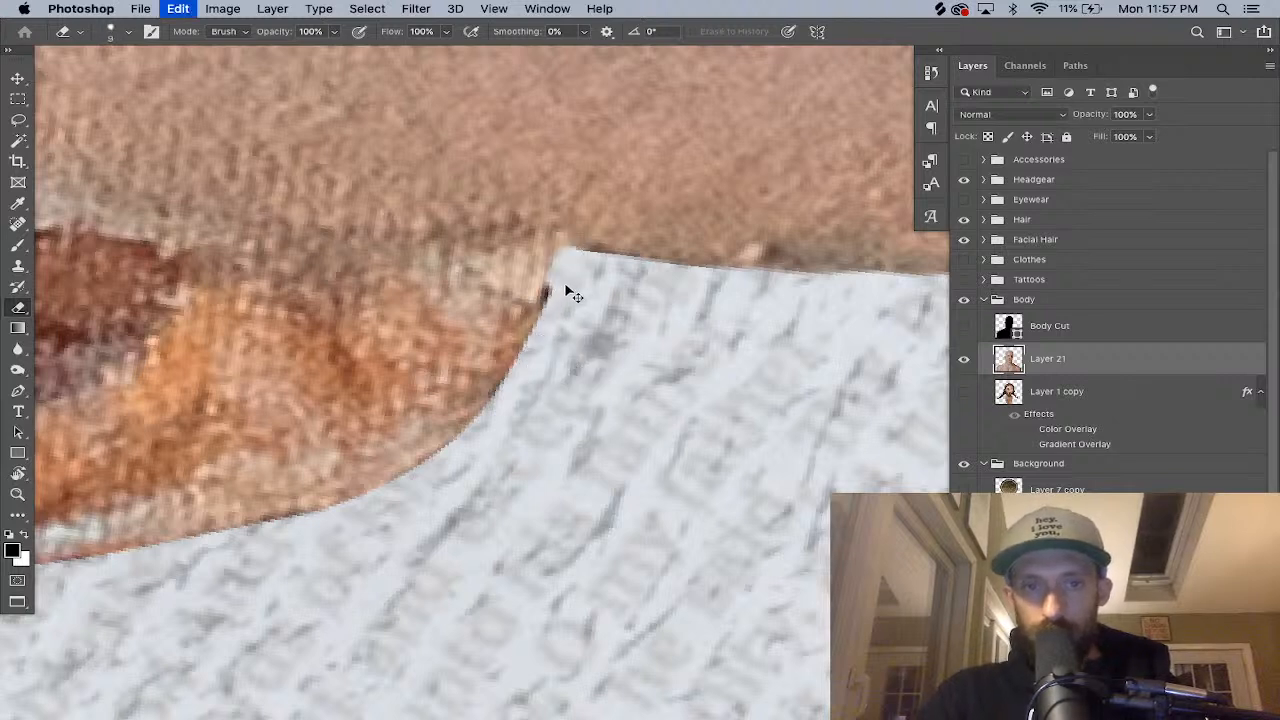
left_click_drag(566, 266, 492, 433)
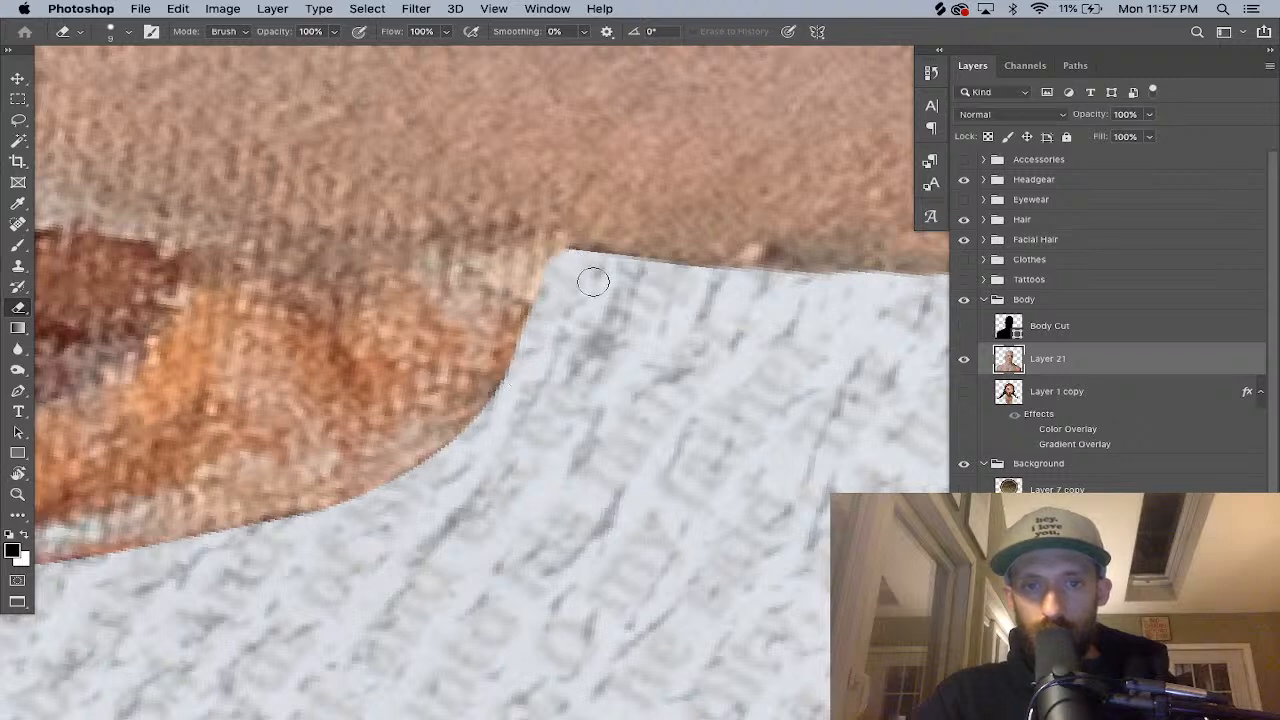
Try to smooth the uneven jaw outline just below the earlobe with the eraser.
key("super+minus")
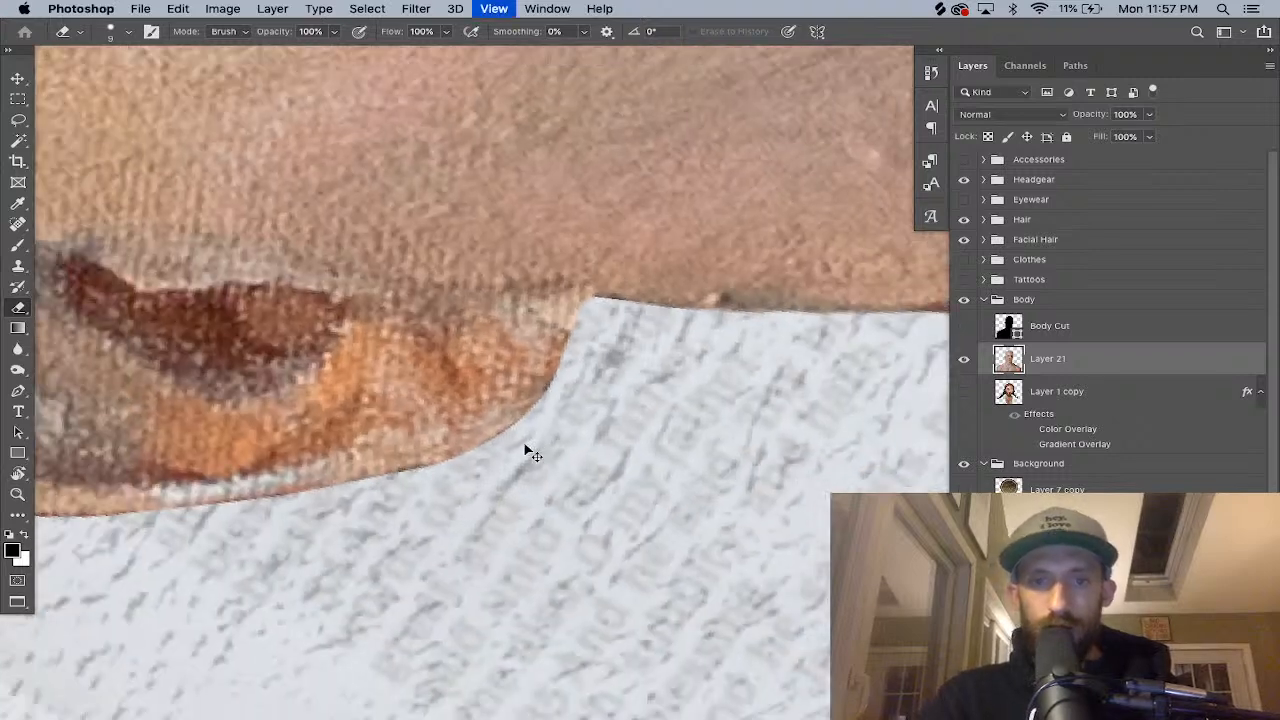
key("super+minus")
key("r")
mouse_move(663, 391)
left_mouse_down()
mouse_move(534, 354)
mouse_move(519, 416)
mouse_move(633, 508)
left_mouse_up()
key("e")
key("r")
key("Escape")
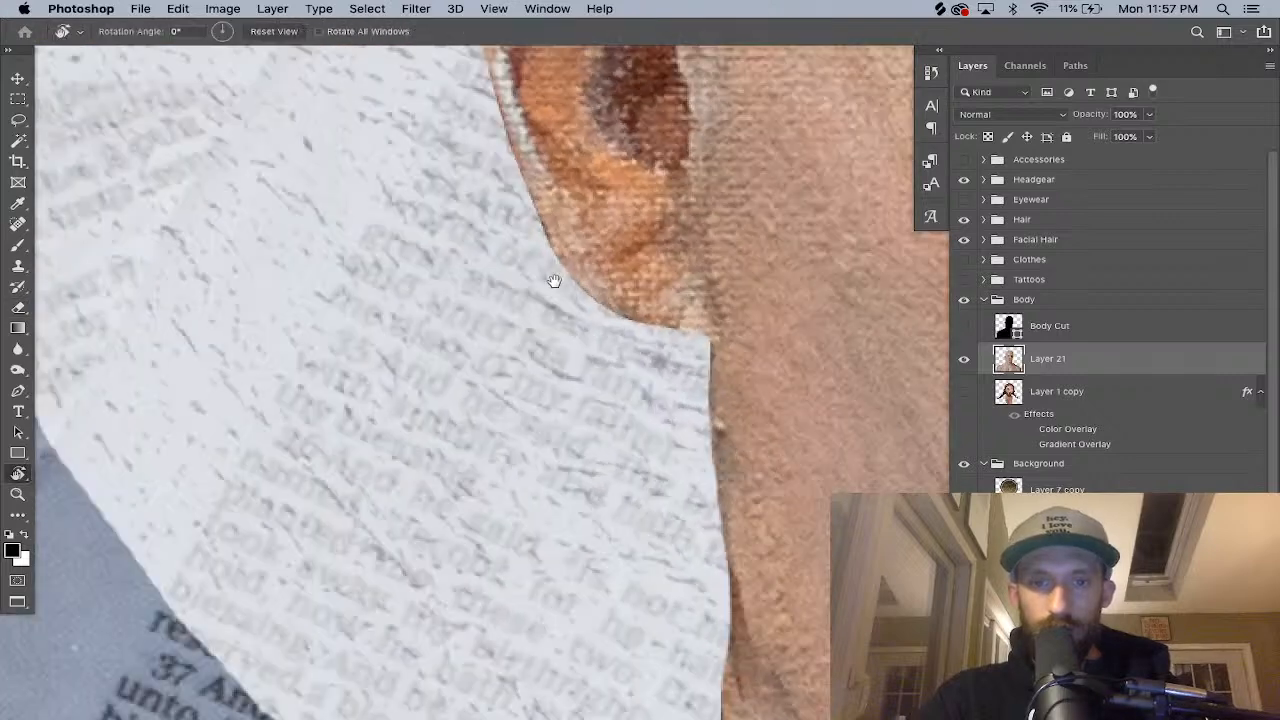
left_click_drag(512, 277, 359, 260)
key("super+minus")
key("super+minus")
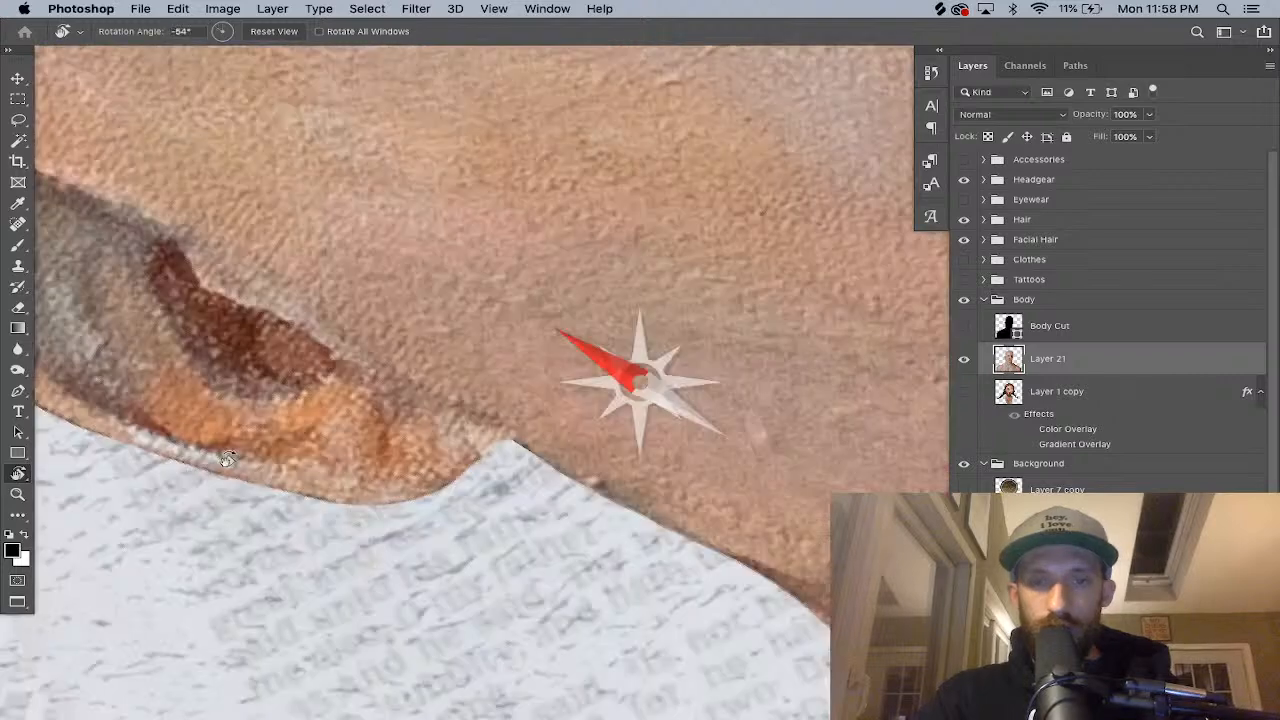
mouse_move(278, 479)
left_mouse_down()
mouse_move(327, 590)
mouse_move(650, 600)
left_mouse_up()
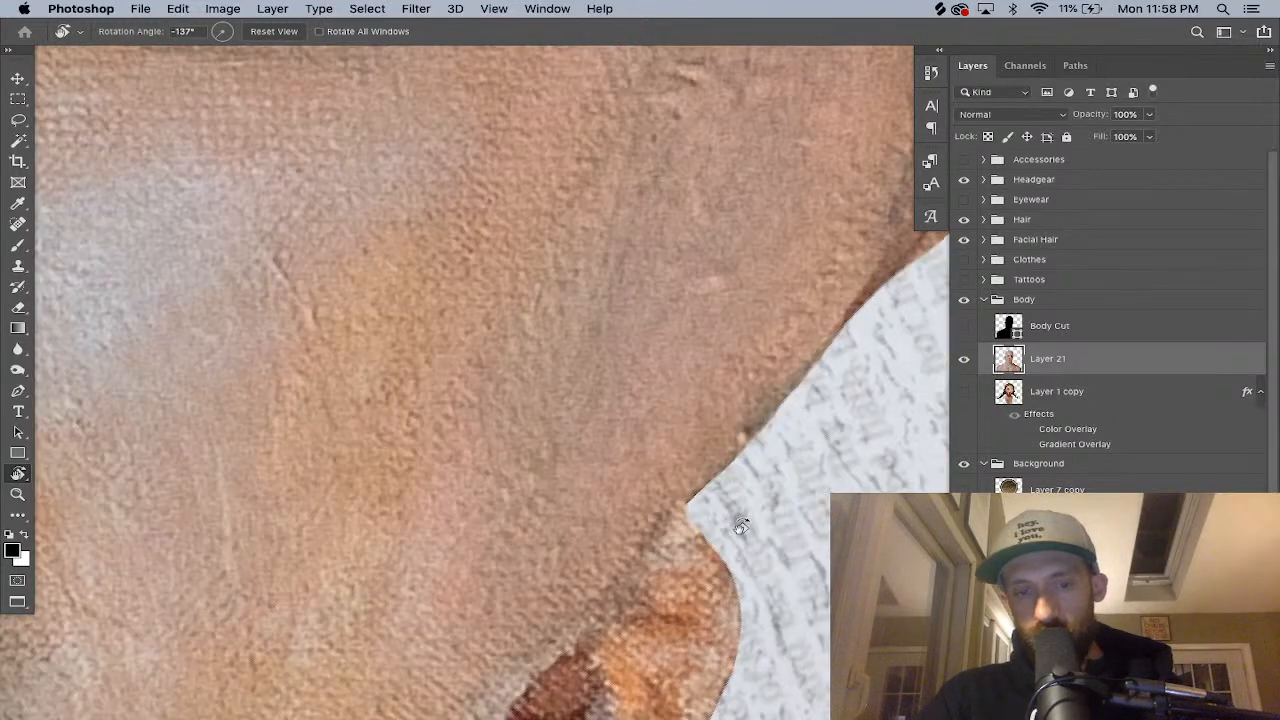
key("e")
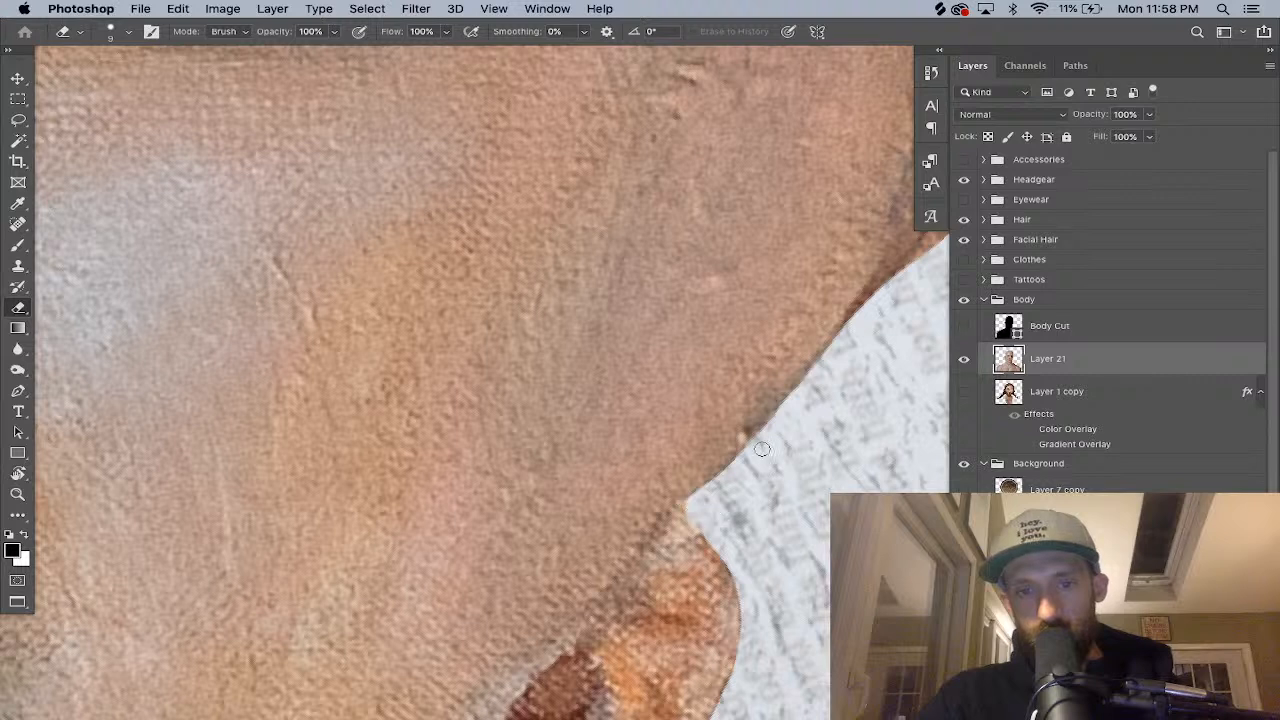
key("super+z")
mouse_move(695, 503)
left_mouse_down()
mouse_move(812, 382)
mouse_move(477, 357)
mouse_move(477, 433)
left_mouse_up()
Undo the last eraser strokes along the earlobe and jaw edge.
key("r")
key("super+minus")
key("super+minus")
key("super+minus")
left_click_drag(760, 438, 816, 342)
key("super+z")
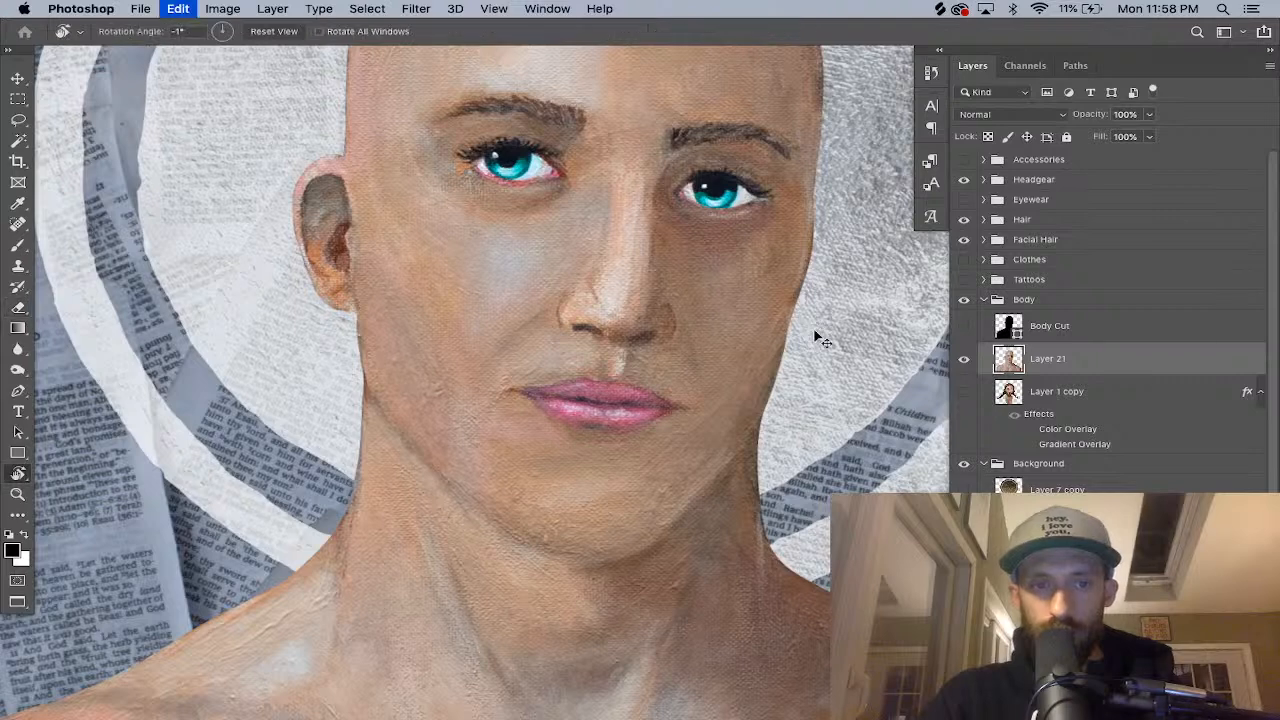
key("super+z")
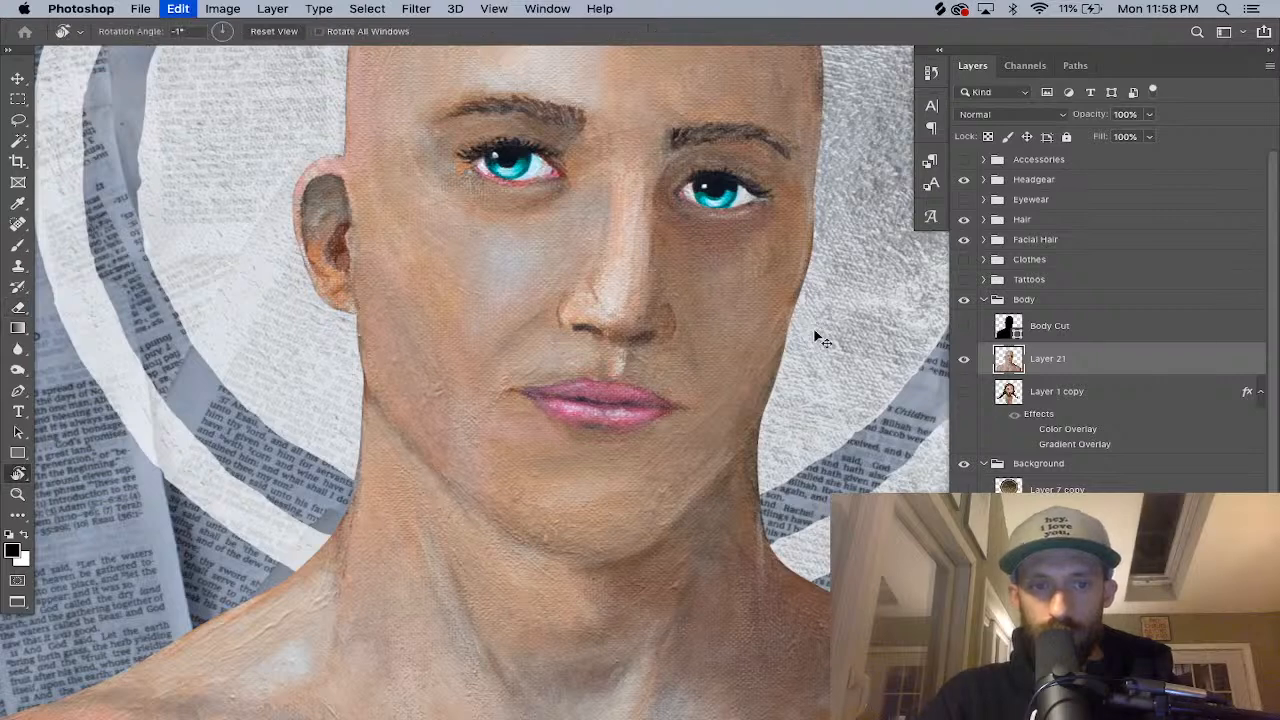
key("super+z")
key("super+z")
key("super+z")
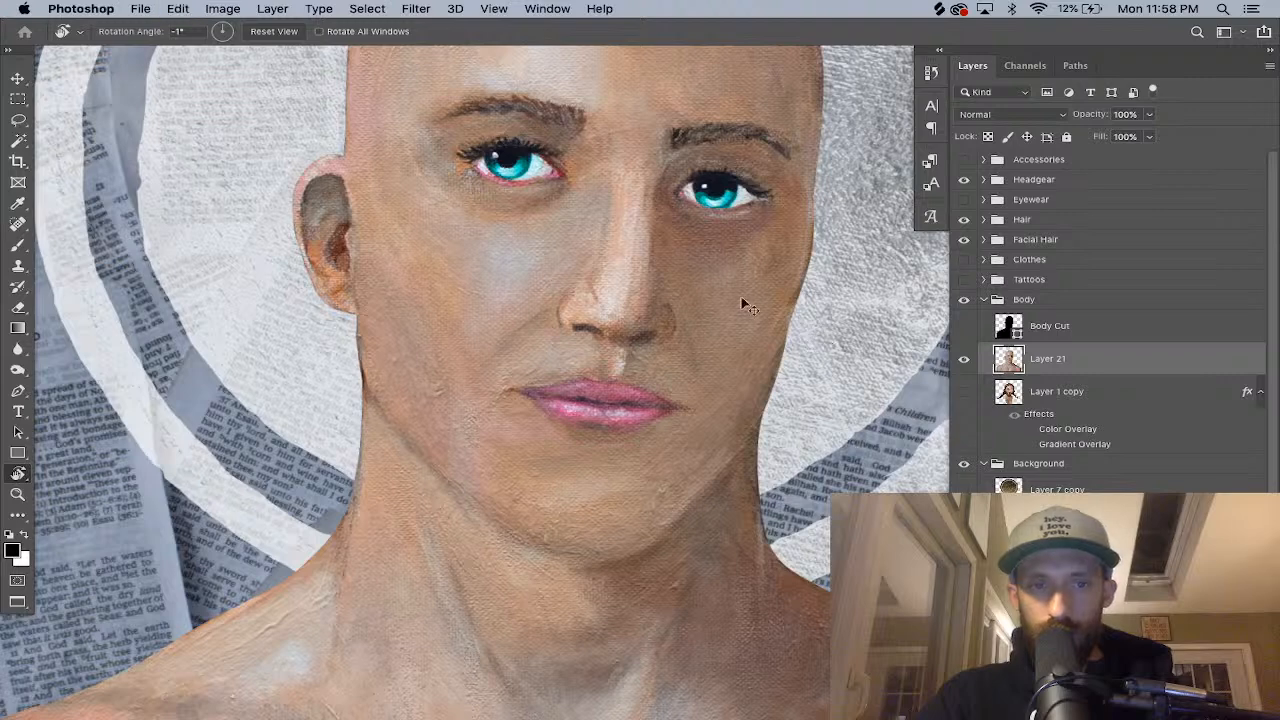
Preview Layer 16 in the Background group, leave it hidden, and make Layer 12 visible over the newspaper background.
left_click_drag(604, 292, 616, 283)
left_click_drag(366, 266, 363, 281)
left_click_drag(456, 284, 428, 342)
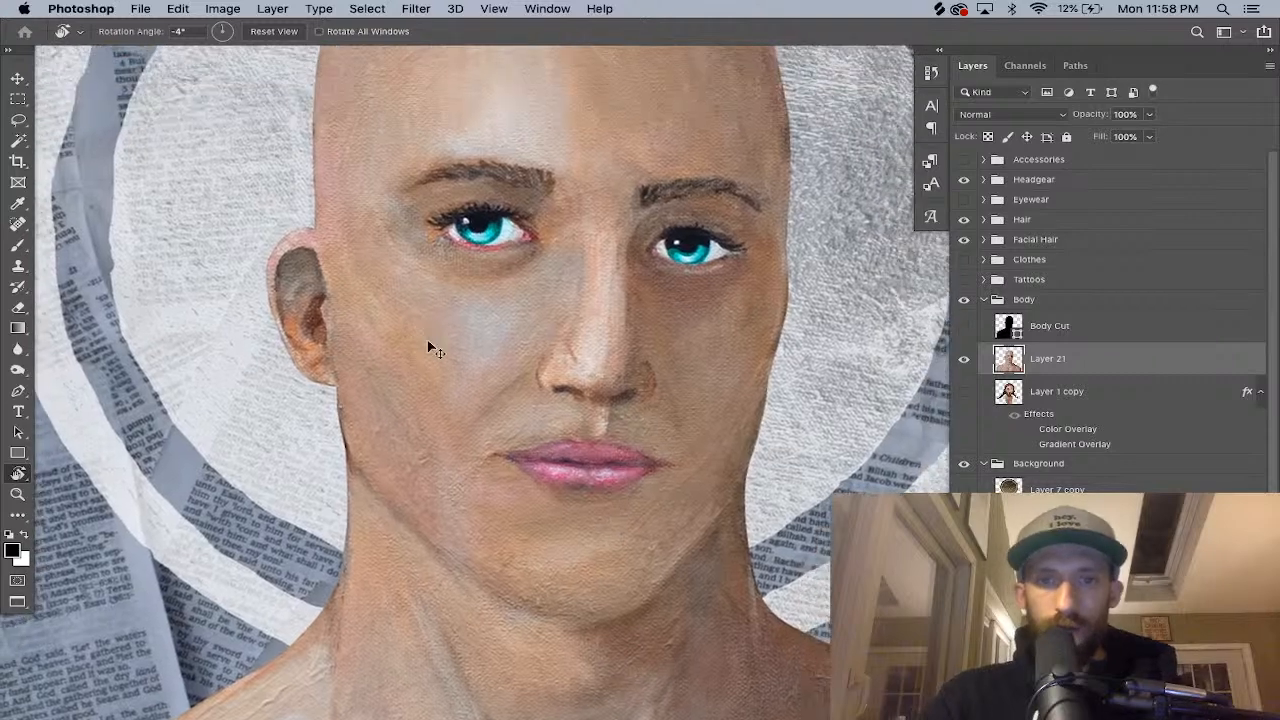
key("super+minus")
key("super+minus")
left_click_drag(548, 387, 526, 354)
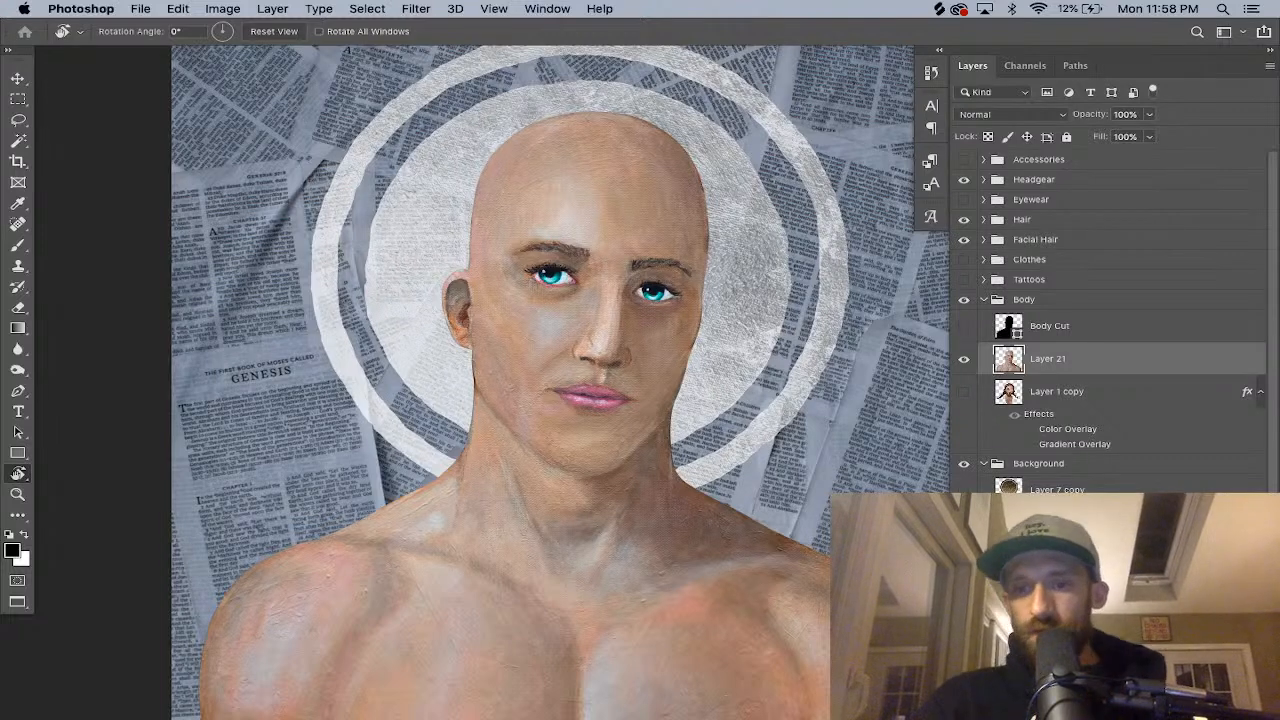
scroll(1110, 320, "down", 10)
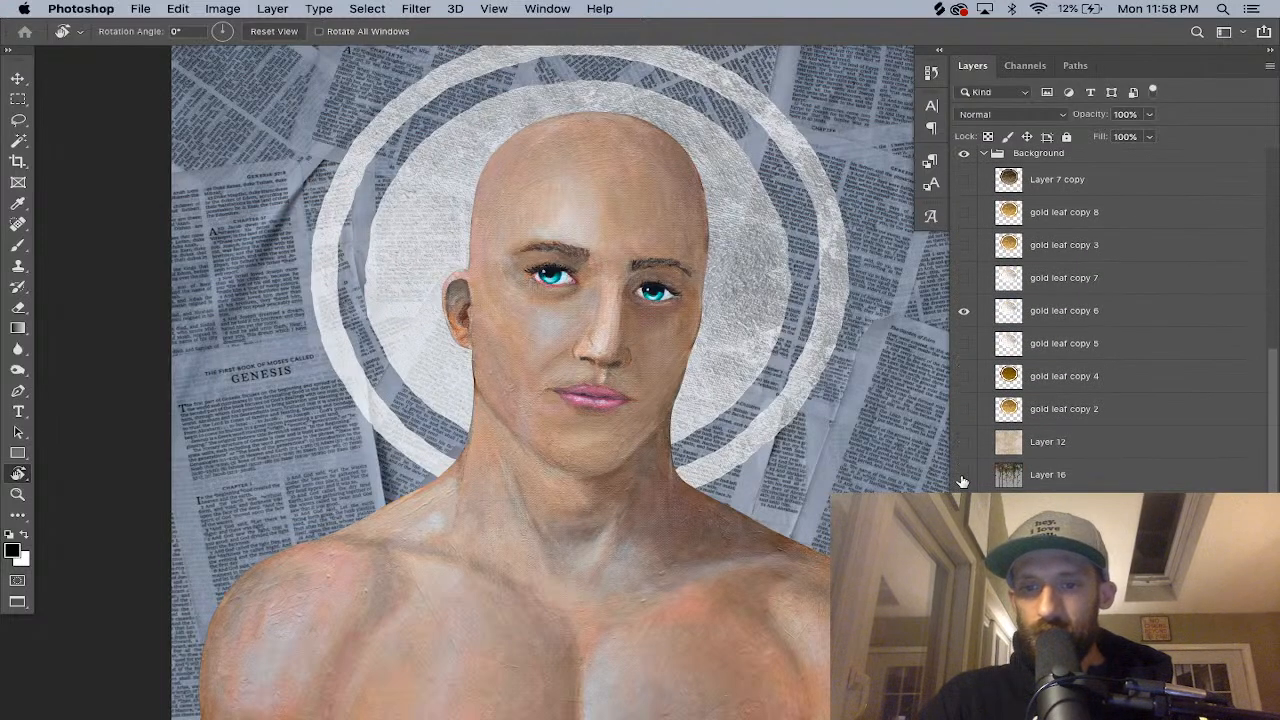
left_click(963, 476)
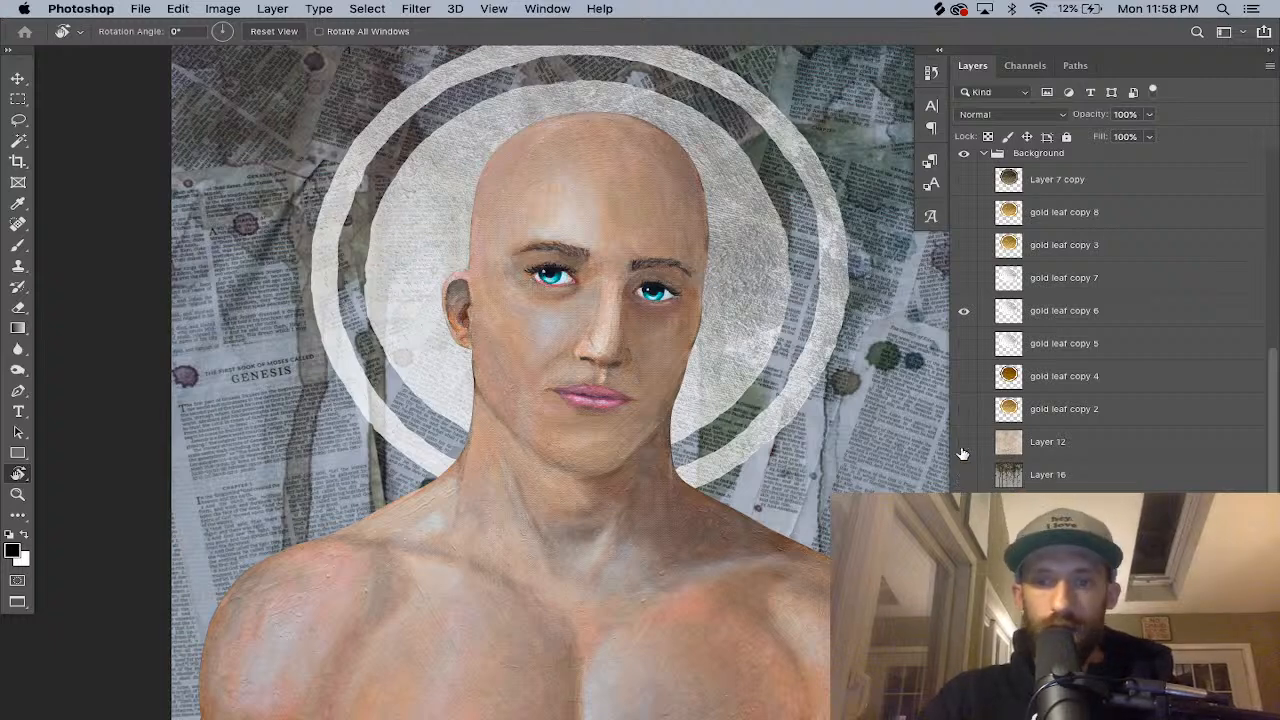
left_click(963, 443)
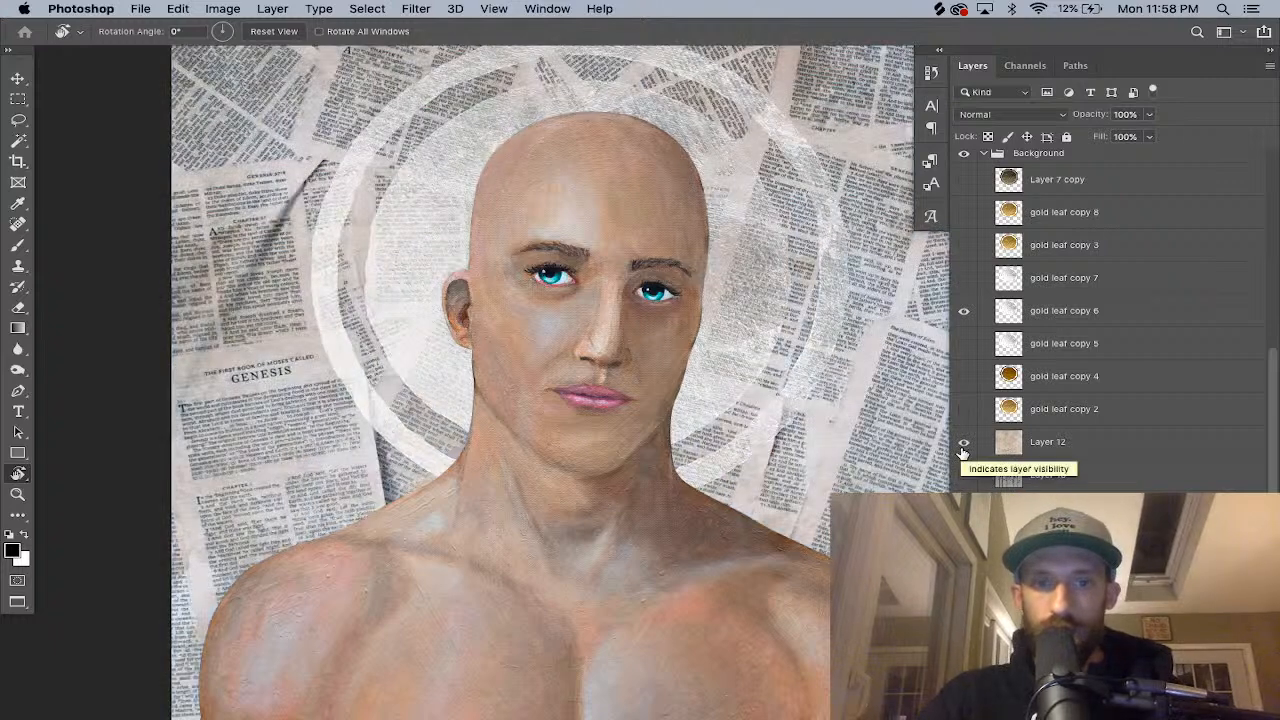
left_click_drag(771, 400, 741, 440)
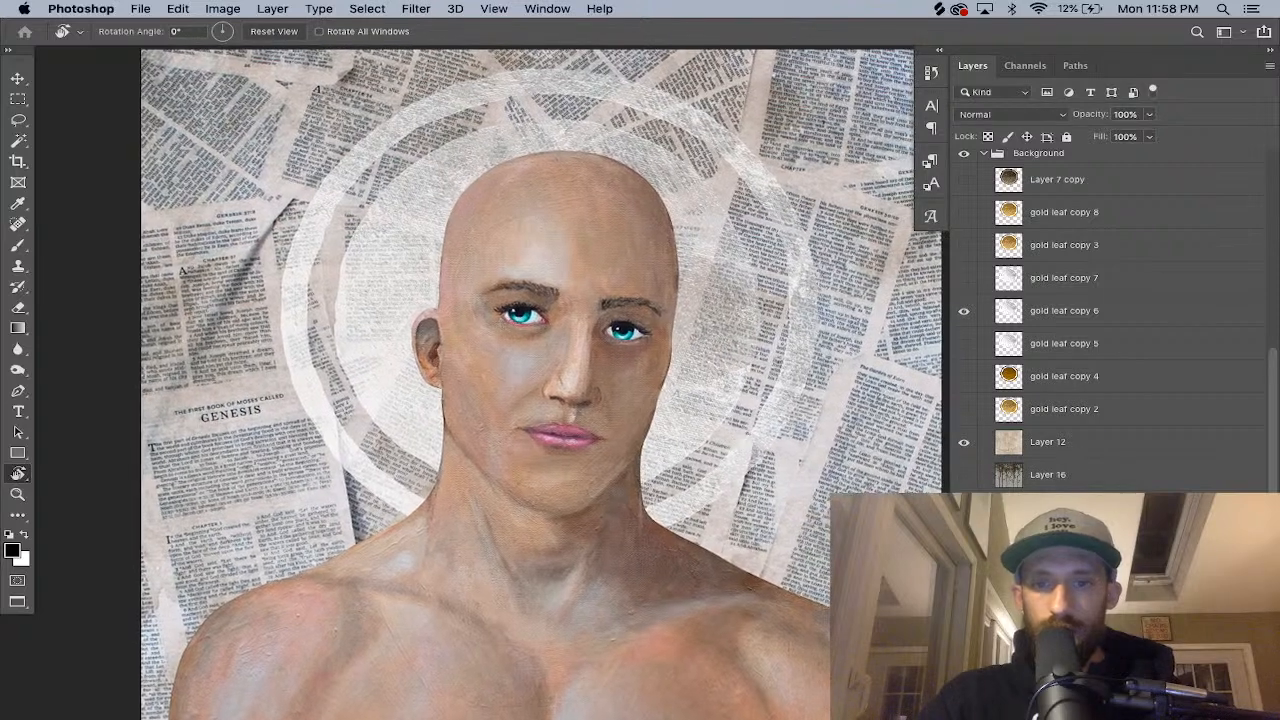
left_click(964, 450)
left_click(964, 452)
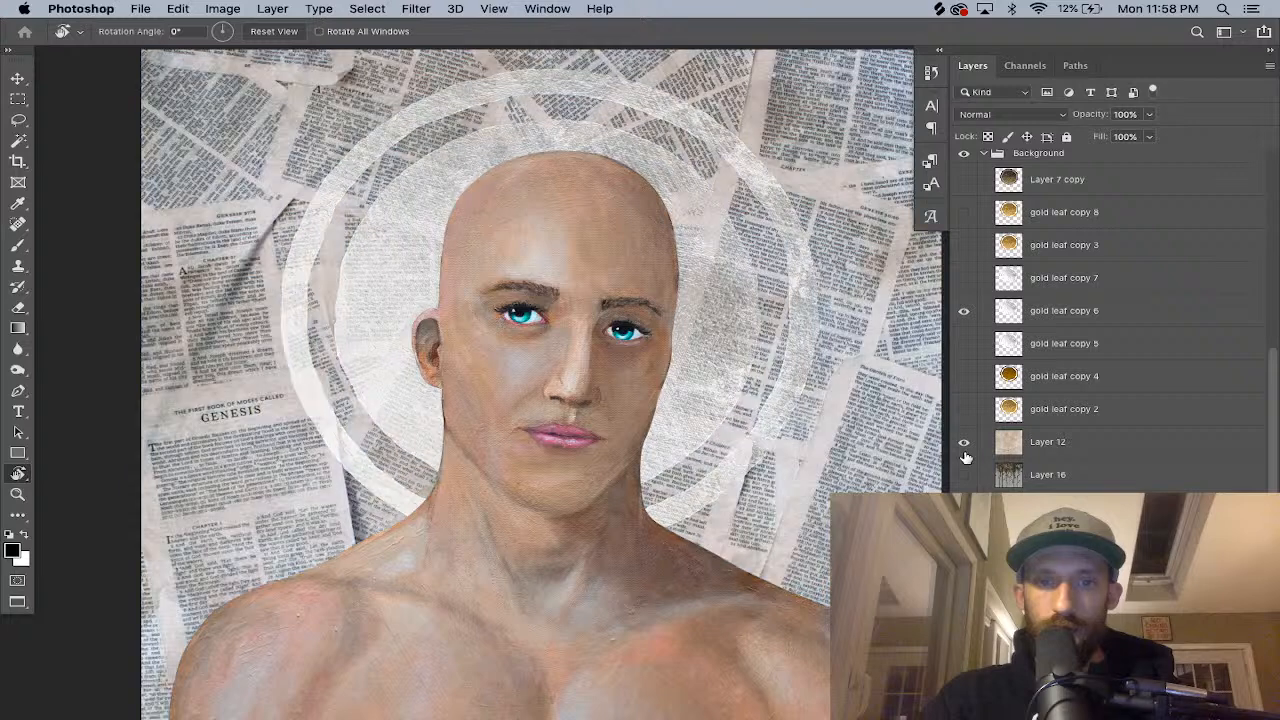
Set the opacity of Layer 12 in the Background group to 80%.
left_click(1040, 445)
left_click(1149, 114)
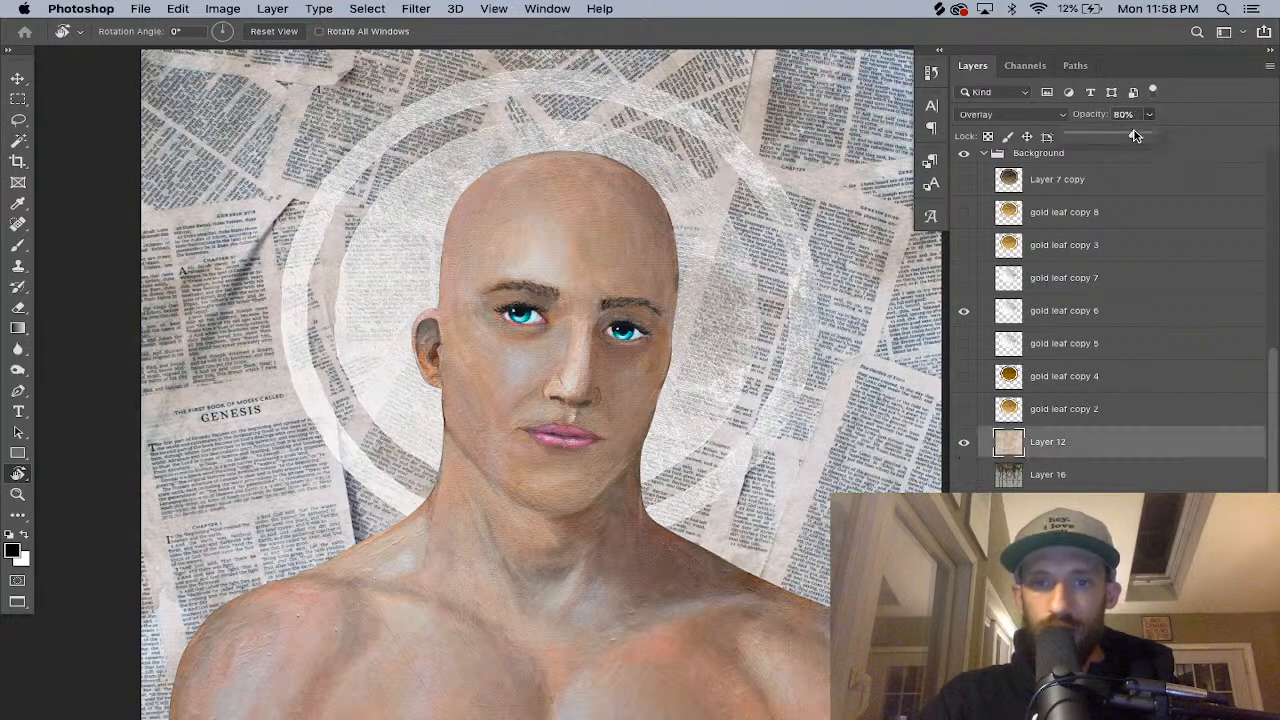
left_click_drag(1136, 135, 1136, 136)
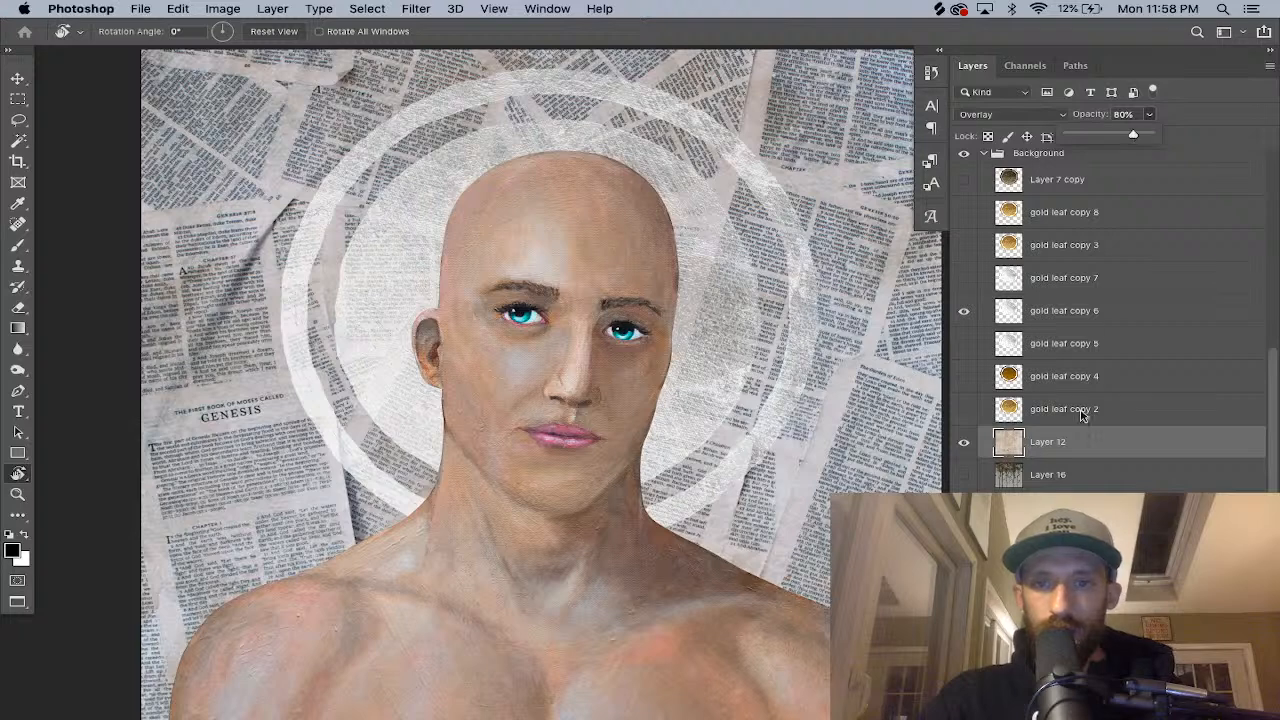
scroll(1040, 380, "up", 3)
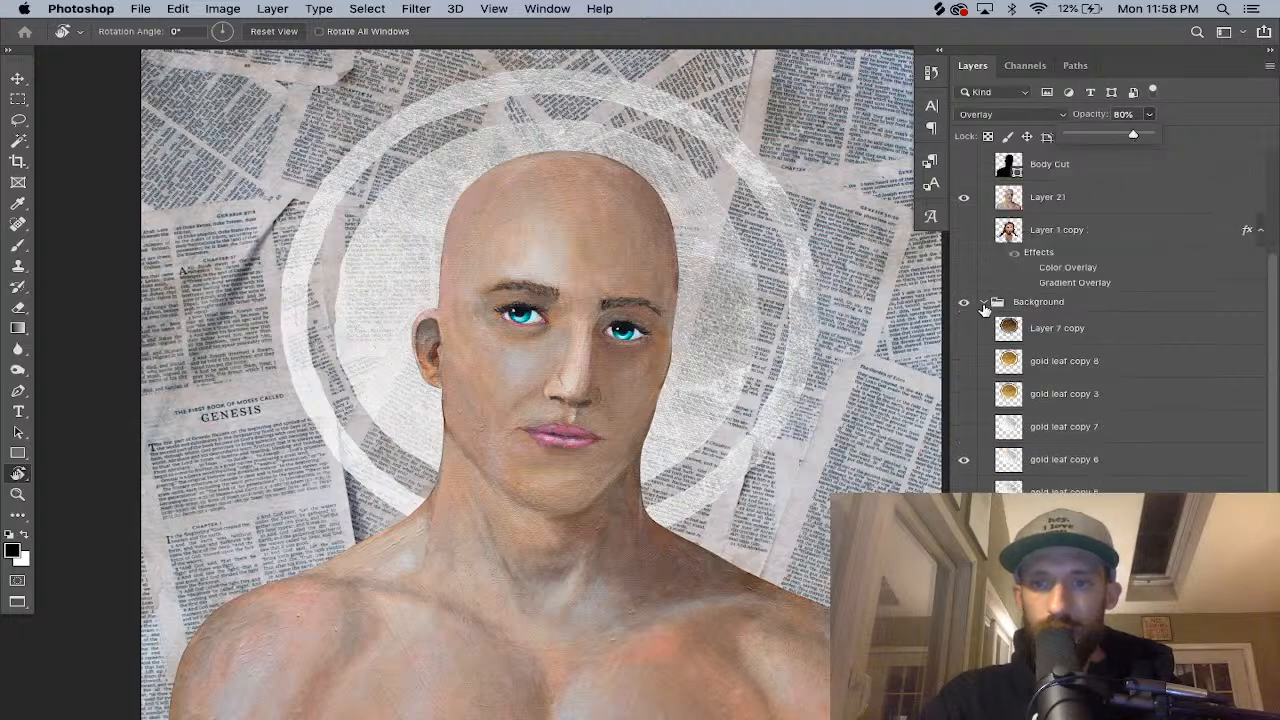
scroll(997, 365, "down", 3)
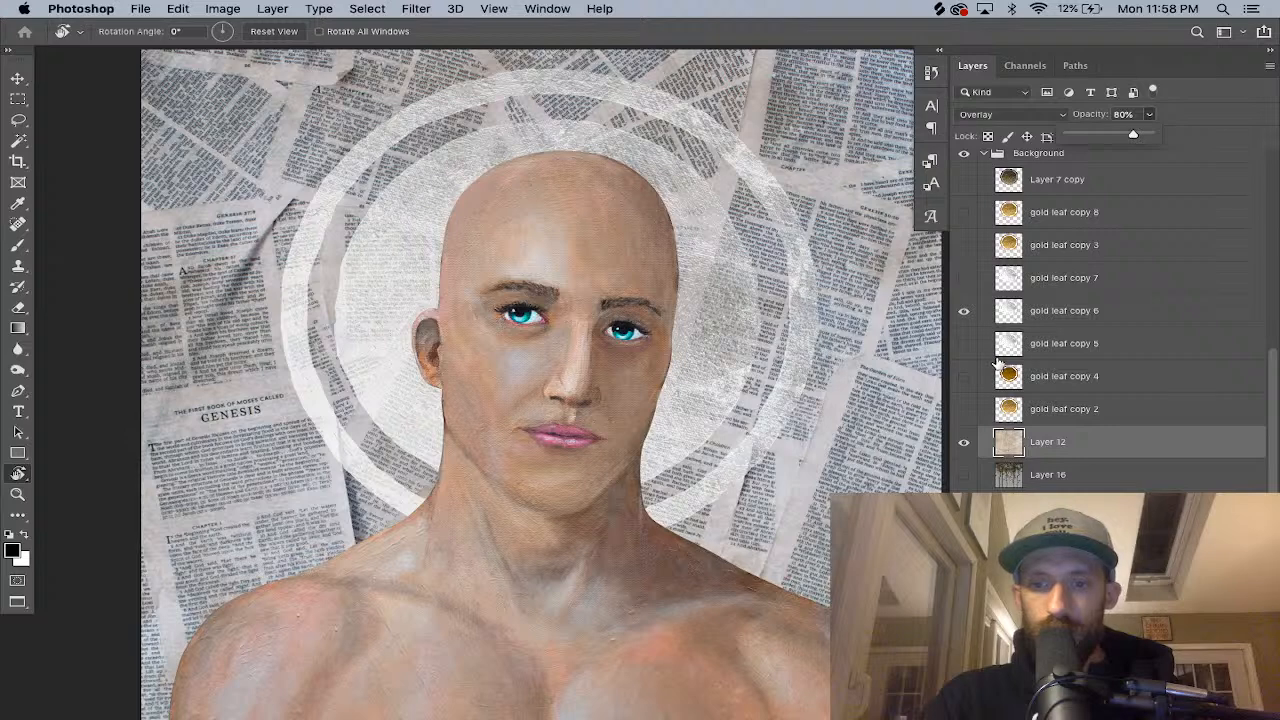
Collapse the Background group and make the Beard layer in the Facial Hair group visible over the face.
key("Return")
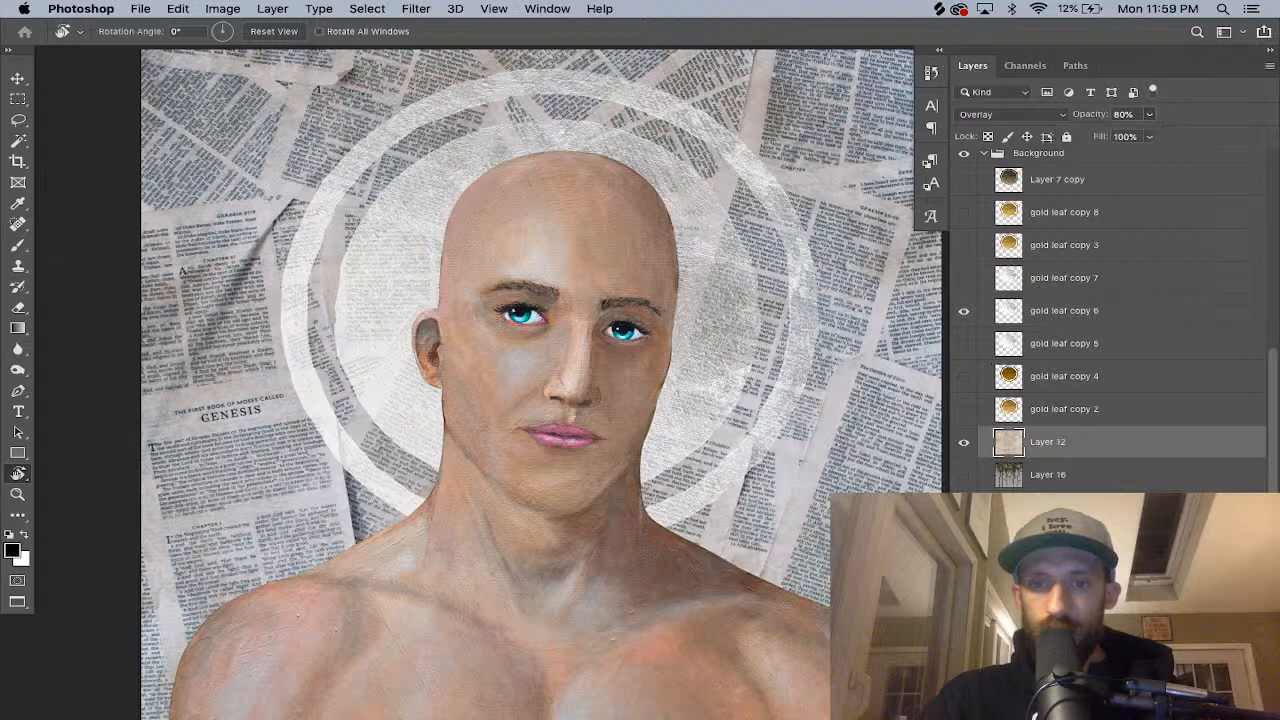
scroll(1078, 445, "up", 2)
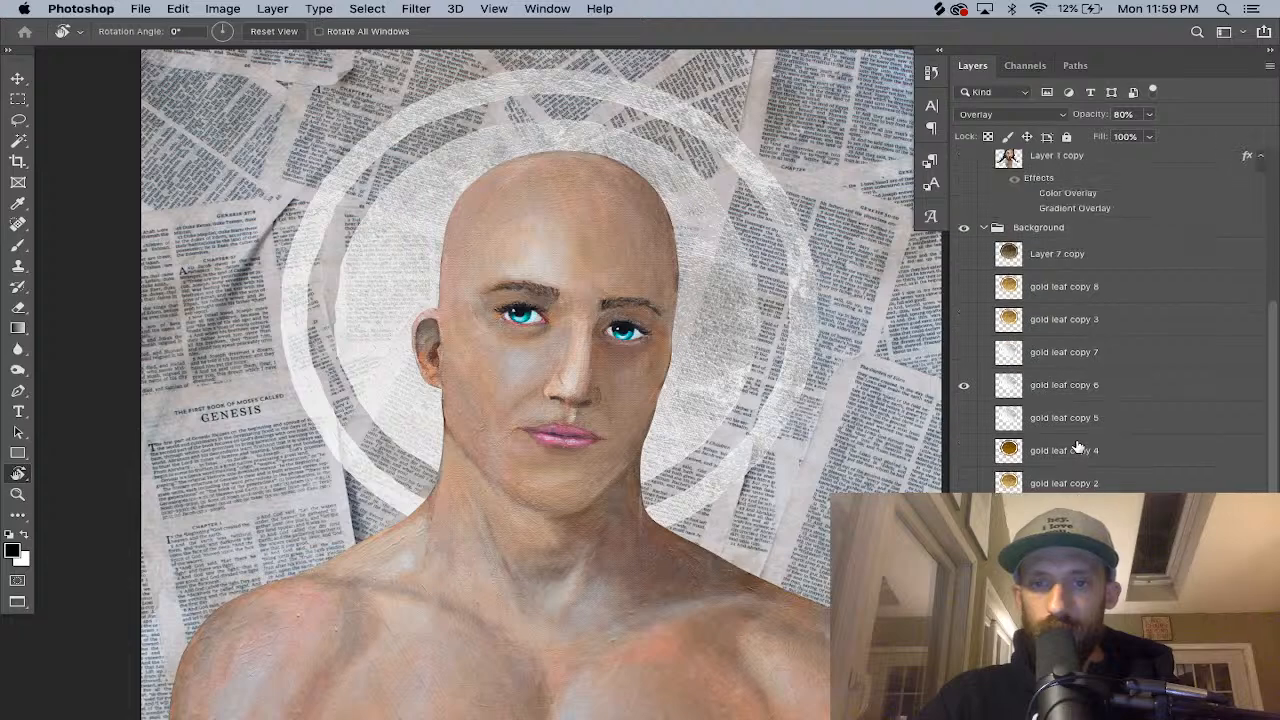
left_click(984, 228)
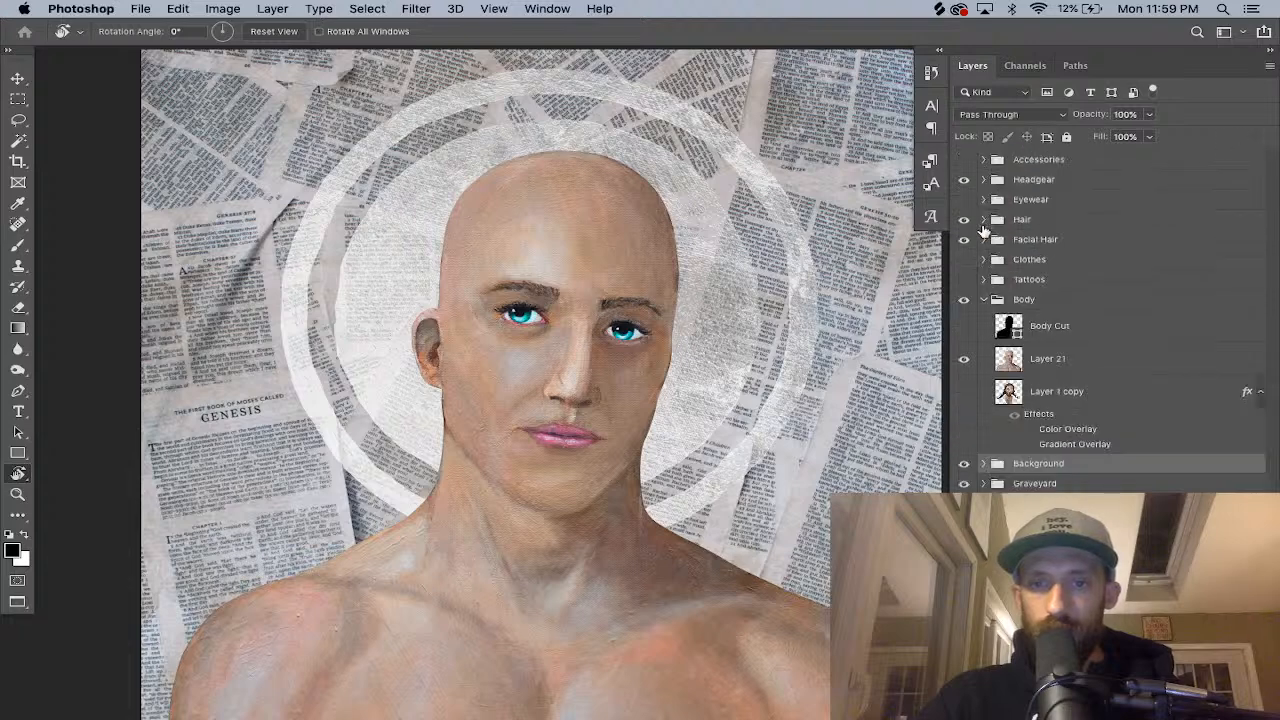
left_click(965, 362)
left_click(965, 360)
left_click(983, 240)
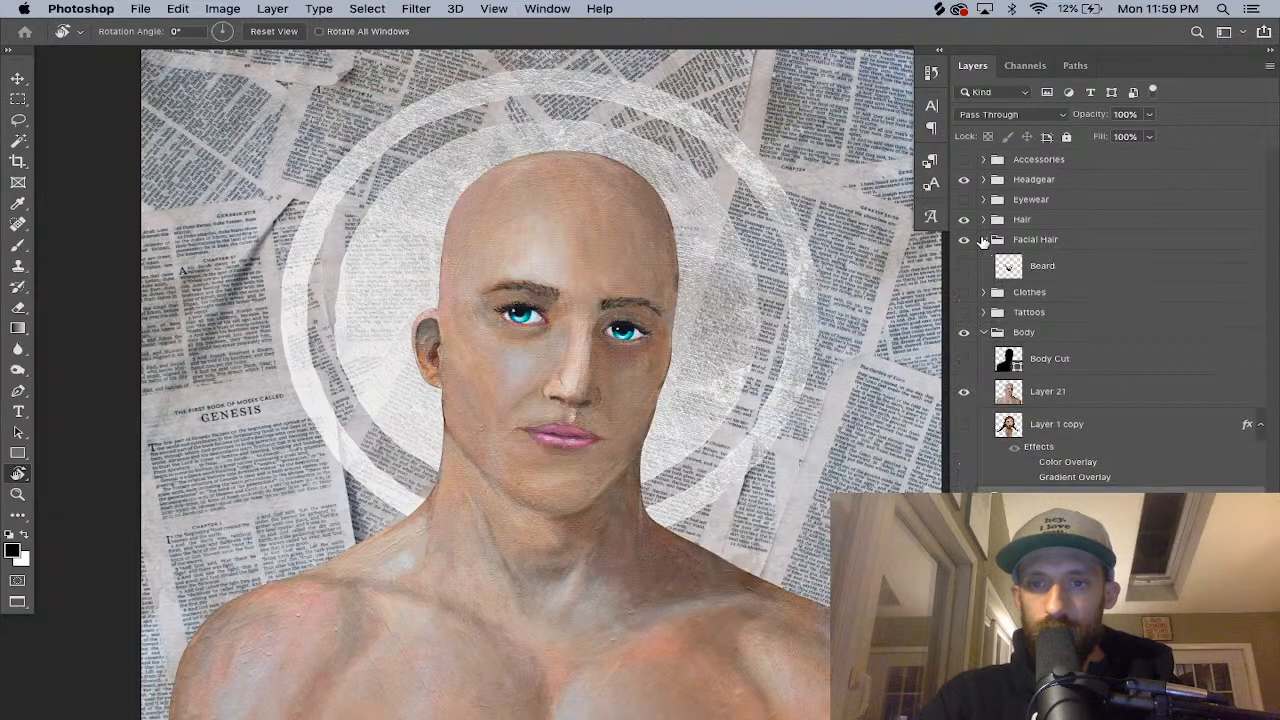
left_click(964, 268)
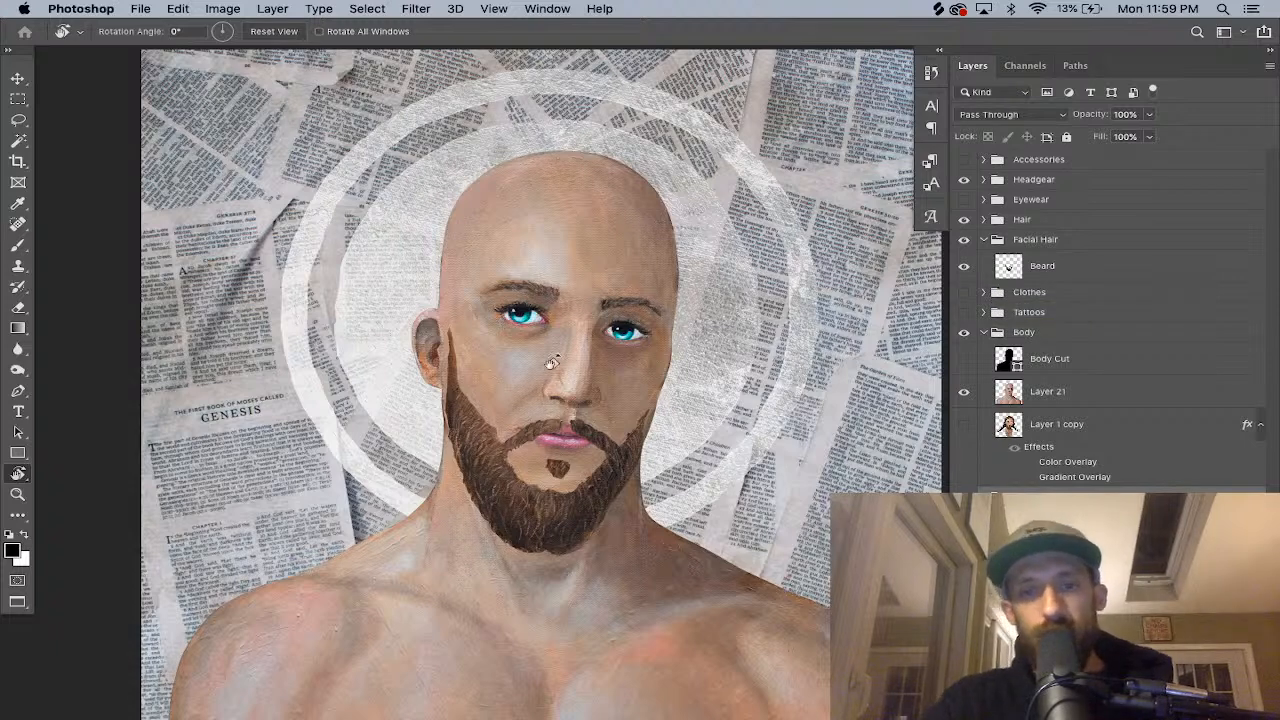
Move the Beard layer slightly so the mustache and soul patch line up with the painted mouth.
key("super+t")
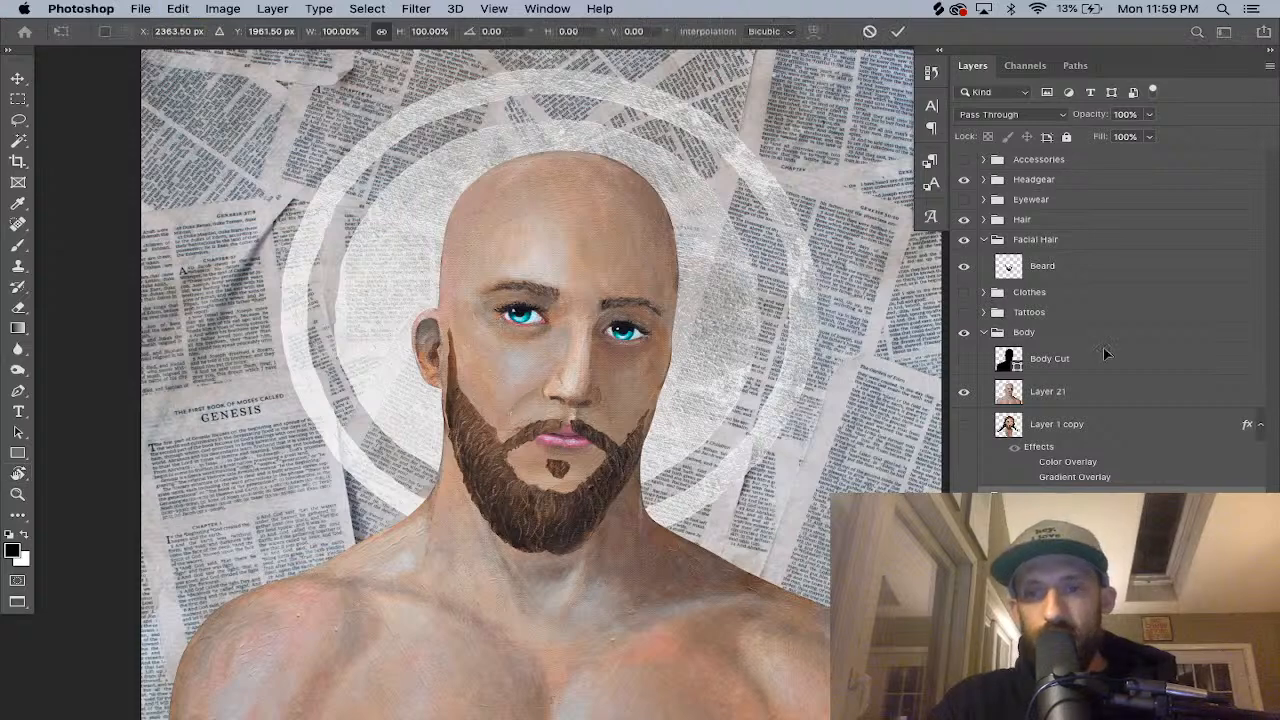
left_click(1045, 268)
key("super+t")
left_click_drag(556, 462, 561, 465)
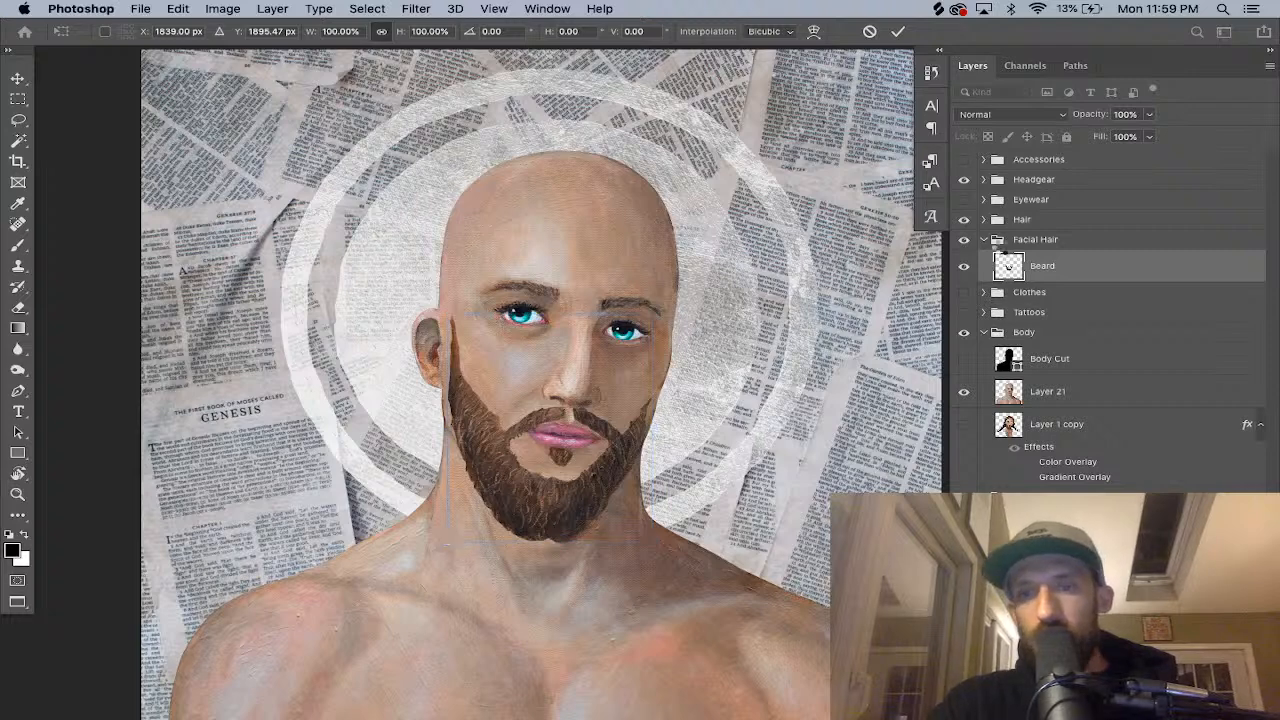
key("Return")
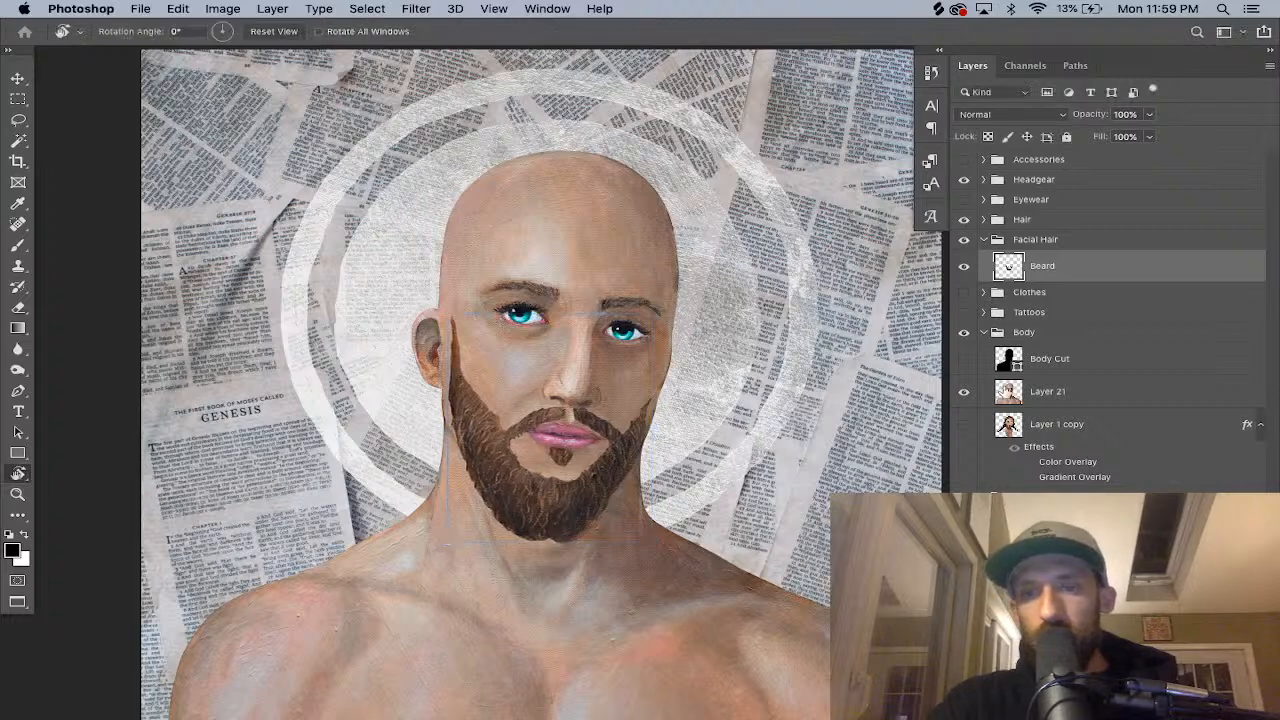
Compare the beardless Layer 21 with the original portrait in Layer 1 copy, and restore Layer 21 and the Facial Hair group.
left_click(982, 240)
left_click(964, 240)
left_click(964, 391)
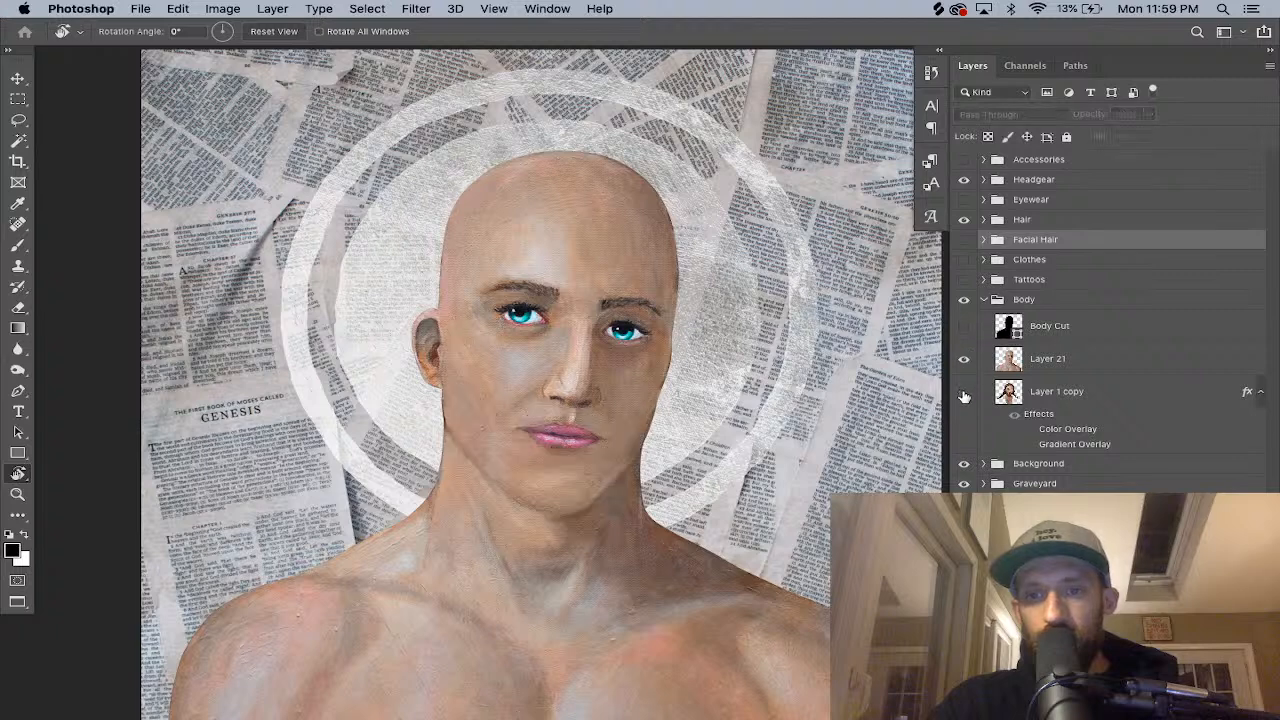
left_click(964, 359)
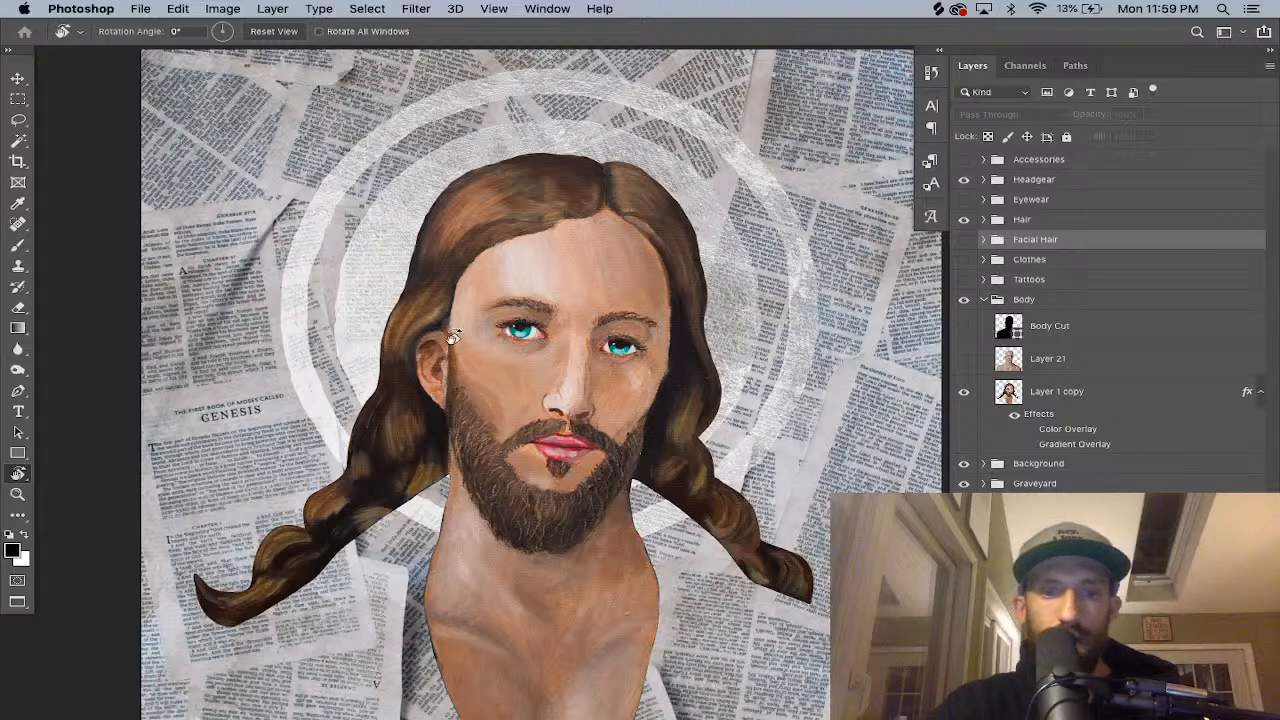
left_click(964, 391)
left_click(964, 358)
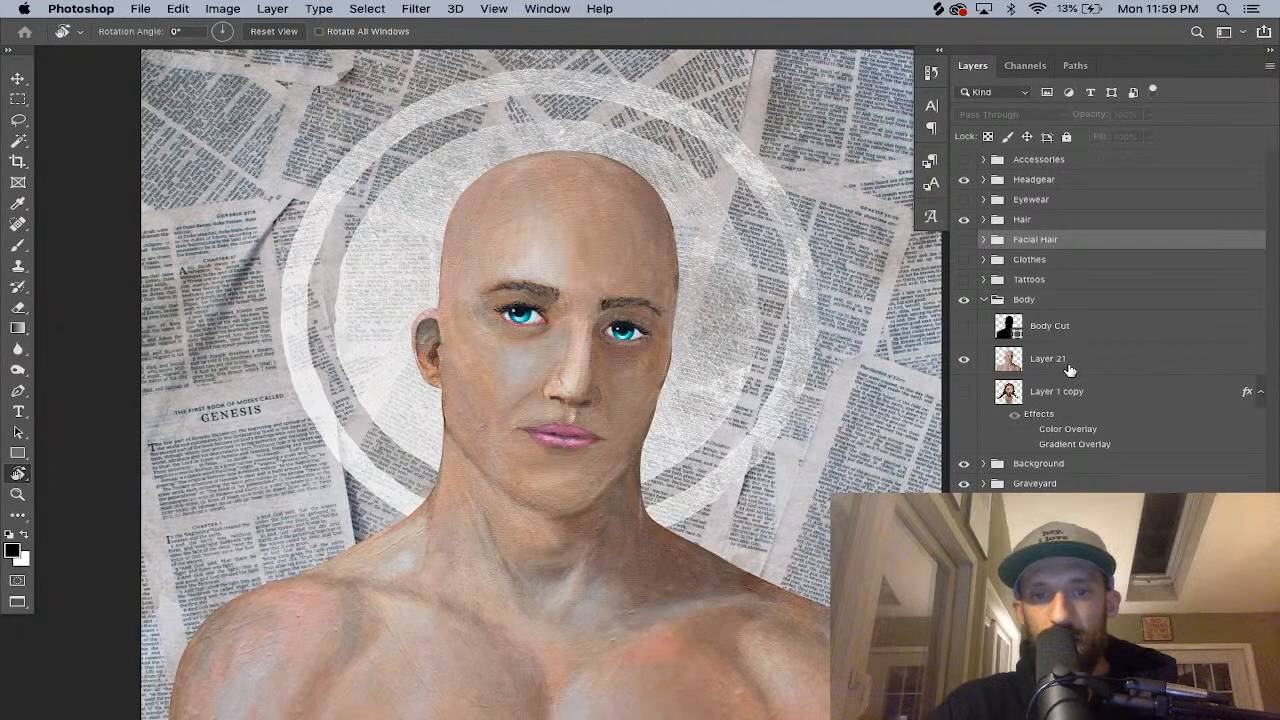
left_click(963, 241)
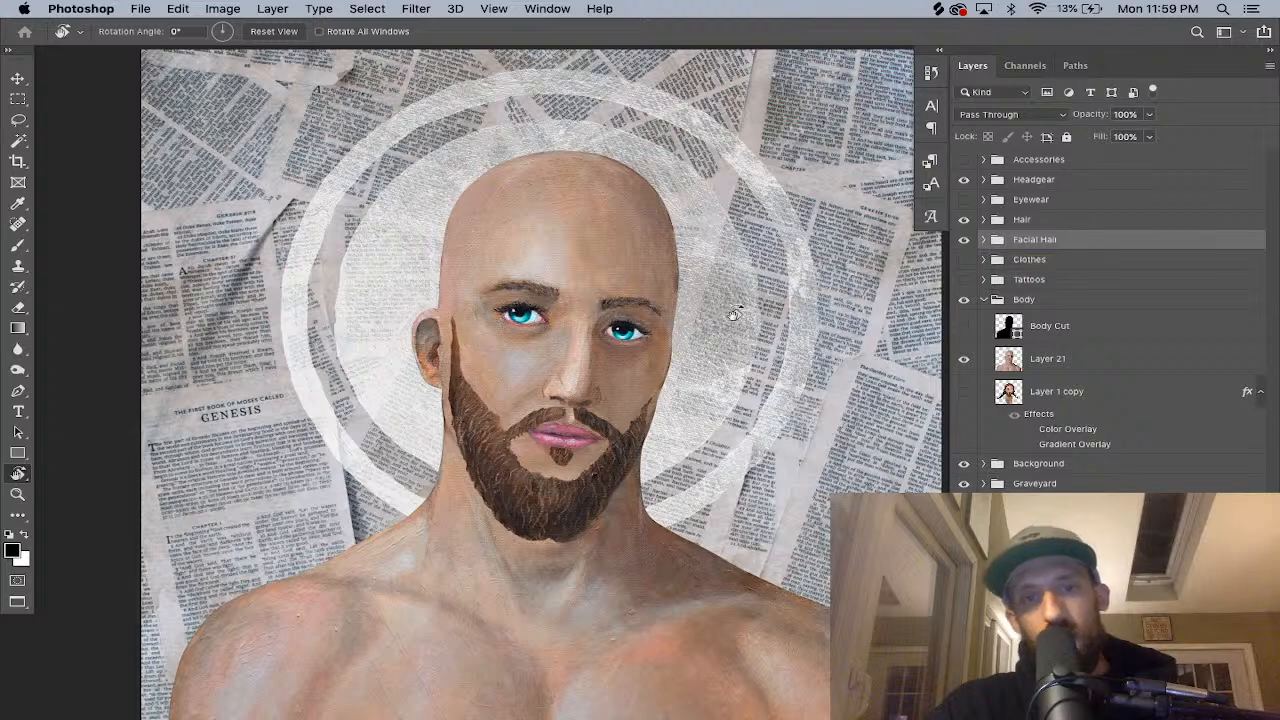
Enlarge the Beard layer slightly and reposition it so both sideburns meet the edges of the face.
key("super+t")
key("Return")
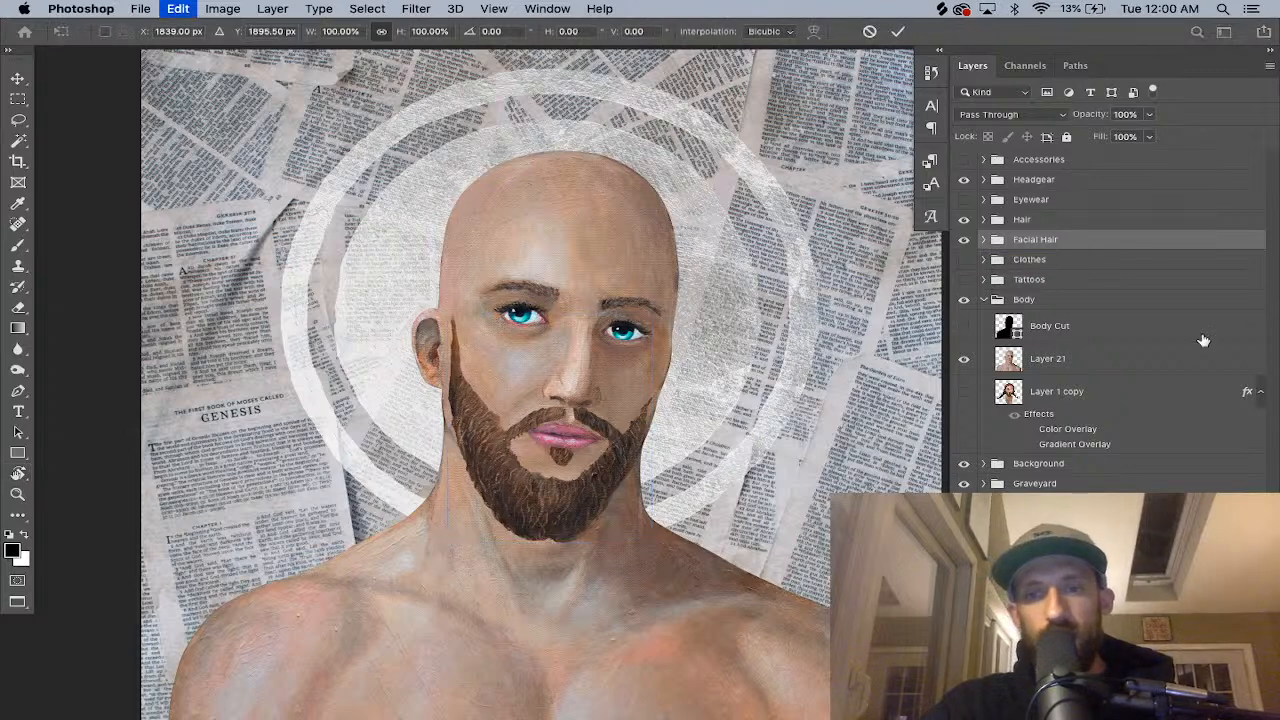
left_click(1089, 358)
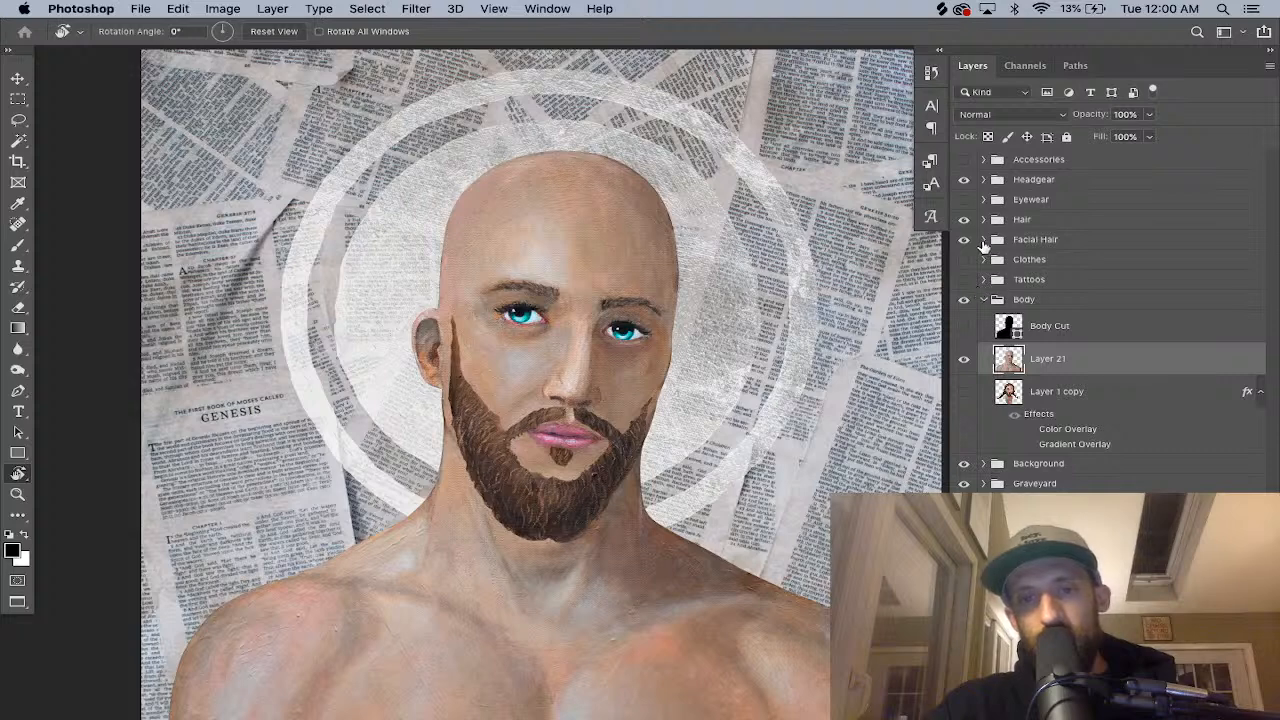
left_click(984, 240)
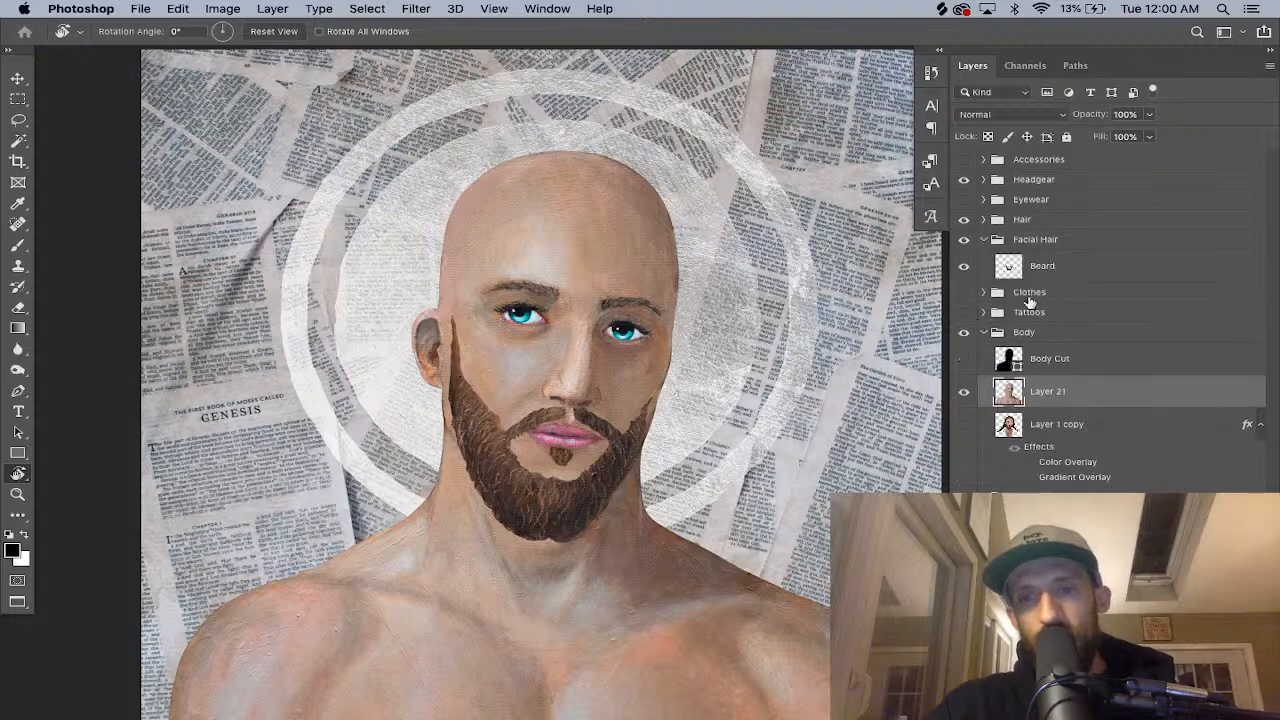
left_click(1035, 272)
key("super+t")
left_click_drag(556, 442, 547, 442)
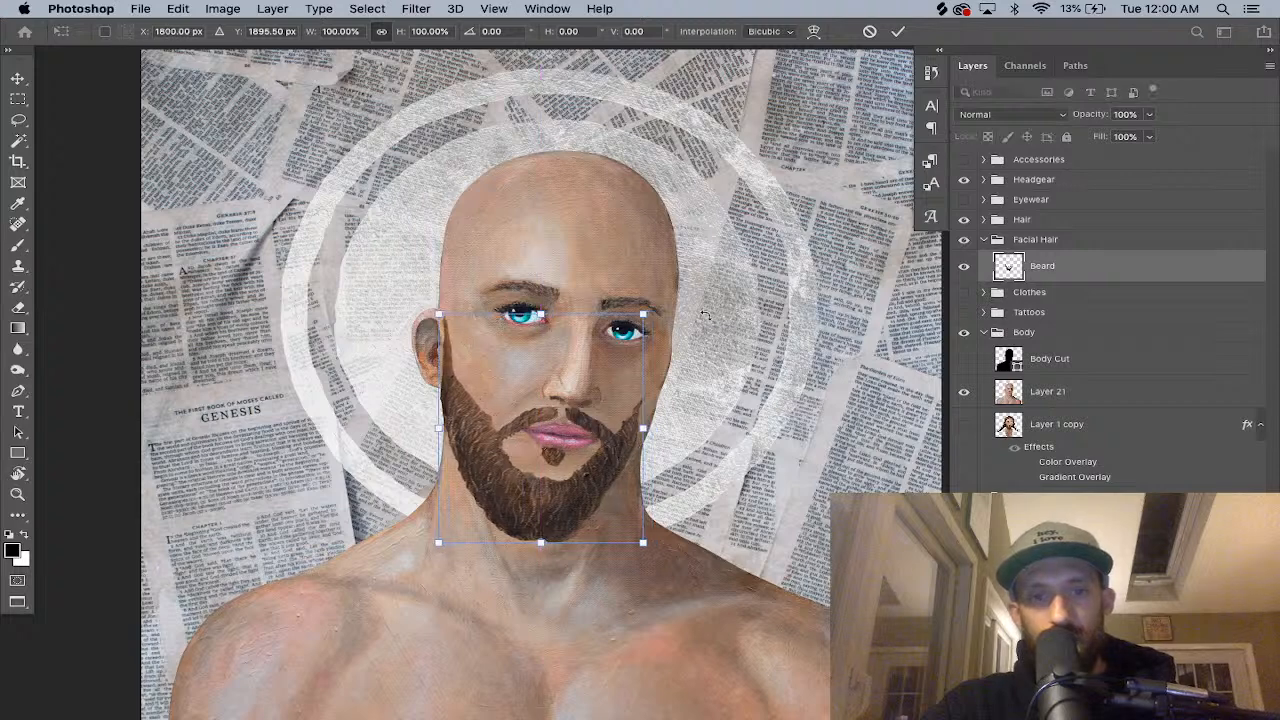
left_click_drag(643, 313, 649, 309)
left_click_drag(613, 380, 618, 380)
key("Return")
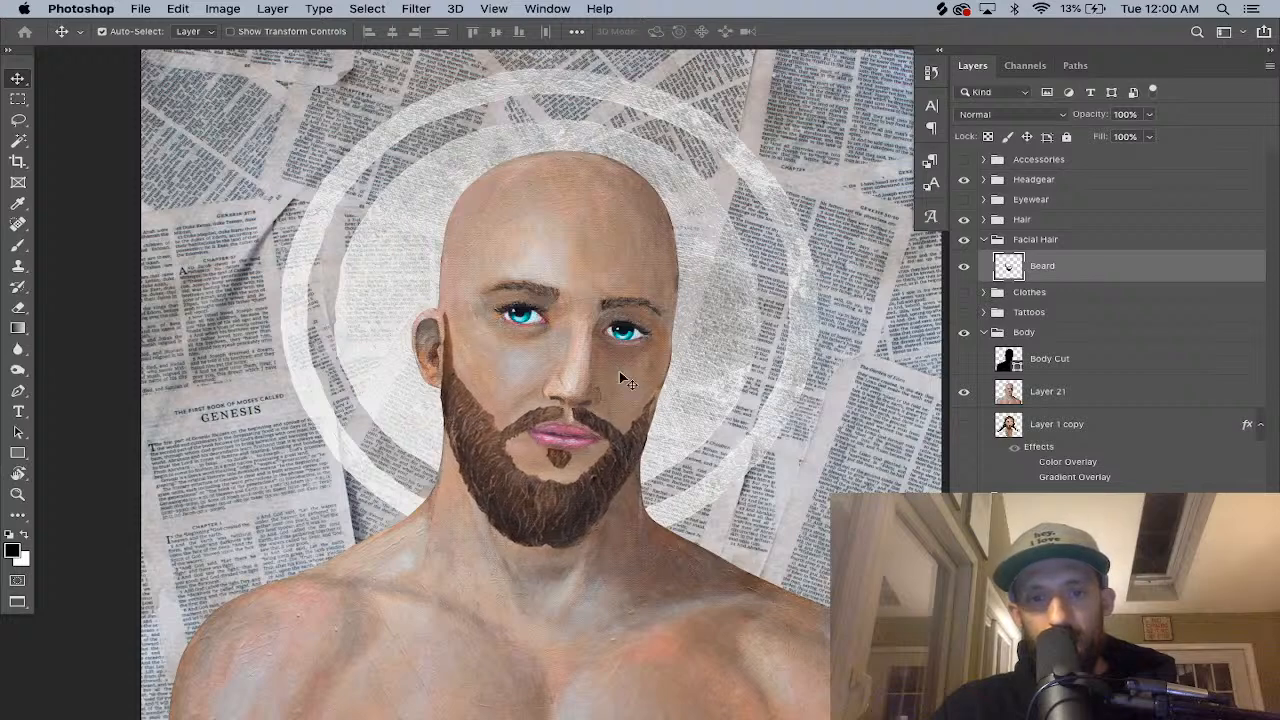
Scale the Beard layer to 100.74% to cover the jaw on the shaded side of the face.
key("super+t")
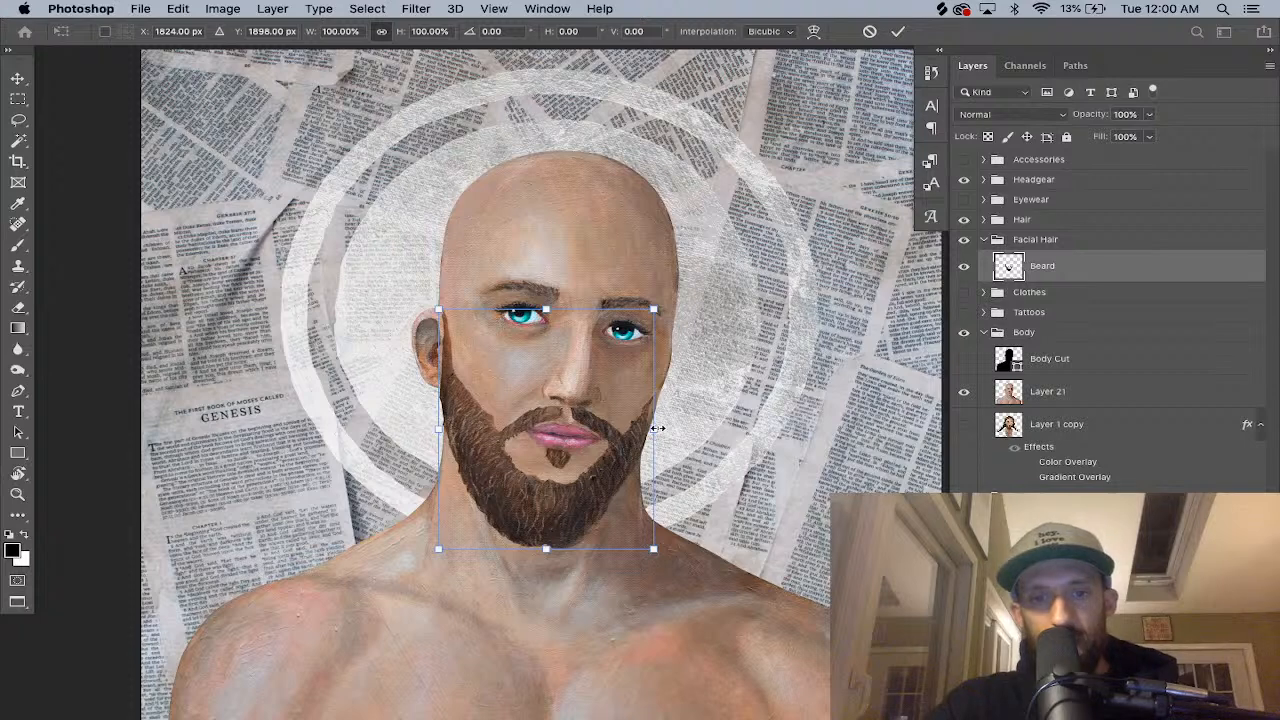
left_click_drag(658, 428, 658, 429)
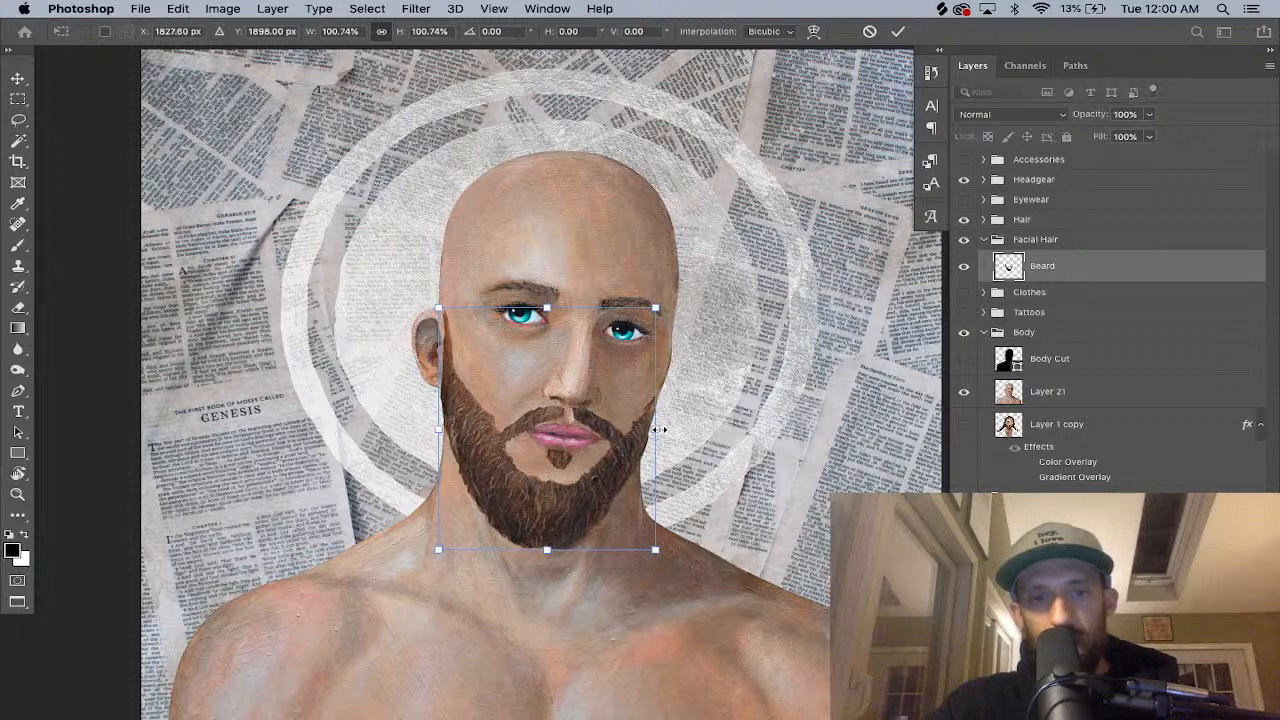
key("Return")
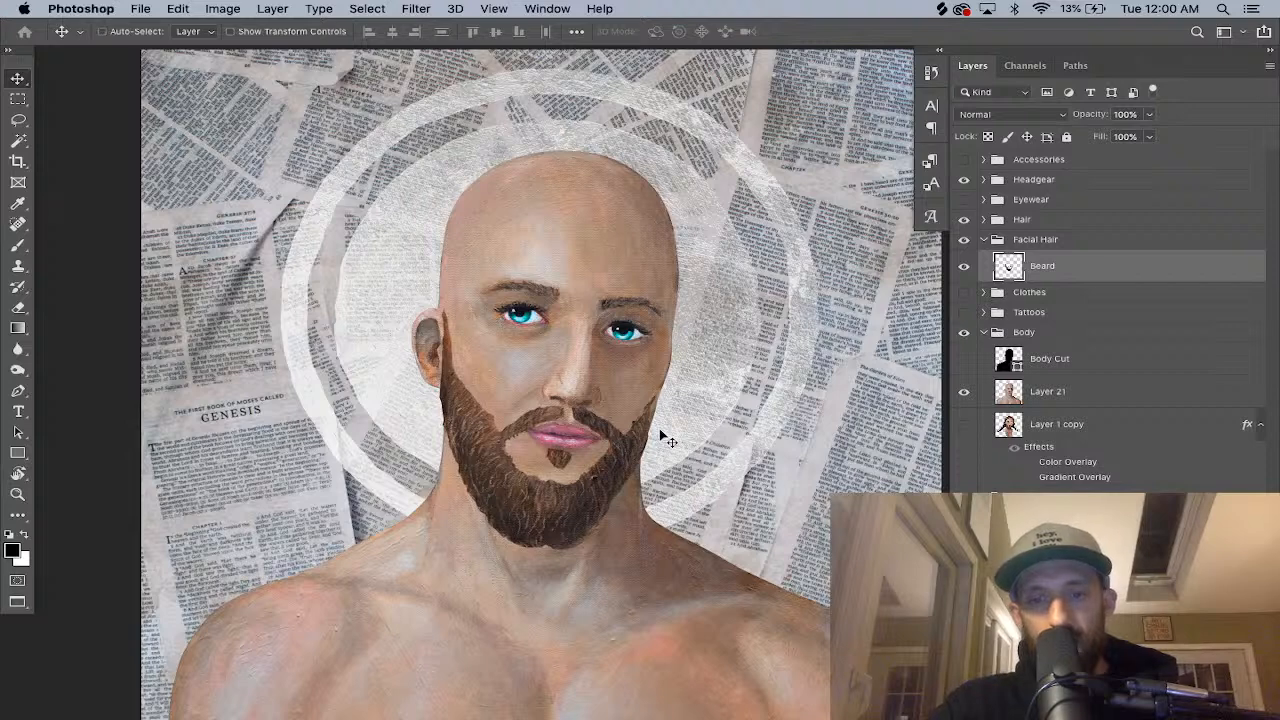
Try to trim the top edge of the soul patch beneath the lower lip with the eraser.
scroll(660, 432, "up", 3)
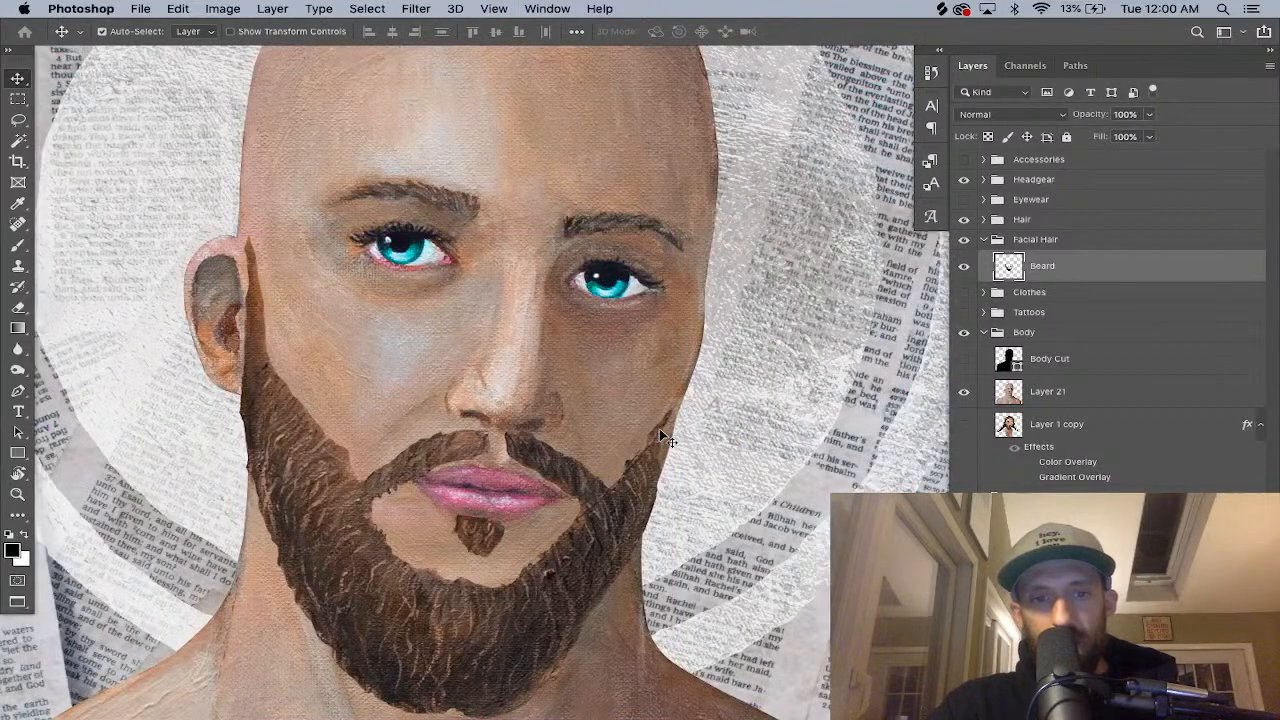
key("l")
scroll(660, 432, "up", 1)
scroll(660, 432, "up", 2)
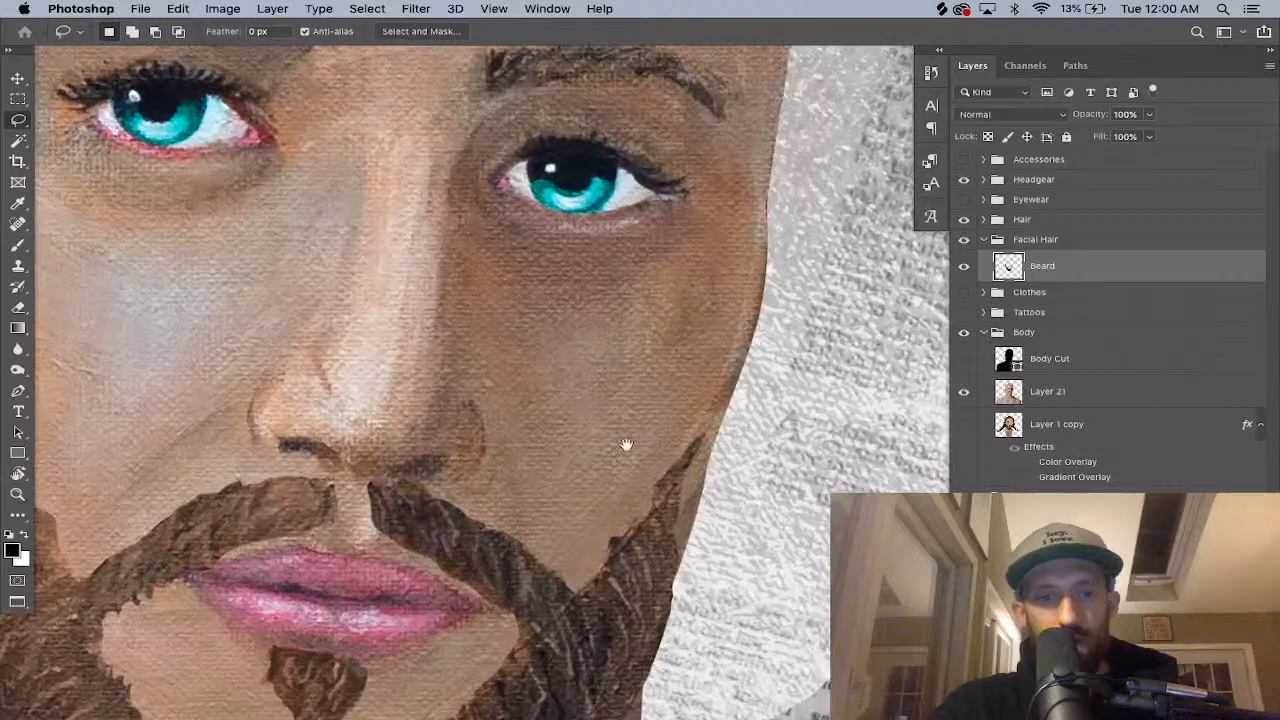
left_click_drag(576, 446, 683, 209)
key("e")
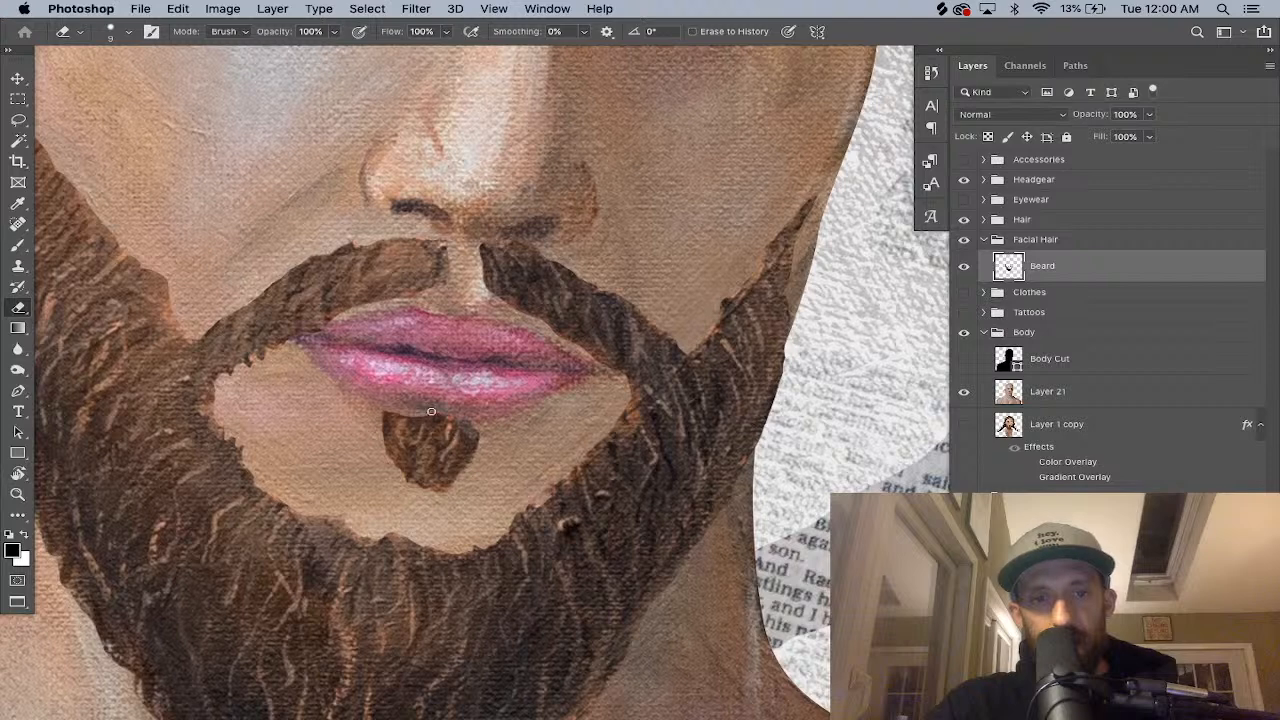
key("super+z")
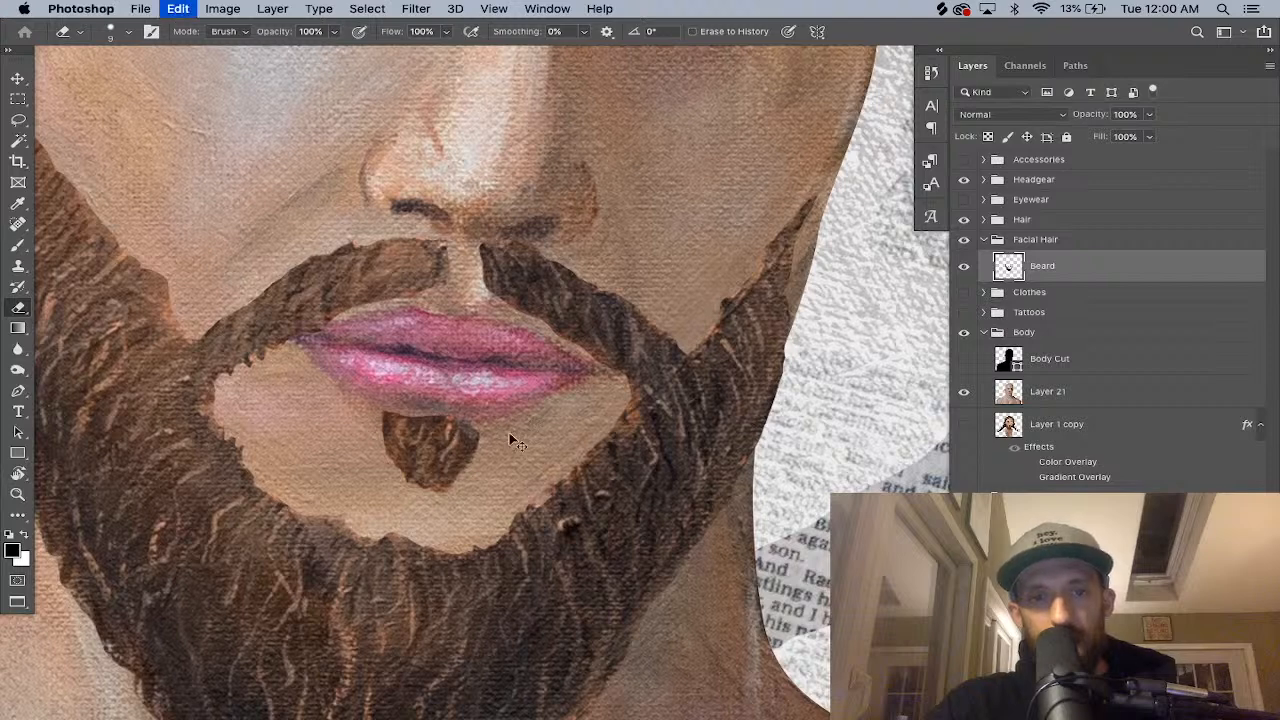
Lasso the soul patch on the Beard layer, cut it out and paste it onto its own layer.
key("l")
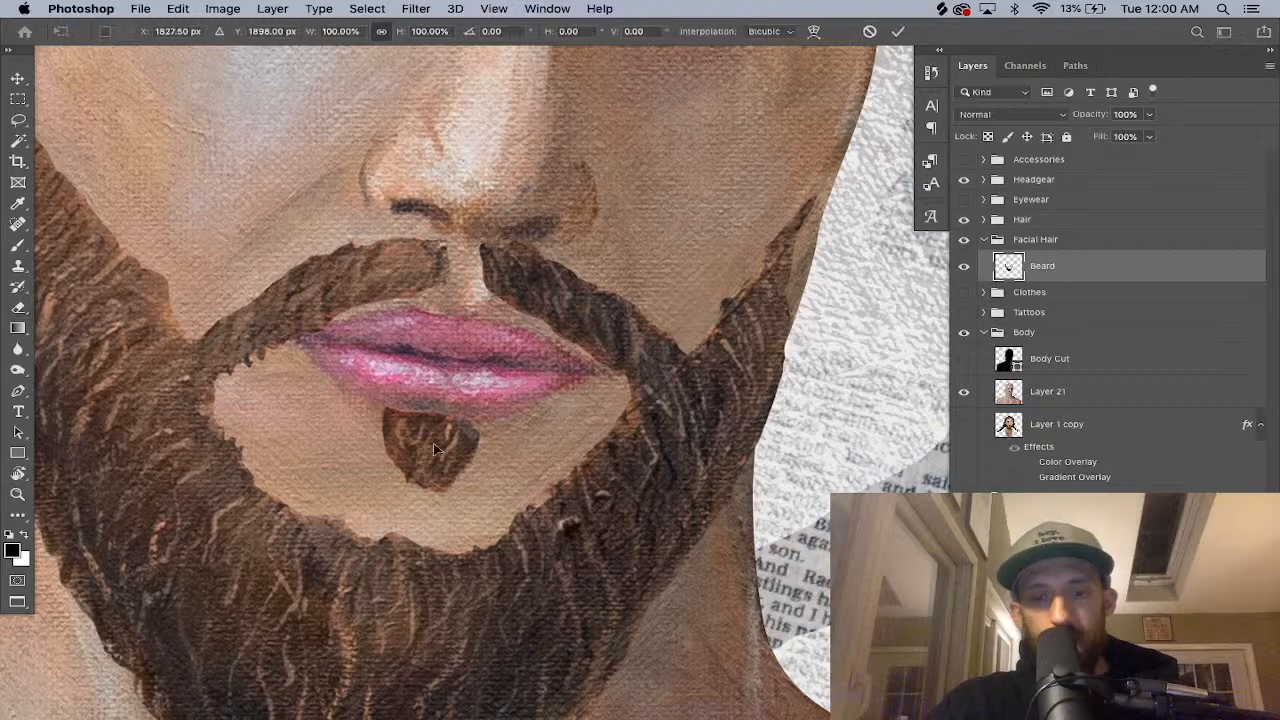
mouse_move(425, 392)
left_mouse_down()
mouse_move(358, 374)
mouse_move(408, 374)
left_mouse_up()
key("super+x")
key("super+v")
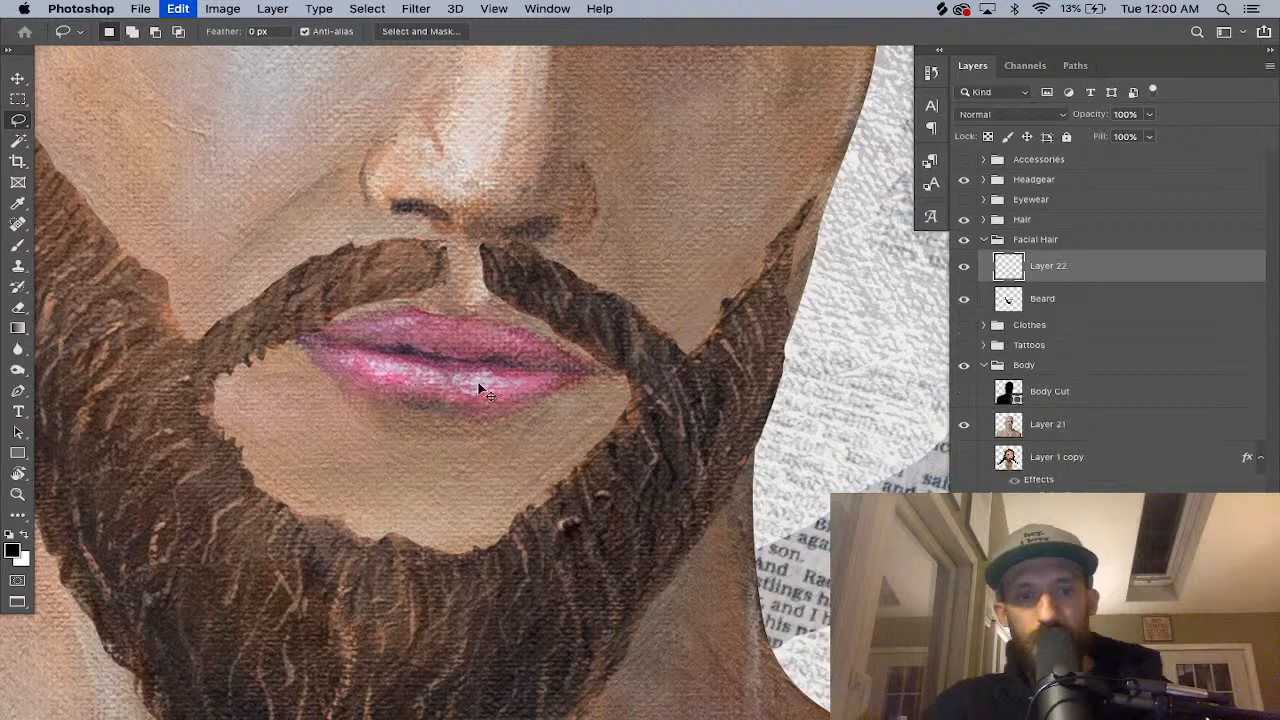
Position the separated soul patch directly under the center of the lower lip, nudging it into place.
key("super+t")
left_click_drag(462, 452, 433, 462)
key("Return")
key("shift+Right")
key("shift+Up")
key("Up")
key("Up")
key("Up")
key("Right")
key("Right")
key("Right")
key("Right")
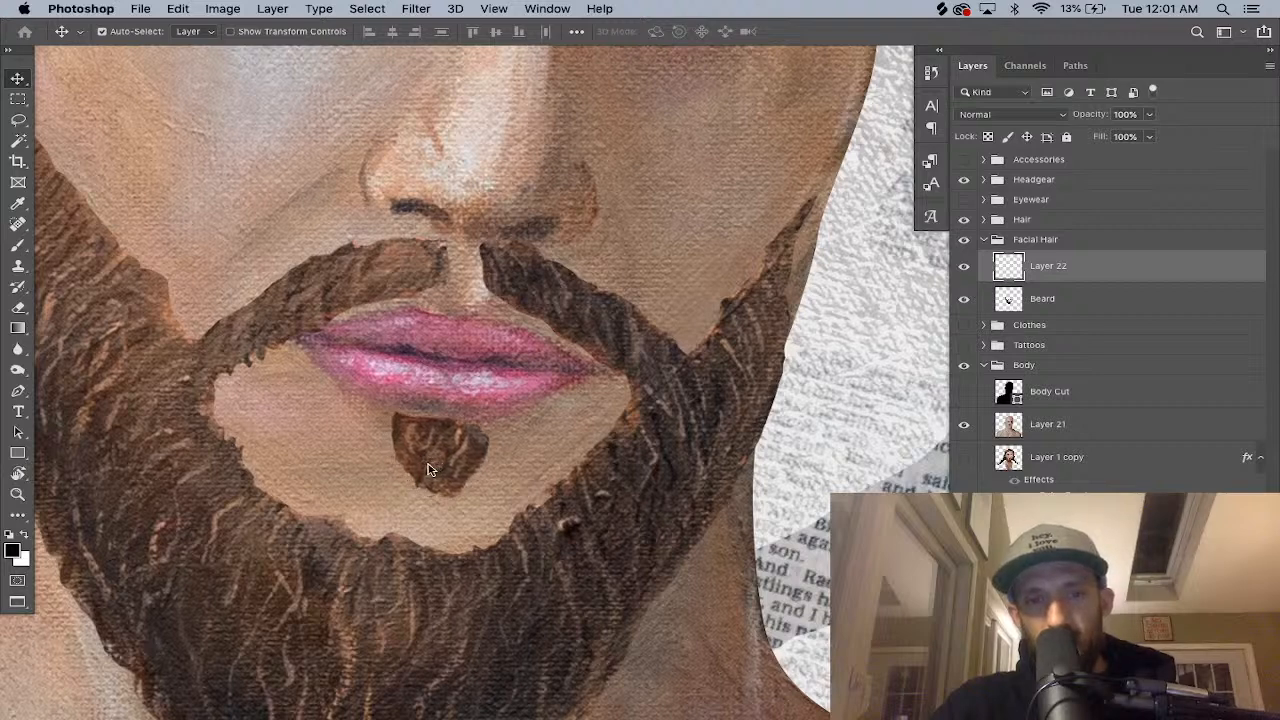
key("Up")
key("Up")
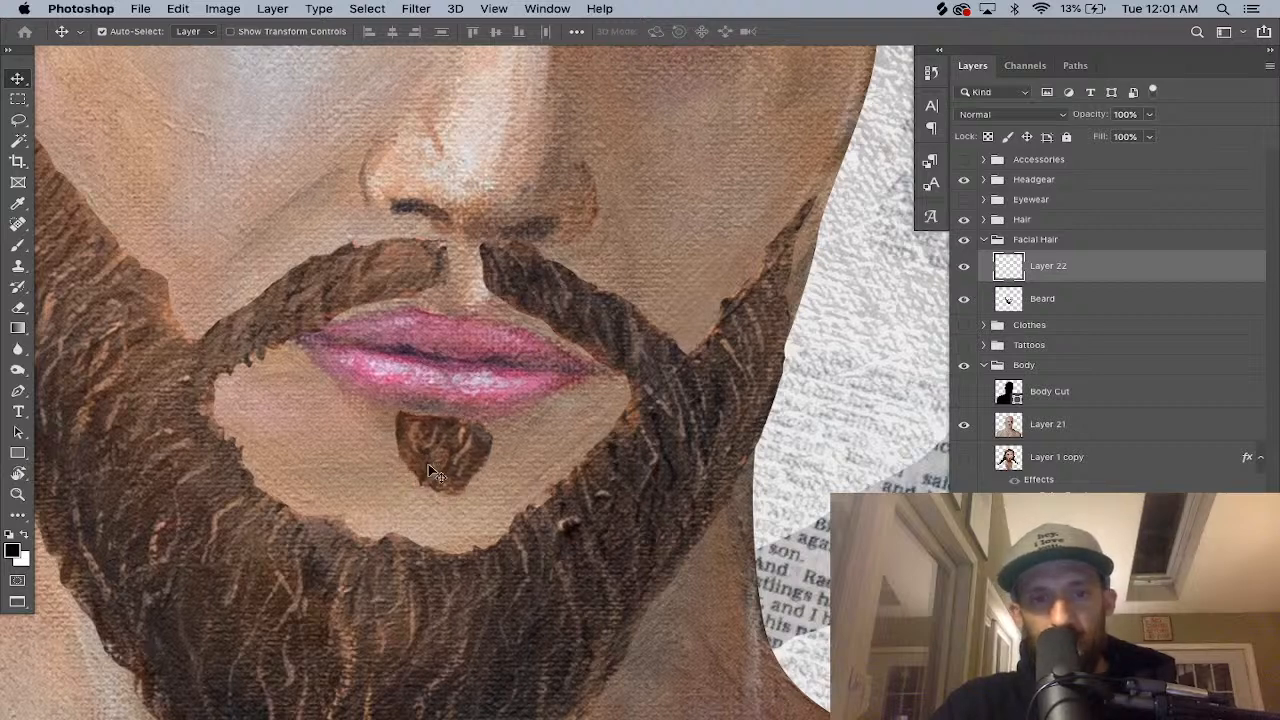
Touch up the soul patch with the Clone Stamp tool at brush size 15 and 42% opacity.
key("s")
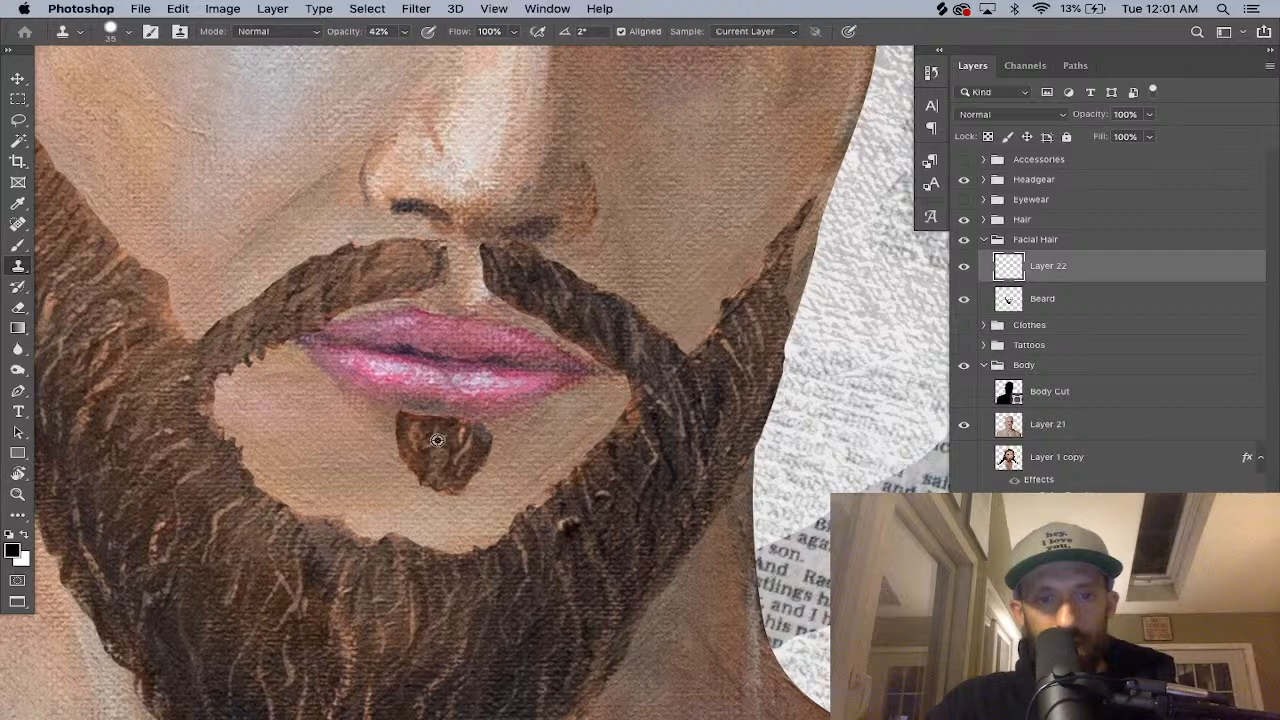
key("bracketleft")
key("bracketleft")
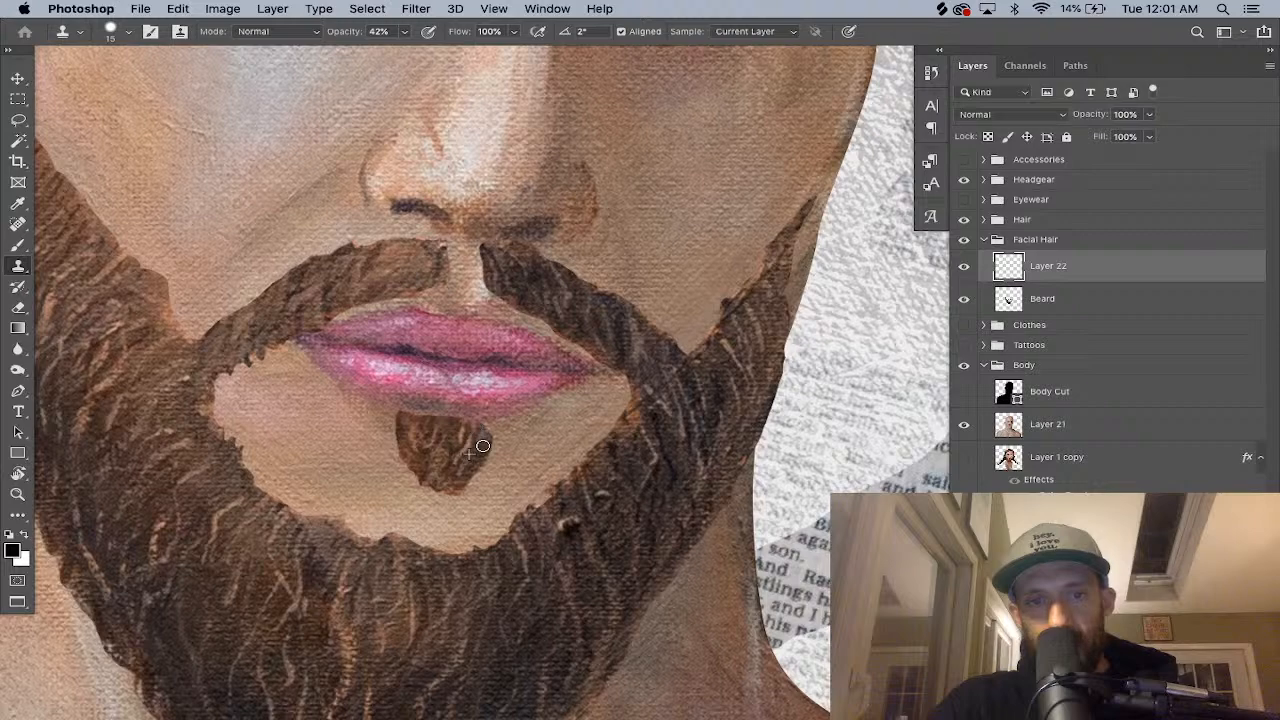
key("super+minus")
key("super+minus")
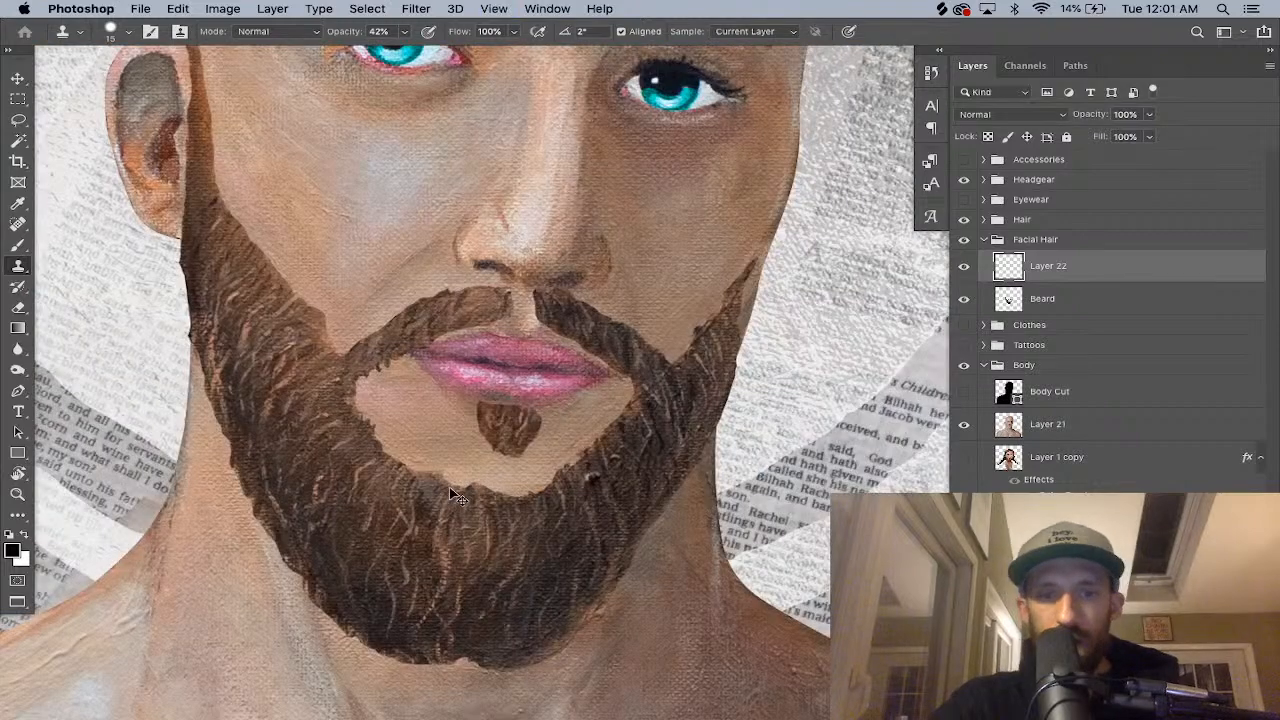
key("super+minus")
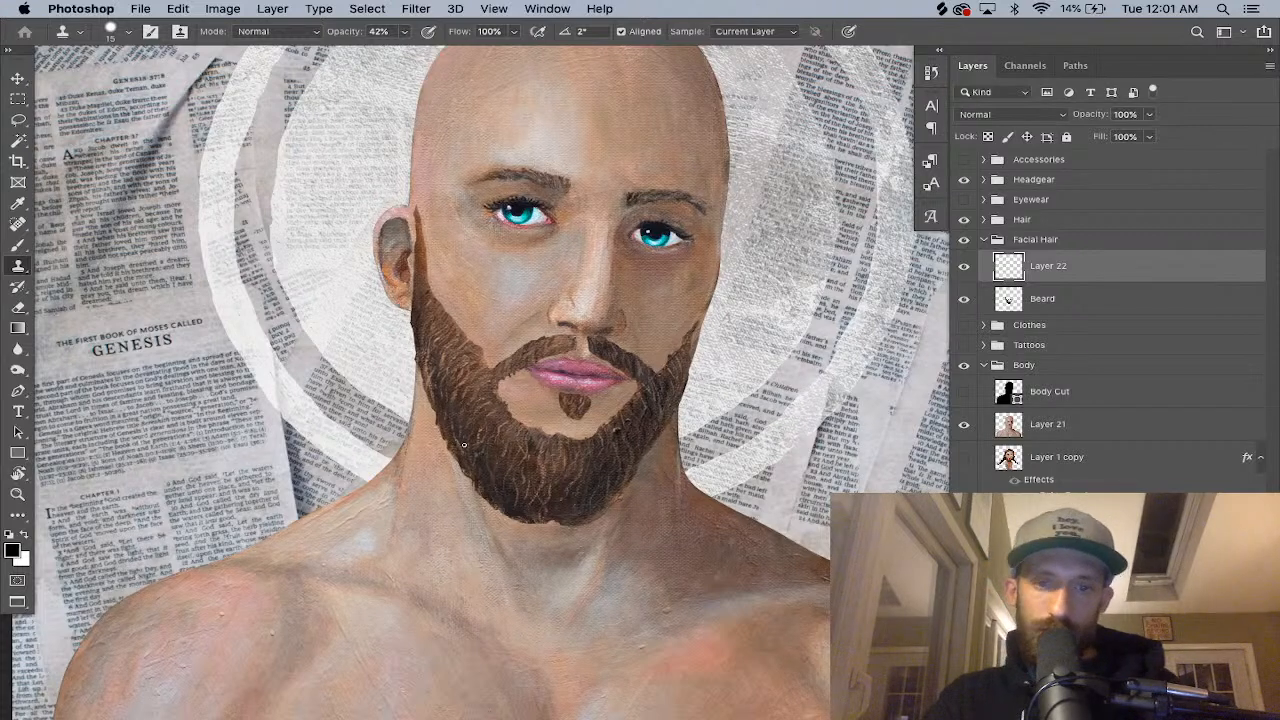
key("l")
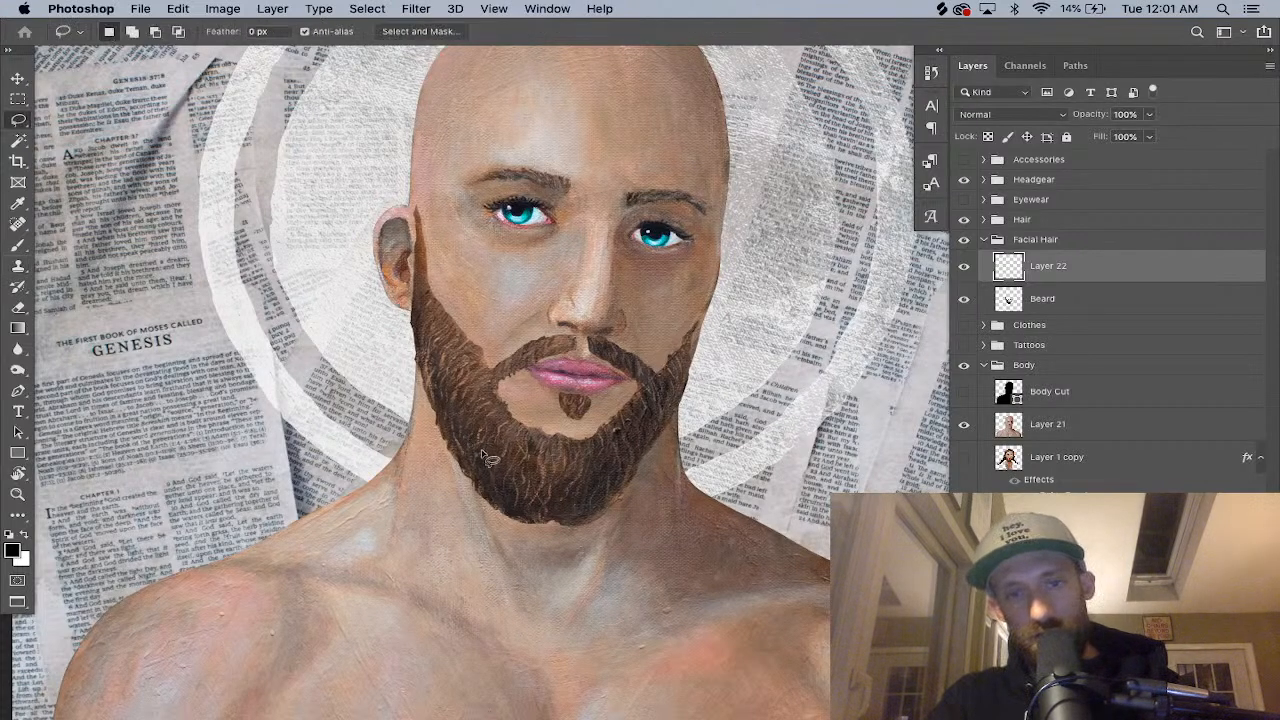
mouse_move(530, 373)
left_mouse_down()
mouse_move(573, 446)
mouse_move(607, 440)
mouse_move(630, 388)
left_mouse_up()
key("super+d")
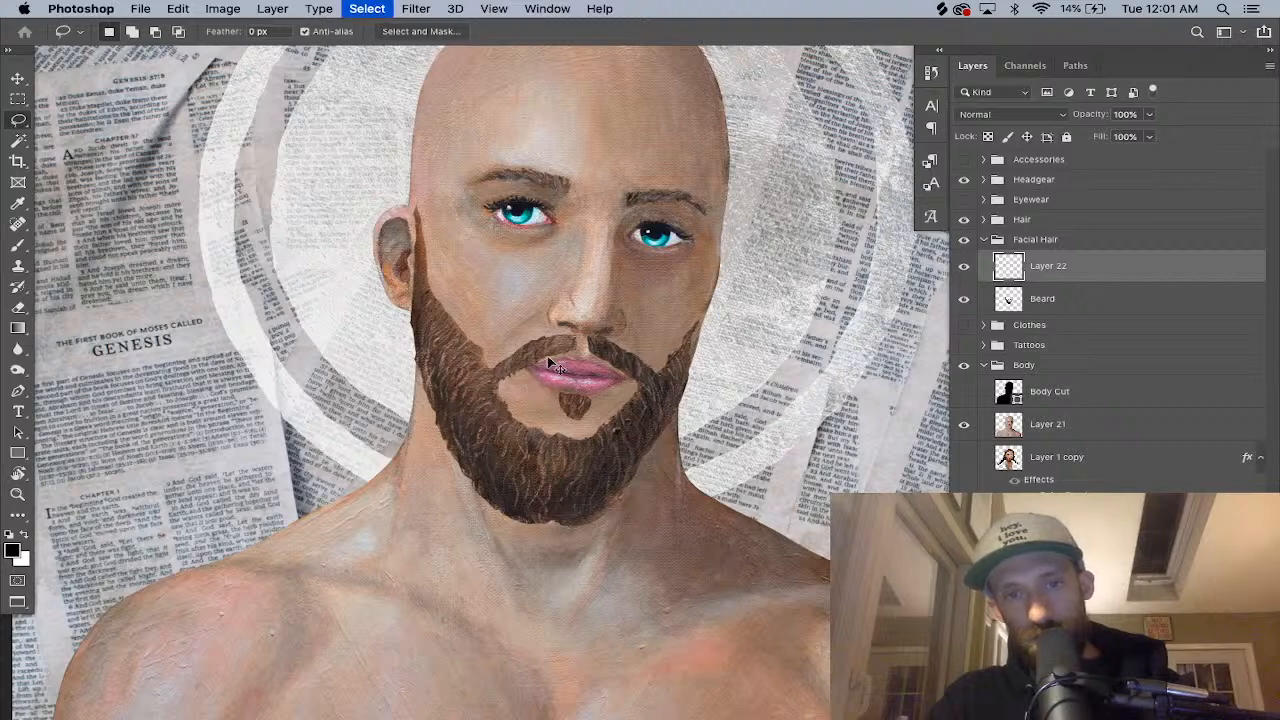
Distort the Beard layer by pulling the lower corner of its transform on the visible-ear side inward toward the chin.
left_click(1089, 302)
key("super+t")
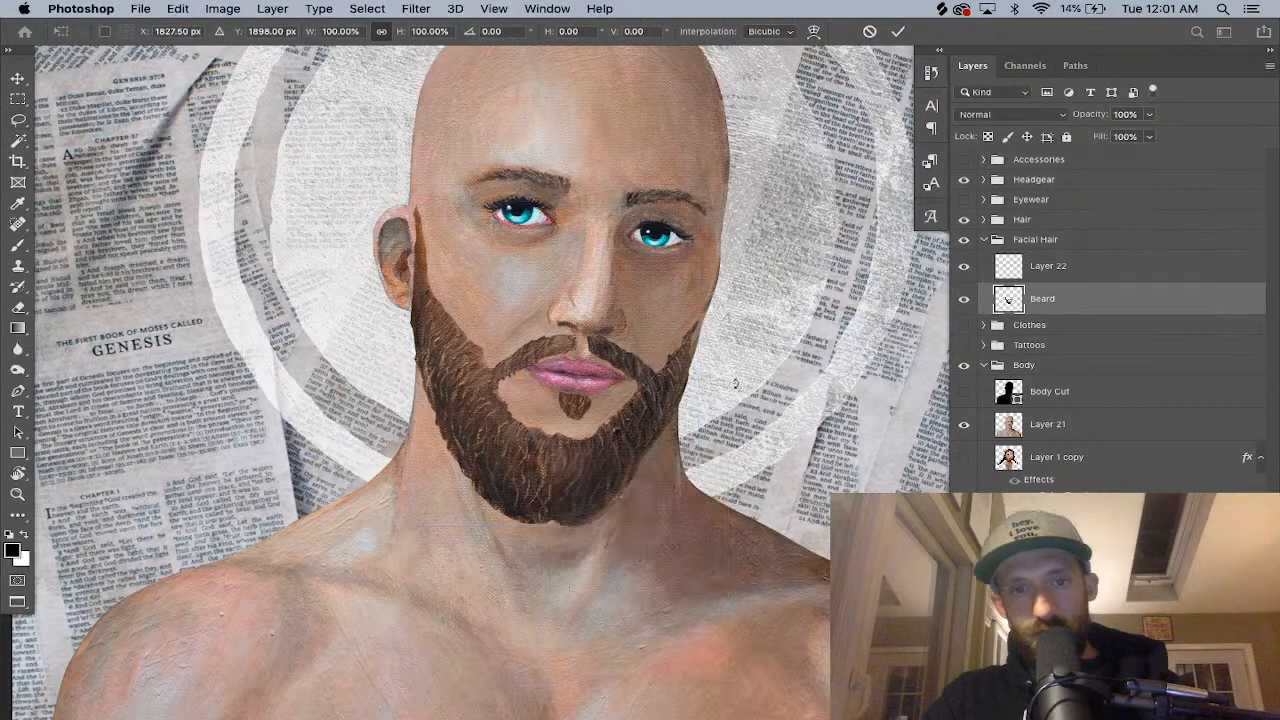
key("Escape")
key("super+t")
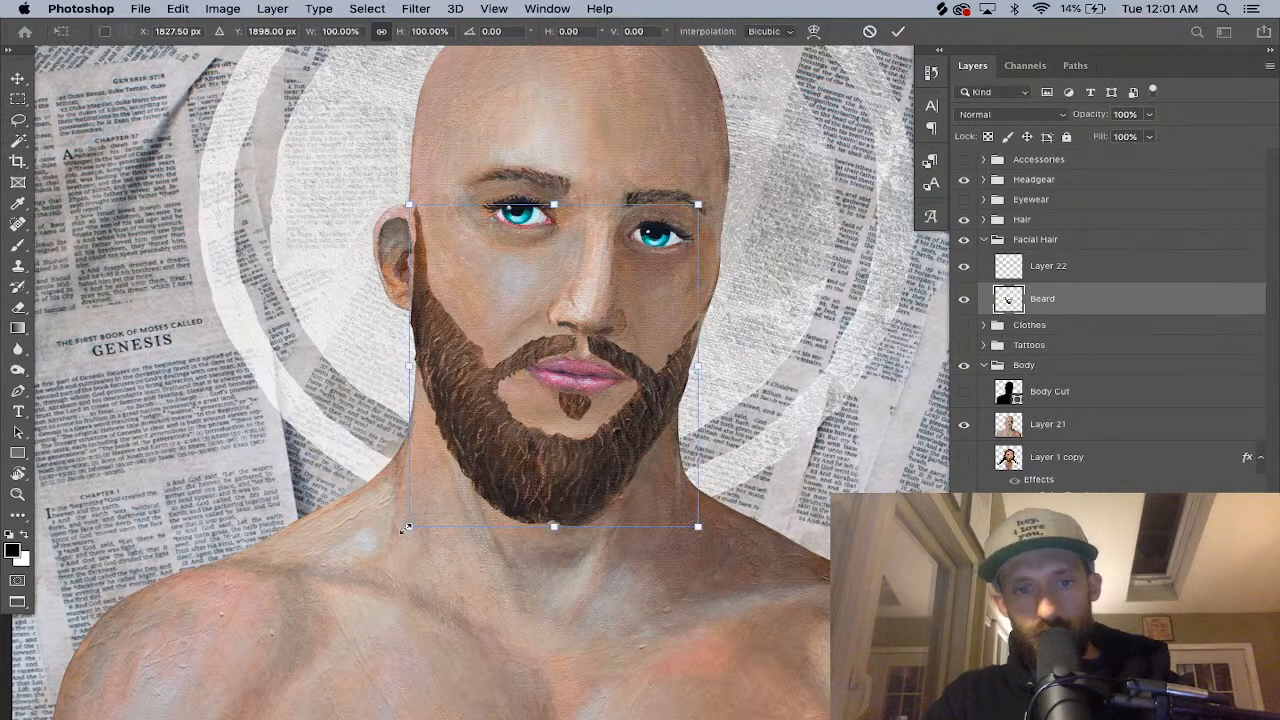
left_click_drag(408, 530, 424, 526)
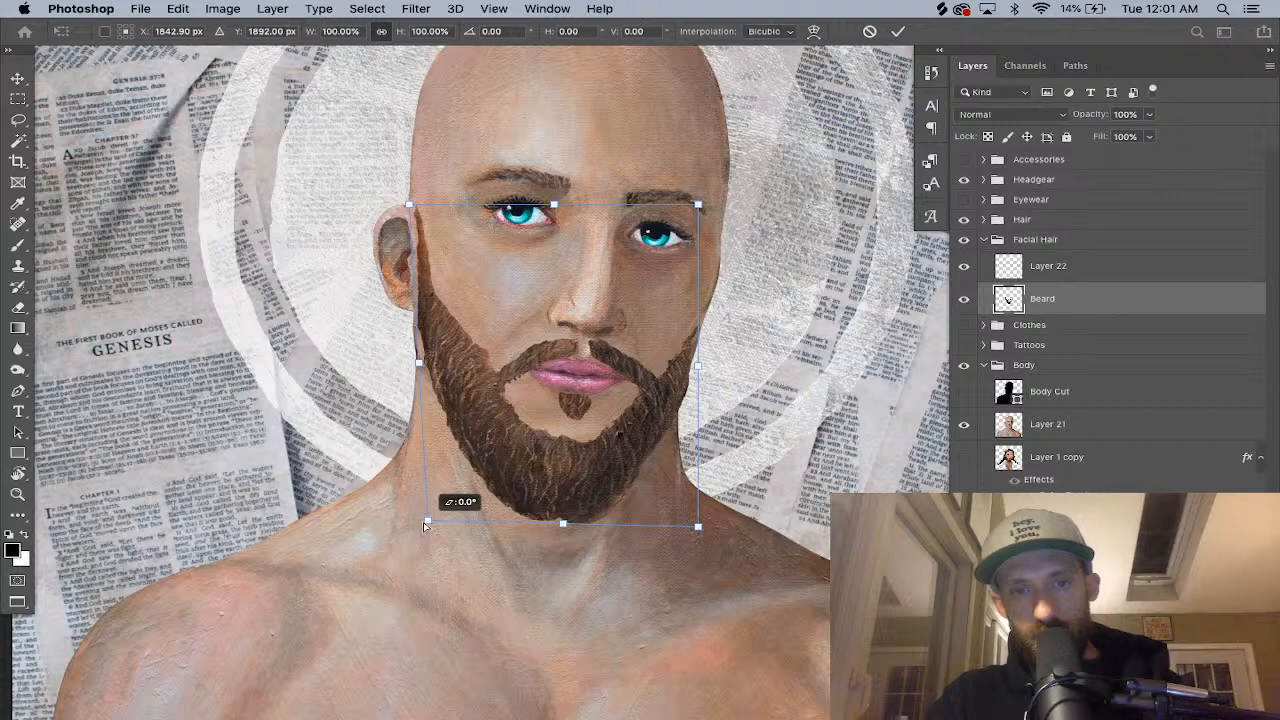
left_click_drag(424, 523, 428, 523)
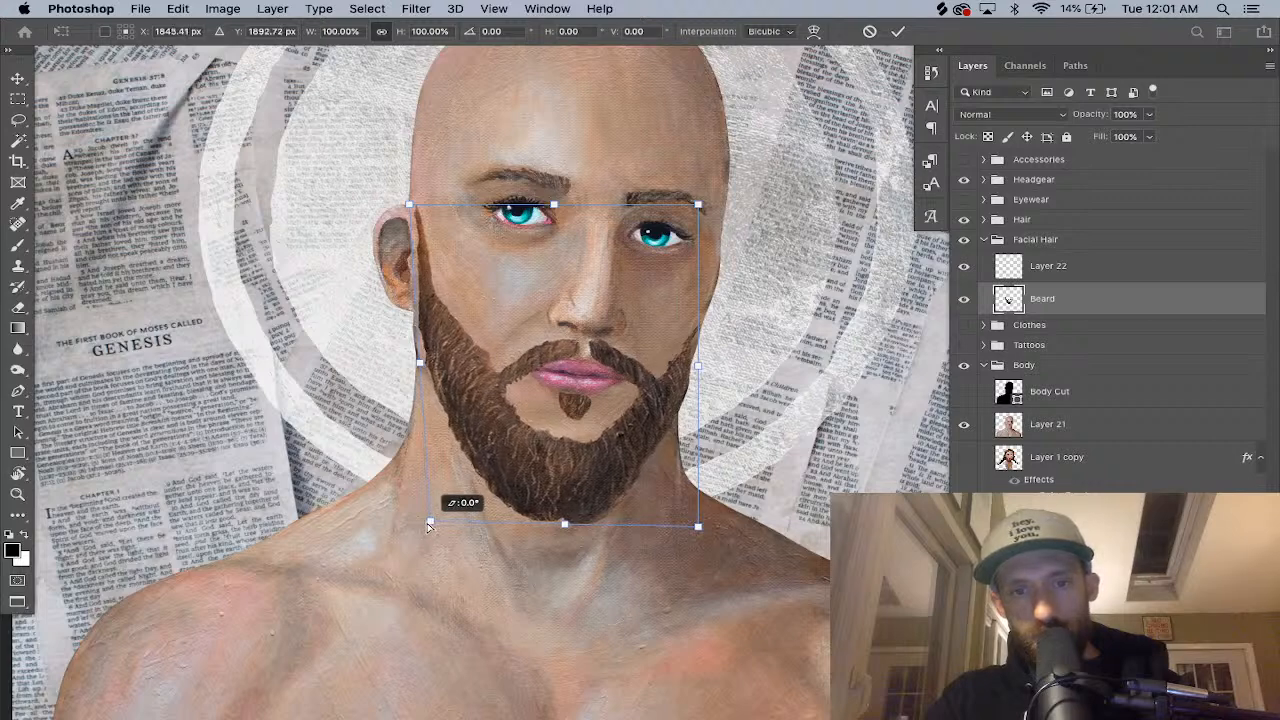
left_click_drag(428, 524, 426, 521)
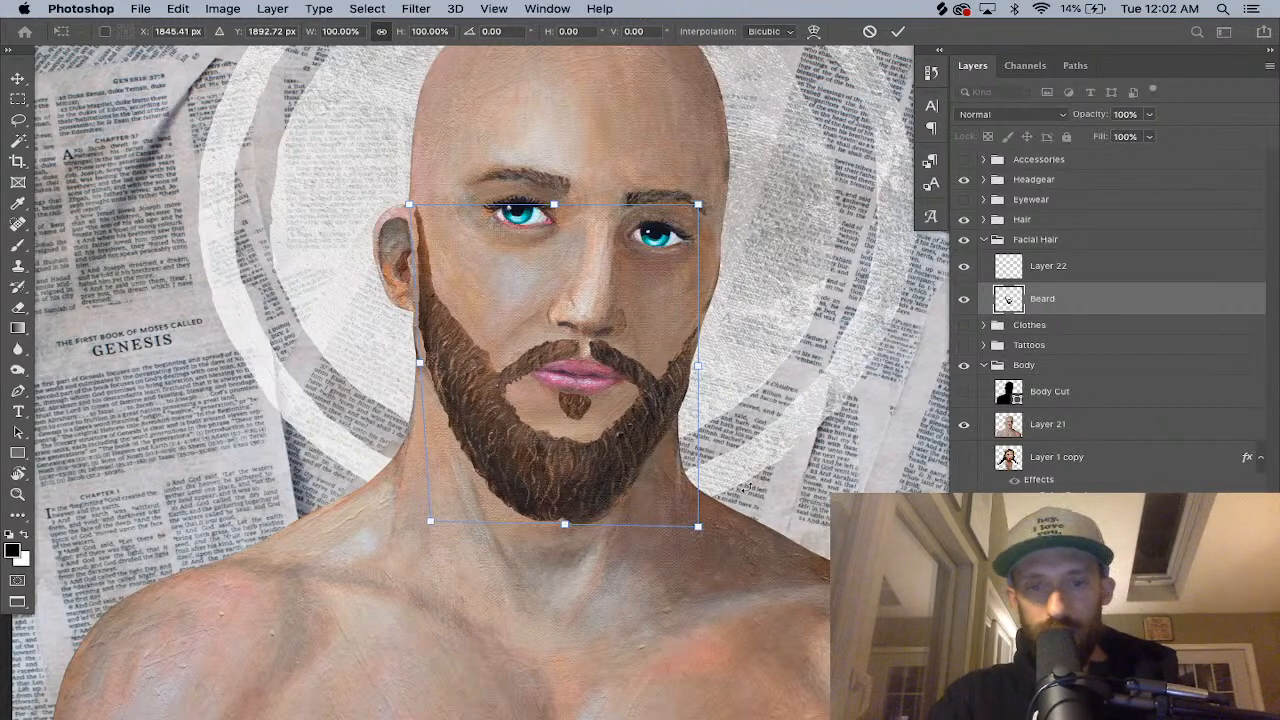
Adjust the beard's remaining transform corners and sides, rotate it to about -1.20° and apply the transformation.
left_click_drag(697, 527, 701, 524)
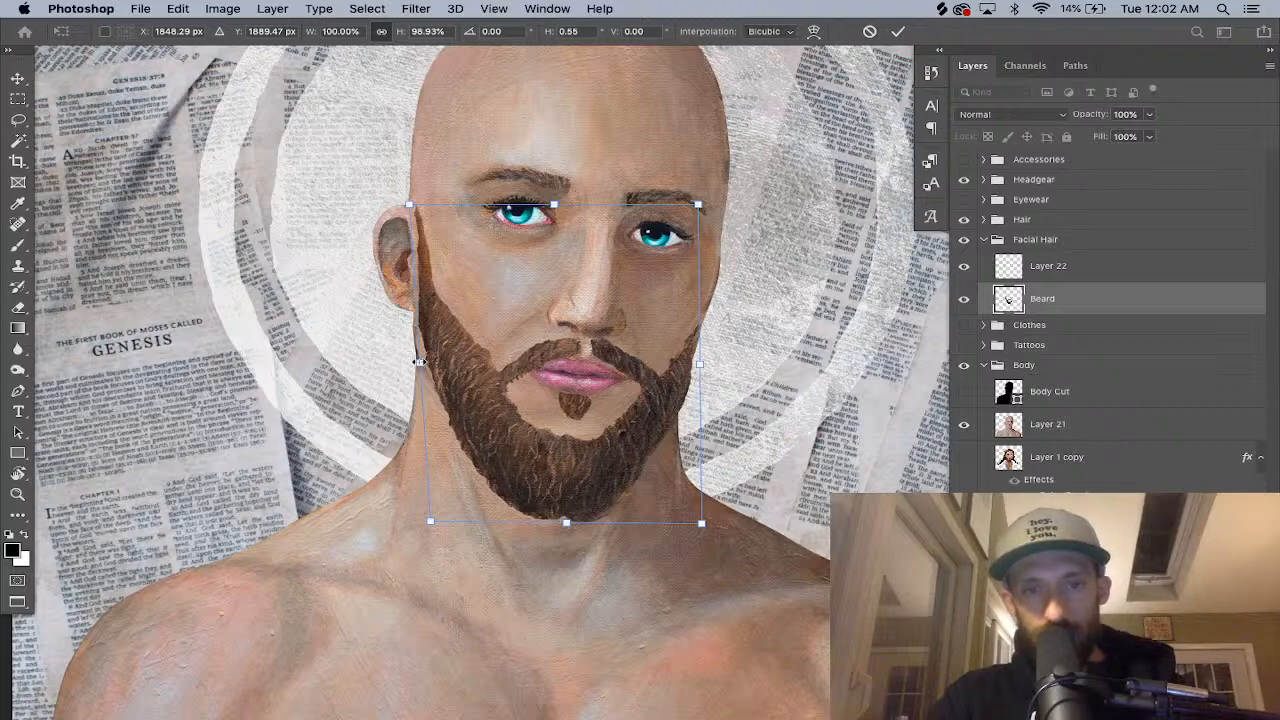
left_click_drag(419, 362, 416, 364)
left_click_drag(698, 204, 698, 196)
left_click_drag(697, 360, 701, 357)
left_click_drag(760, 247, 761, 246)
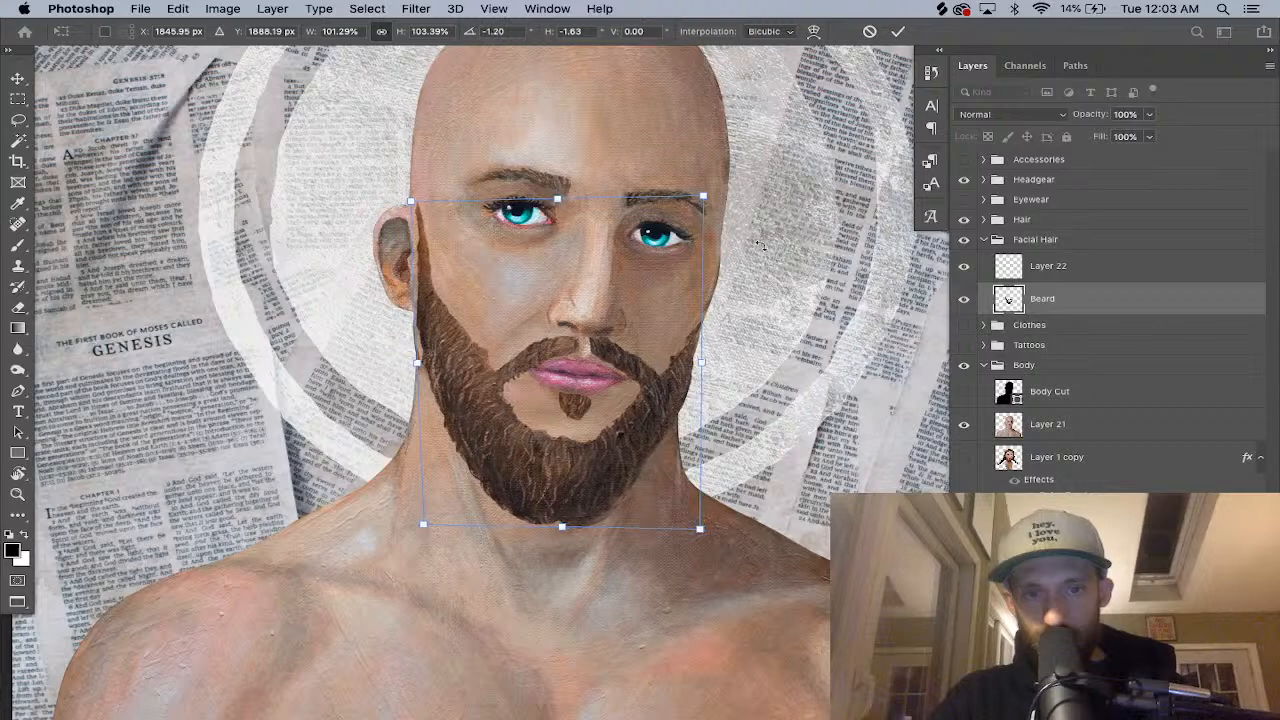
key("Return")
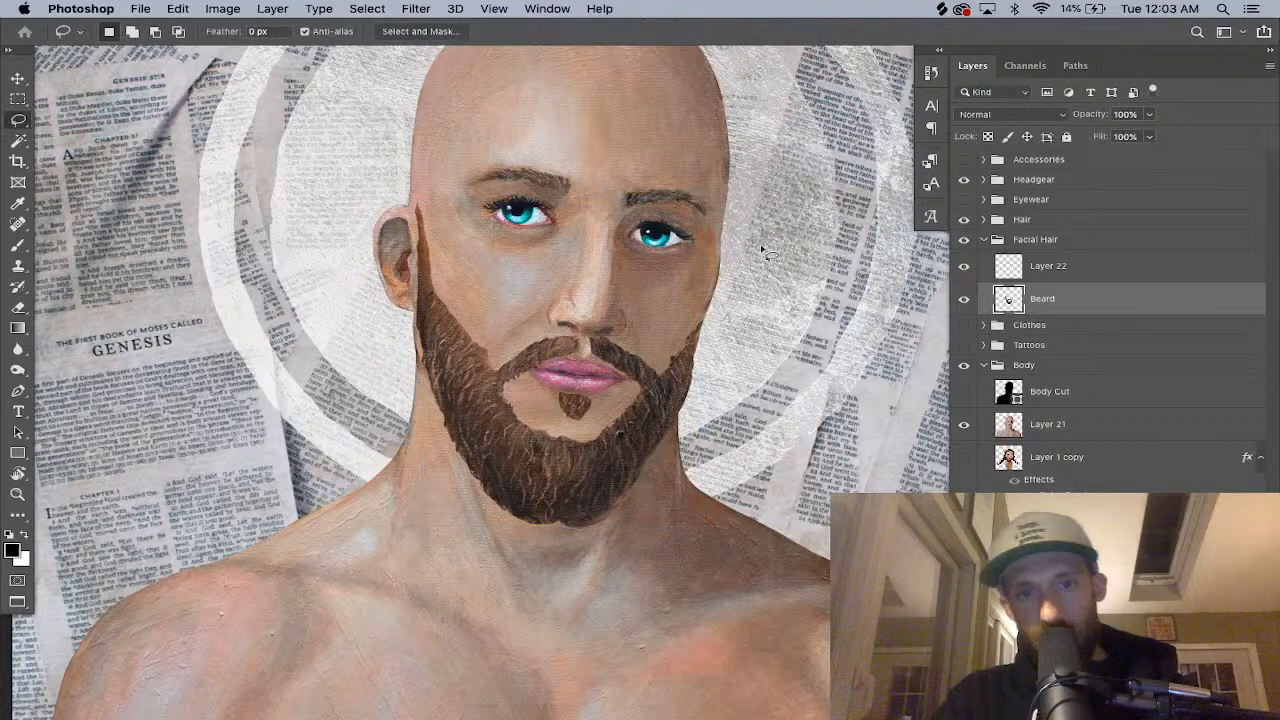
Rotate the beard slightly counterclockwise, then skew its lower ear-side corner inward by about 1.2° to follow the jaw.
key("ctrl+t")
left_click_drag(809, 265, 814, 270)
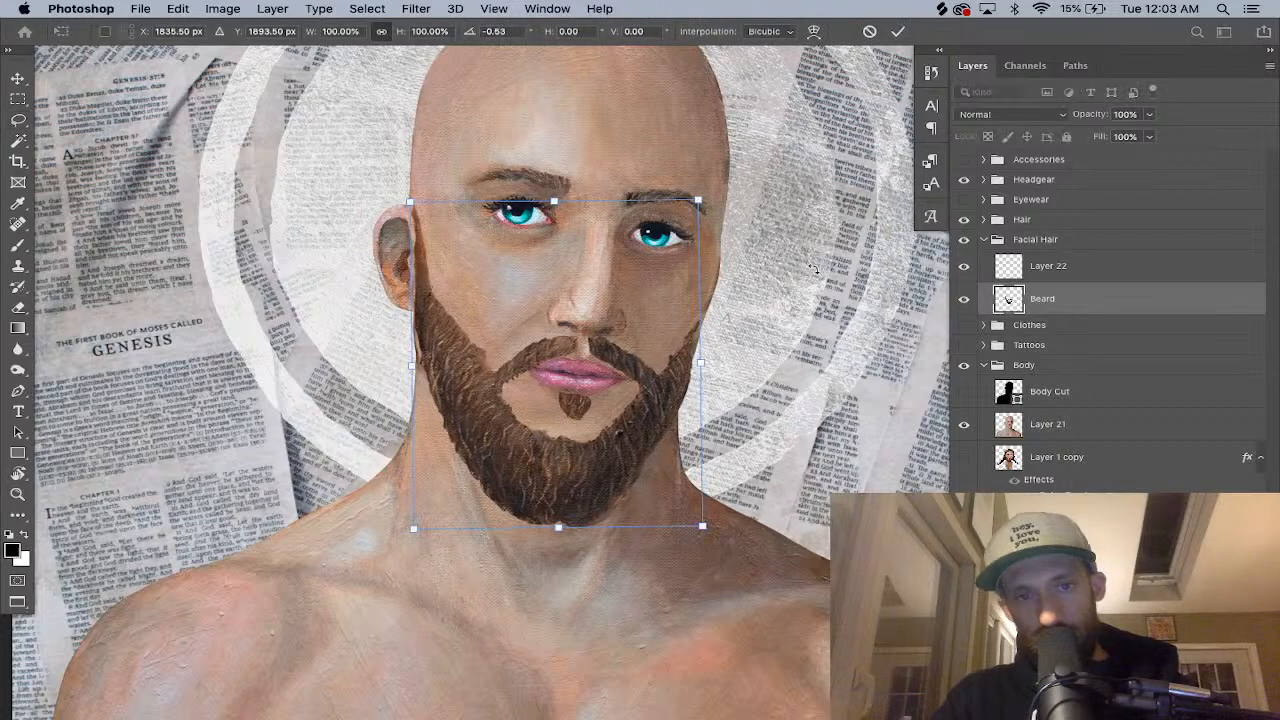
key("Return")
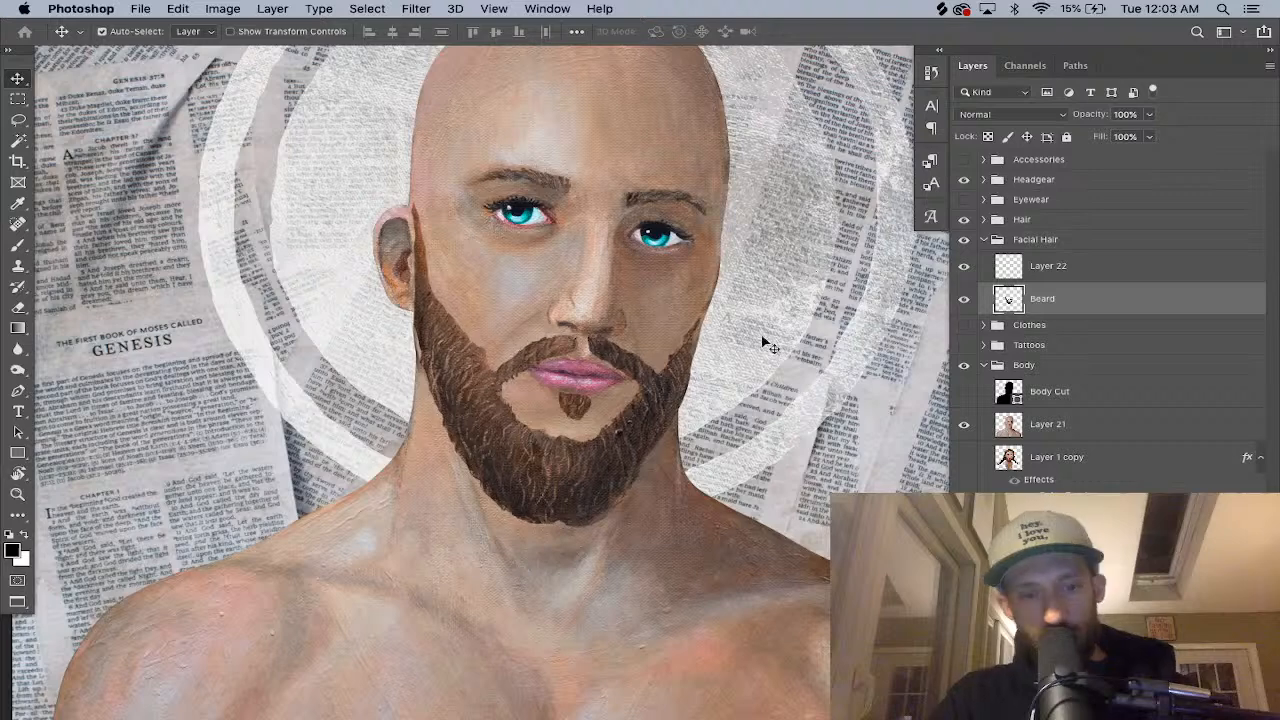
key("super+plus")
key("super+t")
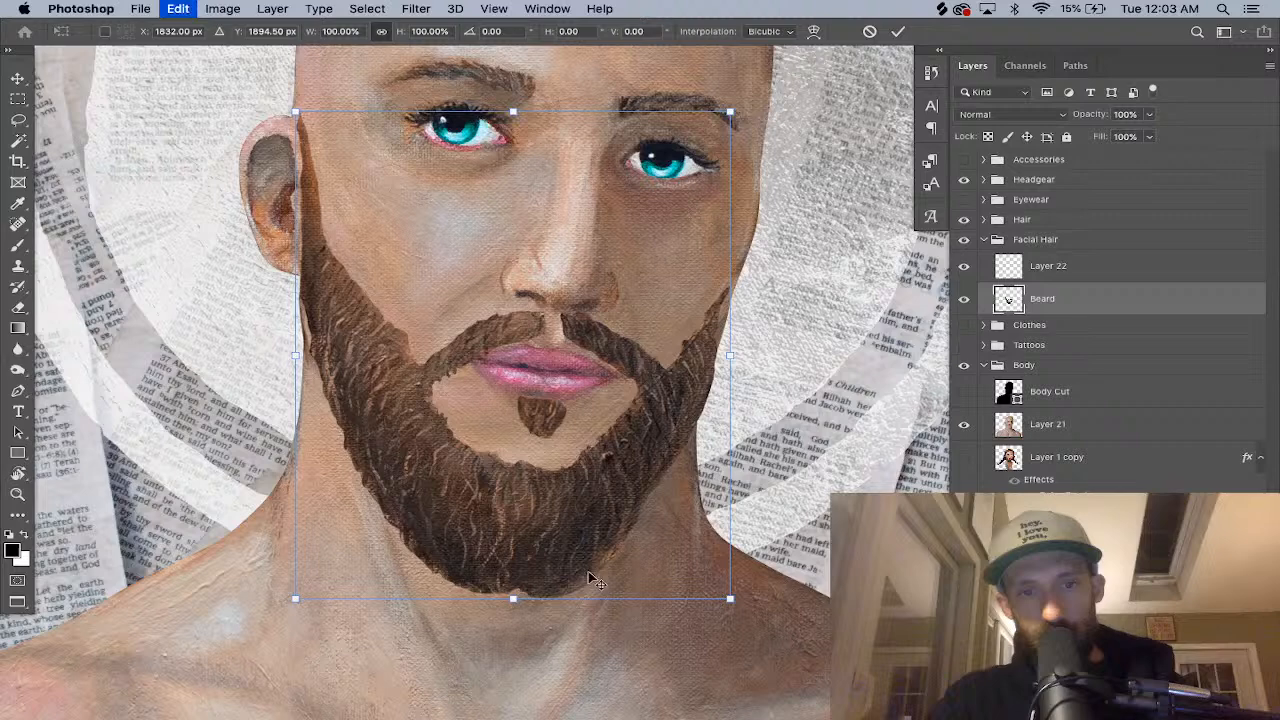
left_click_drag(295, 598, 305, 600)
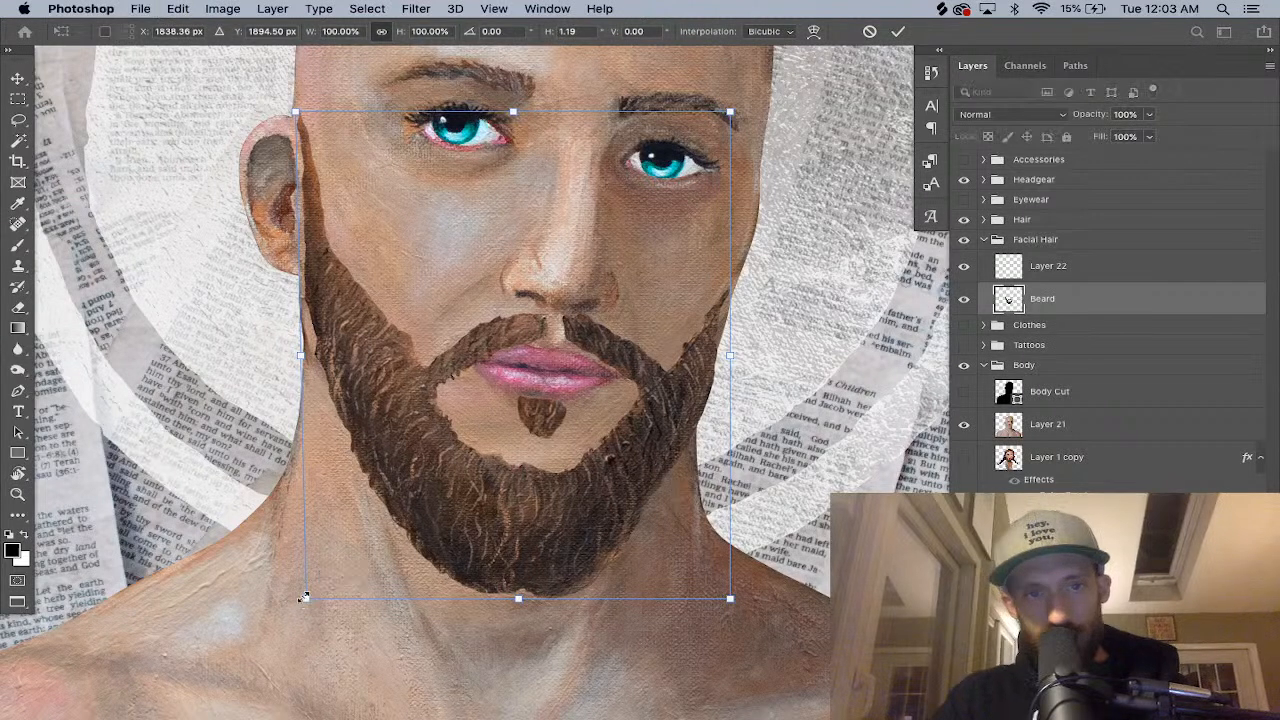
key("Return")
Set the Clone Stamp to size 45 and 100% opacity and try cloning hair along the beard's outer edge below the ear.
key("s")
key("bracketright")
key("bracketright")
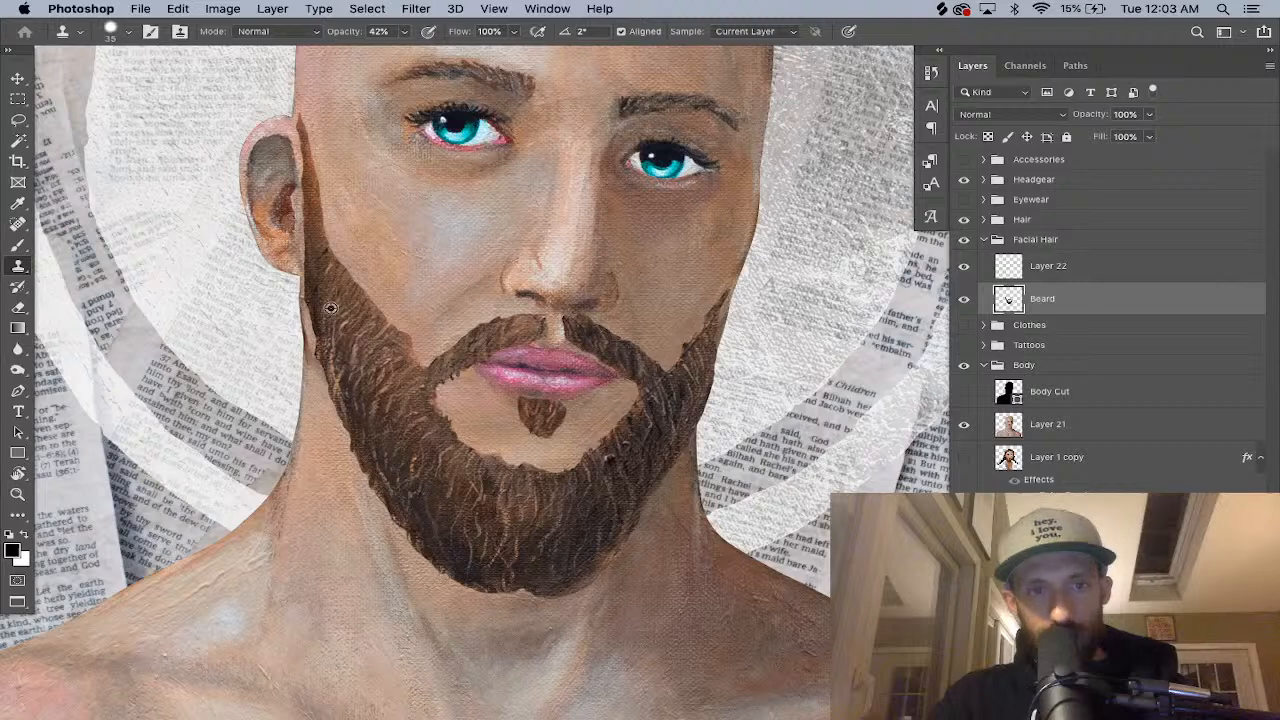
key("super+z")
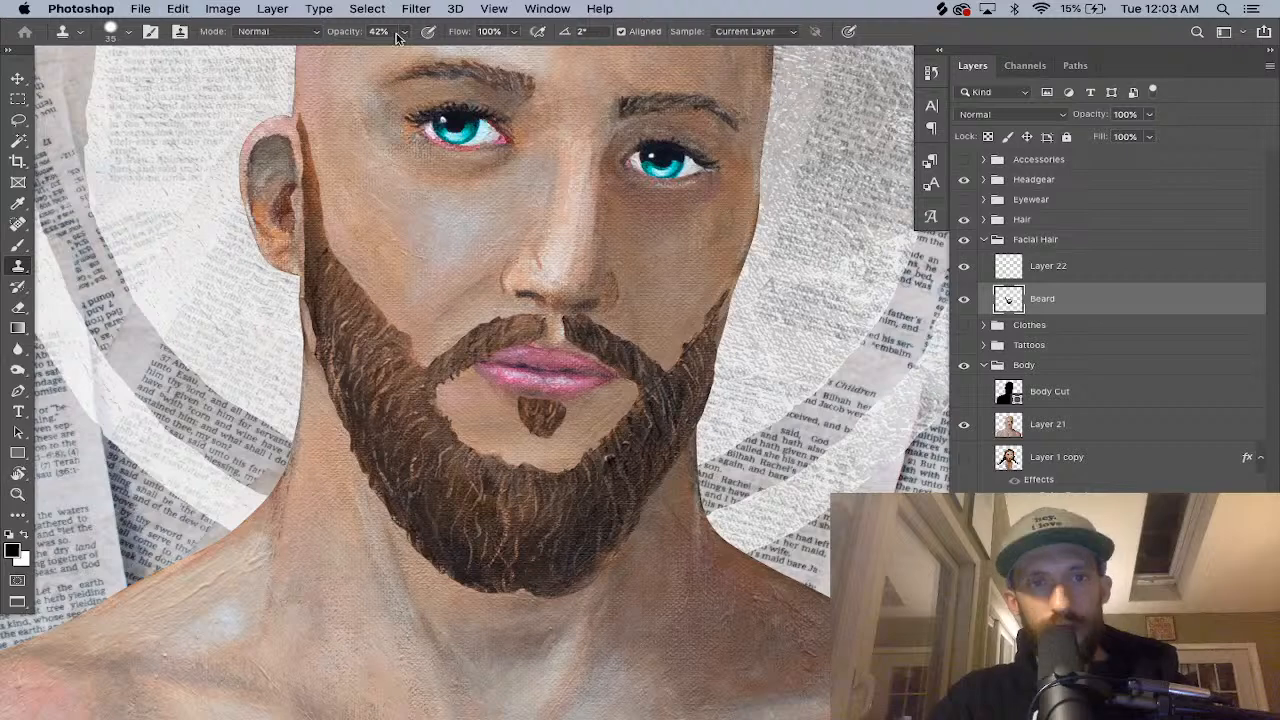
key("0")
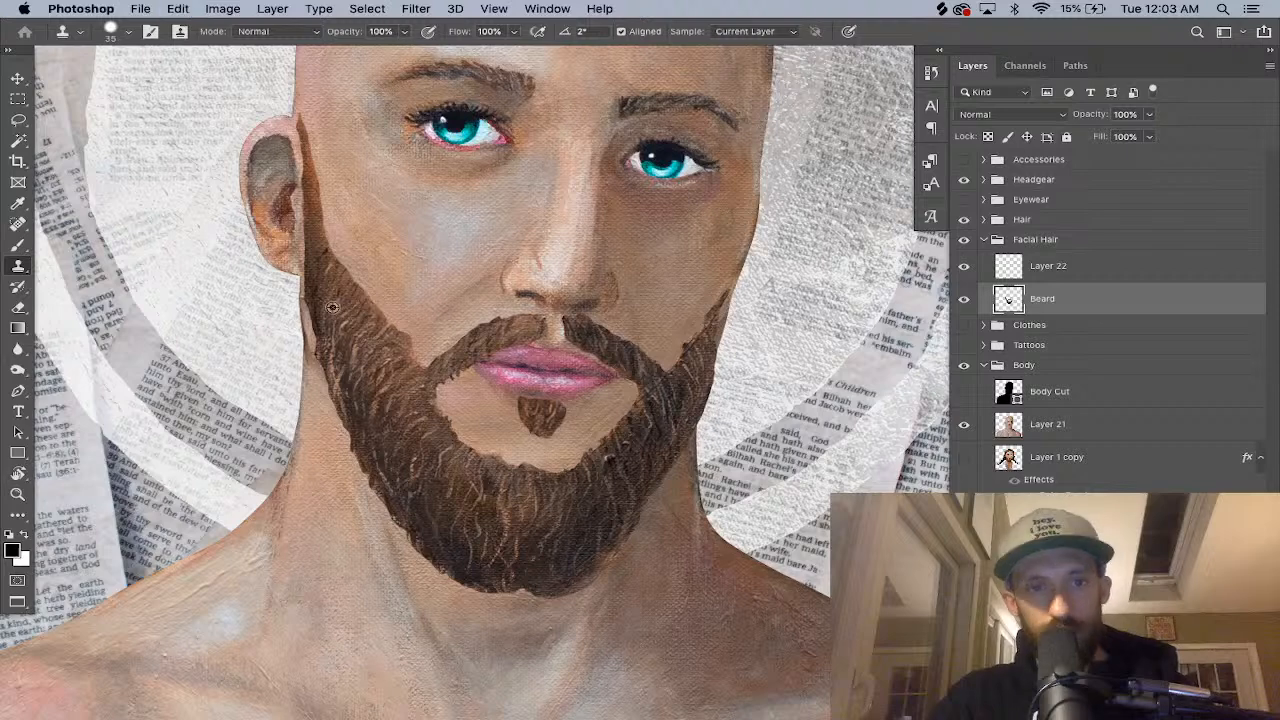
key("bracketright")
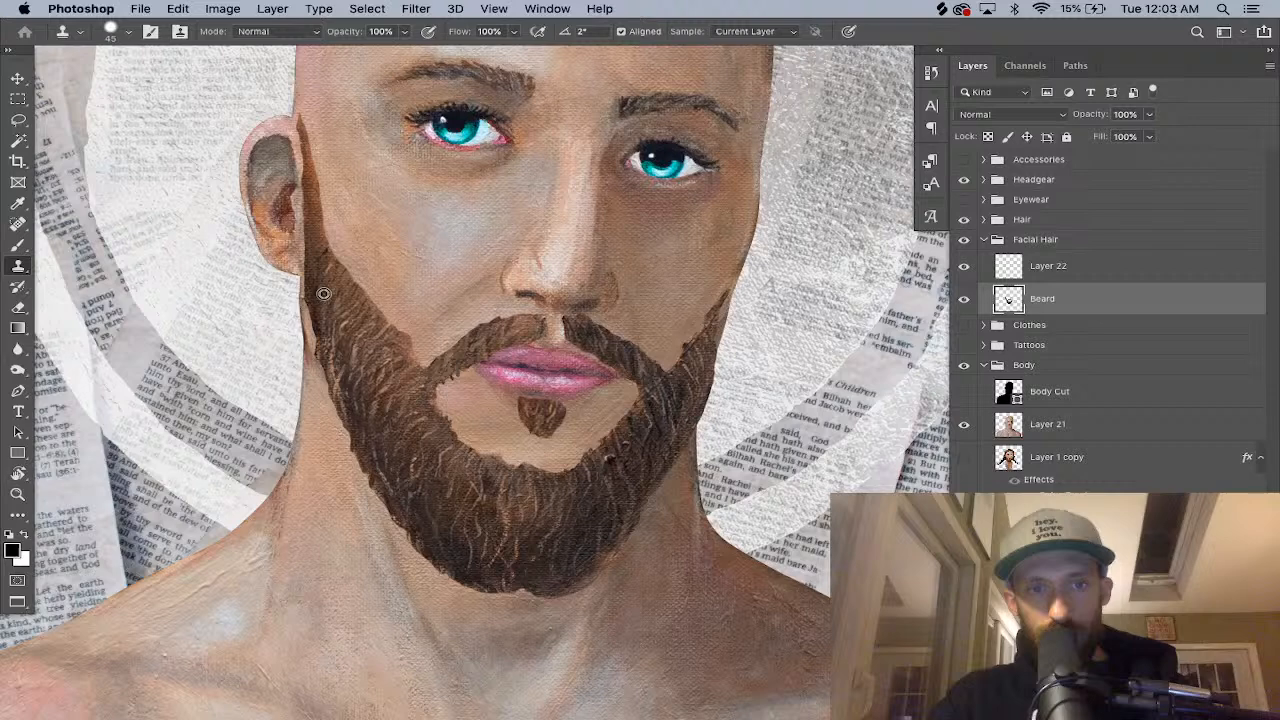
key("super+z")
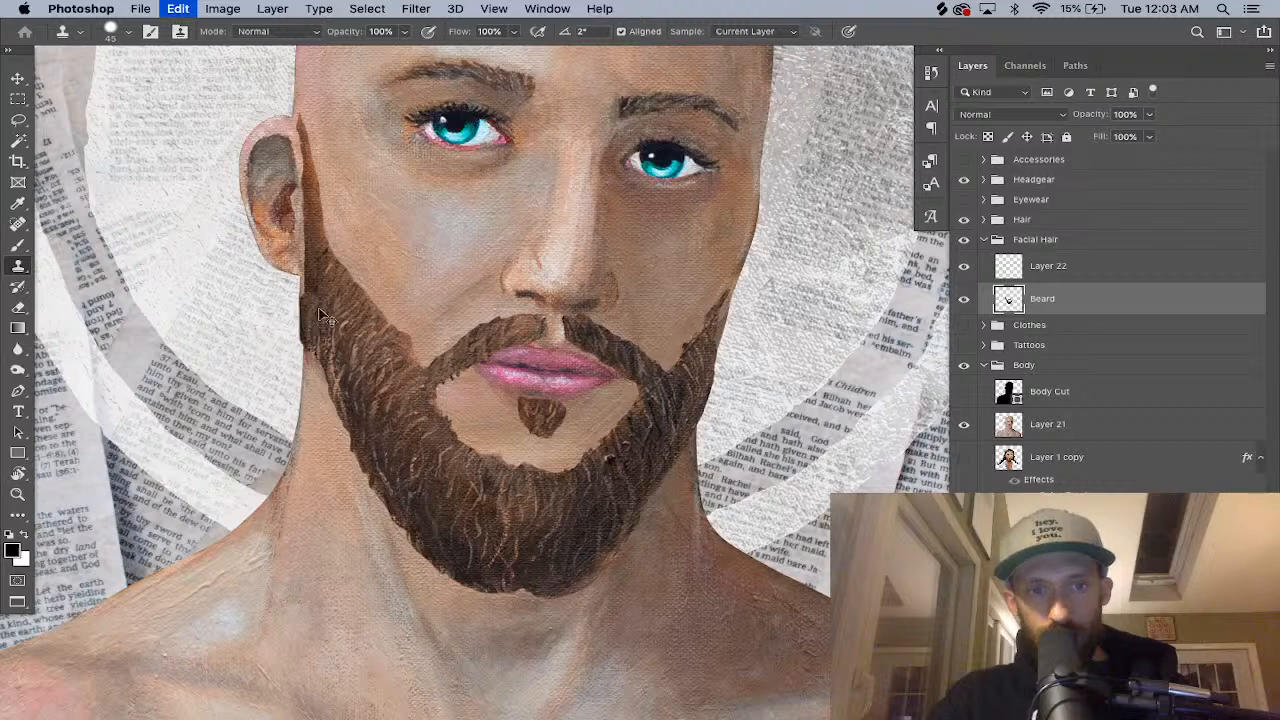
Set the clone brush hardness to 85% and fill the beard's outer edge below the ear with cloned hair.
right_click(334, 316)
left_click_drag(508, 394, 518, 385)
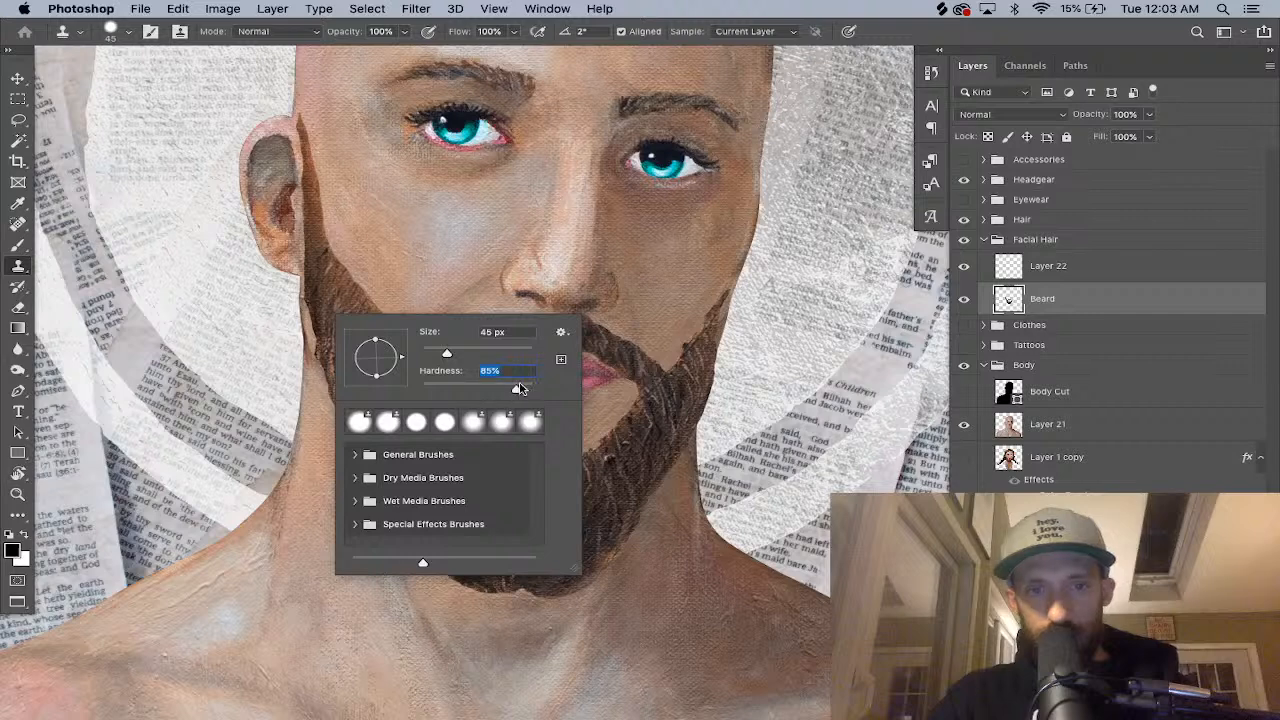
left_click(325, 292, "alt")
left_click_drag(318, 307, 313, 341)
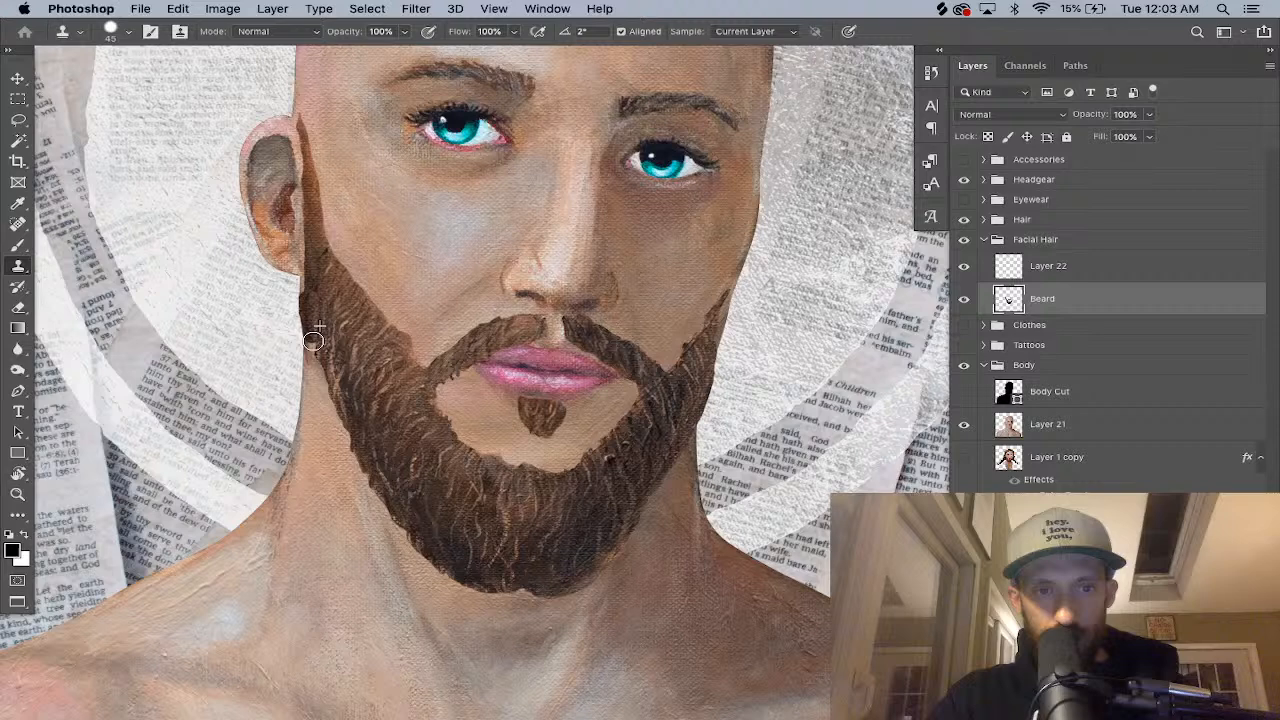
key("super+z")
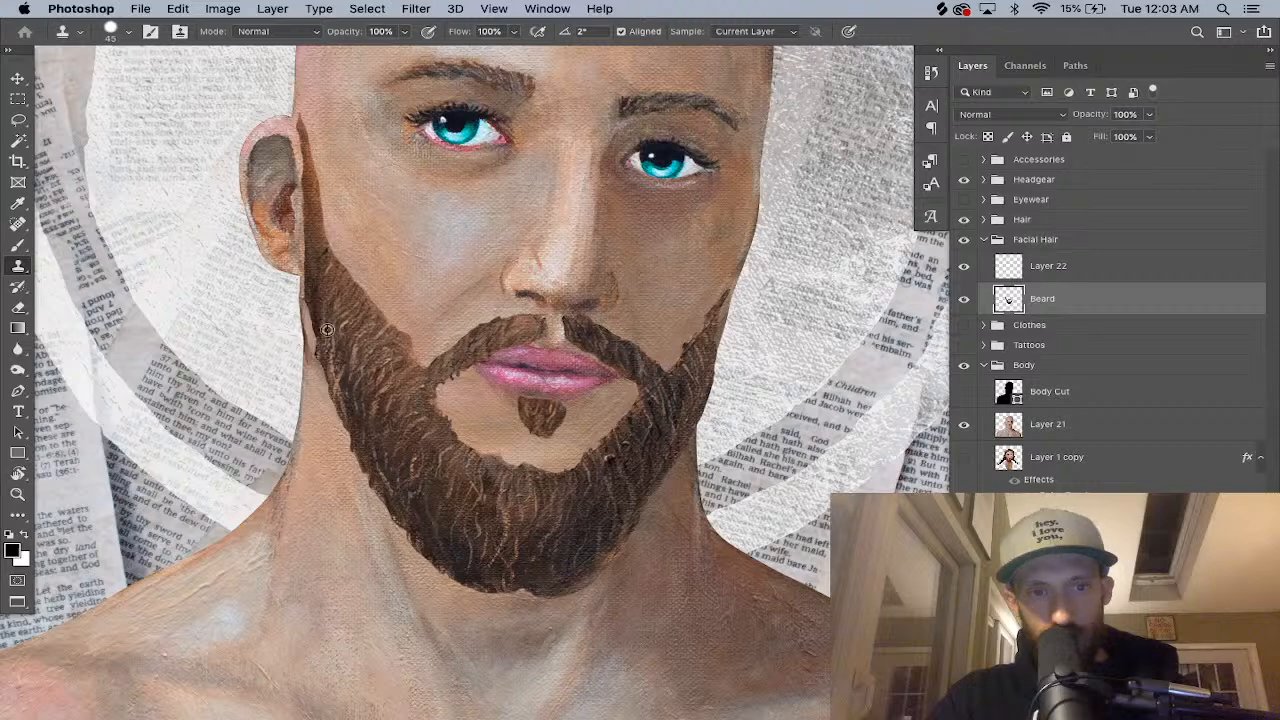
mouse_move(310, 302)
left_mouse_down()
mouse_move(316, 318)
mouse_move(304, 266)
left_mouse_up()
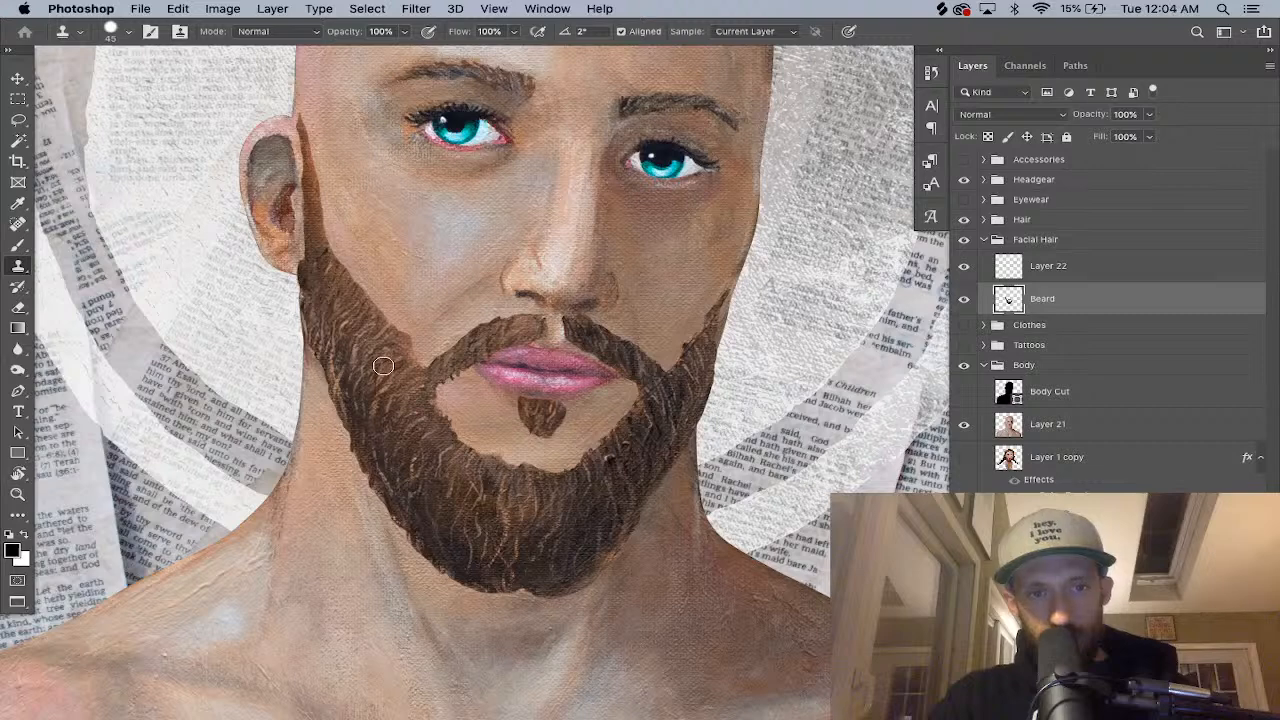
left_click_drag(309, 326, 336, 390)
key("super+z")
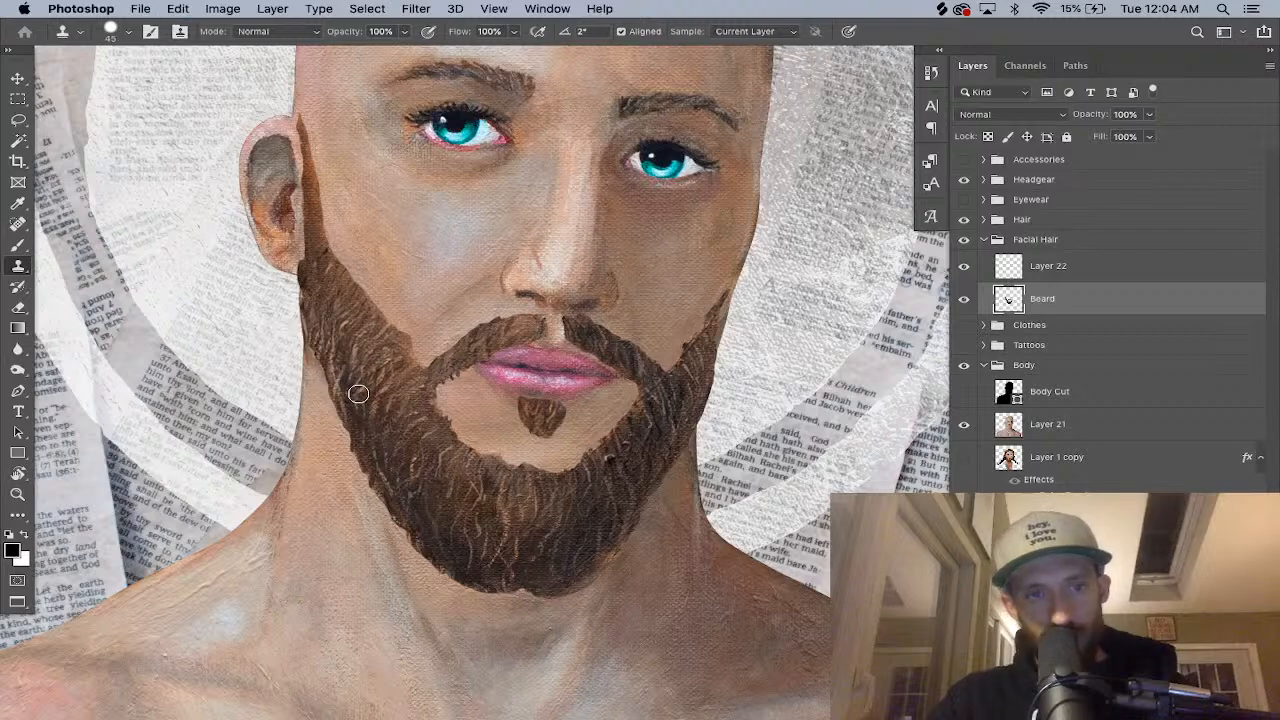
Try to widen the sideburn beside the ear with cloned beard hair at brush size 45.
key("super+plus")
left_click_drag(491, 366, 677, 360)
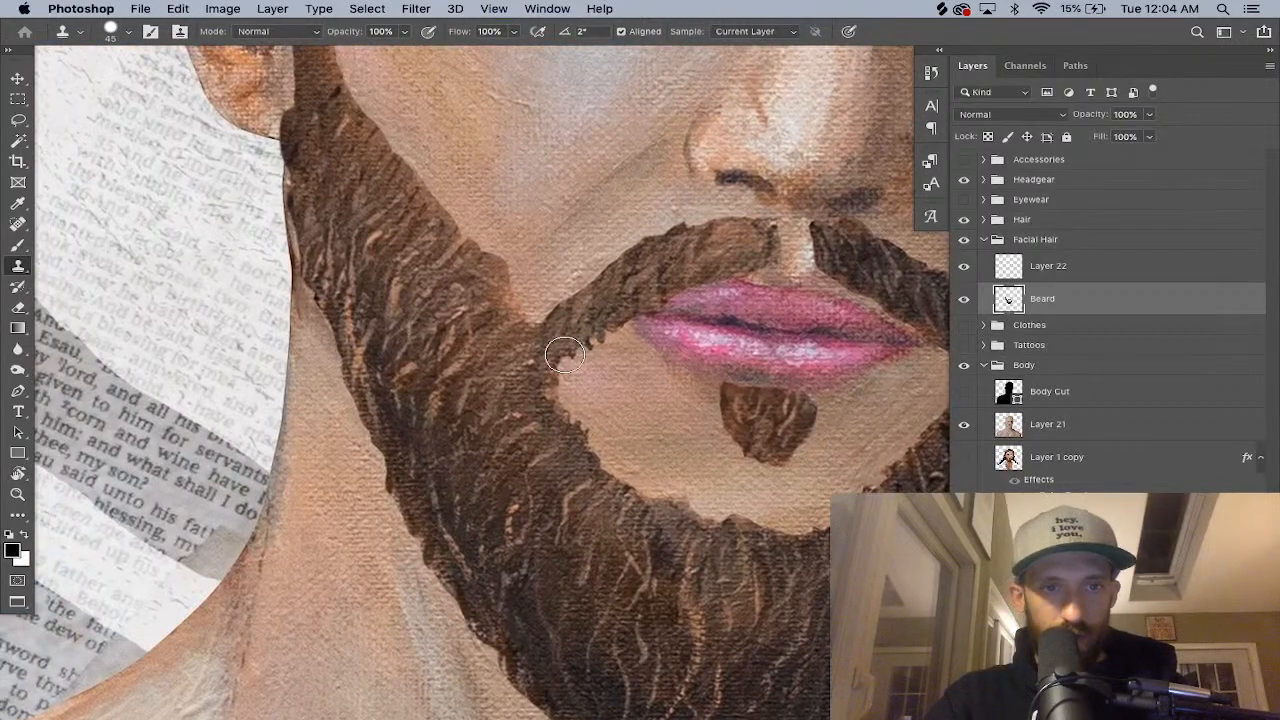
scroll(574, 530, "up", 5)
left_click(326, 330, "alt")
left_click(307, 294)
left_click_drag(307, 294, 312, 158)
scroll(345, 330, "up", 3)
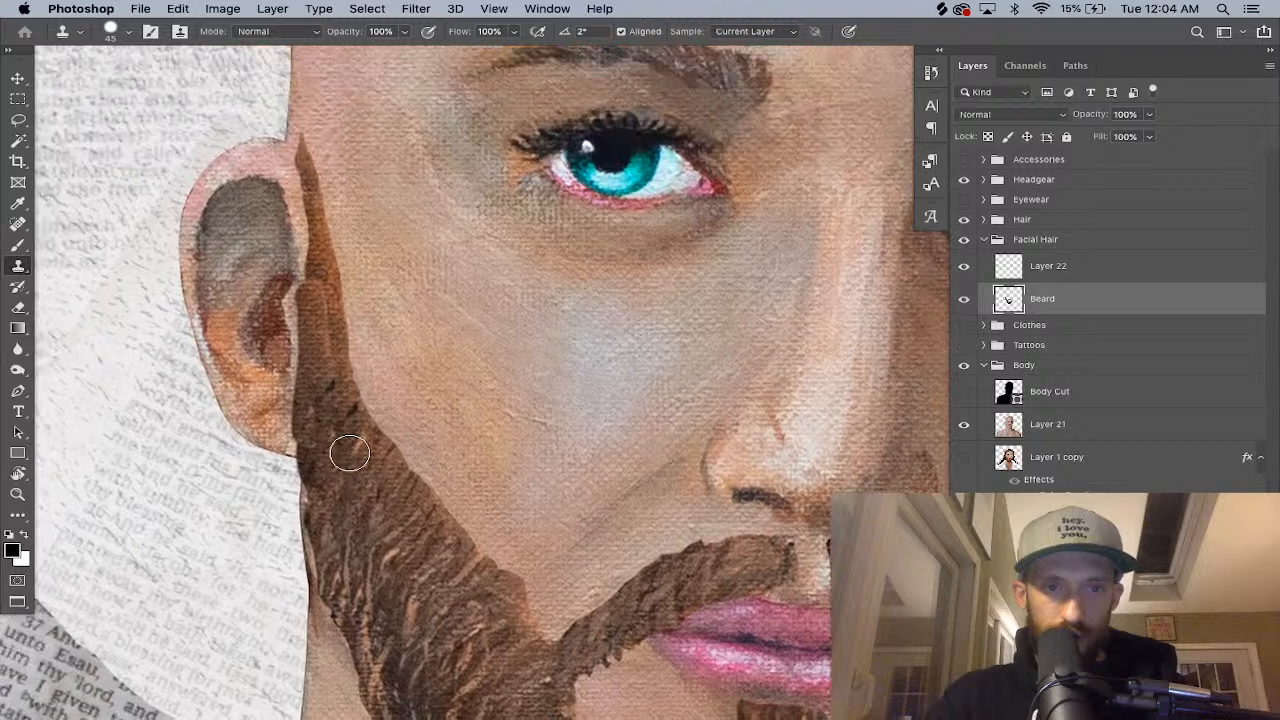
left_click_drag(325, 355, 325, 307)
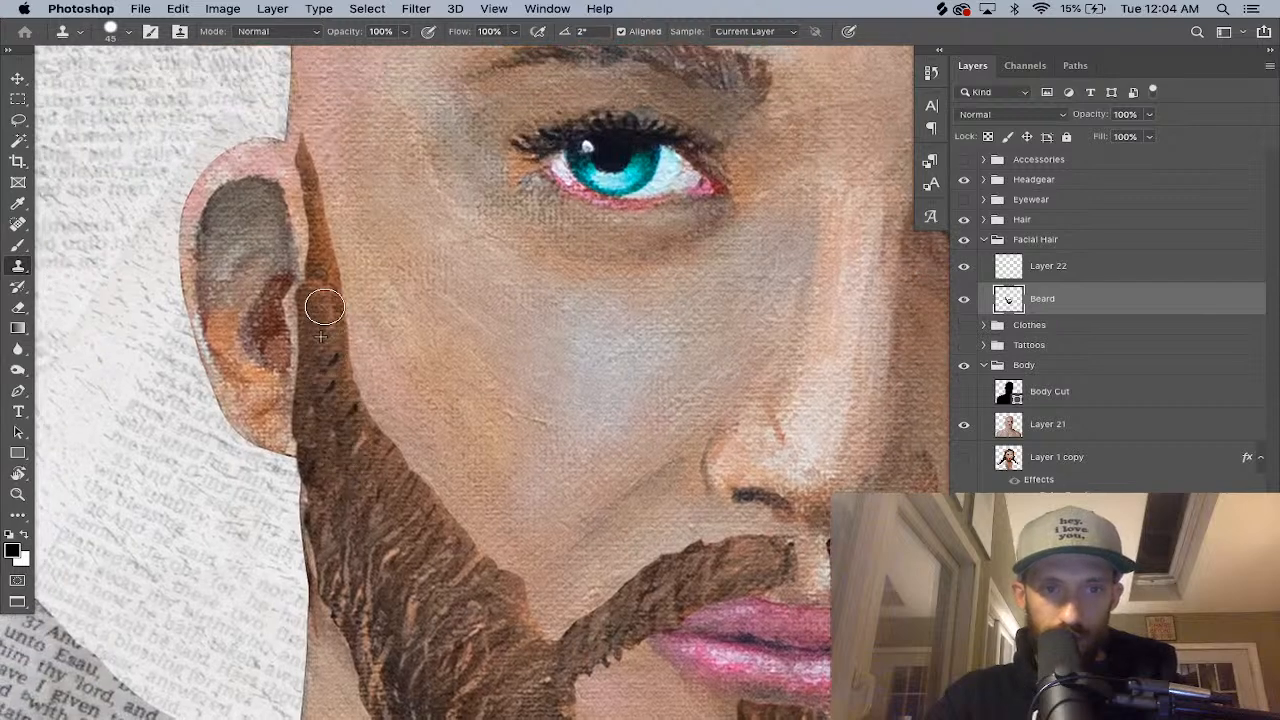
key("super+z")
Widen the sideburn up to the ear with cloned beard hair, using brush size 35 and refining with size 20.
key("bracketleft")
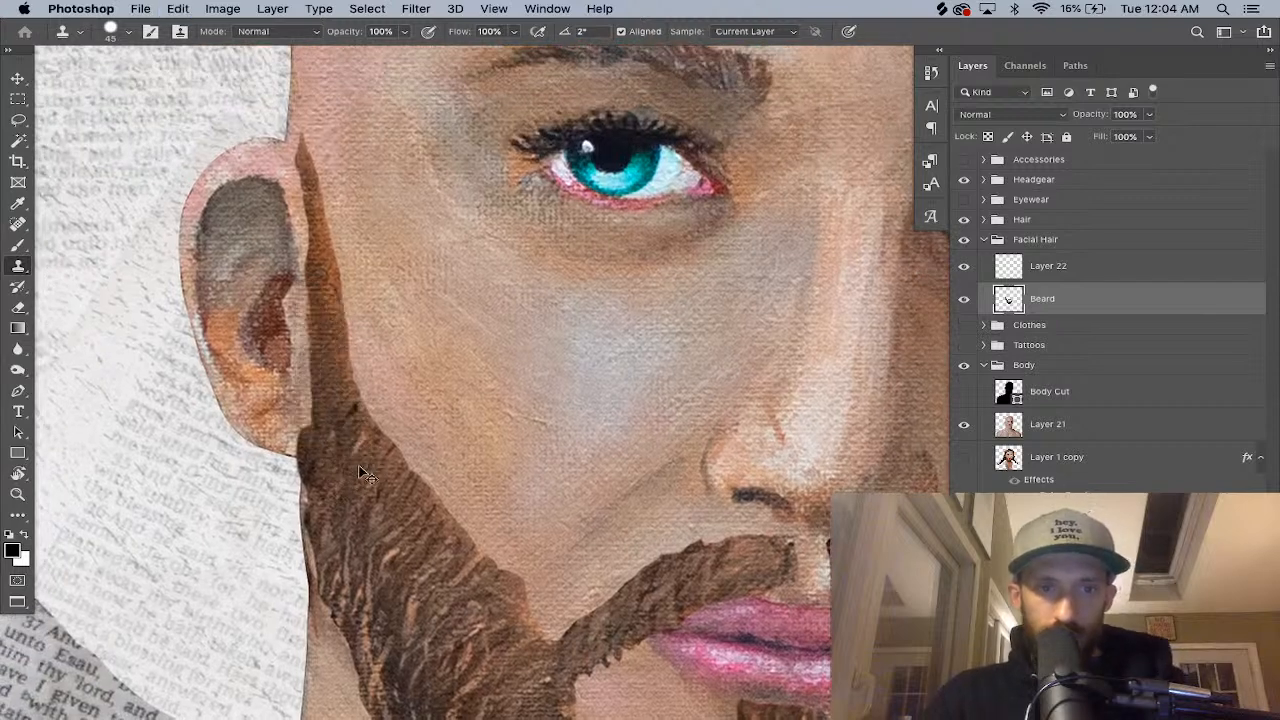
left_click(305, 427, "alt")
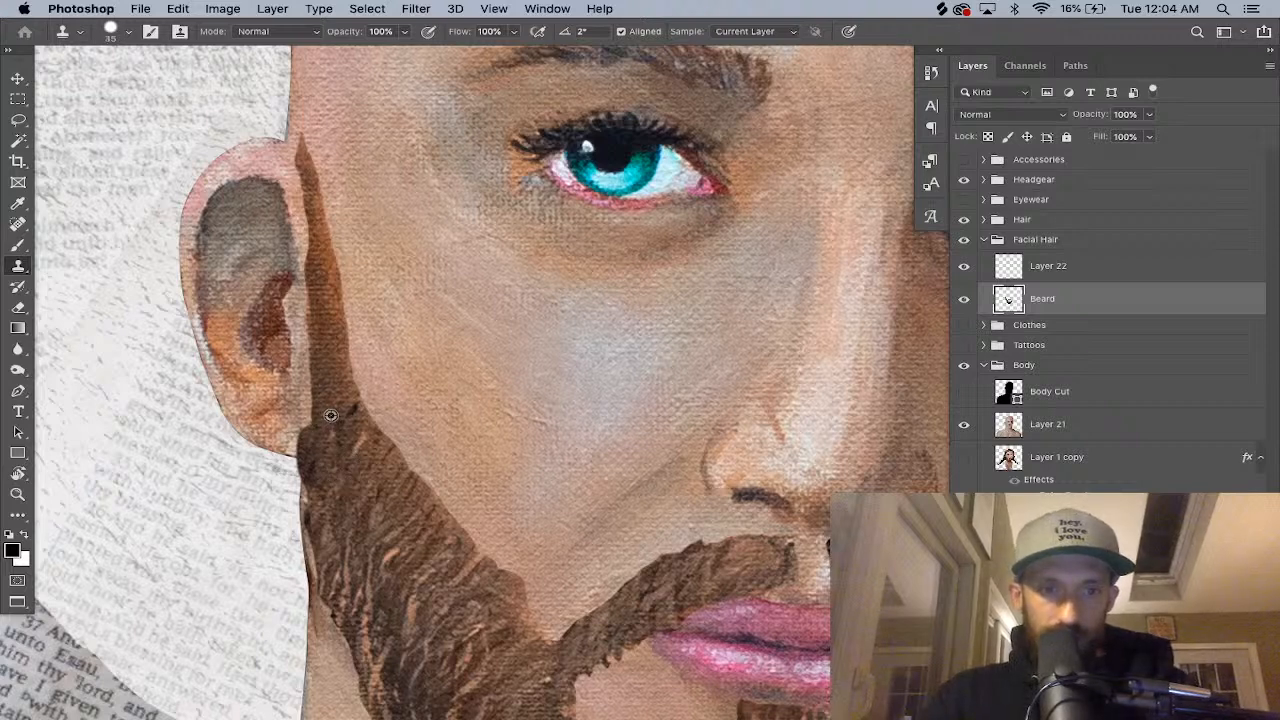
mouse_move(305, 435)
left_mouse_down()
mouse_move(310, 364)
mouse_move(312, 408)
mouse_move(323, 396)
mouse_move(304, 283)
left_mouse_up()
left_click(333, 405, "alt")
left_click(330, 348, "alt")
key("bracketleft")
key("bracketleft")
key("bracketleft")
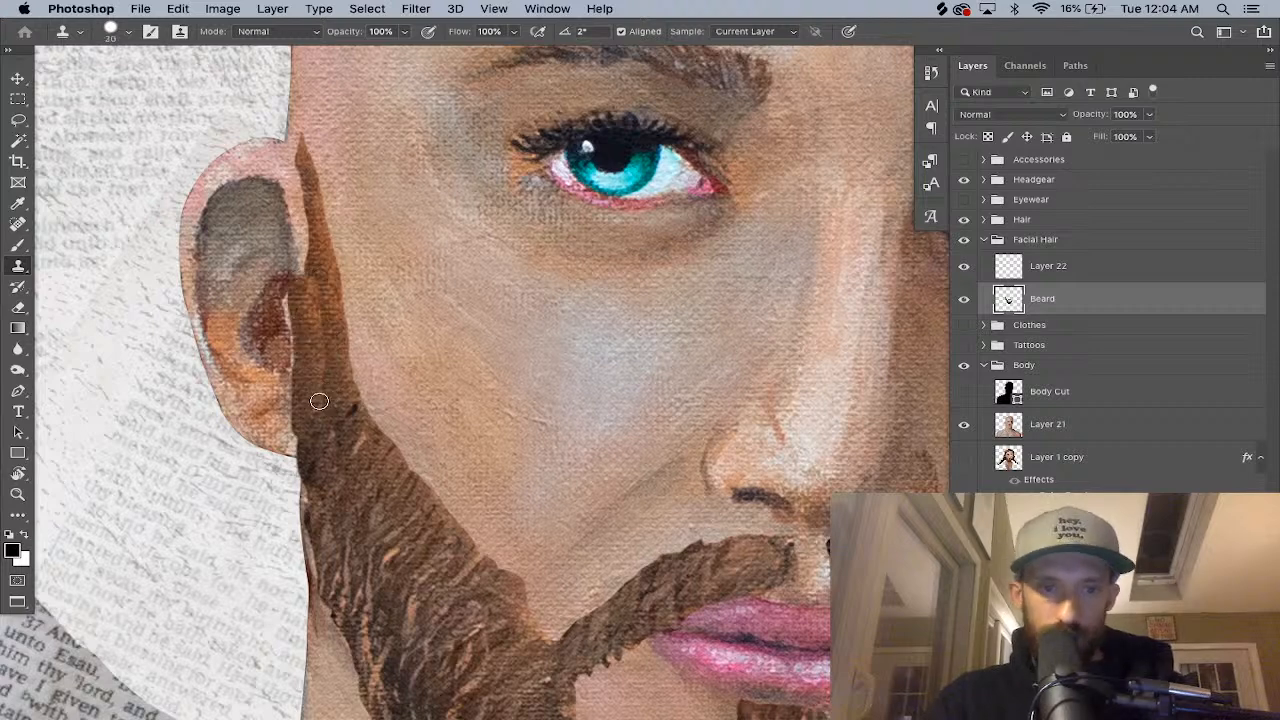
left_click_drag(317, 364, 315, 296)
left_click_drag(315, 364, 313, 273)
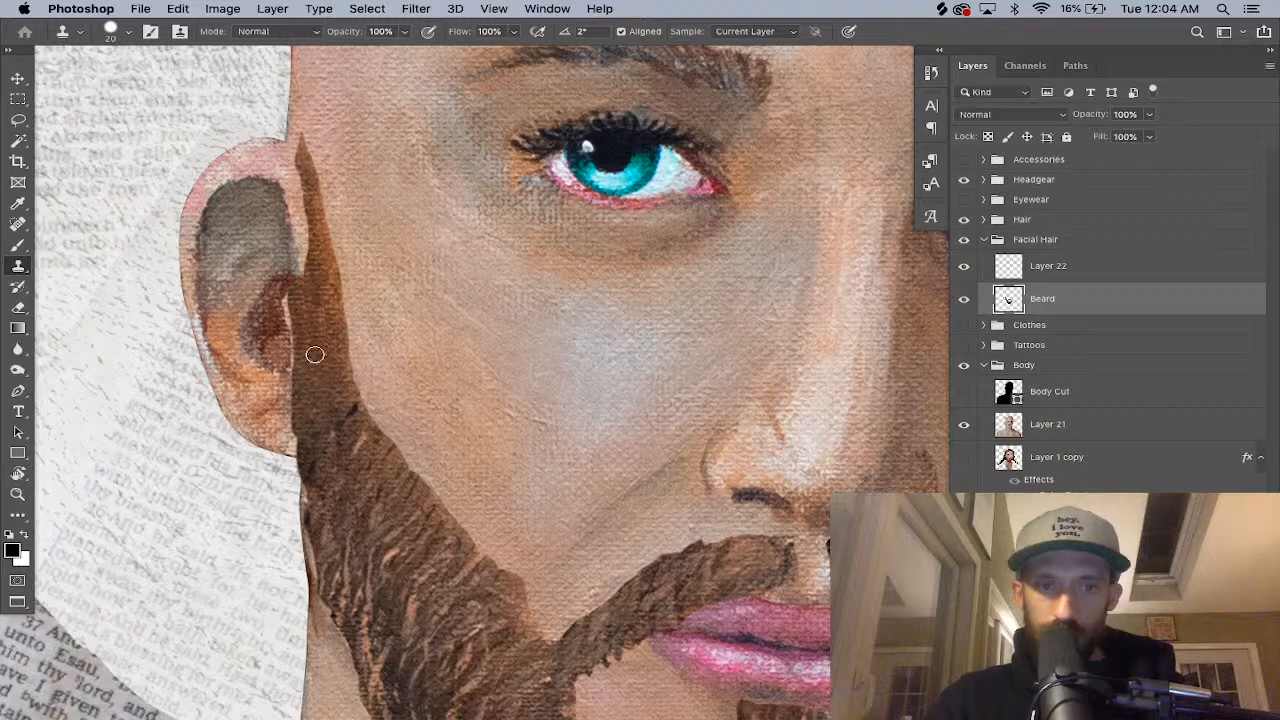
Extend the cloned sideburn hair upward along the inner edge of the ear, starting with brush size 25.
key("[")
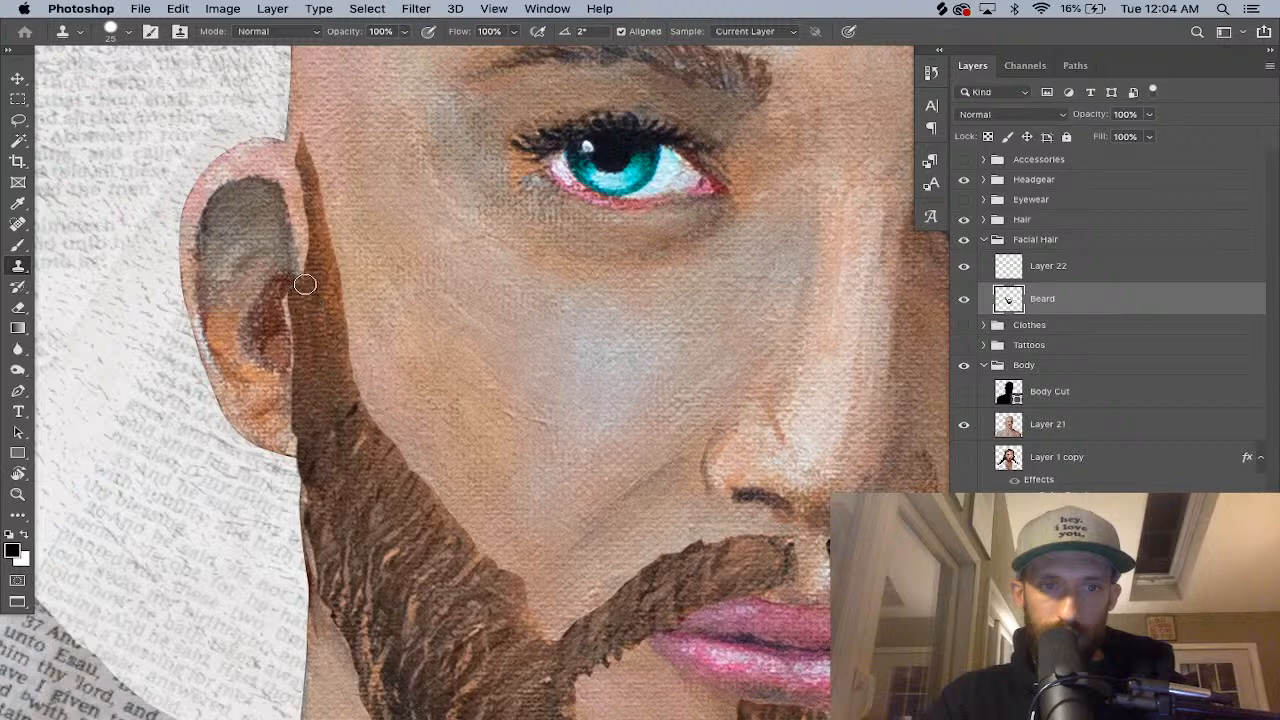
left_click_drag(305, 284, 302, 220)
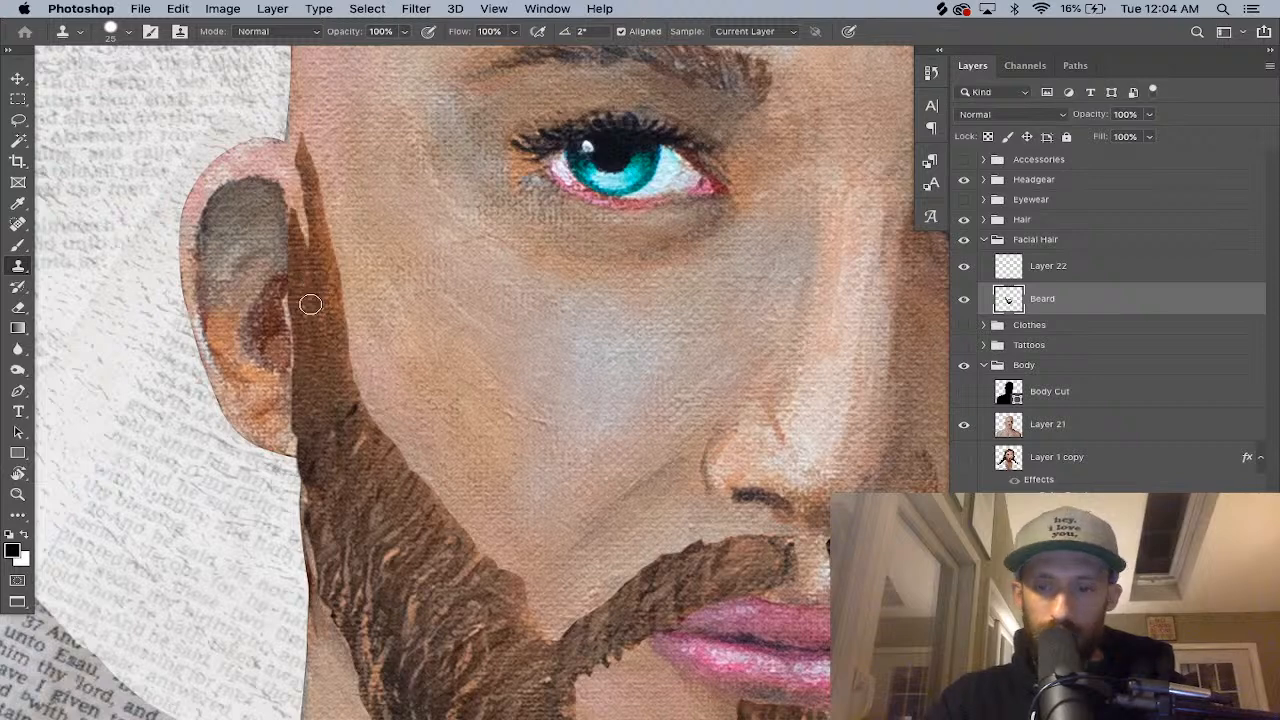
key("bracketright")
left_click(300, 248, "alt")
mouse_move(300, 248)
left_mouse_down()
mouse_move(311, 294)
mouse_move(289, 170)
mouse_move(225, 320)
mouse_move(221, 420)
mouse_move(438, 610)
mouse_move(446, 640)
left_mouse_up()
Lower the Beard layer's fill to 33% so the ear shows through, ready for erasing with the Eraser.
key("r")
key("e")
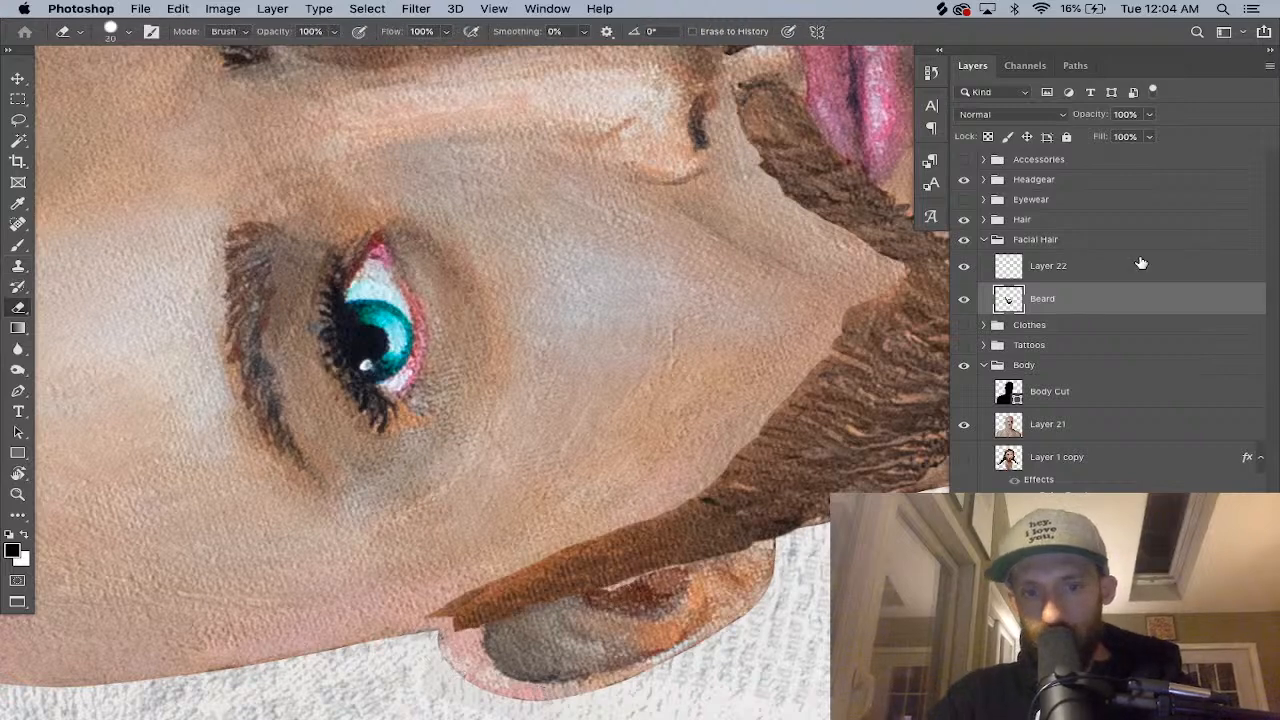
left_click_drag(1149, 136, 1116, 162)
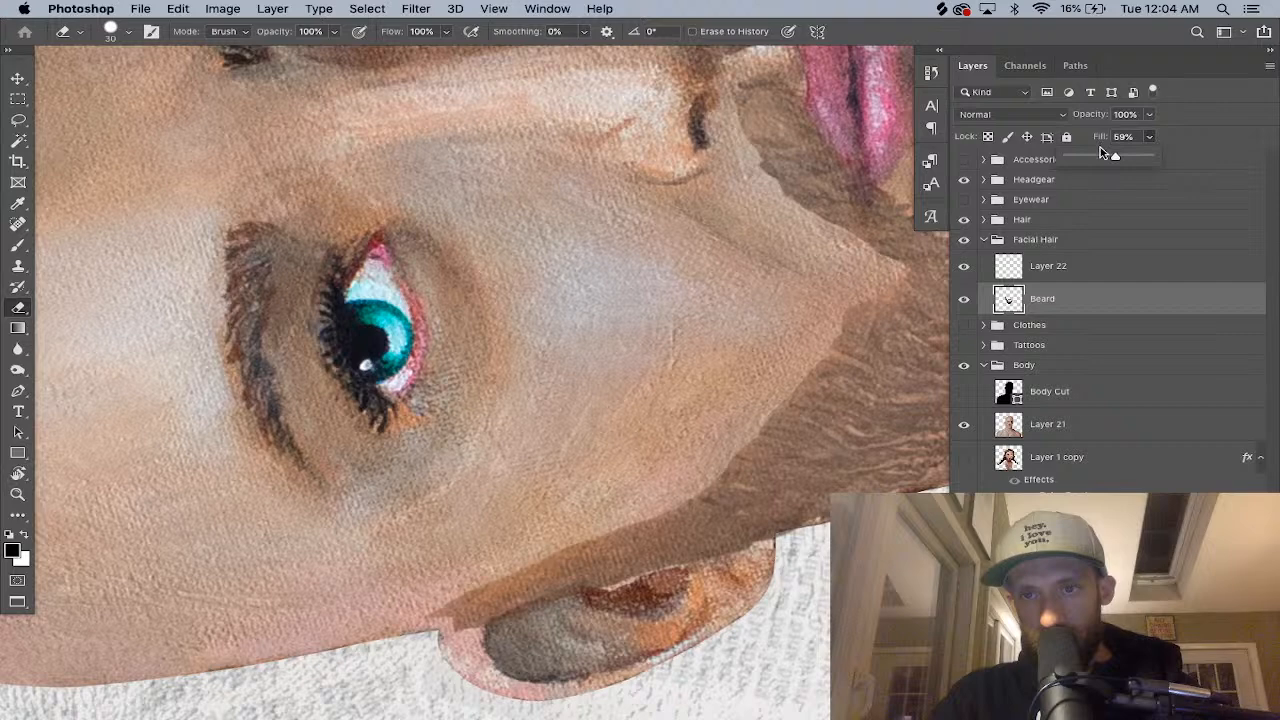
left_click_drag(1103, 155, 1094, 157)
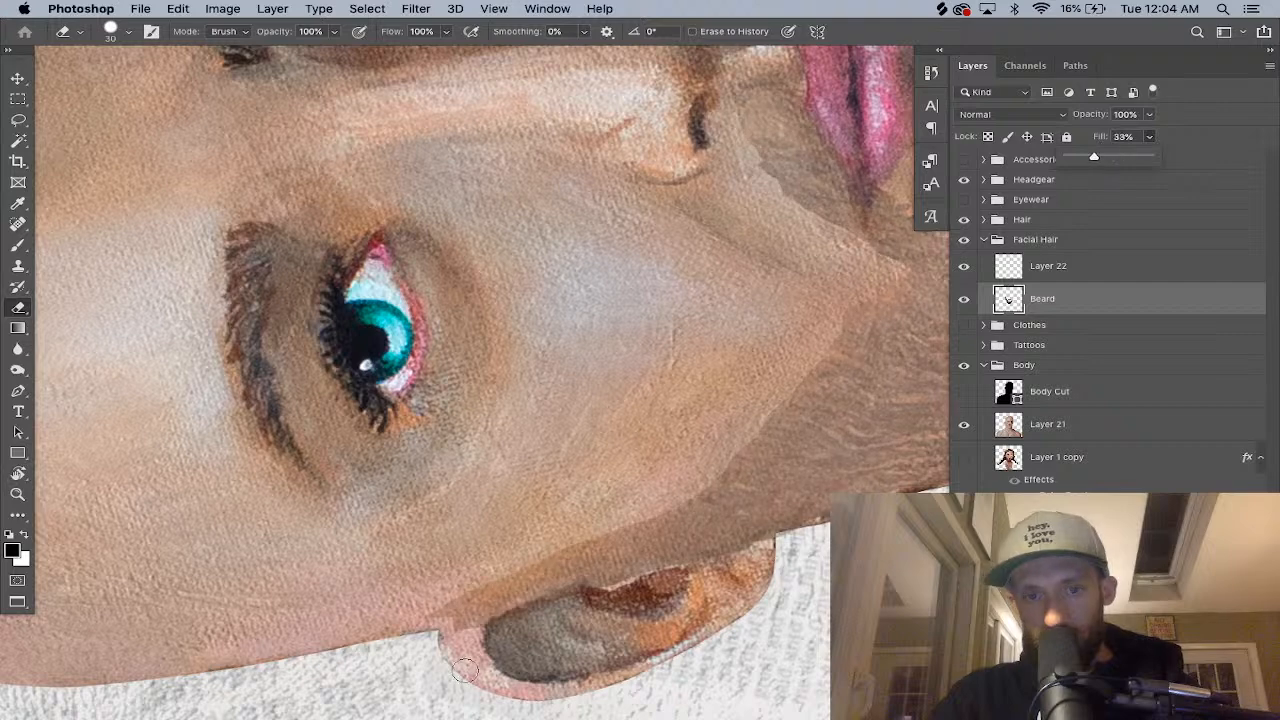
Try to erase the sideburn hair overlapping the ear's inner edge with the eraser at size 30.
left_click_drag(467, 622, 602, 599)
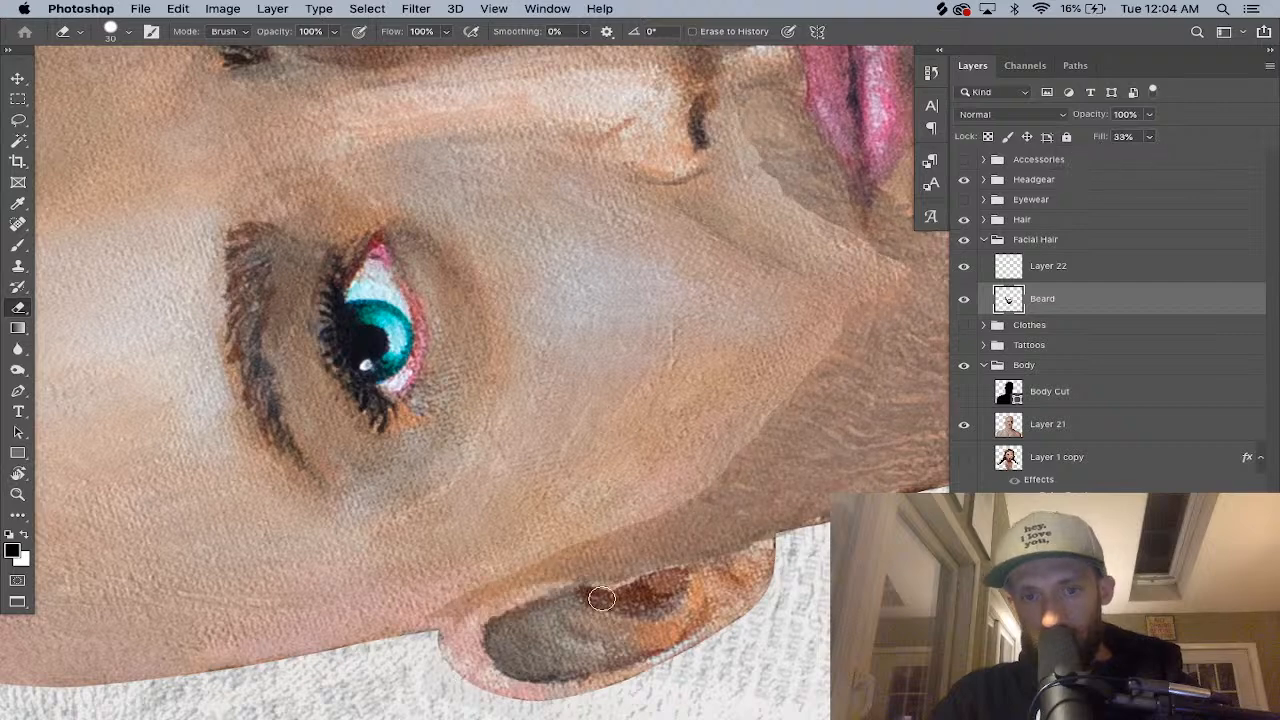
key("super+z")
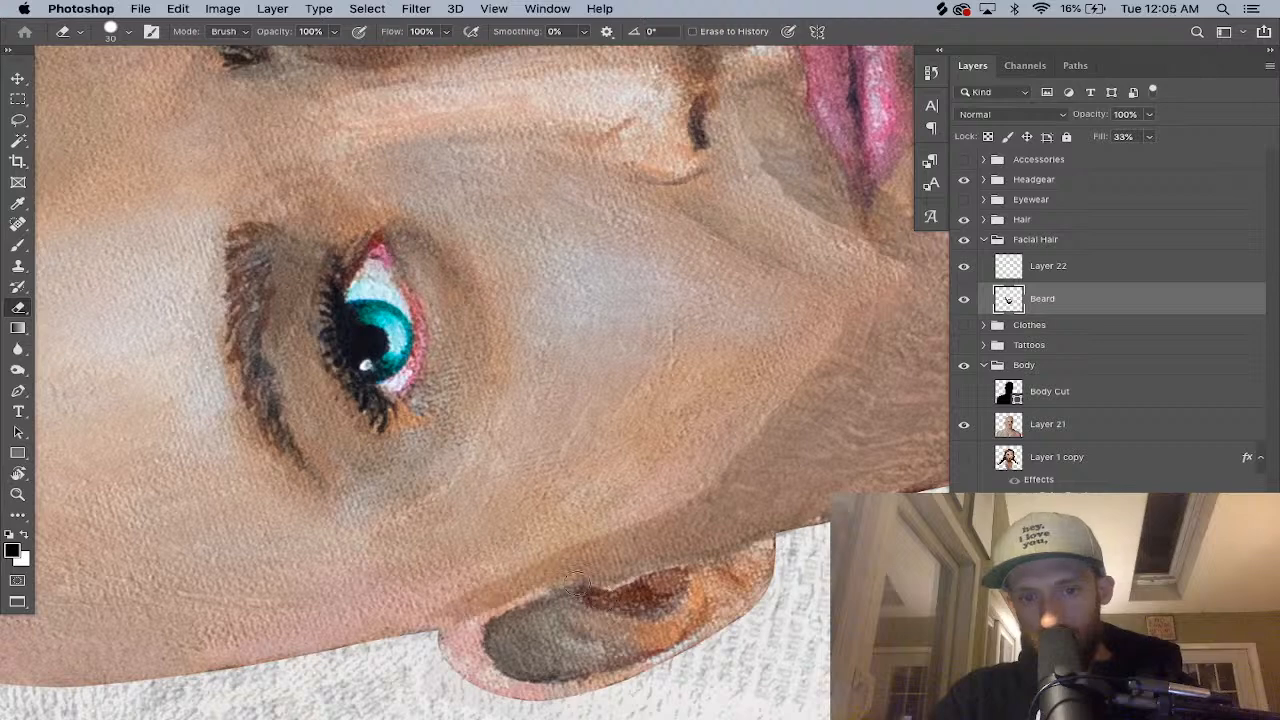
left_click_drag(575, 585, 750, 568)
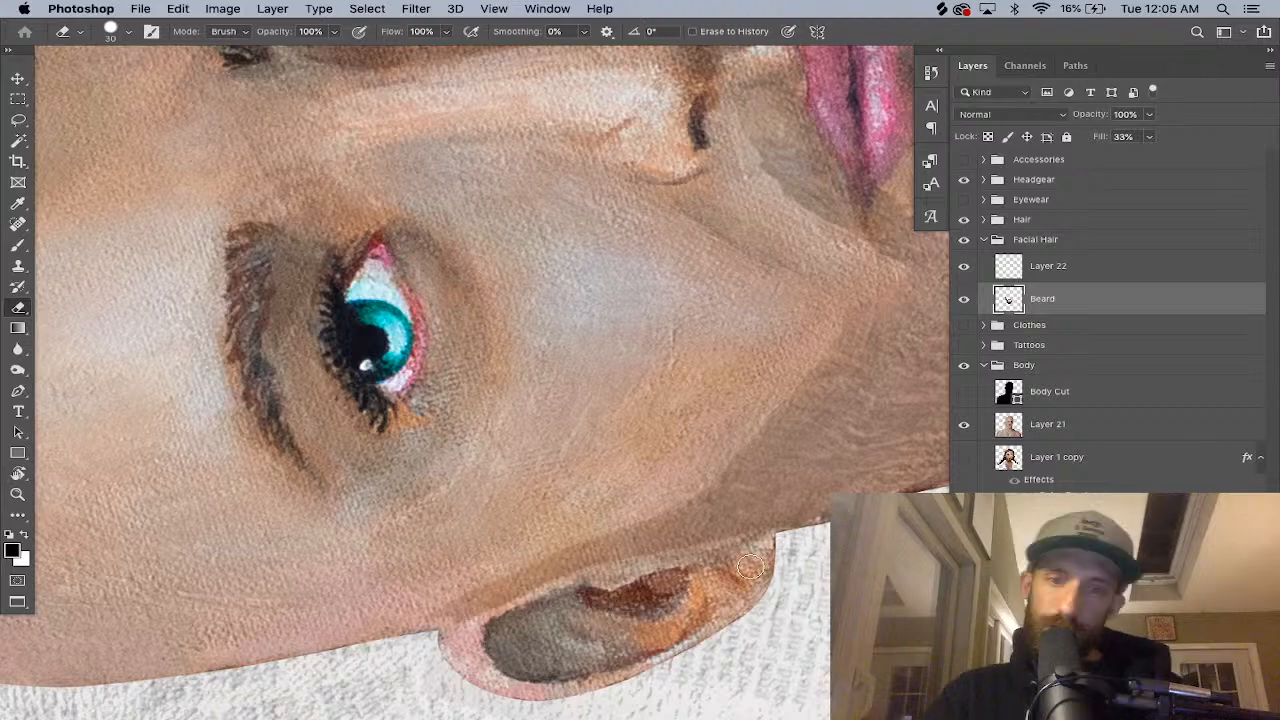
key("super+z")
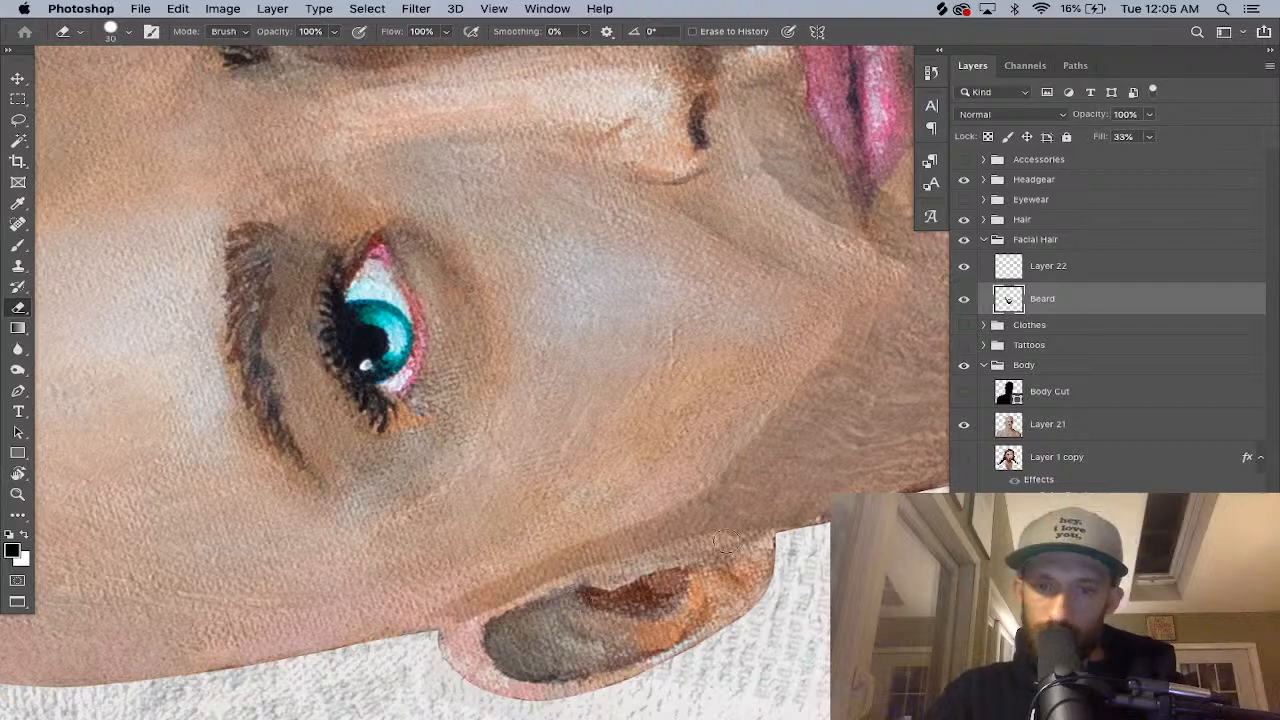
key("super+z")
key("r")
left_click_drag(783, 549, 650, 277)
key("super+z")
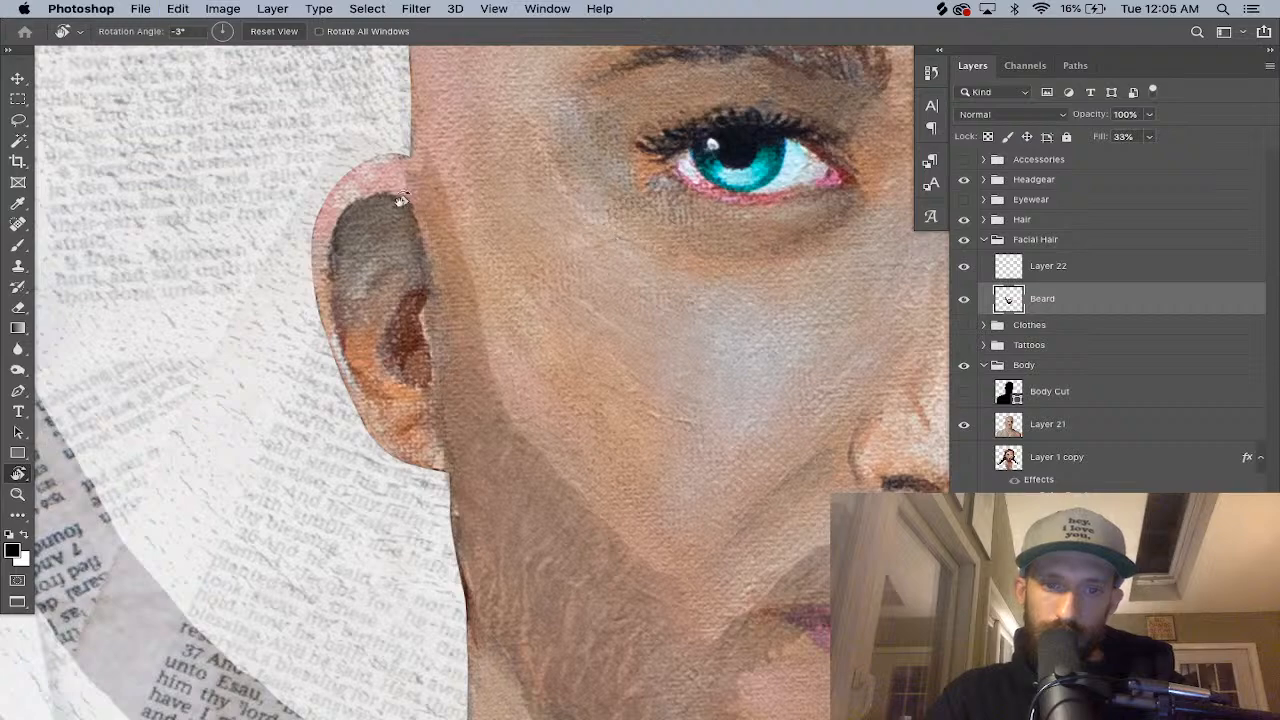
Erase the sideburn hair overlapping the ear's inner edge down to the earlobe with the size 30 eraser.
mouse_move(288, 174)
left_mouse_down()
mouse_move(280, 543)
mouse_move(468, 626)
mouse_move(617, 632)
mouse_move(616, 650)
left_mouse_up()
key("e")
left_click_drag(682, 589, 557, 688)
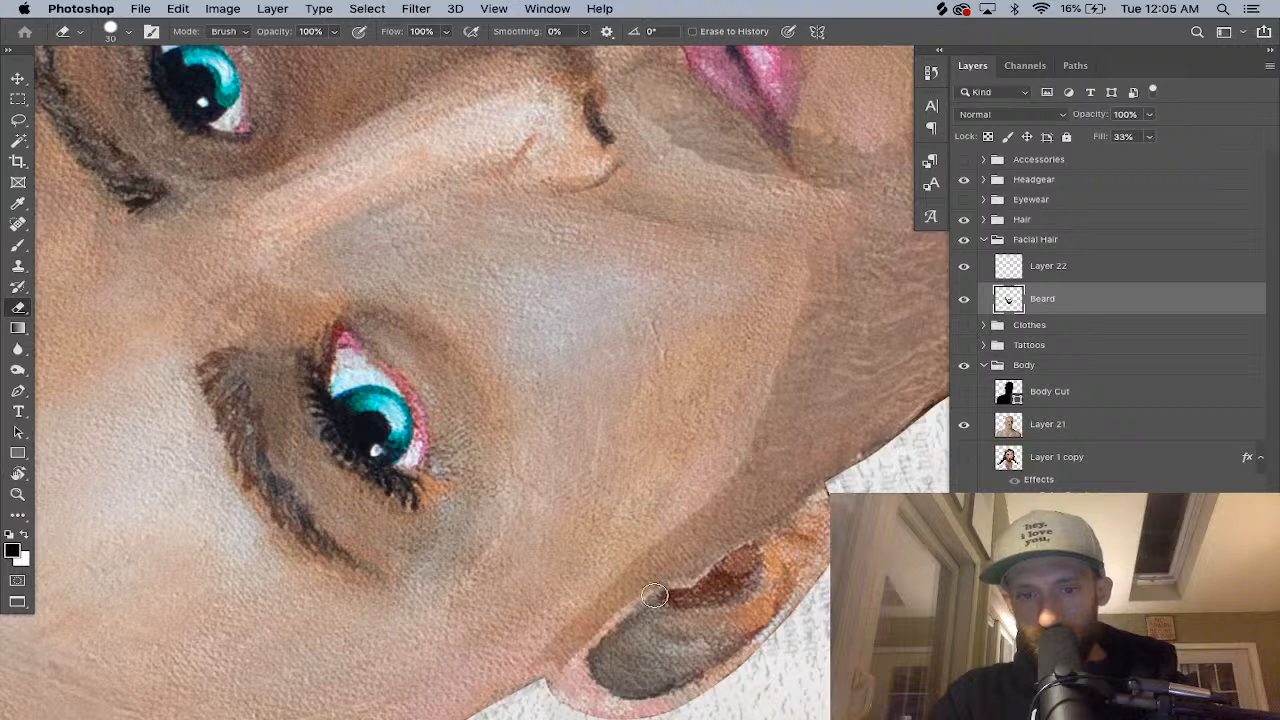
left_click_drag(652, 597, 780, 524)
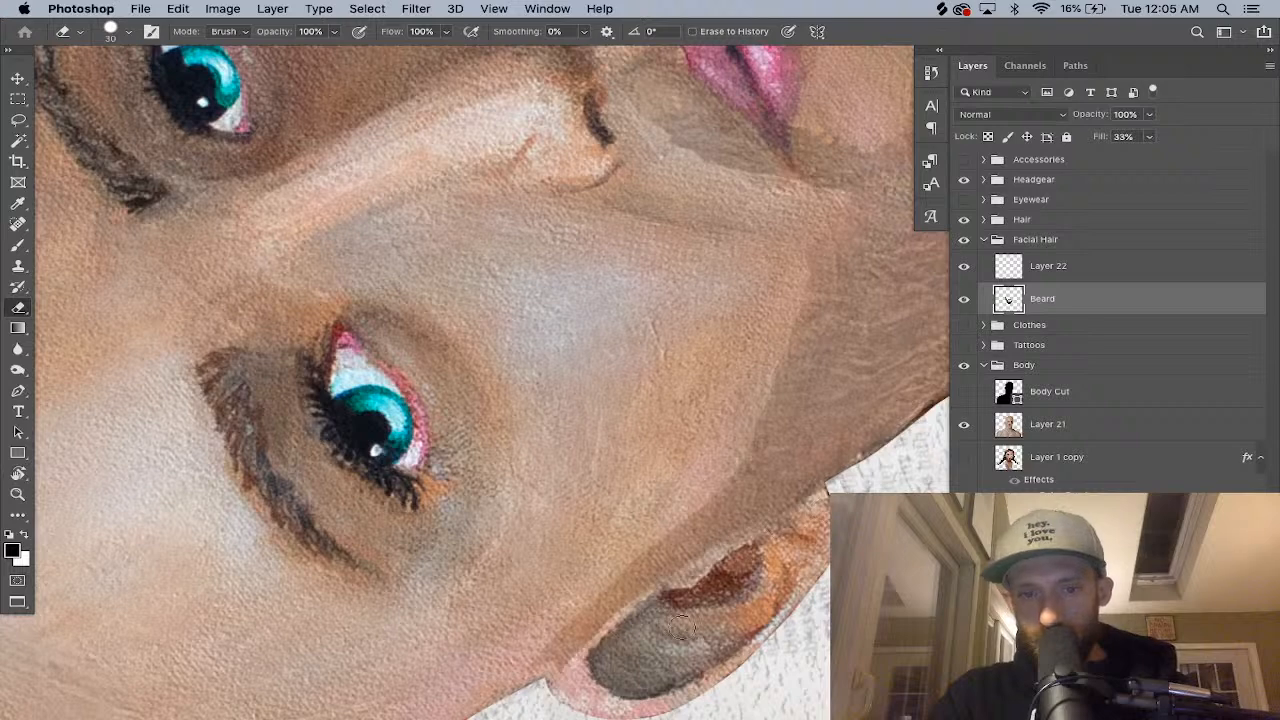
key("r")
left_click_drag(677, 610, 629, 251)
key("e")
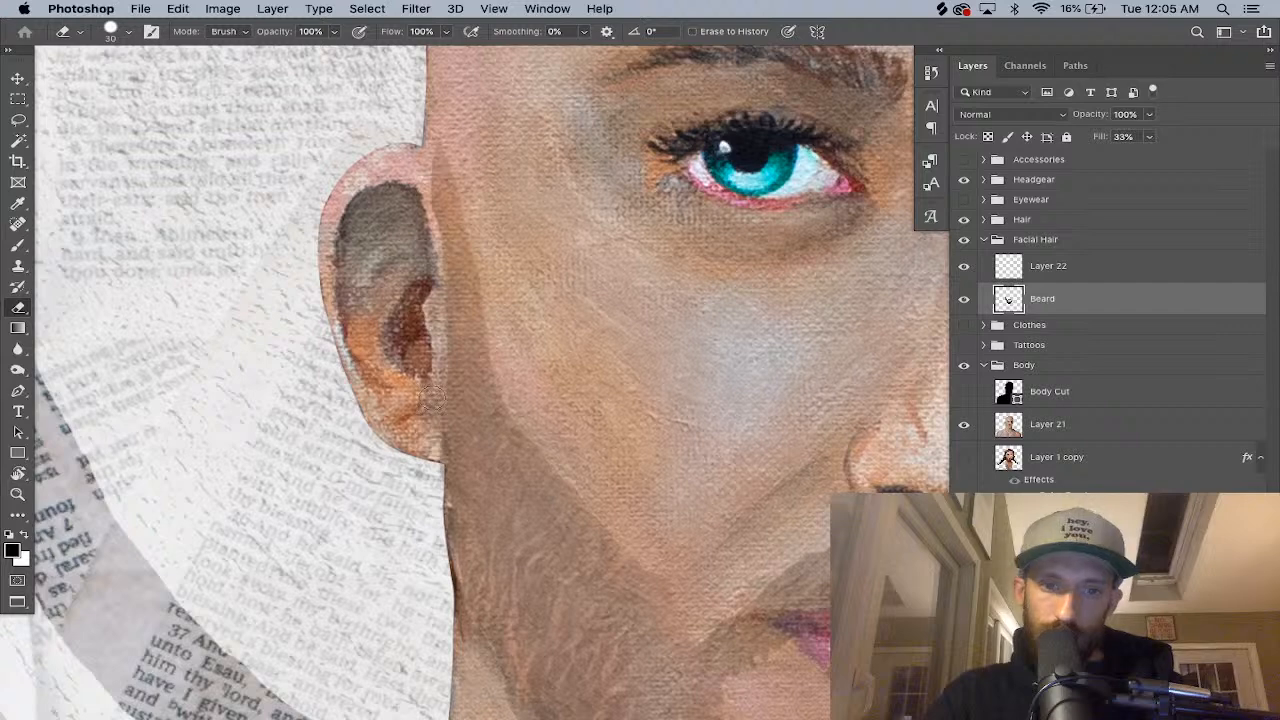
left_click_drag(432, 398, 423, 441)
Restore the Beard layer's fill to 100% and check the trimmed sideburn against the whole face.
scroll(709, 250, "right", 5)
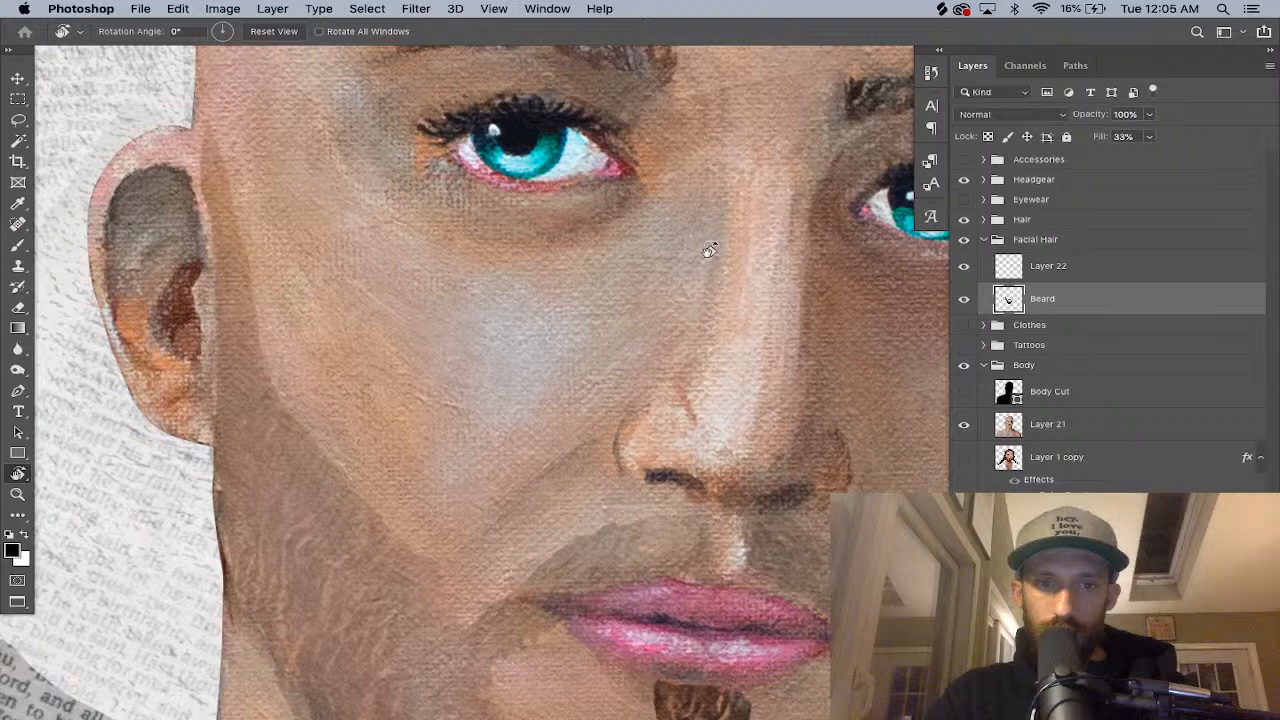
left_click_drag(709, 250, 708, 232)
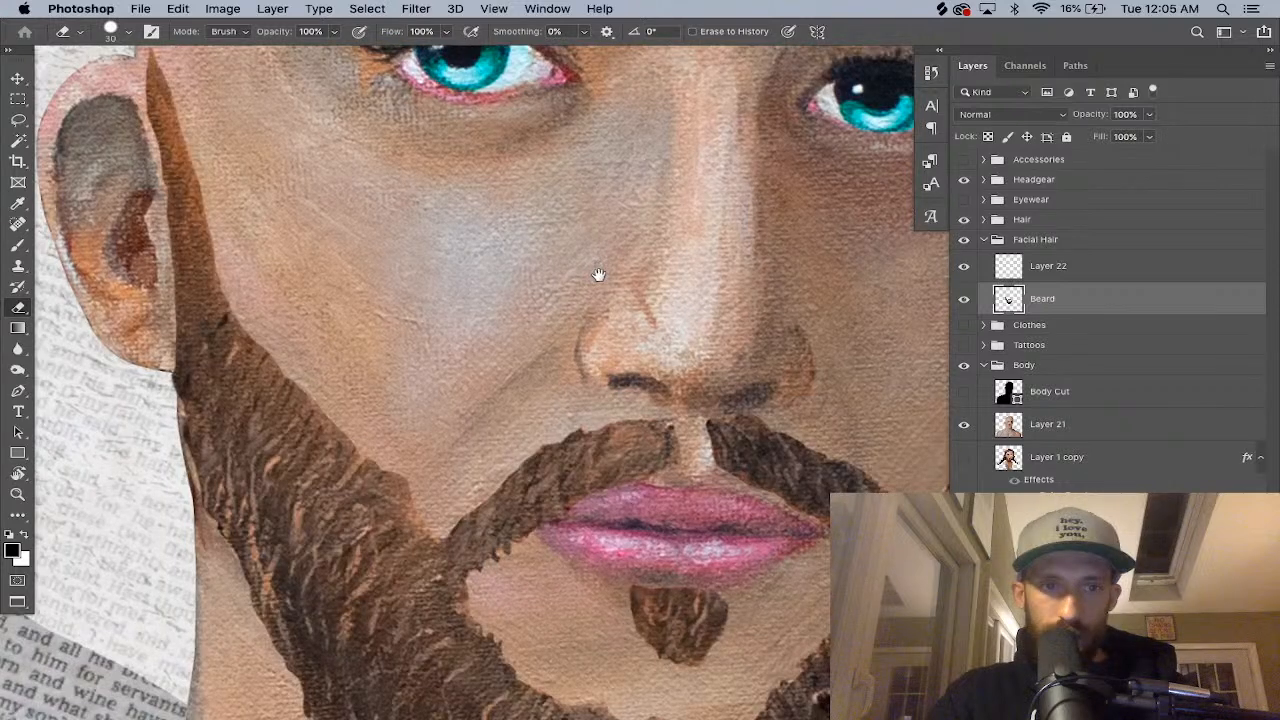
left_click_drag(598, 274, 671, 316)
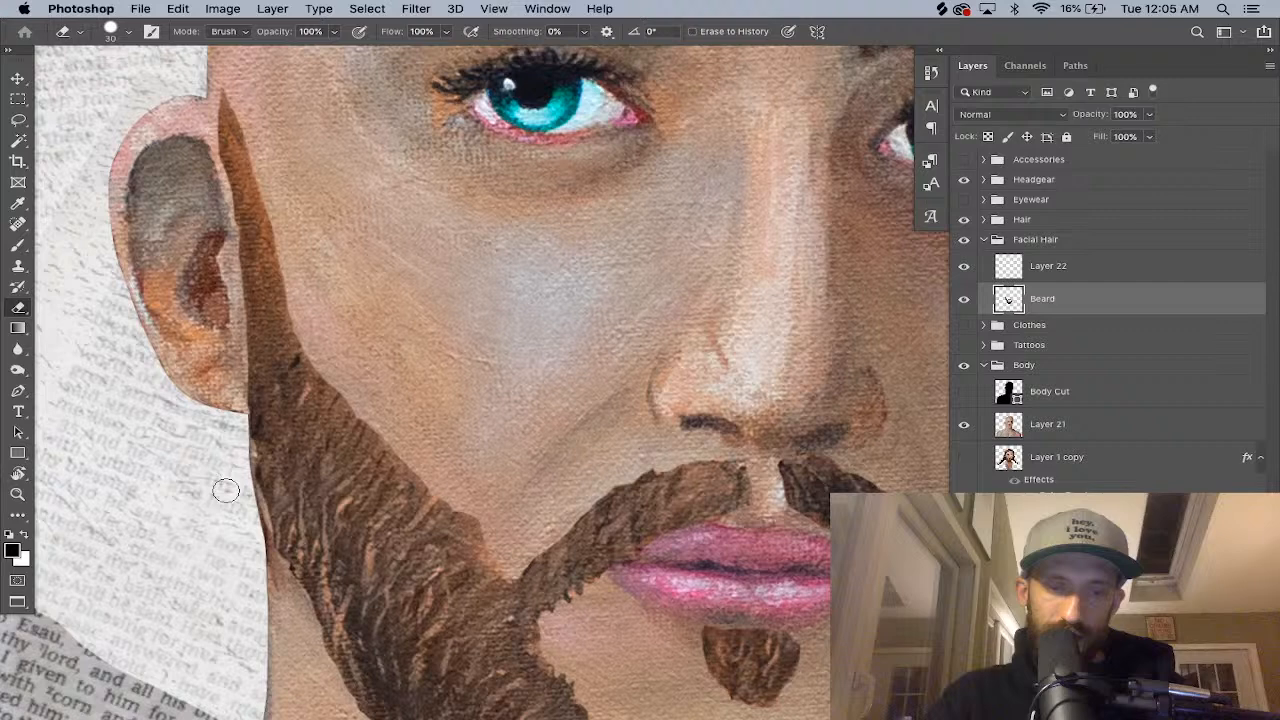
key("super+minus")
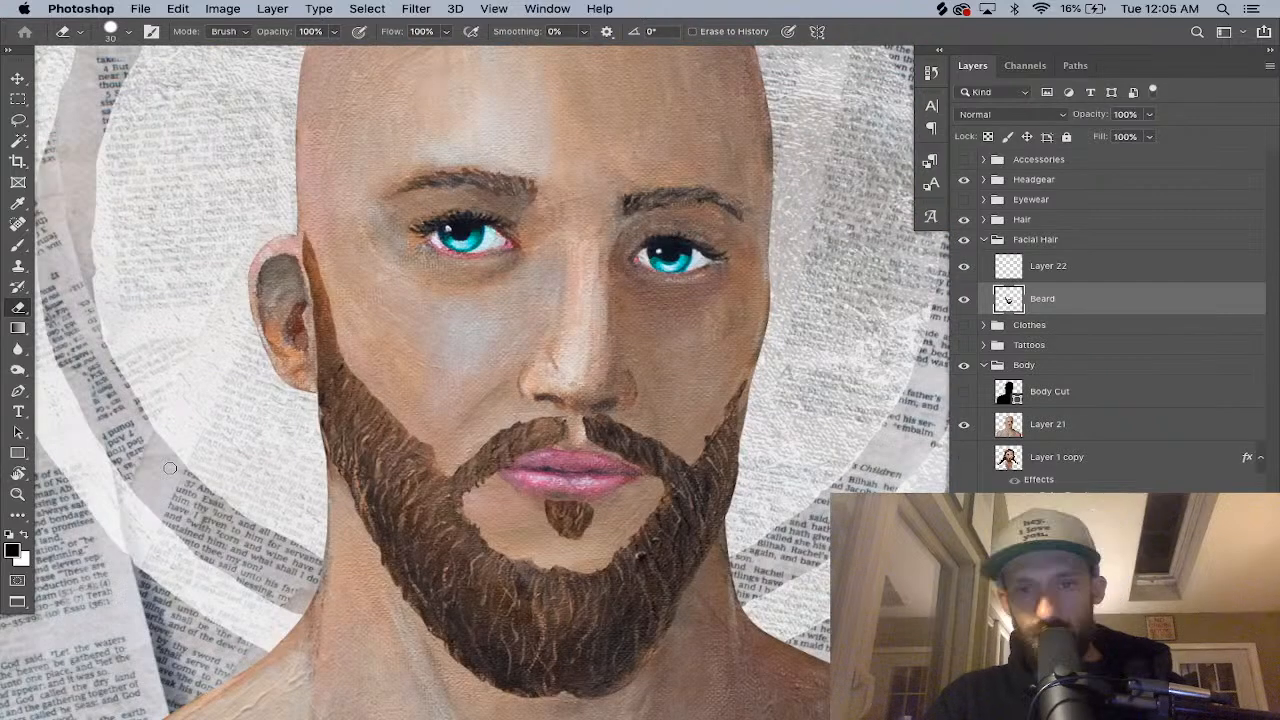
Extend the opposite sideburn to the cheek's outer edge with cloned beard hair and erase the excess over the background.
key("super+plus")
left_click_drag(410, 460, 34, 392)
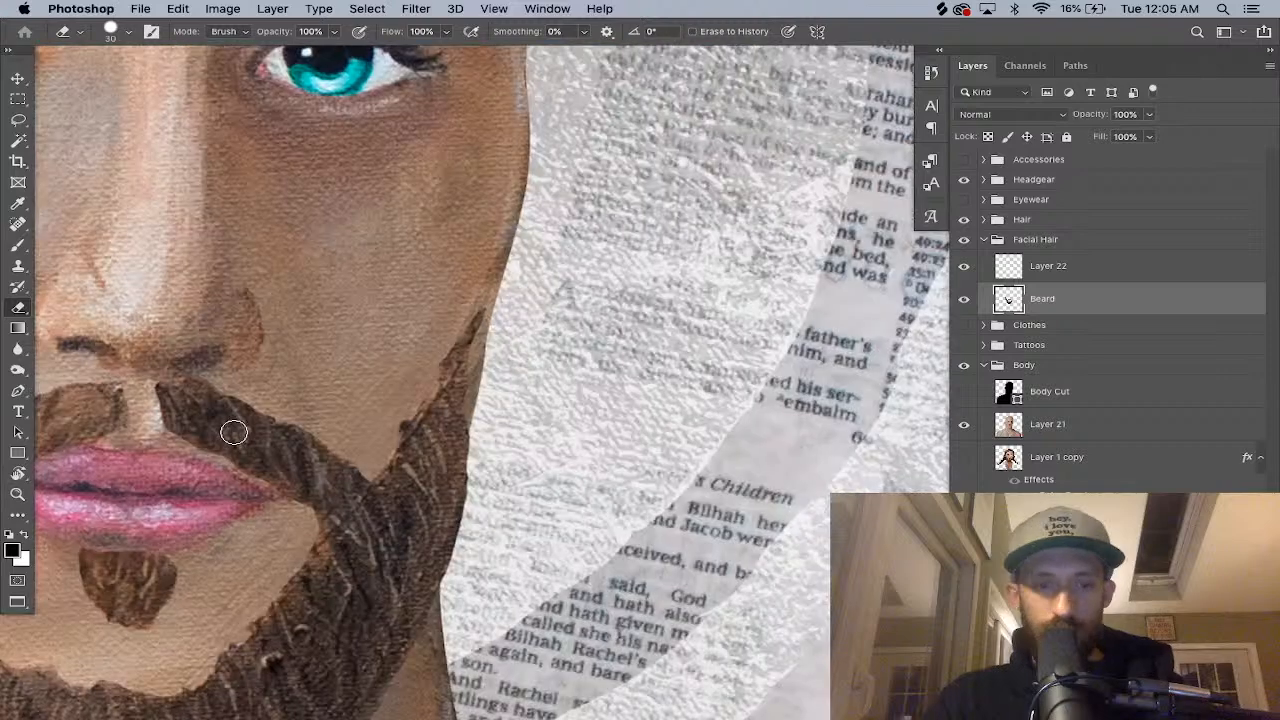
key("s")
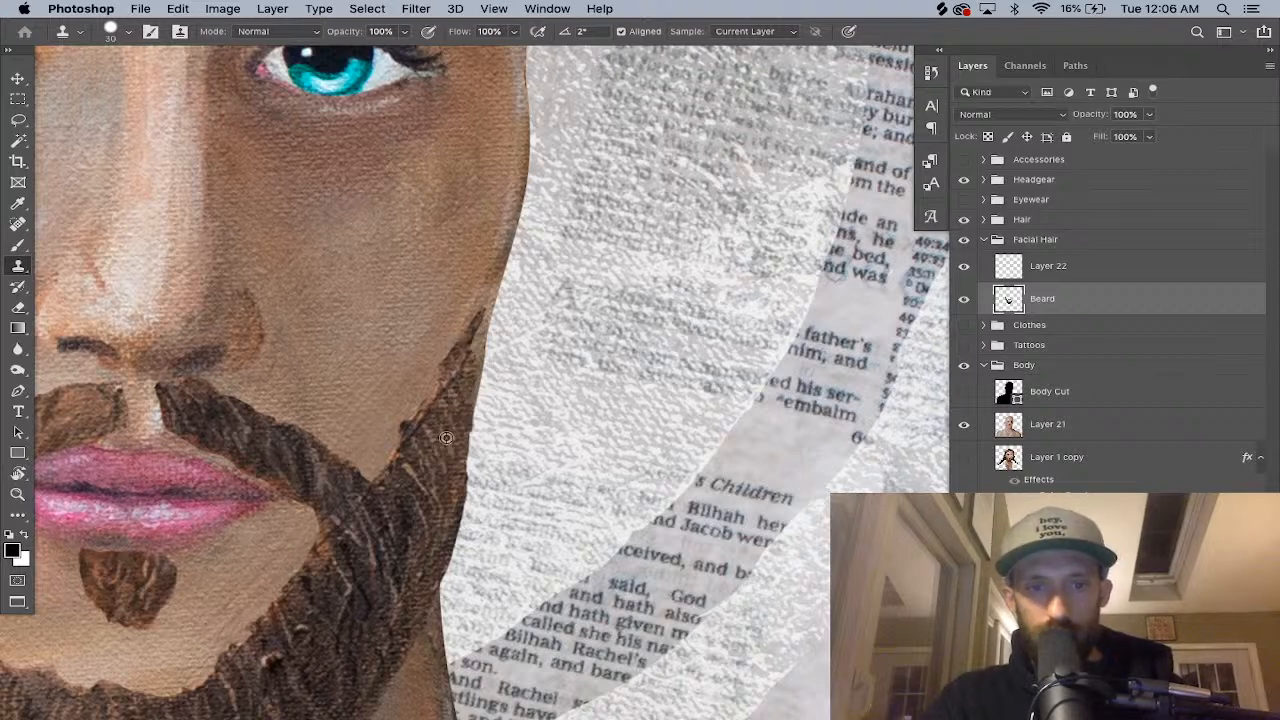
mouse_move(462, 402)
left_mouse_down()
mouse_move(468, 350)
mouse_move(492, 310)
left_mouse_up()
key("e")
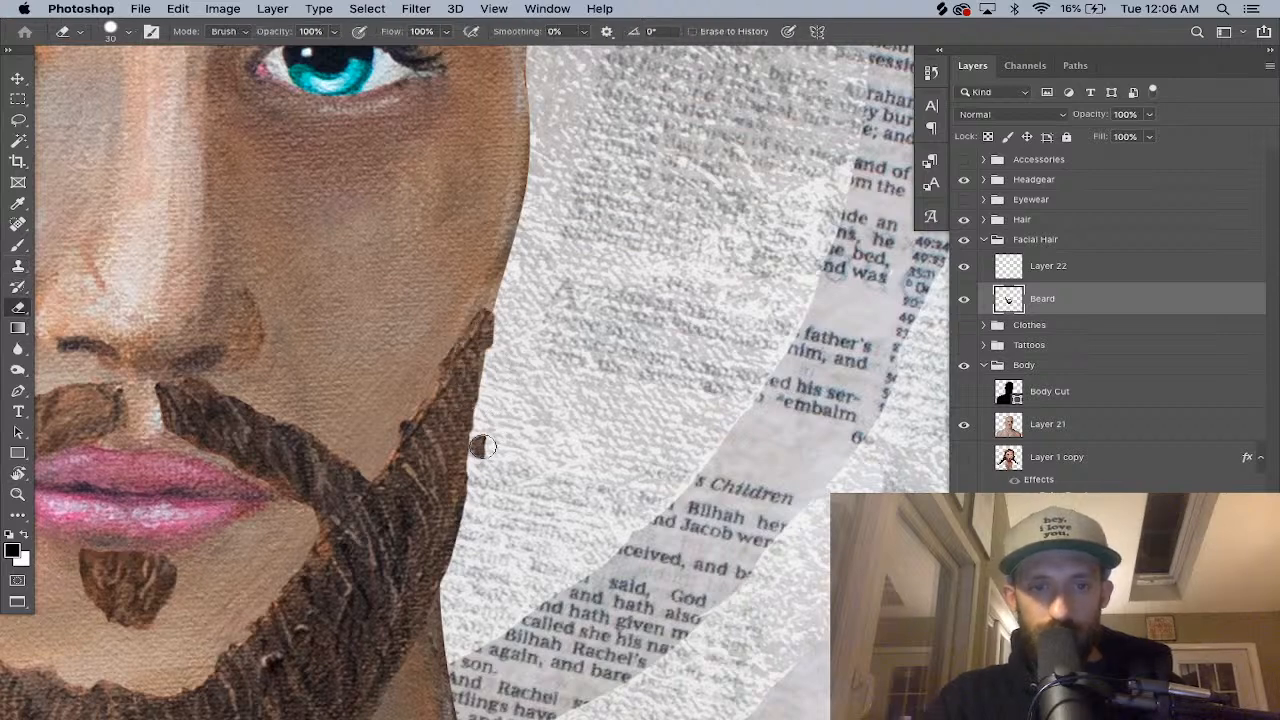
mouse_move(483, 443)
left_mouse_down()
mouse_move(520, 279)
mouse_move(513, 329)
mouse_move(614, 306)
mouse_move(658, 242)
left_mouse_up()
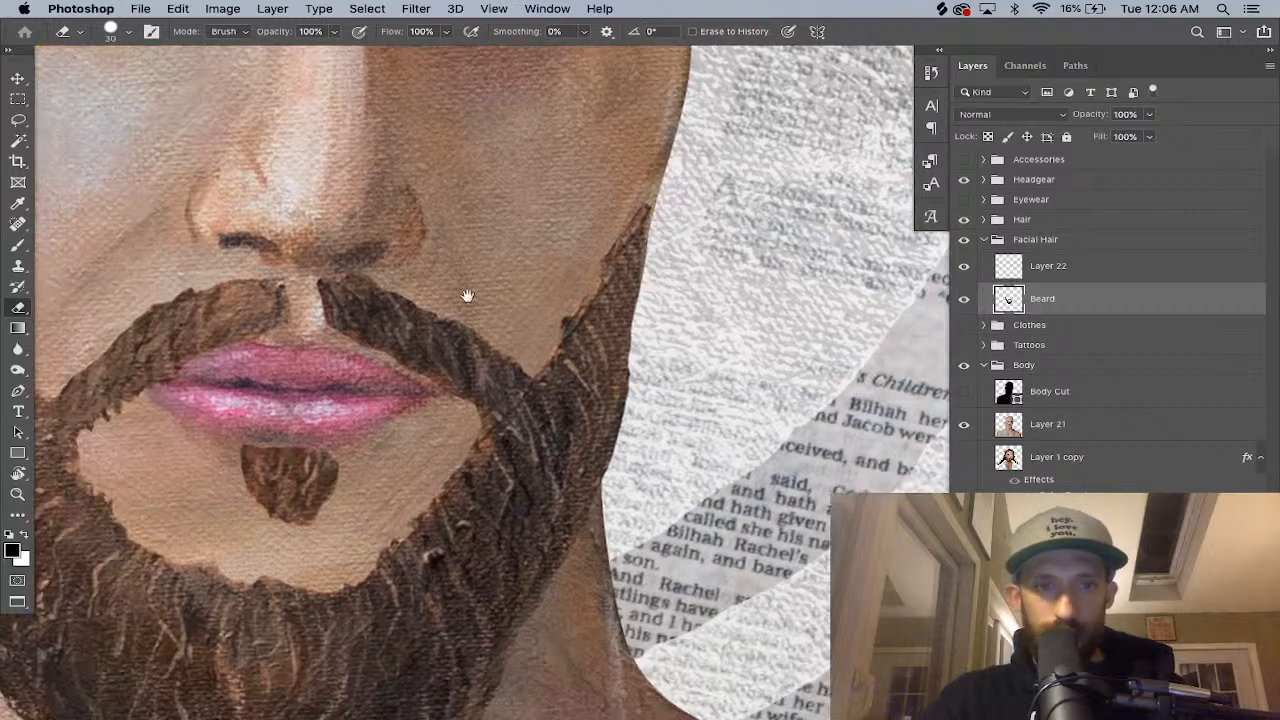
Apply a slight custom warp to the Beard layer at the moustache half on the shaded side of the face.
left_click_drag(466, 296, 636, 263)
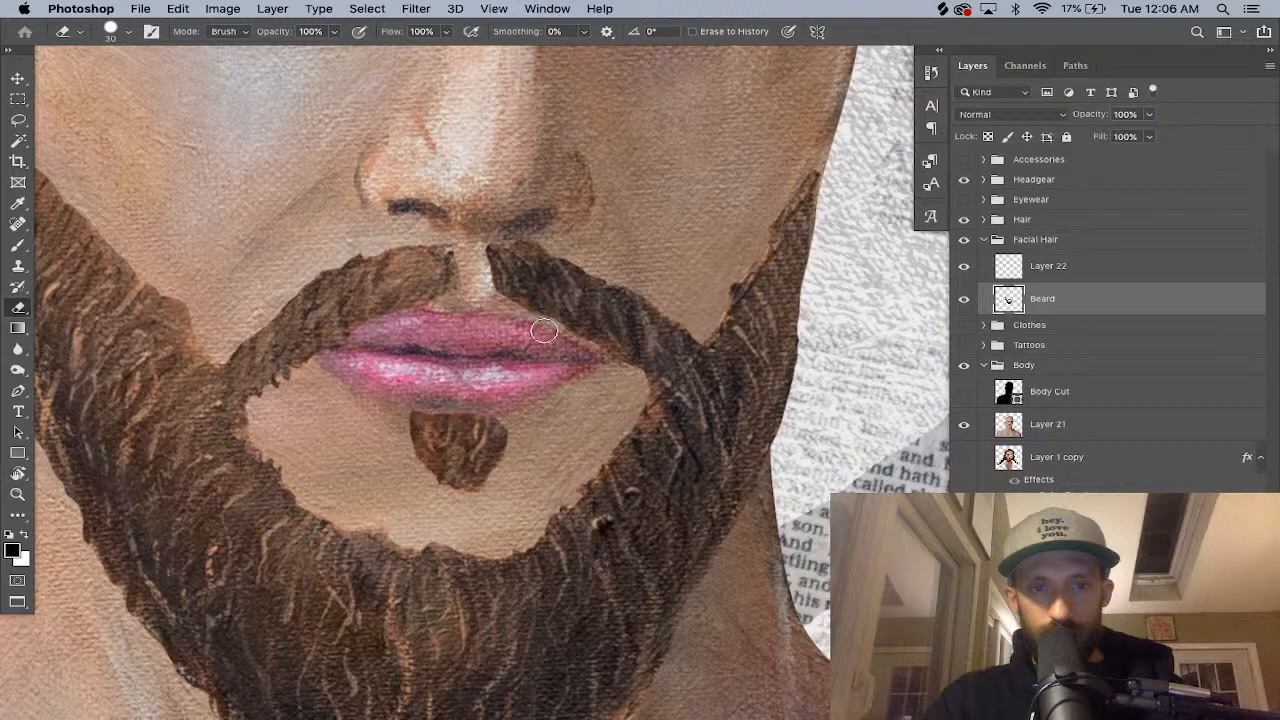
key("super+t")
right_click(538, 290)
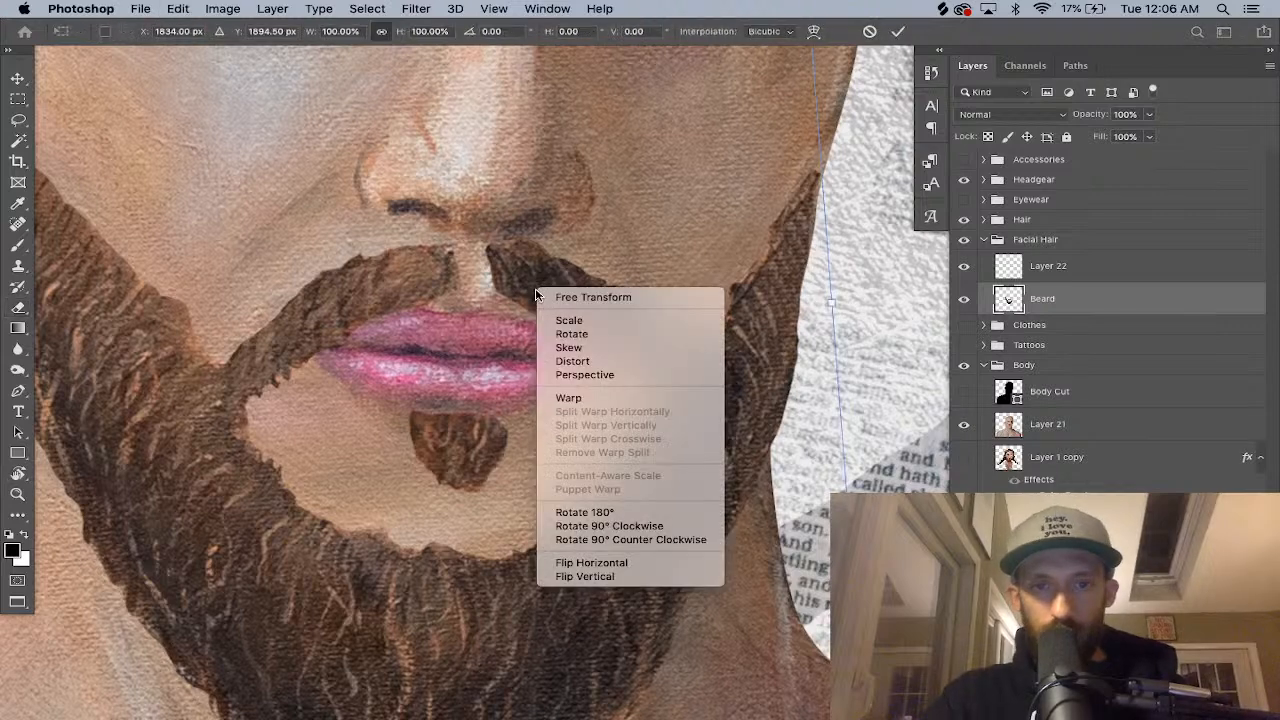
left_click(568, 398)
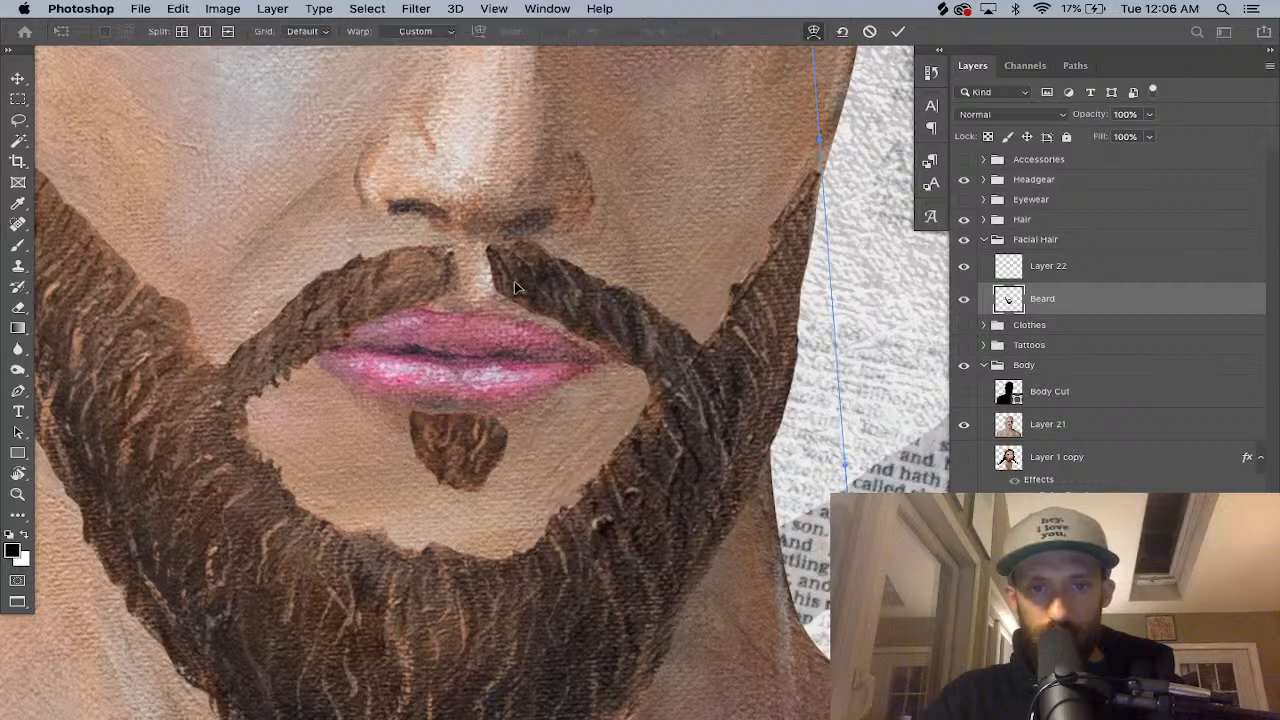
left_click_drag(514, 282, 514, 283)
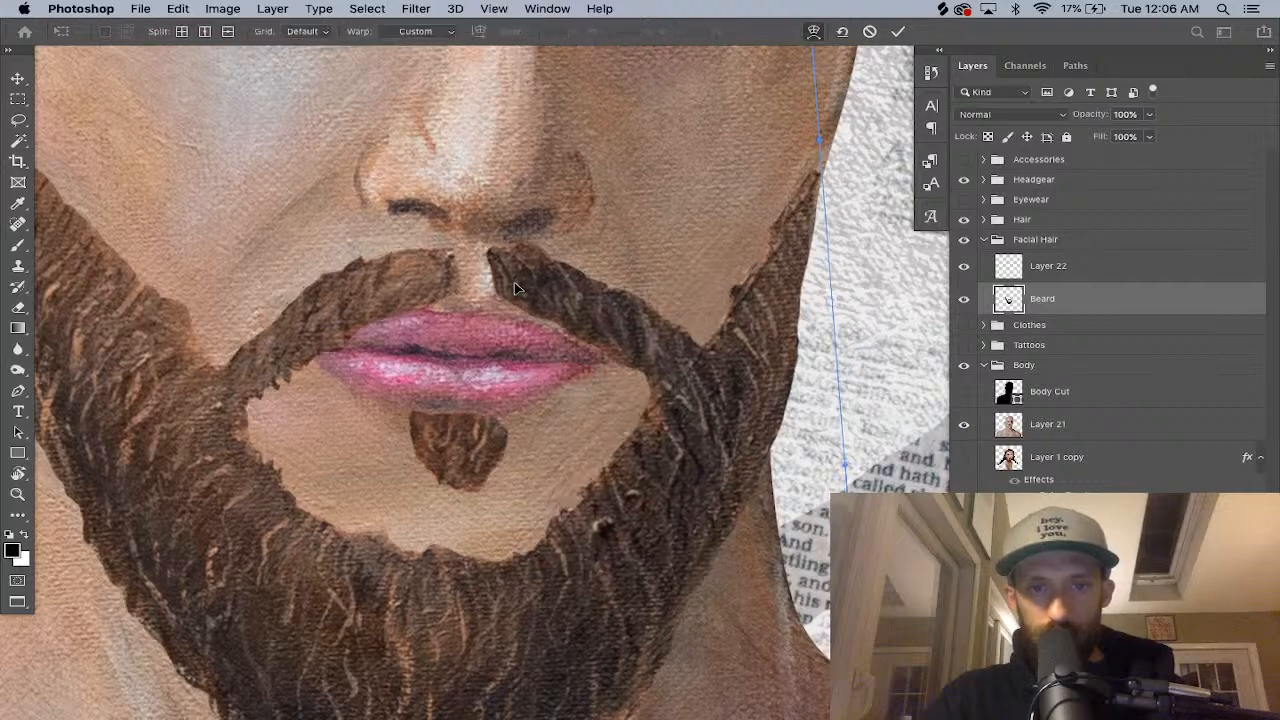
key("Return")
key("super+minus")
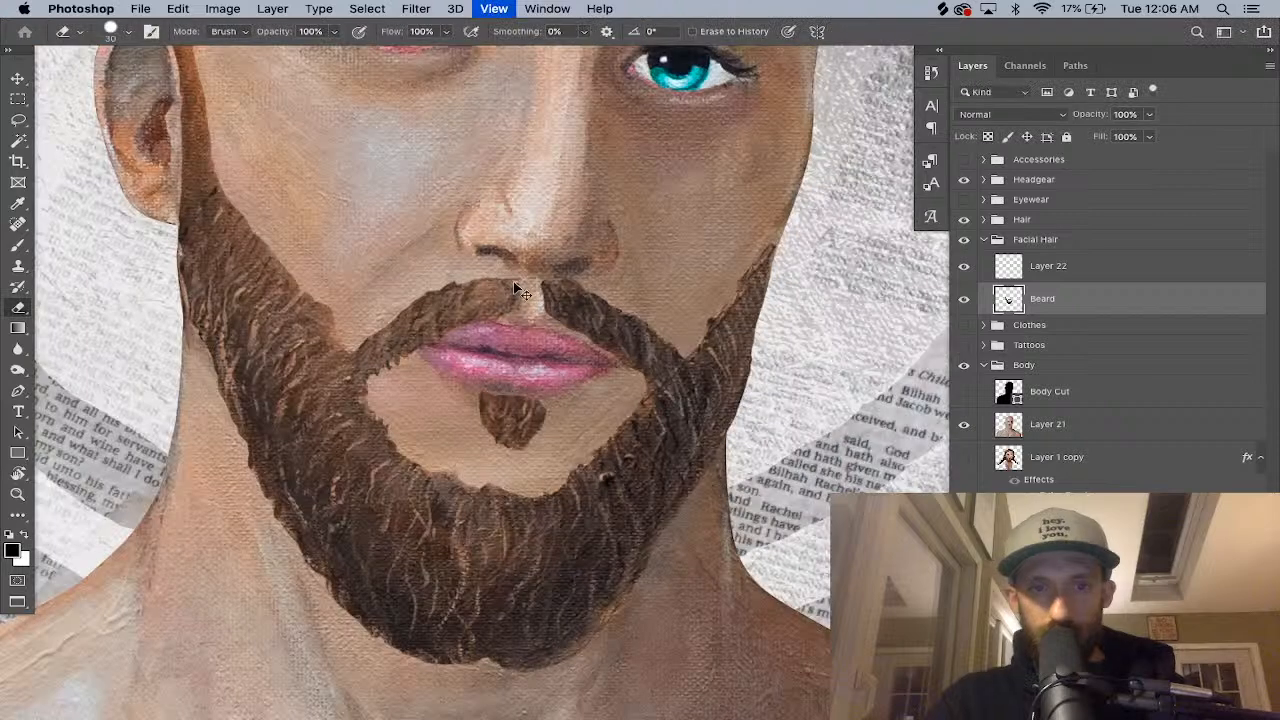
key("super+minus")
key("super+plus")
key("super+plus")
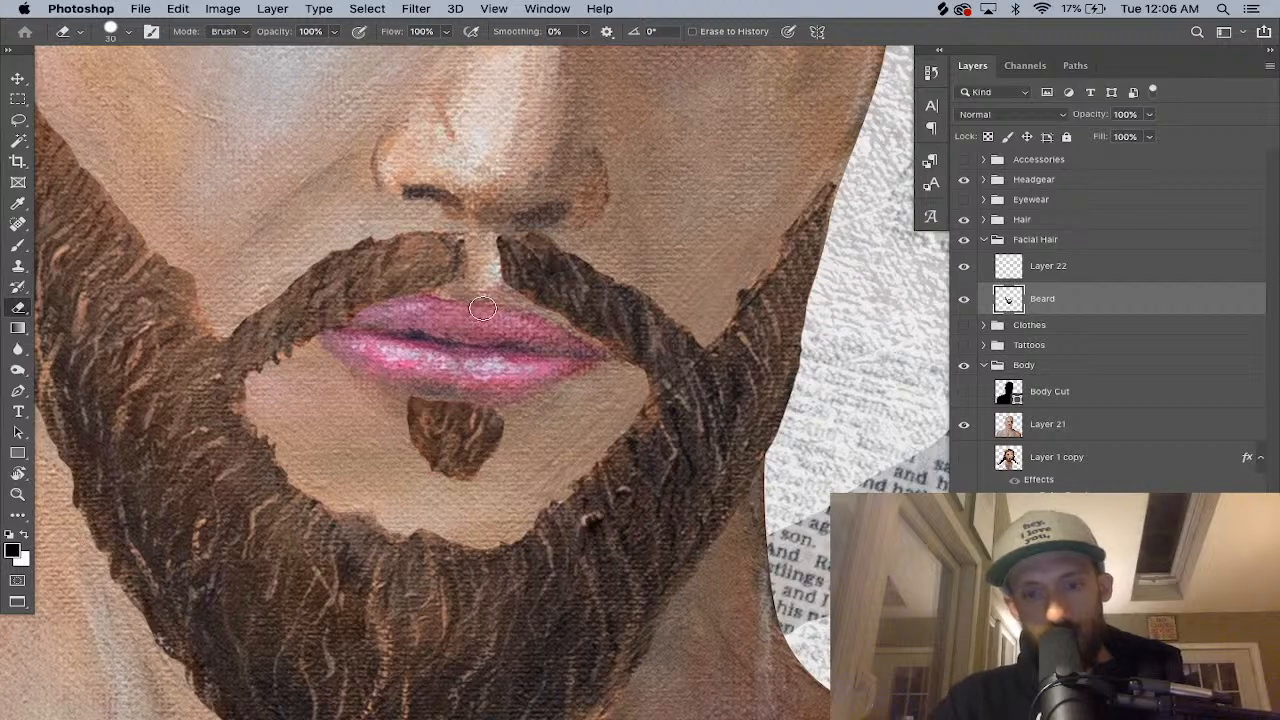
Lasso the moustache half on the shaded side of the face and cut it onto its own layer.
key("l")
mouse_move(522, 207)
left_mouse_down()
mouse_move(687, 255)
mouse_move(716, 288)
mouse_move(705, 350)
mouse_move(640, 401)
mouse_move(621, 400)
mouse_move(501, 313)
mouse_move(480, 277)
mouse_move(485, 210)
left_mouse_up()
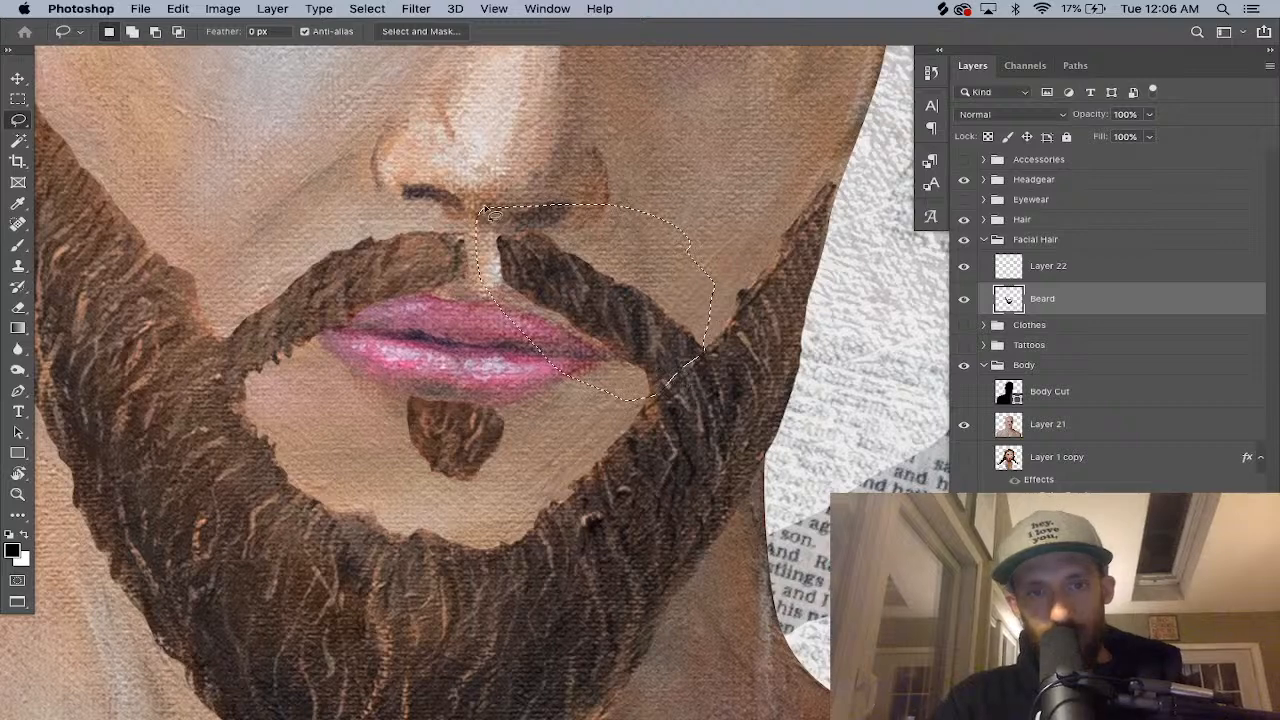
key("super+v")
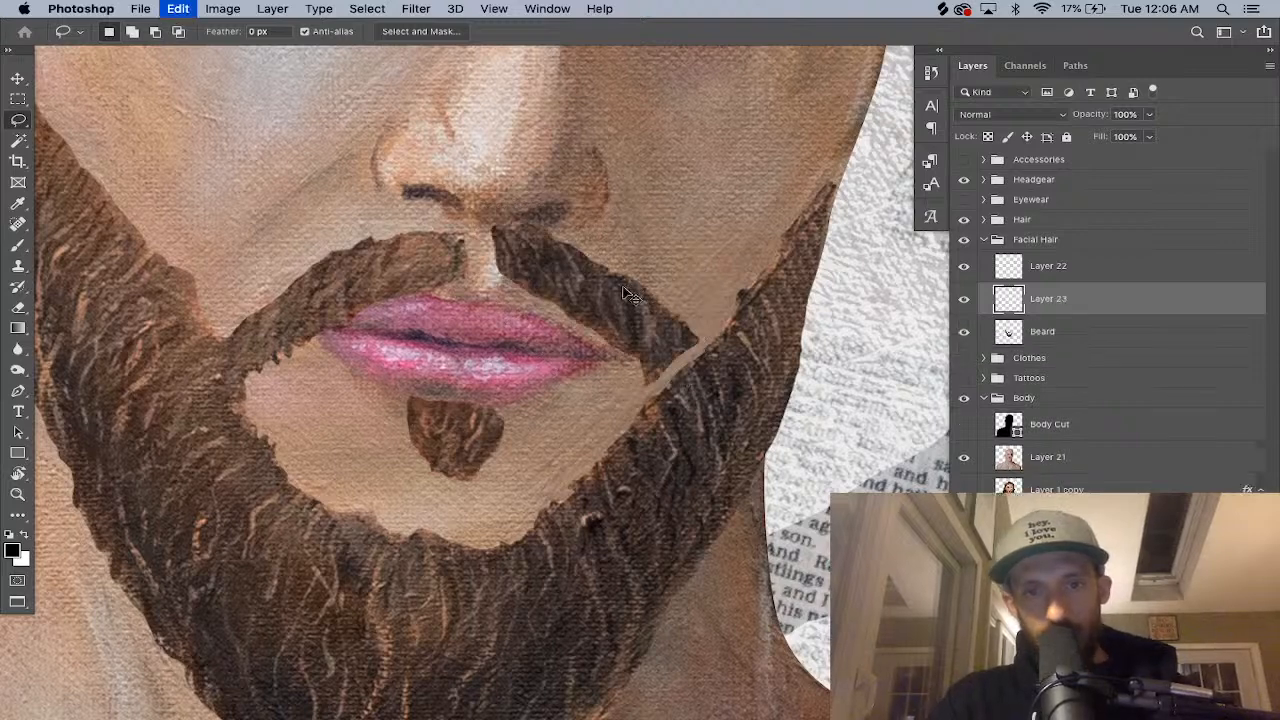
Move the separated moustache half back against the beard, rotate it -1.28° and nudge it slightly downward.
key("super+t")
left_click_drag(623, 293, 627, 305)
left_click_drag(760, 246, 760, 241)
key("Down")
key("Down")
key("Down")
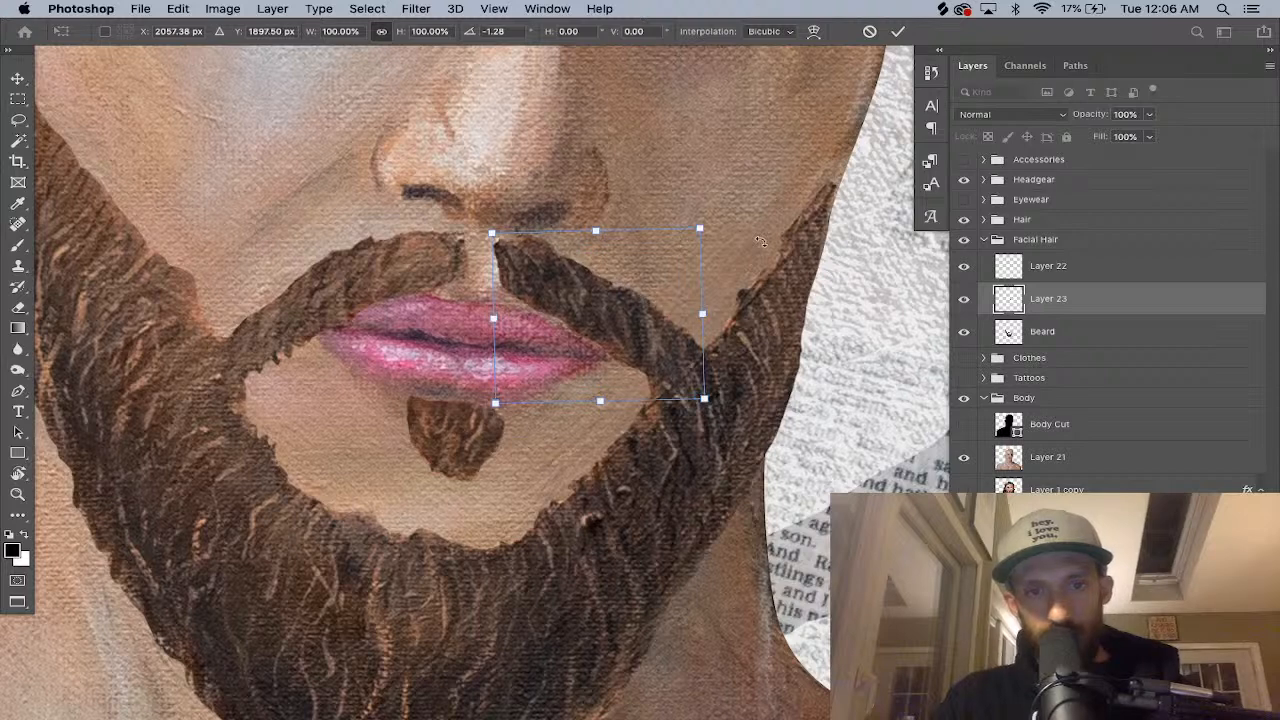
key("Return")
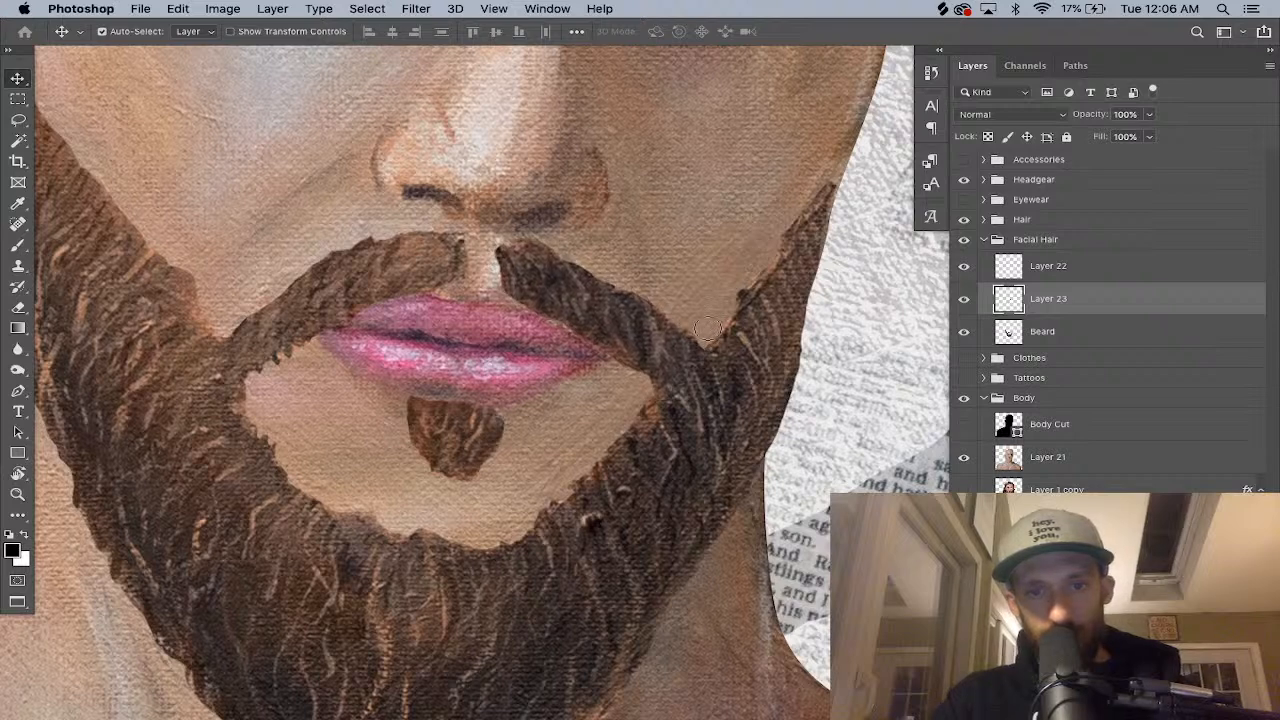
Examine how the repositioned moustache half joins the beard and balances with the whole face.
key("e")
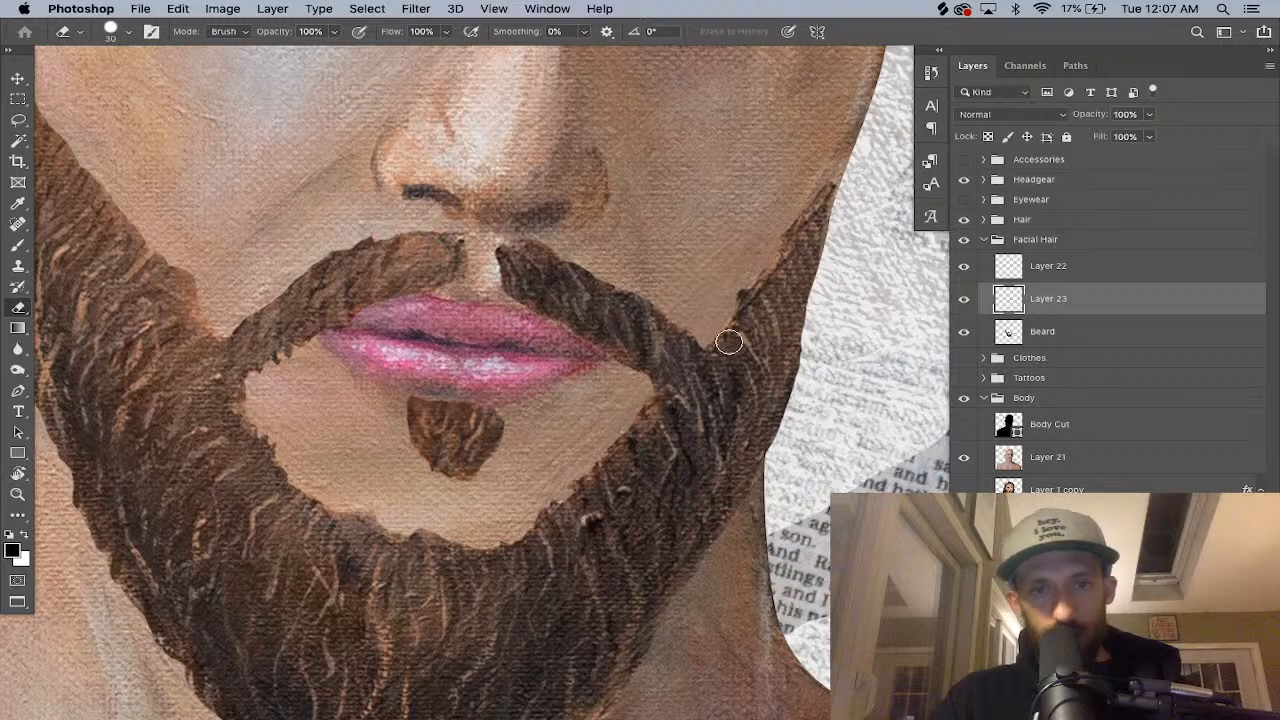
key("super+minus")
key("super+minus")
key("super+minus")
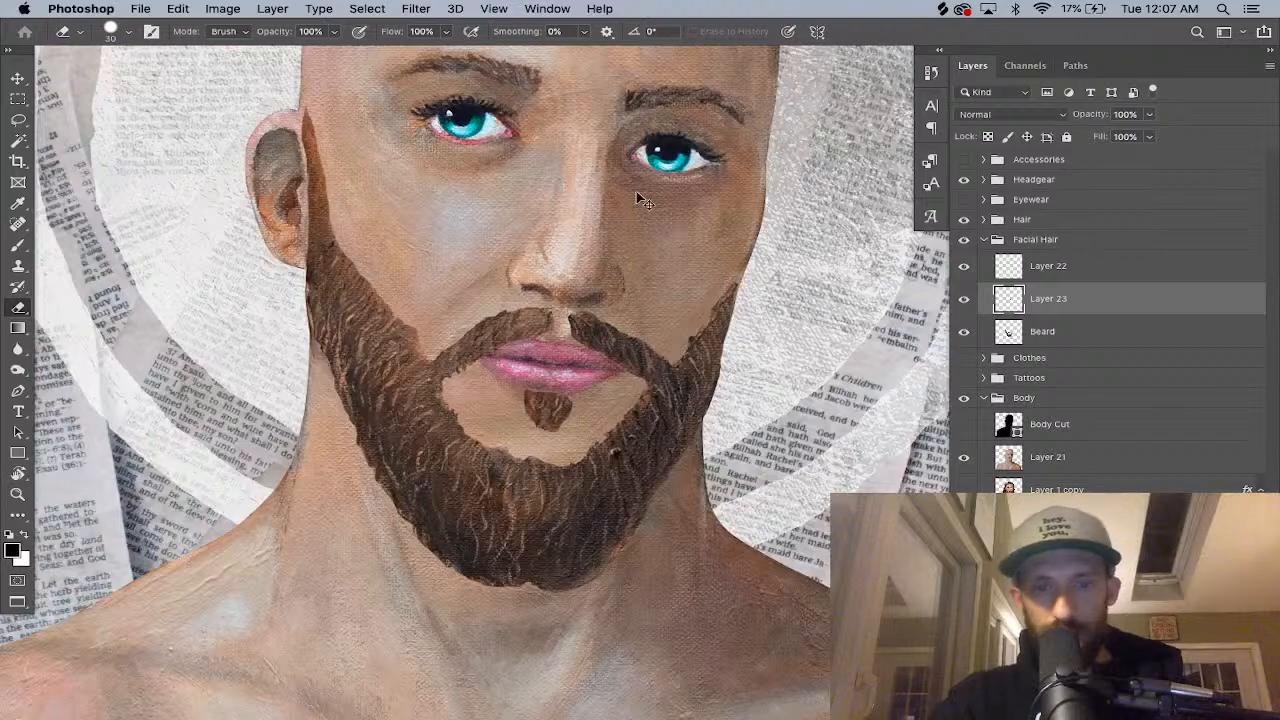
key("super+plus")
key("super+plus")
key("super+plus")
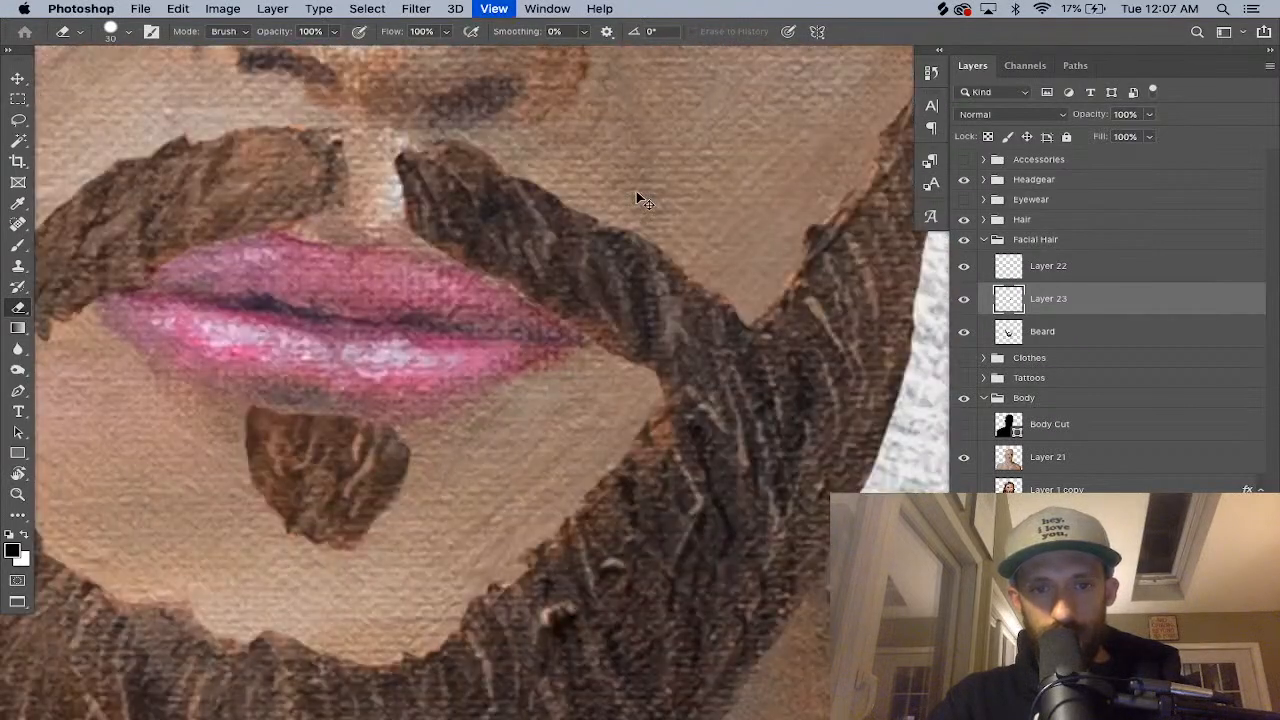
key("super+minus")
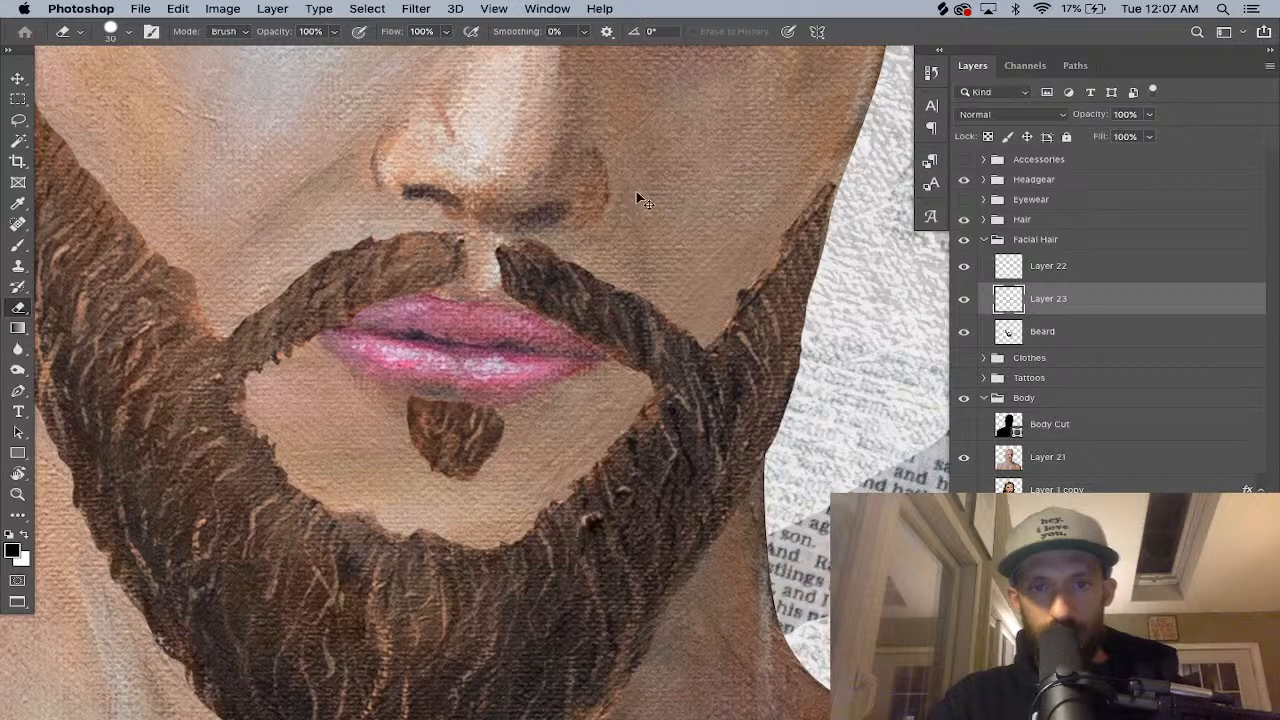
key("super+t")
left_click_drag(690, 168, 680, 158)
key("Escape")
Scale the separated moustache half on the shaded side of the face to 103.23%.
key("super+t")
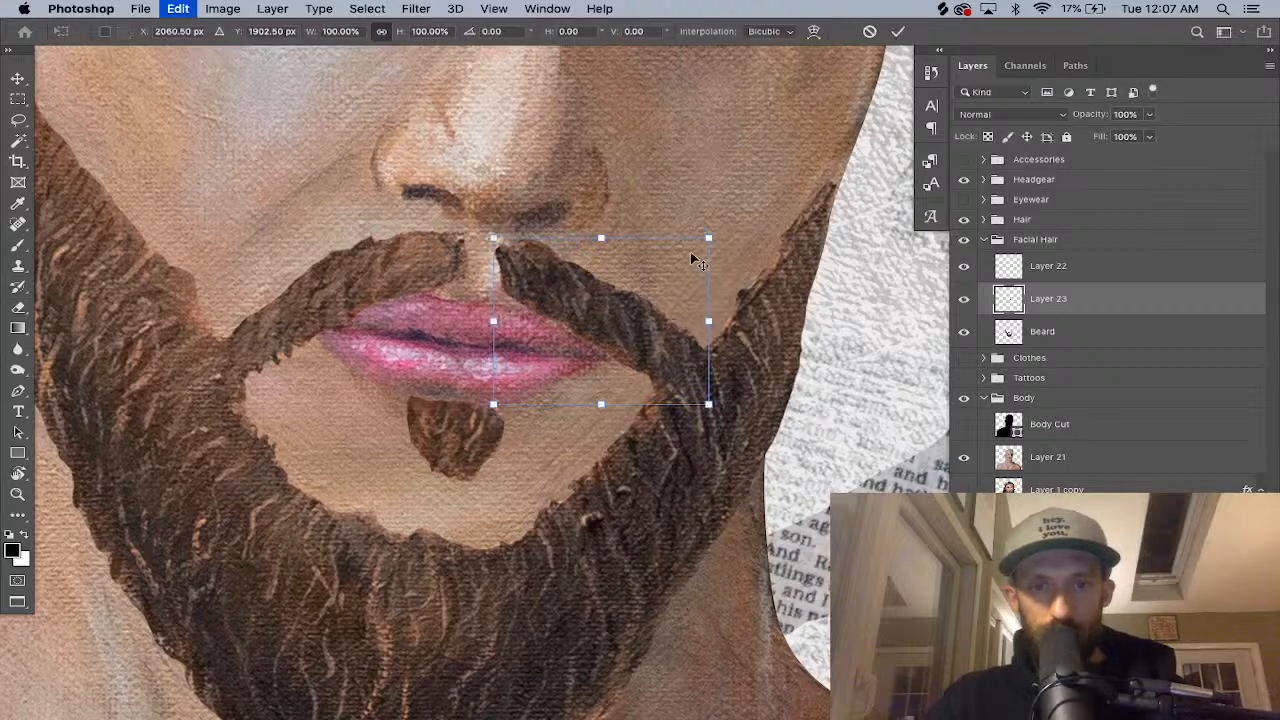
left_click_drag(708, 233, 713, 228)
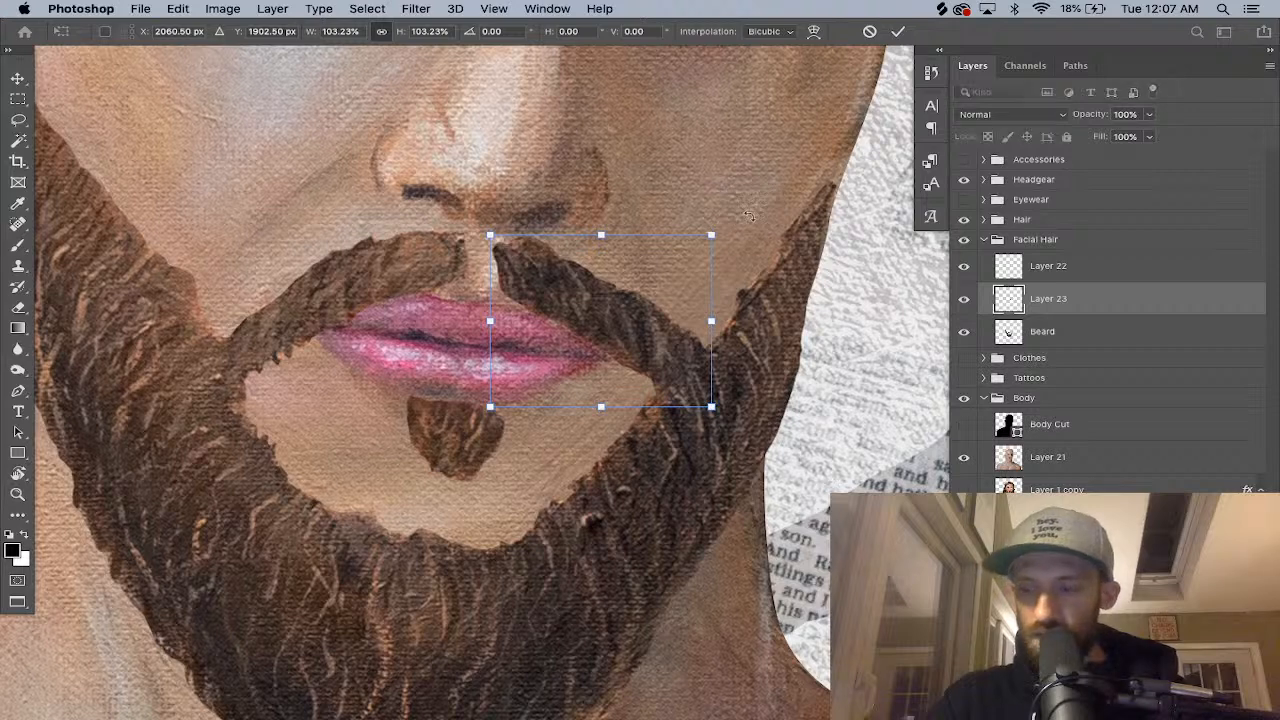
key("Return")
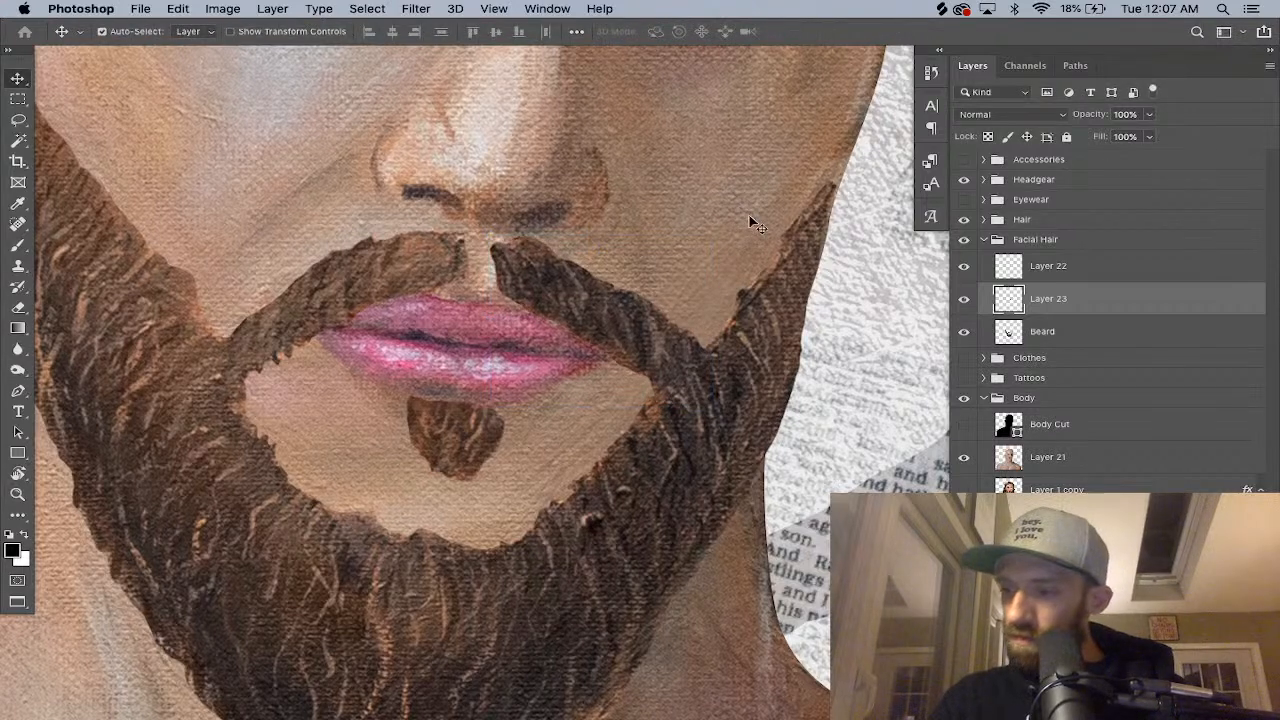
key("super+t")
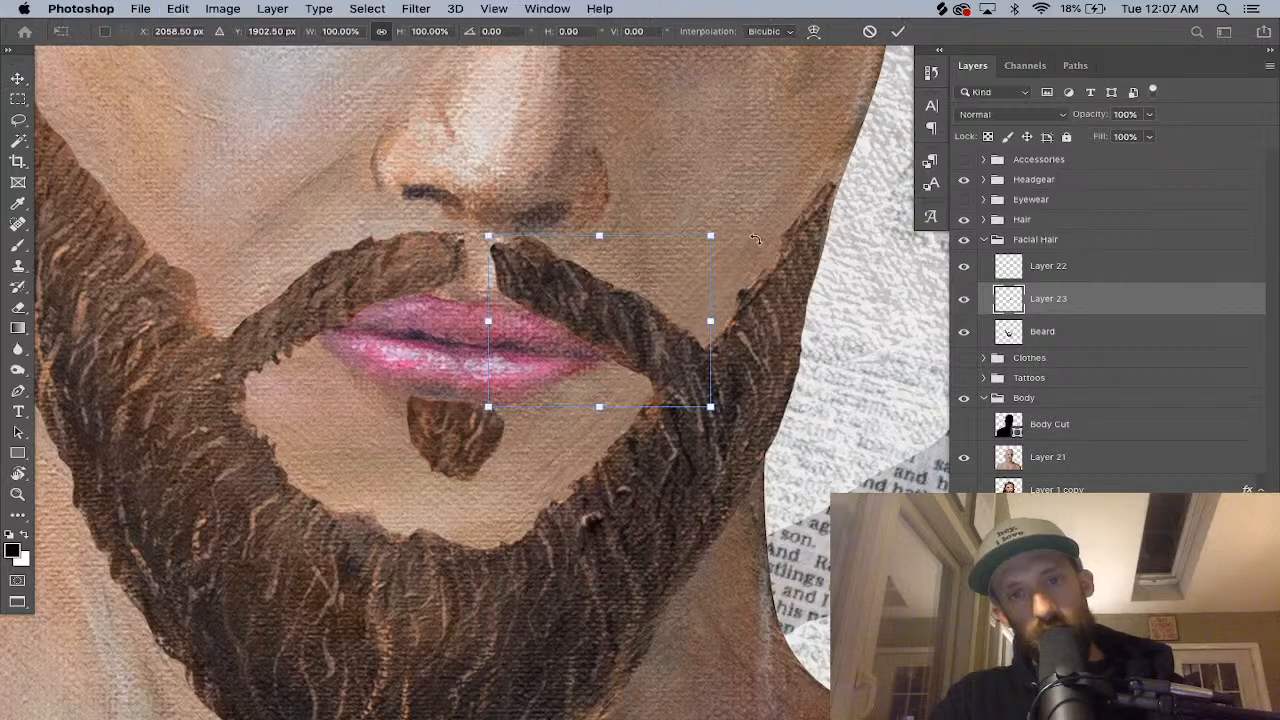
key("Return")
Try erasing along the lower edge of the separated moustache half near the corner of the lips, and undo it.
key("e")
mouse_move(568, 338)
left_mouse_down()
mouse_move(595, 340)
mouse_move(588, 356)
left_mouse_up()
key("super+z")
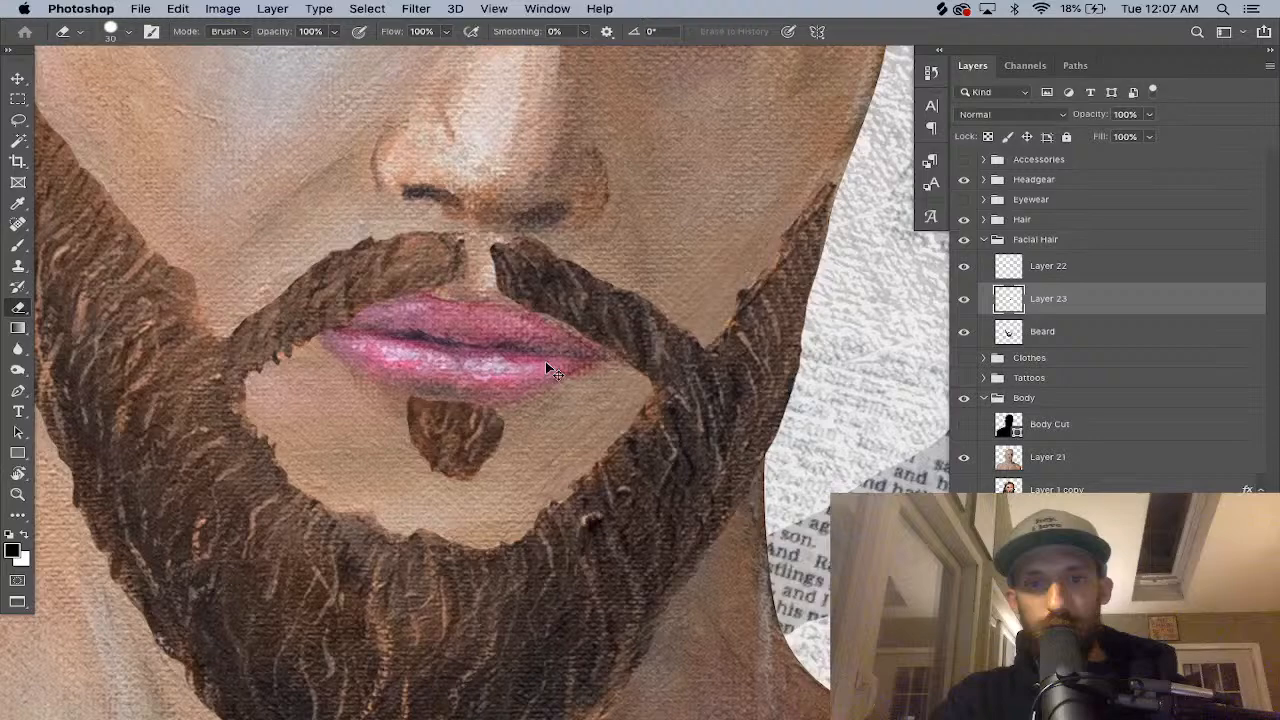
Rotate the separated moustache half 0.86° and nudge it slightly up and toward the shaded cheek.
key("super+minus")
key("super+minus")
key("super+plus")
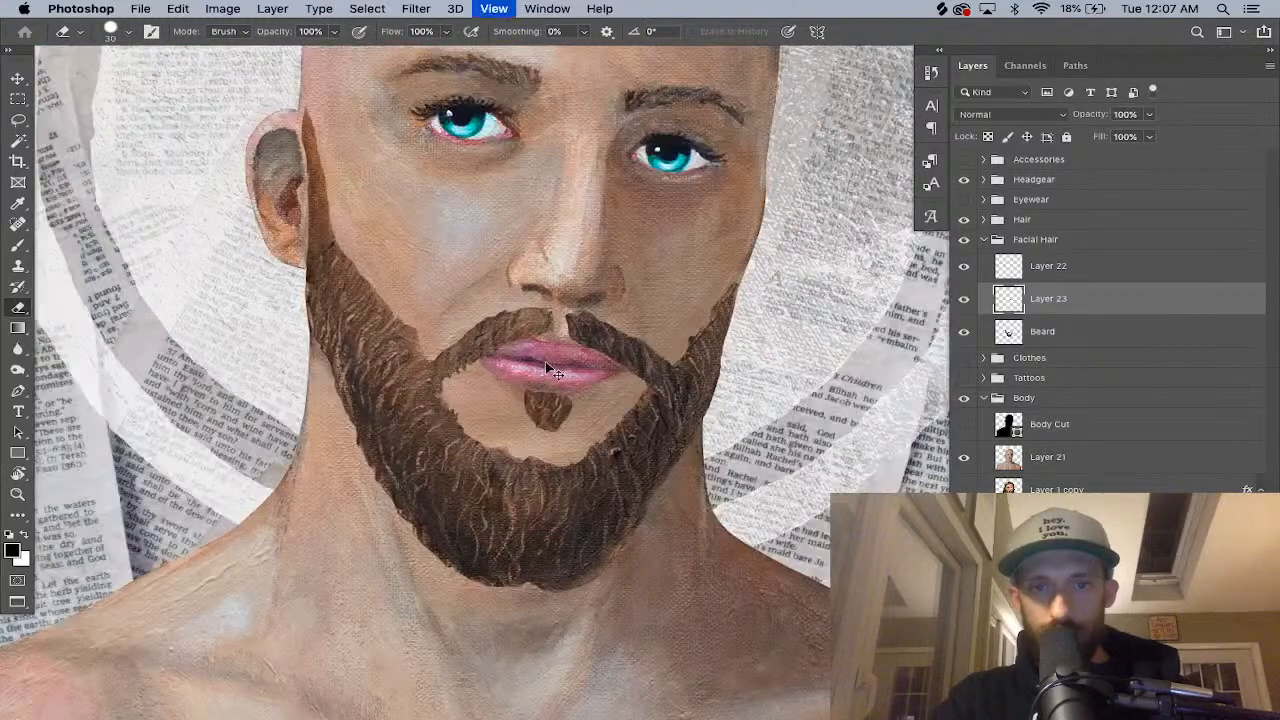
key("super+plus")
key("super+t")
left_click_drag(746, 266, 742, 269)
key("Up")
key("Up")
key("Up")
key("Down")
key("Right")
key("Right")
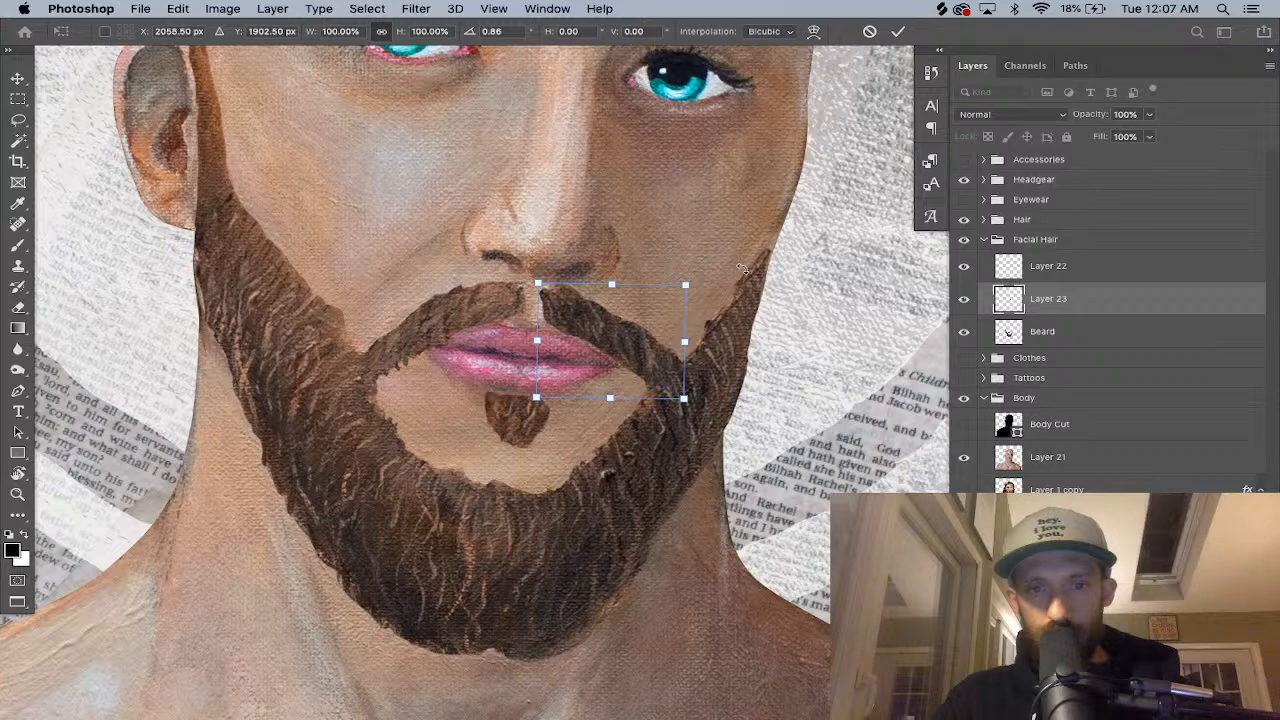
key("Return")
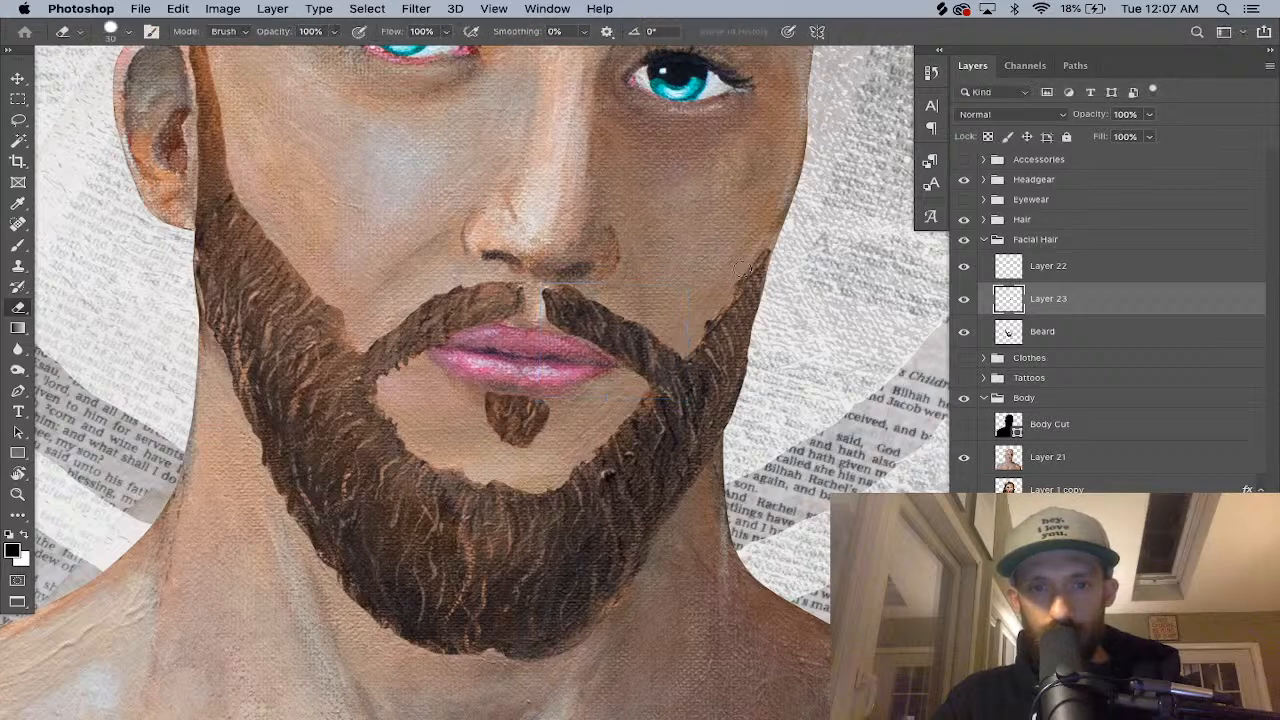
Examine the adjusted moustache up close and against the whole portrait for balance with the beard and face.
key("super+minus")
key("super+minus")
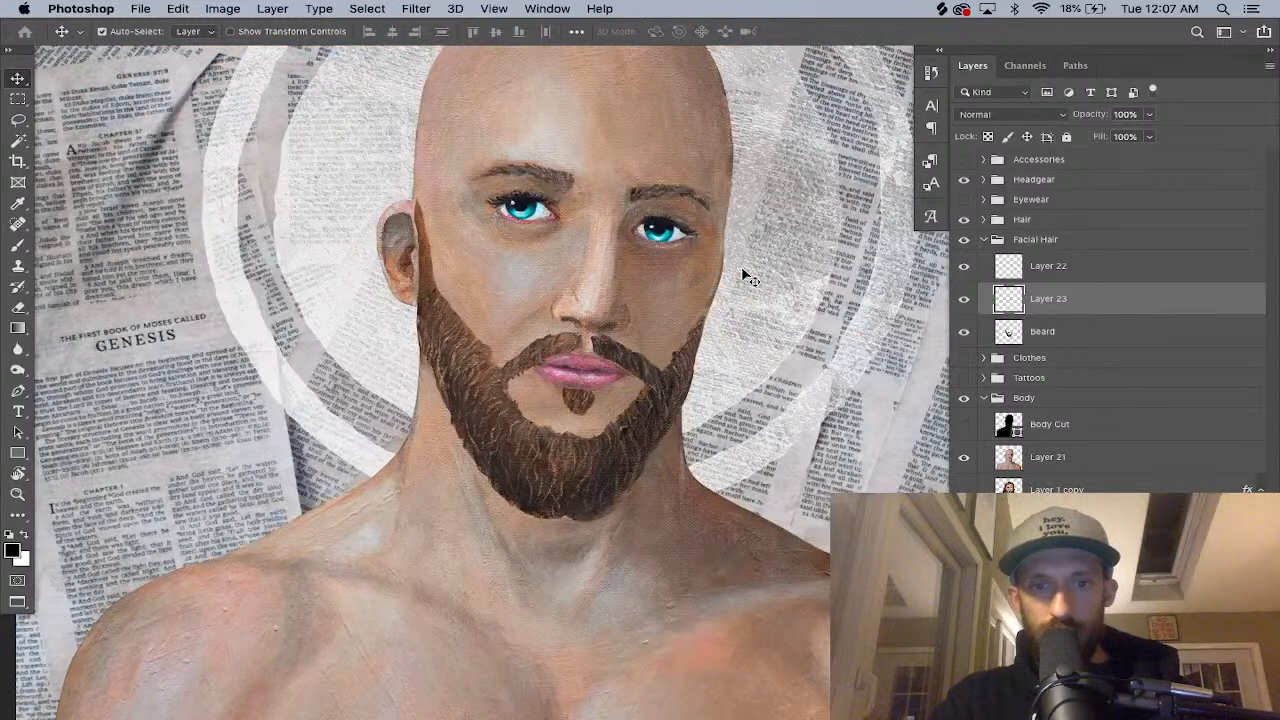
key("super+minus")
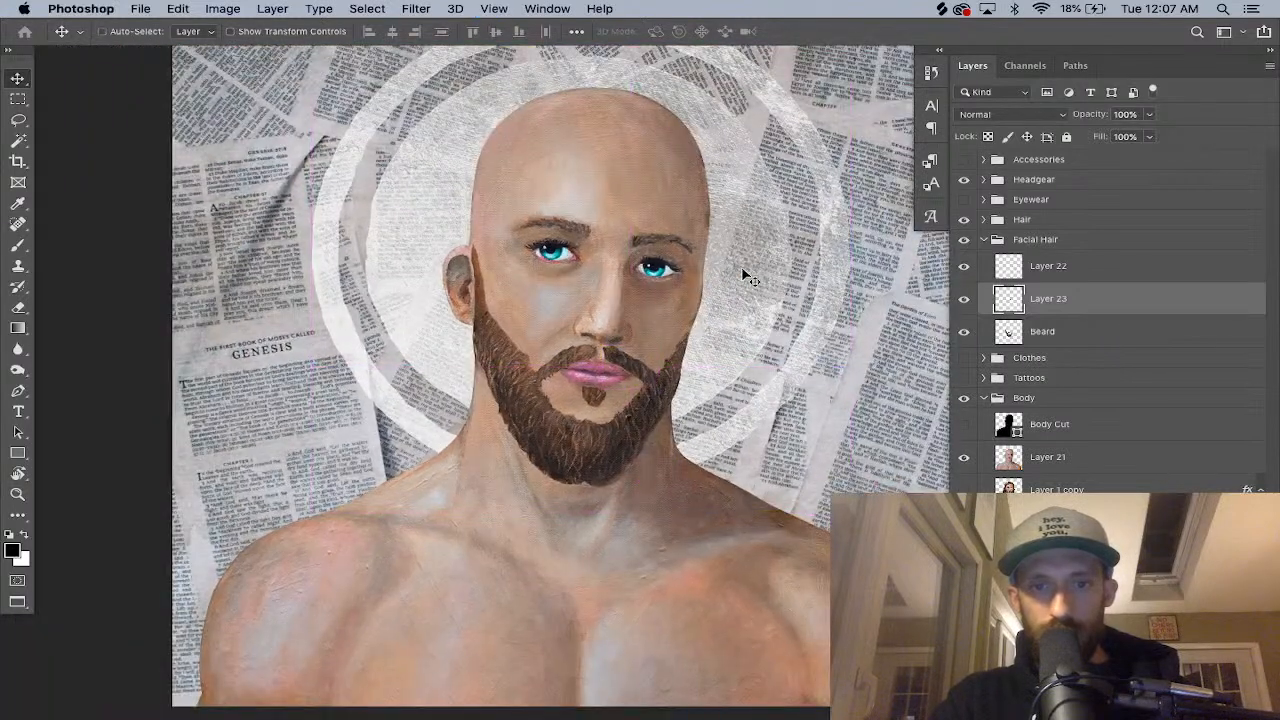
key("super+plus")
key("super+plus")
key("super+plus")
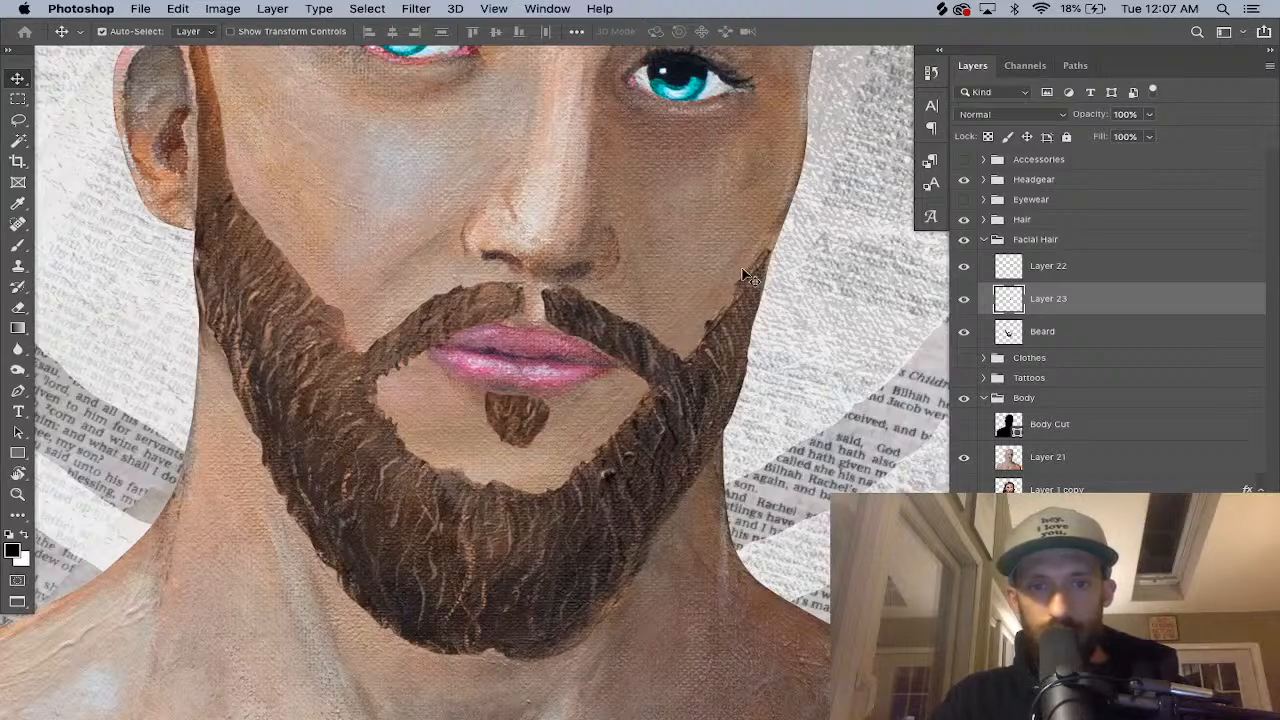
key("super+minus")
key("super+minus")
key("super+minus")
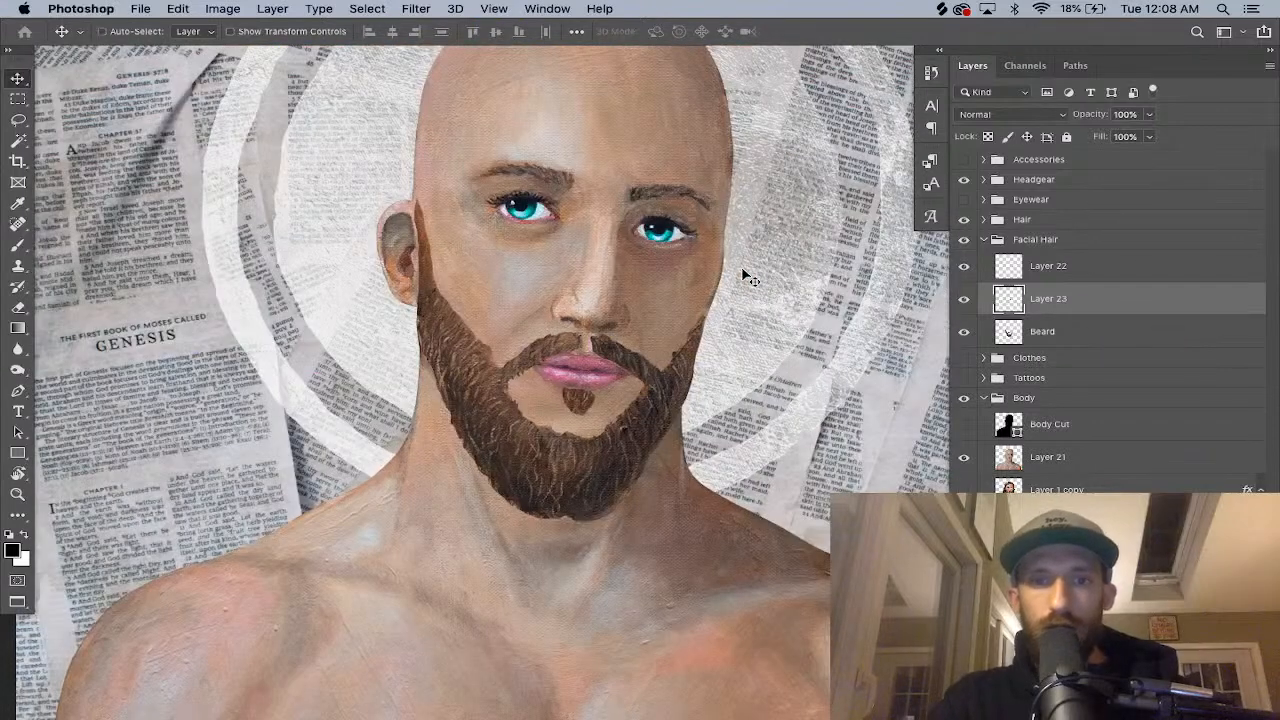
key("super+minus")
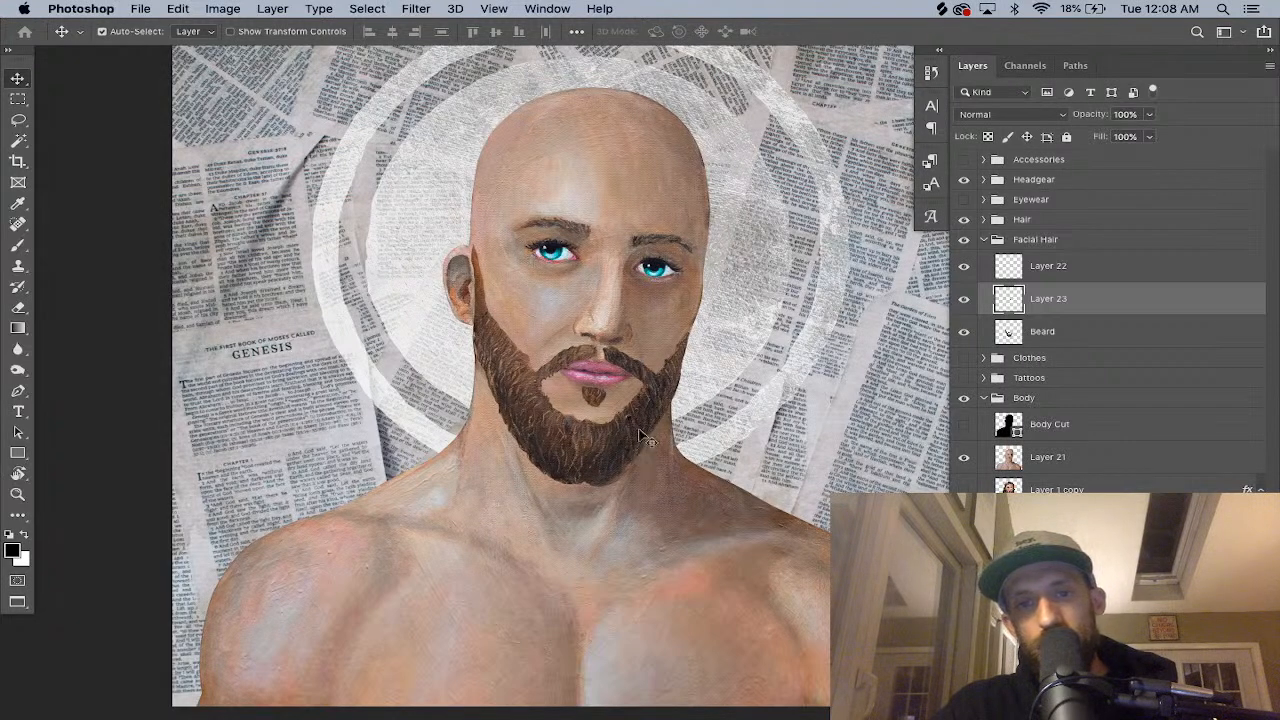
key("super+minus")
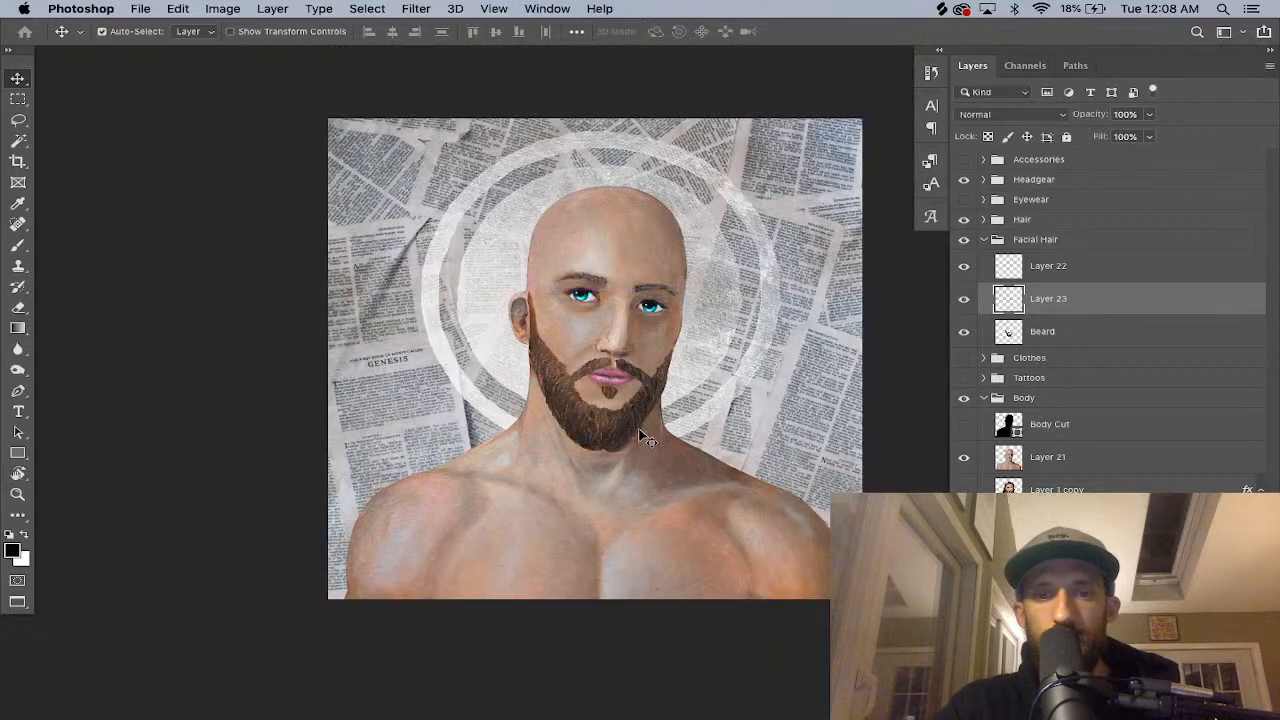
key("super+minus")
key("super+plus")
key("super+plus")
key("super+plus")
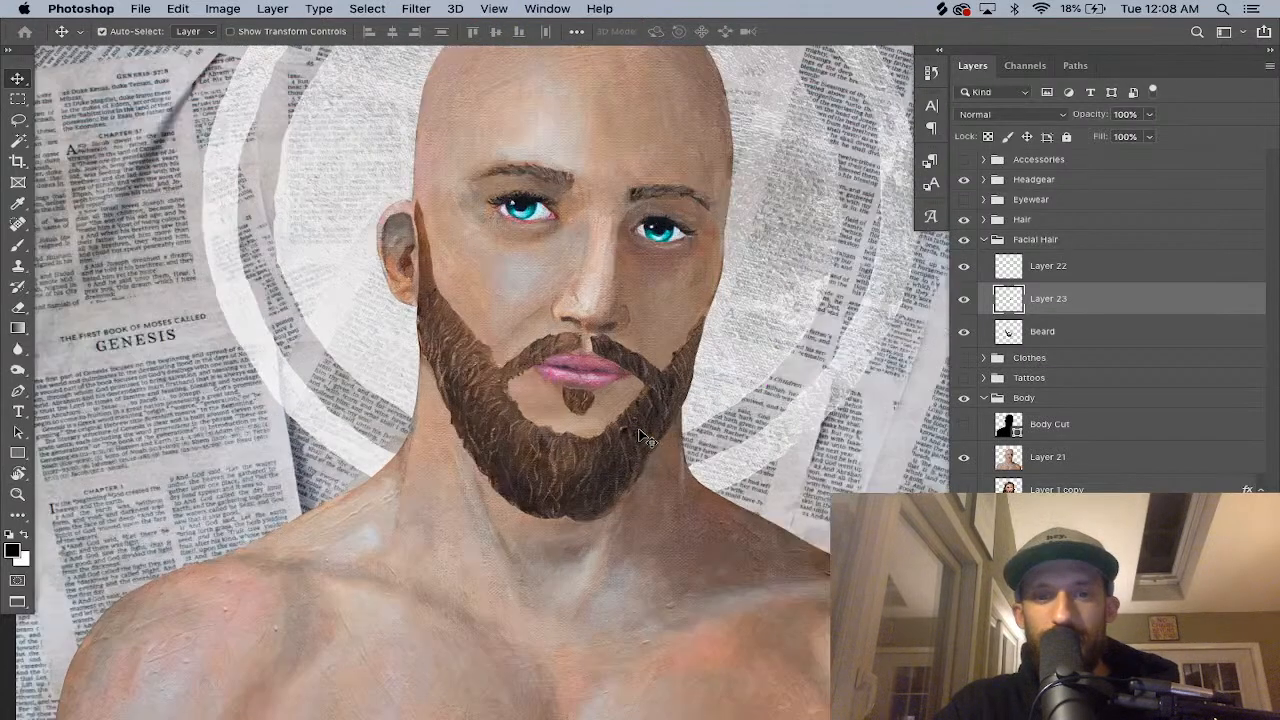
key("super+minus")
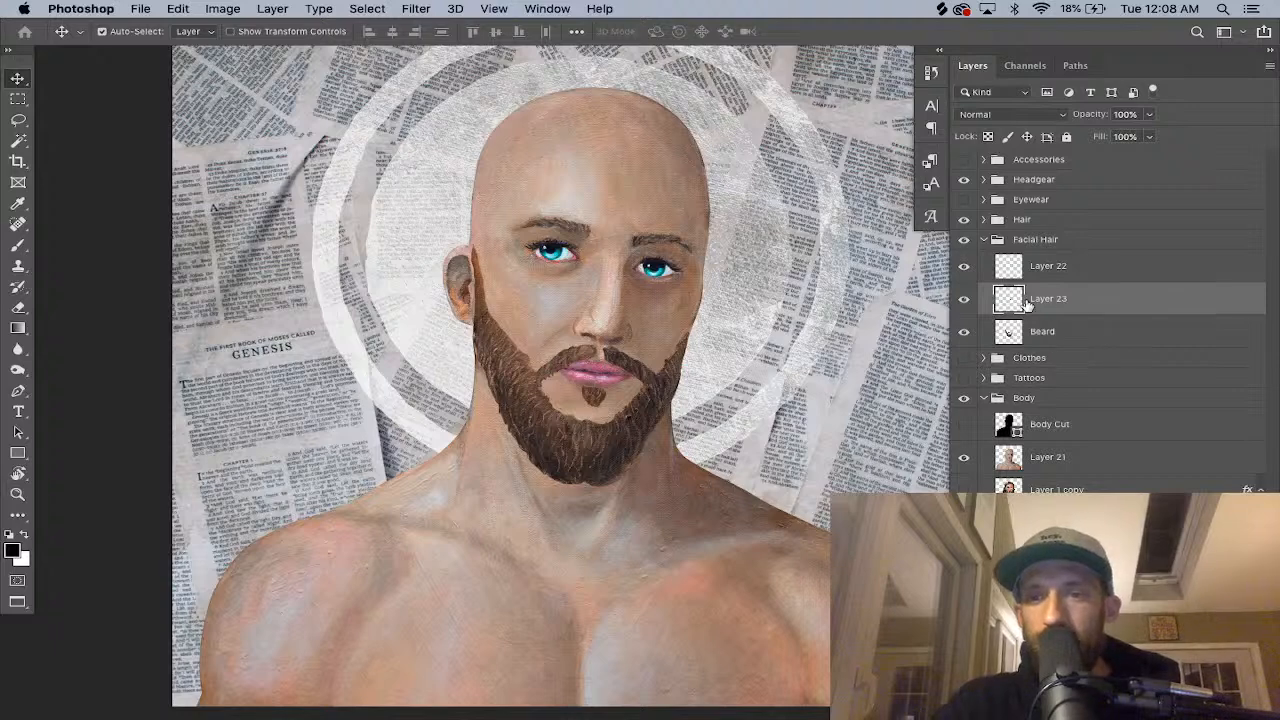
Toggle Layer 23 and Layer 22 off and on to check what each contributes to the facial hair.
left_click(964, 298)
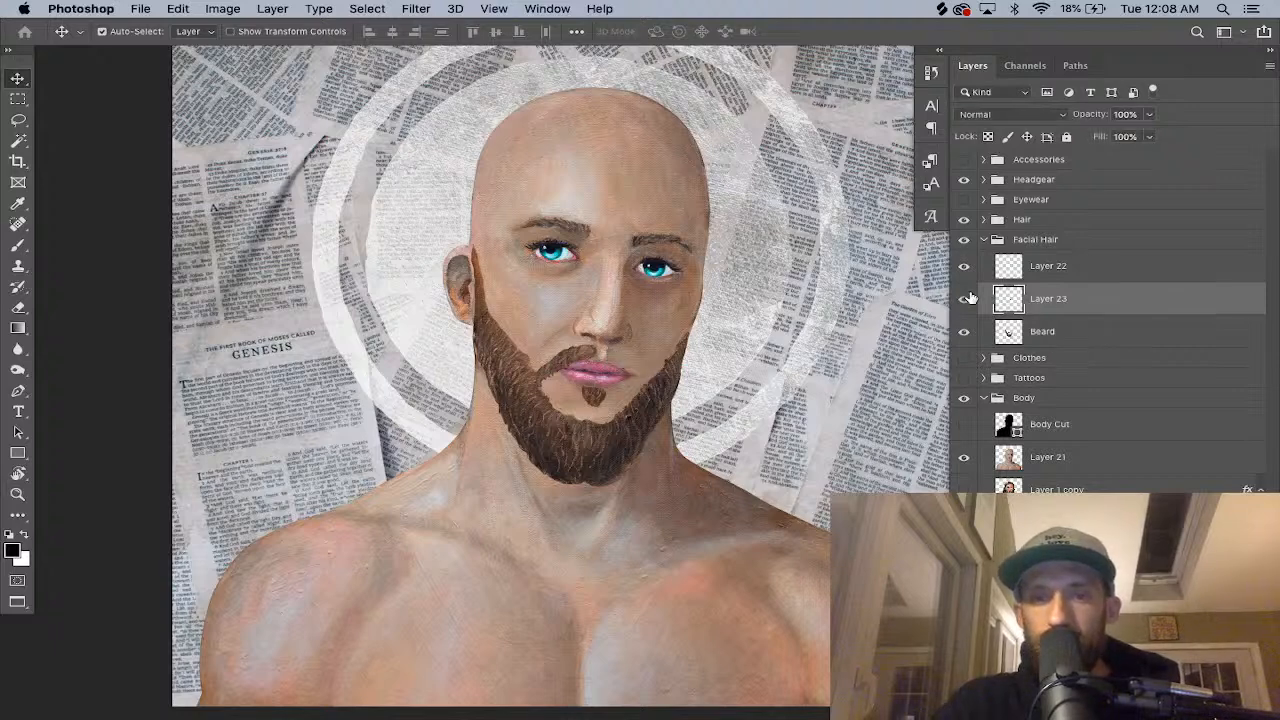
left_click(965, 298)
left_click(965, 265)
left_click(965, 265)
Compare the new face with the original long-haired portrait by temporarily hiding the Facial Hair group and Layer 21.
left_click(964, 239)
left_click(964, 489)
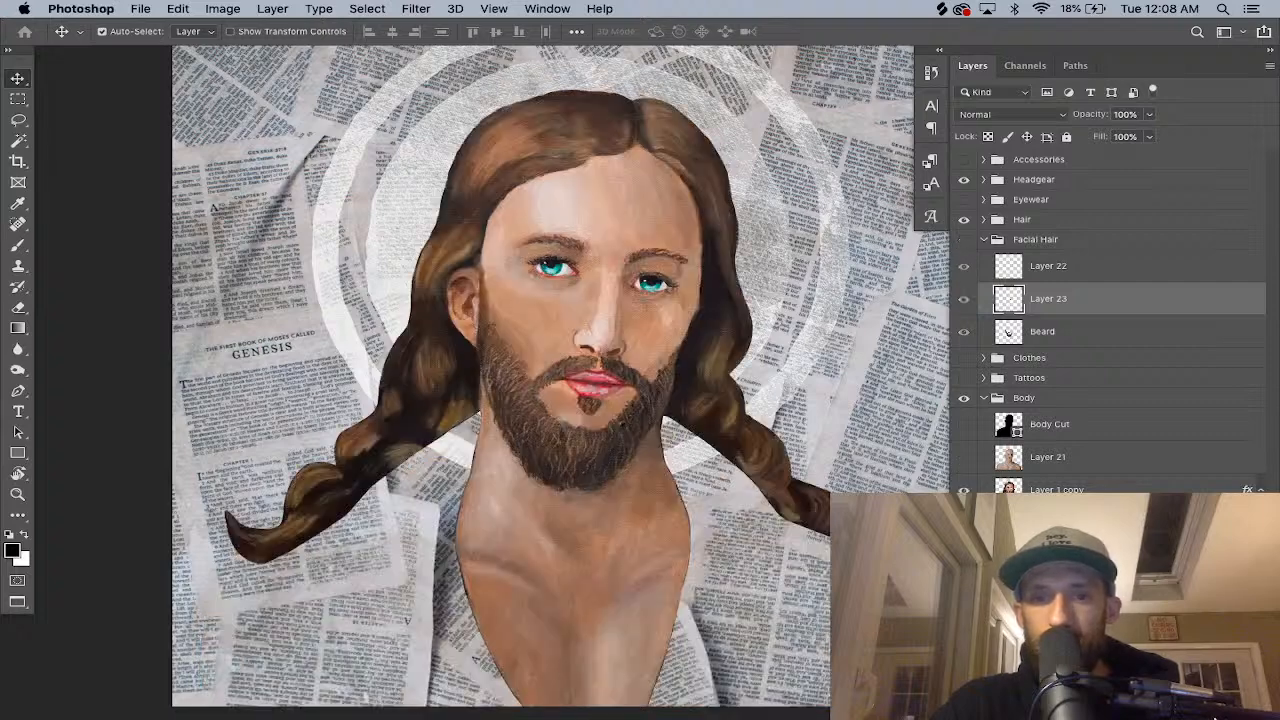
left_click(964, 489)
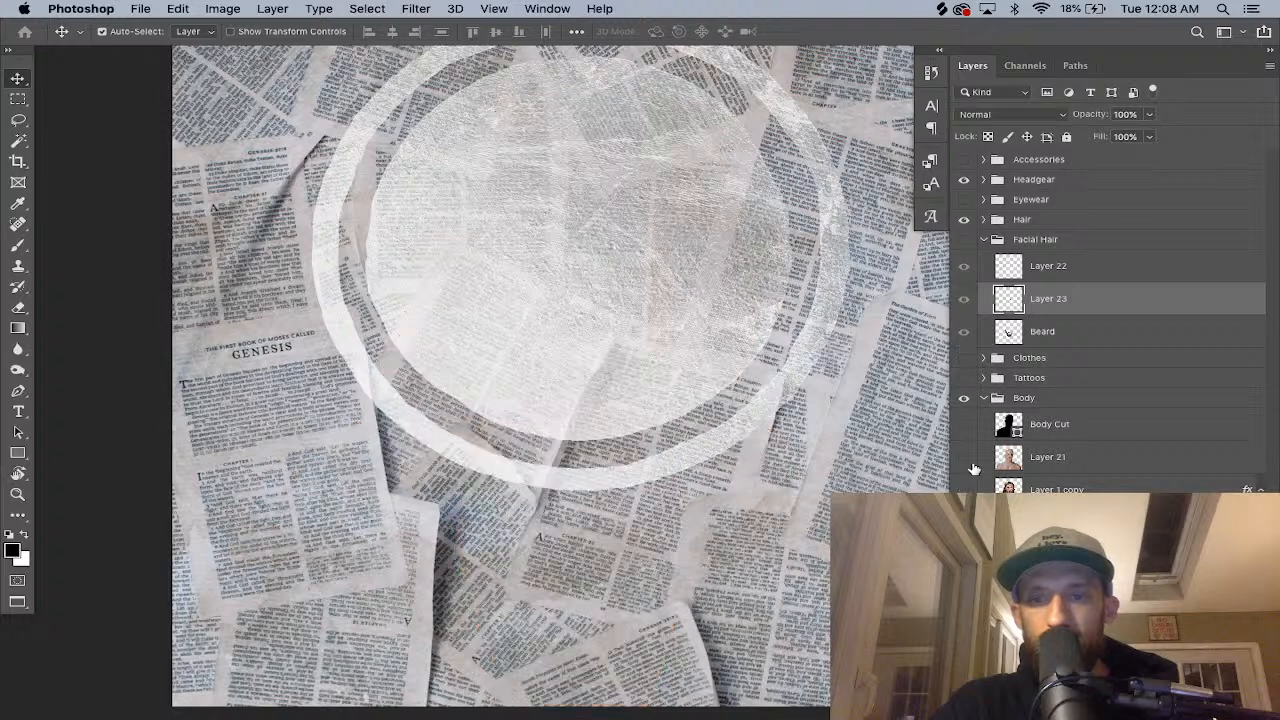
left_click(966, 459)
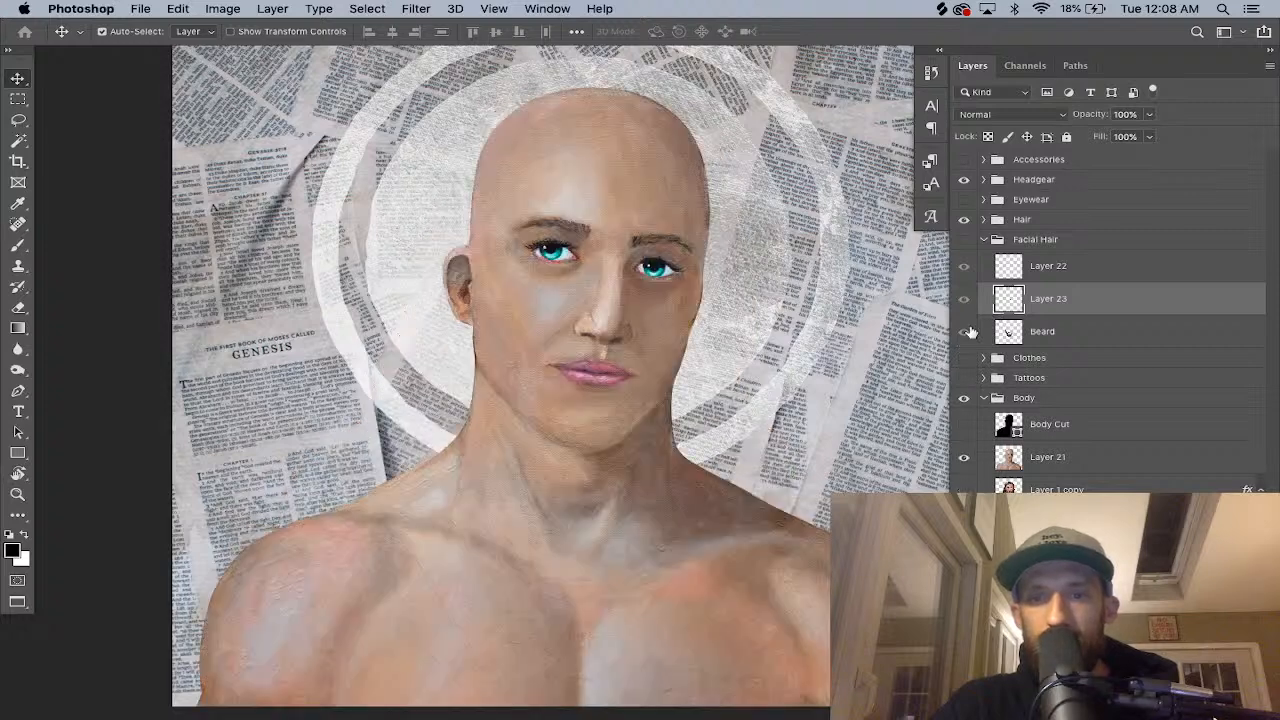
left_click(964, 241)
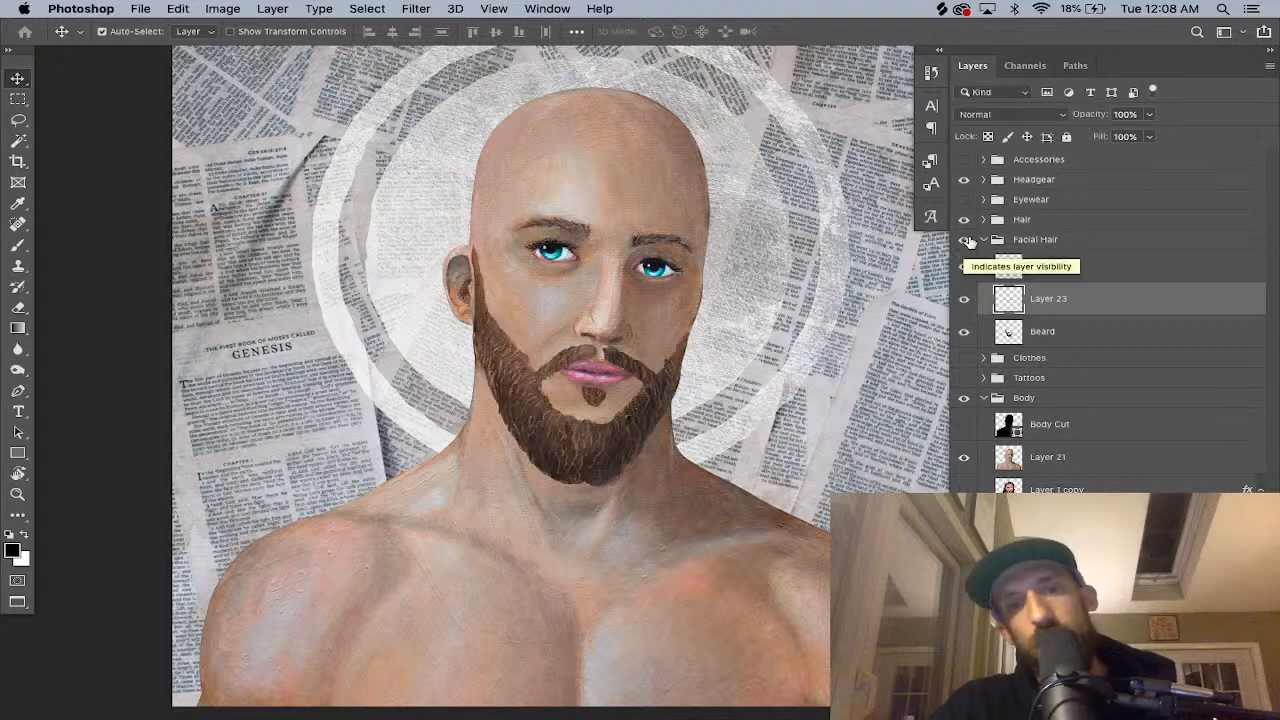
Check the portrait at several magnifications, comparing it with and without the moustache half on Layer 23.
key("super+minus")
key("super+minus")
key("super+minus")
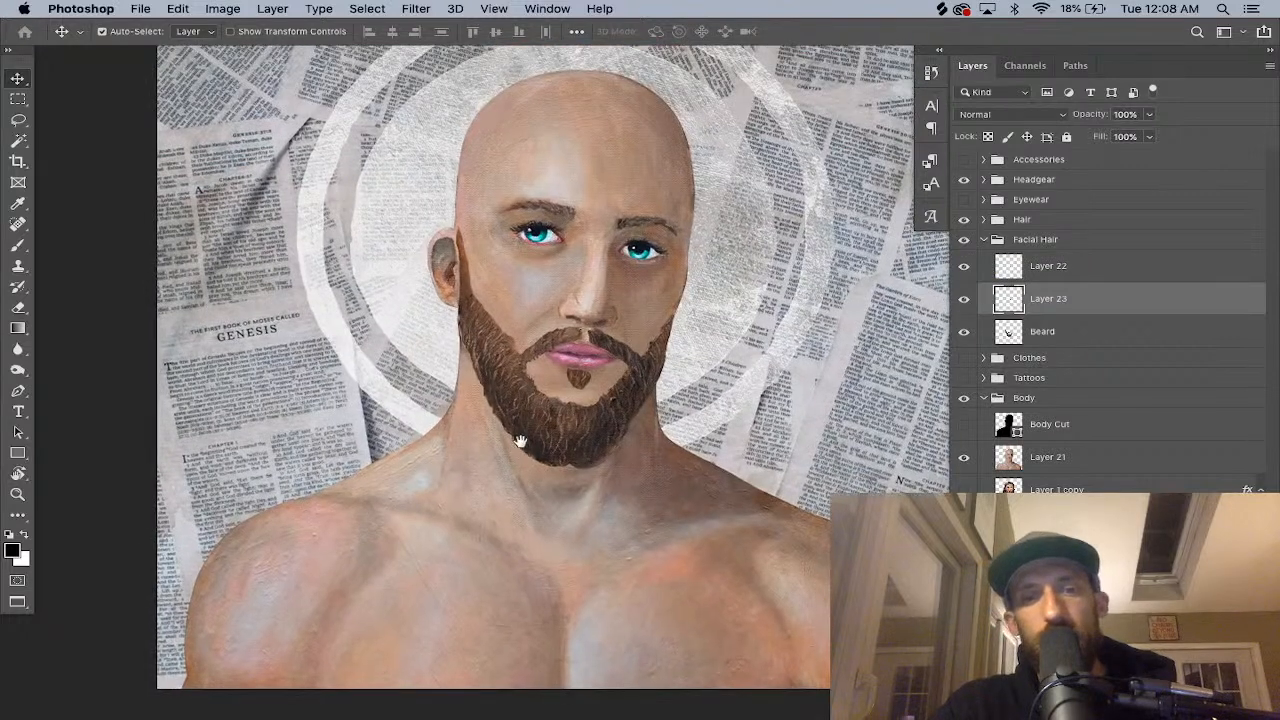
key("super+minus")
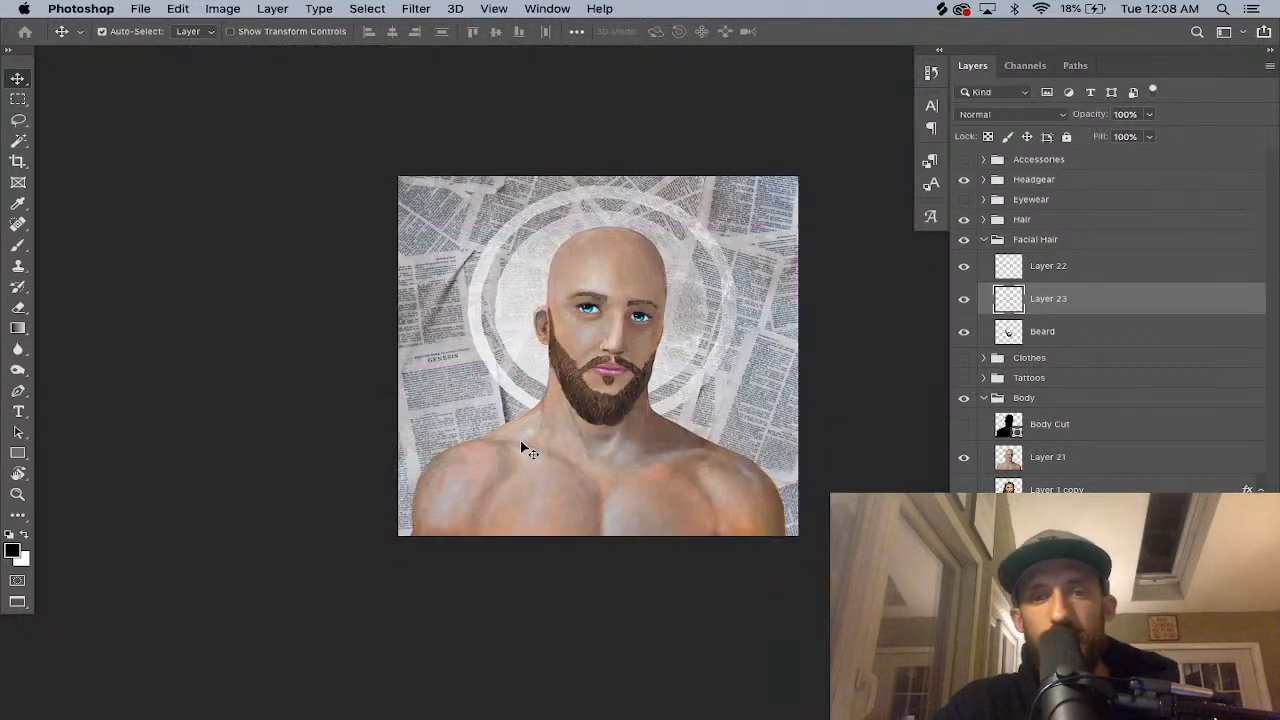
key("super+minus")
key("super+plus")
key("super+plus")
key("super+plus")
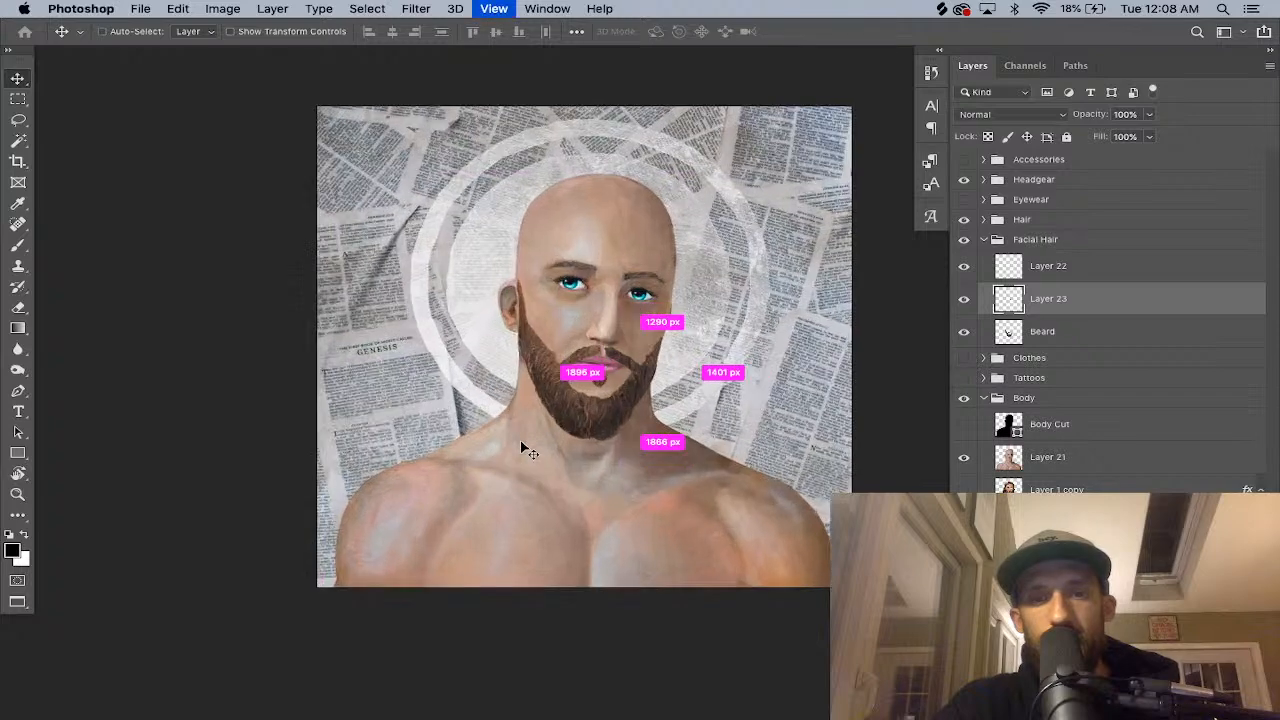
key("super+minus")
key("super+minus")
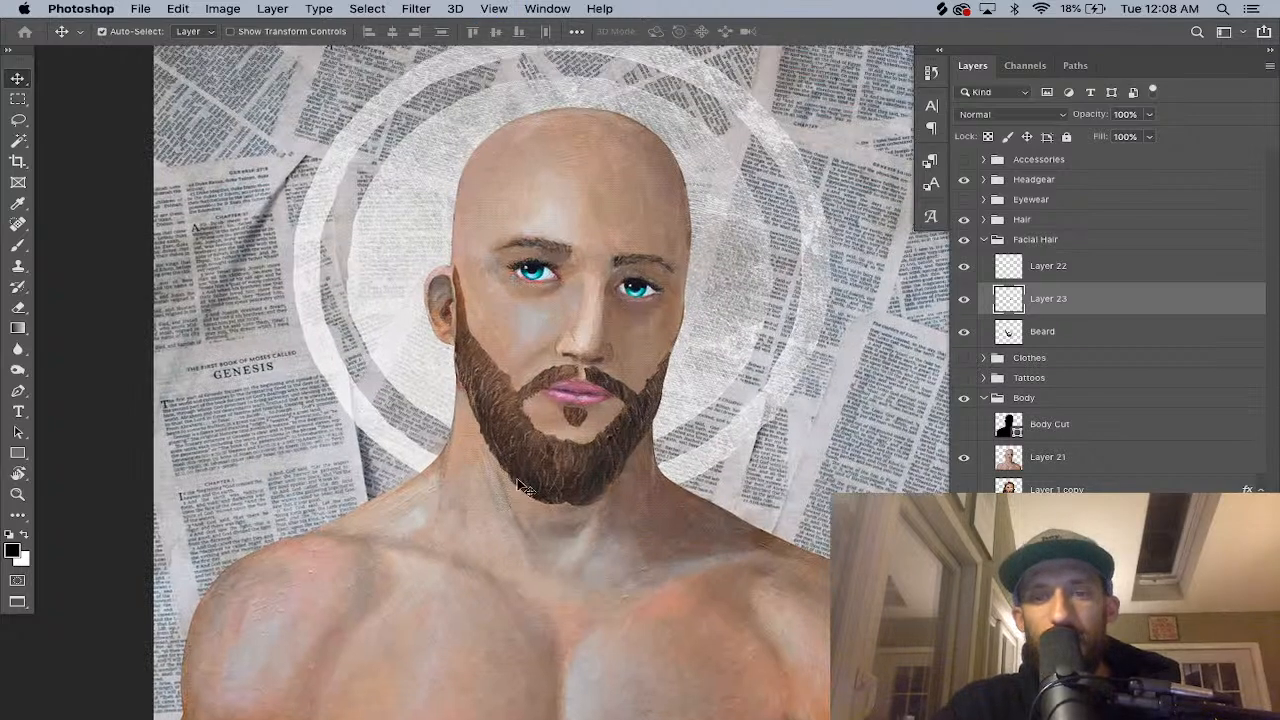
left_click(965, 302)
left_click(966, 302)
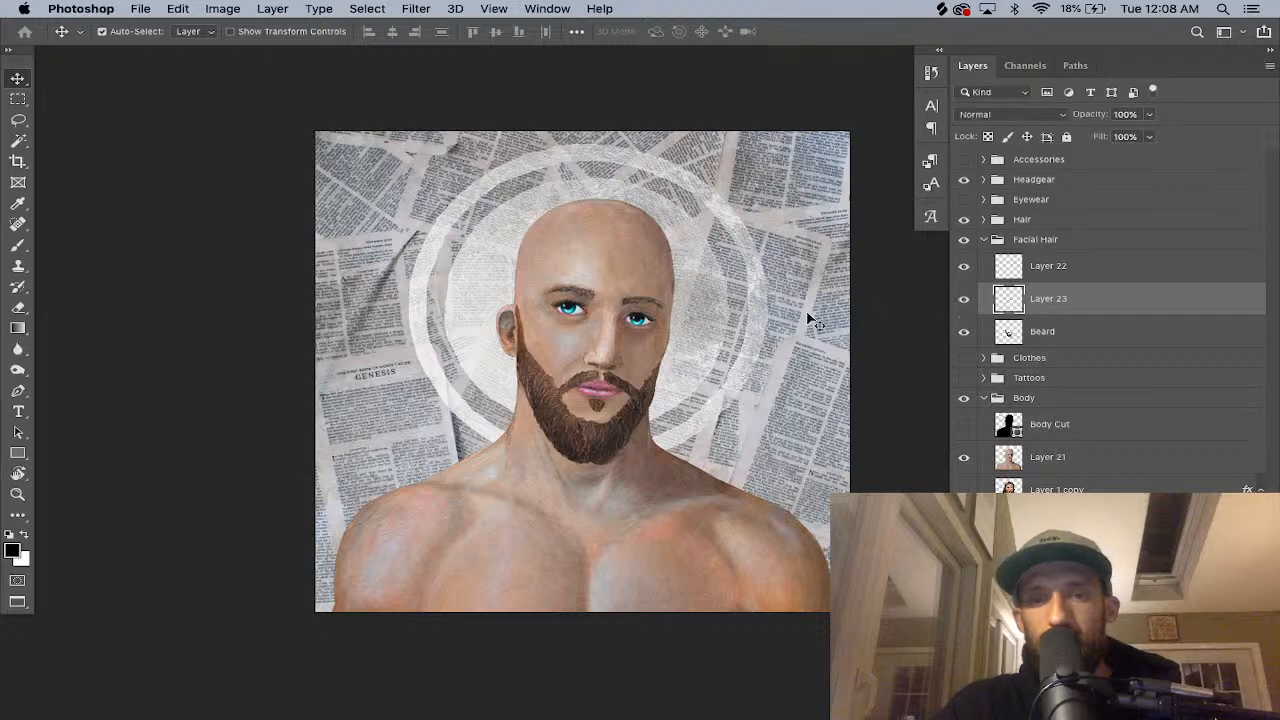
key("super+plus")
key("super+plus")
key("super+plus")
key("super+plus")
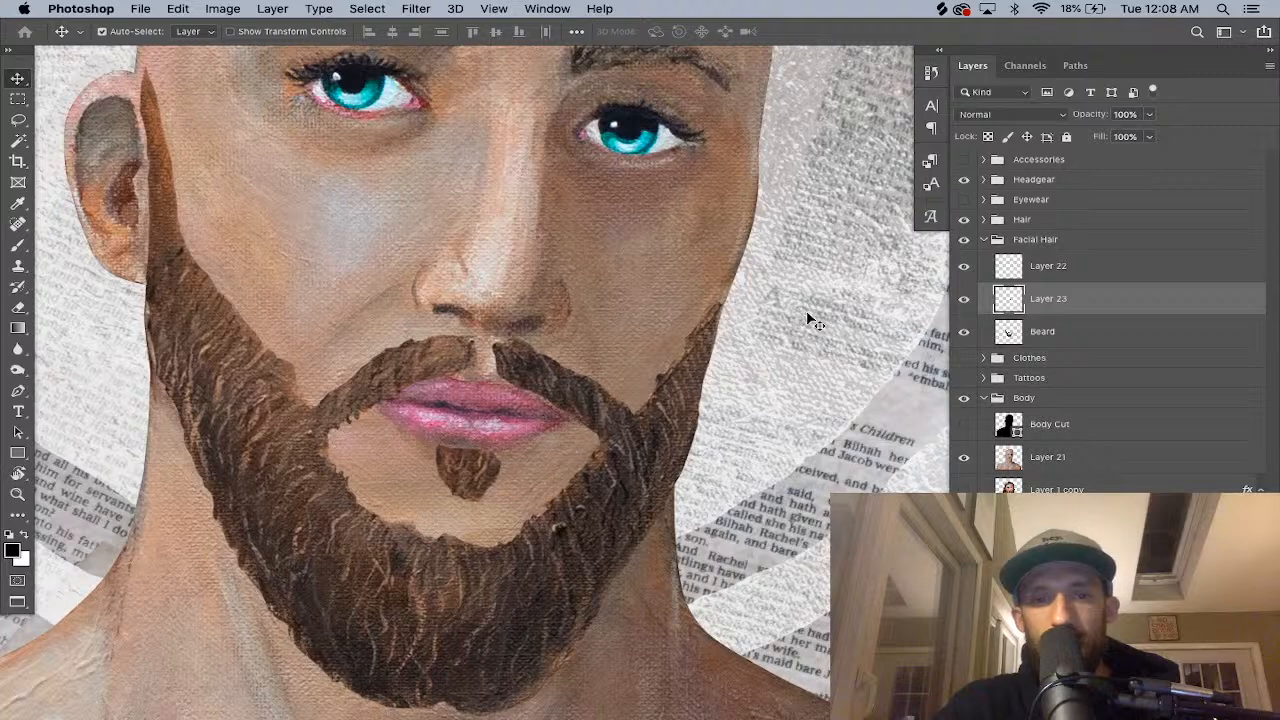
Step back through the recent layer visibility changes.
key("super+z")
key("super+z")
key("super+shift+z")
key("super+shift+z")
key("super+shift+z")
key("super+shift+z")
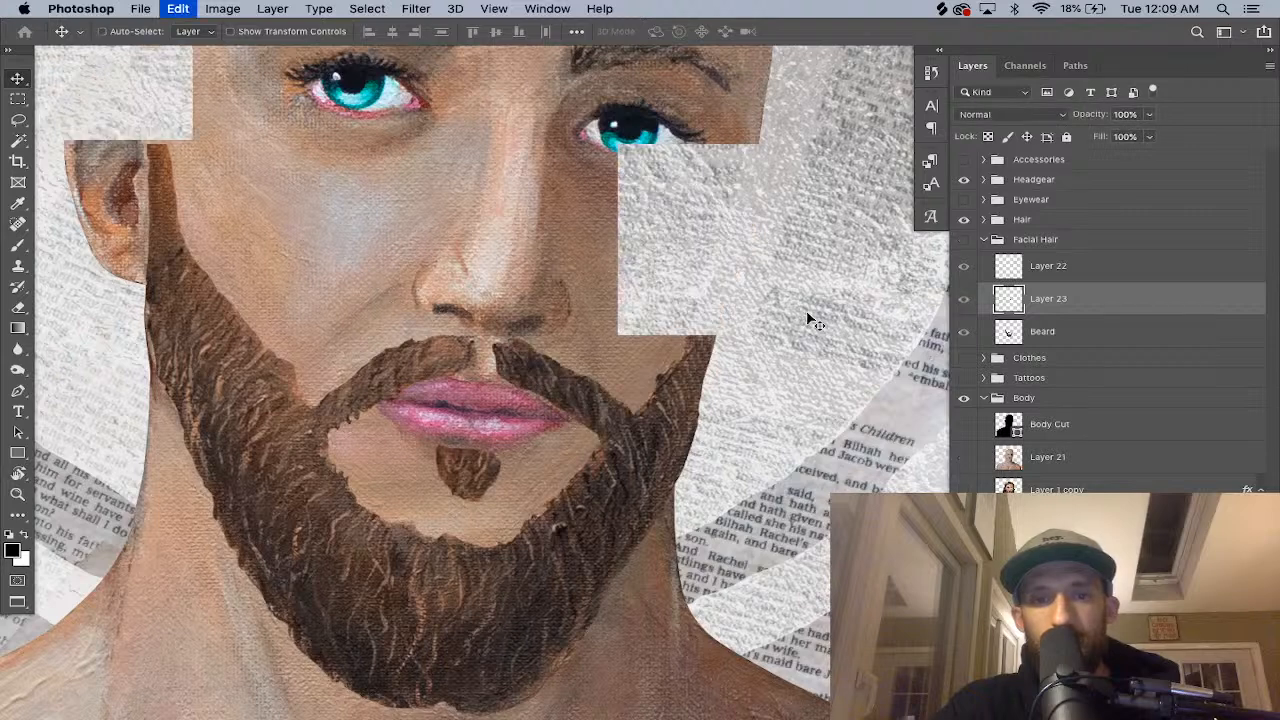
key("super+shift+z")
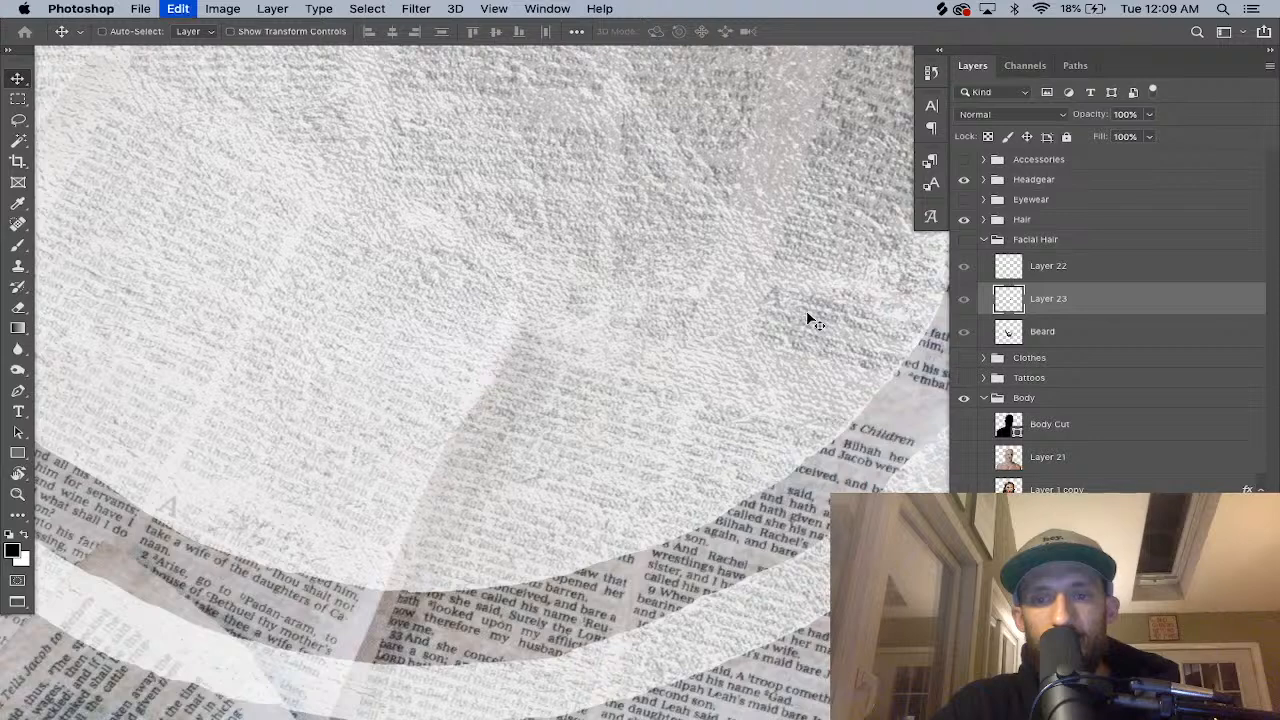
key("super+shift+z")
key("super+shift+z")
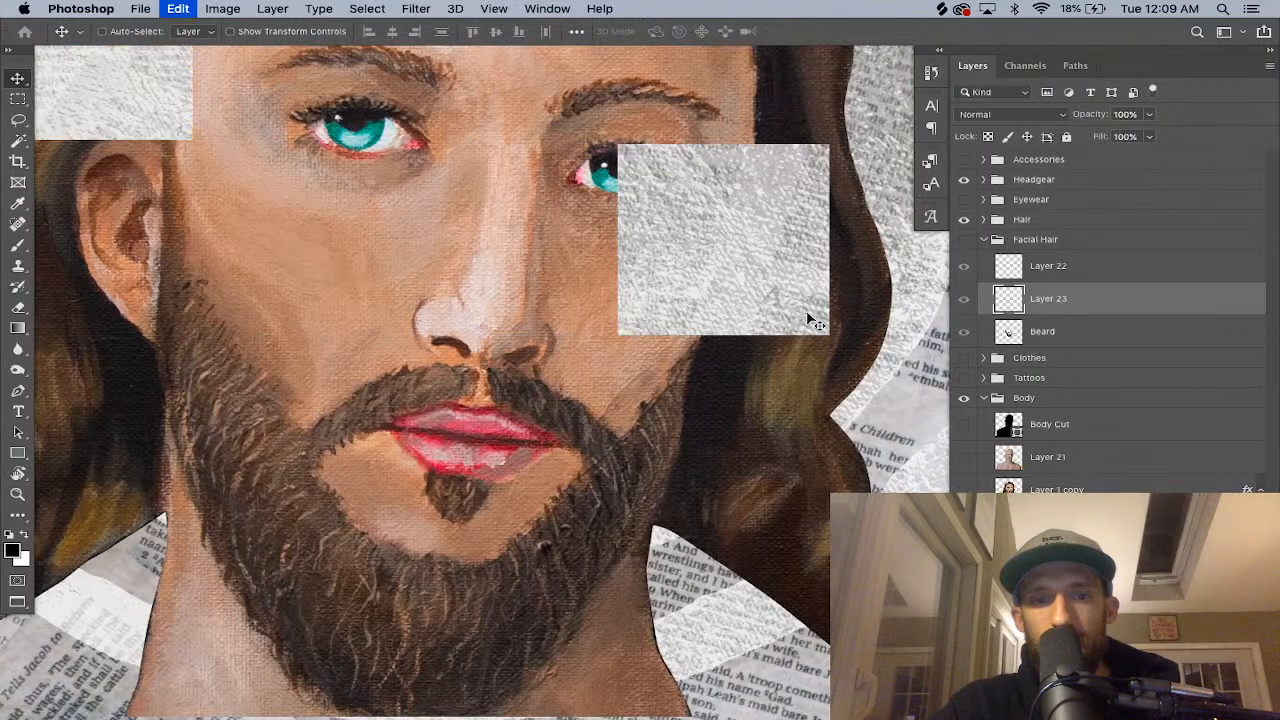
key("super+shift+z")
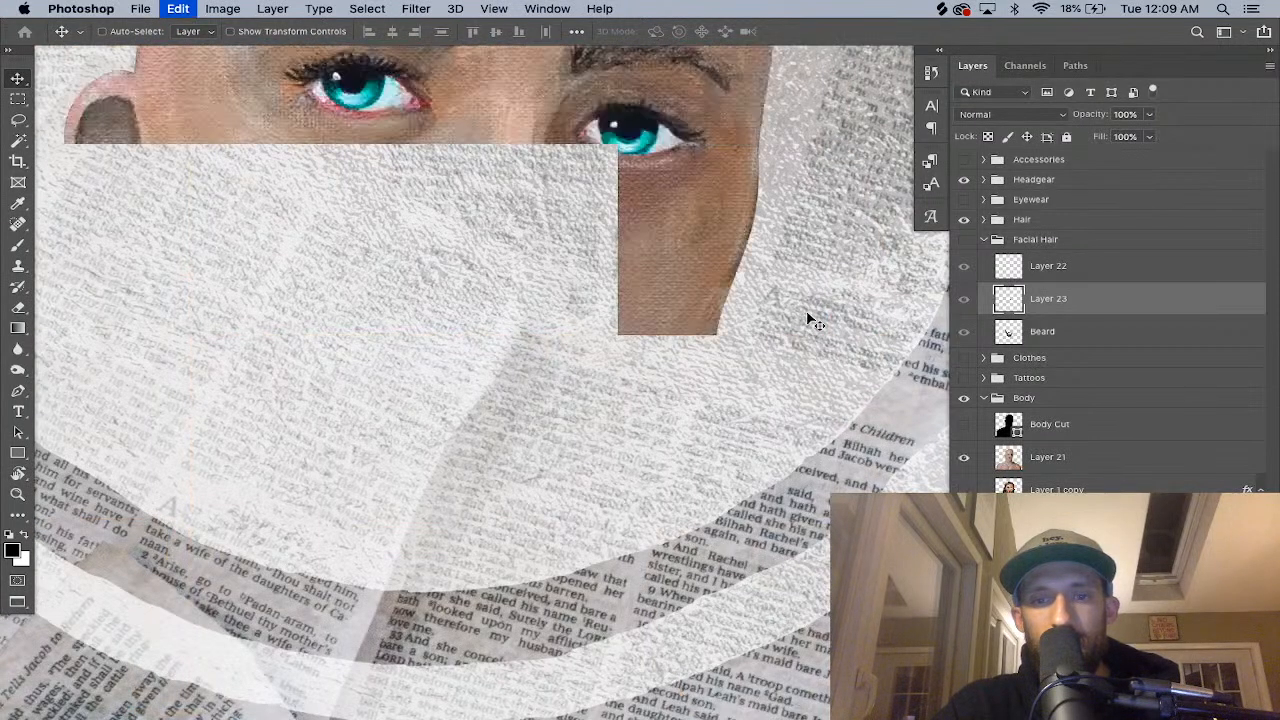
key("super+shift+z")
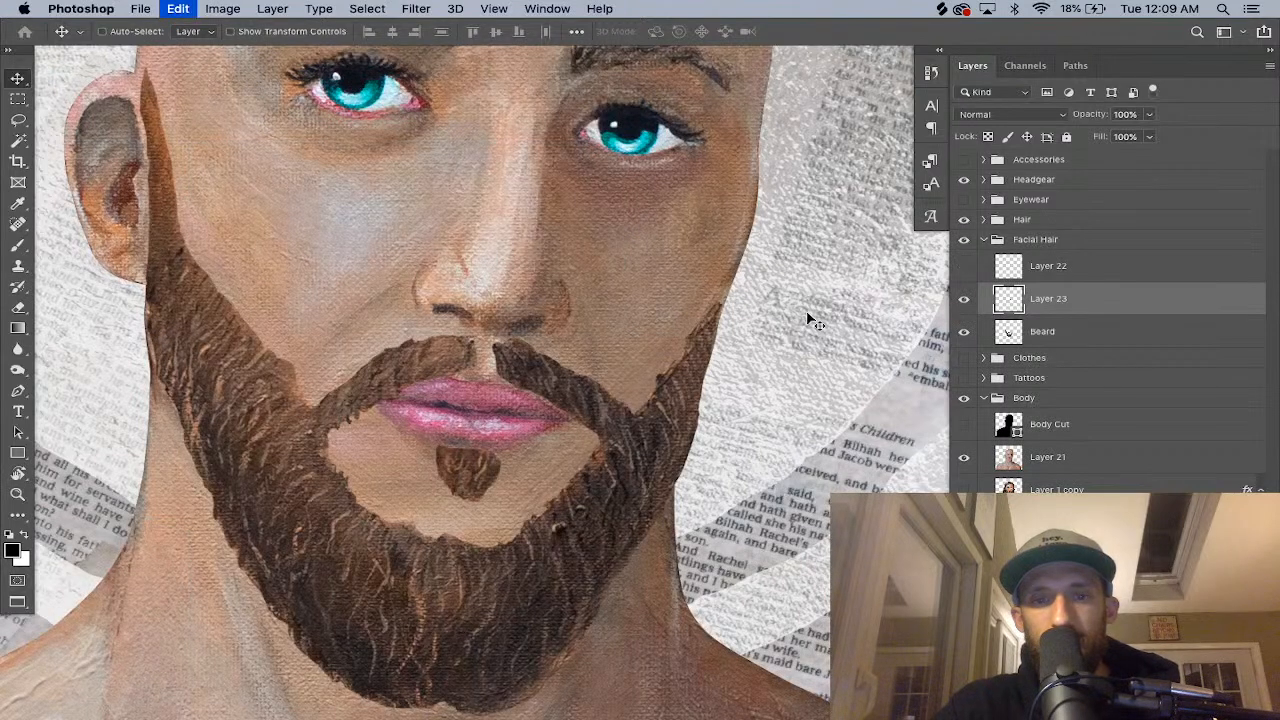
Roll the document history back past the nudge, transform and paste to the eraser state before the moustache half was lassoed.
left_click(930, 72)
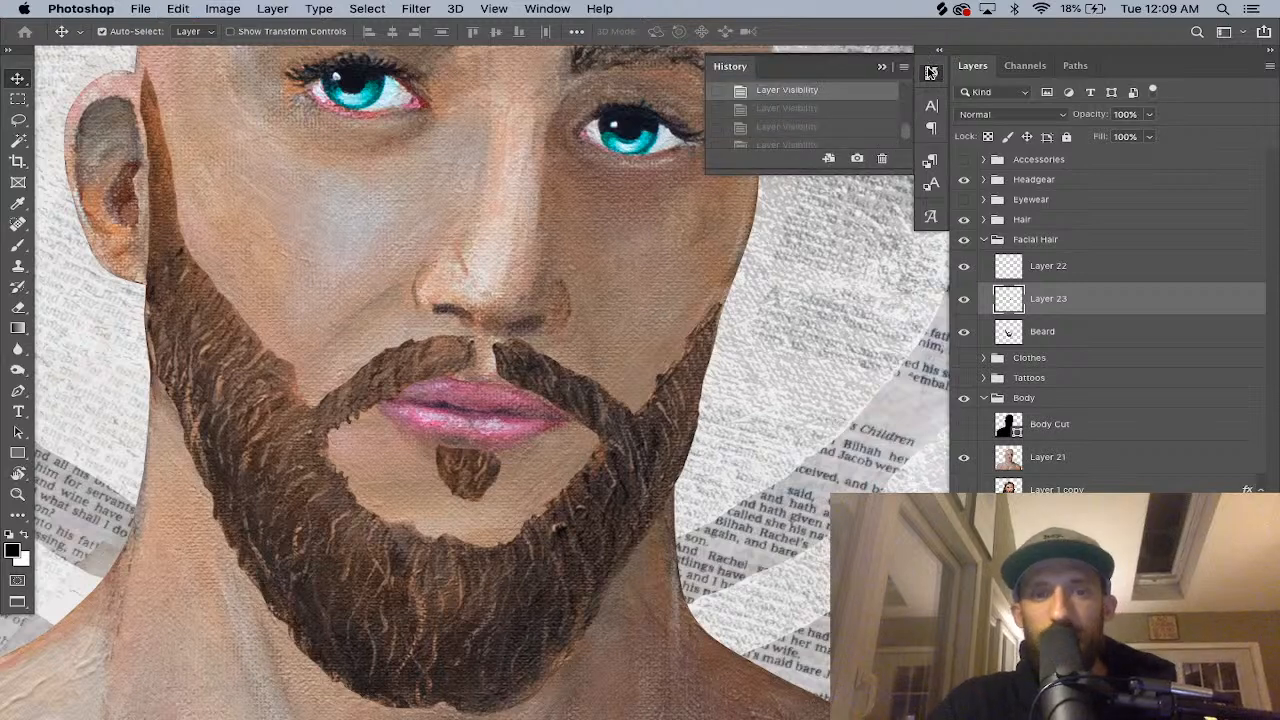
scroll(813, 125, "up", 3)
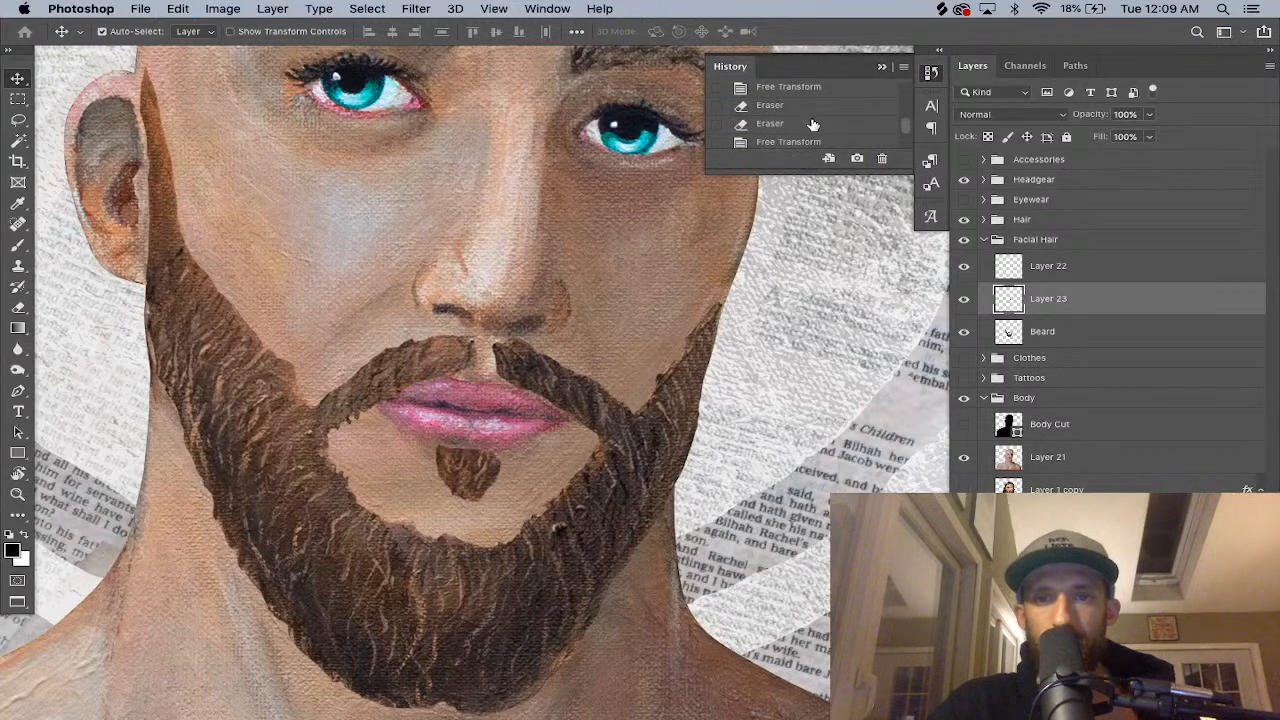
left_click(808, 112)
scroll(808, 115, "up", 3)
left_click(790, 92)
scroll(787, 100, "up", 2)
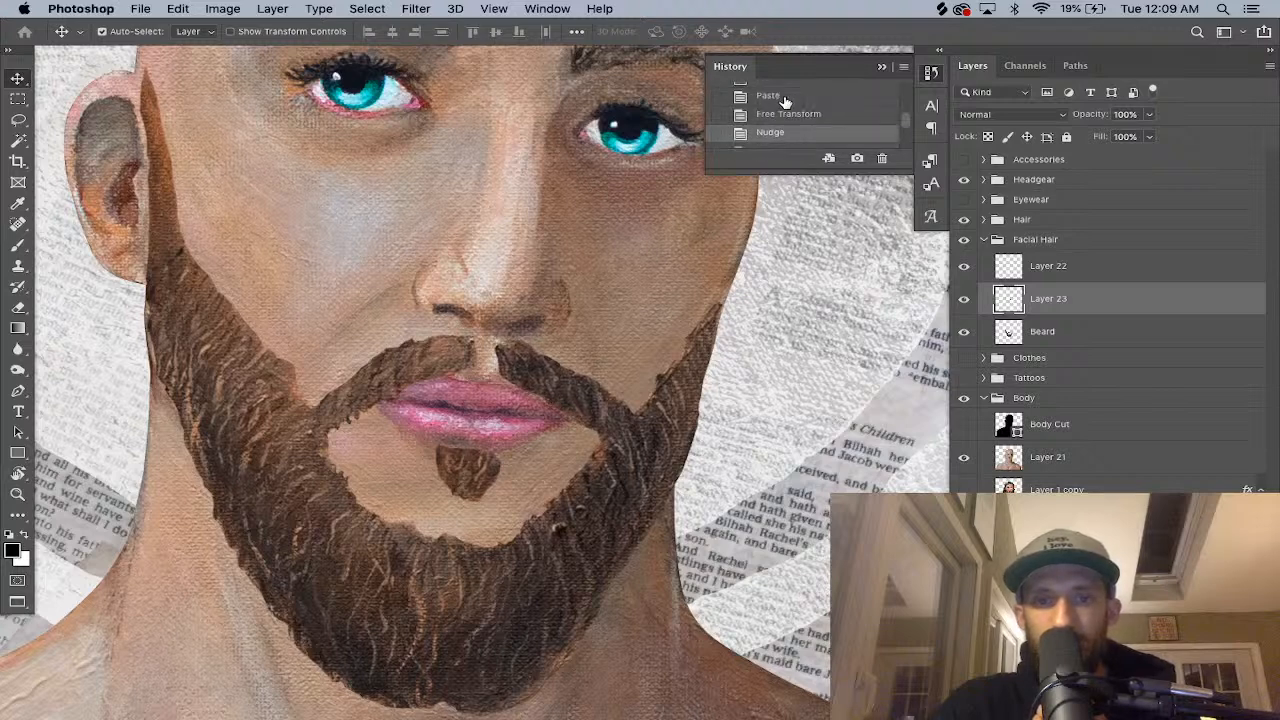
left_click(785, 97)
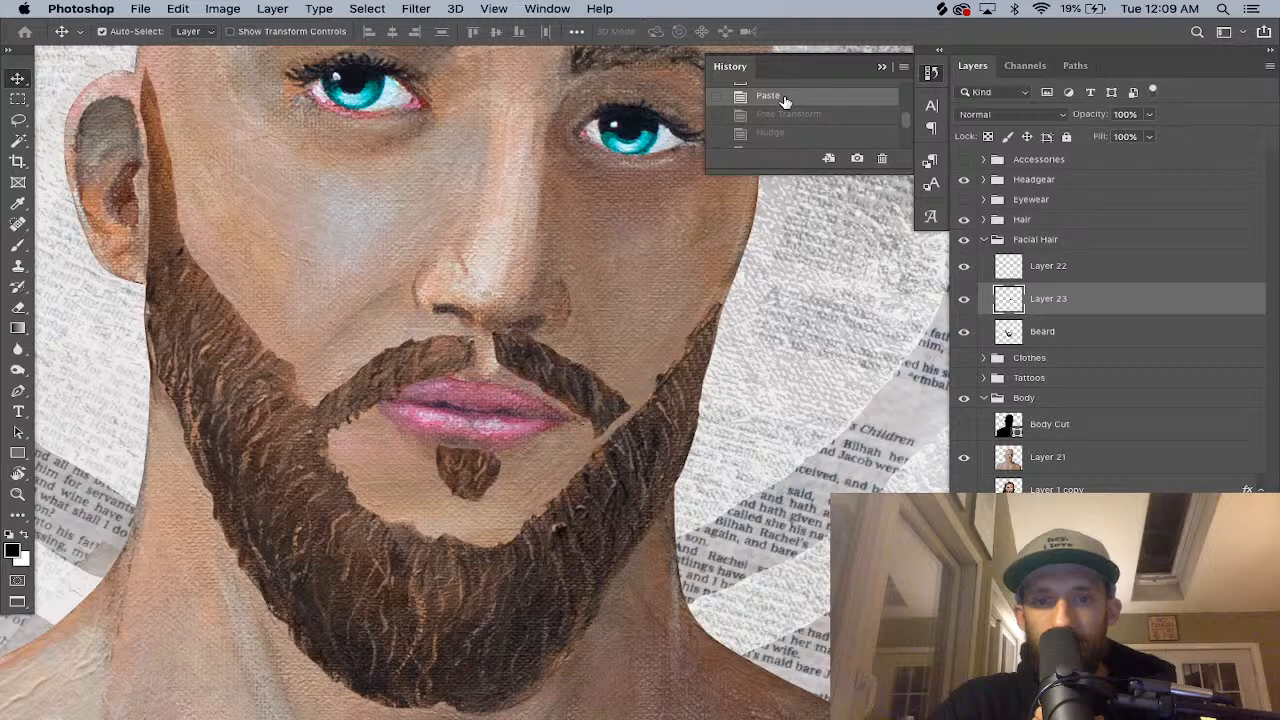
scroll(785, 100, "up", 2)
scroll(779, 105, "up", 1)
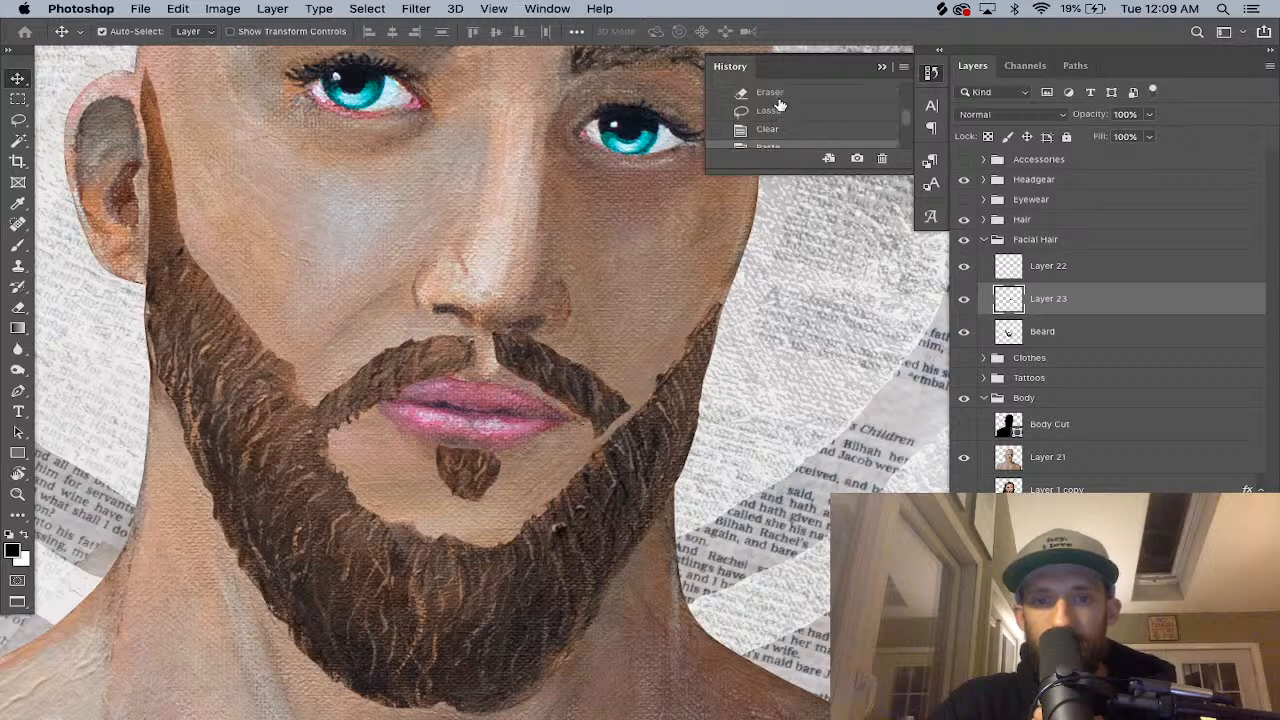
left_click(779, 96)
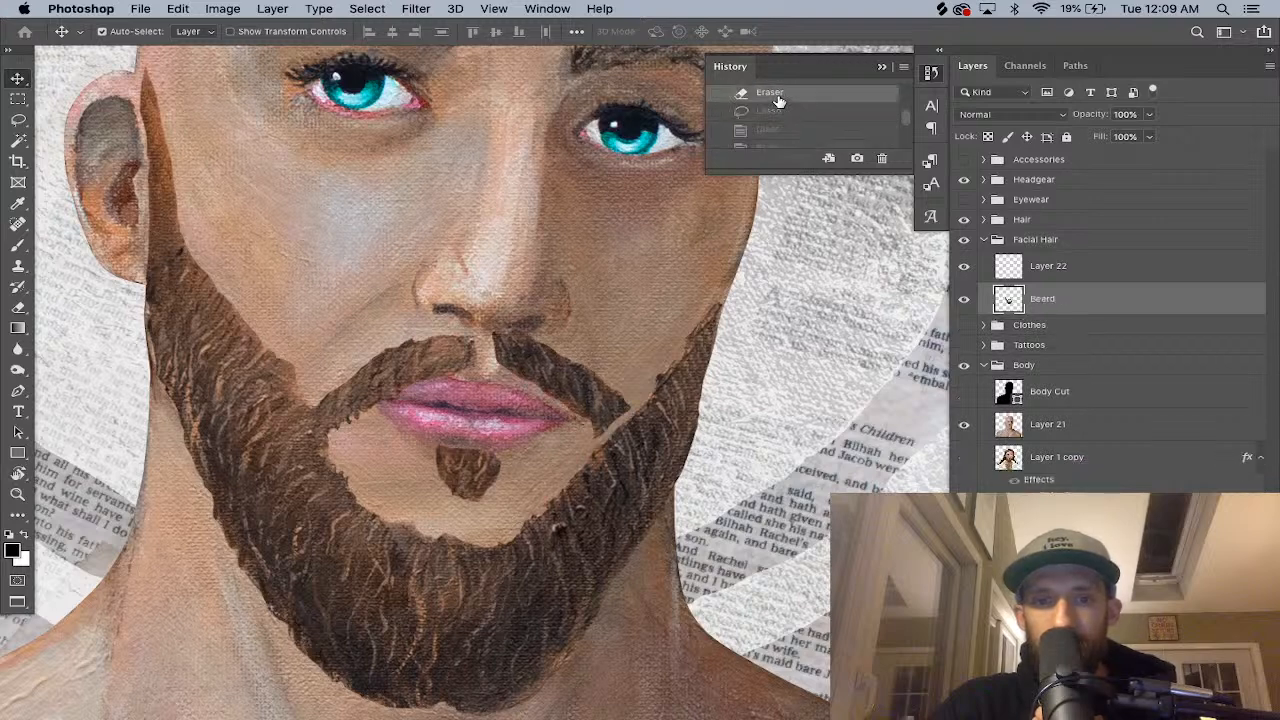
Compare the neighbouring eraser and lasso history states, returning to the last eraser state before the lasso selection.
scroll(779, 100, "up", 3)
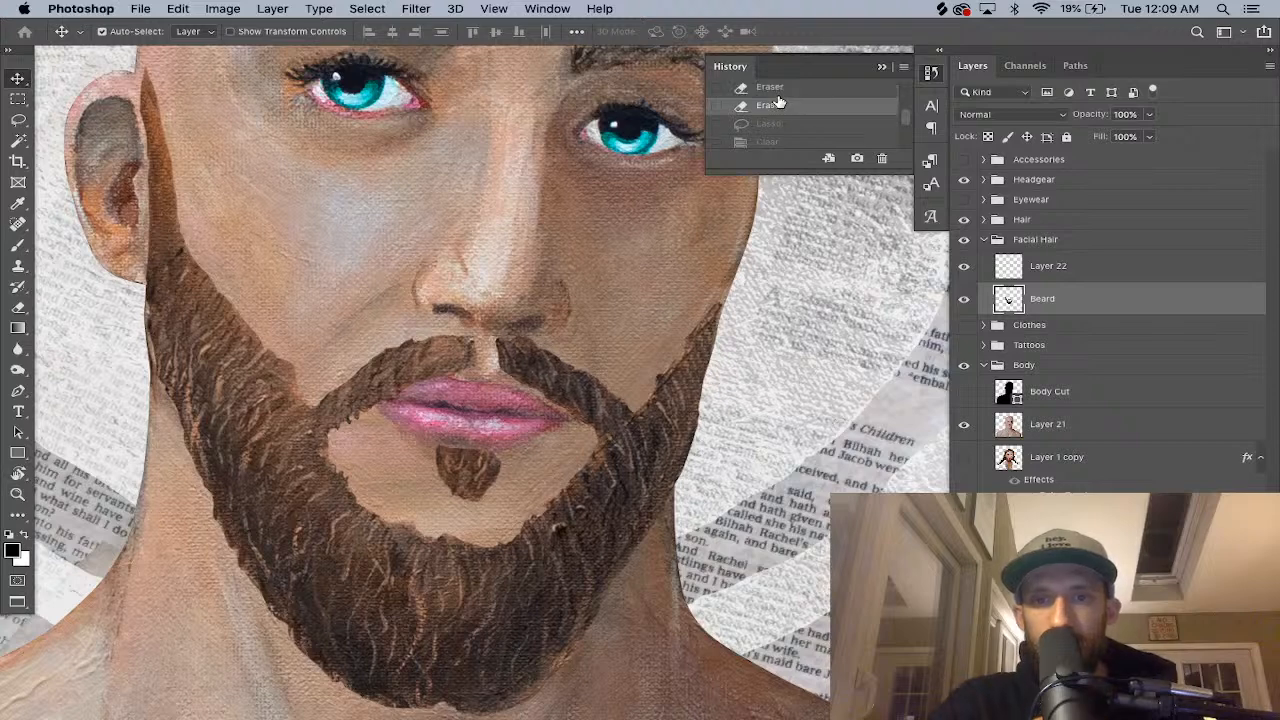
scroll(779, 100, "down", 3)
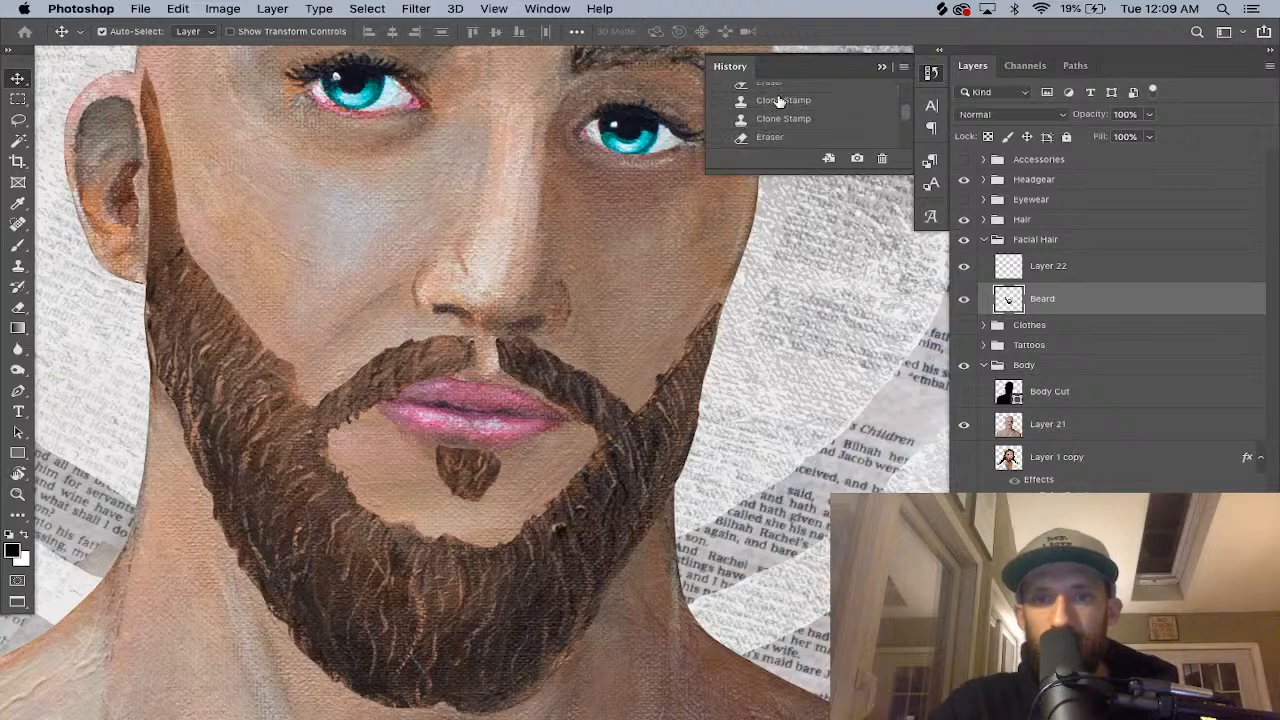
left_click(769, 139)
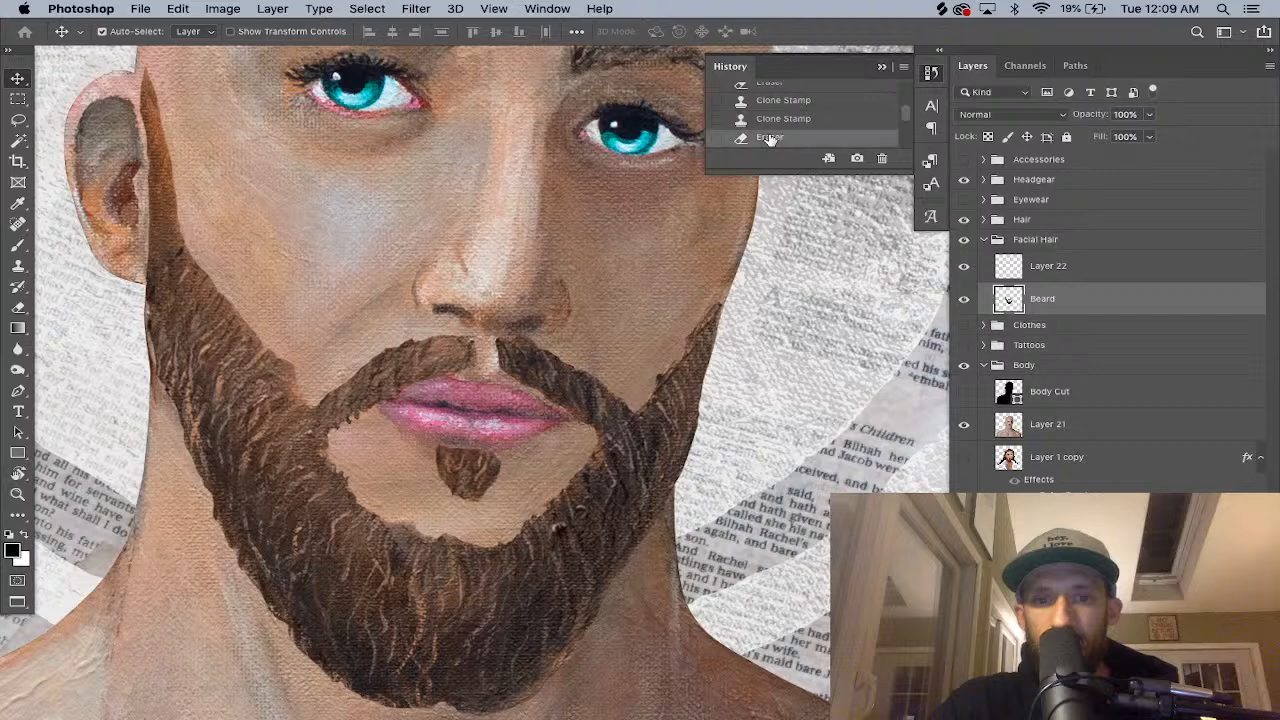
scroll(769, 139, "down", 1)
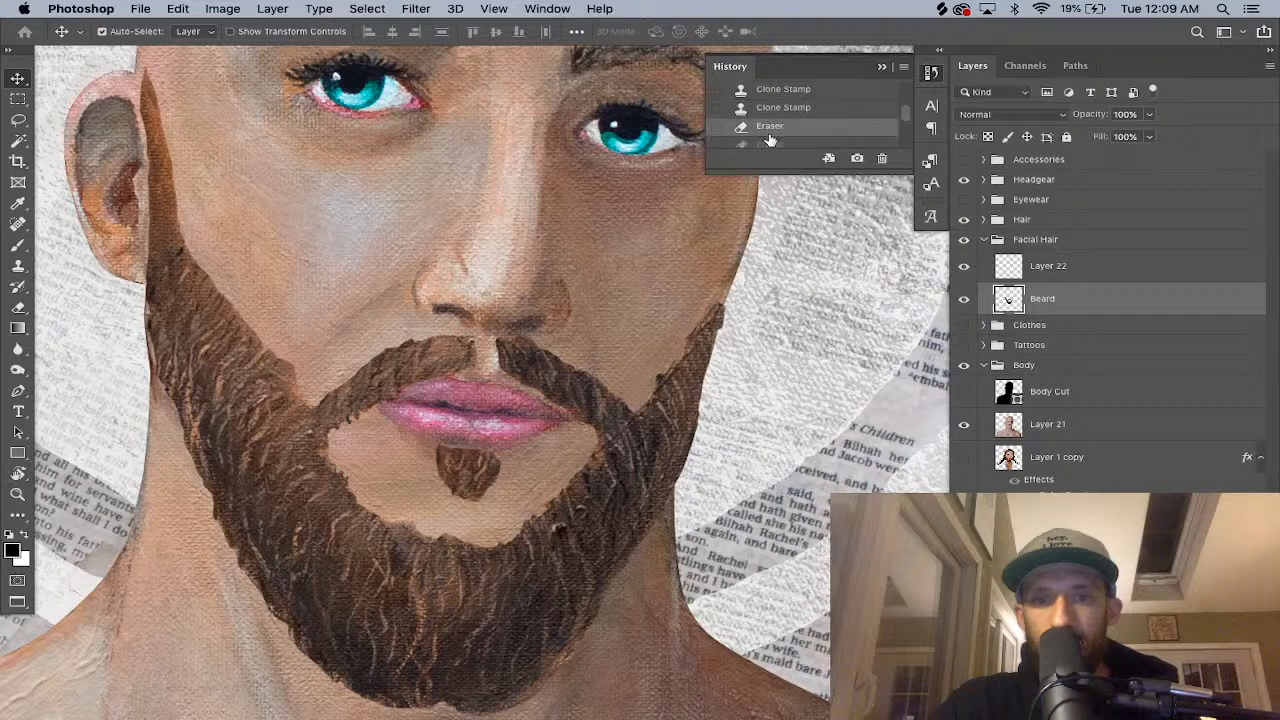
scroll(769, 135, "down", 2)
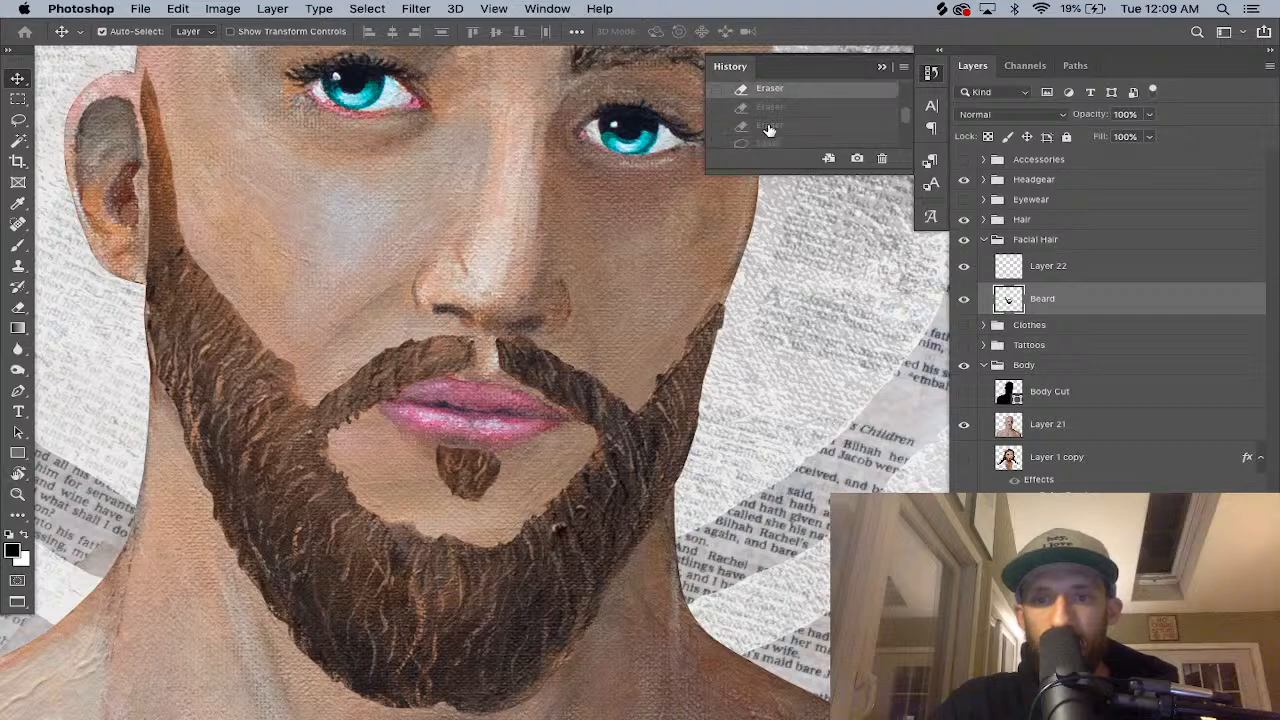
left_click(769, 127)
scroll(768, 125, "down", 2)
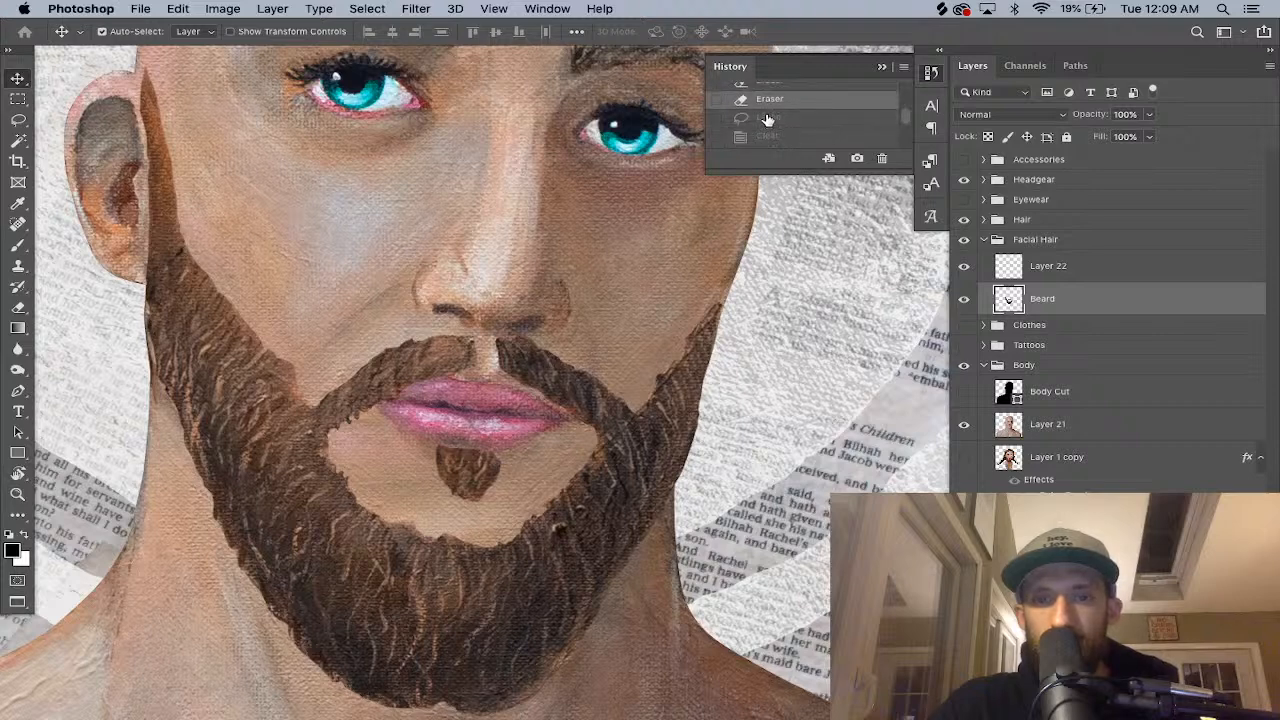
left_click(767, 118)
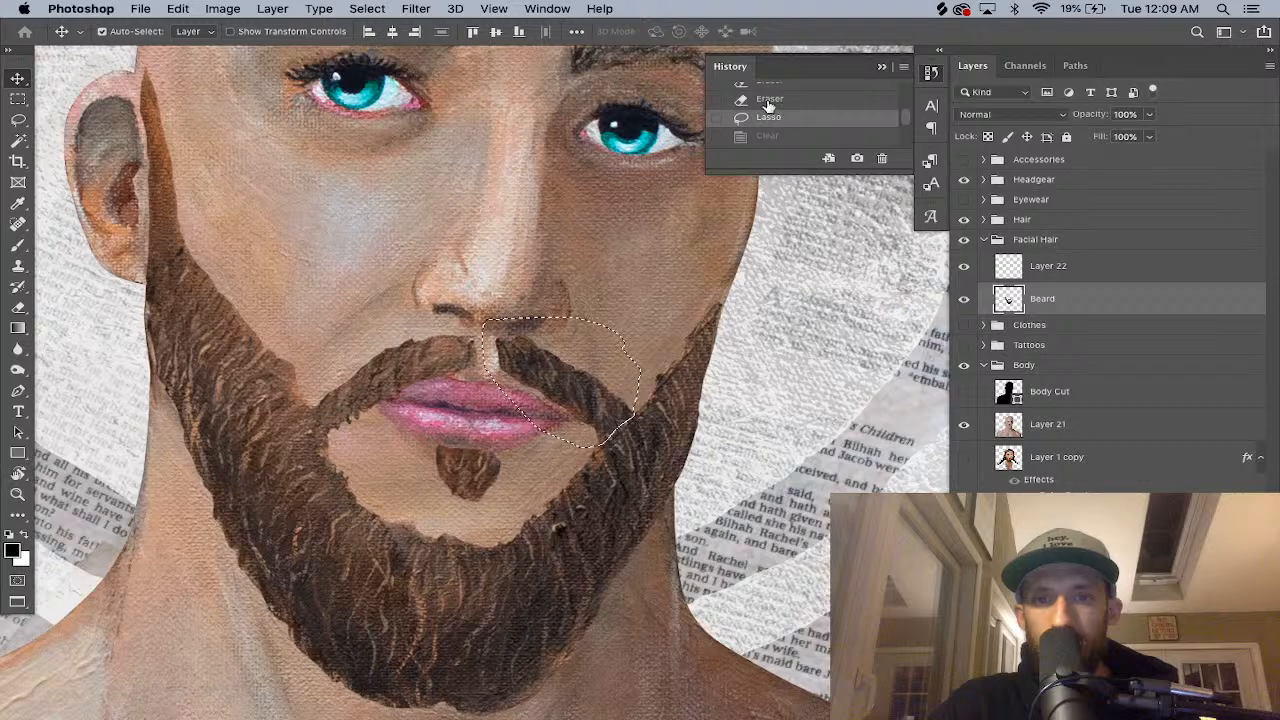
left_click(768, 100)
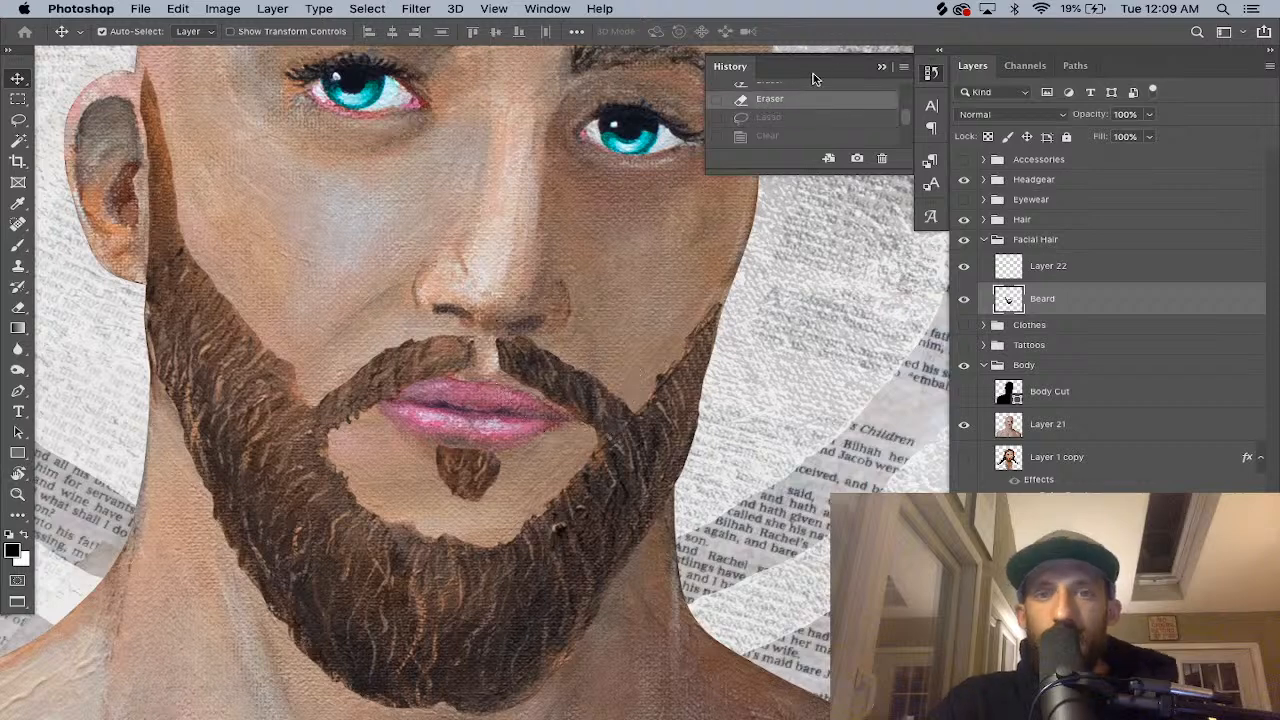
left_click(878, 71)
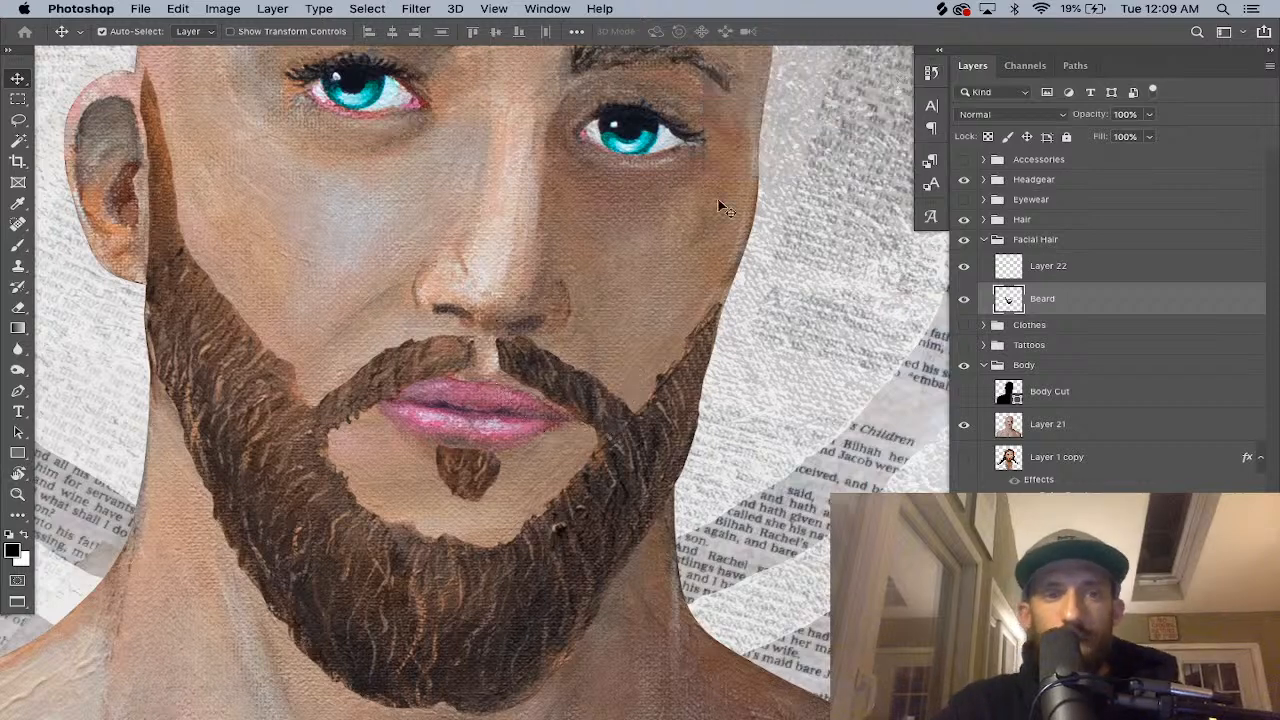
Check what Layer 22 contributes to the whole portrait and rename it as Soul Patch.
key("super+minus")
key("super+minus")
key("super+minus")
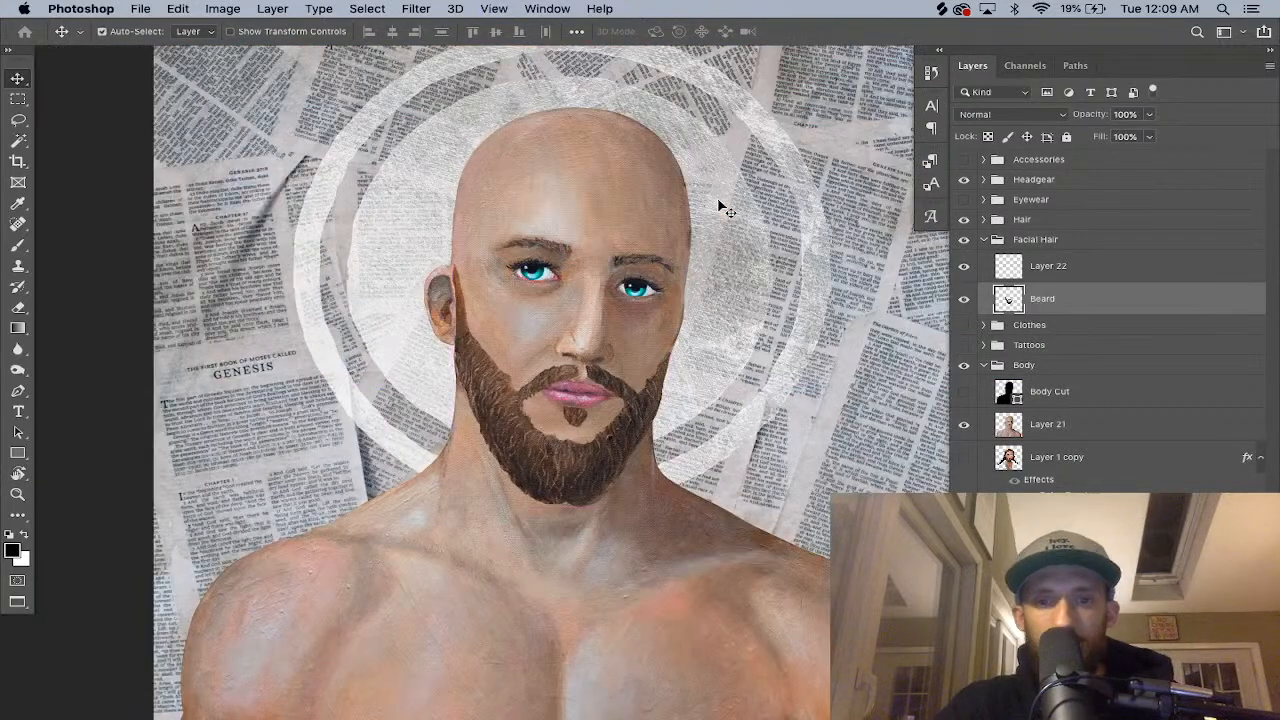
scroll(700, 230, "down", 3)
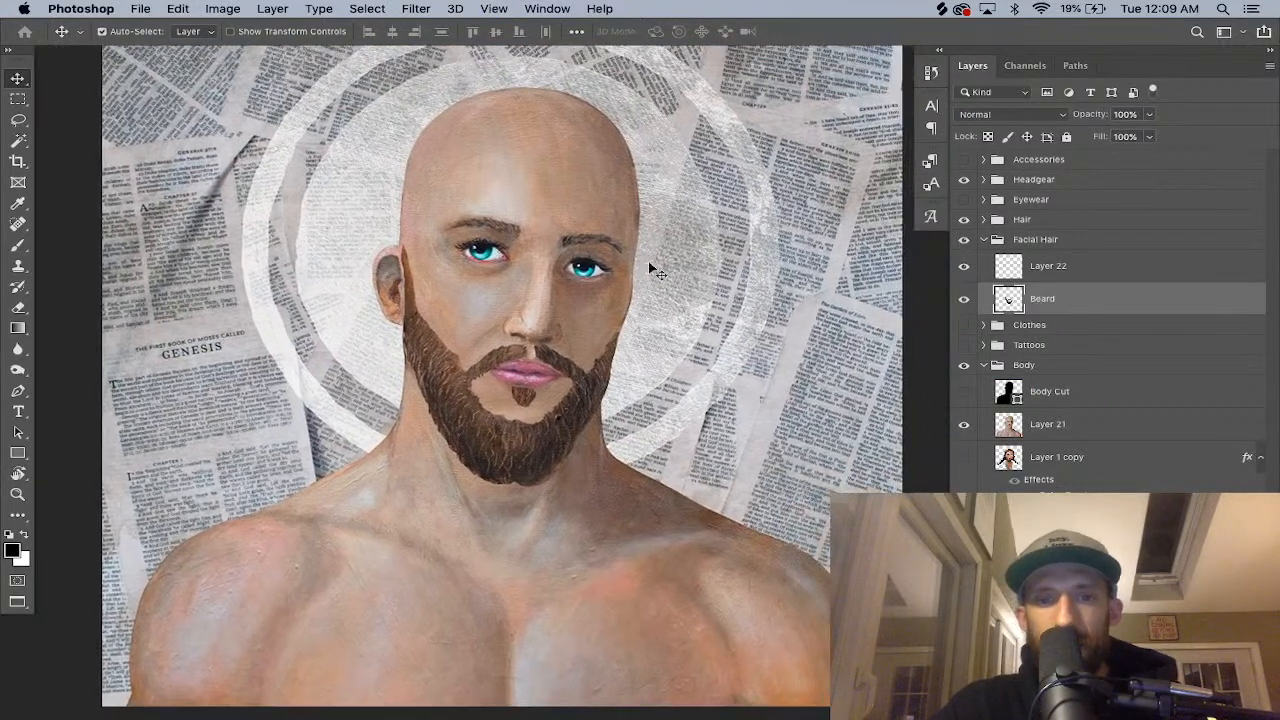
left_click(962, 268)
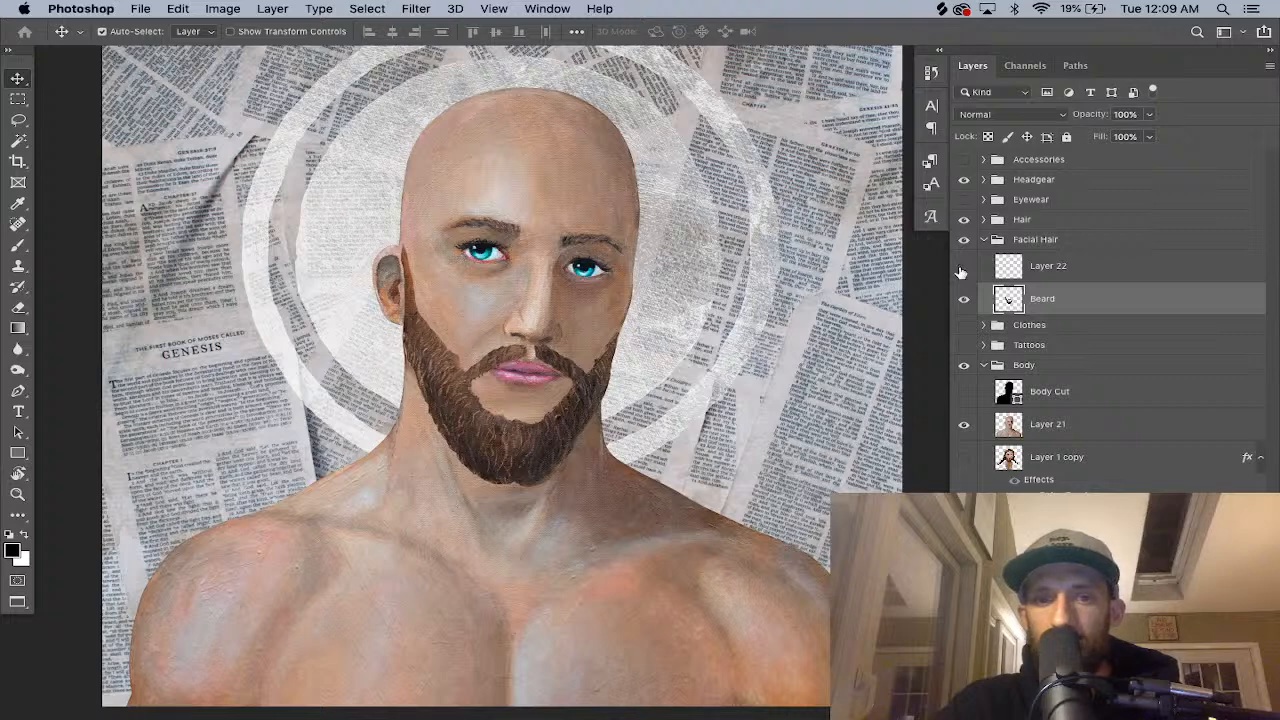
left_click(962, 267)
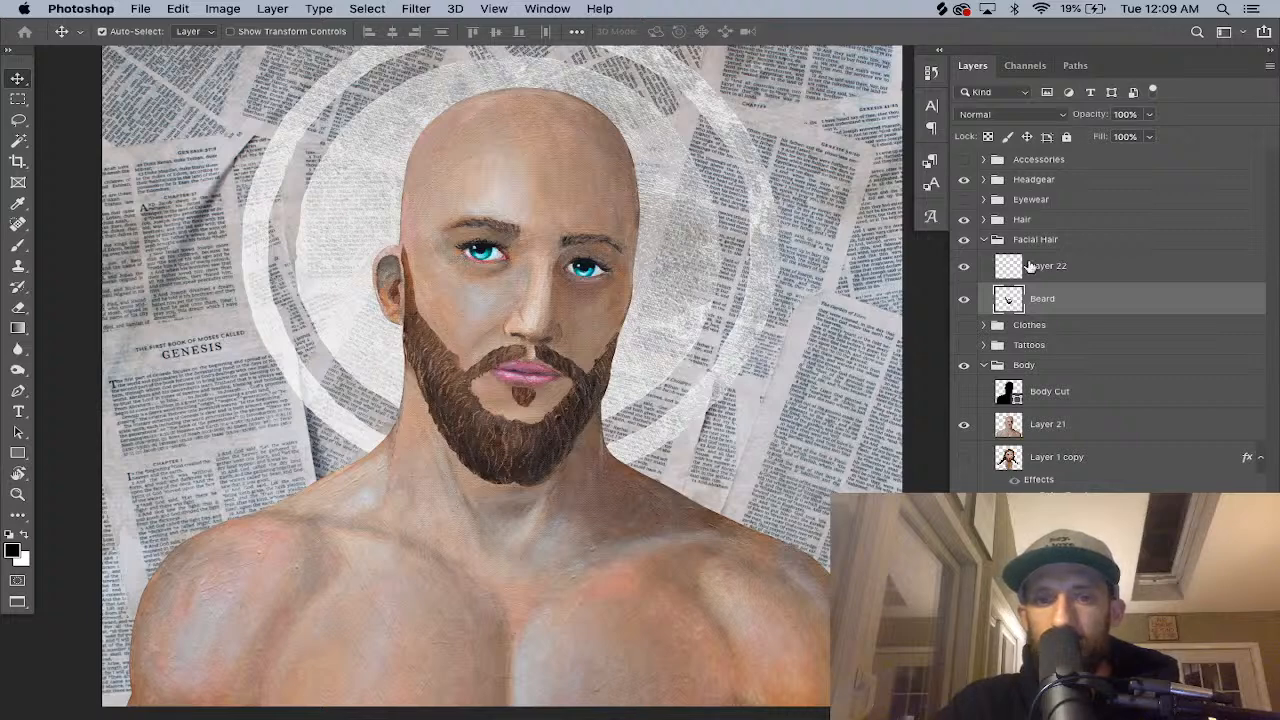
double_click(1048, 266)
type("Soul p")
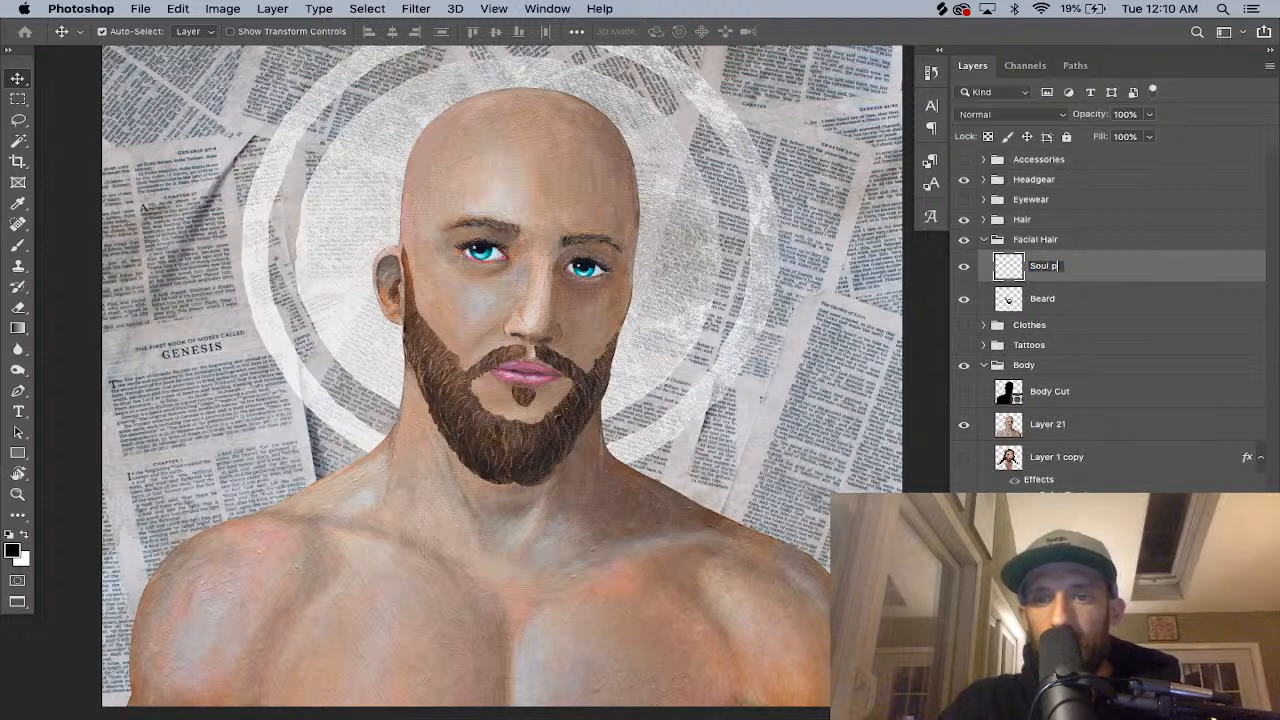
type("atch")
key("Return")
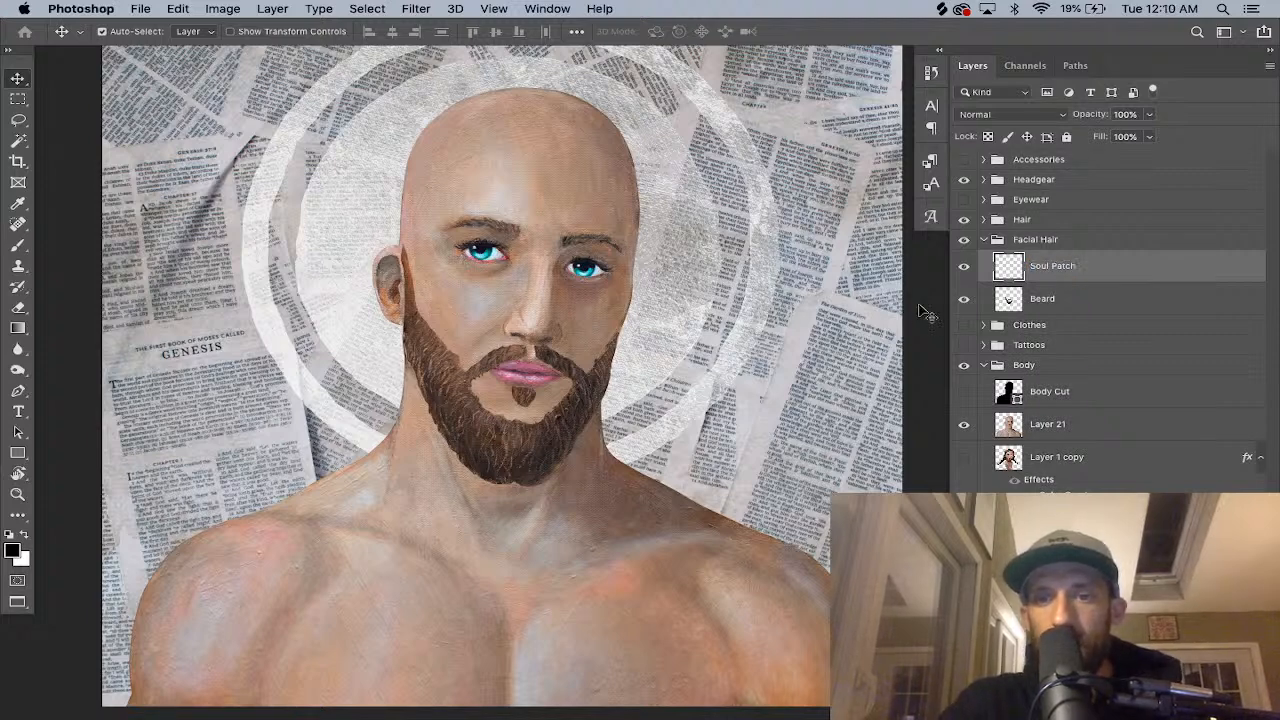
Duplicate the Beard layer and hide the original Beard and Soul Patch layers.
left_click(959, 300)
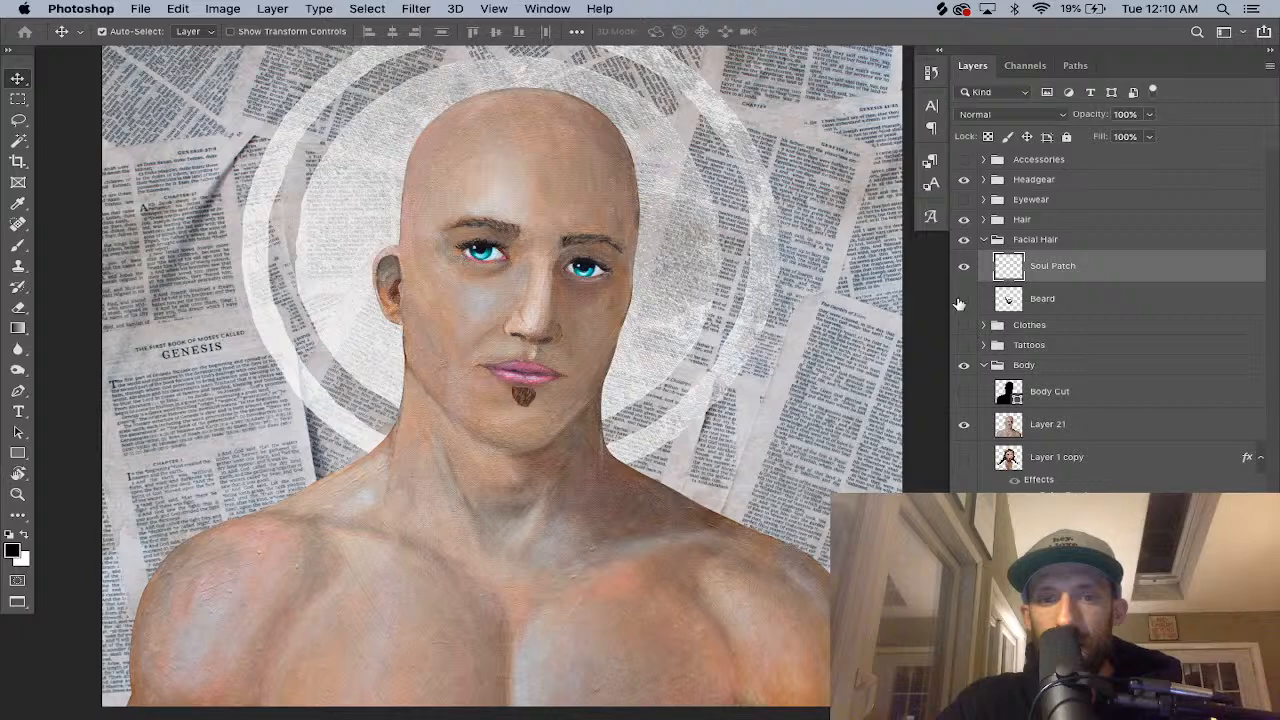
left_click(959, 300)
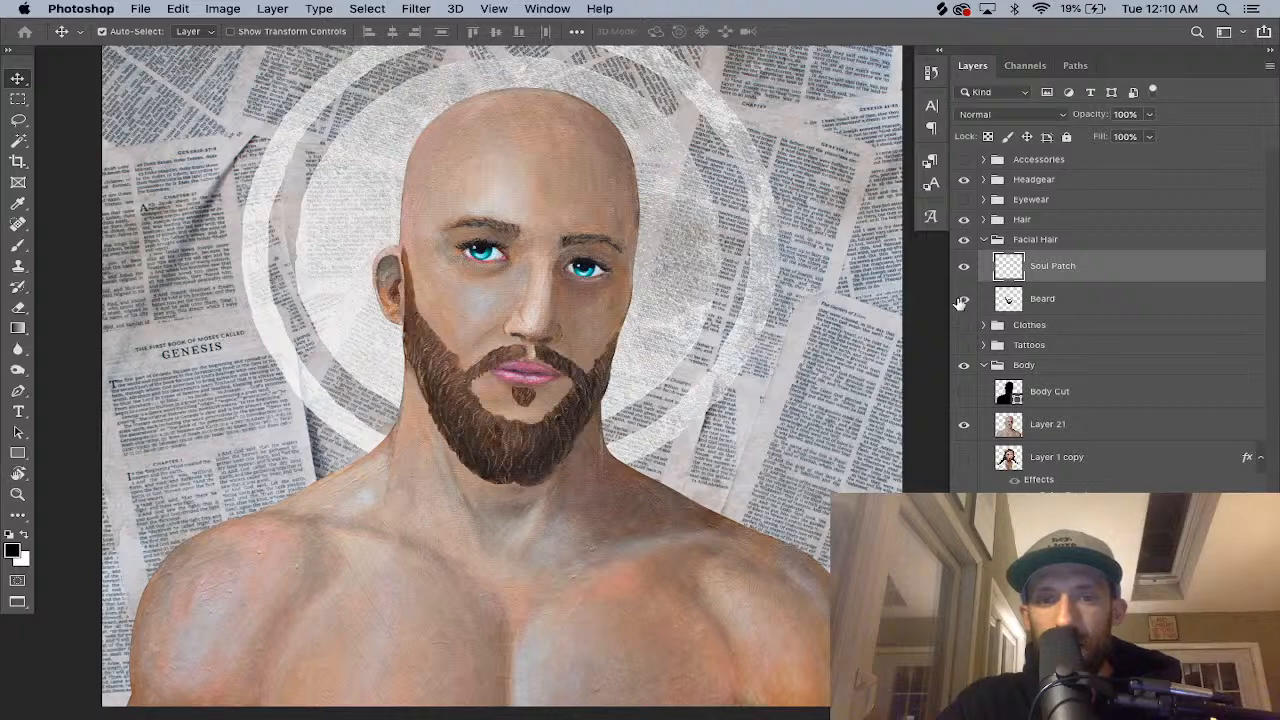
left_click(1070, 298)
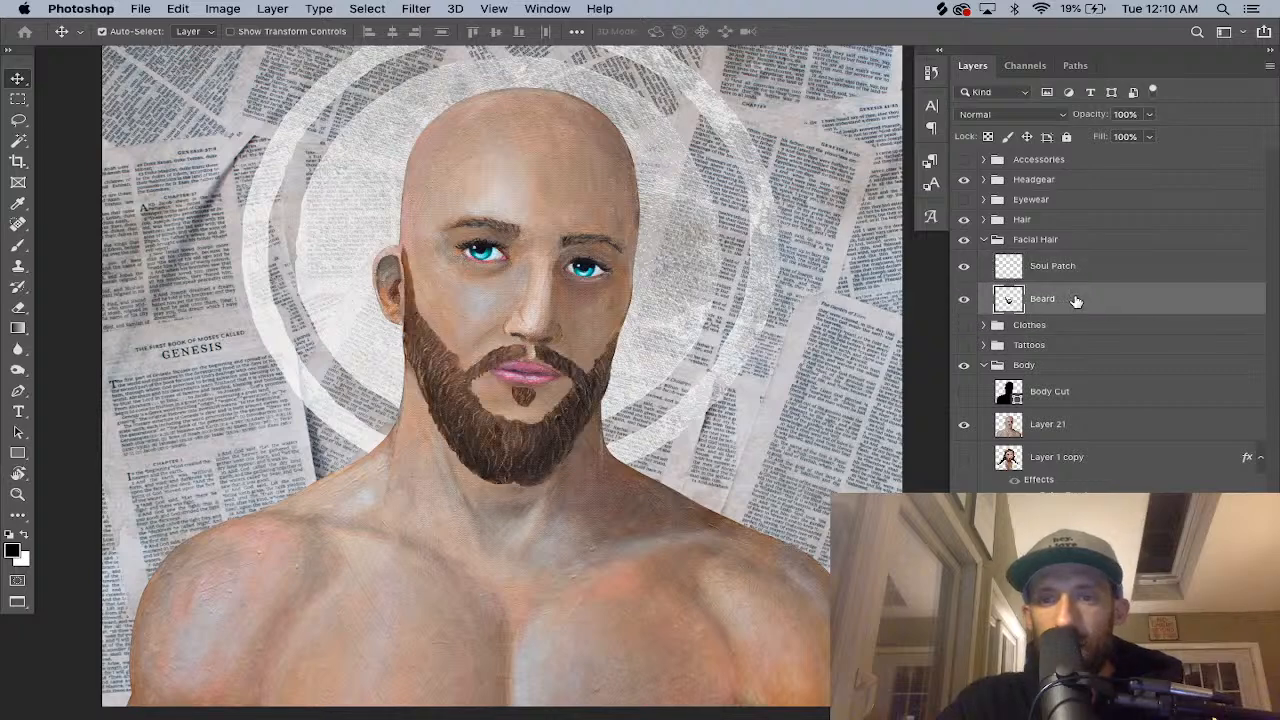
key("super+j")
left_click(964, 331)
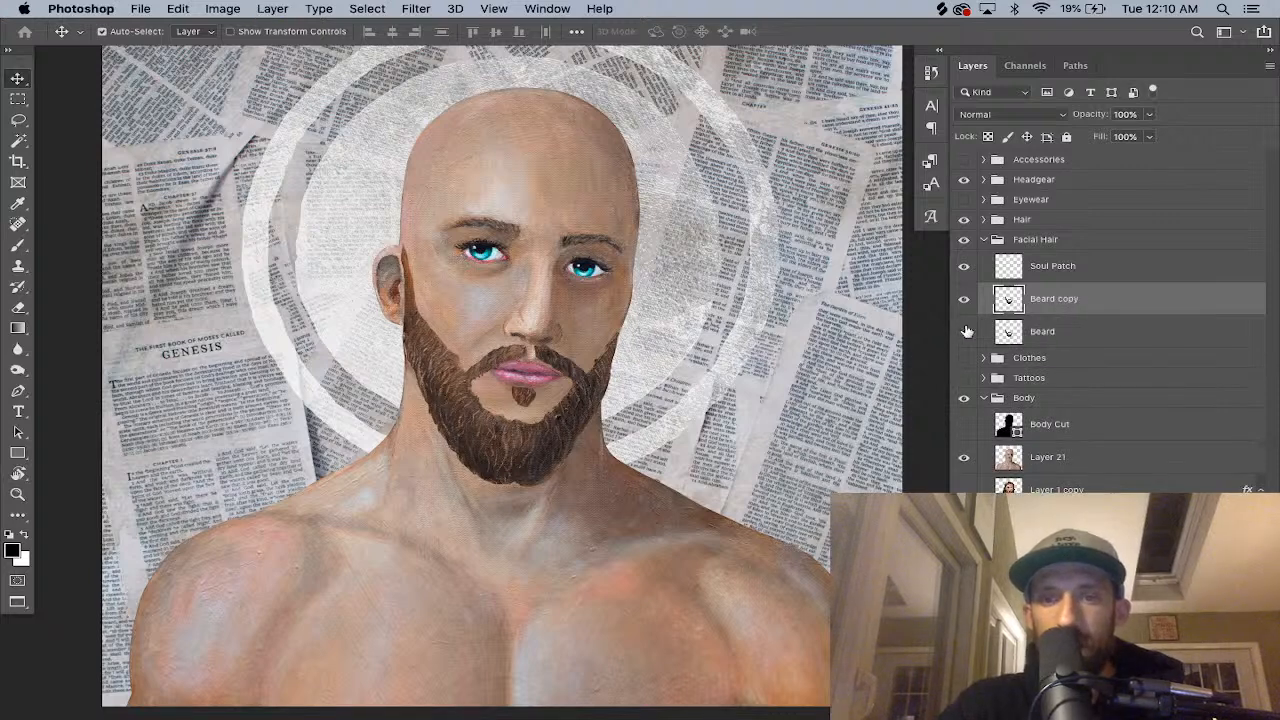
left_click(963, 265)
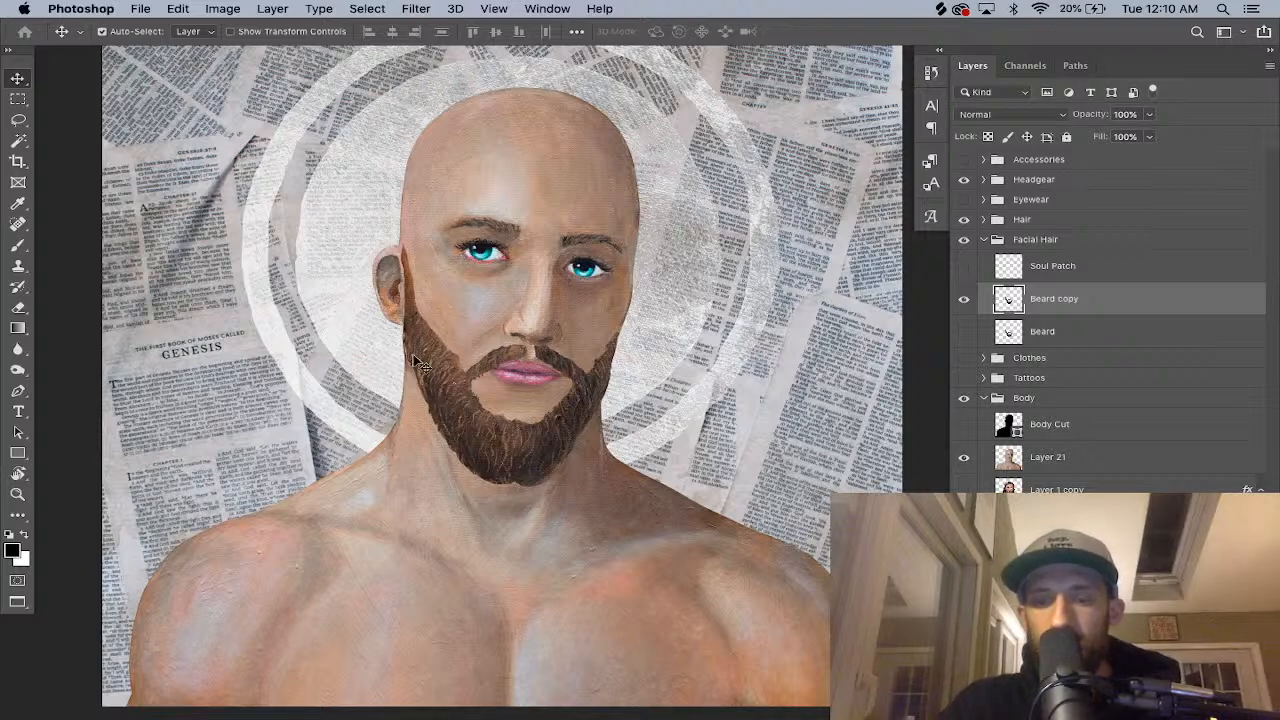
Lasso and delete the sideburn and cheek hair on both sides of Beard copy, erasing stray edges to form a goatee.
key("l")
mouse_move(452, 408)
left_mouse_down()
mouse_move(436, 436)
mouse_move(363, 369)
mouse_move(360, 260)
mouse_move(477, 293)
mouse_move(465, 376)
left_mouse_up()
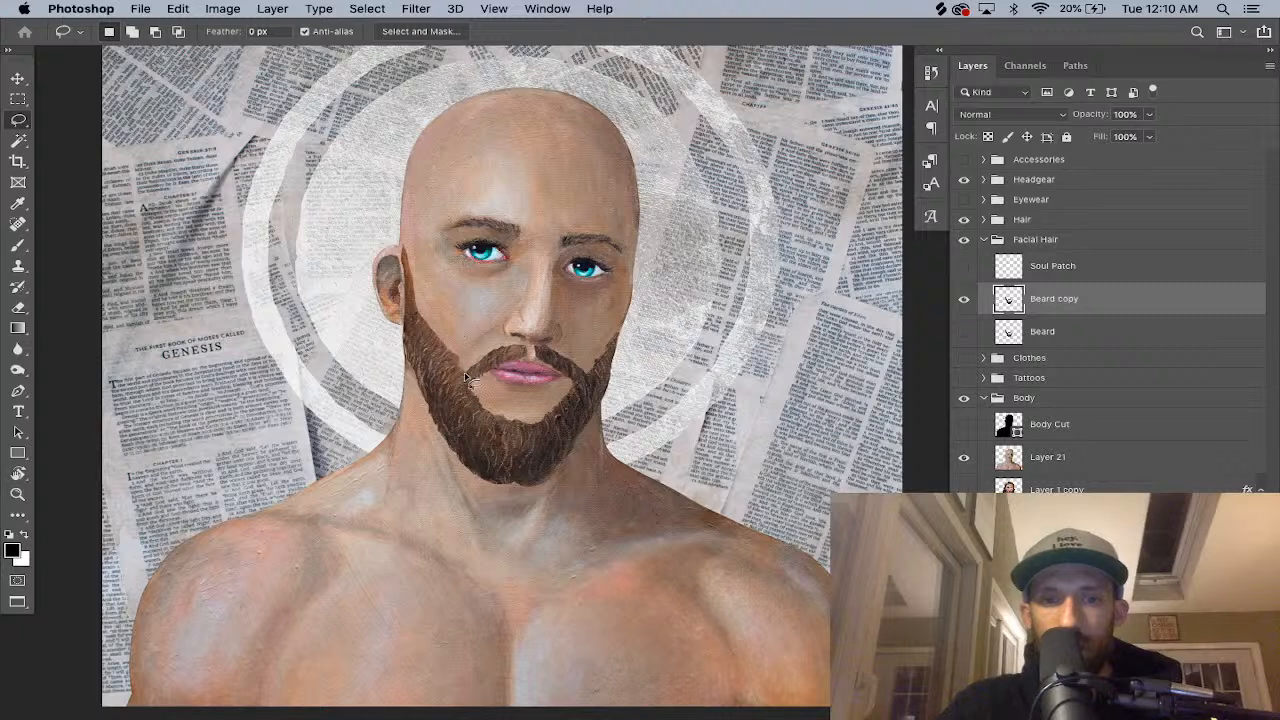
key("Delete")
key("ctrl+d")
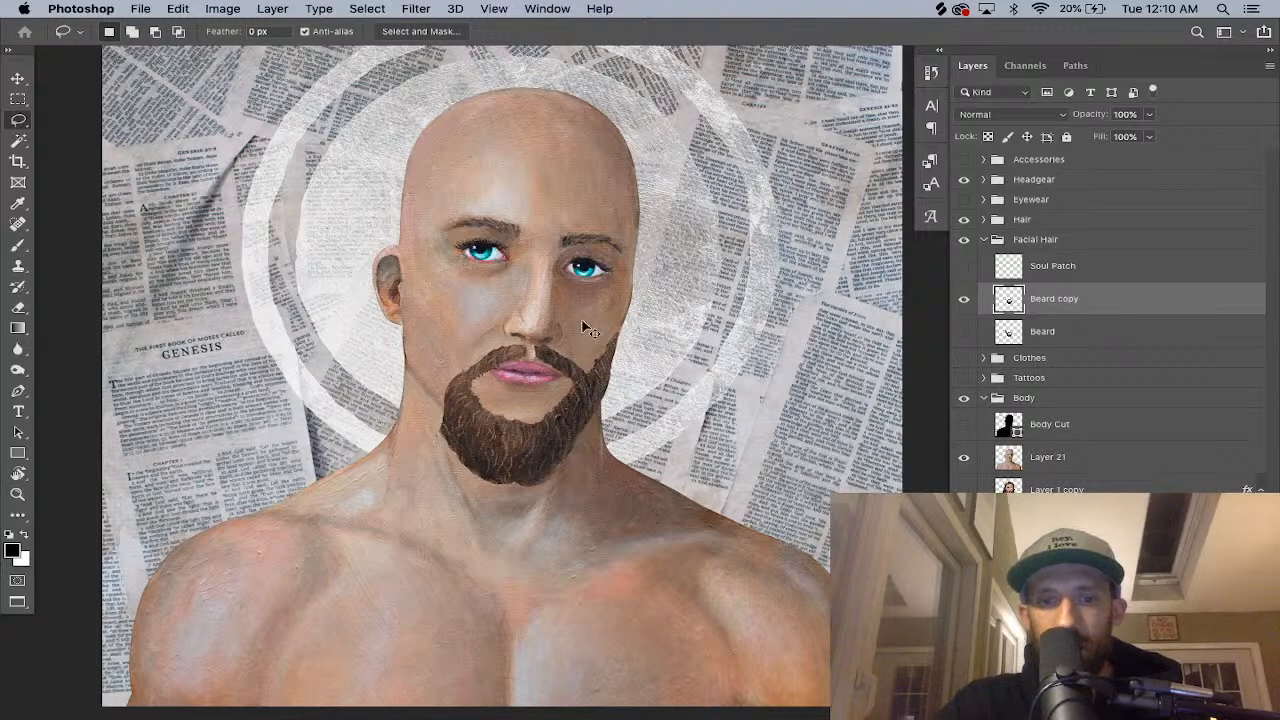
mouse_move(582, 366)
left_mouse_down()
mouse_move(588, 433)
mouse_move(576, 323)
left_mouse_up()
key("ctrl+d")
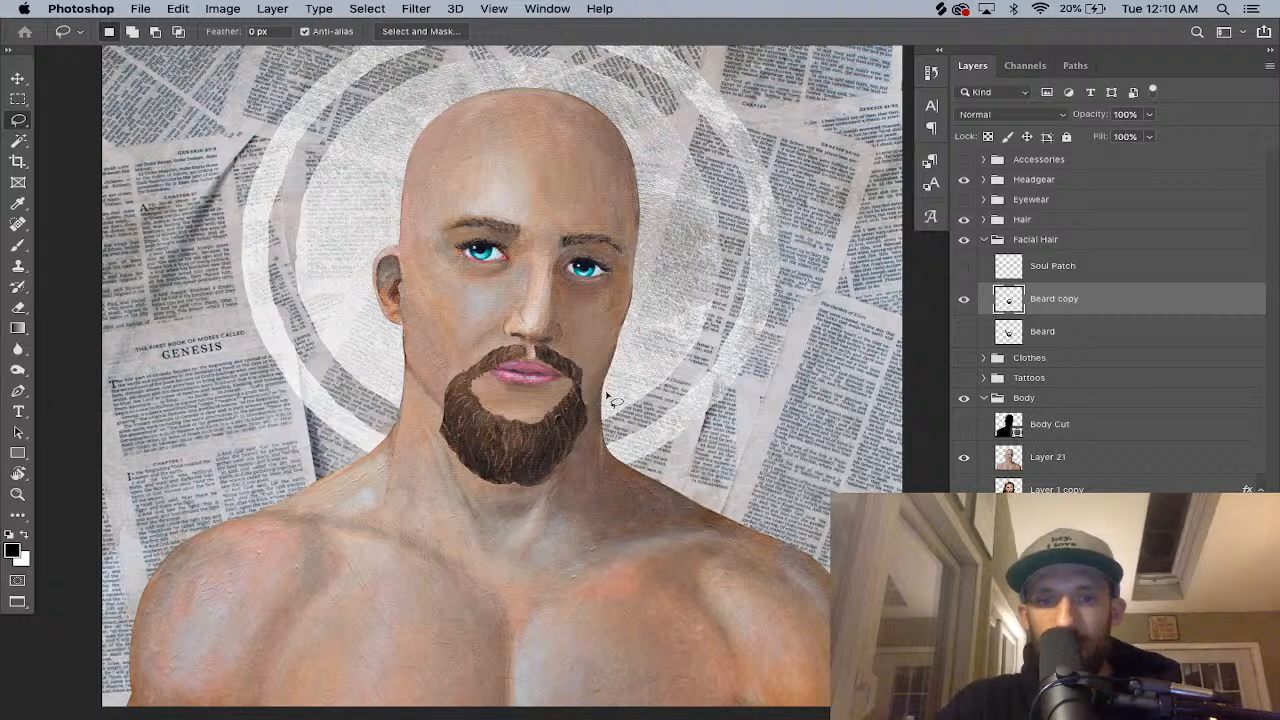
key("e")
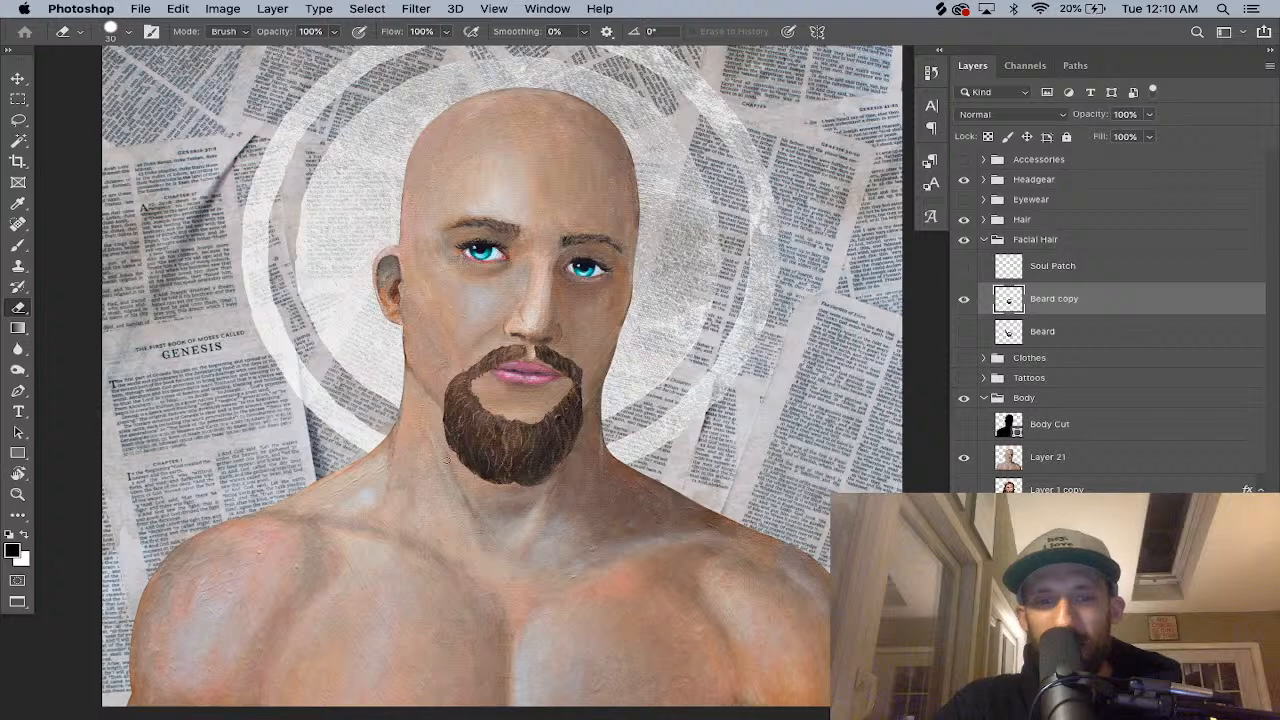
Compare the goatee with and without the Soul Patch layer.
left_click(963, 267)
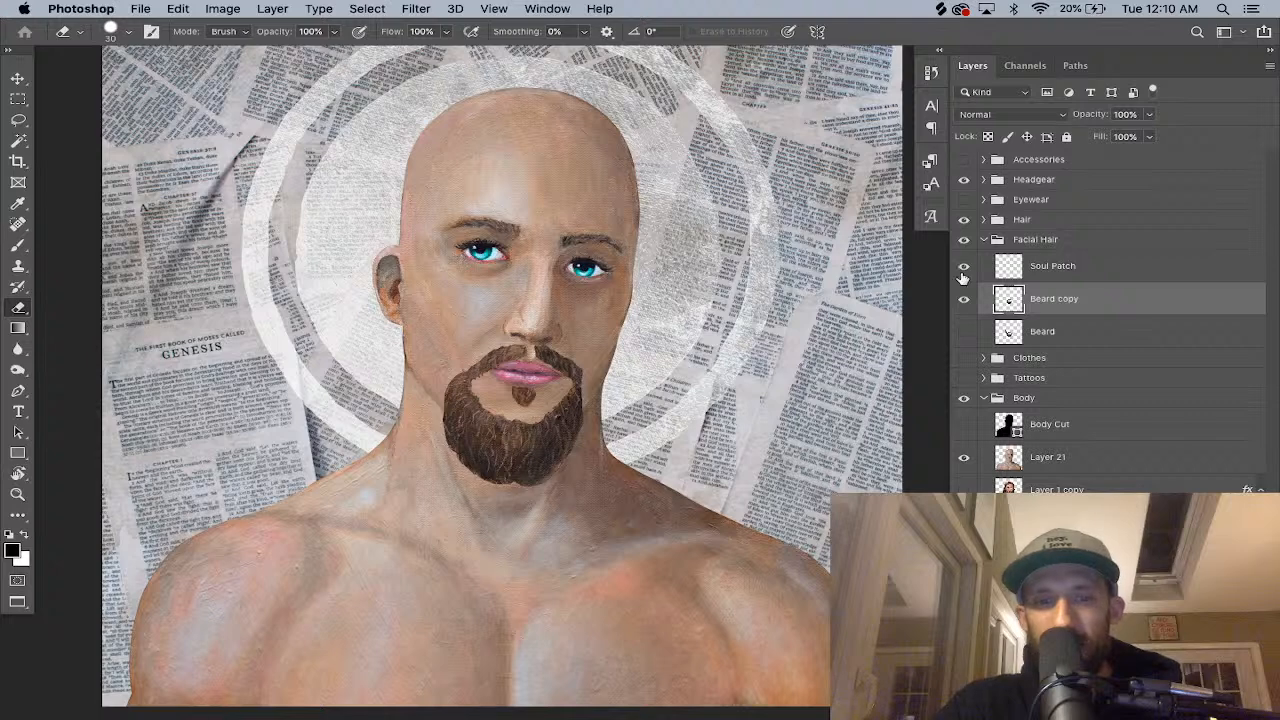
left_click(963, 267)
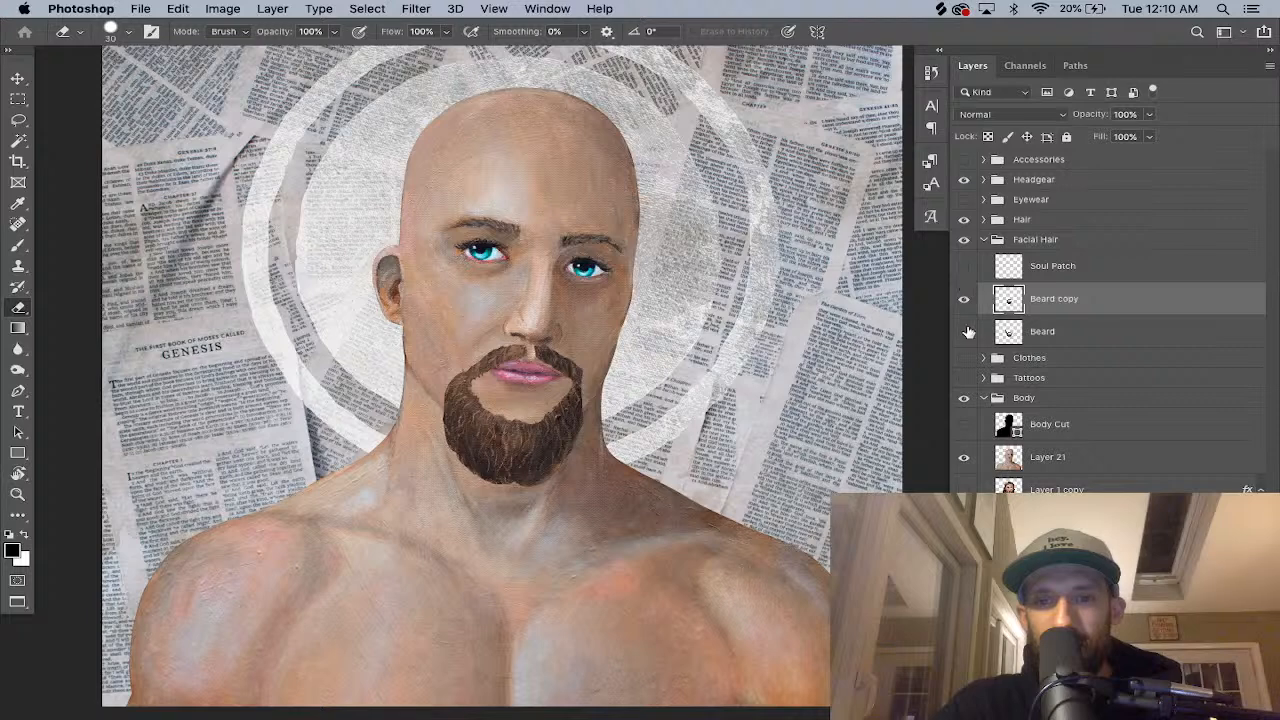
left_click(964, 267)
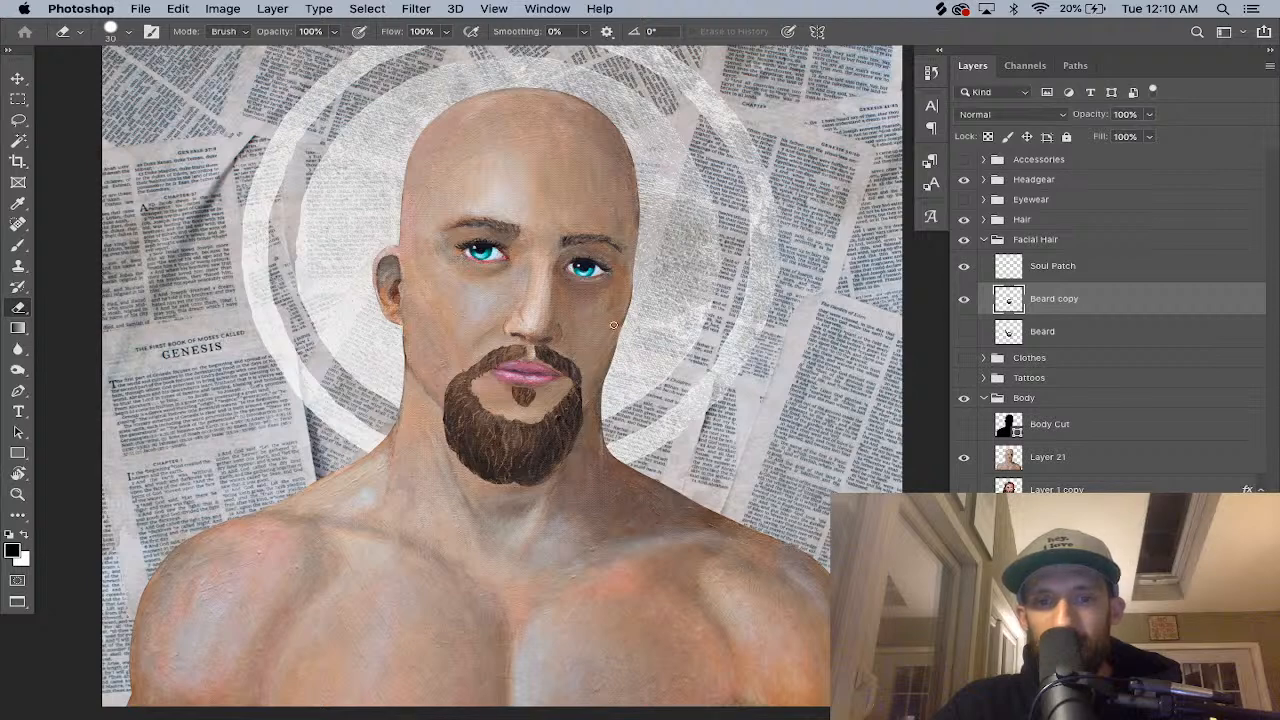
scroll(614, 325, "down", 3)
scroll(614, 325, "up", 4)
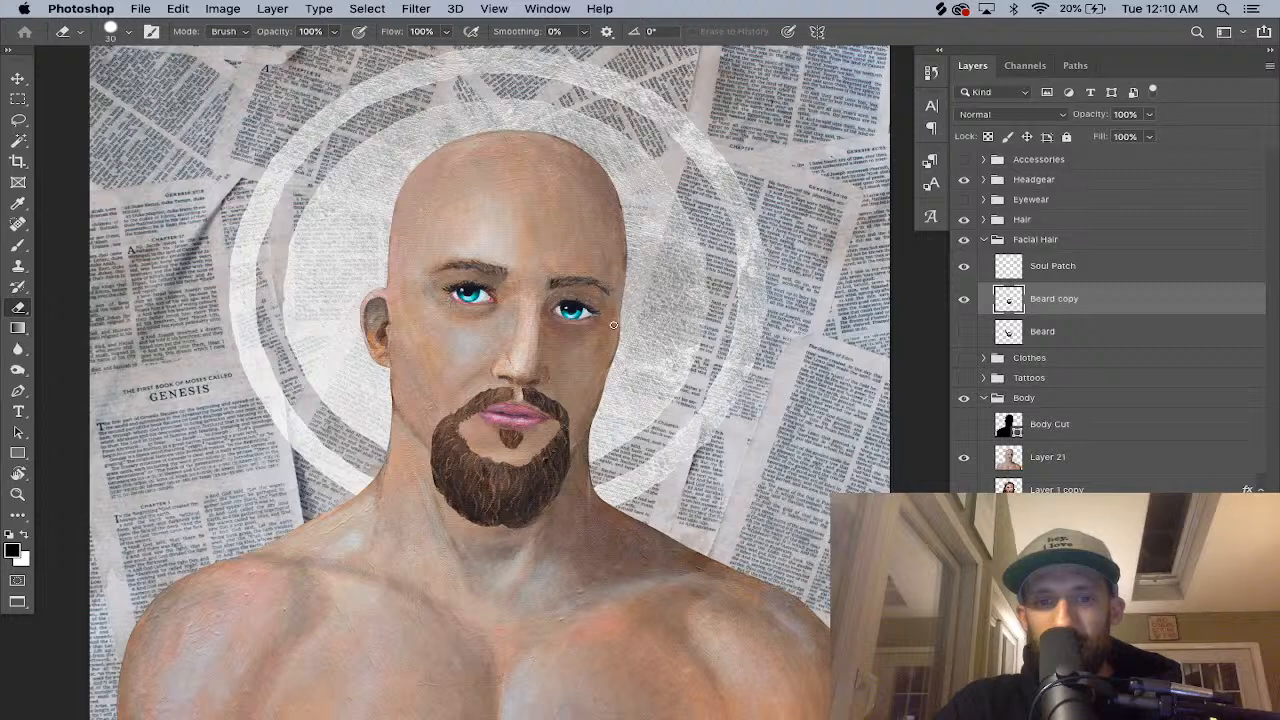
Undo the goatee edits back to before the Beard layer was duplicated.
key("super+z")
key("super+z")
key("super+z")
key("super+z")
key("super+z")
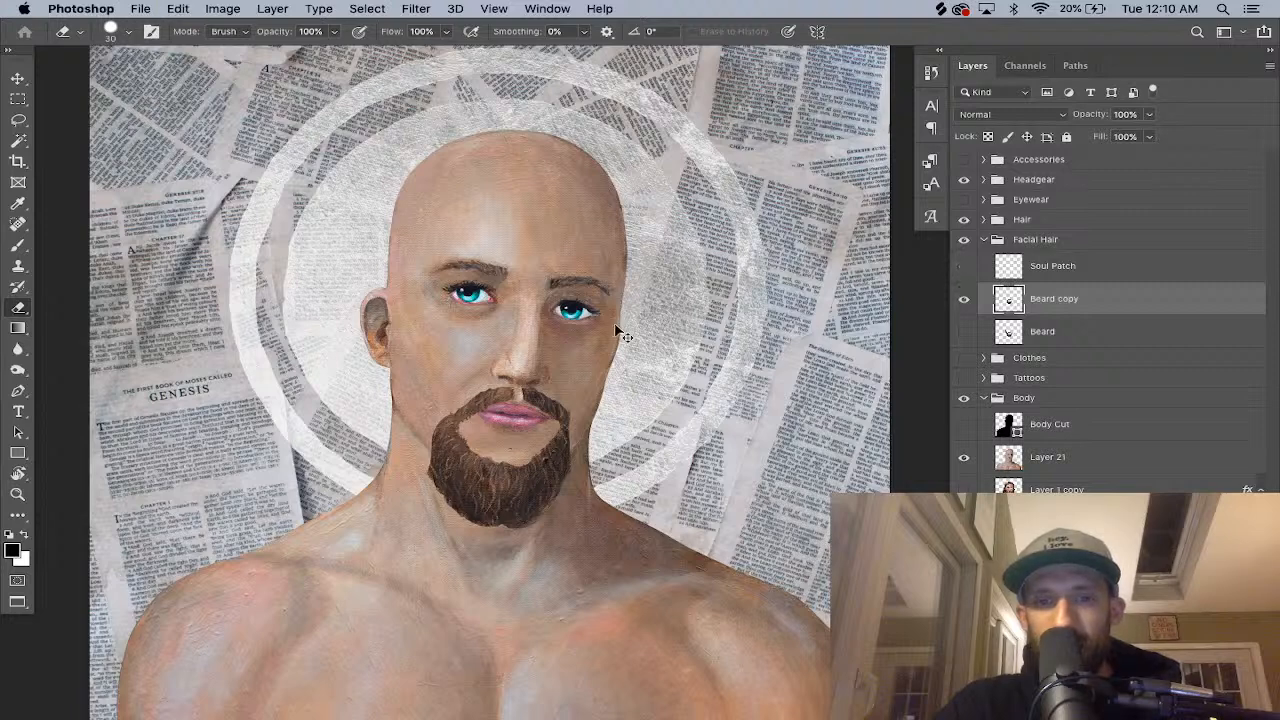
key("super+z")
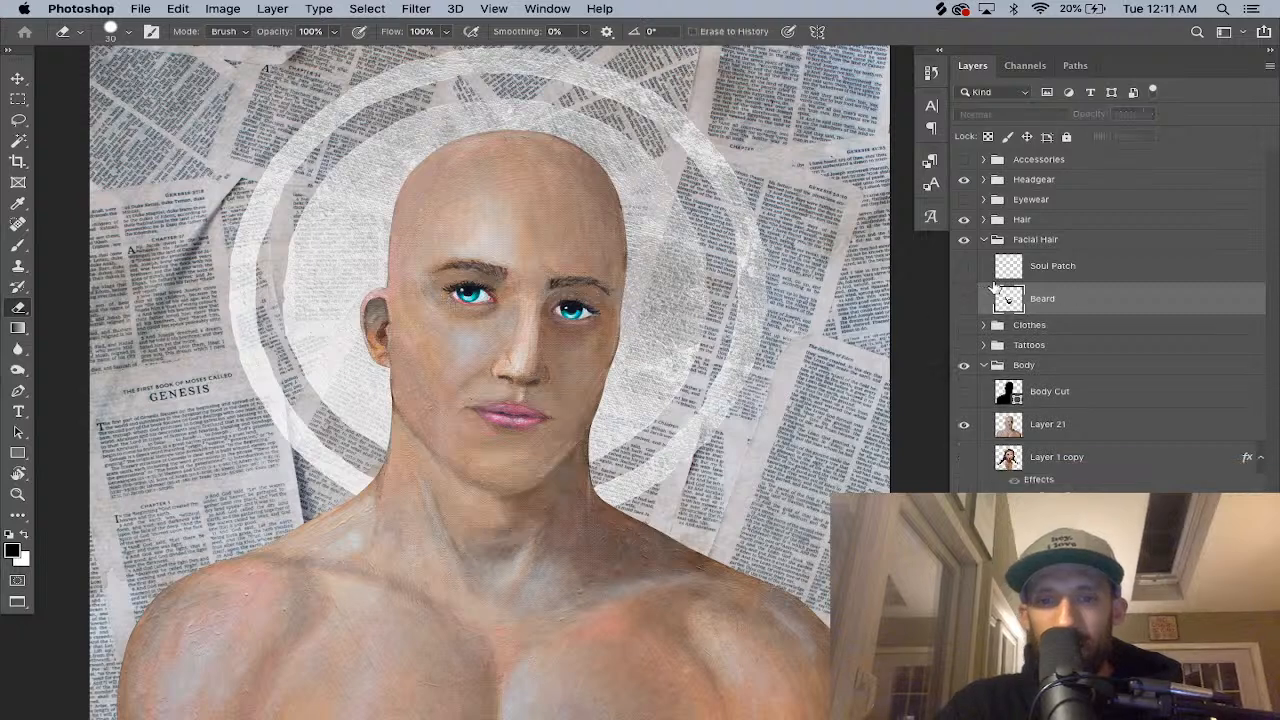
Show the Soul Patch and Beard layers, duplicate the Beard layer and hide the original.
left_click(964, 266)
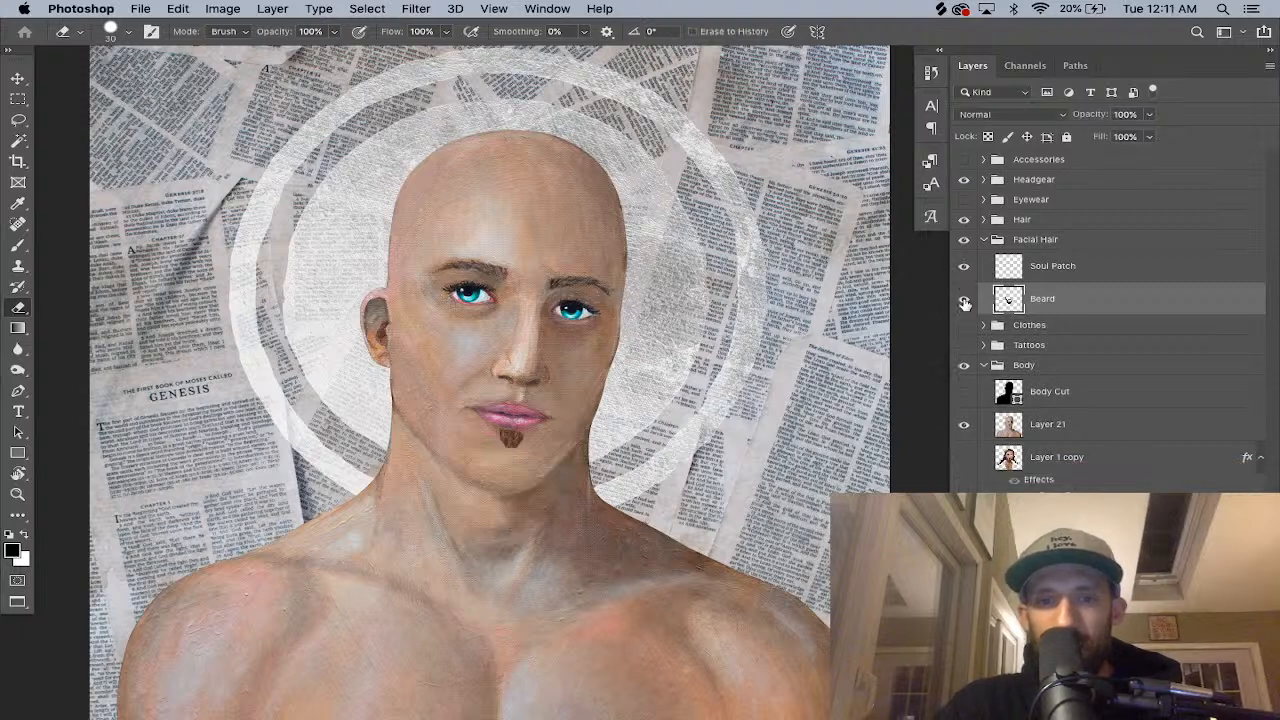
left_click(964, 300)
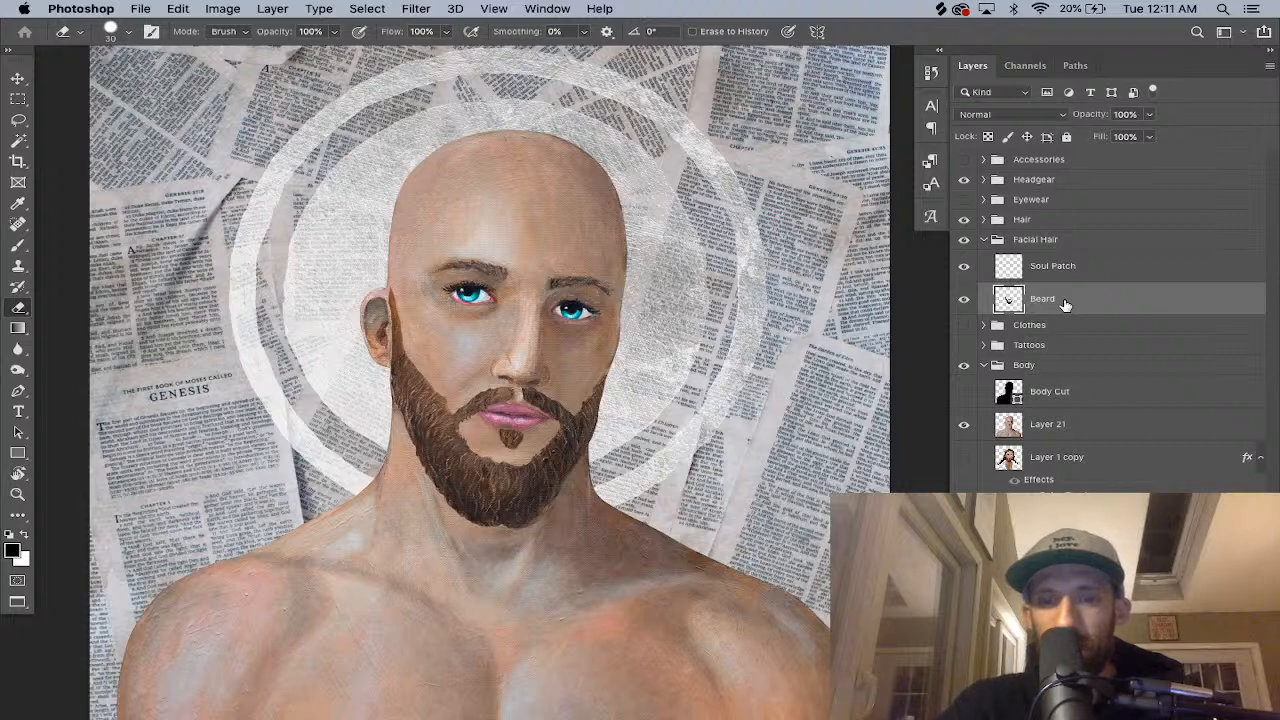
key("super+j")
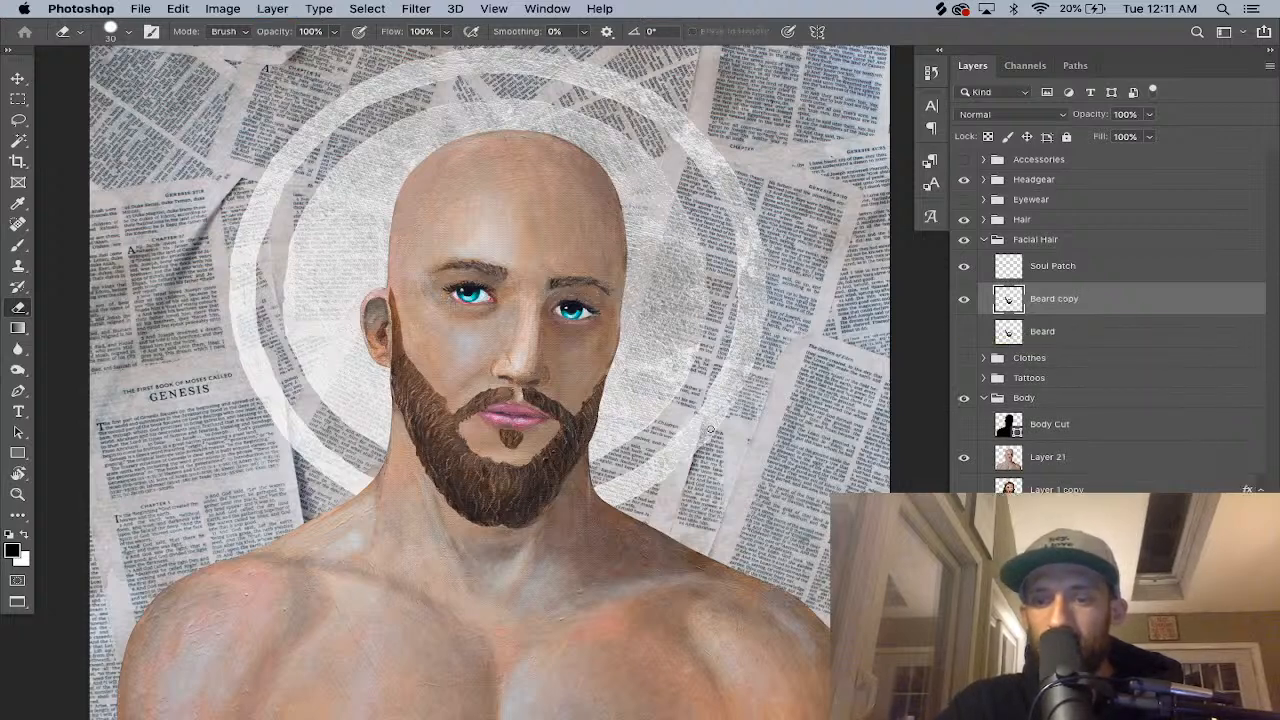
Erase the chin hair from Beard copy with a 250-size eraser, redoing the stroke until the cut between the jaw sides fits.
key("bracketright")
key("bracketright")
key("bracketright")
key("bracketright")
key("bracketright")
key("bracketright")
key("bracketright")
key("bracketright")
key("bracketright")
key("bracketright")
mouse_move(471, 500)
left_mouse_down()
mouse_move(481, 458)
mouse_move(498, 527)
left_mouse_up()
key("super+z")
mouse_move(491, 458)
left_mouse_down()
mouse_move(488, 557)
mouse_move(519, 459)
mouse_move(522, 548)
left_mouse_up()
key("super+z")
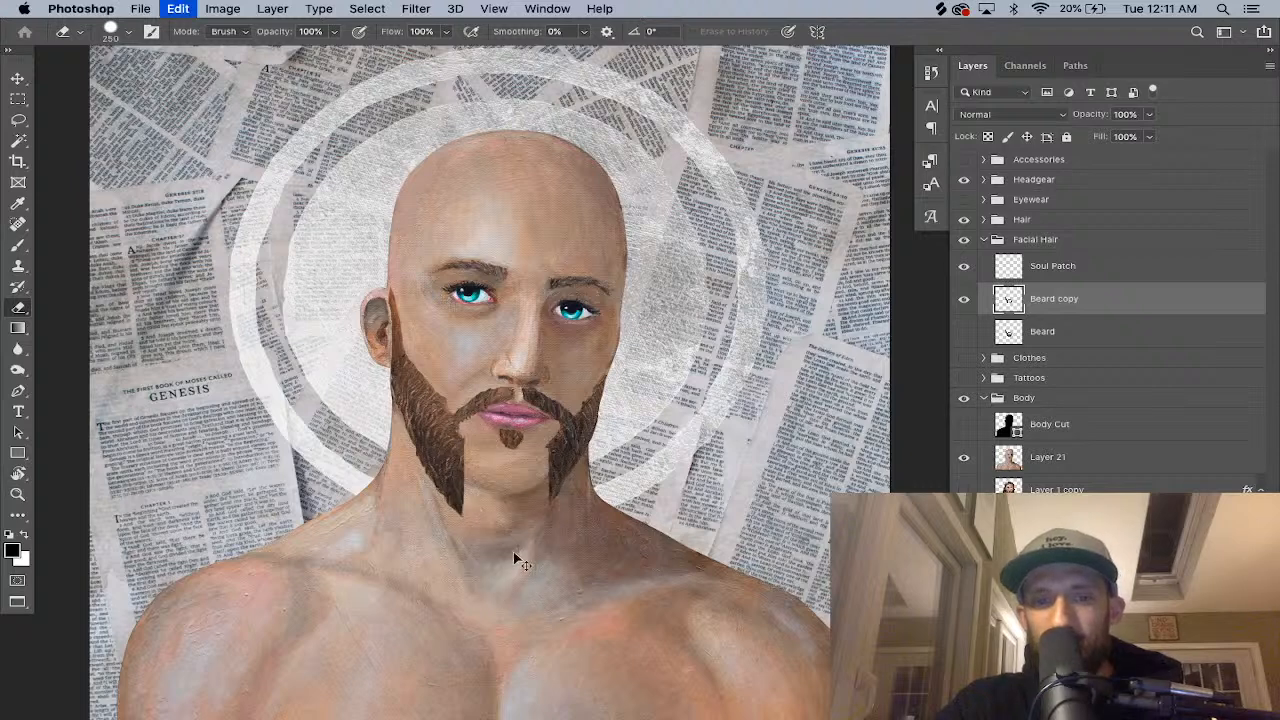
left_click_drag(530, 462, 518, 540)
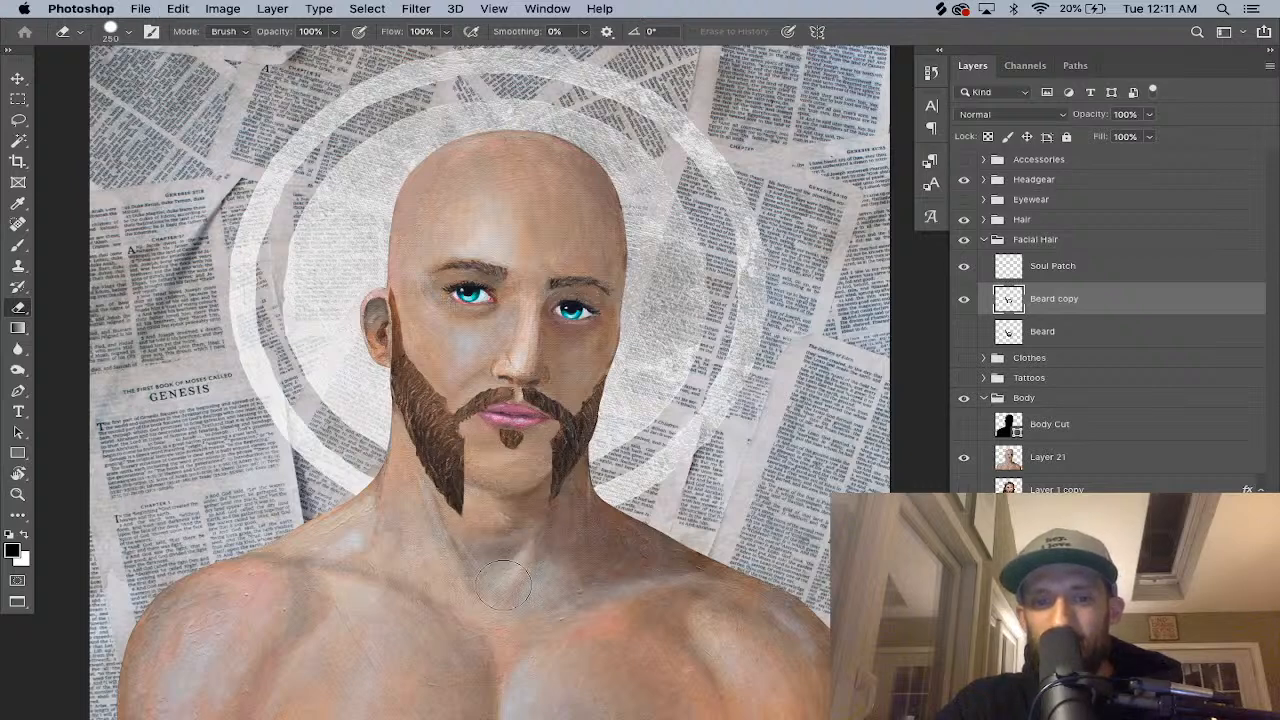
key("super+z")
left_click_drag(518, 460, 505, 540)
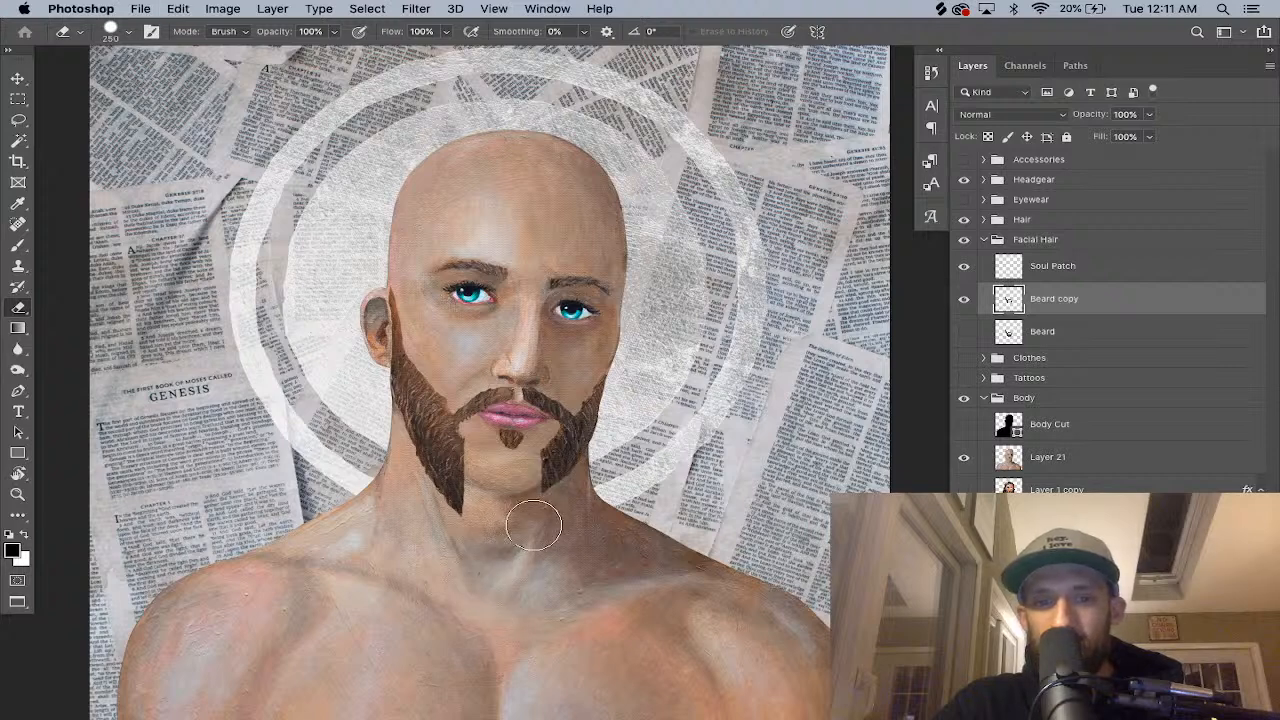
Trim the lower ends of the hair along both jaws on Beard copy to form mutton chops joined to the moustache.
left_click_drag(568, 496, 642, 428)
mouse_move(474, 537)
left_mouse_down()
mouse_move(451, 531)
mouse_move(390, 456)
left_mouse_up()
mouse_move(420, 497)
left_mouse_down()
mouse_move(471, 515)
mouse_move(456, 480)
mouse_move(483, 442)
left_mouse_up()
key("super+z")
mouse_move(460, 508)
left_mouse_down()
mouse_move(480, 455)
mouse_move(466, 472)
left_mouse_up()
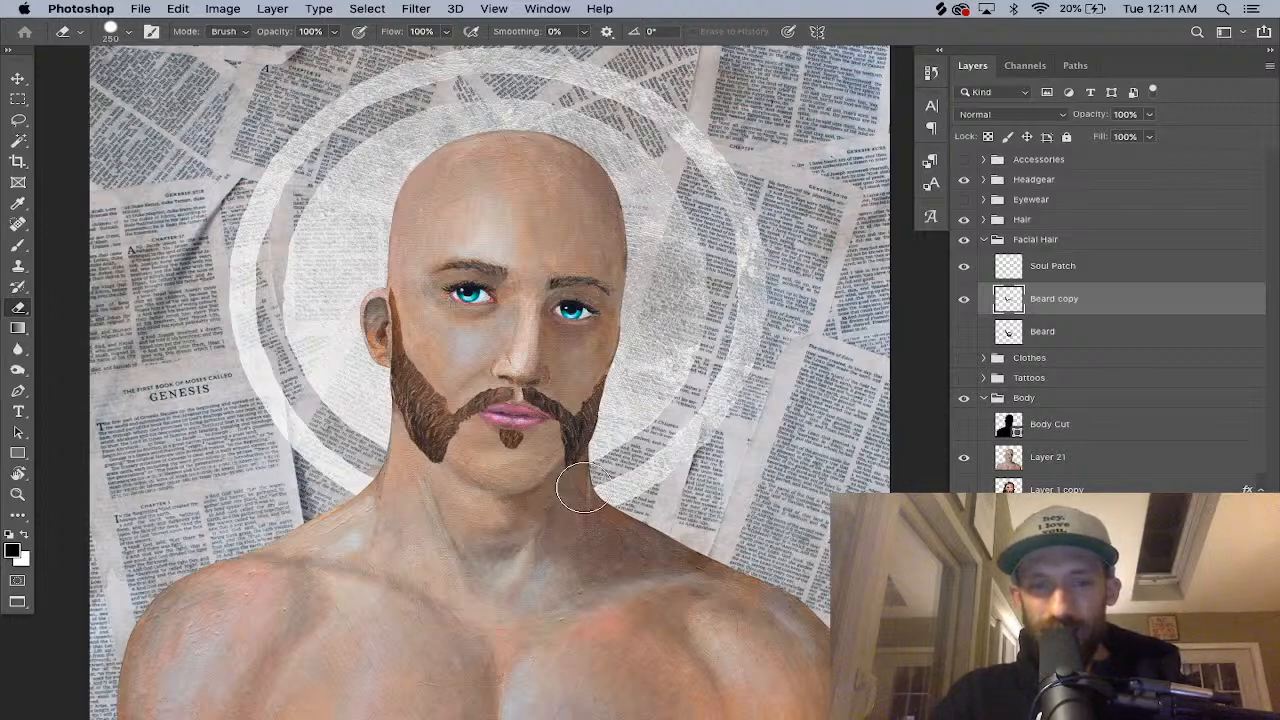
key("super+z")
key("super+z")
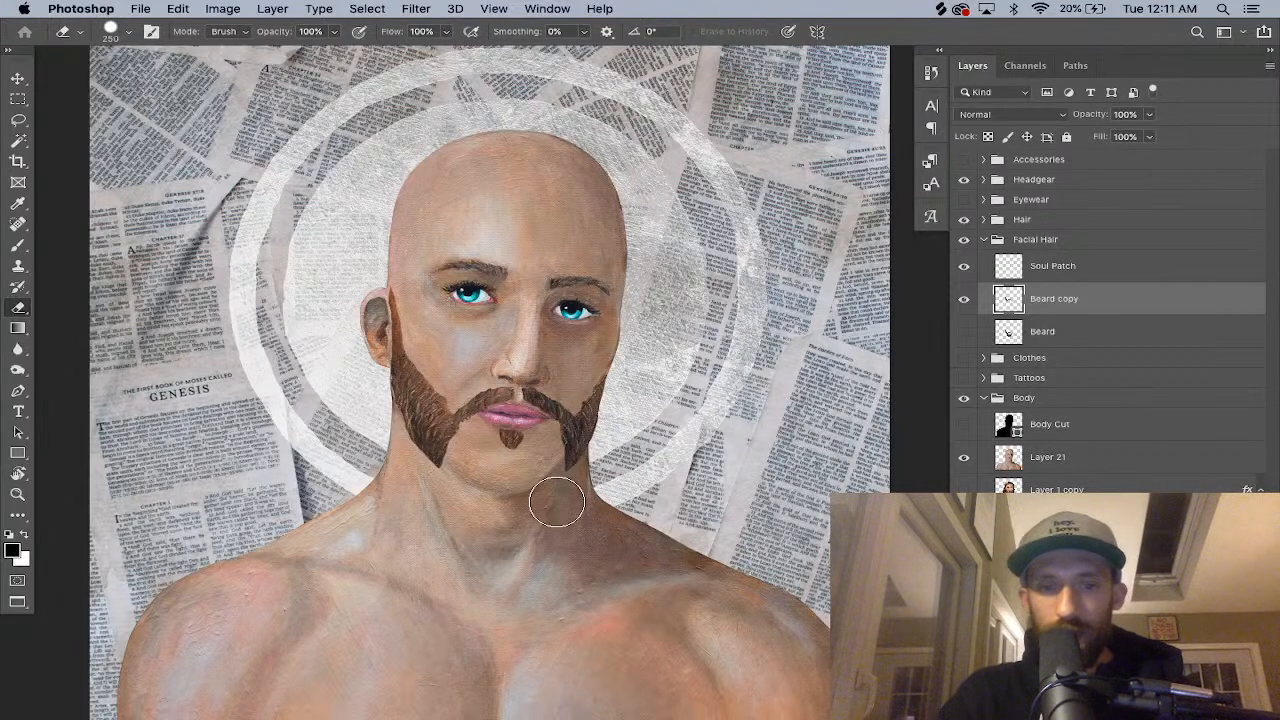
Fit the whole portrait in view and save the document.
key("r")
mouse_move(578, 268)
left_mouse_down()
mouse_move(640, 262)
mouse_move(680, 300)
mouse_move(652, 249)
mouse_move(580, 249)
left_mouse_up()
key("e")
key("super+minus")
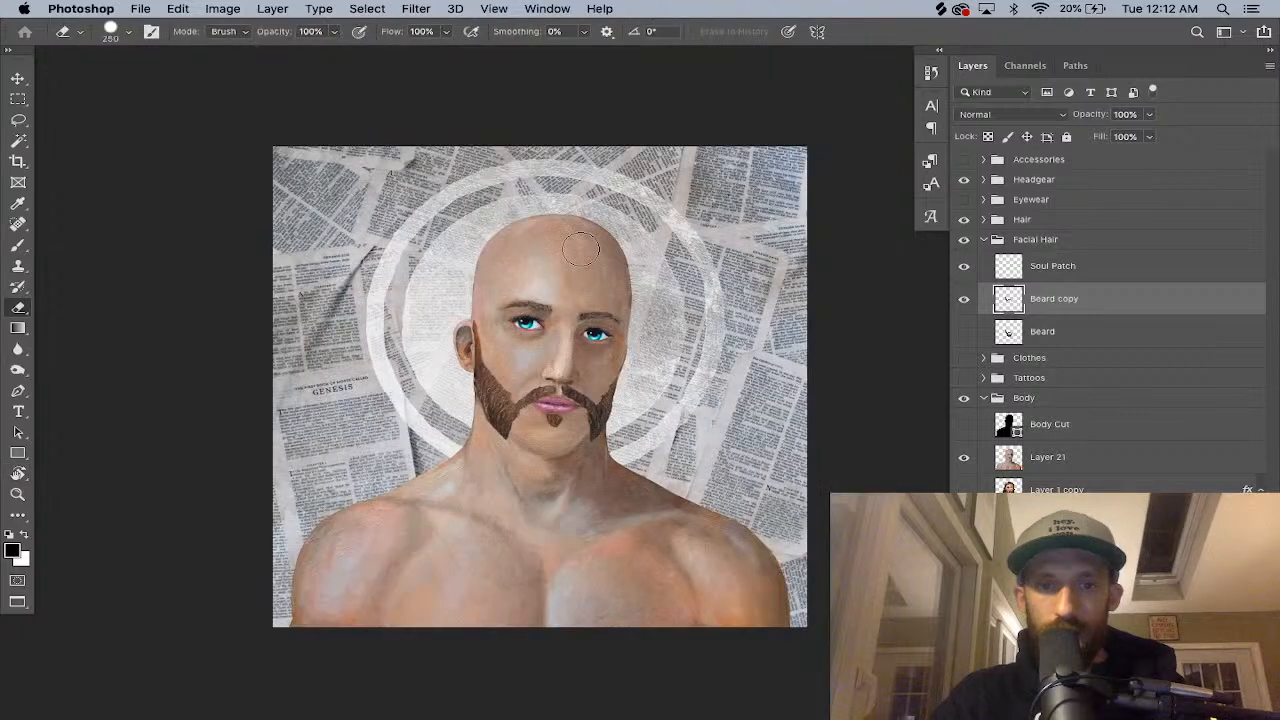
key("super+s")
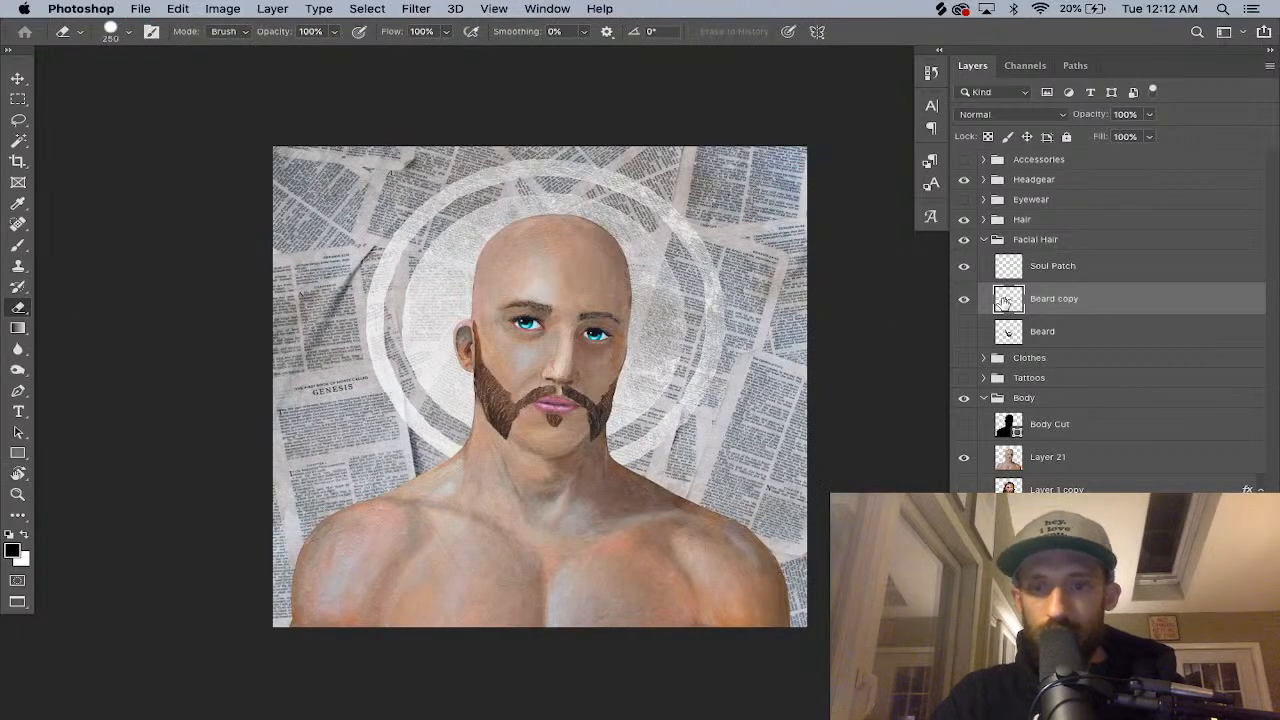
Hide the Beard copy layer and compare the portrait with and without the full Beard layer.
left_click(963, 329)
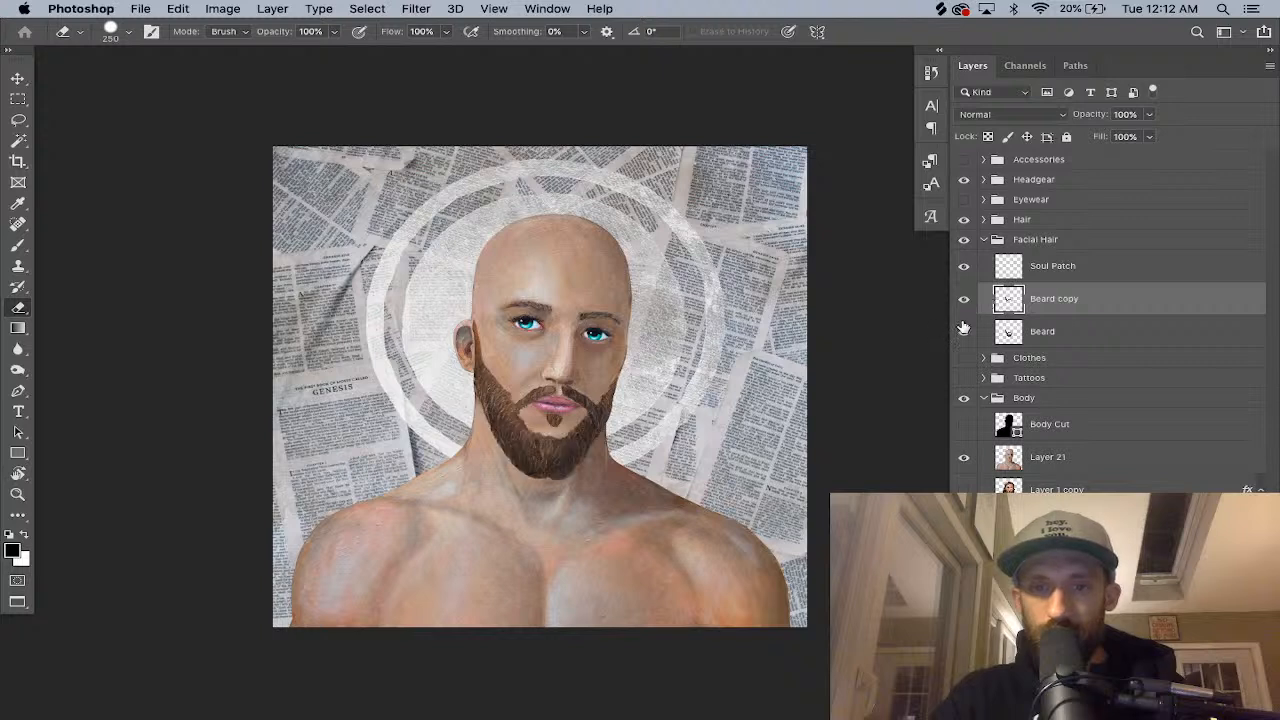
left_click(963, 331)
left_click(963, 298)
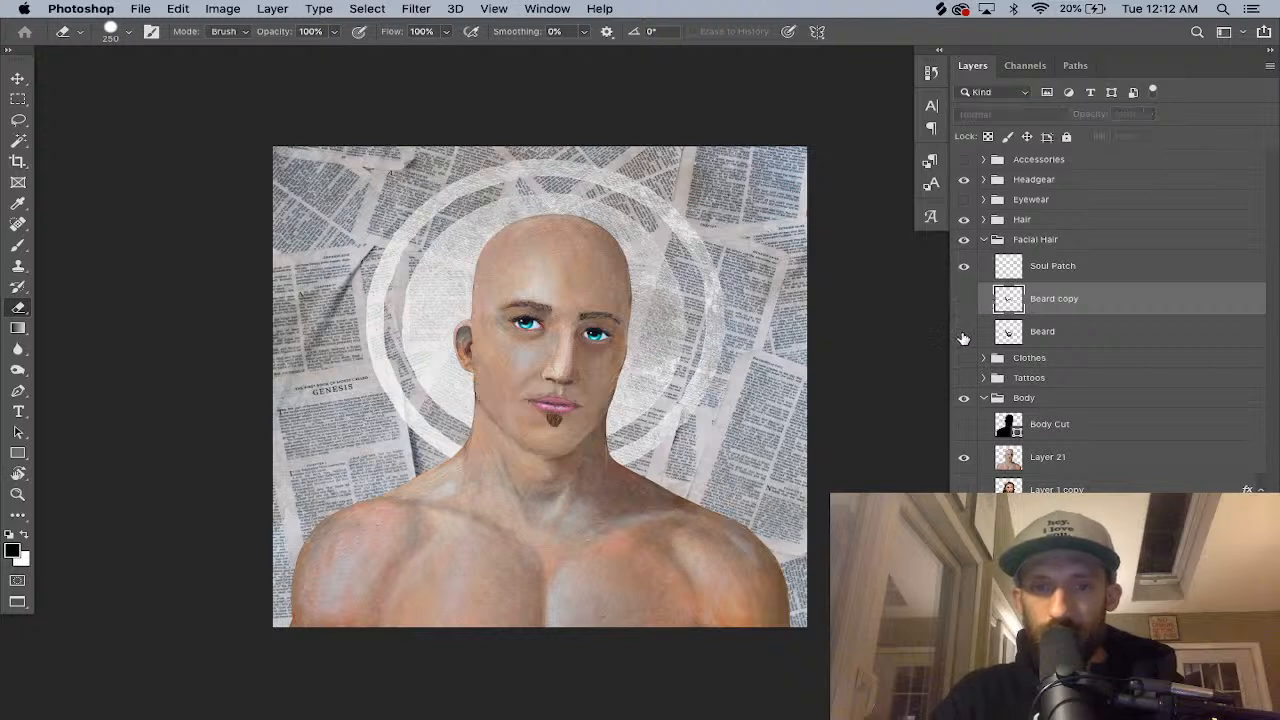
left_click(963, 333)
left_click(964, 331)
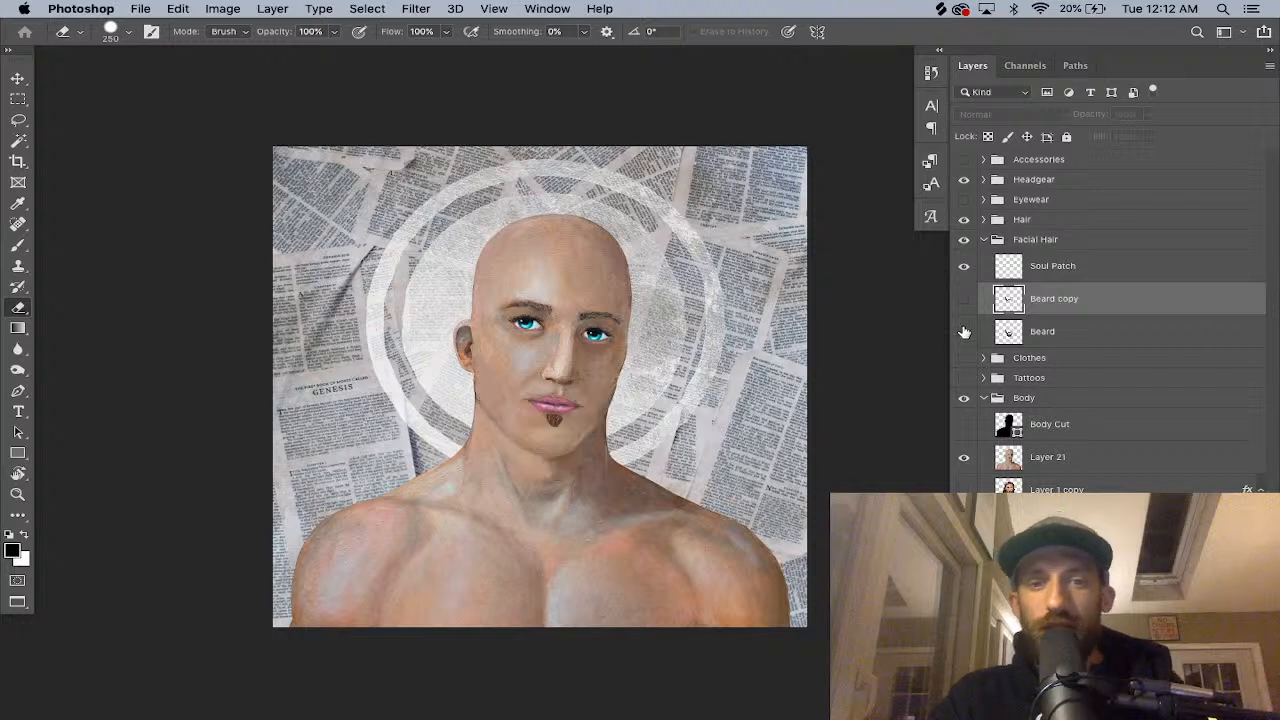
left_click(964, 331)
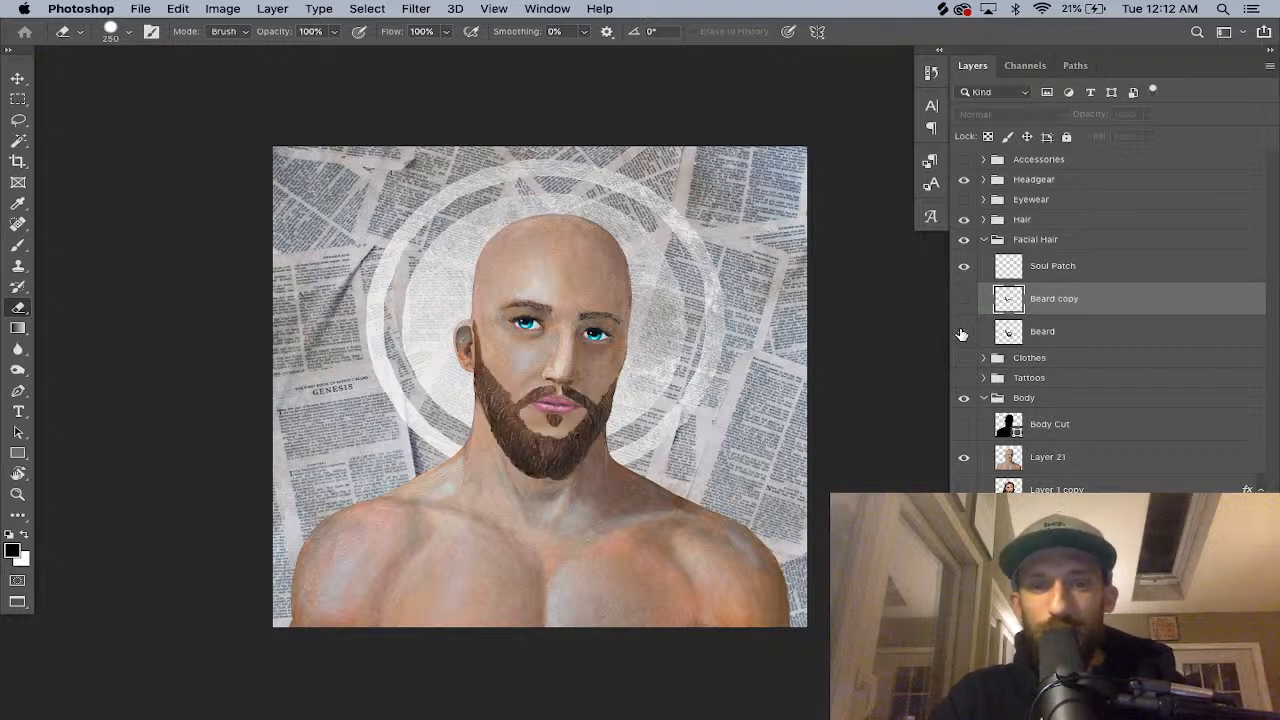
left_click(963, 331)
left_click(963, 331)
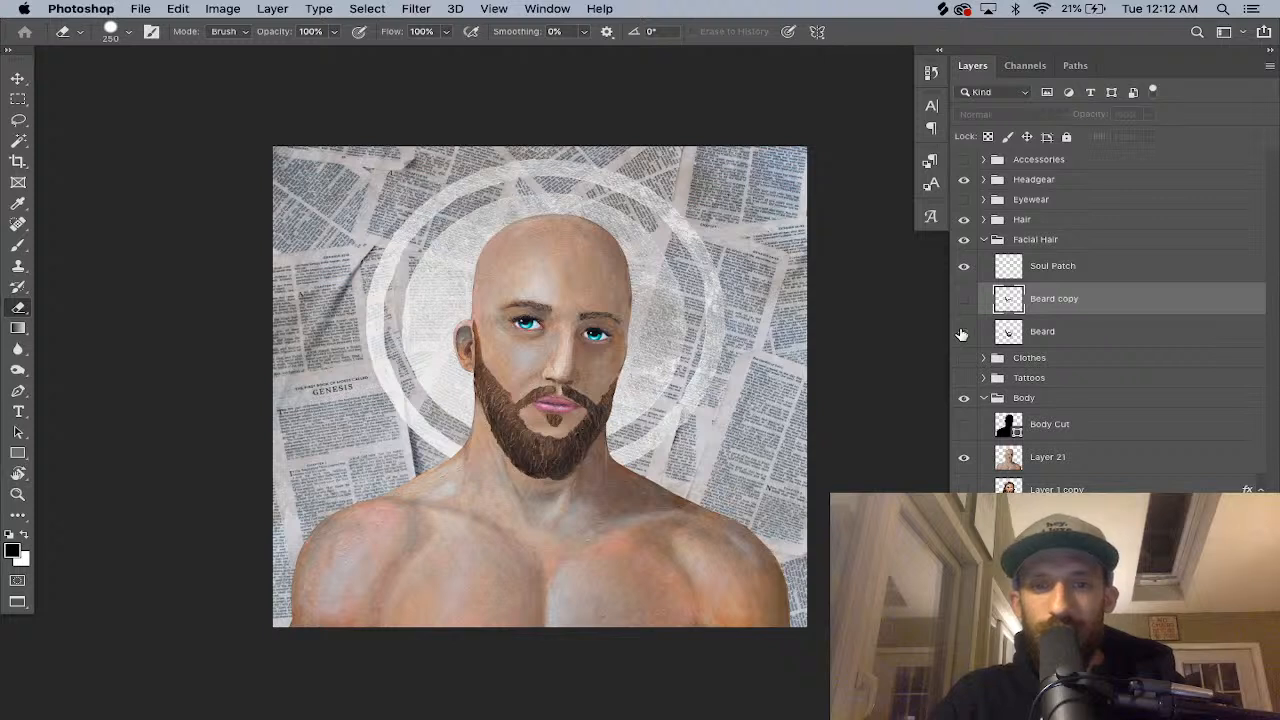
Check the full beard without and with the Soul Patch, and collapse and hide the Facial Hair group.
left_click(963, 331)
left_click(963, 266)
left_click(963, 333)
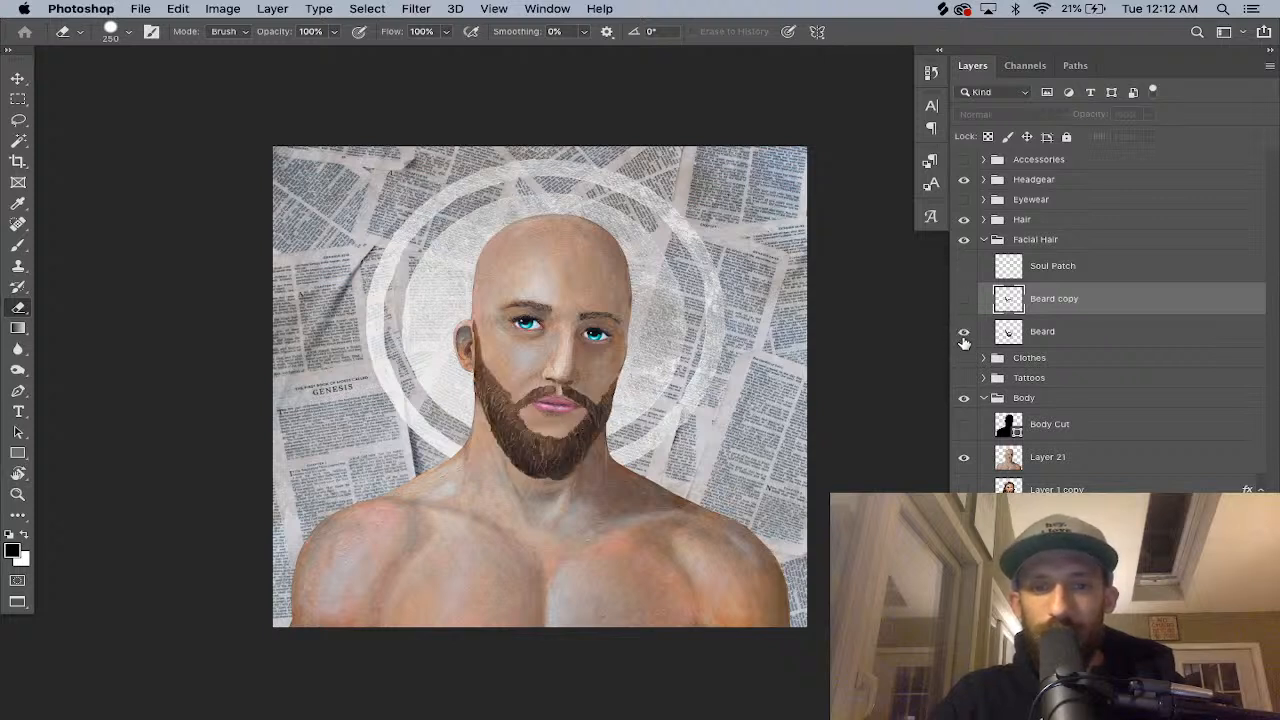
left_click(962, 267)
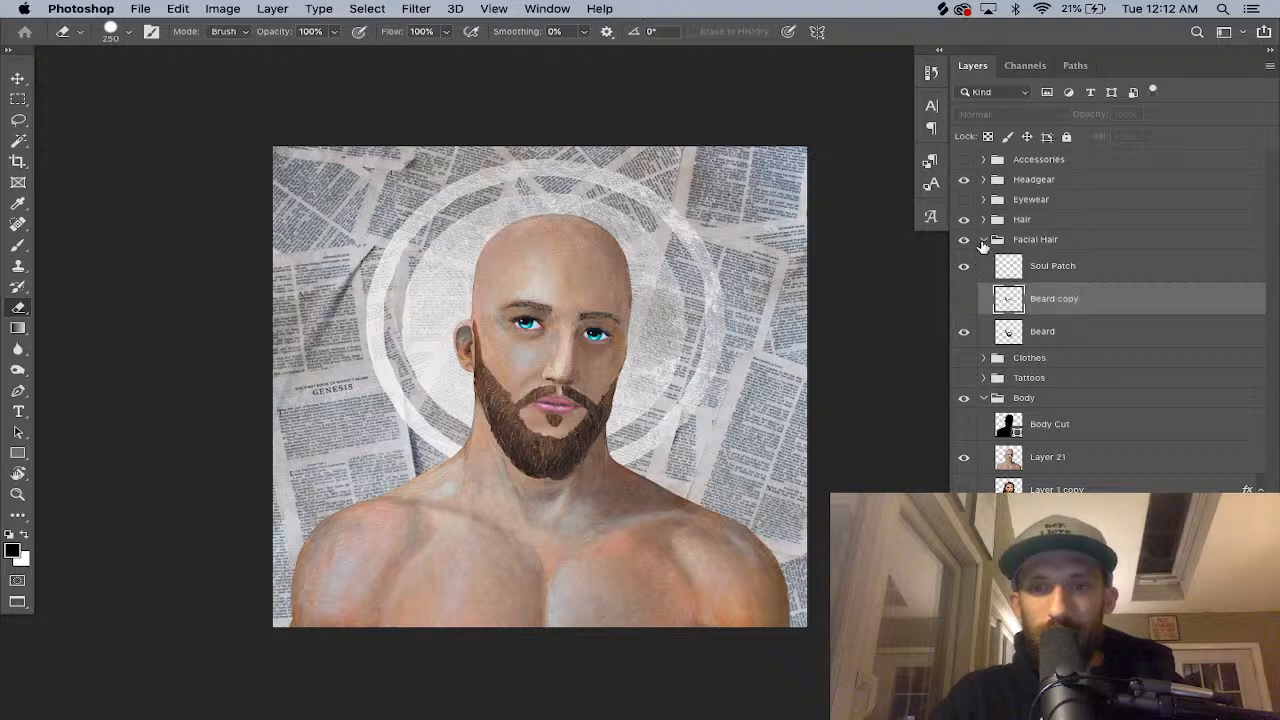
left_click(983, 239)
left_click(964, 240)
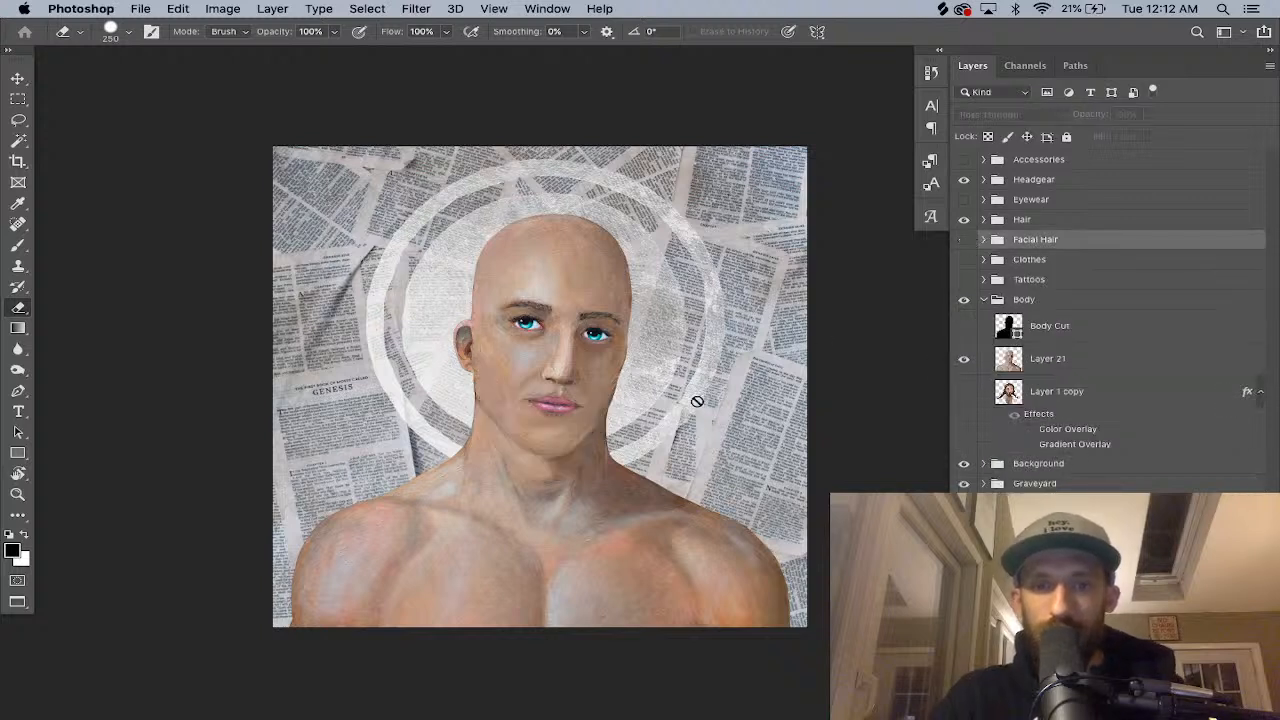
Switch to the Brave browser, load google.com/drive and go to My Drive.
mouse_move(532, 714)
left_click(490, 710)
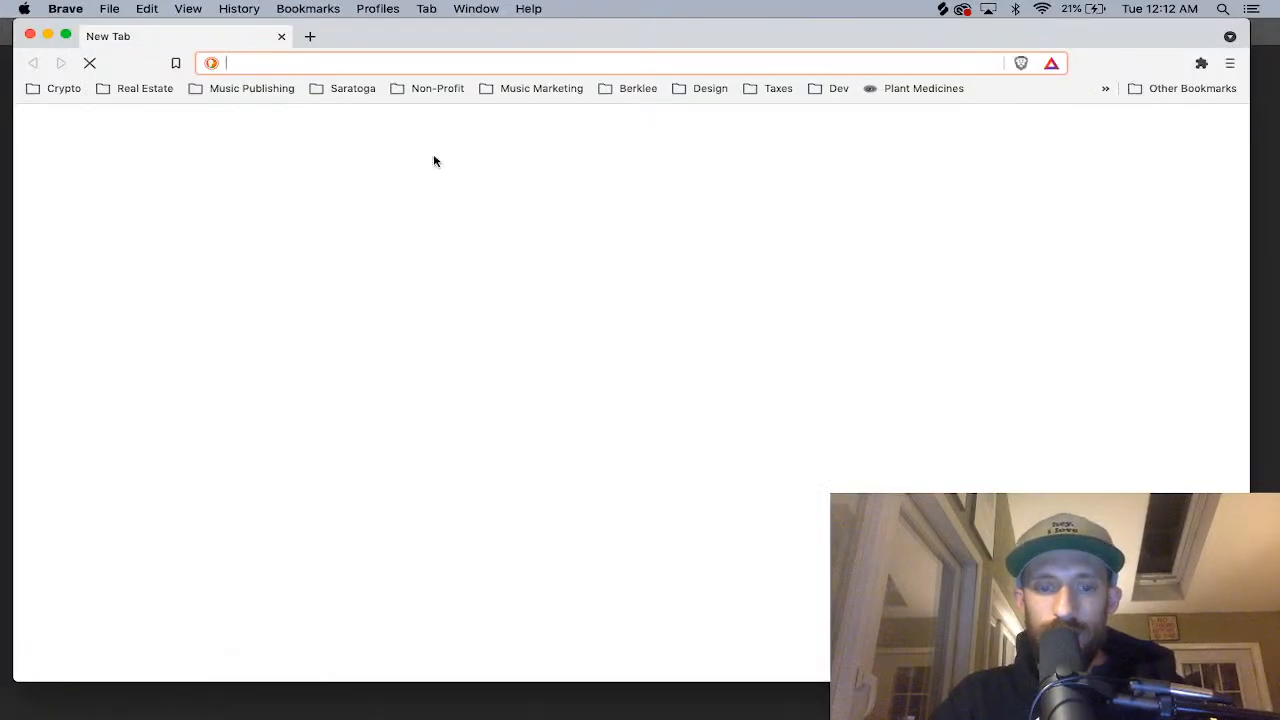
type("g")
key("Return")
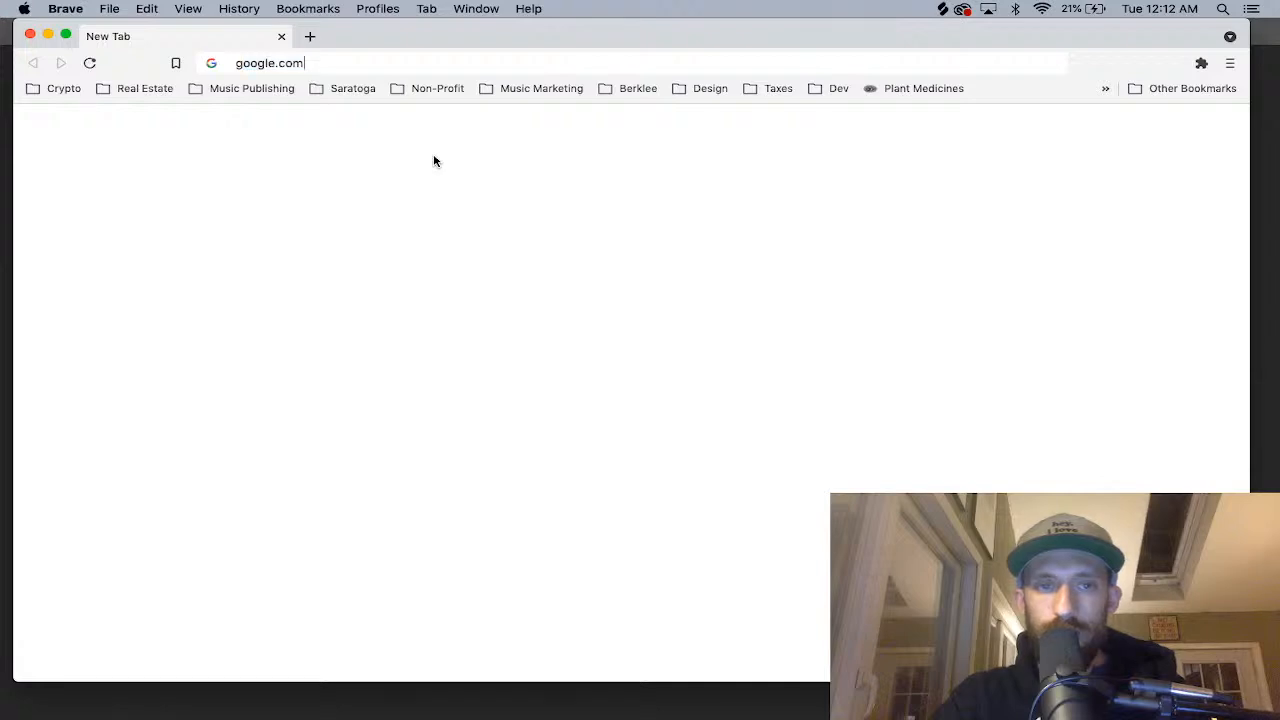
type("/drive")
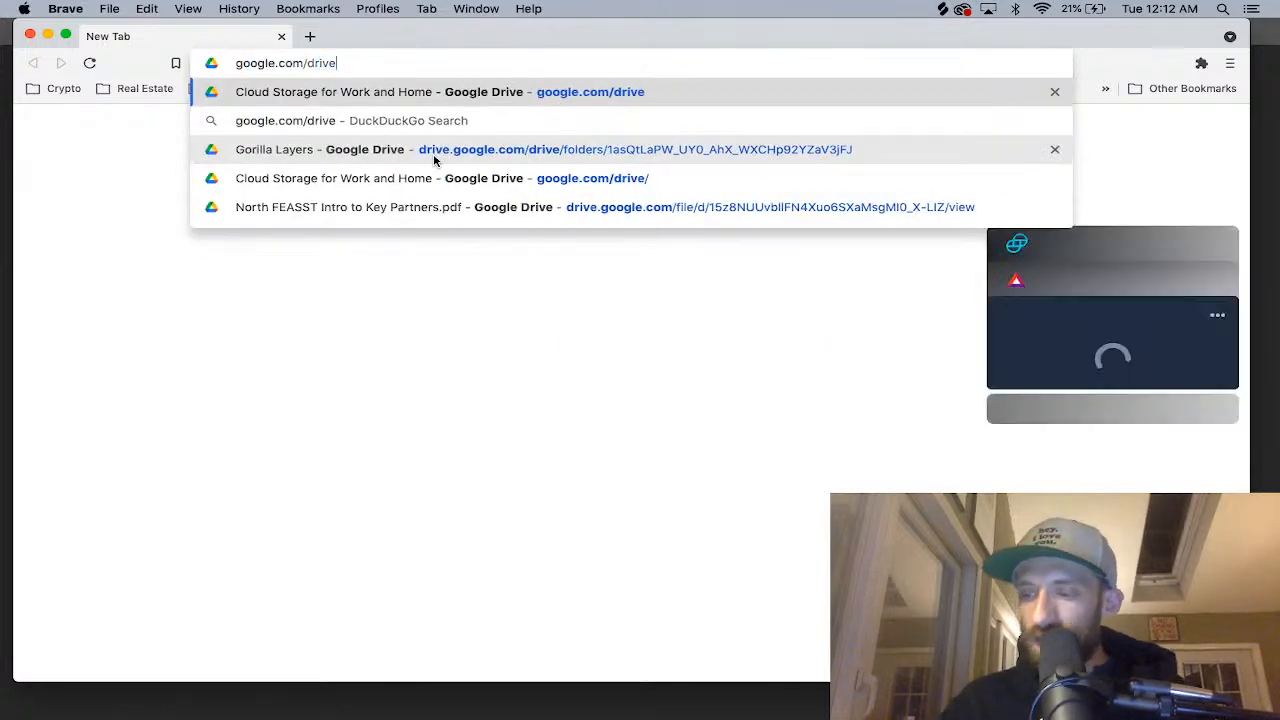
key("Return")
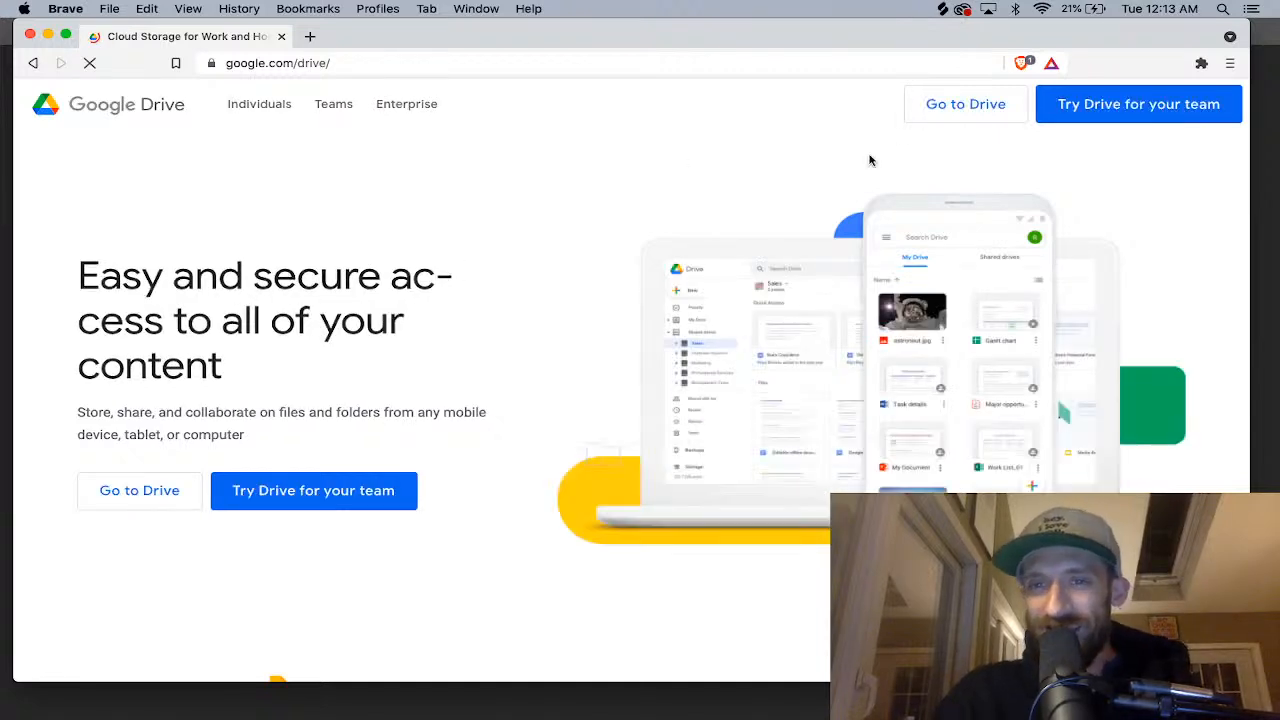
left_click(945, 105)
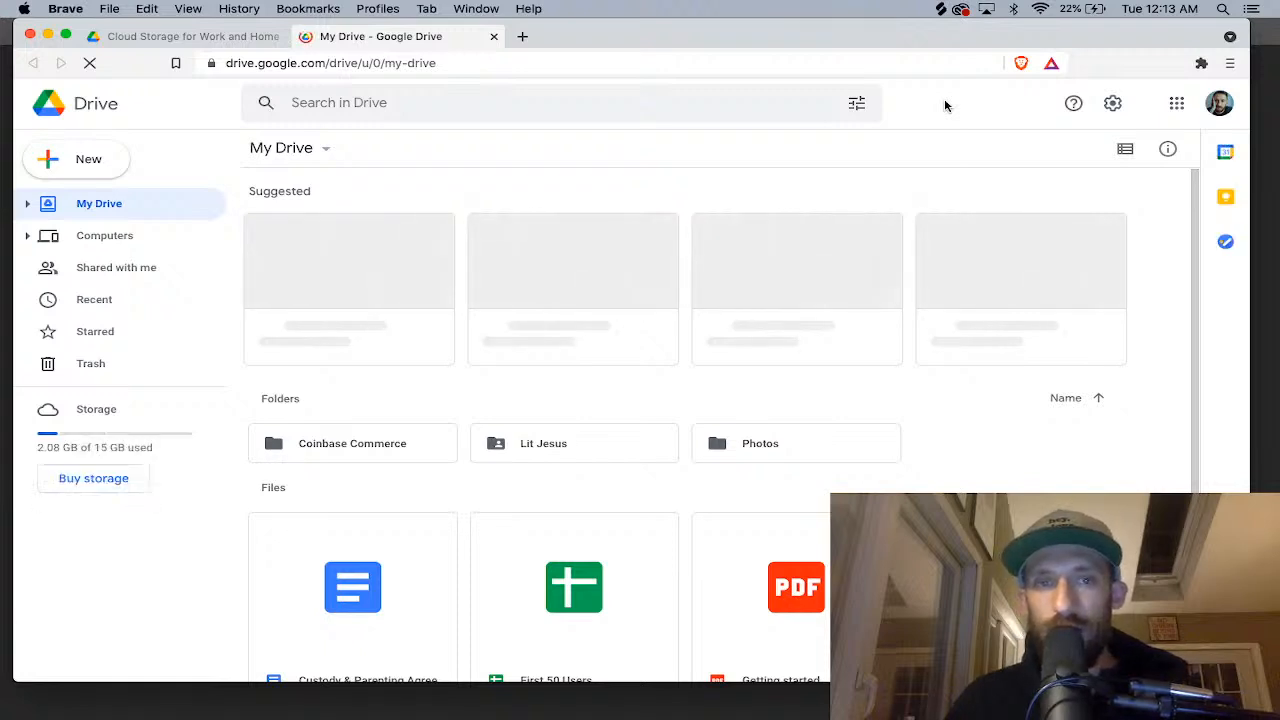
Open the facial hair folder inside the Lit Jesus folder.
left_click(558, 455)
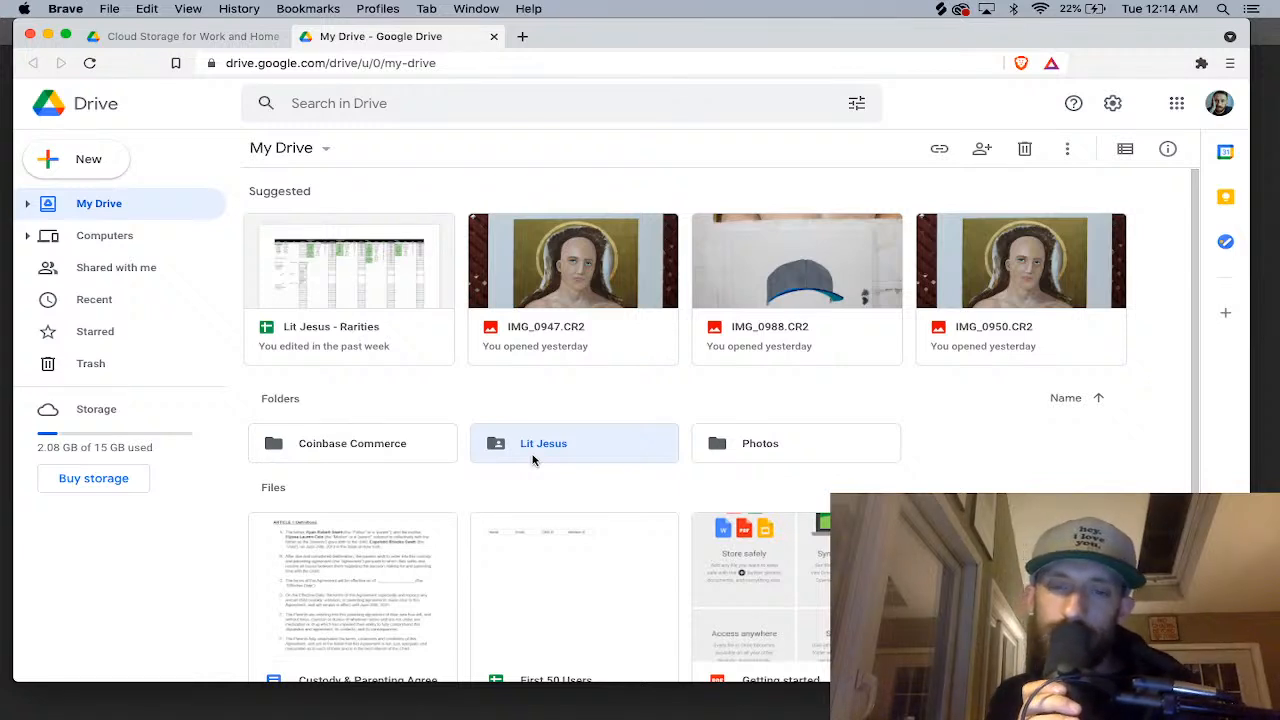
double_click(532, 460)
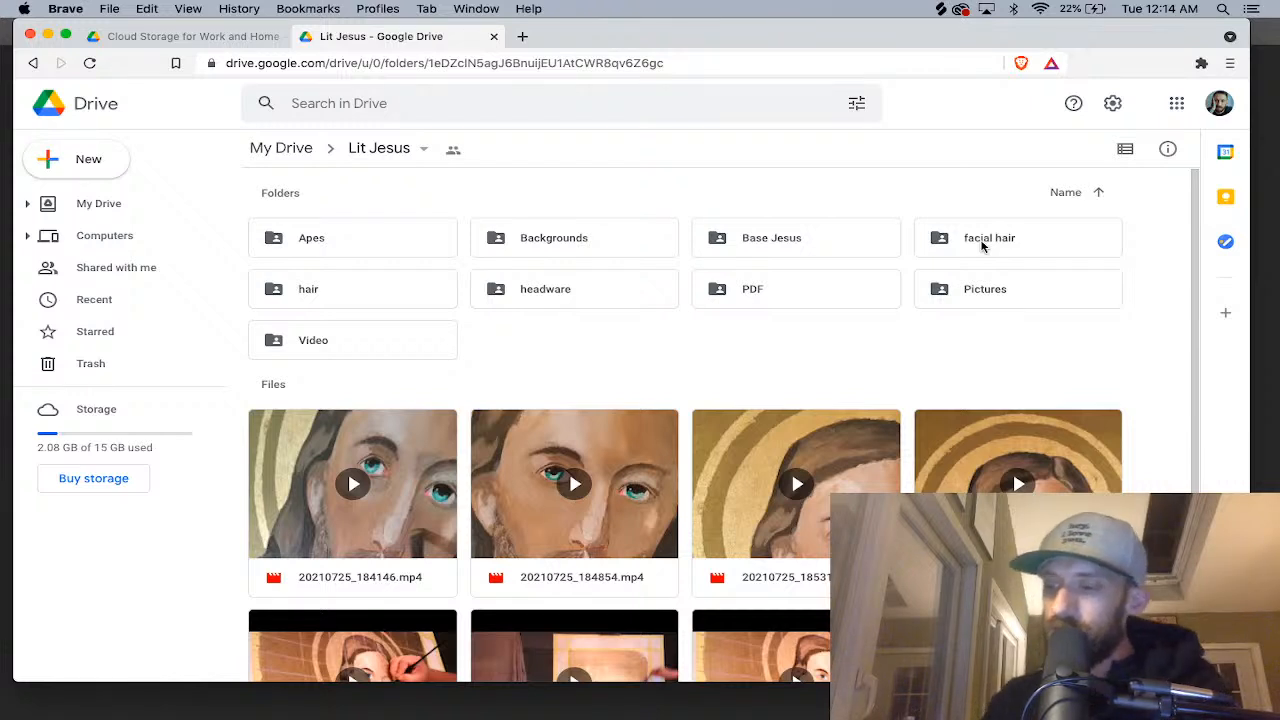
double_click(981, 245)
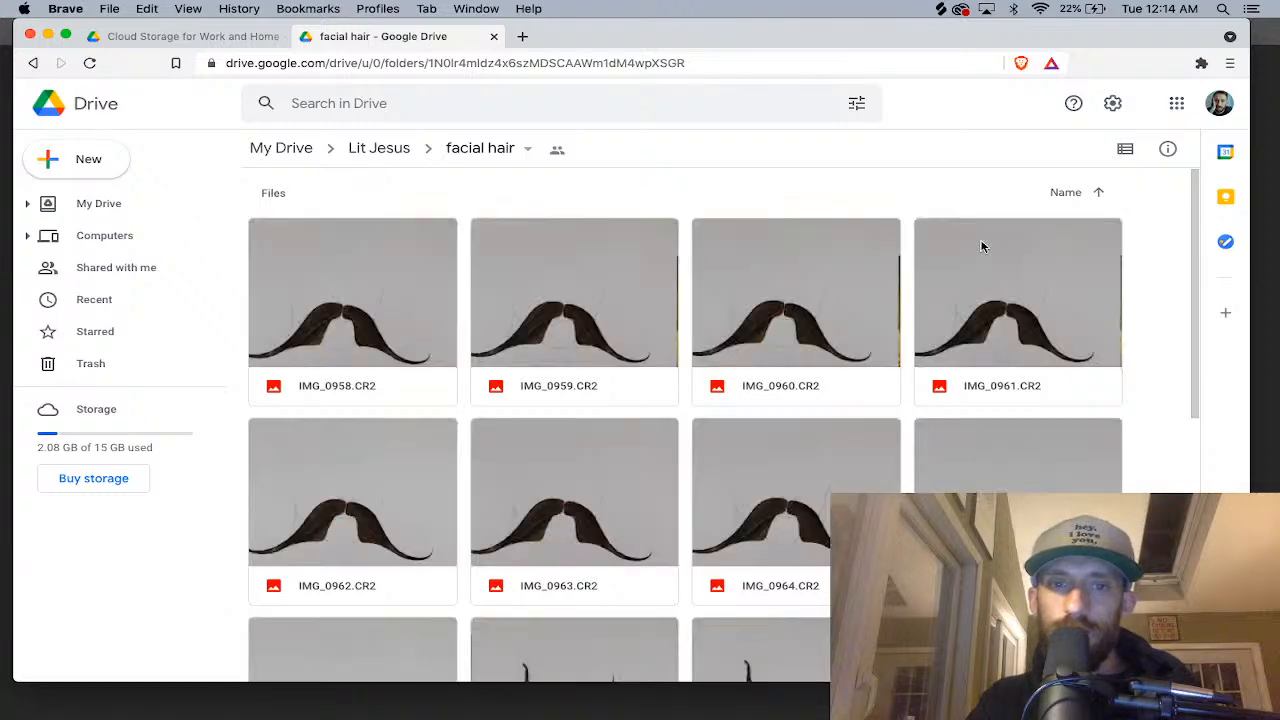
Look through the moustache and beard photos in the facial hair folder and open IMG_0958.CR2.
scroll(761, 343, "down", 3)
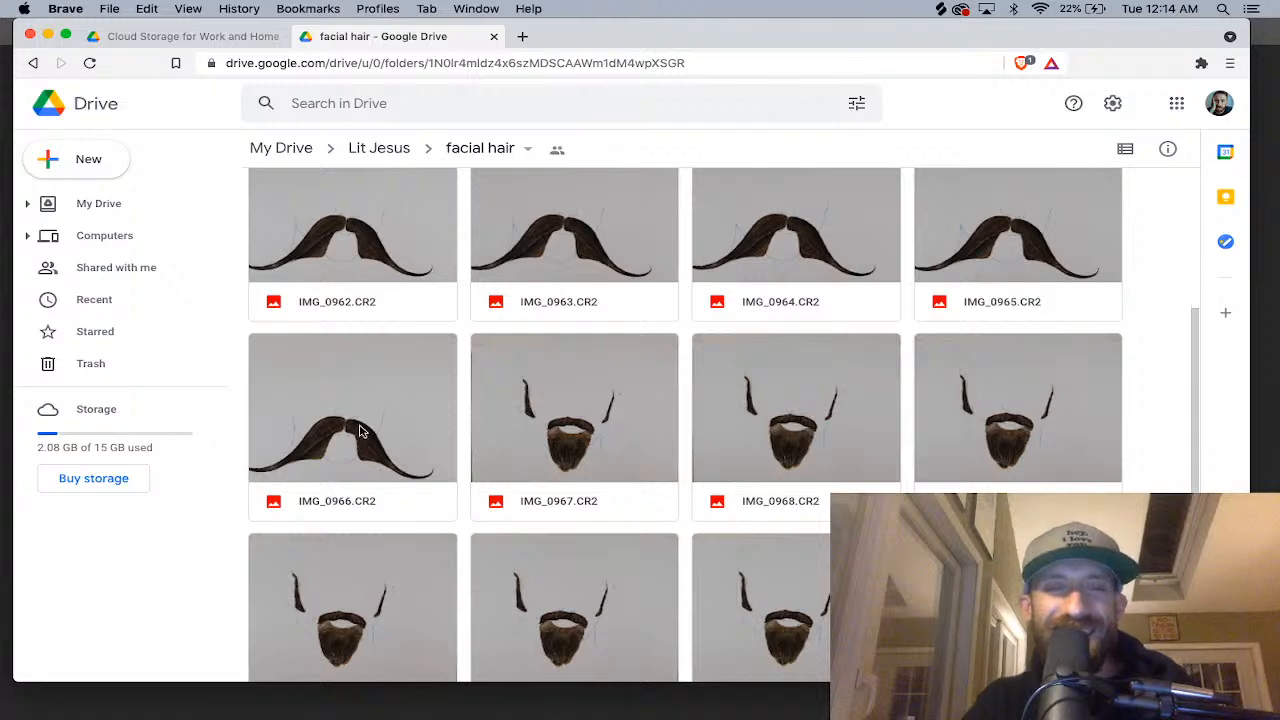
scroll(361, 430, "down", 2)
scroll(361, 430, "up", 4)
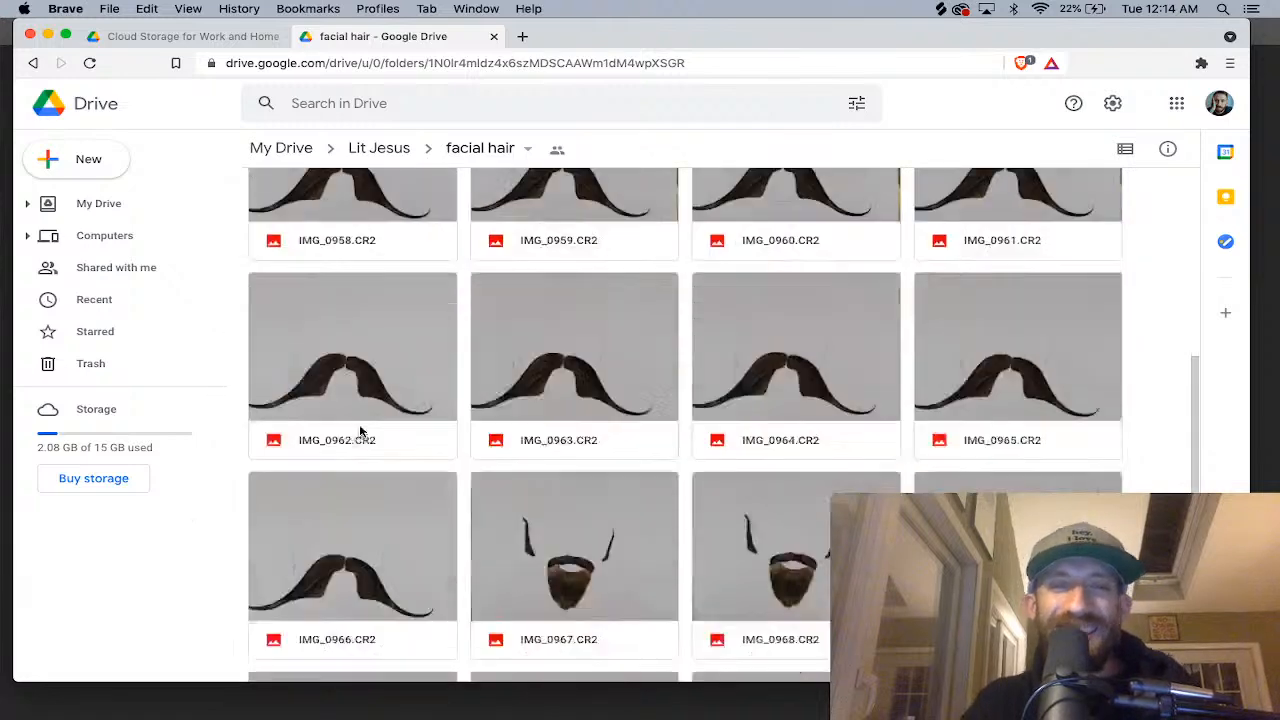
scroll(360, 431, "down", 1)
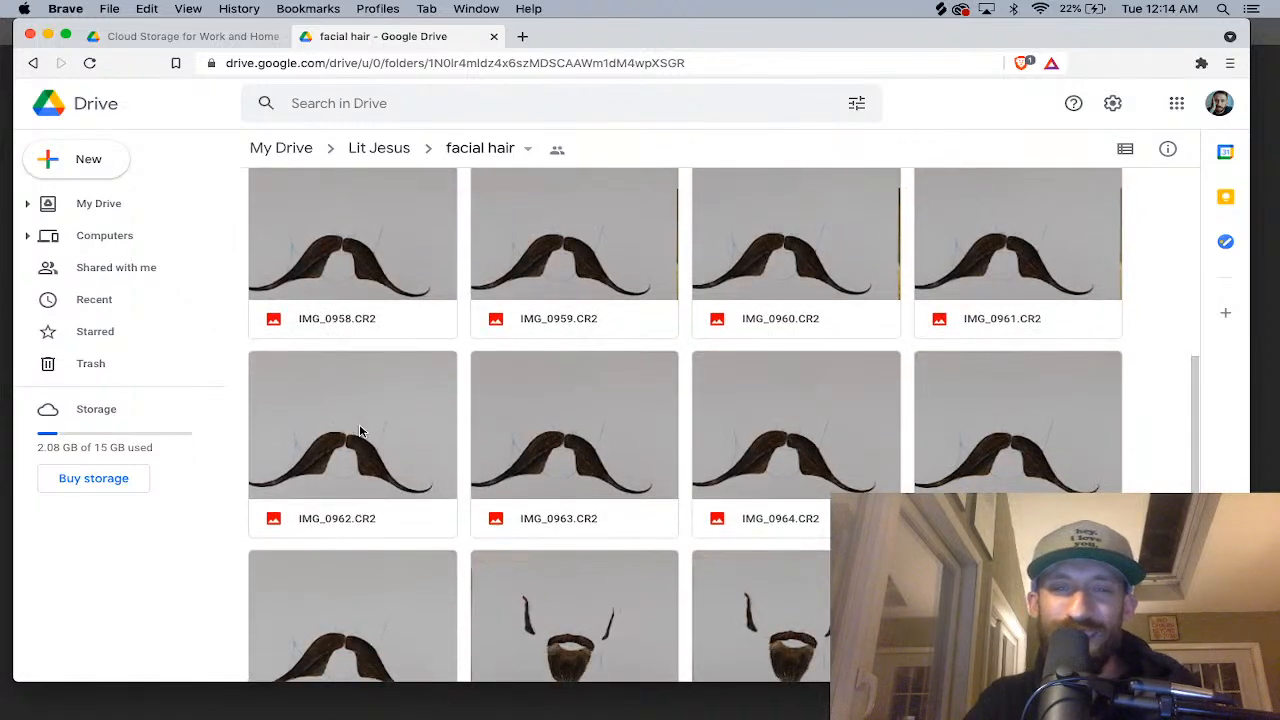
scroll(360, 431, "down", 5)
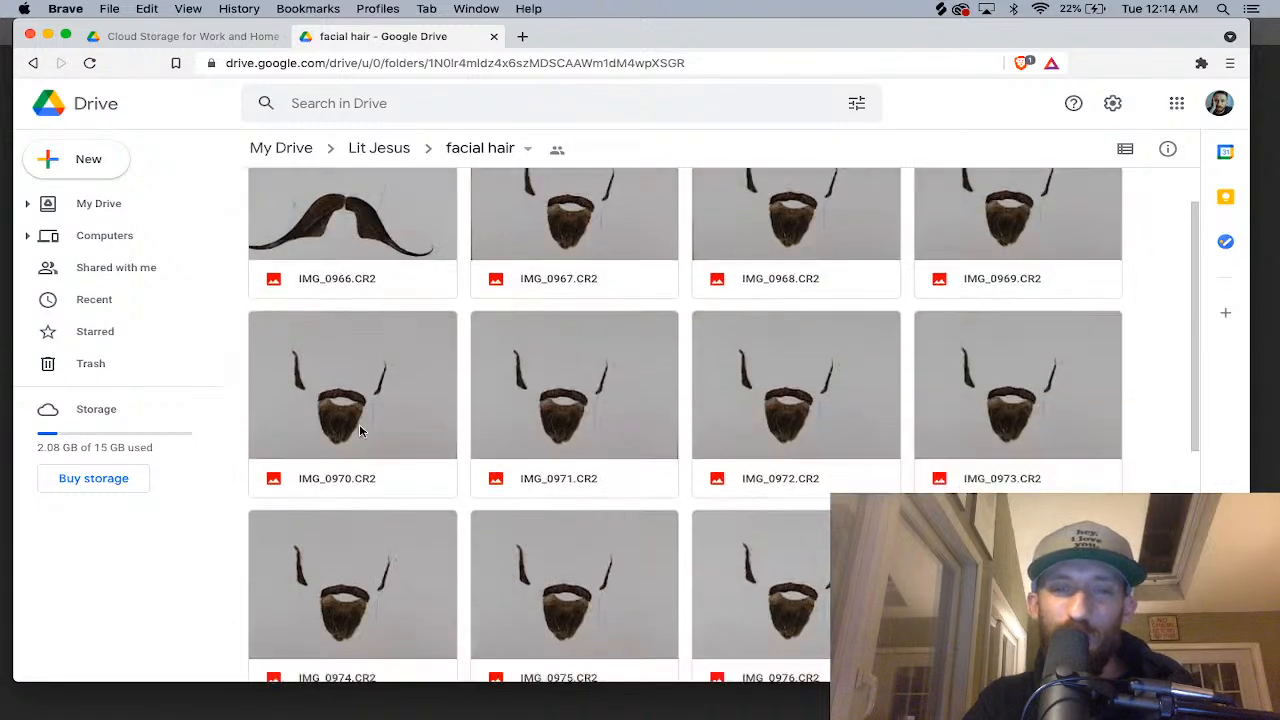
scroll(360, 431, "down", 1)
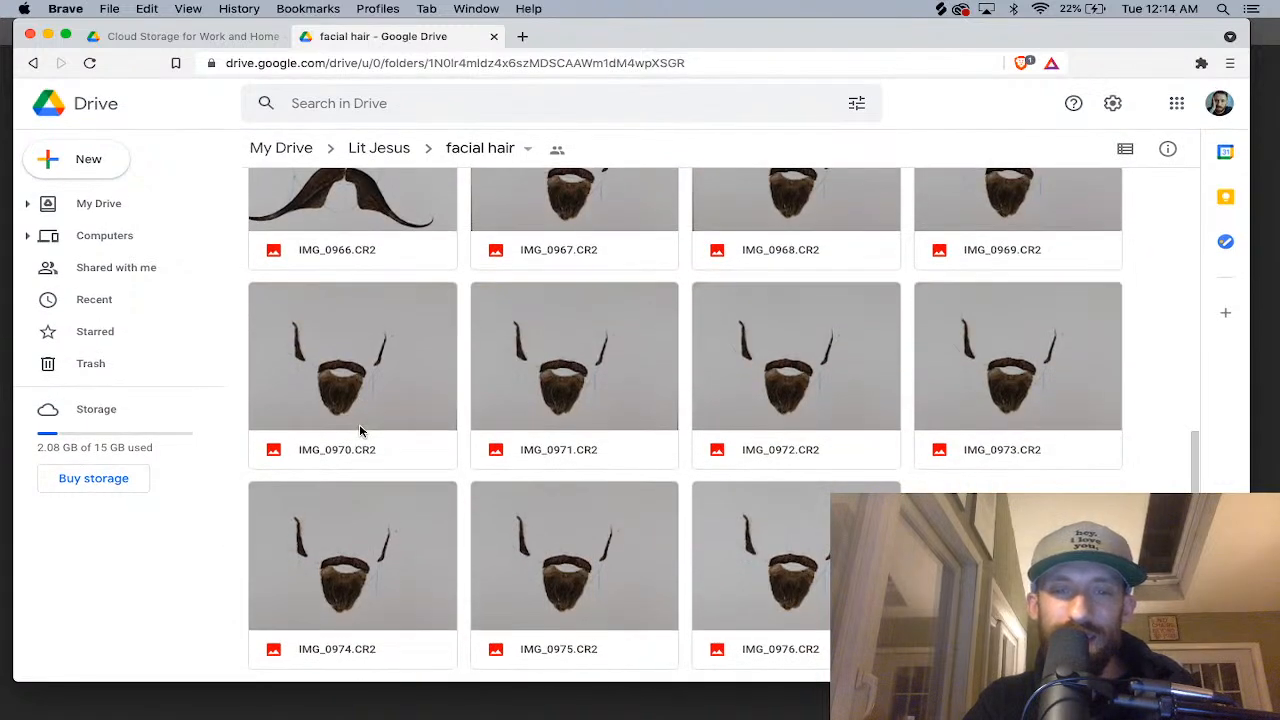
scroll(360, 431, "up", 6)
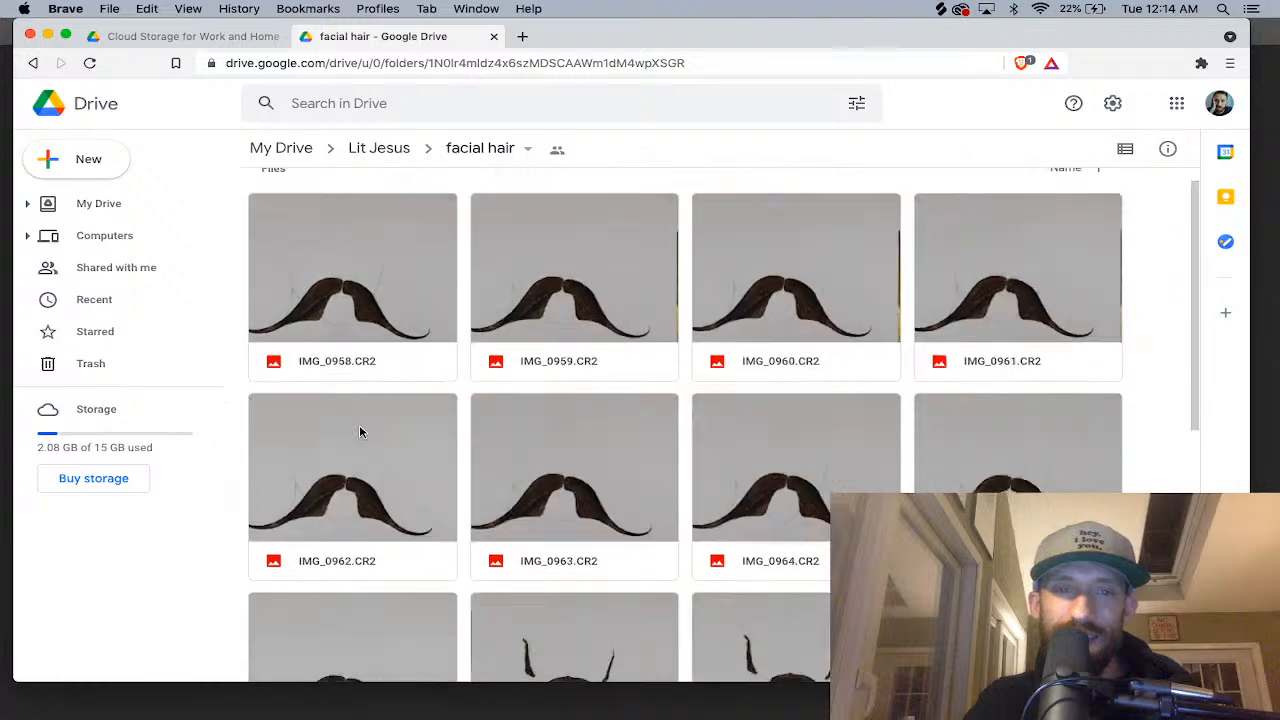
double_click(355, 322)
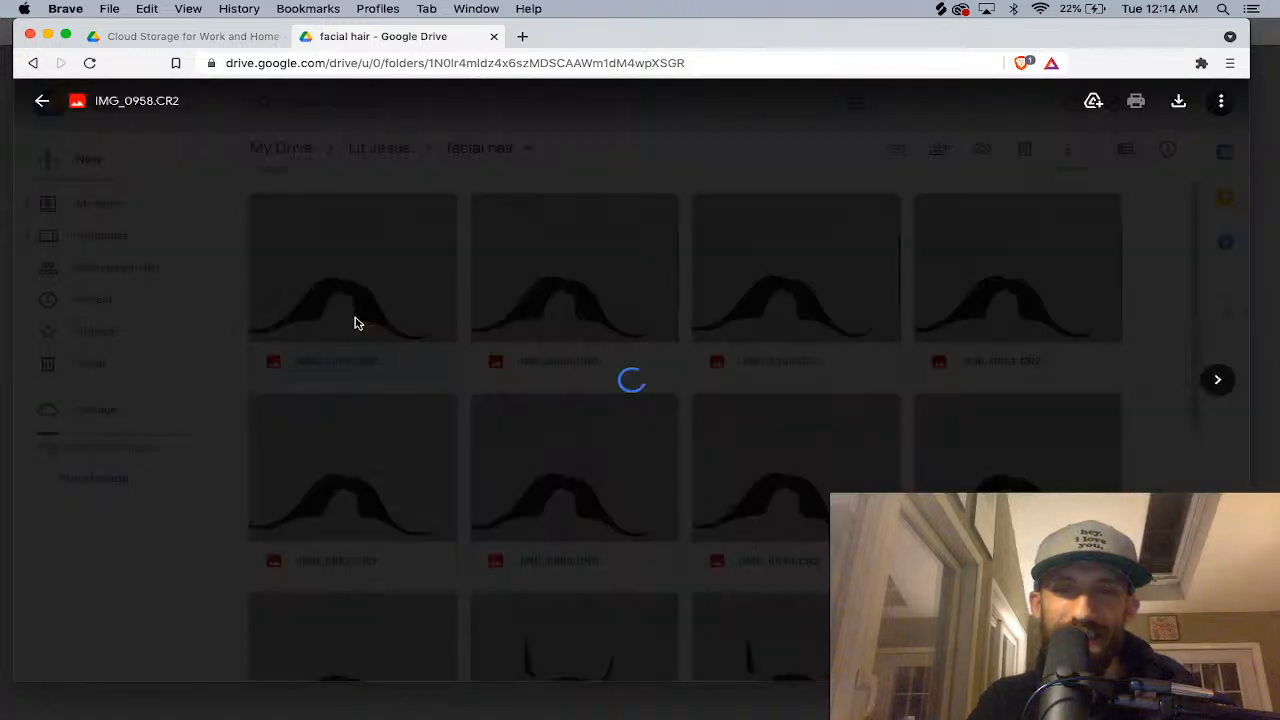
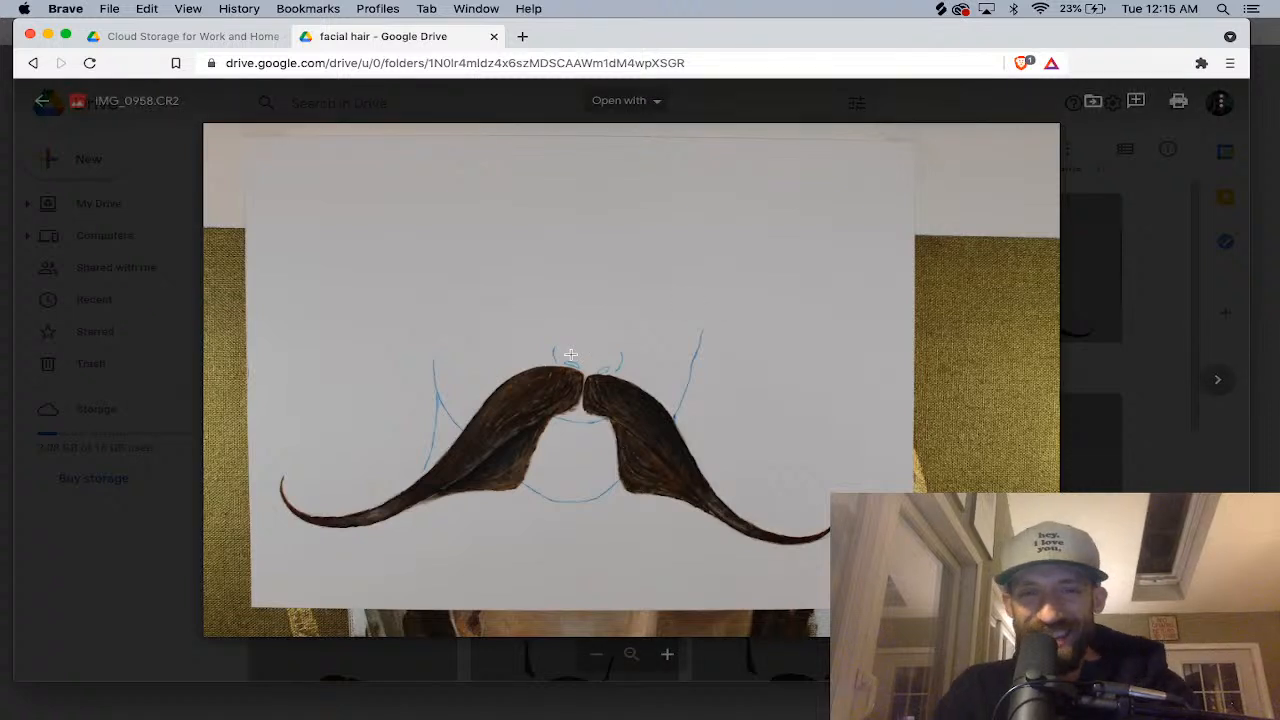
Look through the curled moustache photos from IMG_0959.CR2 up to the first goatee photo, IMG_0967.CR2.
left_click(1216, 381)
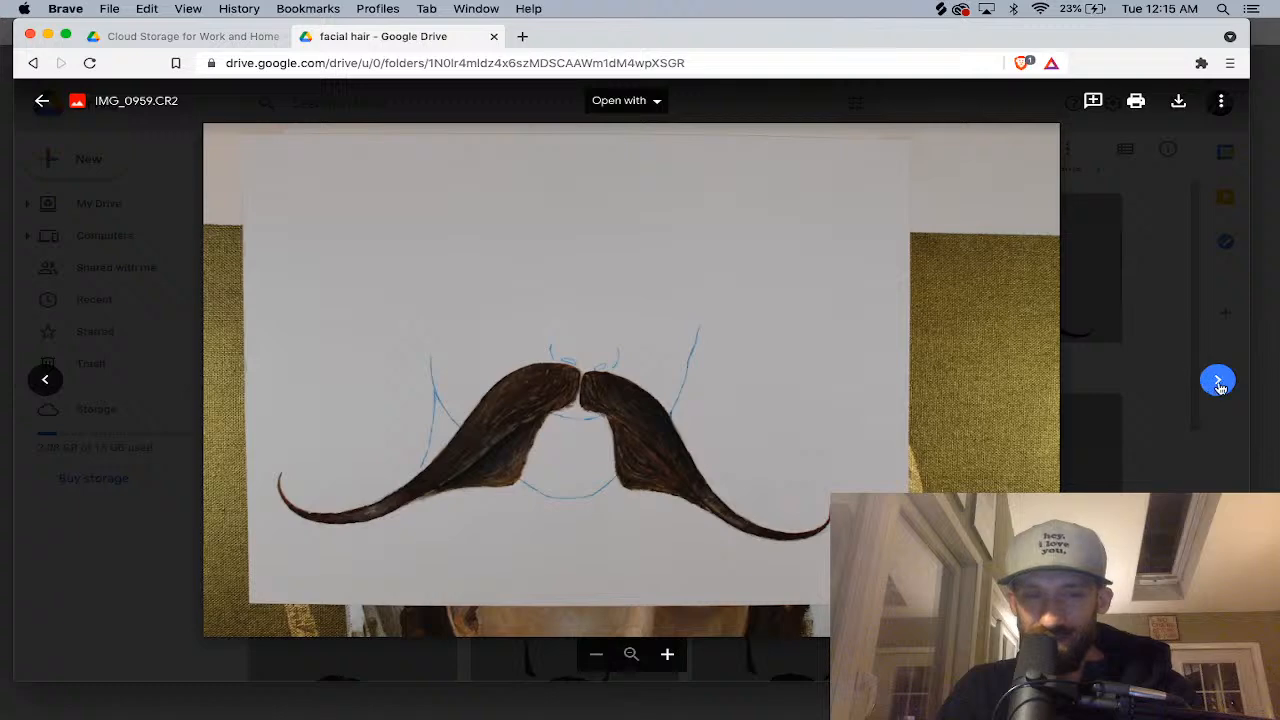
left_click(1218, 381)
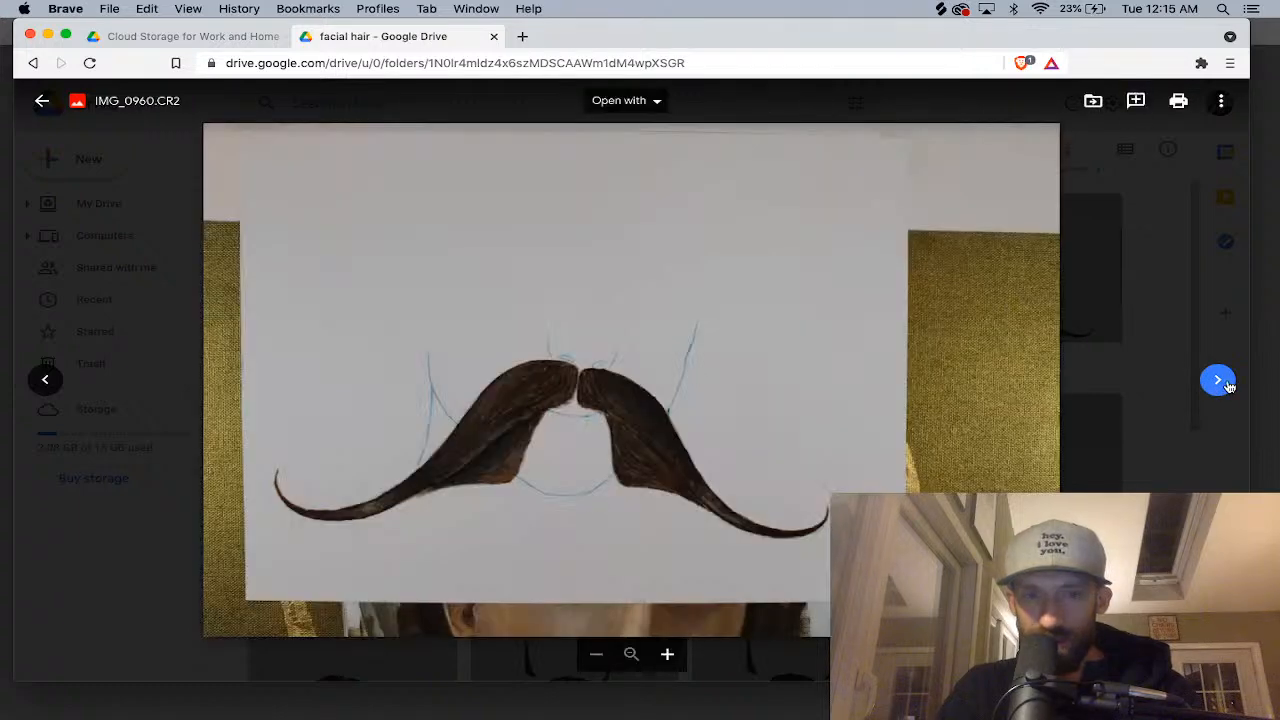
left_click(1229, 386)
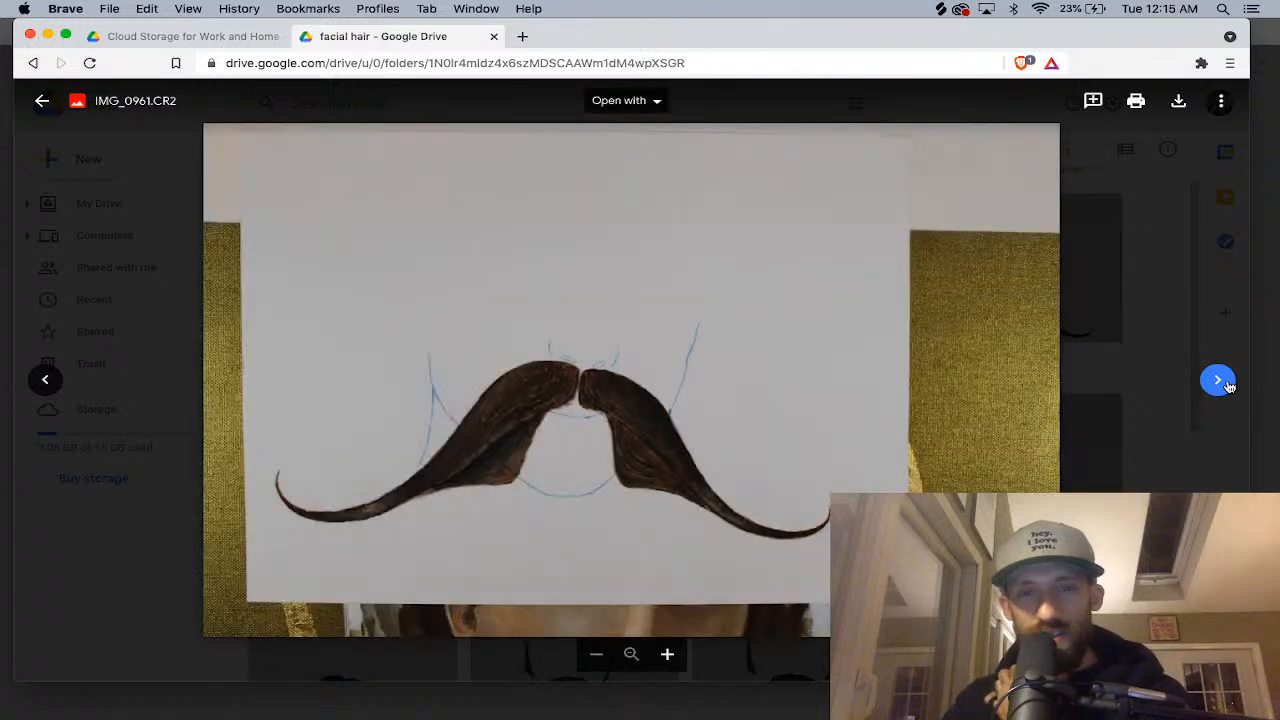
left_click(1229, 386)
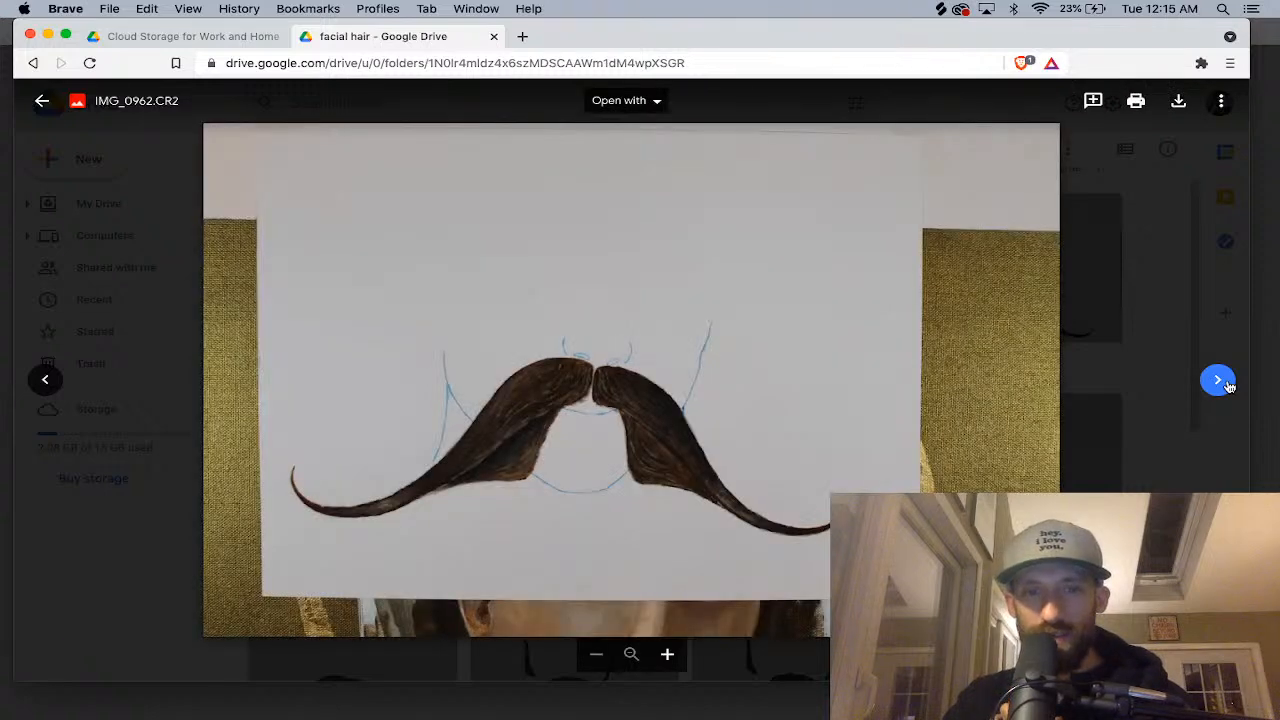
left_click(1229, 386)
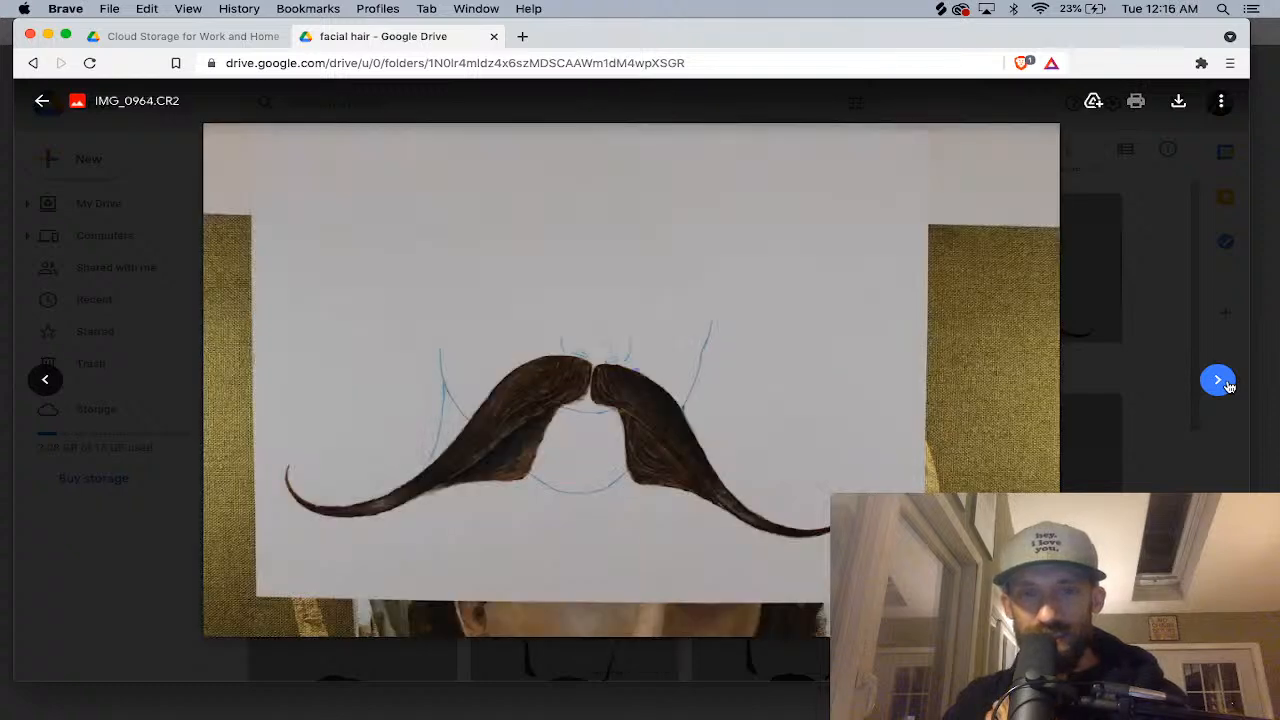
left_click(1229, 386)
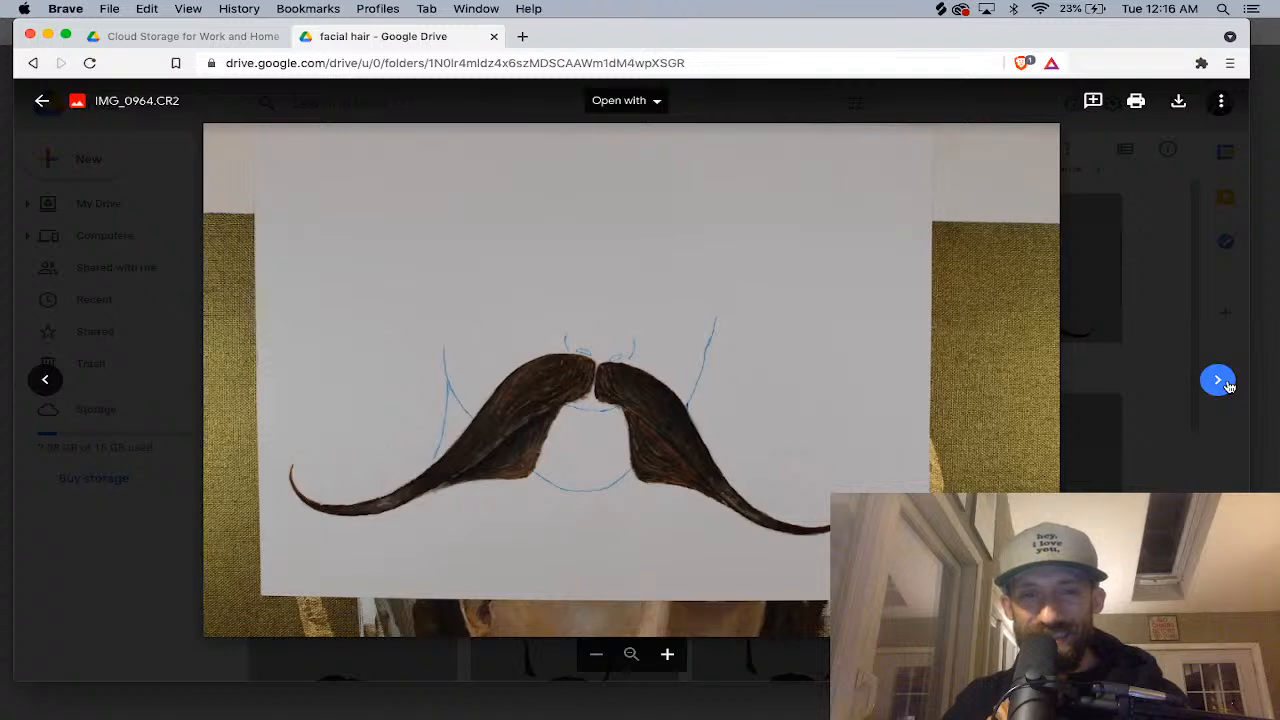
left_click(1229, 386)
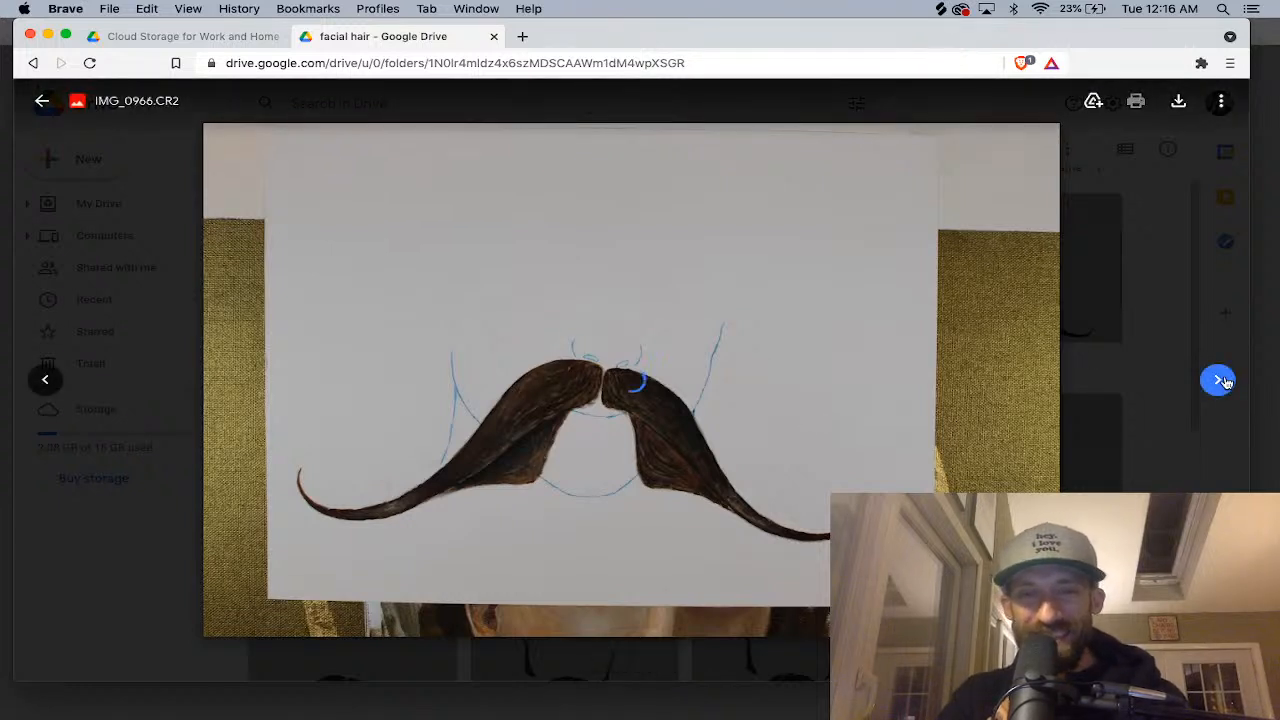
left_click(1222, 381)
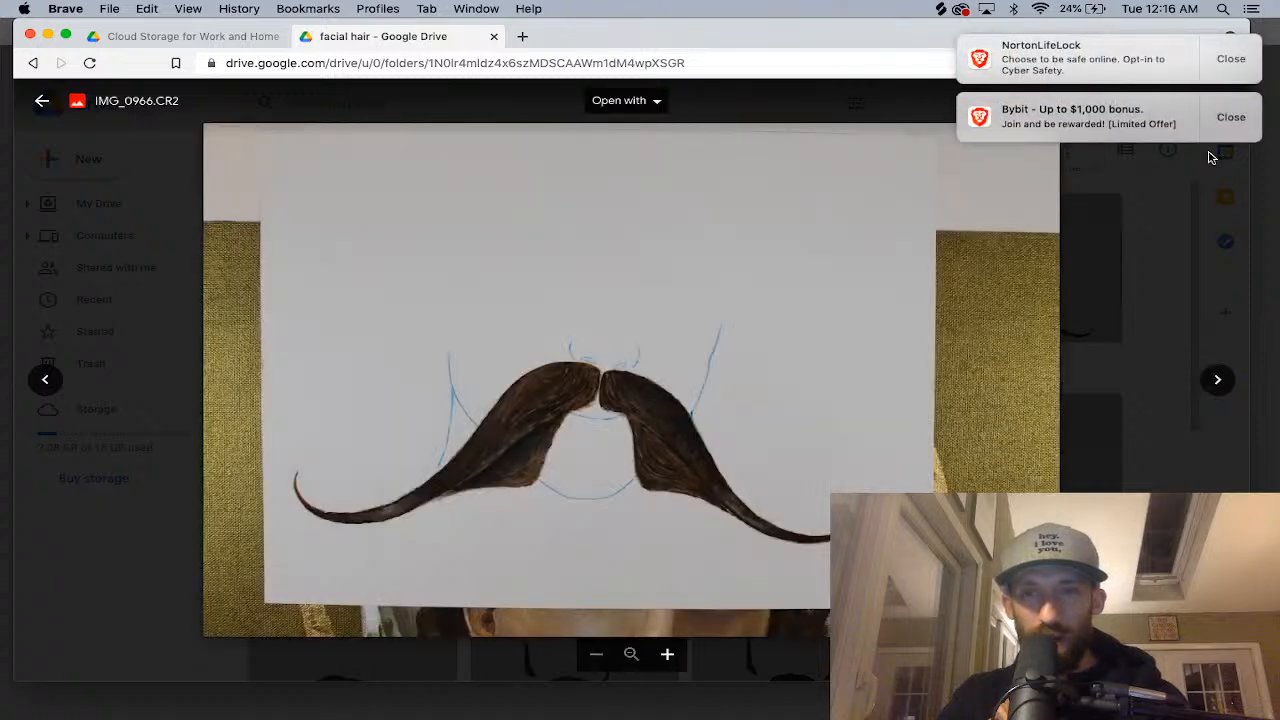
left_click(1216, 379)
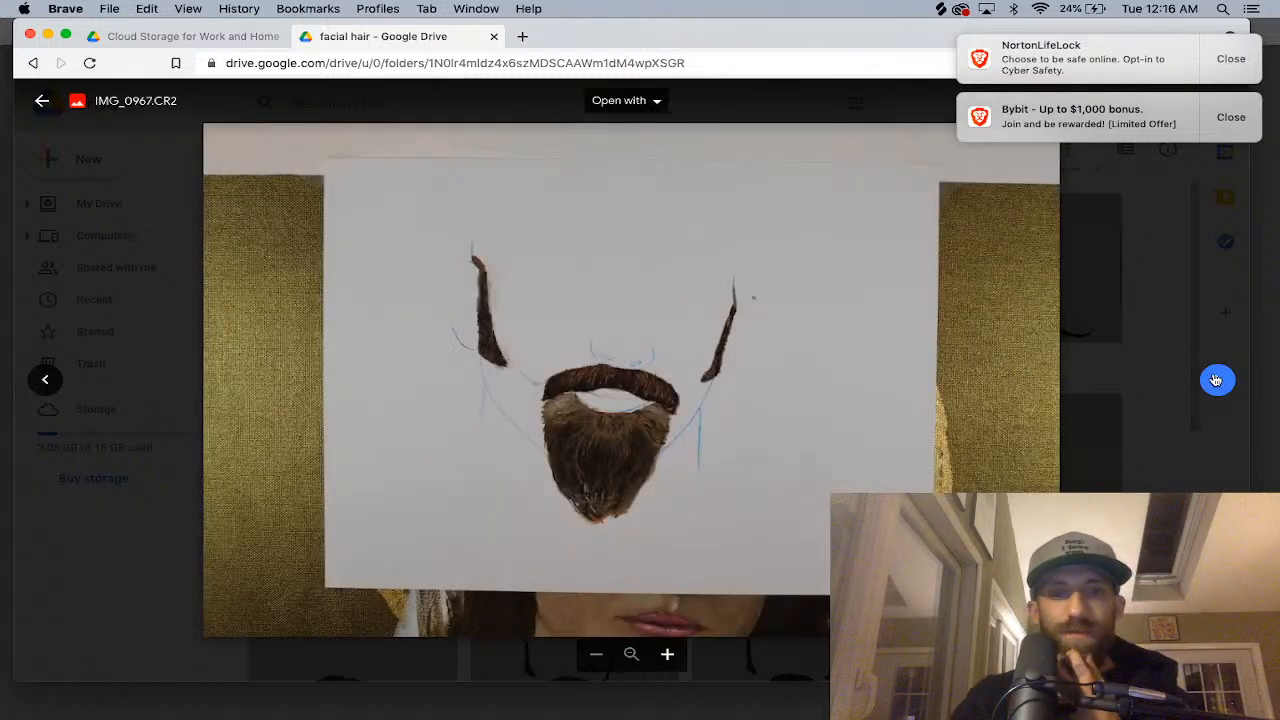
Return to IMG_0966.CR2 and examine the painted moustache's hair detail and sharpness up close.
left_click(46, 381)
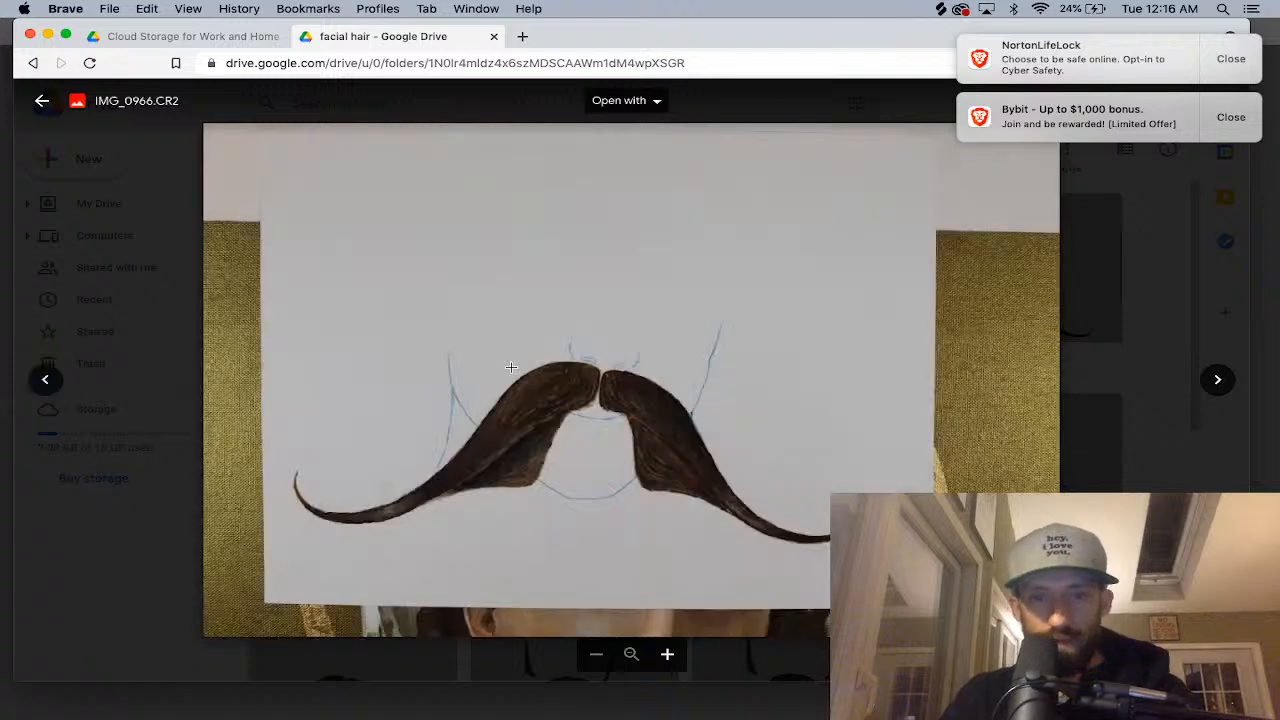
left_click(668, 660)
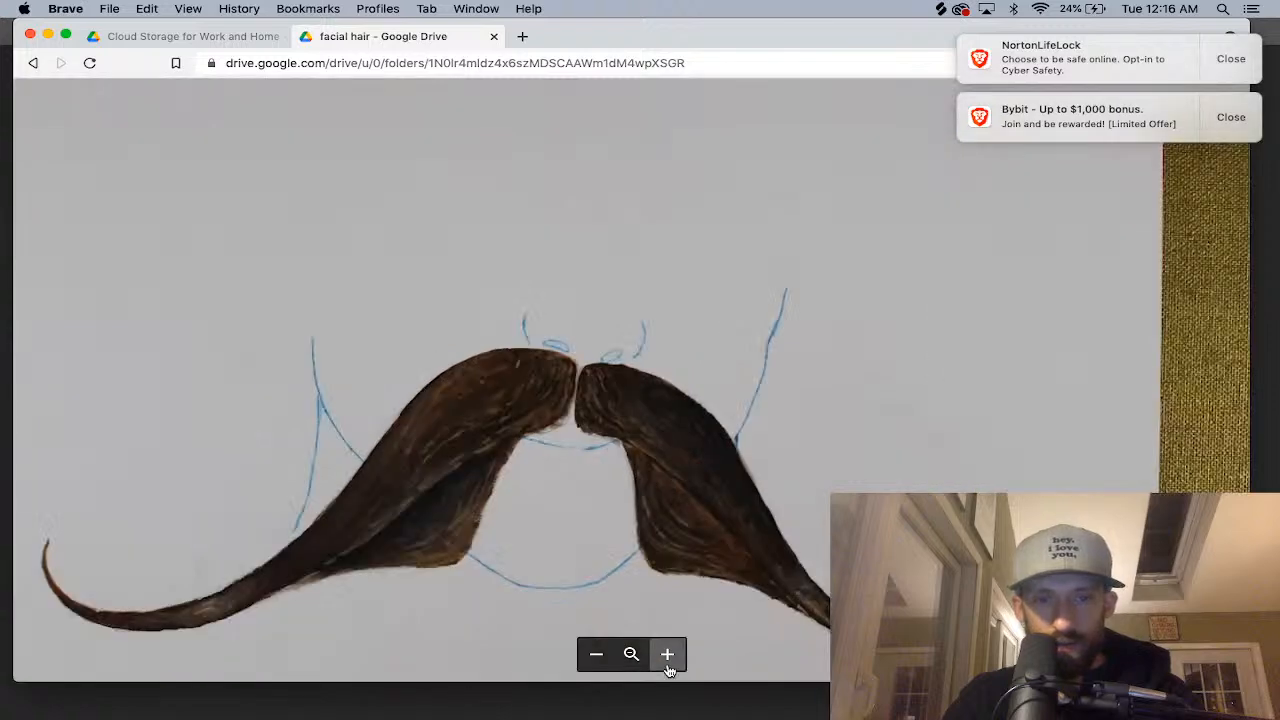
left_click(668, 660)
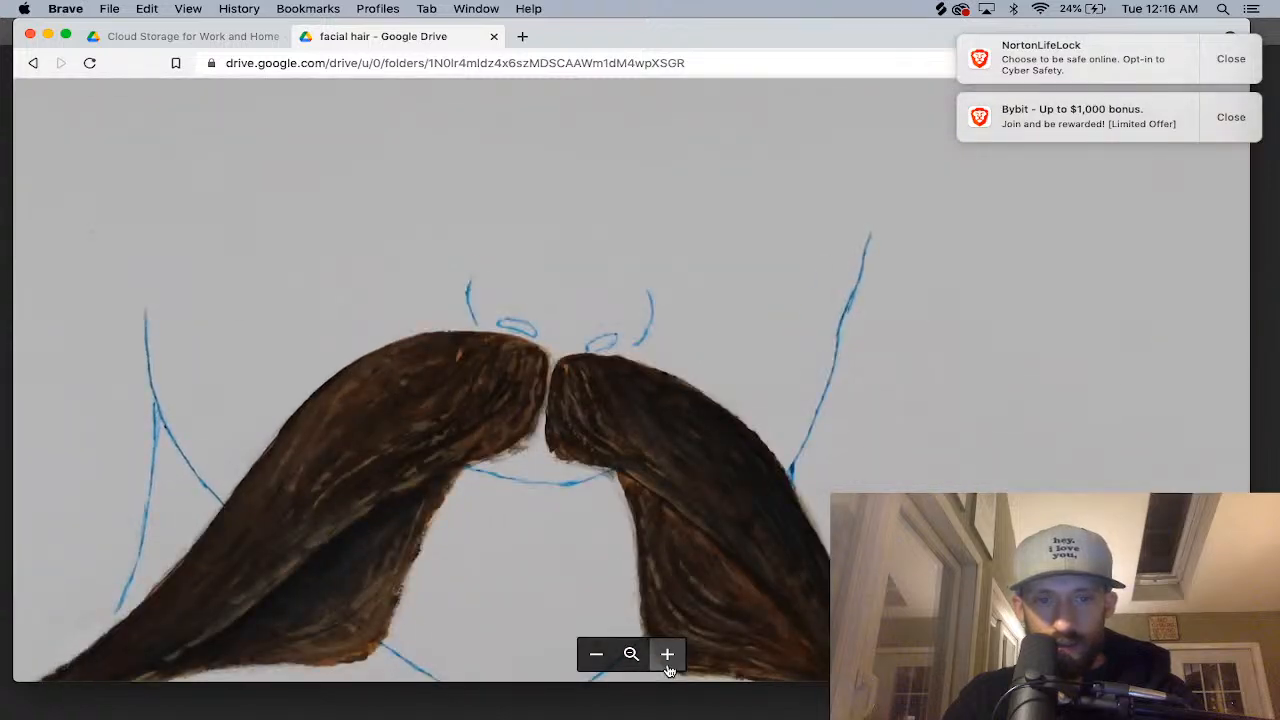
mouse_move(649, 524)
left_mouse_down()
mouse_move(671, 431)
mouse_move(712, 348)
left_mouse_up()
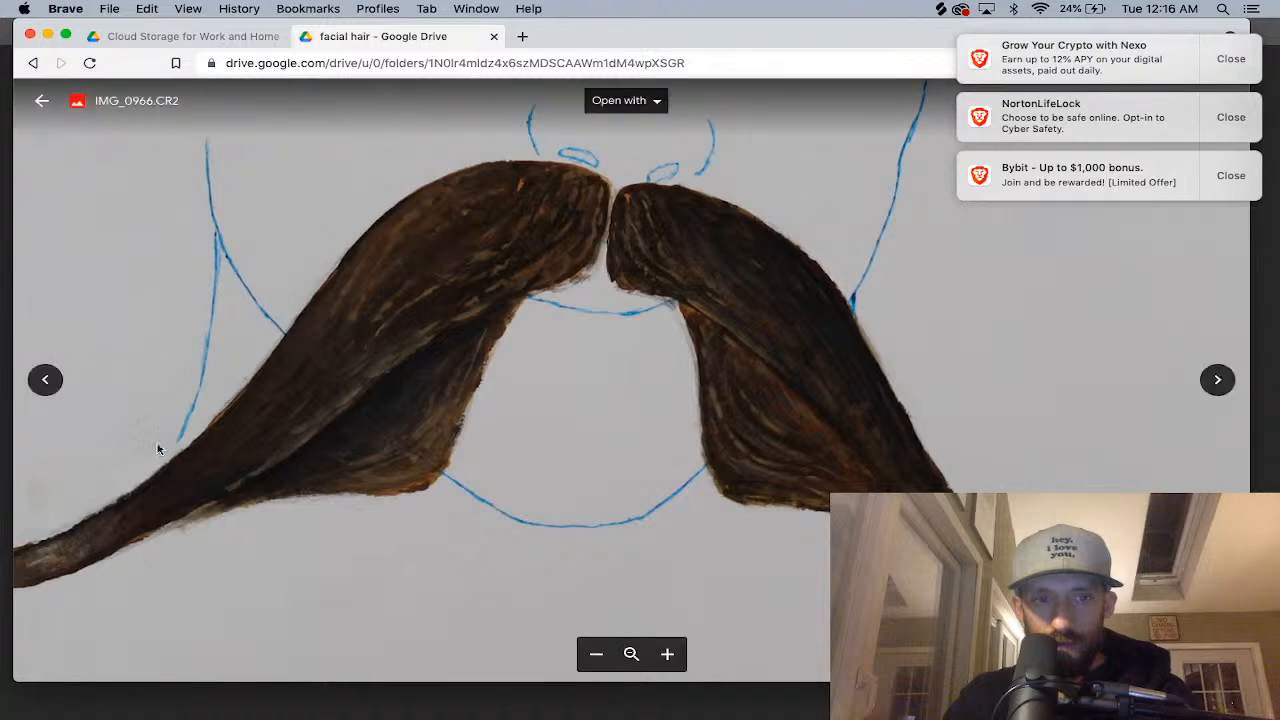
Go back to IMG_0965.CR2 and dismiss the three advertising notifications.
left_click(45, 381)
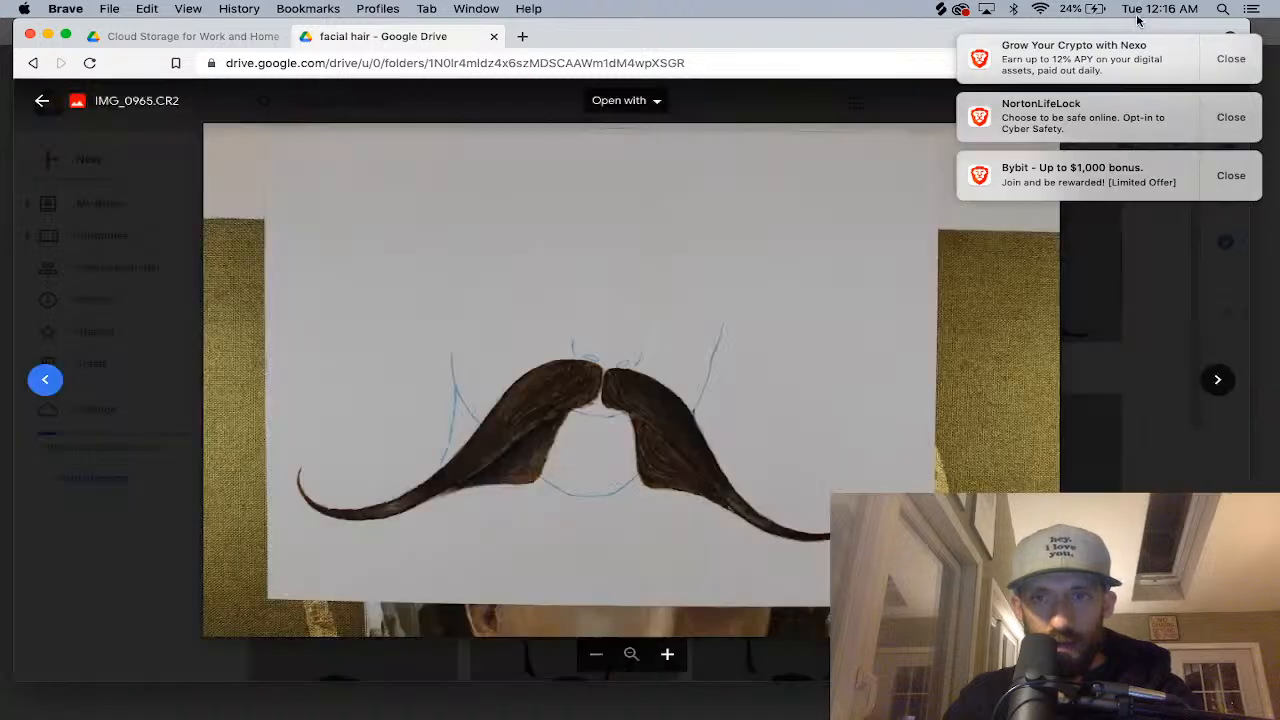
left_click(1212, 59)
left_click(1212, 59)
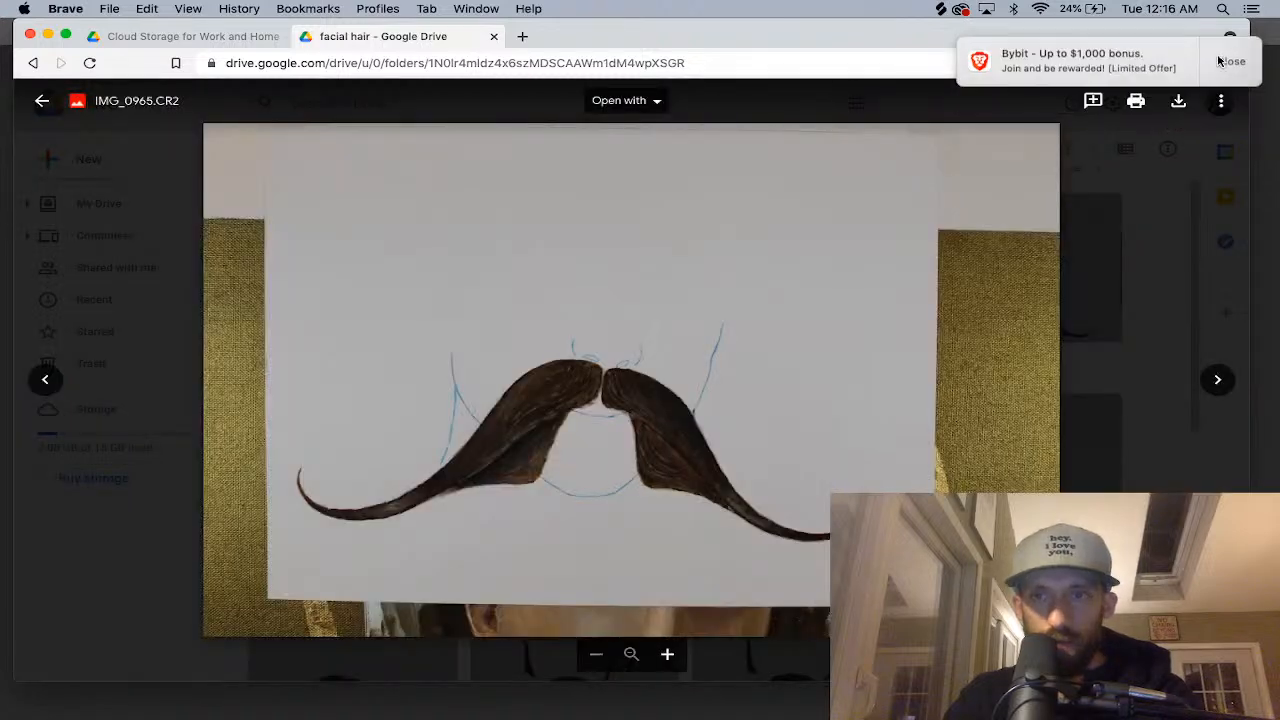
left_click(1212, 59)
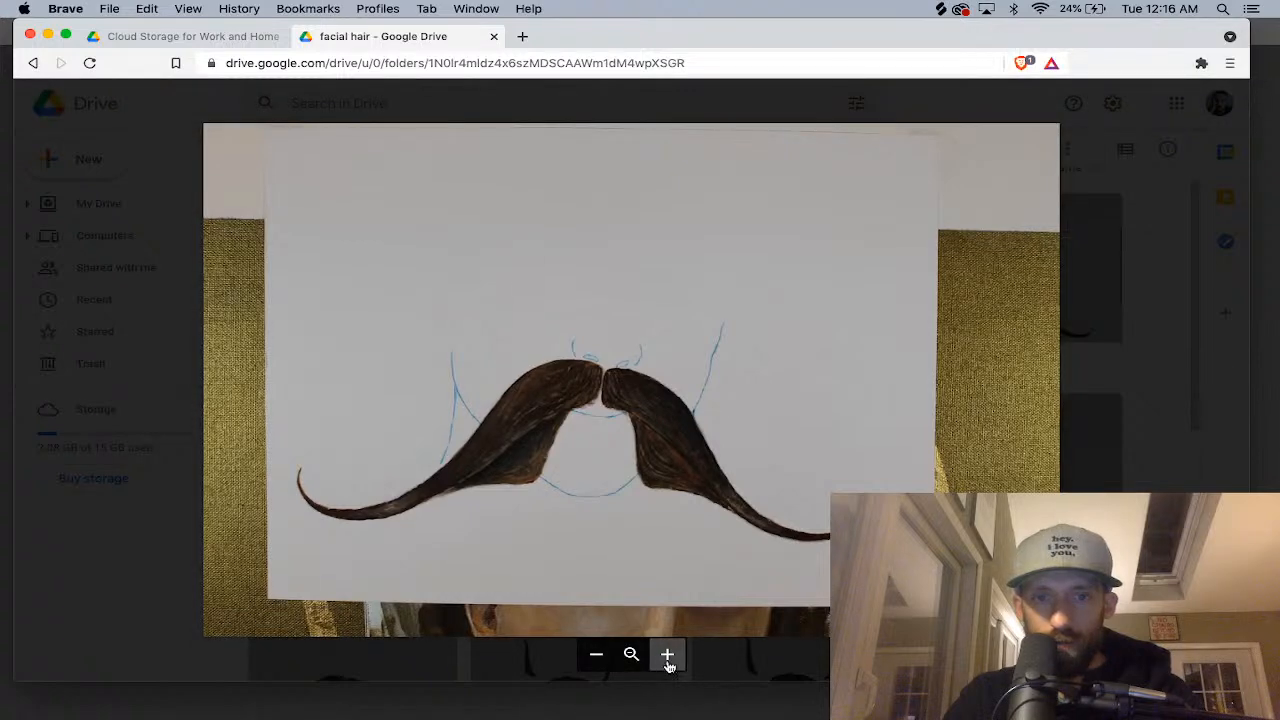
Examine the moustache in IMG_0965.CR2 up close for hair detail and sharpness.
left_click(667, 662)
left_click(667, 655)
left_click(667, 655)
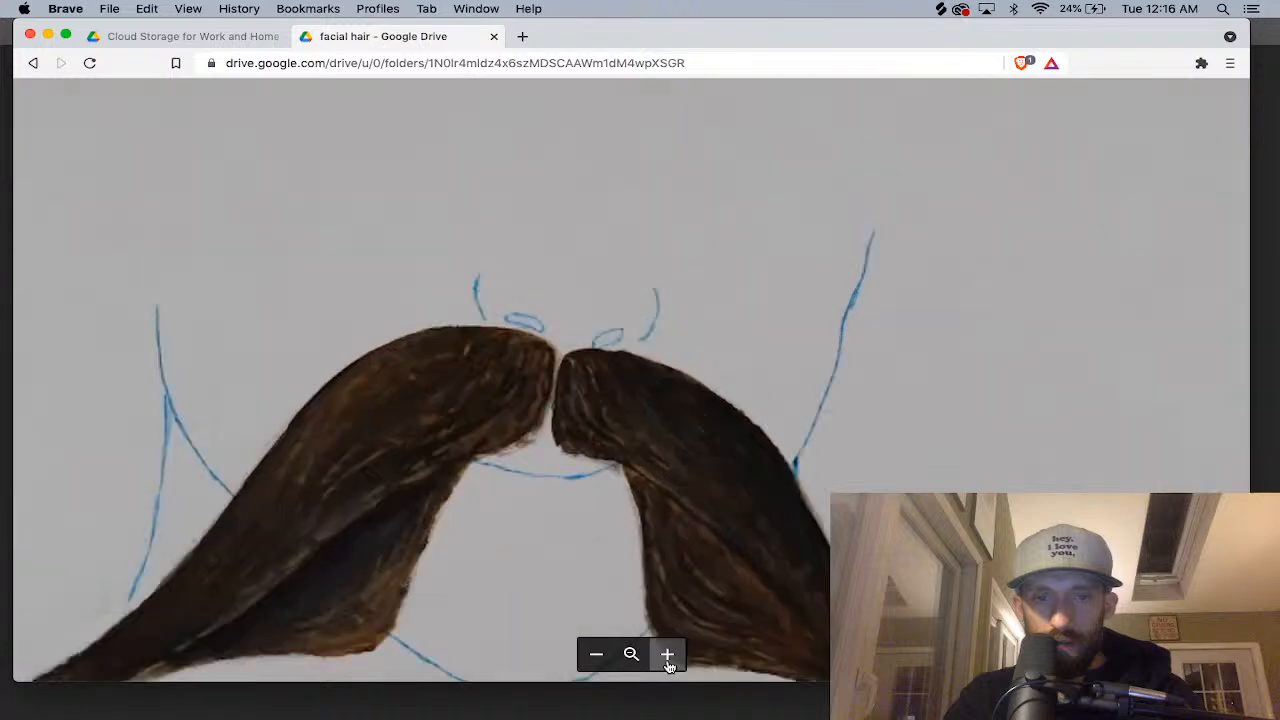
scroll(641, 345, "down", 3)
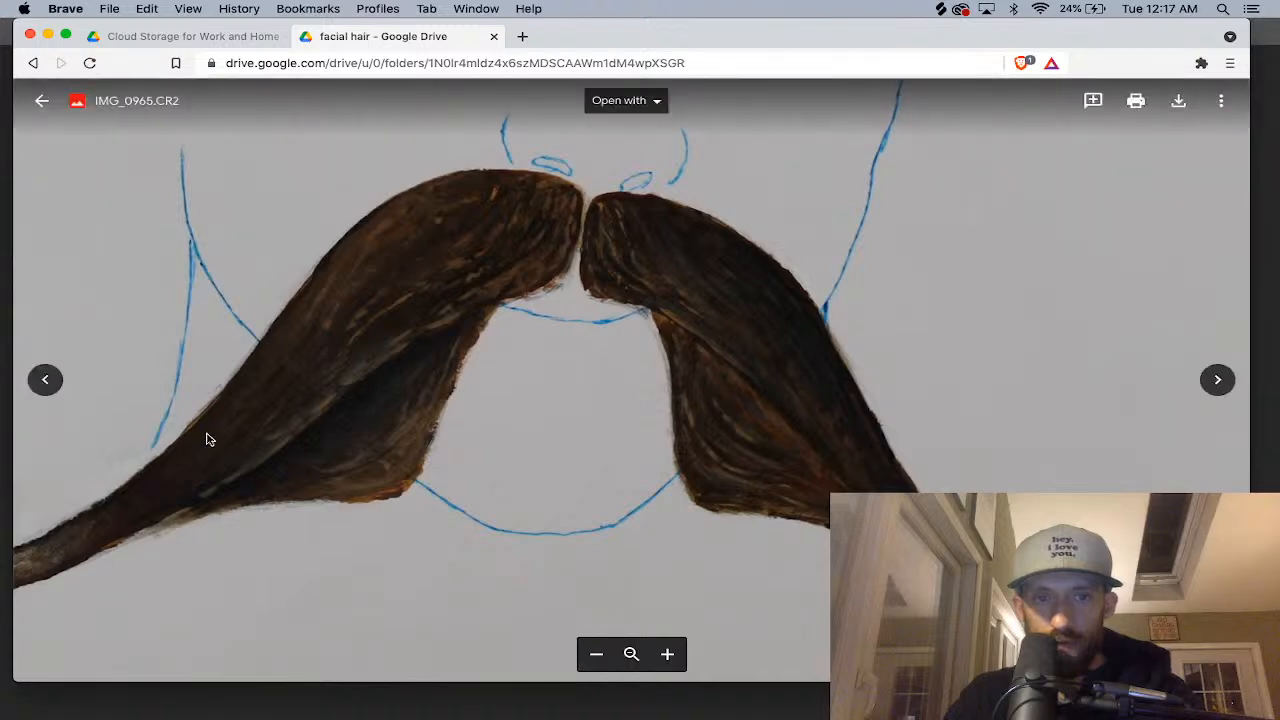
Compare the moustache photos between IMG_0961.CR2 and IMG_0965.CR2, ending on IMG_0964.CR2.
left_click(43, 382)
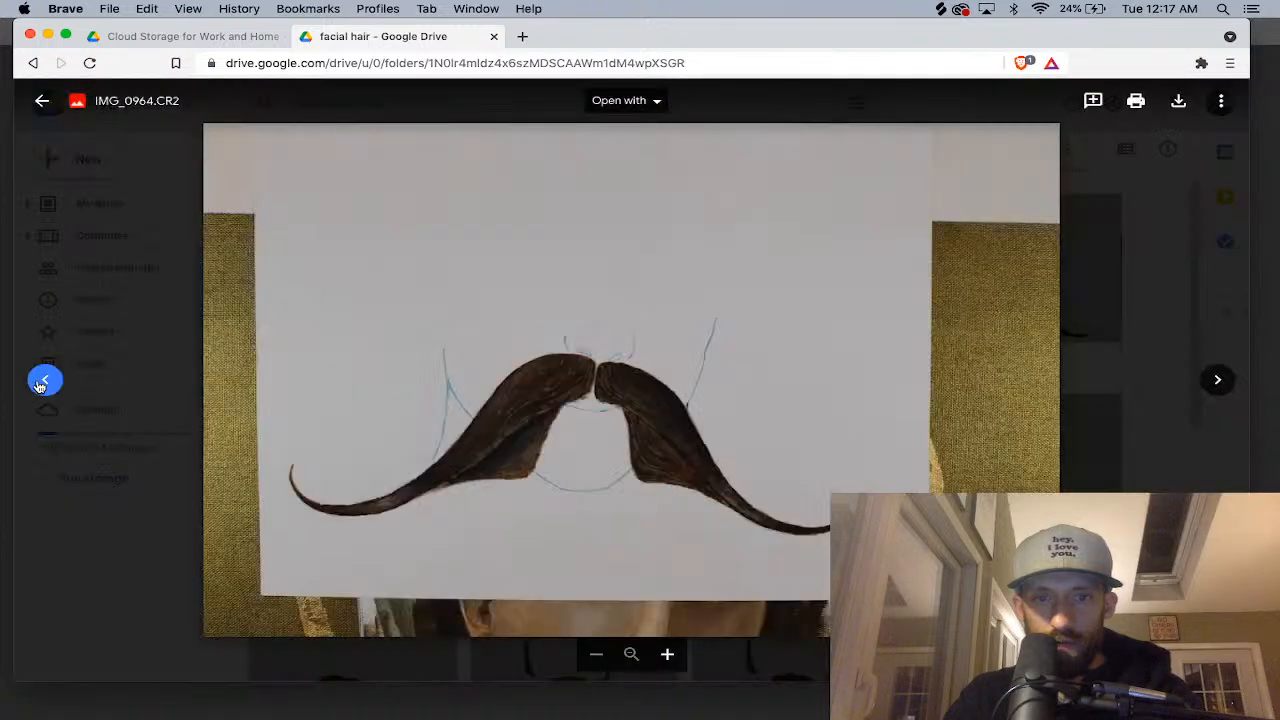
left_click(43, 382)
left_click(43, 382)
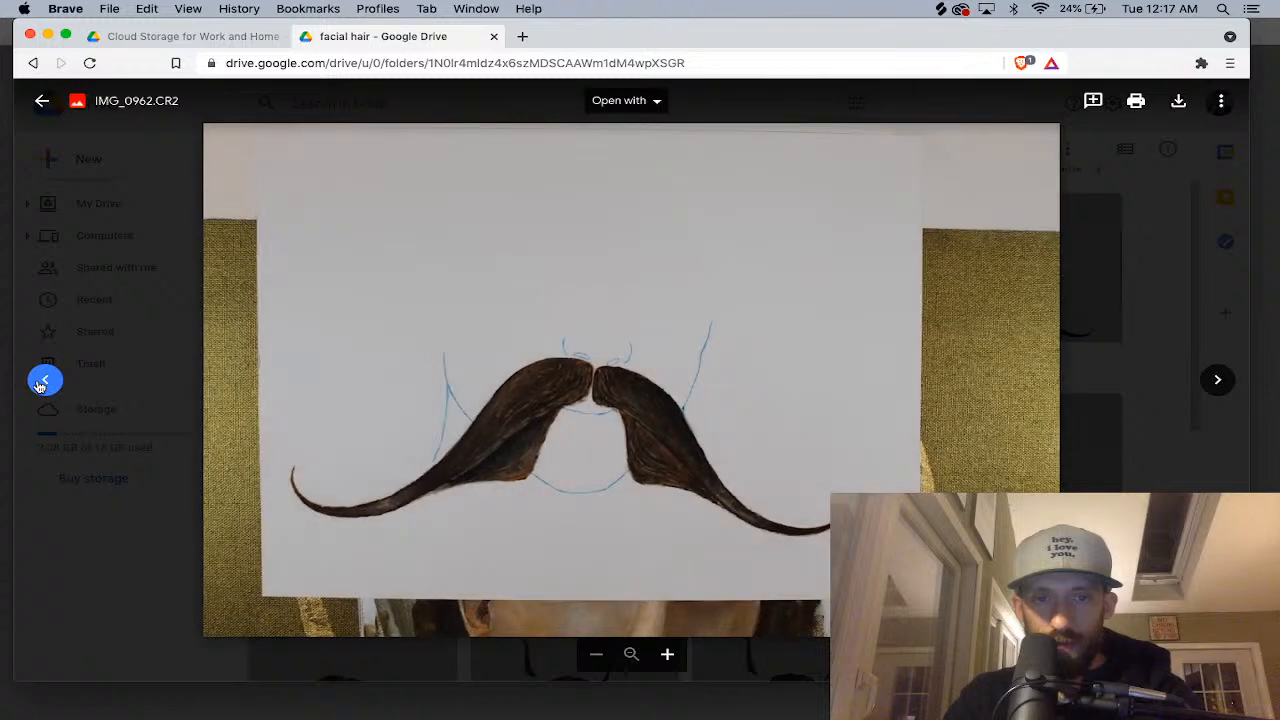
left_click(43, 382)
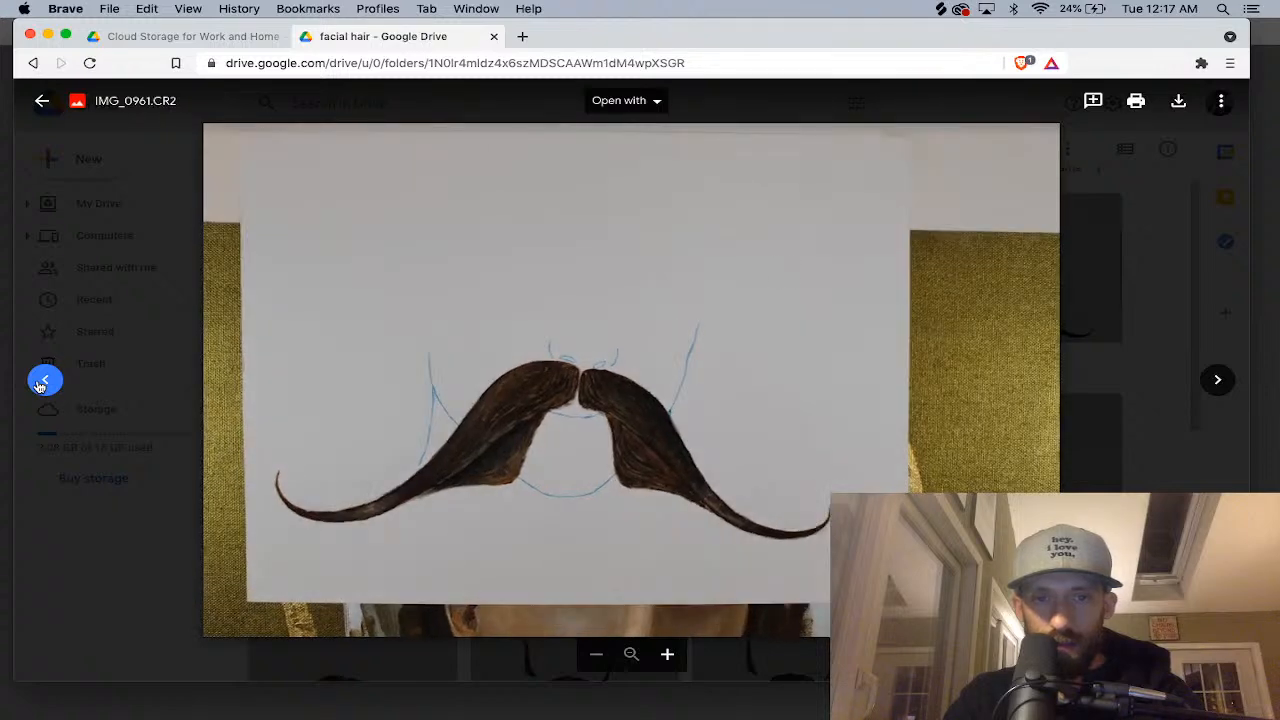
left_click(1213, 384)
left_click(1213, 384)
left_click(1215, 382)
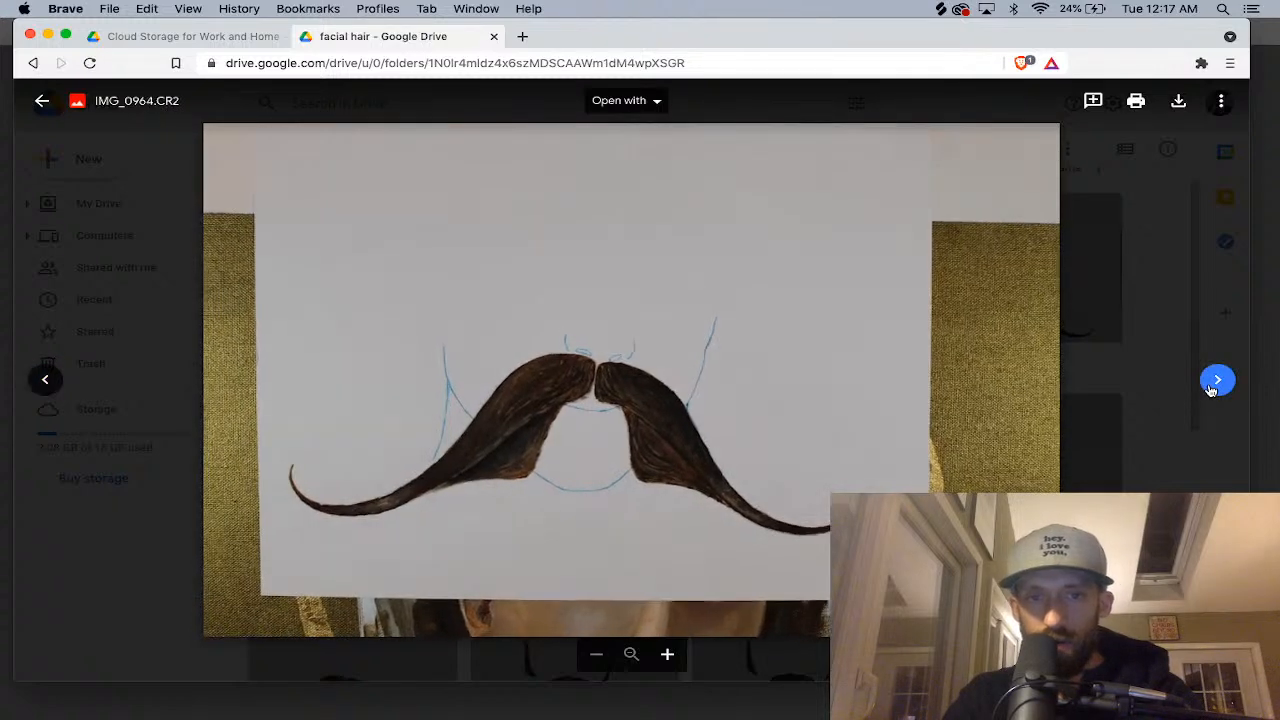
left_click(1234, 383)
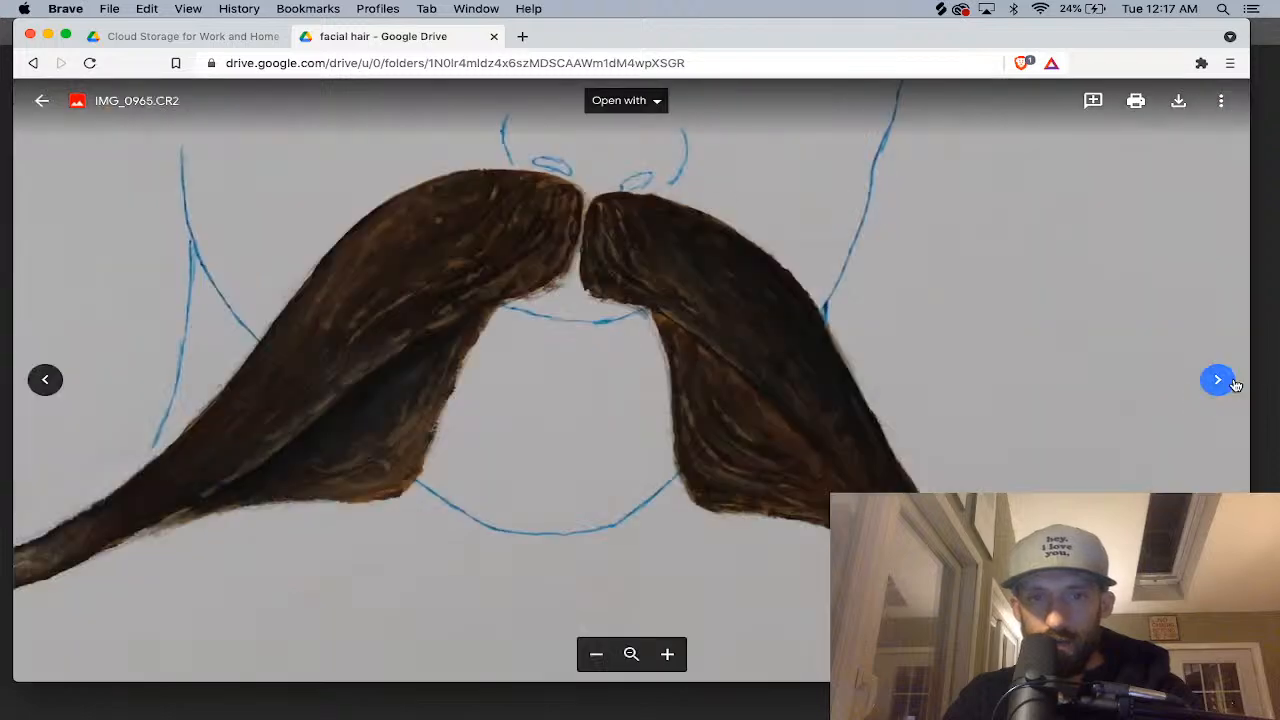
left_click(44, 383)
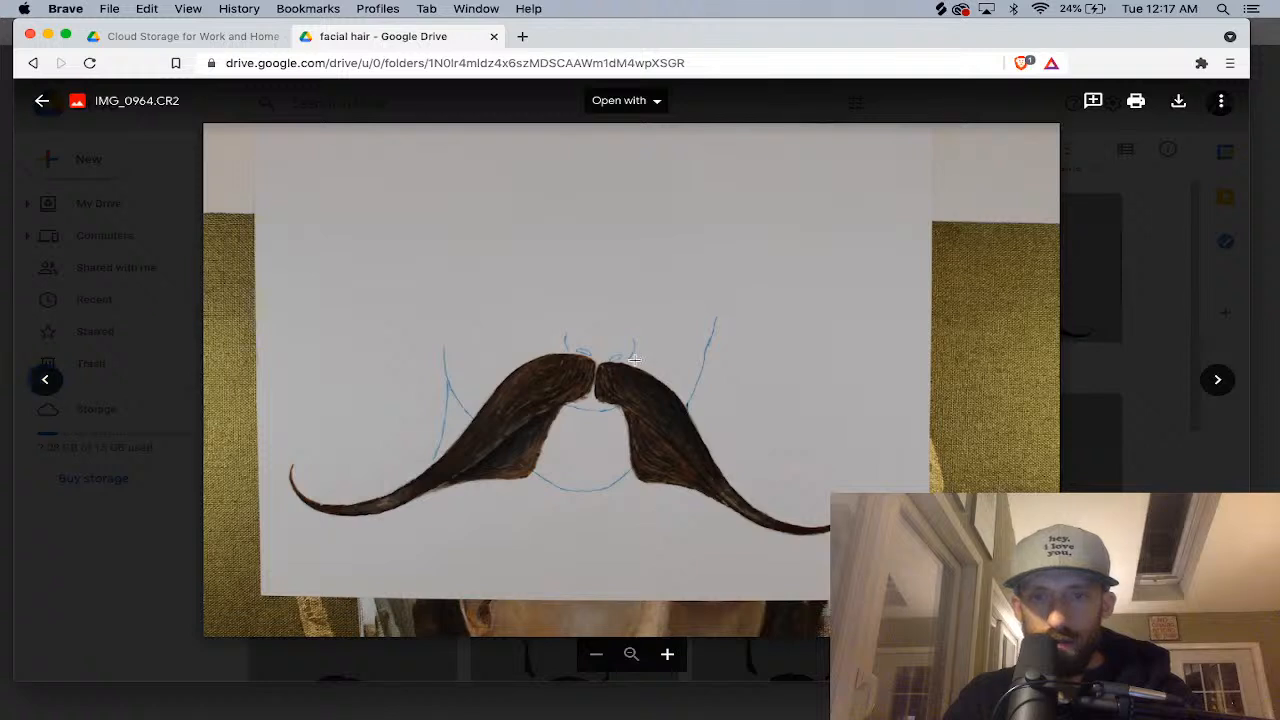
Download IMG_0964.CR2 to the Images folder under the name walrus-mustache in Canon CR2 raw format.
left_click(1179, 108)
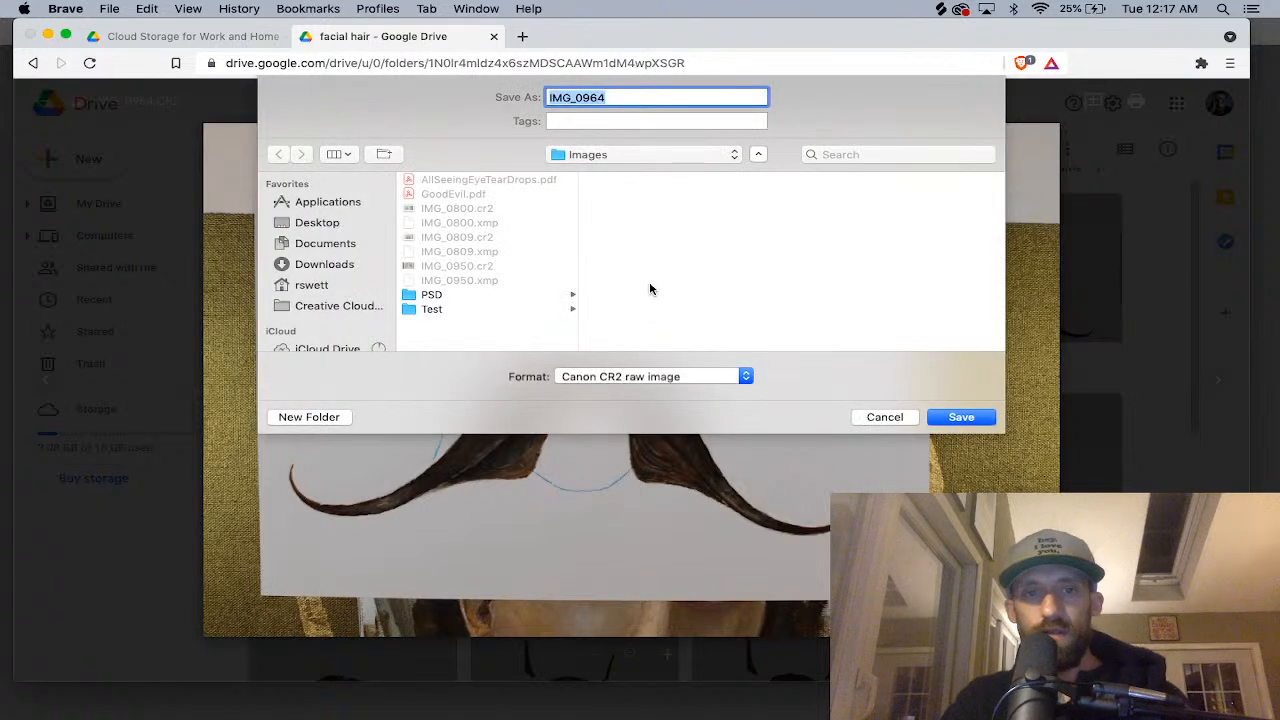
type("wa")
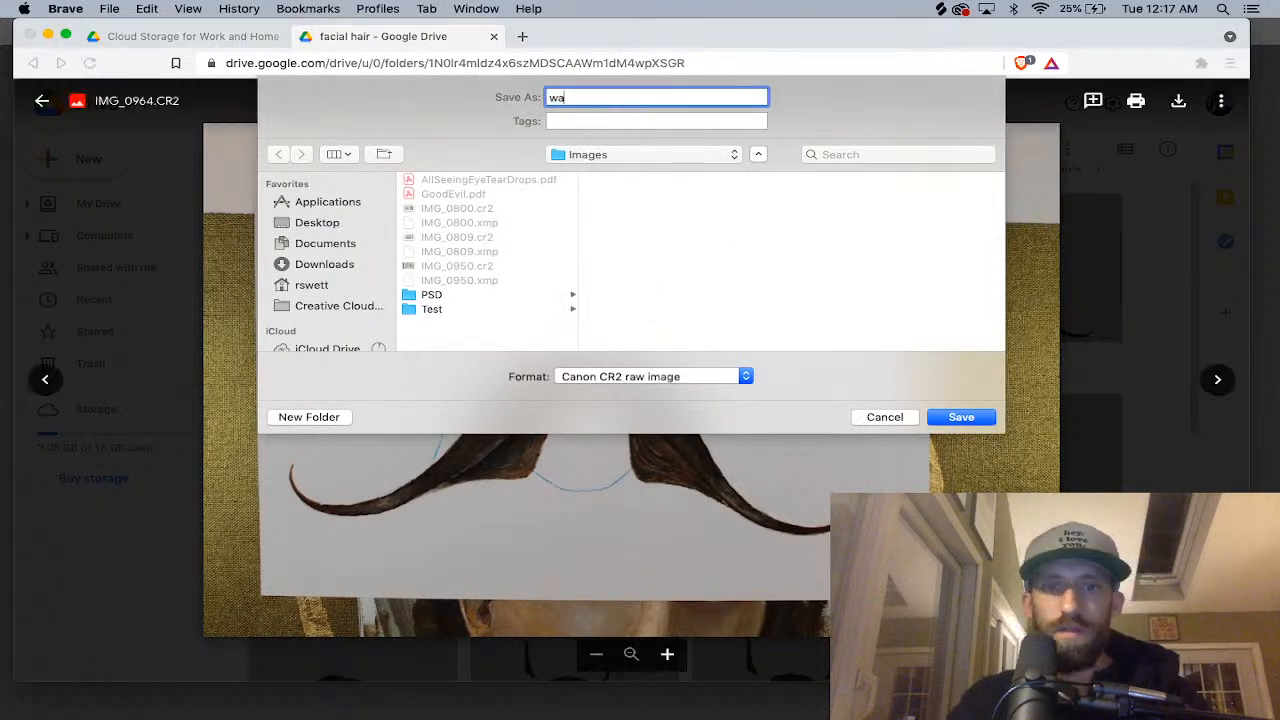
type("lrus-")
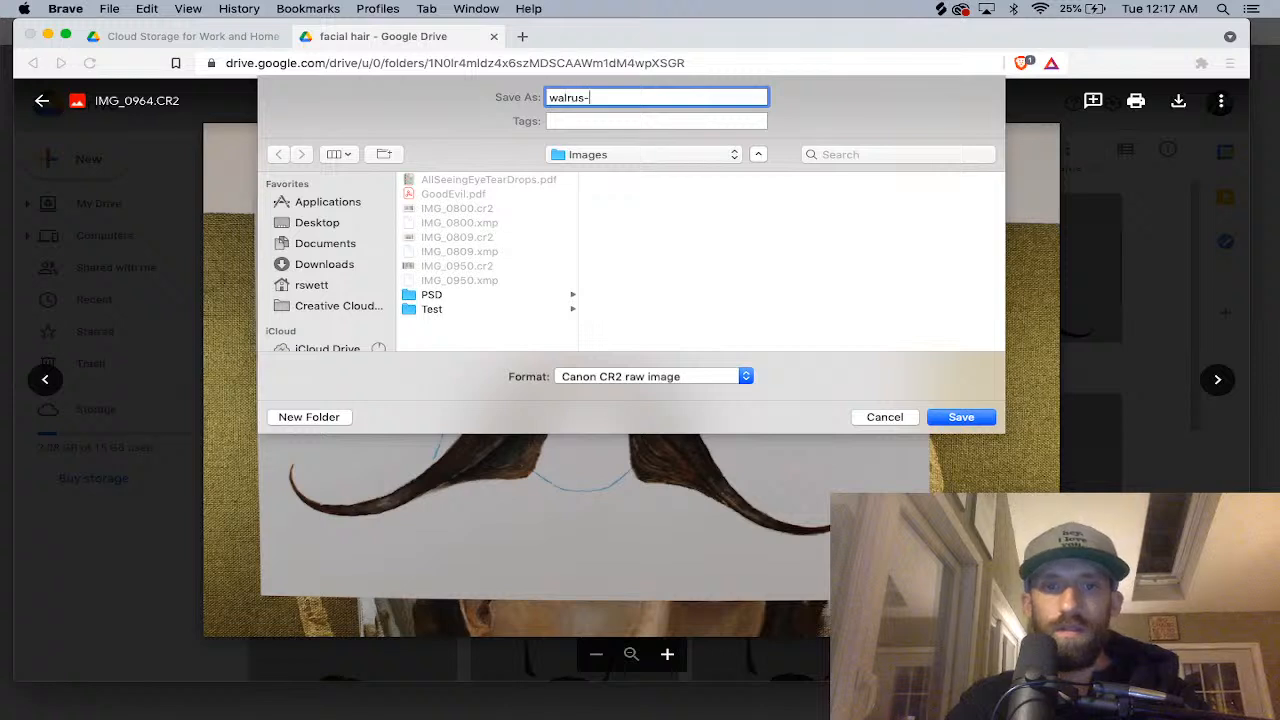
type("mustache")
key("Return")
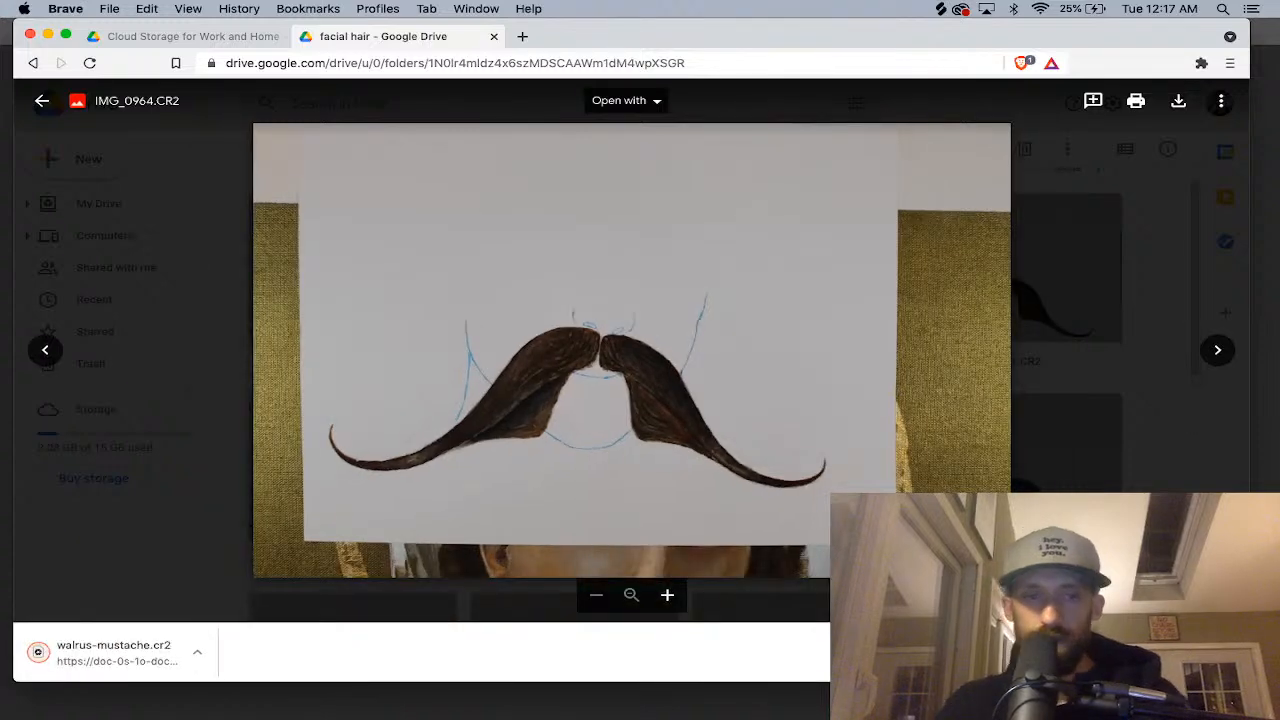
Close the moustache preview and open the goatee photo IMG_0967.CR2 from the facial hair folder.
left_click(1103, 336)
scroll(1089, 385, "down", 2)
scroll(1087, 380, "down", 5)
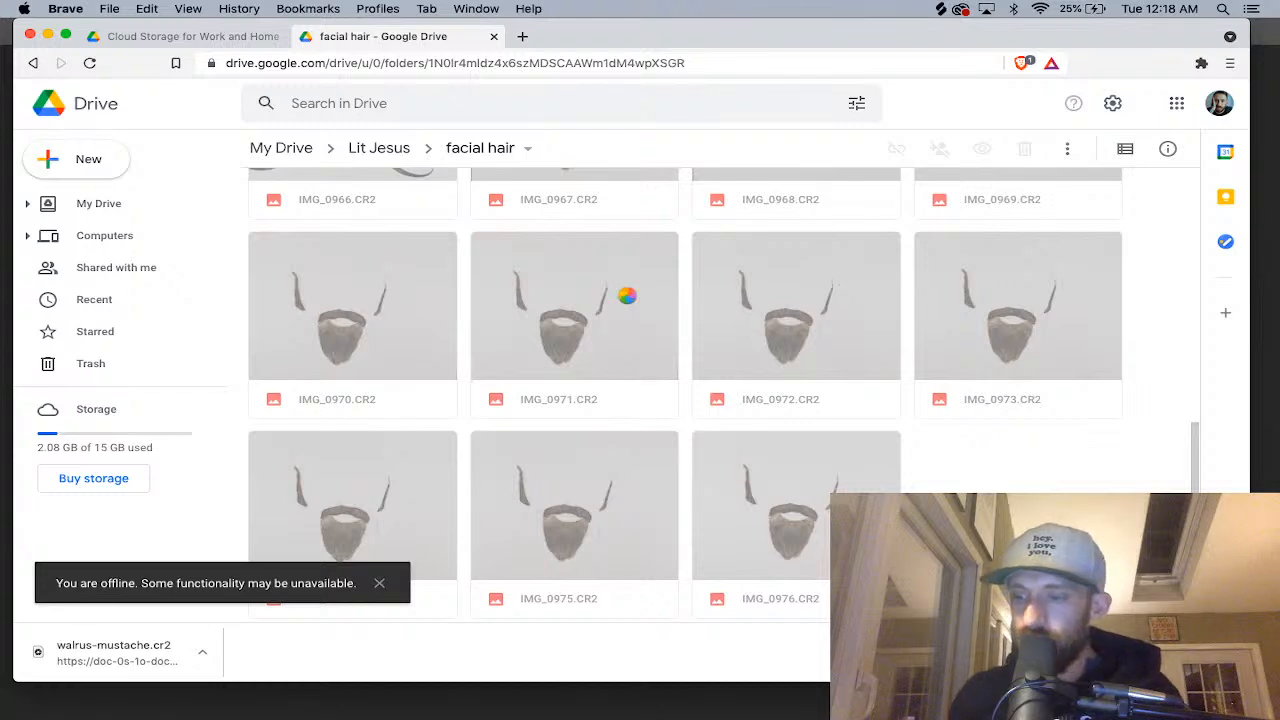
scroll(628, 300, "up", 2)
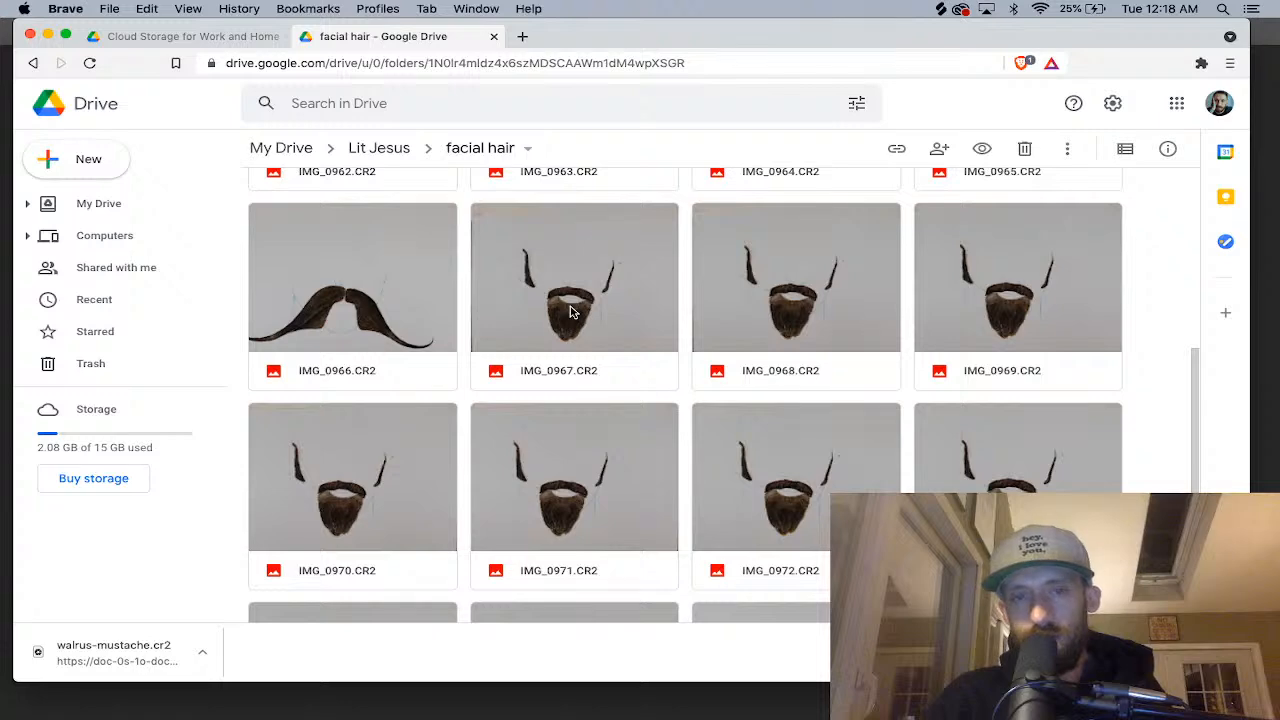
double_click(570, 312)
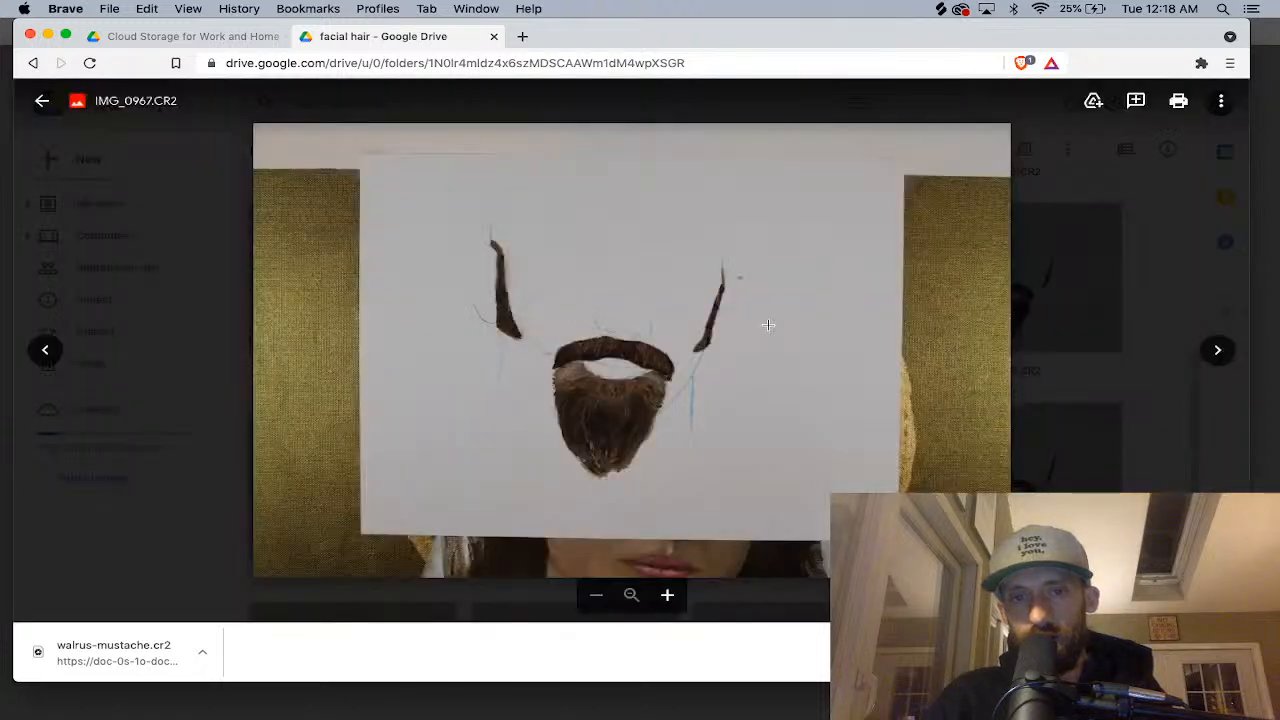
Compare the goatee photos from IMG_0967.CR2 to IMG_0969.CR2 and examine the hair detail in IMG_0969.CR2 up close.
left_click(1218, 358)
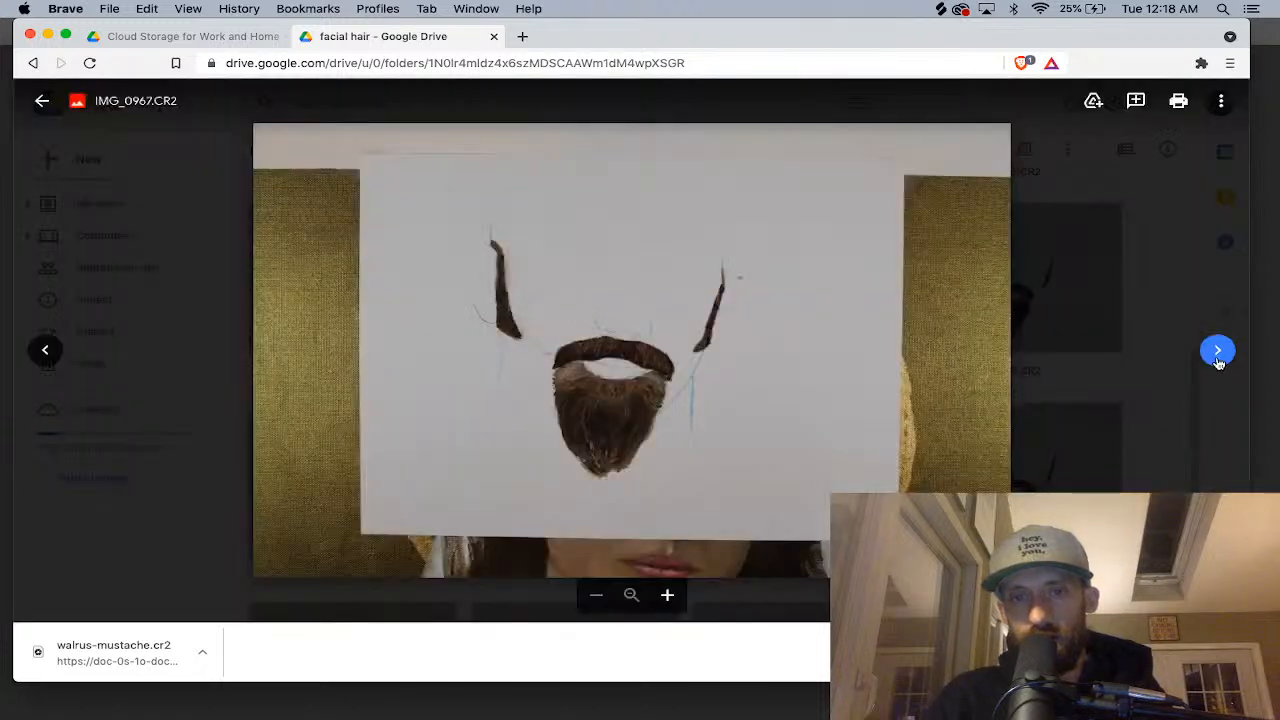
left_click(1218, 358)
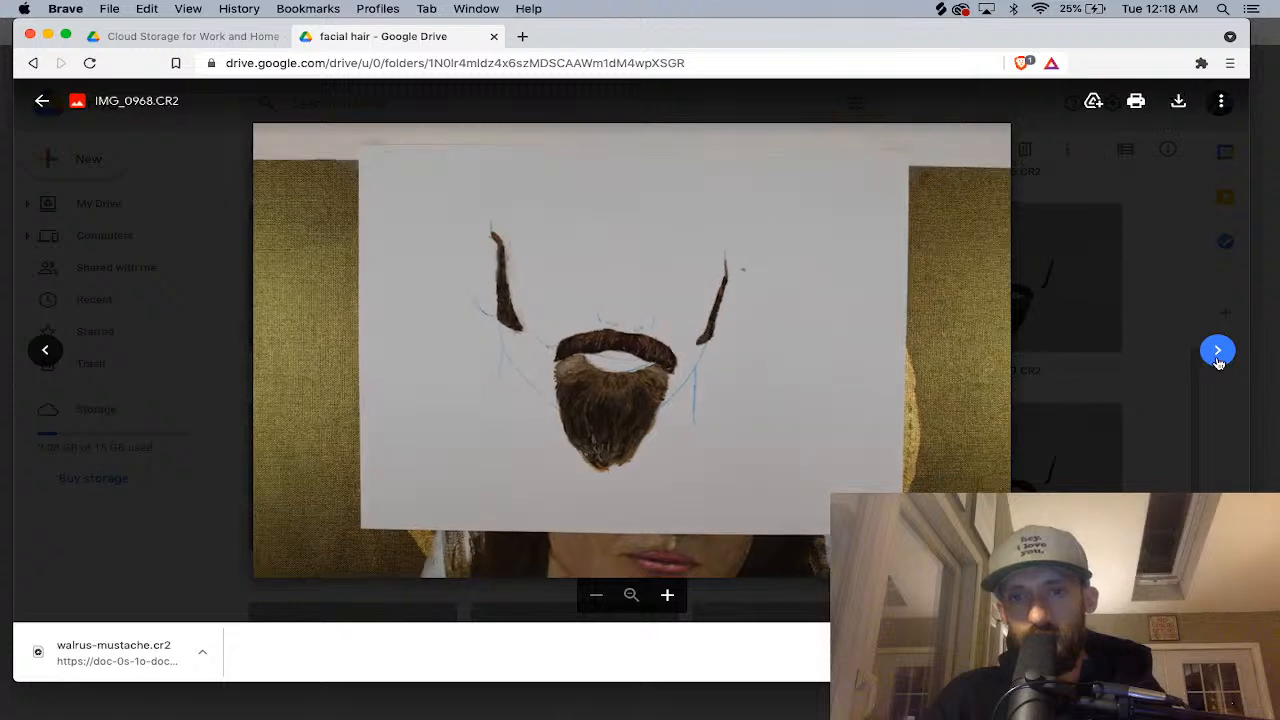
left_click(1218, 352)
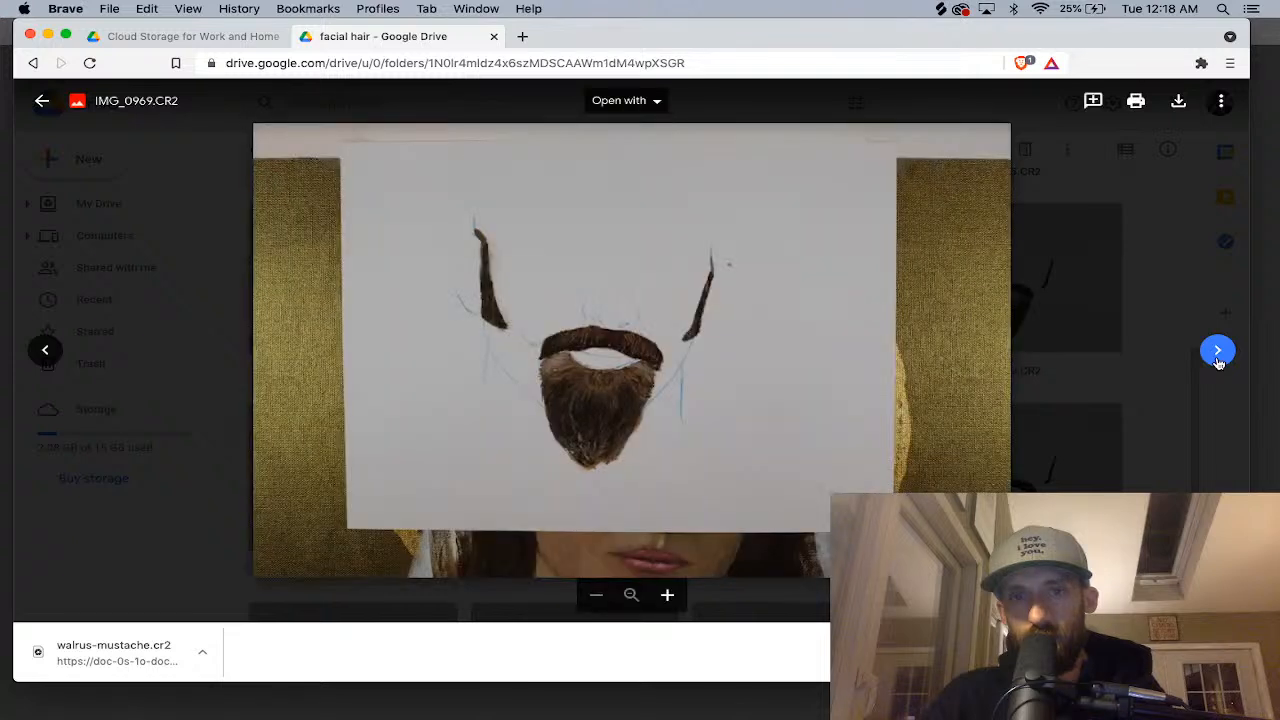
left_click(665, 595)
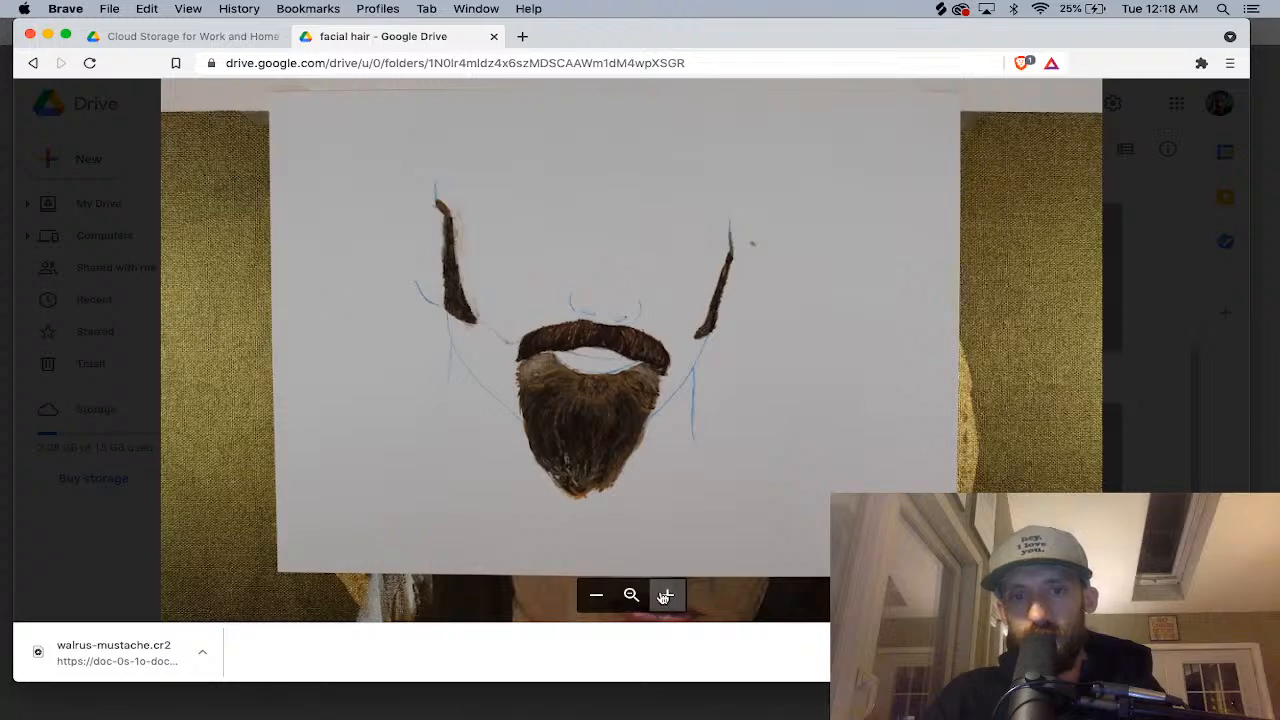
left_click(665, 595)
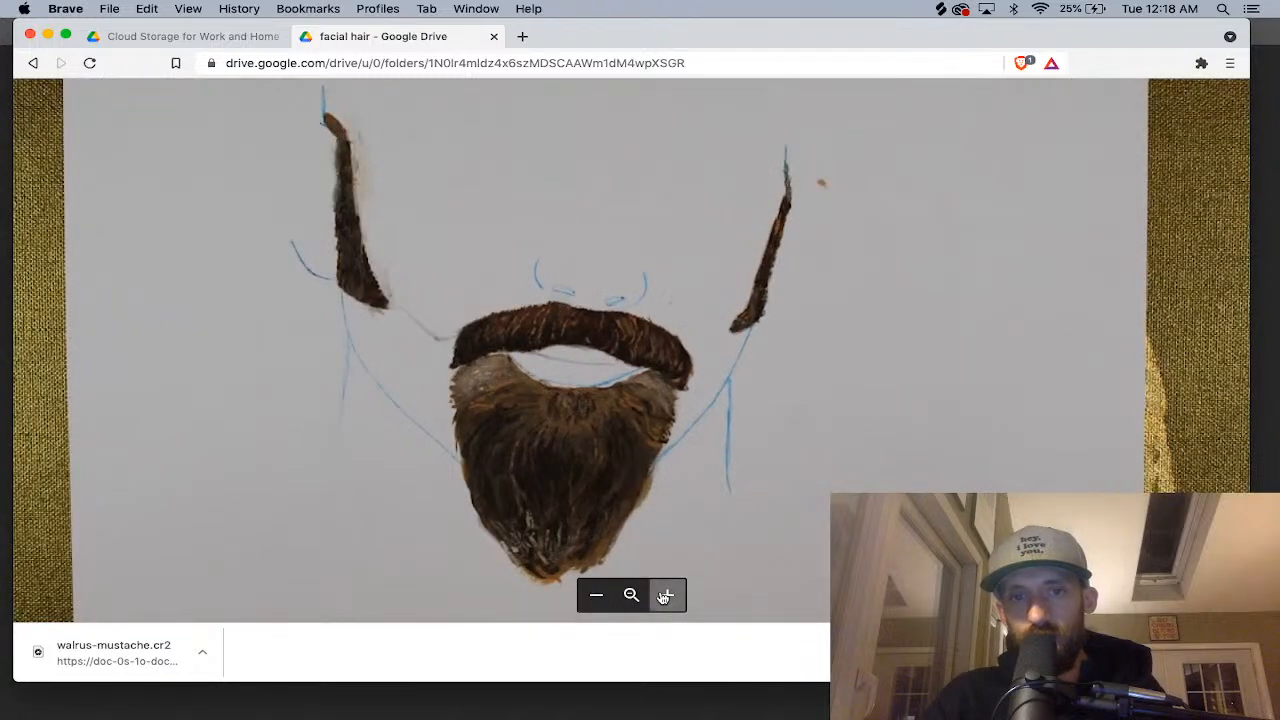
left_click(665, 595)
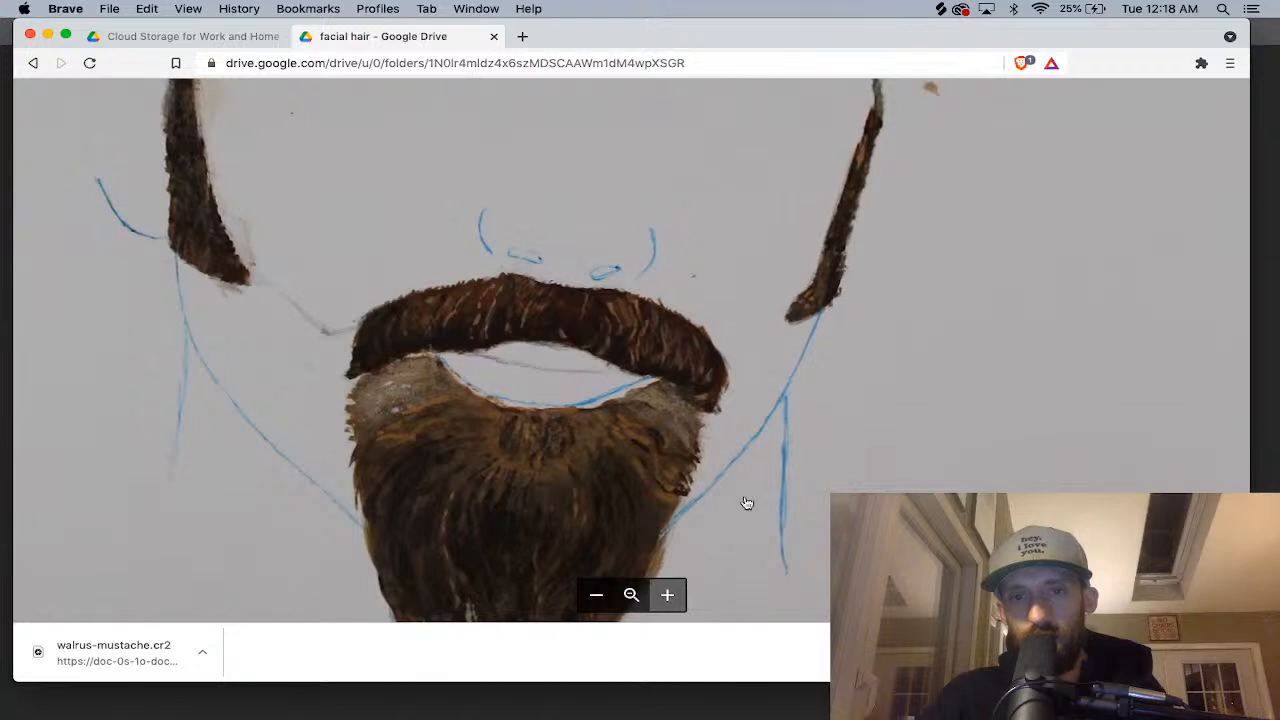
mouse_move(1206, 355)
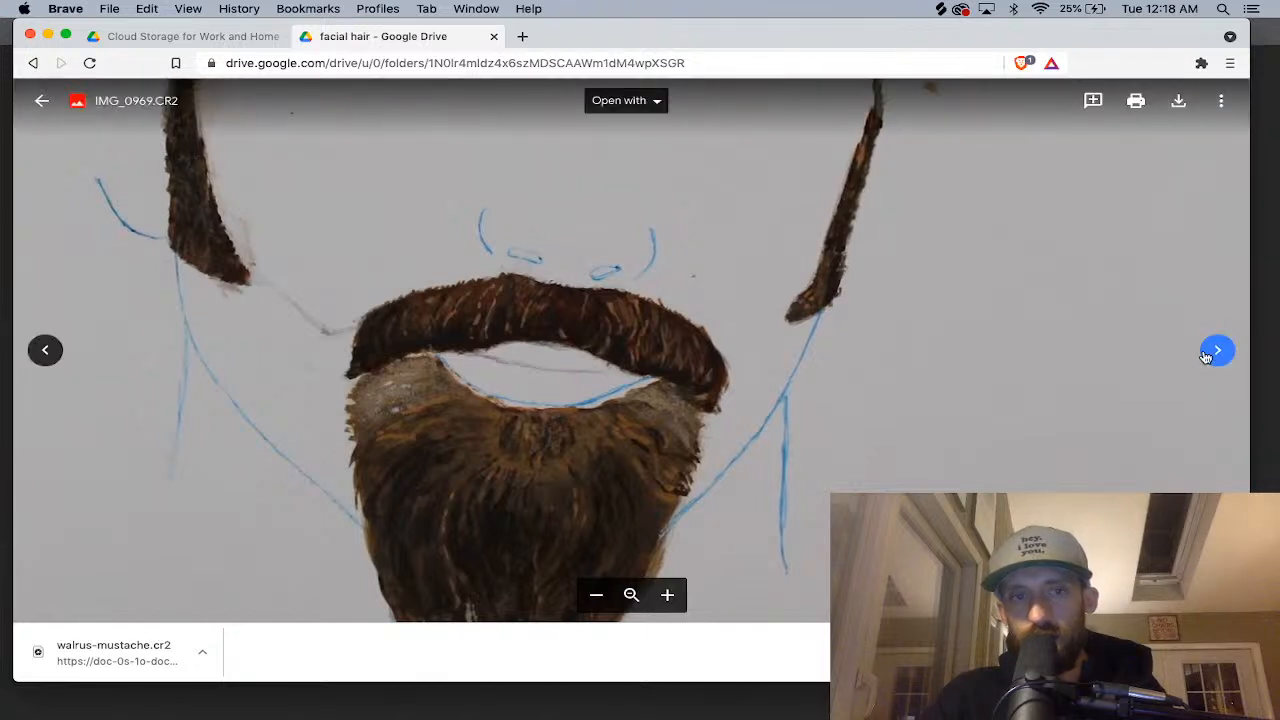
Check the goatee in IMG_0970.CR2 up close and download that photo to the Images folder in Canon CR2 raw format.
left_click(1210, 355)
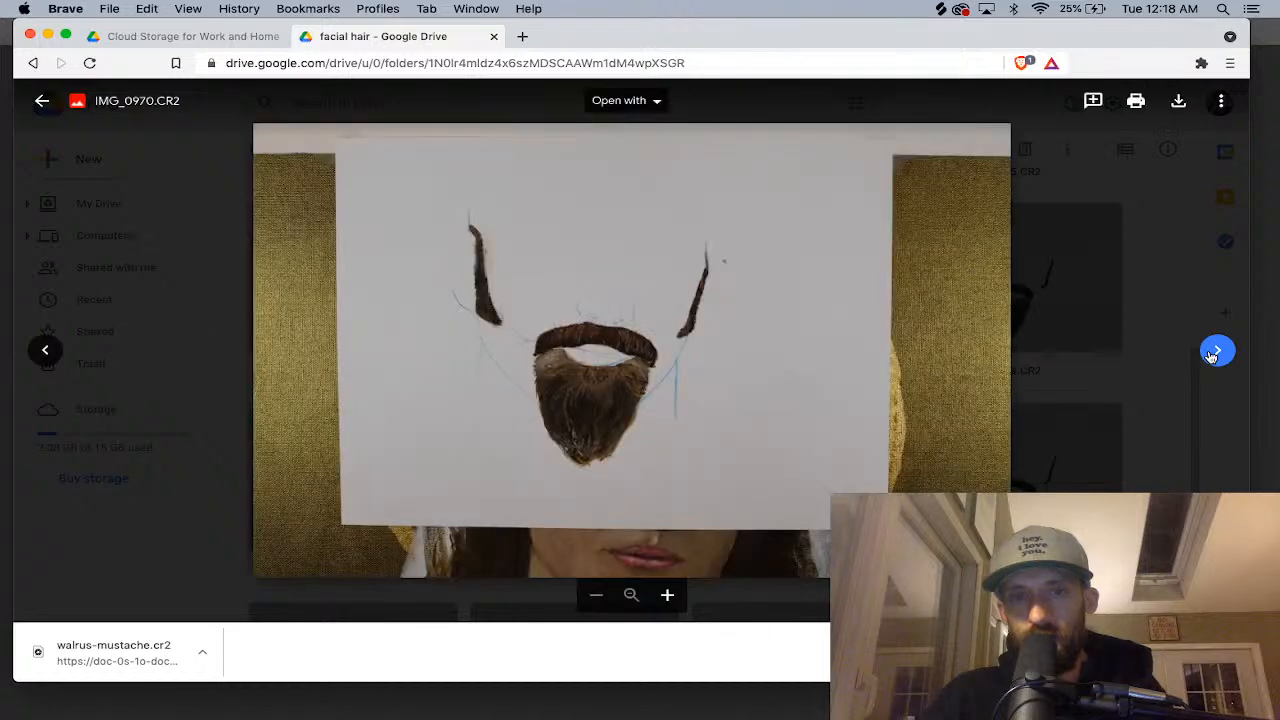
left_click(667, 597)
left_click(667, 597)
left_click(667, 597)
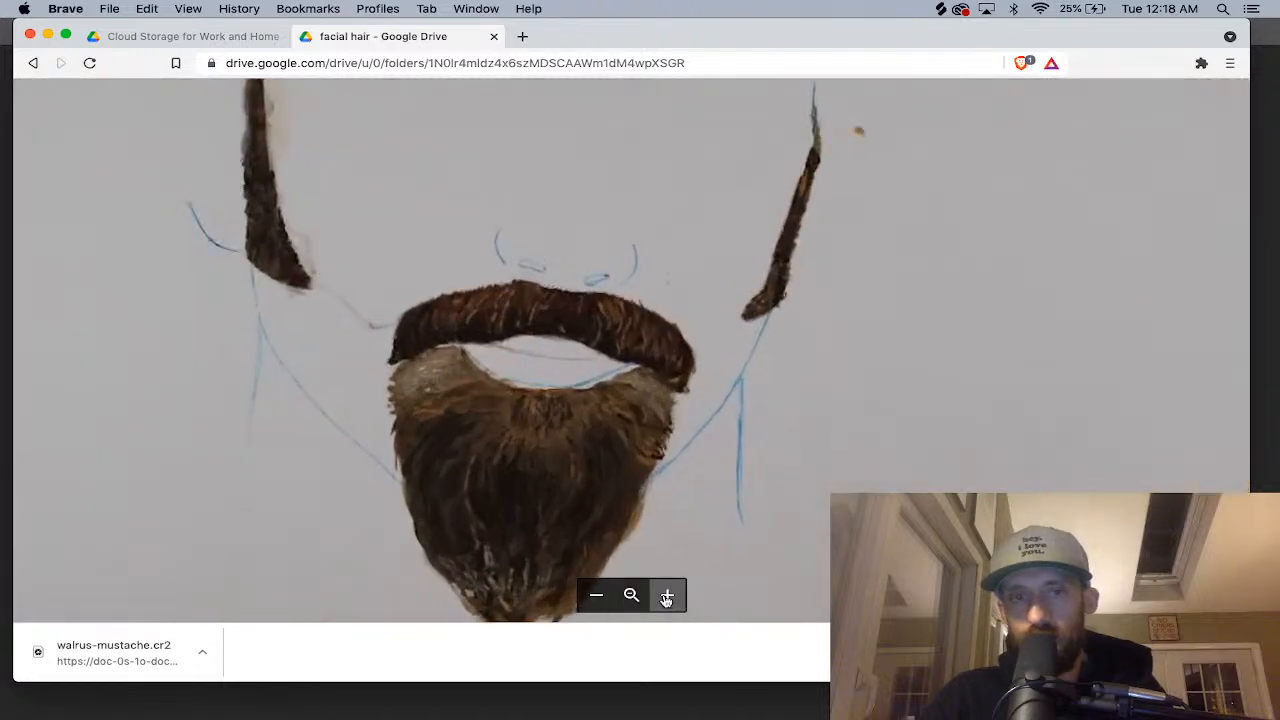
left_click(603, 603)
left_click(604, 605)
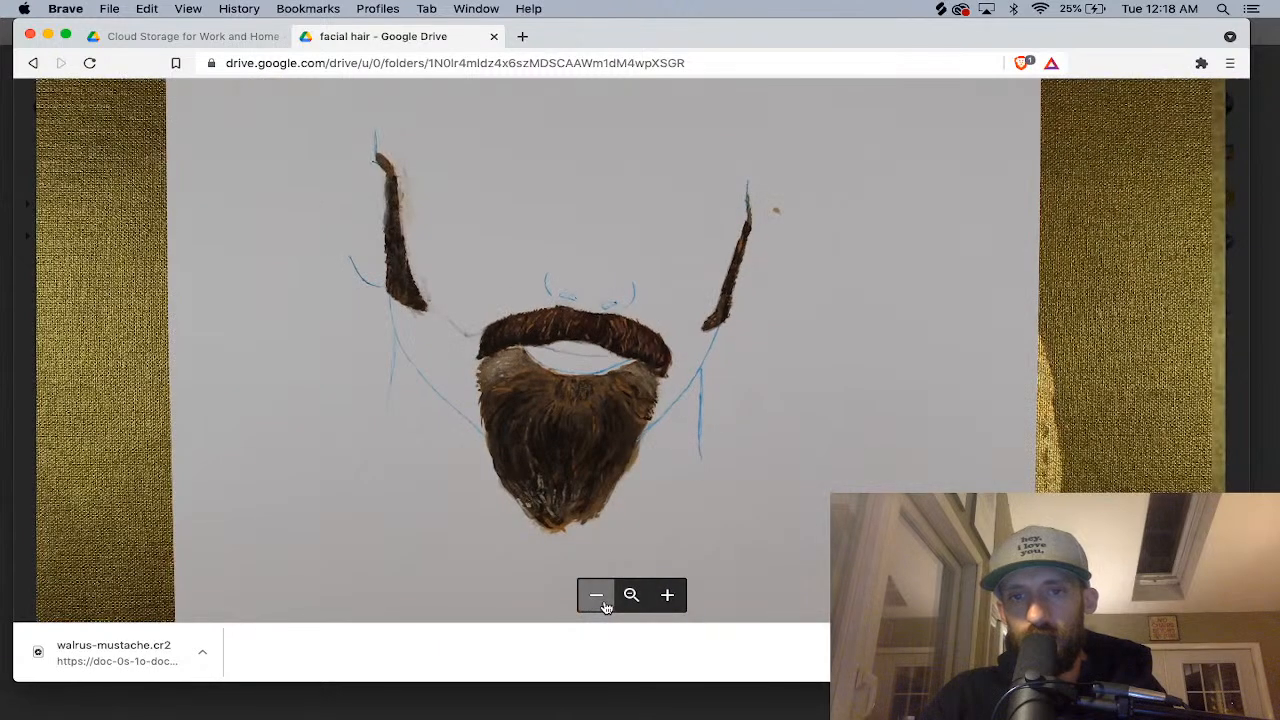
left_click(604, 607)
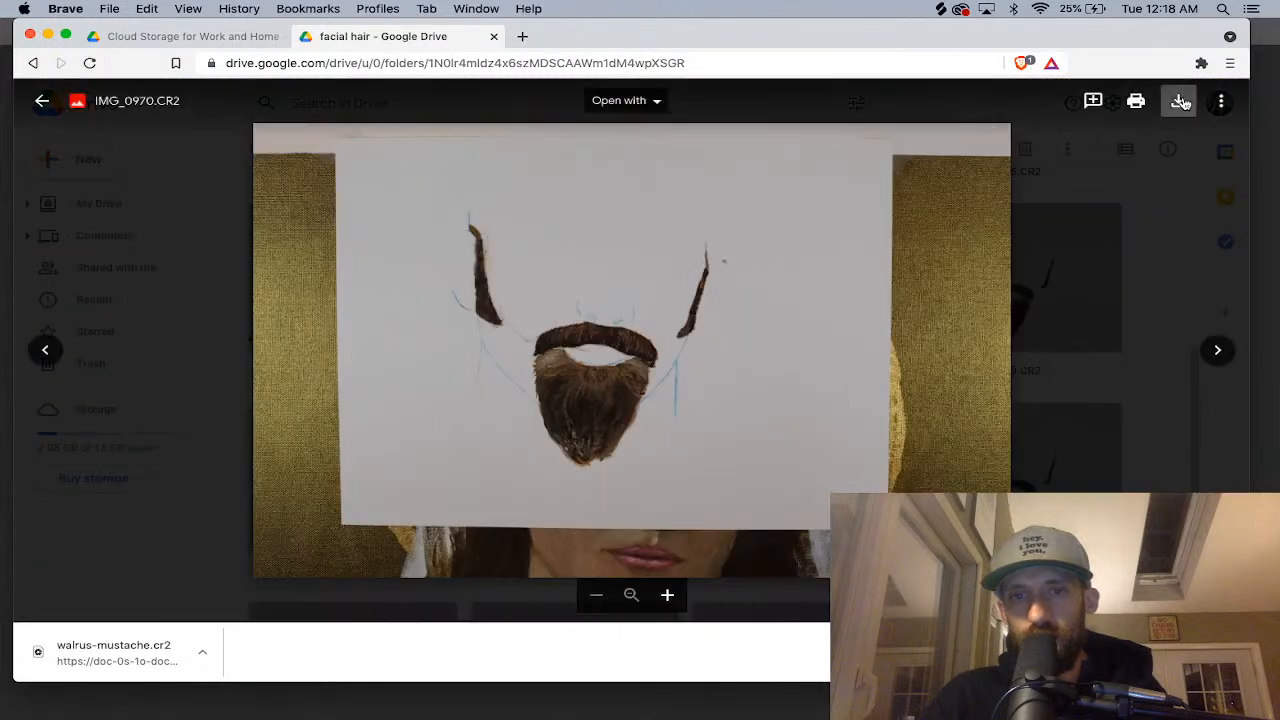
left_click(1181, 101)
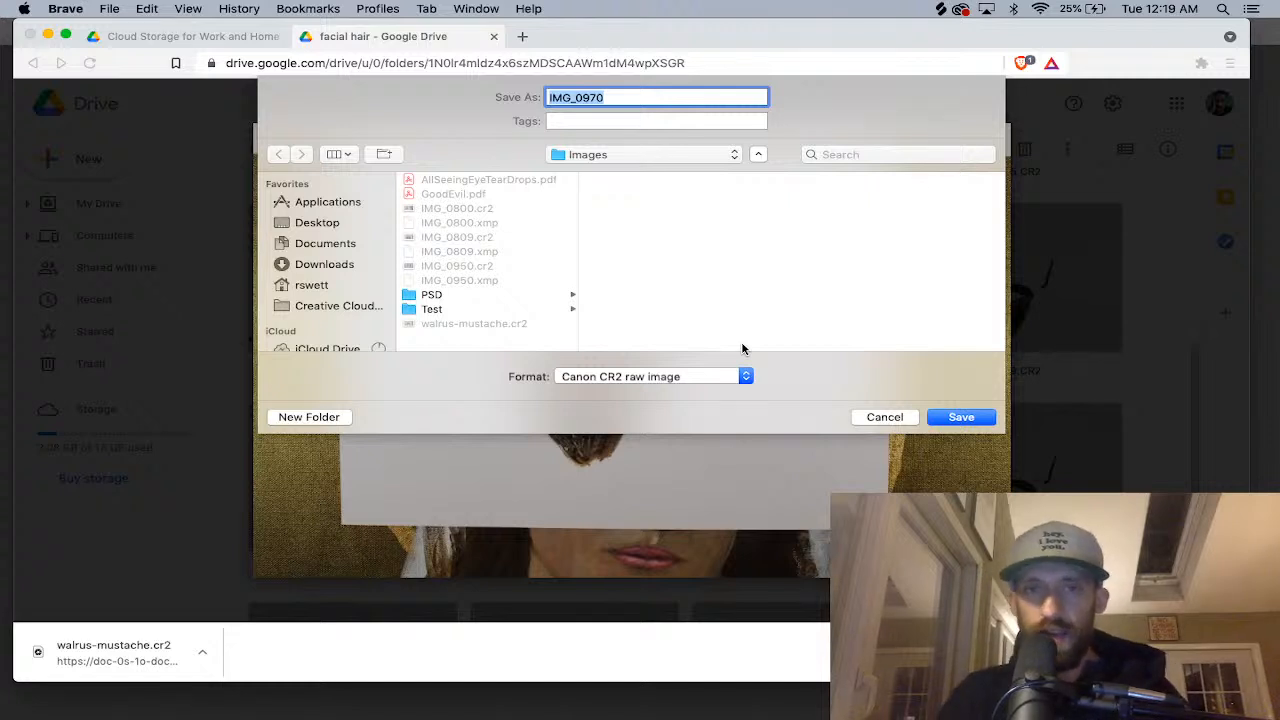
left_click(958, 416)
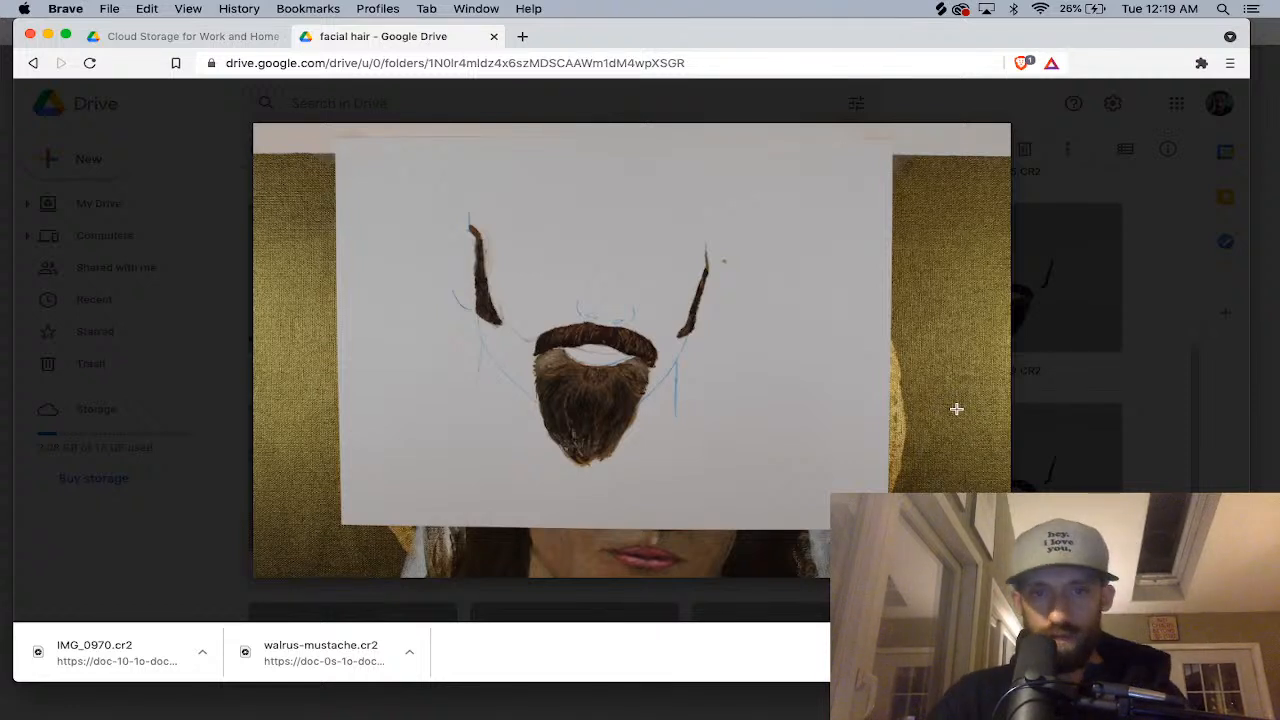
Switch to Photoshop and load IMG_0970.cr2 and walrus-mustache.cr2 together from the Images folder into Camera Raw.
left_click(1154, 266)
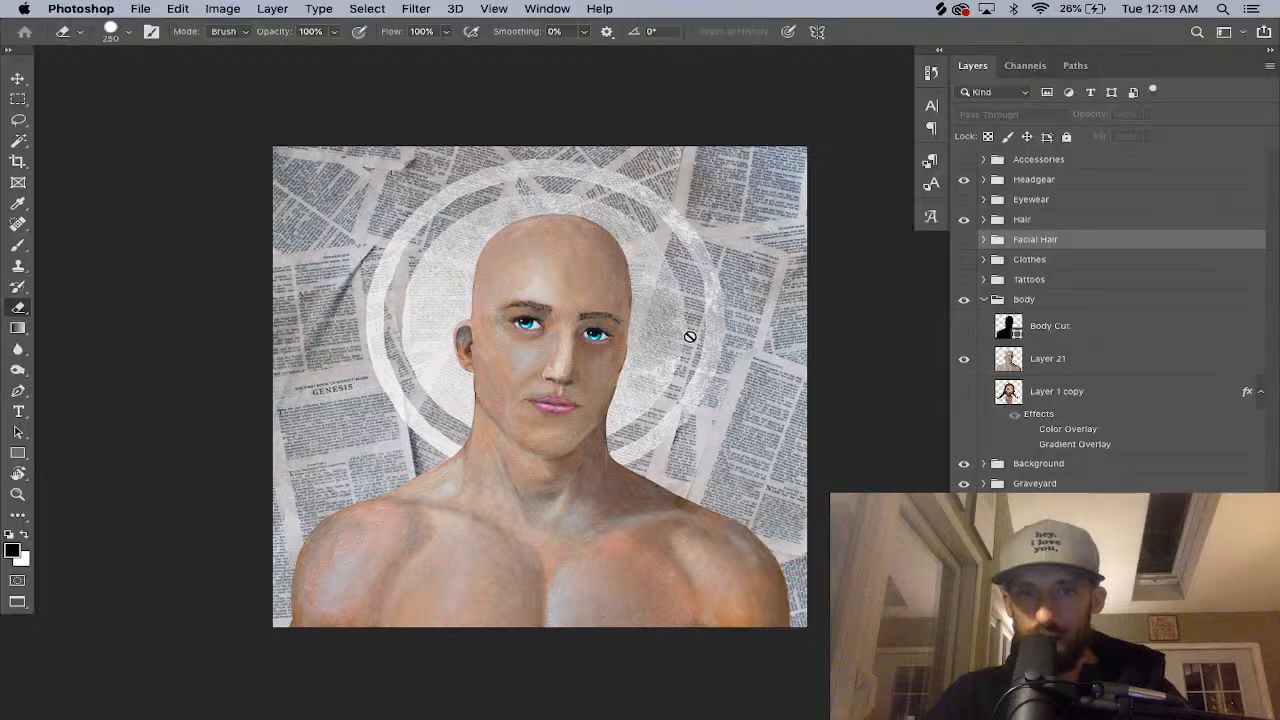
left_click(139, 10)
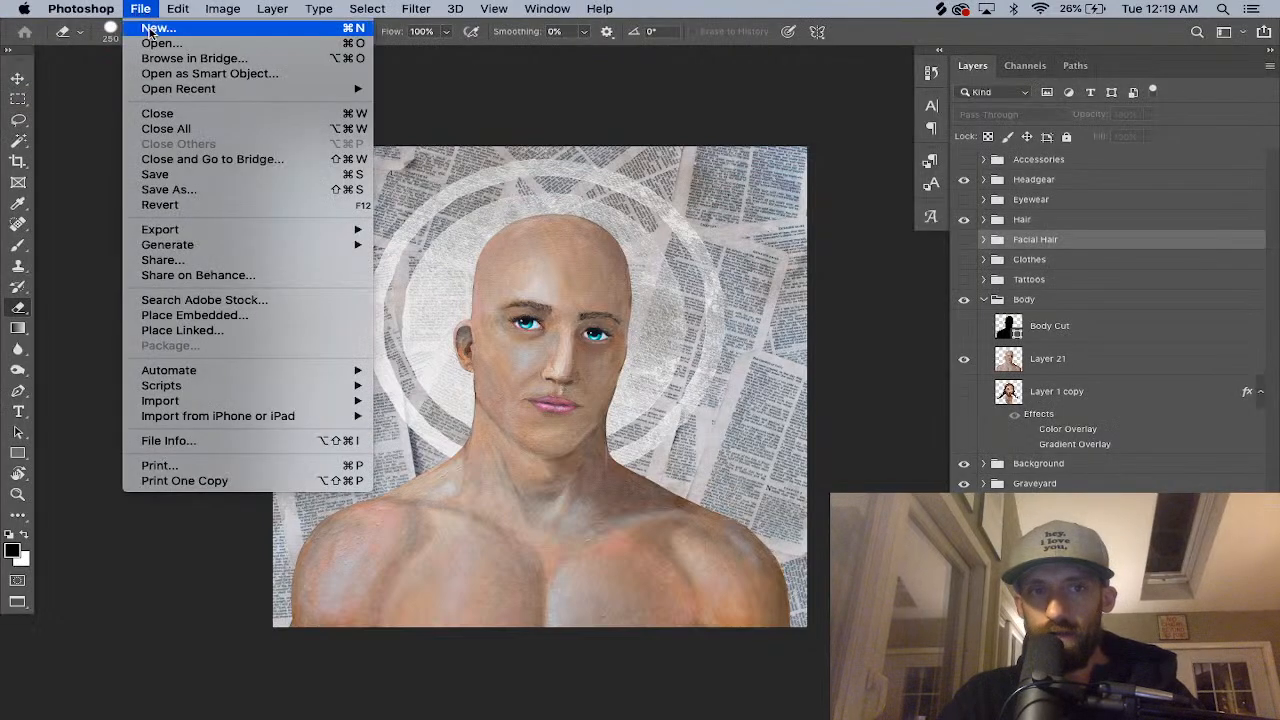
left_click(150, 42)
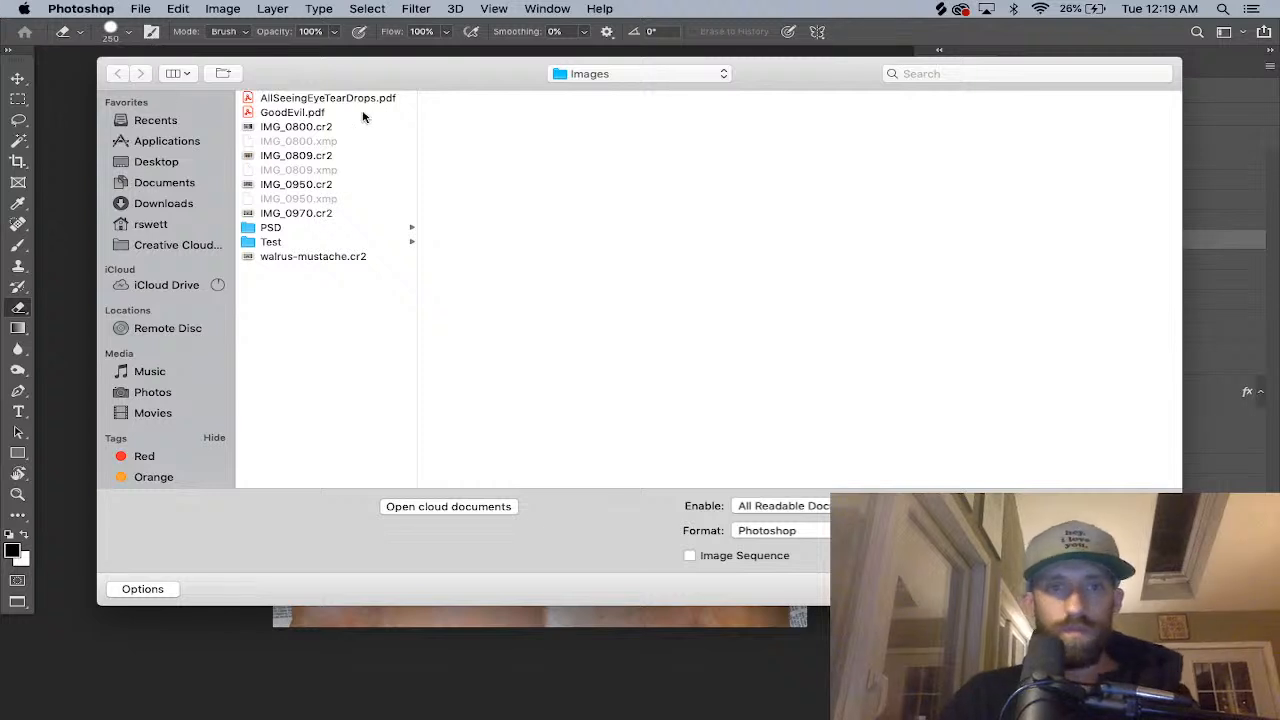
left_click(313, 130)
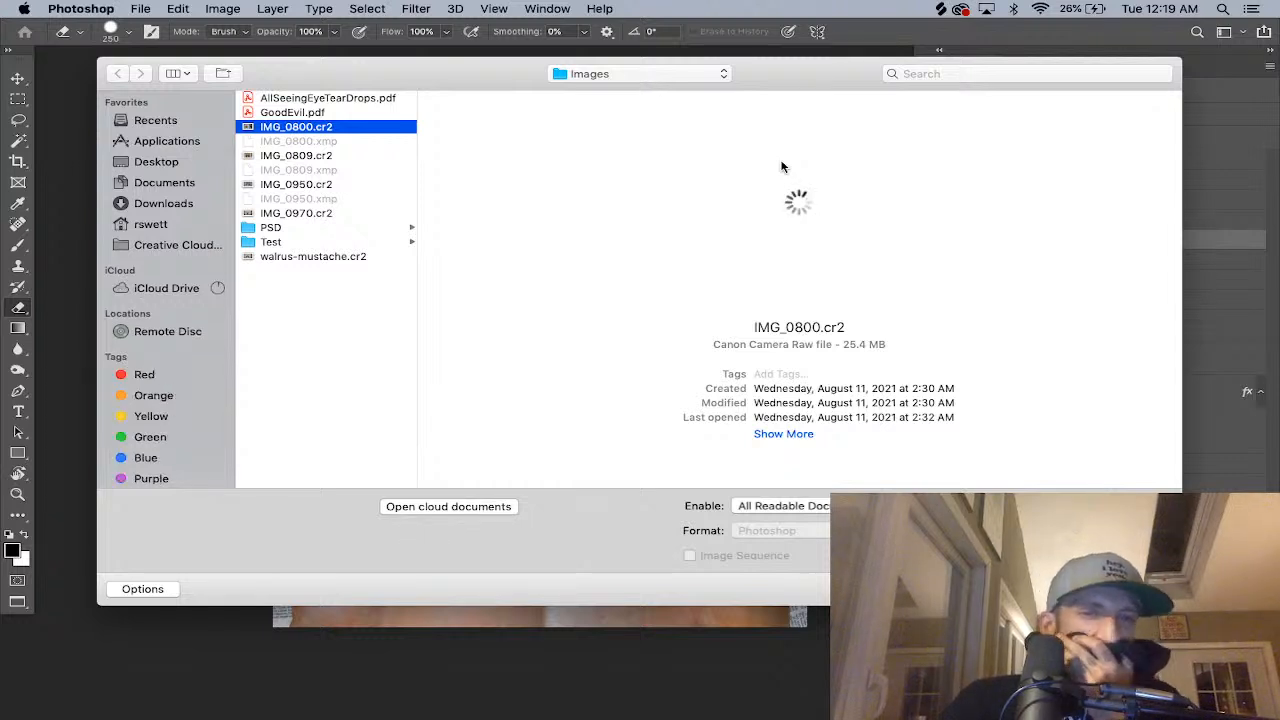
left_click(291, 158)
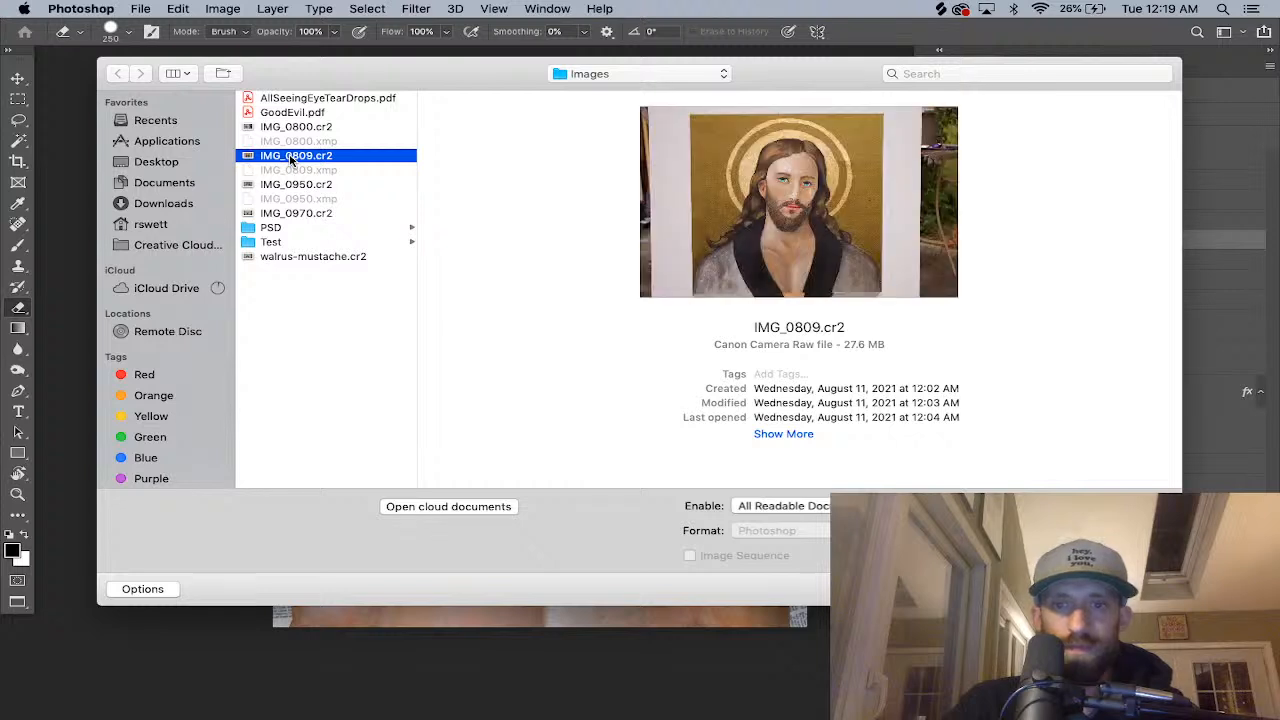
left_click(287, 187)
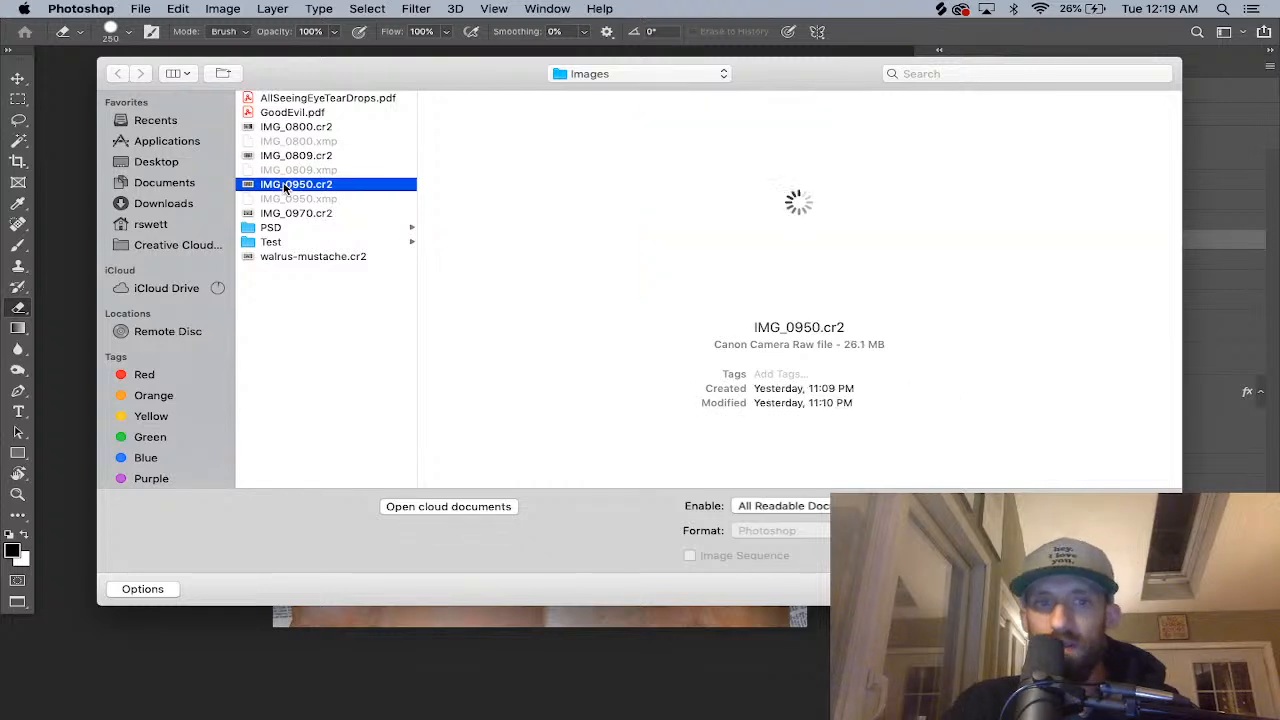
left_click(289, 257)
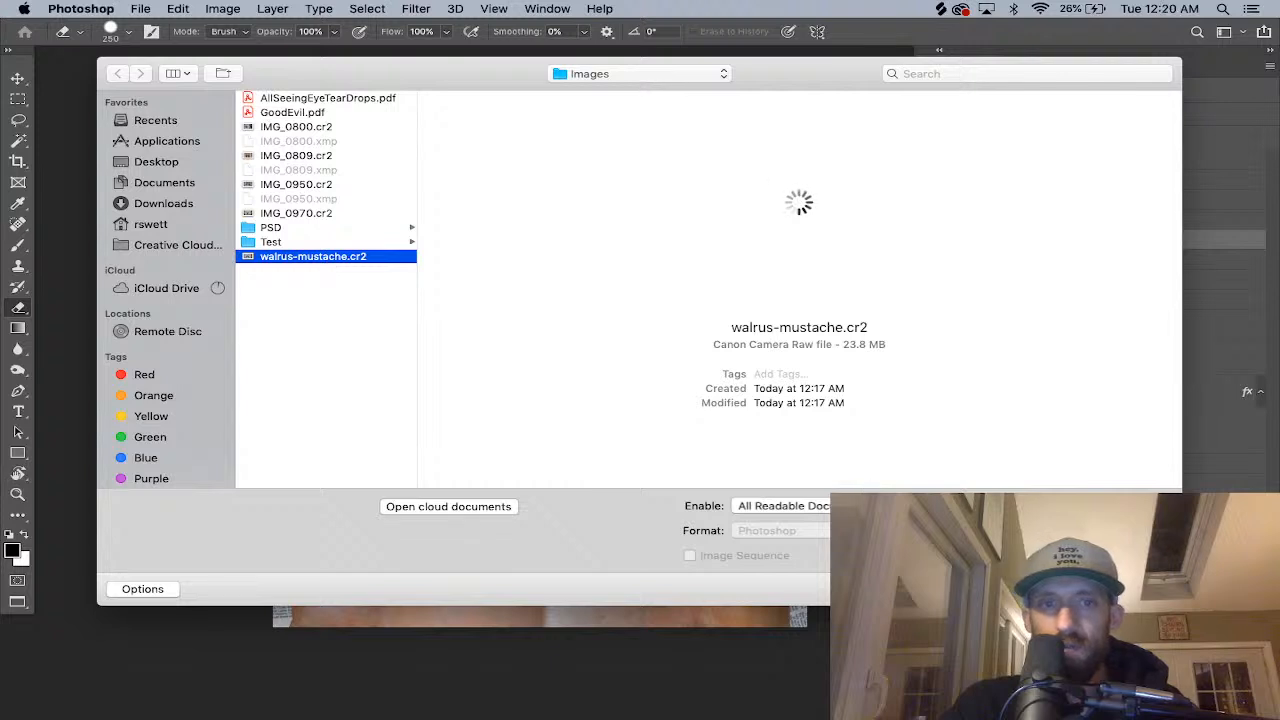
left_click(290, 213, "super")
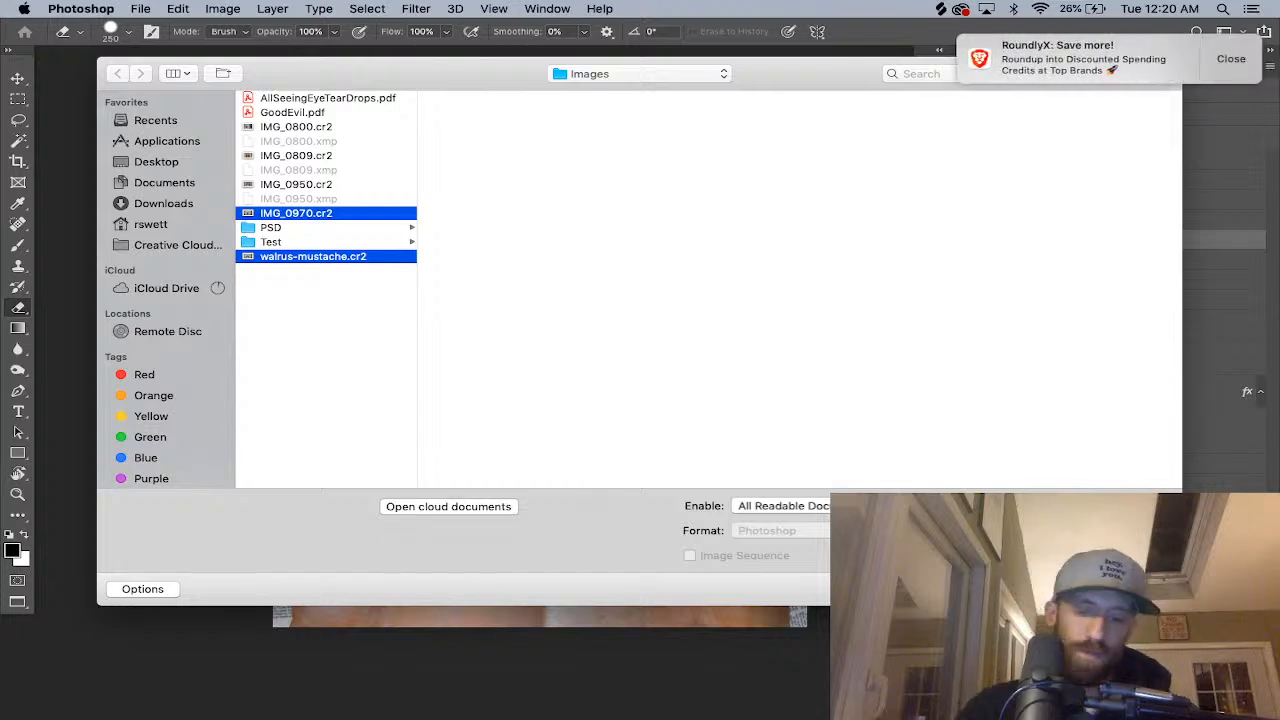
key("Return")
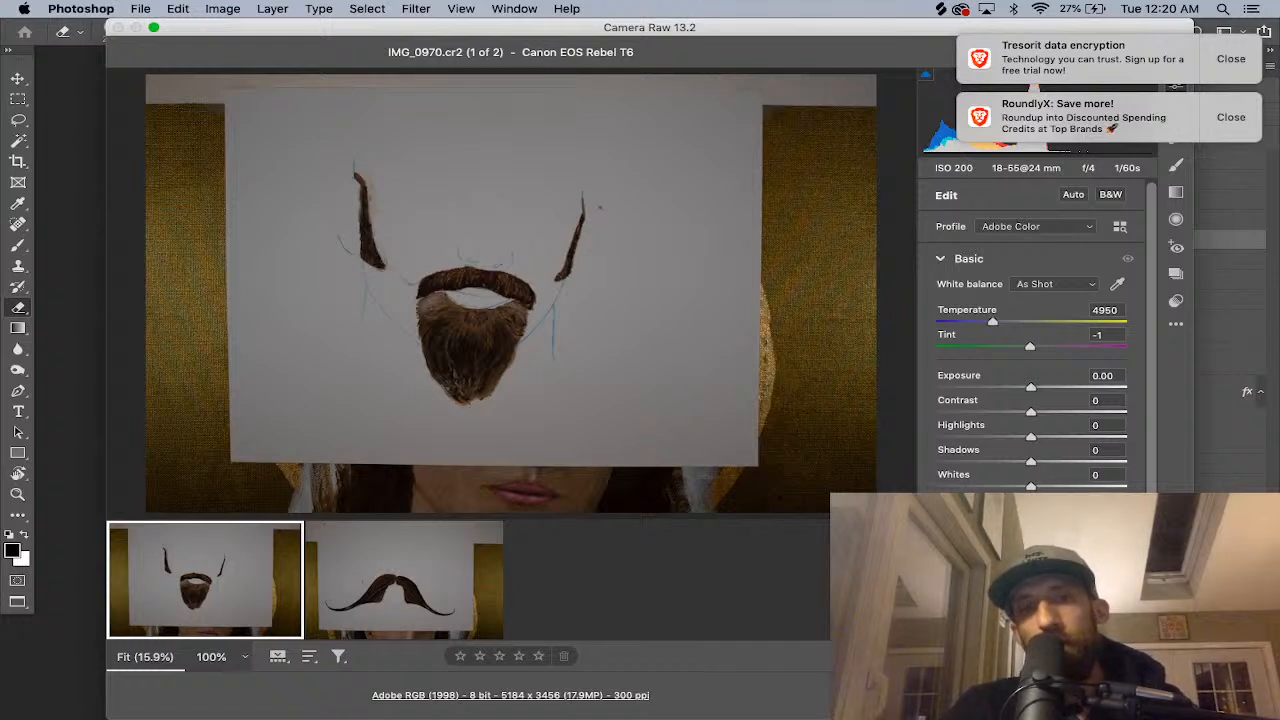
Open the goatee photo IMG_0970.cr2 from Camera Raw with its default settings and dismiss the browser notifications.
left_click(1148, 695)
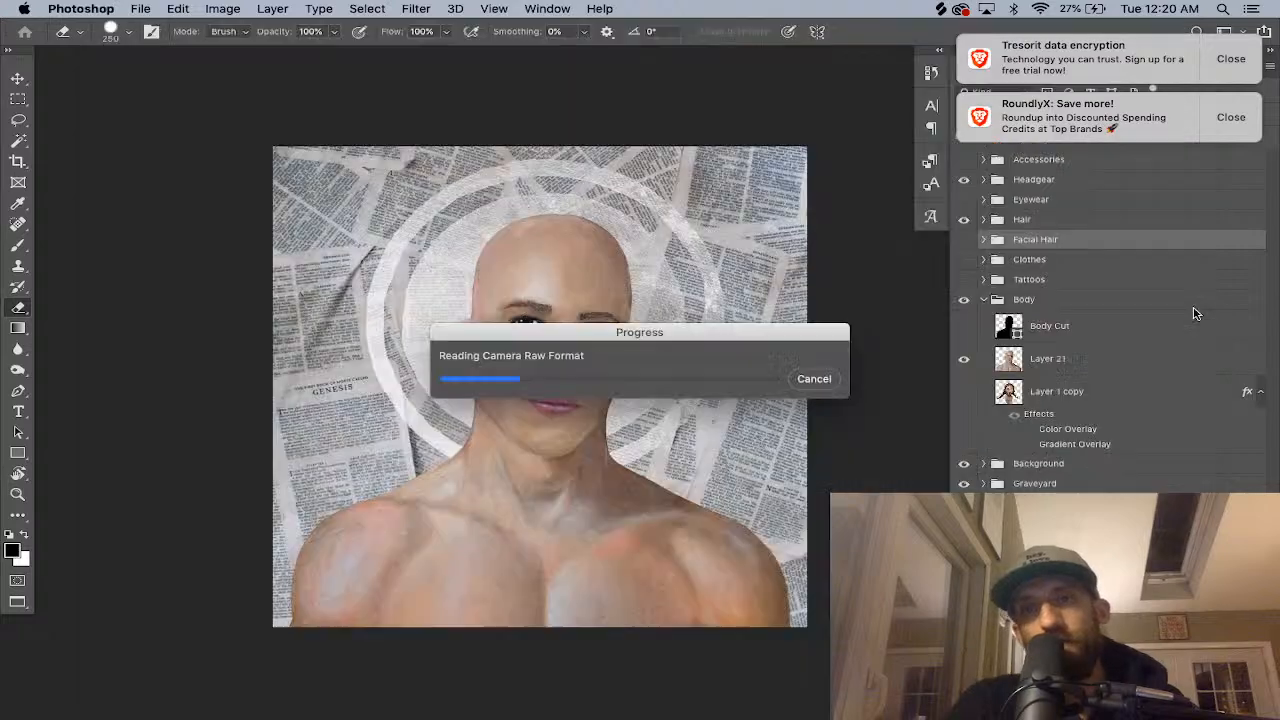
left_click(1217, 59)
left_click(1224, 62)
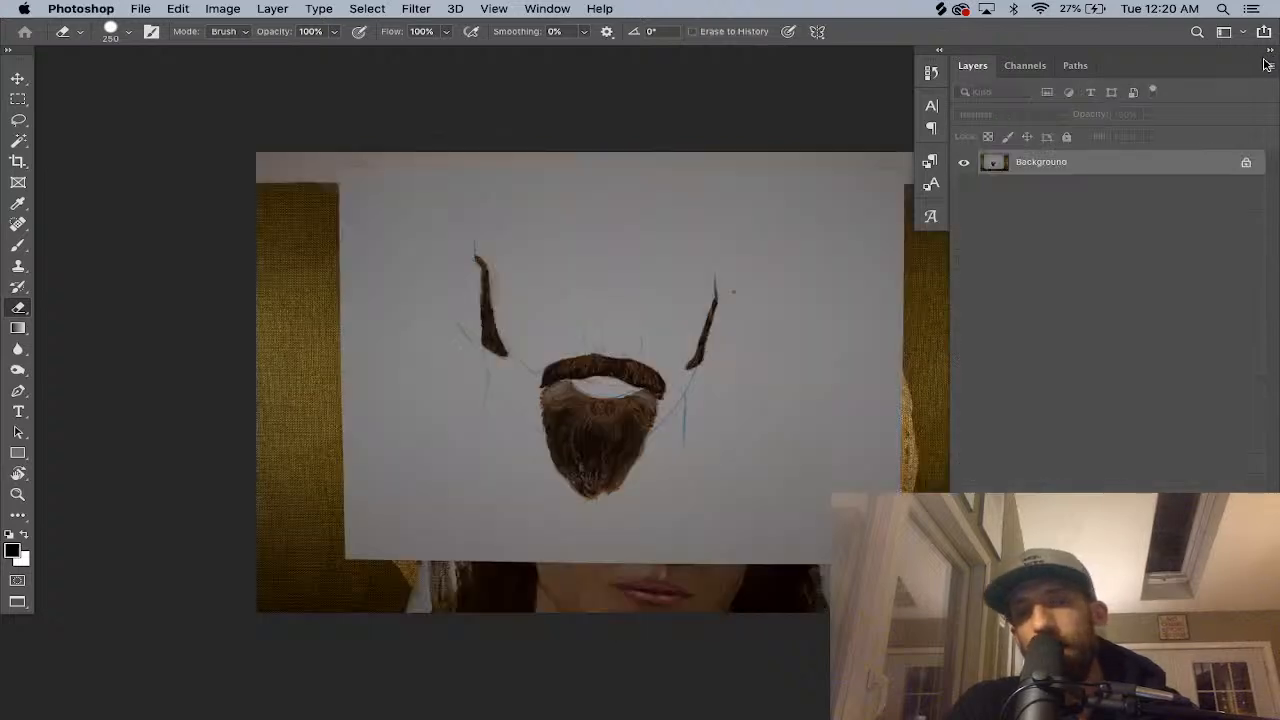
mouse_move(662, 244)
left_mouse_down()
mouse_move(611, 234)
mouse_move(536, 245)
left_mouse_up()
key("f")
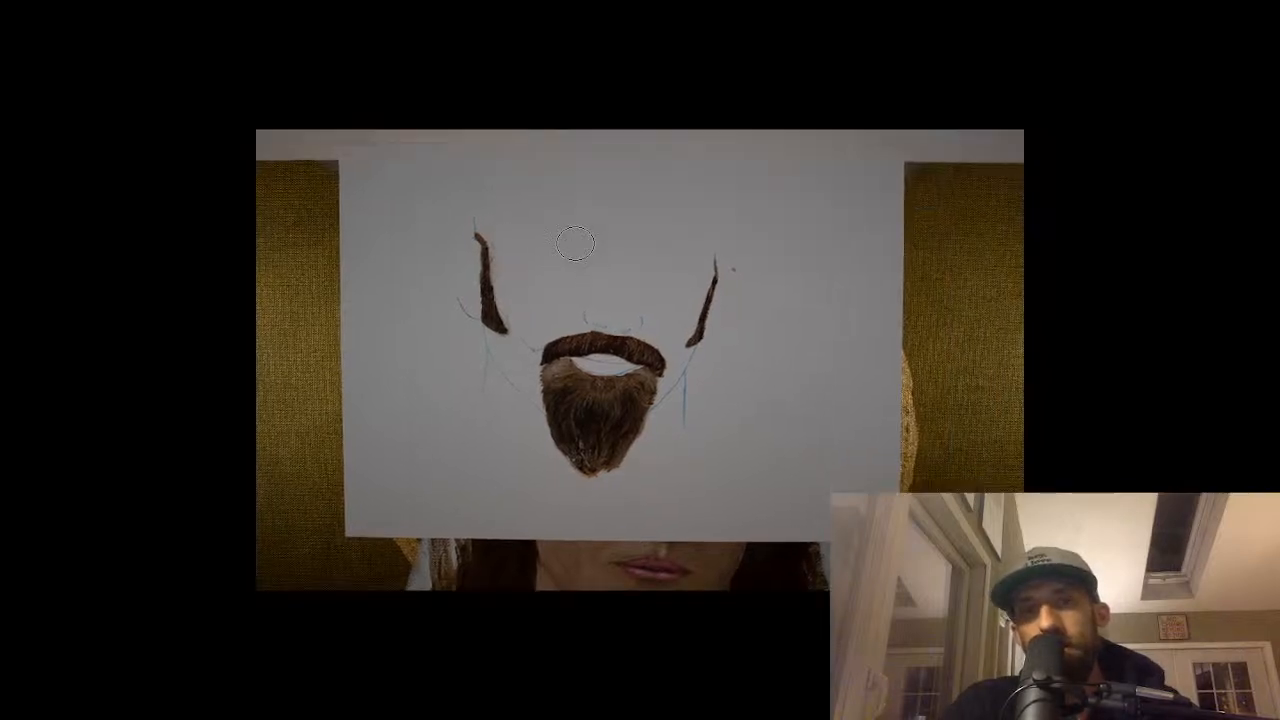
key("f")
key("f")
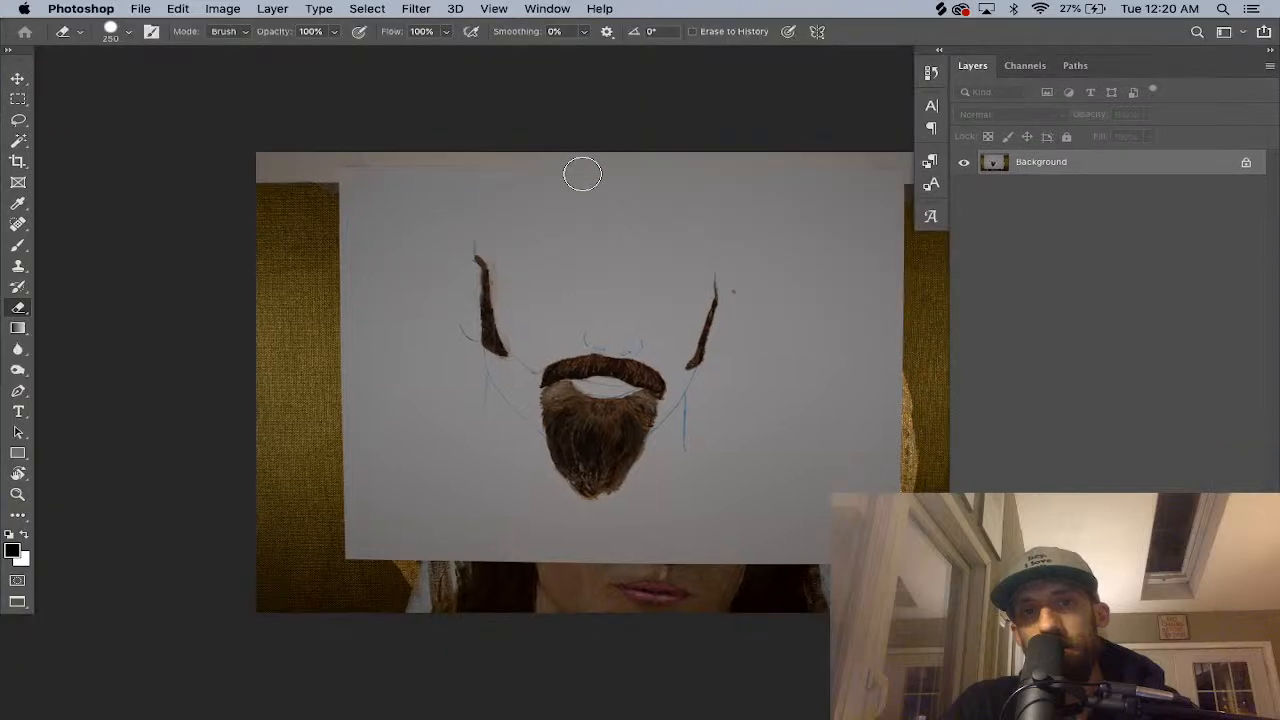
left_click_drag(582, 174, 481, 179)
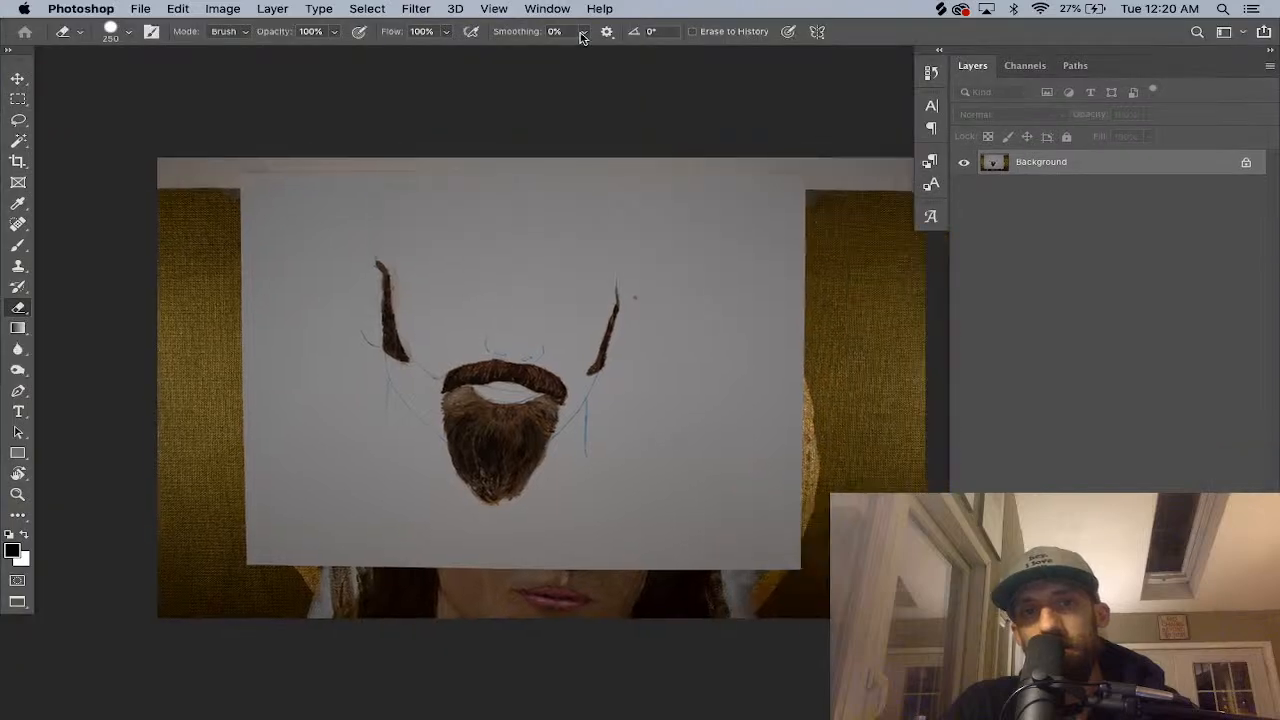